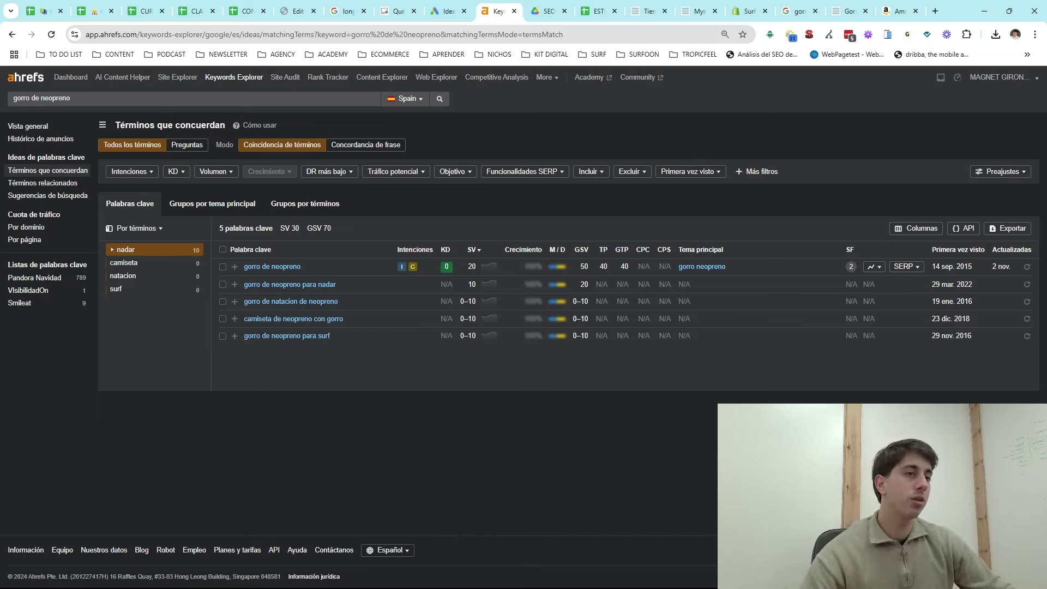
- Duplicate the Ahrefs browser tab with the keyword ideas for "gorro de neopreno"
{"action": "left_click_drag", "start_coordinate": [303, 267], "coordinate": [240, 274]}
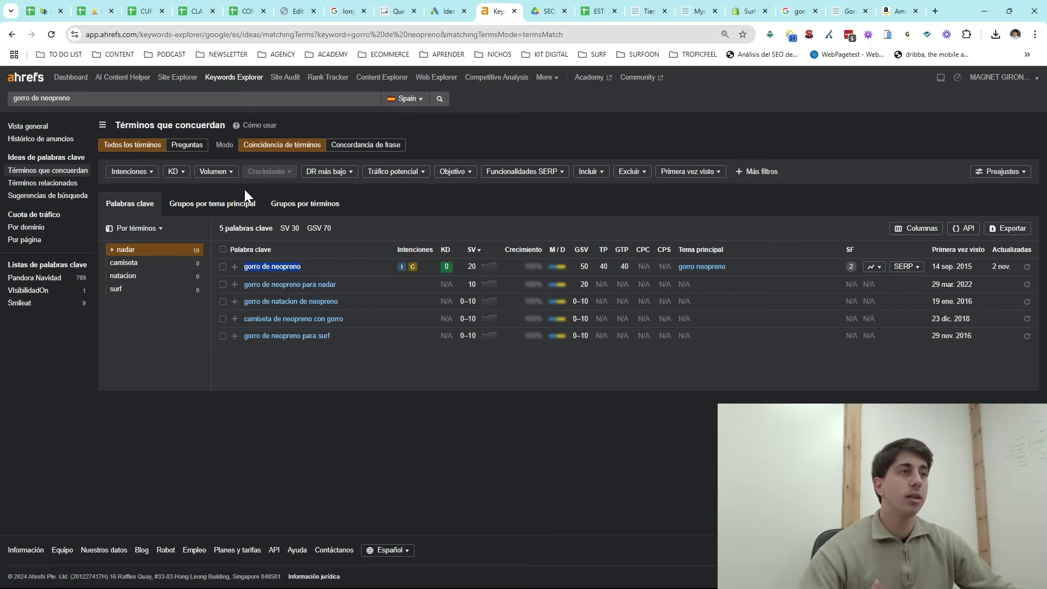
{"action": "right_click", "coordinate": [505, 13]}
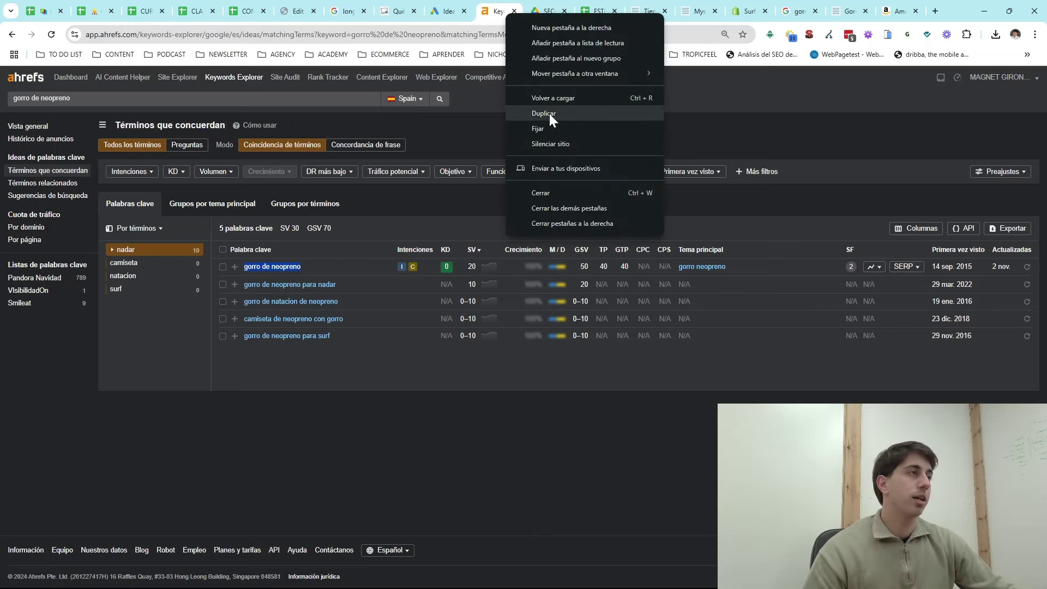
{"action": "left_click", "coordinate": [548, 114]}
- Copy the link address of the Amazon.es result "Gorro Surf Neopreno" from the Google search for "gorros de neopreno para surf"
{"action": "left_click", "coordinate": [854, 11]}
{"action": "left_click", "coordinate": [782, 11]}
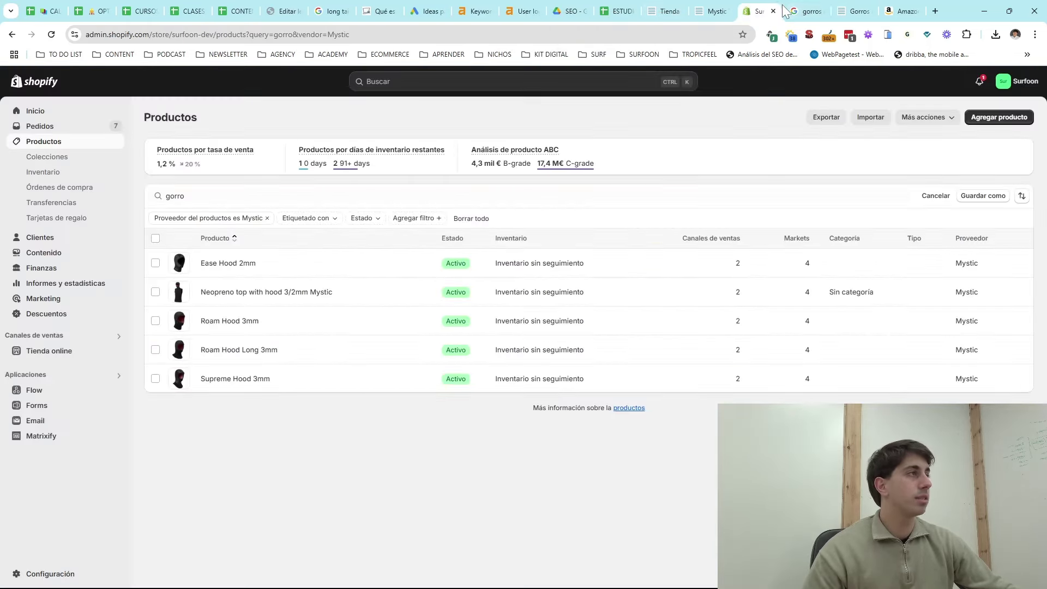
{"action": "left_click", "coordinate": [797, 11]}
{"action": "right_click", "coordinate": [185, 350]}
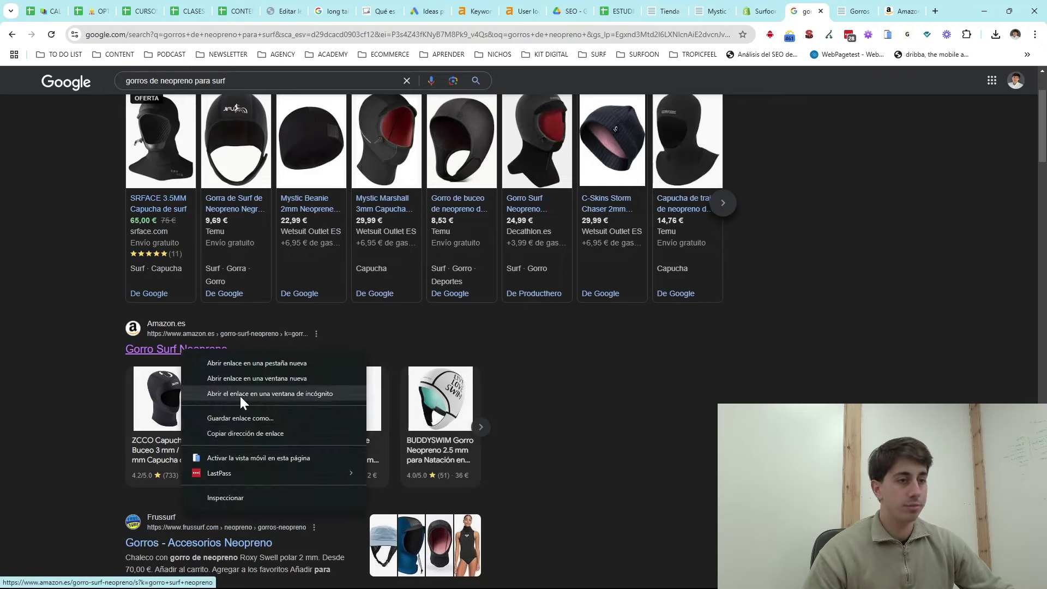
{"action": "left_click", "coordinate": [240, 432]}
- Sign back in to Ahrefs and open the organic keywords of the copied Amazon URL in Site Explorer
{"action": "left_click", "coordinate": [518, 11]}
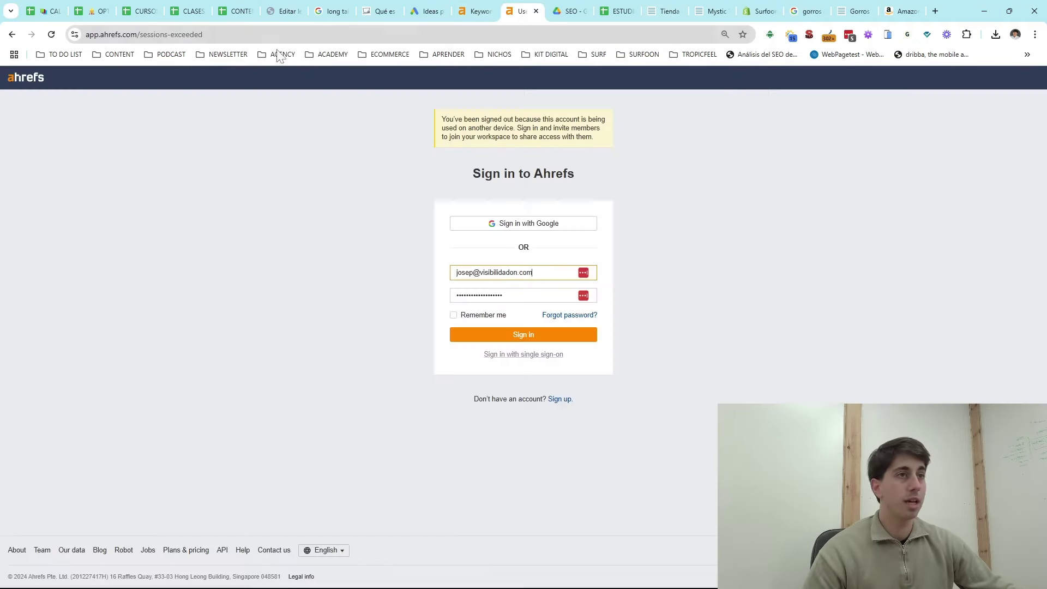
{"action": "left_click", "coordinate": [500, 341]}
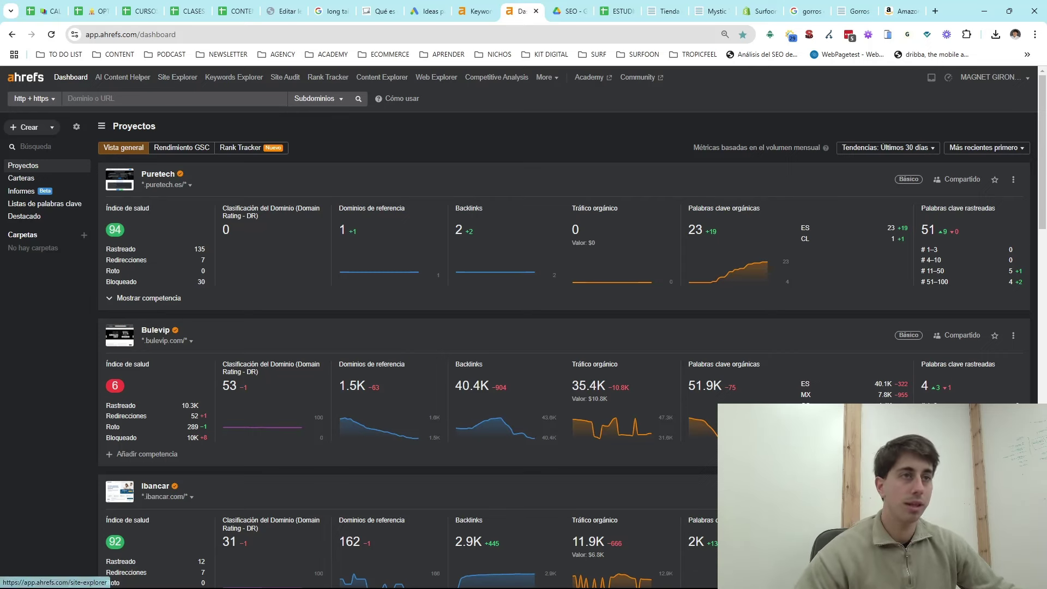
{"action": "type", "text": "https://www.amazon.es/gorro-surf-neopreno/s?k=gorro+surf+neopreno"}
{"action": "left_click", "coordinate": [358, 101]}
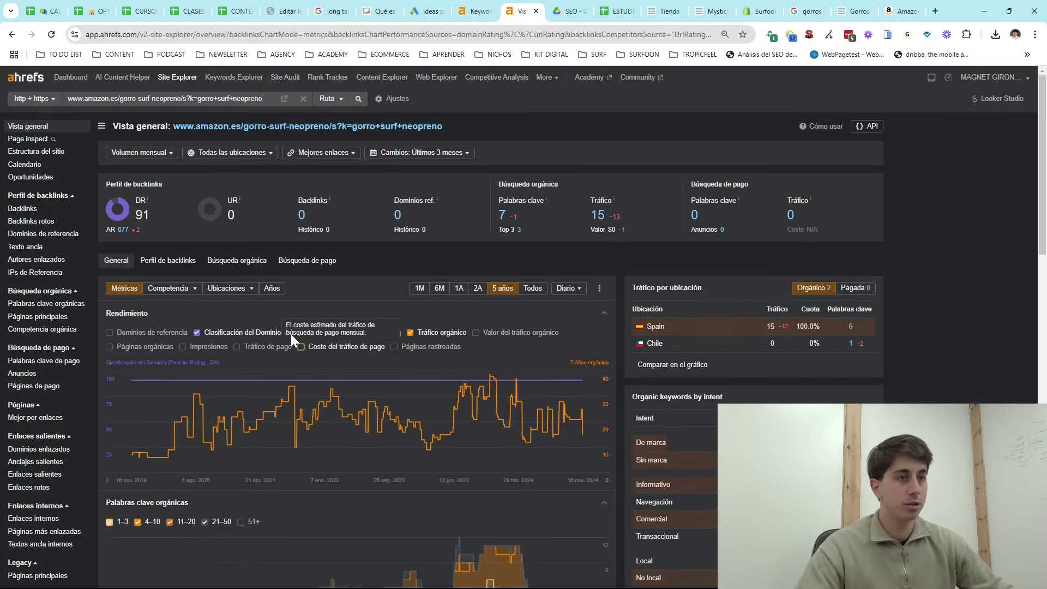
{"action": "left_click", "coordinate": [48, 304]}
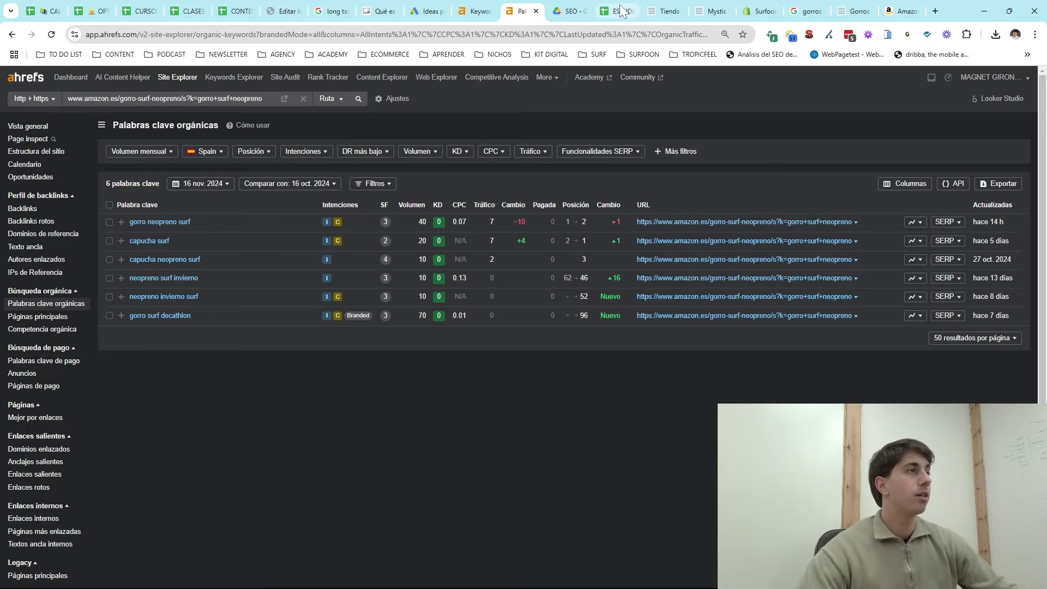
- Switch to the "ESTUDIO PALABRAS CLAVE | PLANTILLA" spreadsheet and look over the columns of the competitor analysis template sheet
{"action": "left_click", "coordinate": [622, 12]}
{"action": "left_click", "coordinate": [623, 496]}
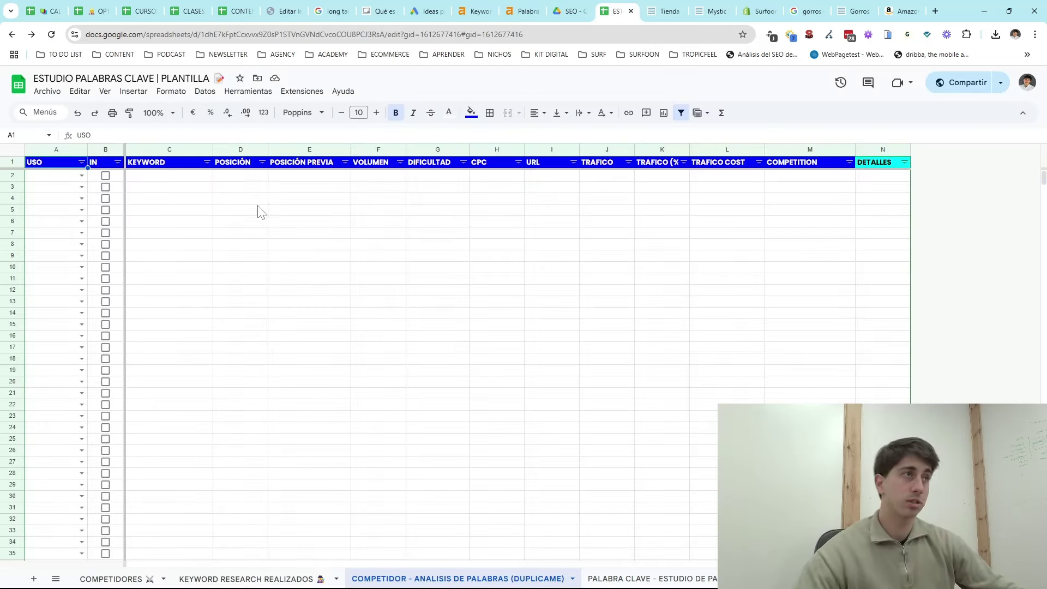
{"action": "left_click", "coordinate": [193, 178]}
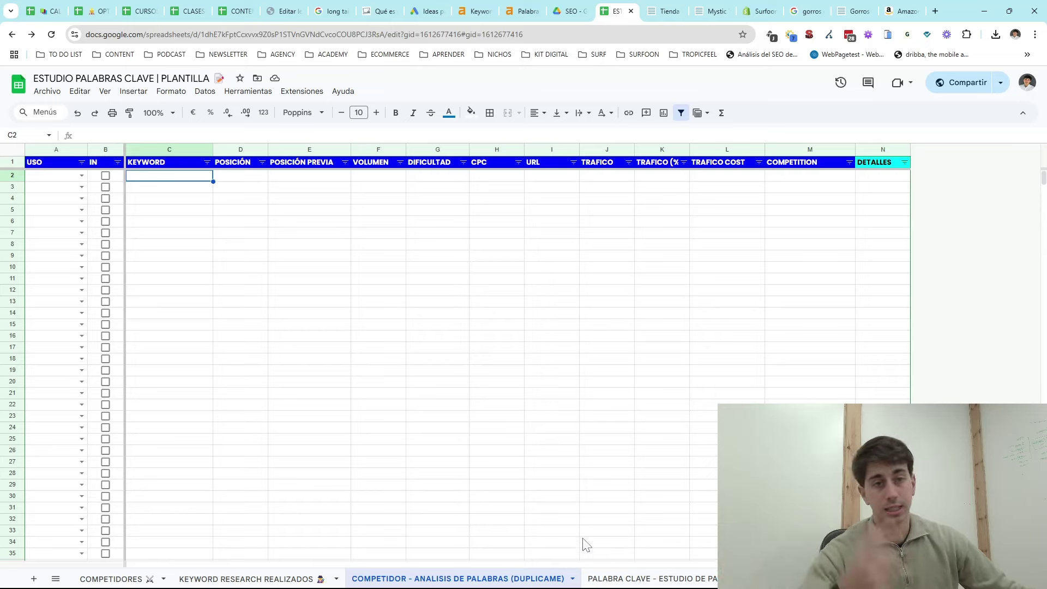
{"action": "mouse_move", "coordinate": [638, 570]}
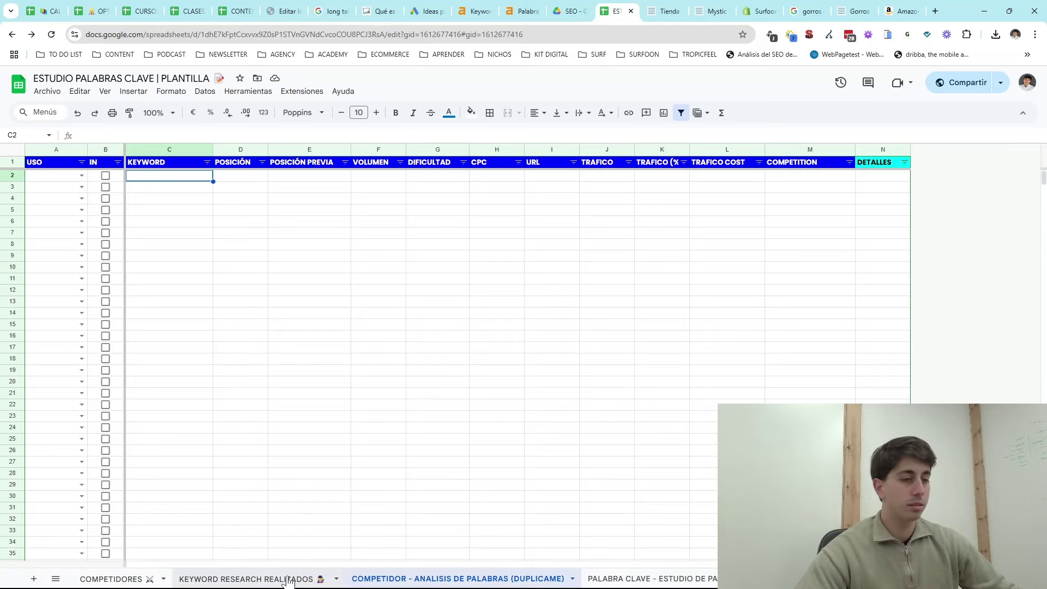
- Record "gorro de neopreno" in A2 of the KEYWORD RESEARCH REALIZADOS sheet and set its status to IN PROGRESS
{"action": "left_click", "coordinate": [289, 578]}
{"action": "left_click", "coordinate": [96, 180]}
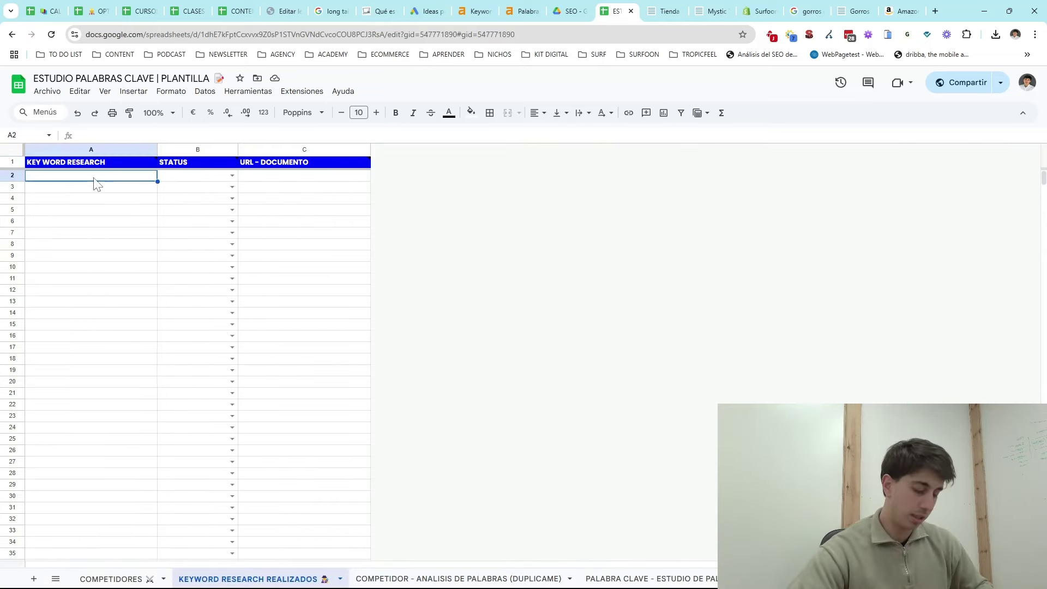
{"action": "type", "text": "gorro"}
{"action": "key", "text": "BackSpace"}
{"action": "type", "text": "ro"}
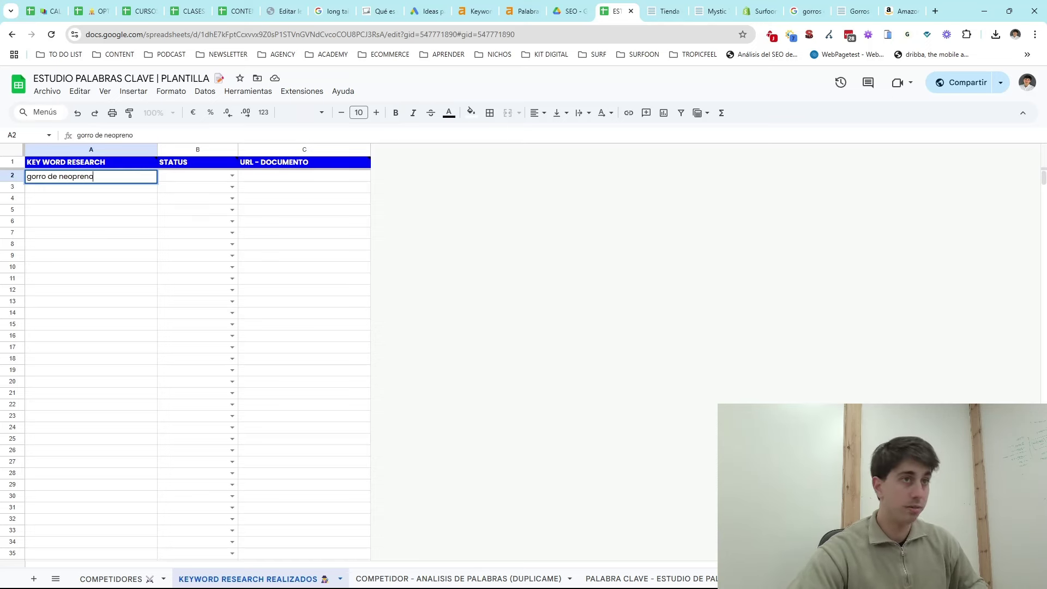
{"action": "key", "text": "Return"}
{"action": "left_click", "coordinate": [233, 175]}
{"action": "left_click", "coordinate": [200, 191]}
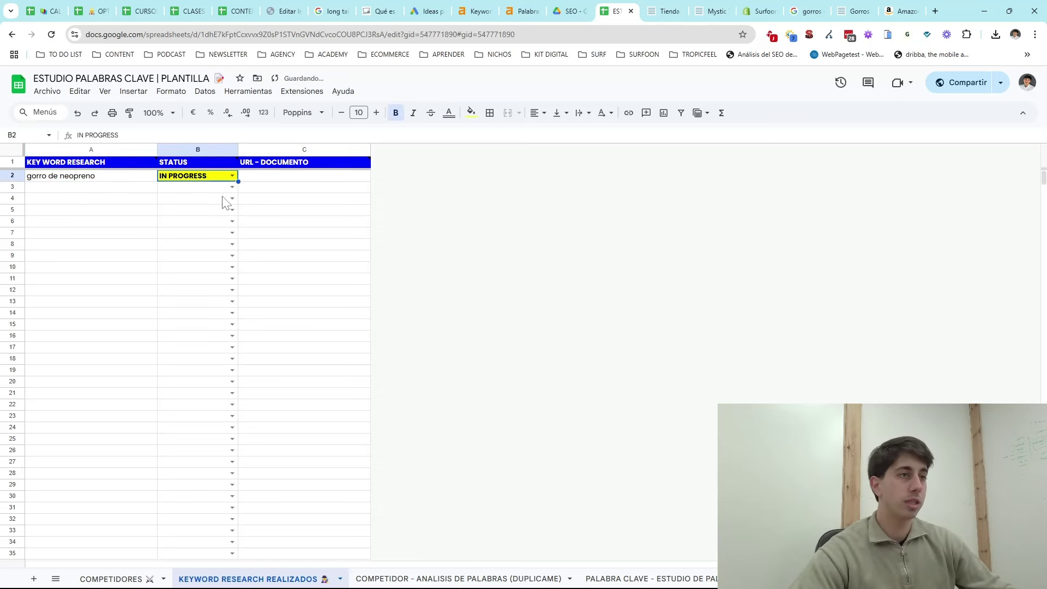
- Duplicate the "PALABRA CLAVE - ESTUDIO DE PALABRA (DUPLICAME)" template sheet and open the copy
{"action": "right_click", "coordinate": [673, 579]}
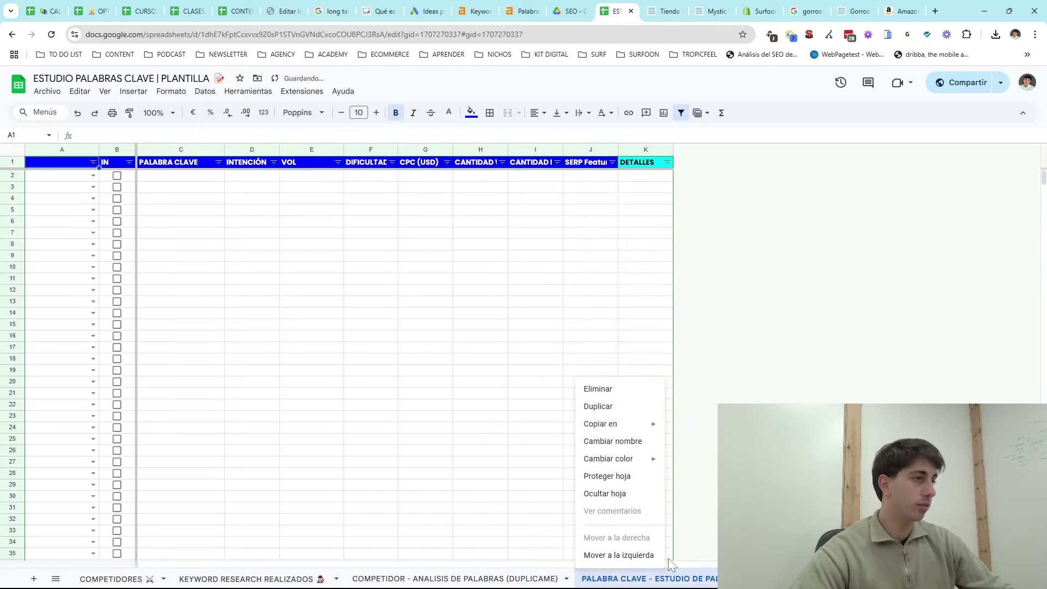
{"action": "left_click", "coordinate": [600, 407]}
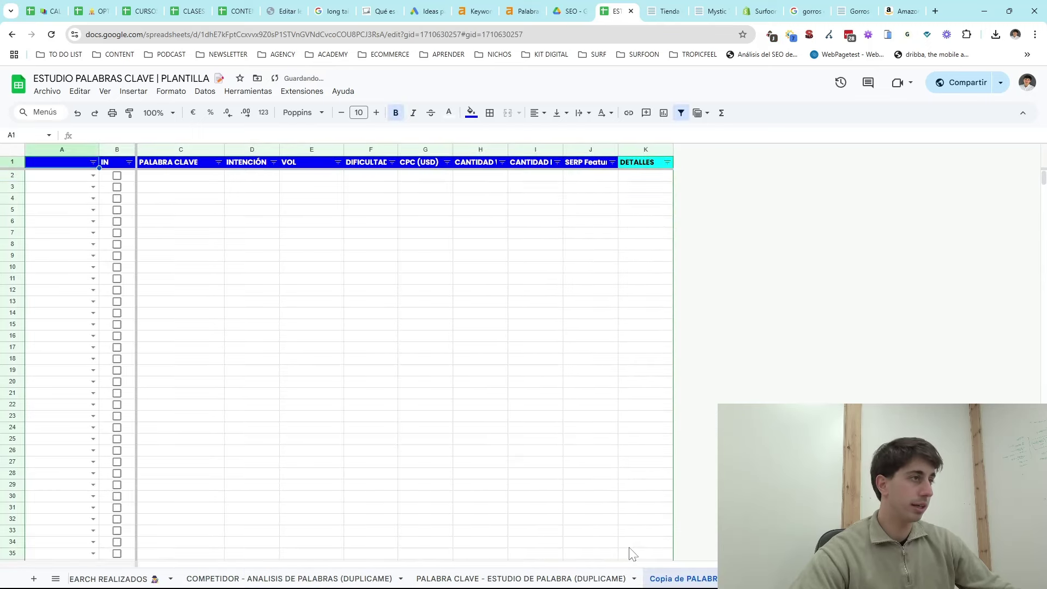
{"action": "right_click", "coordinate": [618, 579]}
{"action": "left_click", "coordinate": [439, 494]}
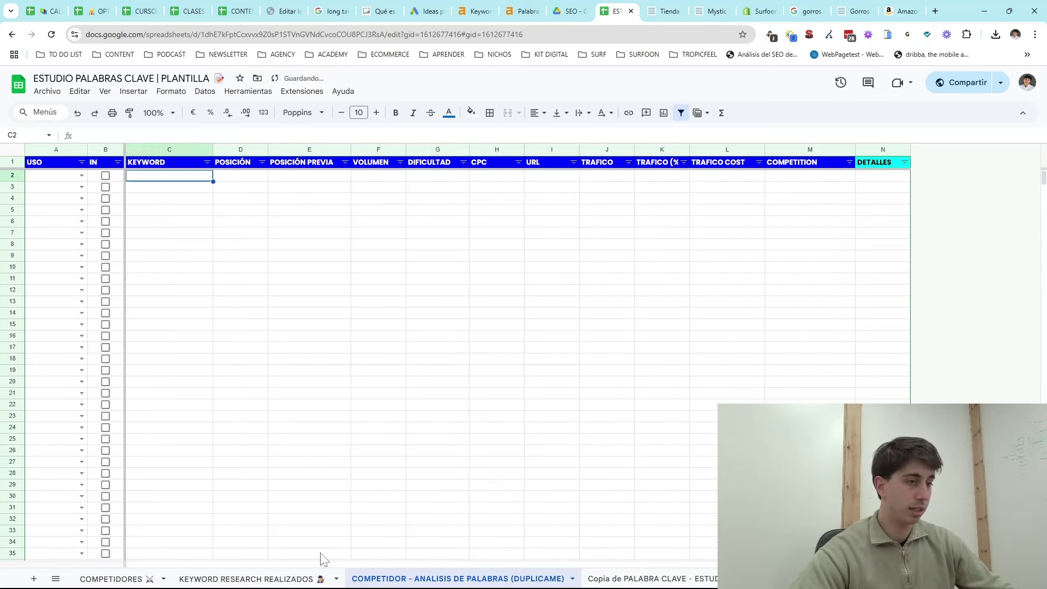
{"action": "left_click", "coordinate": [605, 578]}
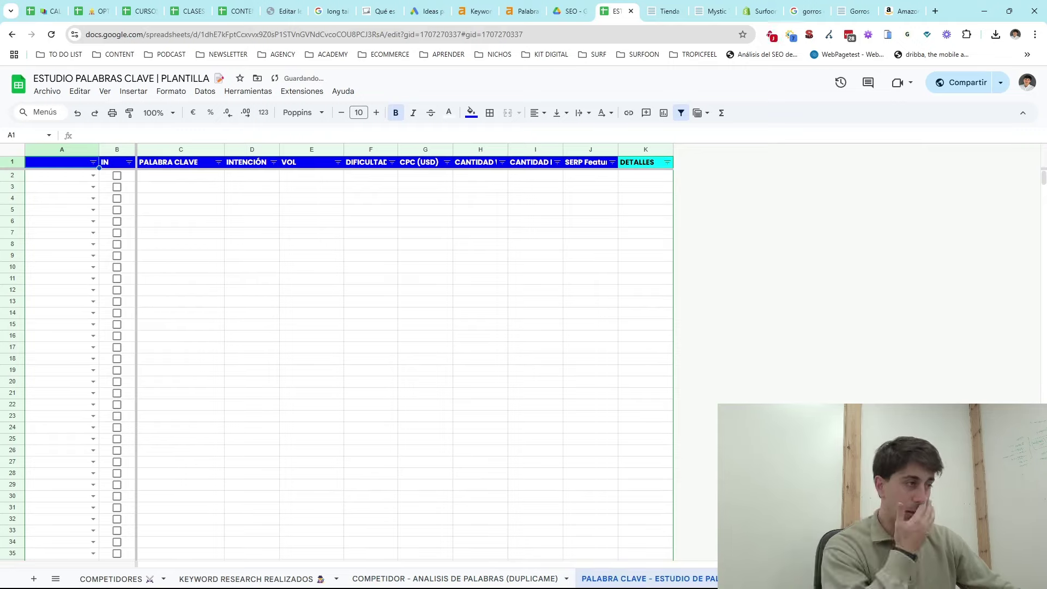
{"action": "left_click", "coordinate": [194, 187]}
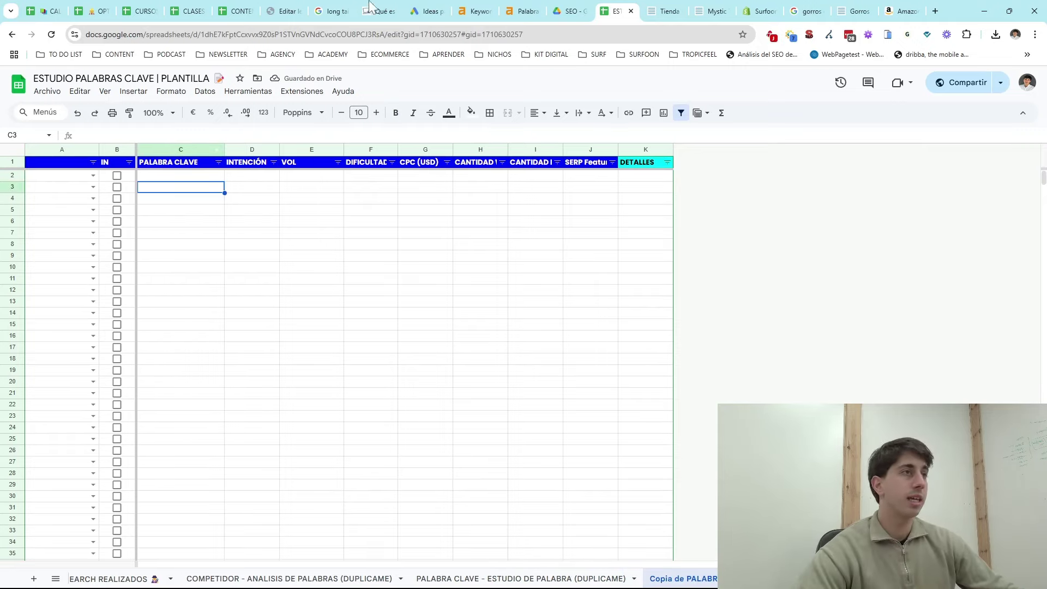
- Export all organic keywords of the Amazon URL from Ahrefs in CSV (UTF-16) format
{"action": "left_click", "coordinate": [525, 11]}
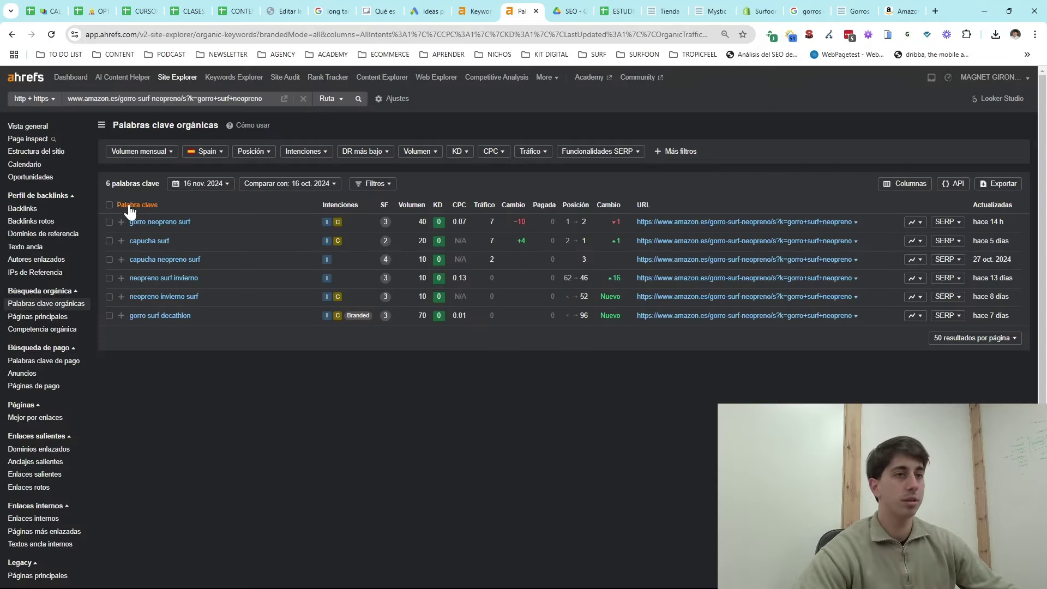
{"action": "left_click", "coordinate": [109, 205]}
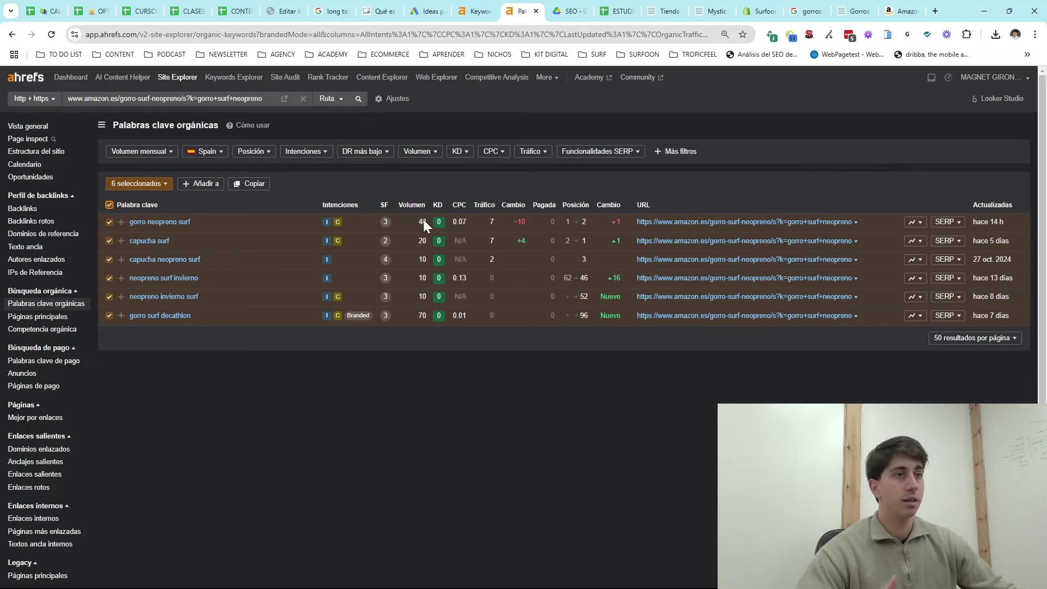
{"action": "left_click", "coordinate": [106, 204]}
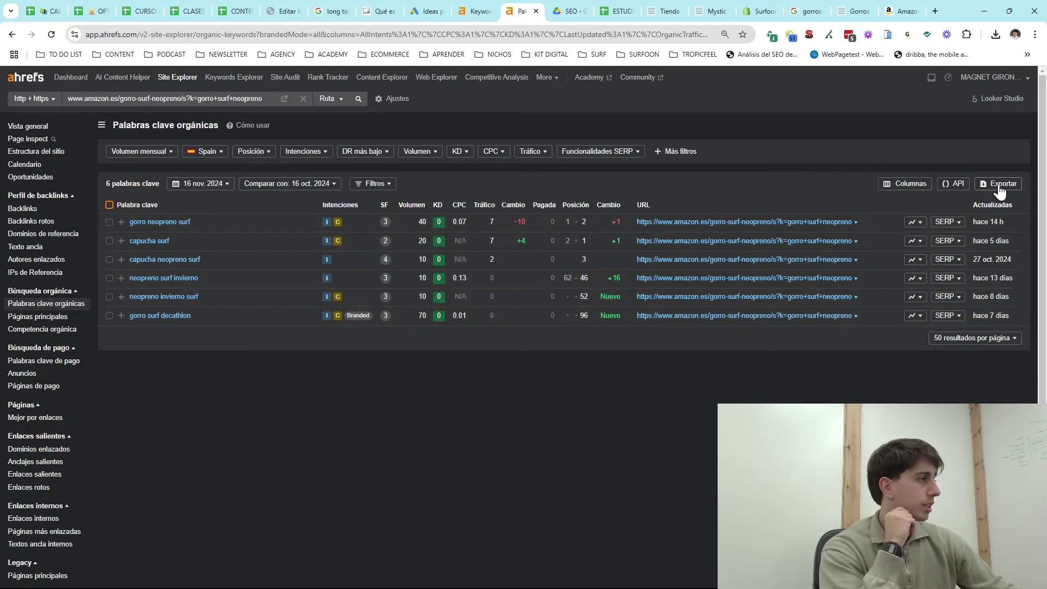
{"action": "left_click", "coordinate": [999, 184]}
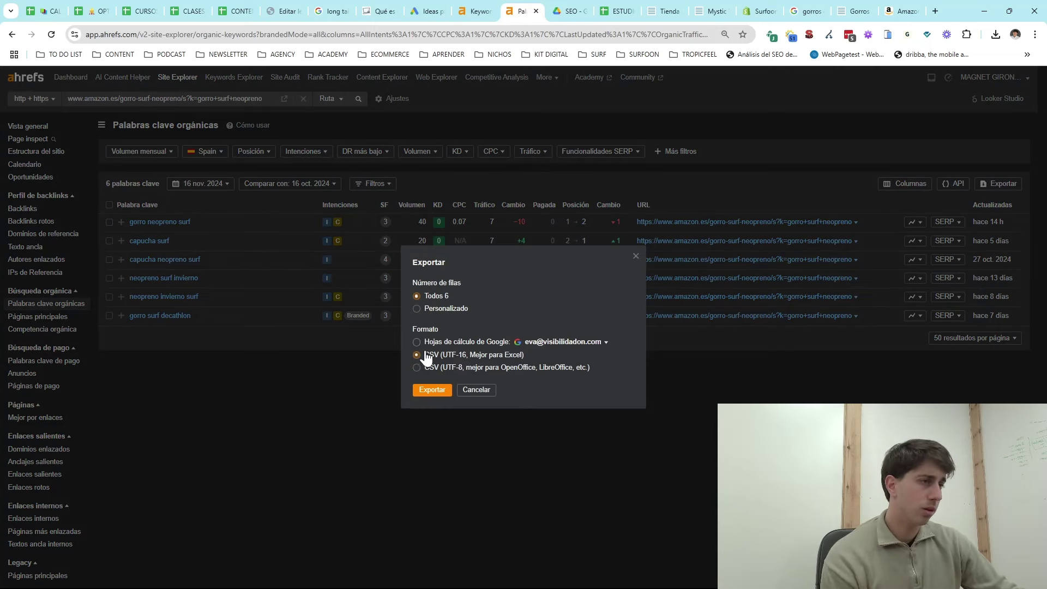
{"action": "left_click", "coordinate": [436, 389]}
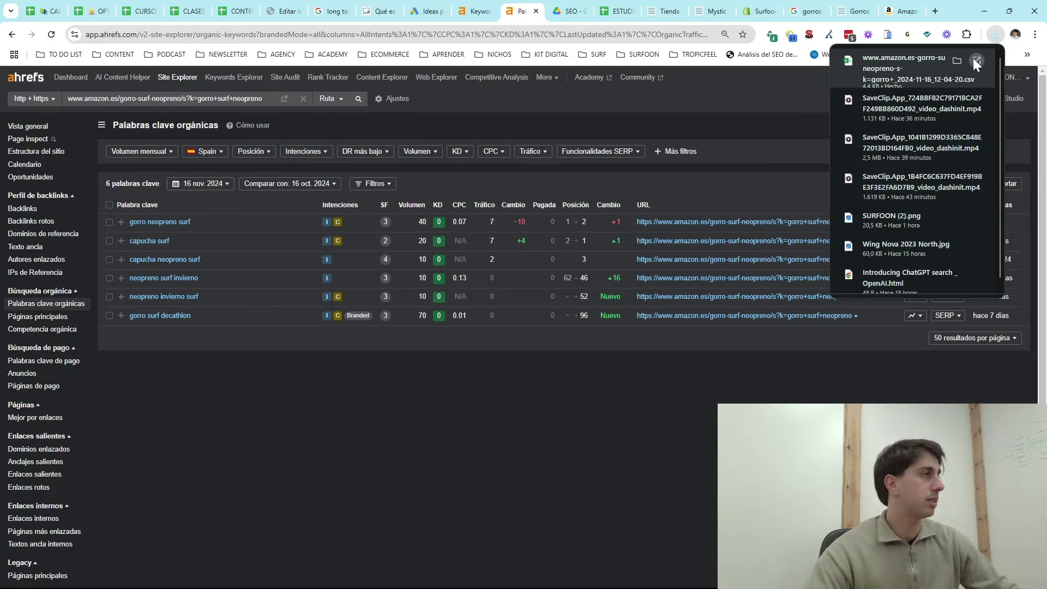
- Open the downloaded CSV in Excel and copy the whole keyword table including its headers
{"action": "left_click", "coordinate": [973, 58]}
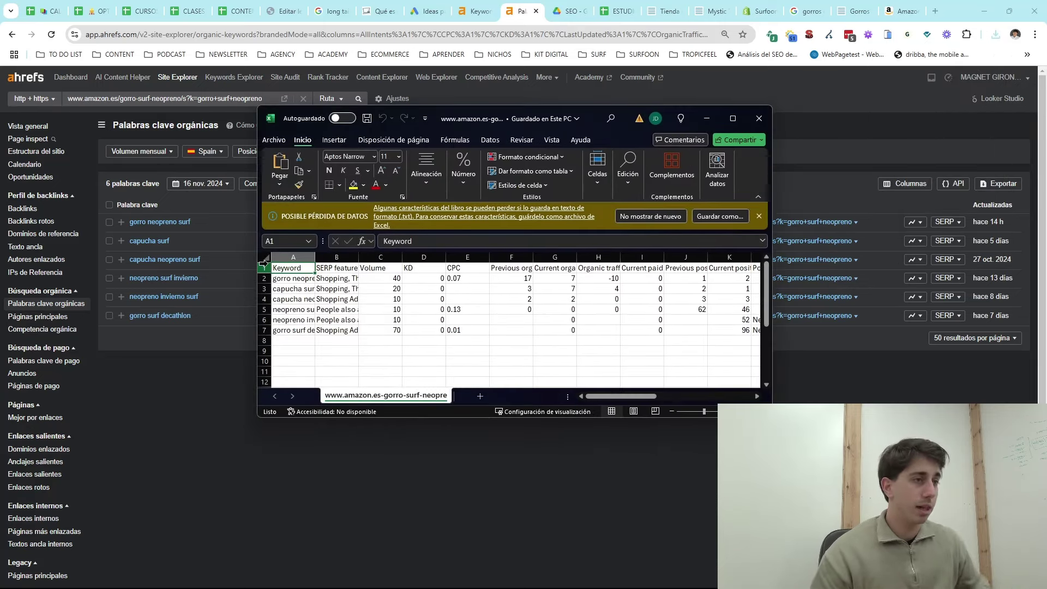
{"action": "key", "text": "ctrl+shift+Right"}
{"action": "key", "text": "ctrl+shift+Down"}
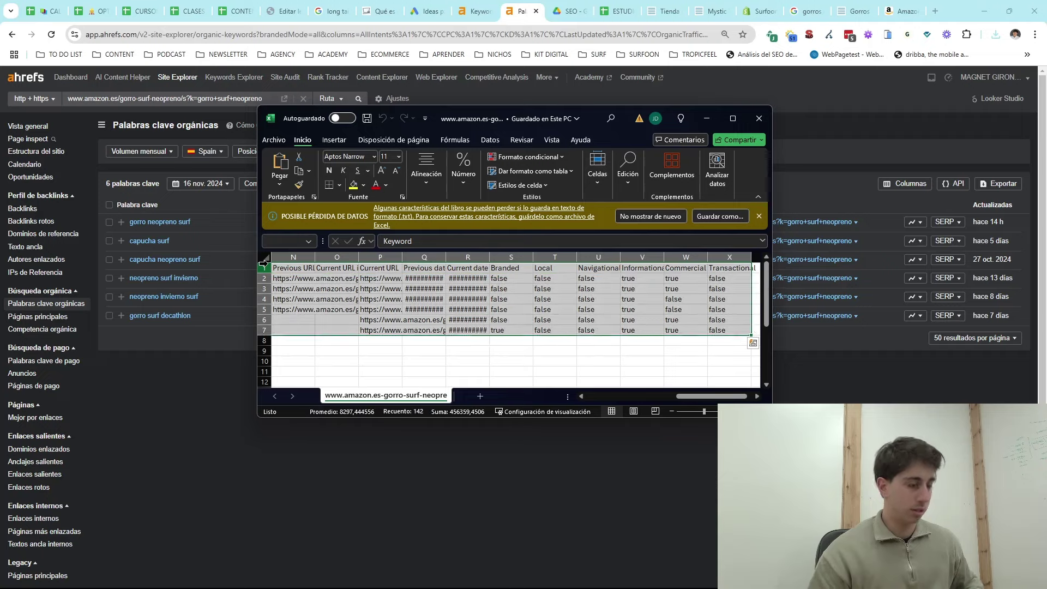
{"action": "key", "text": "ctrl+c"}
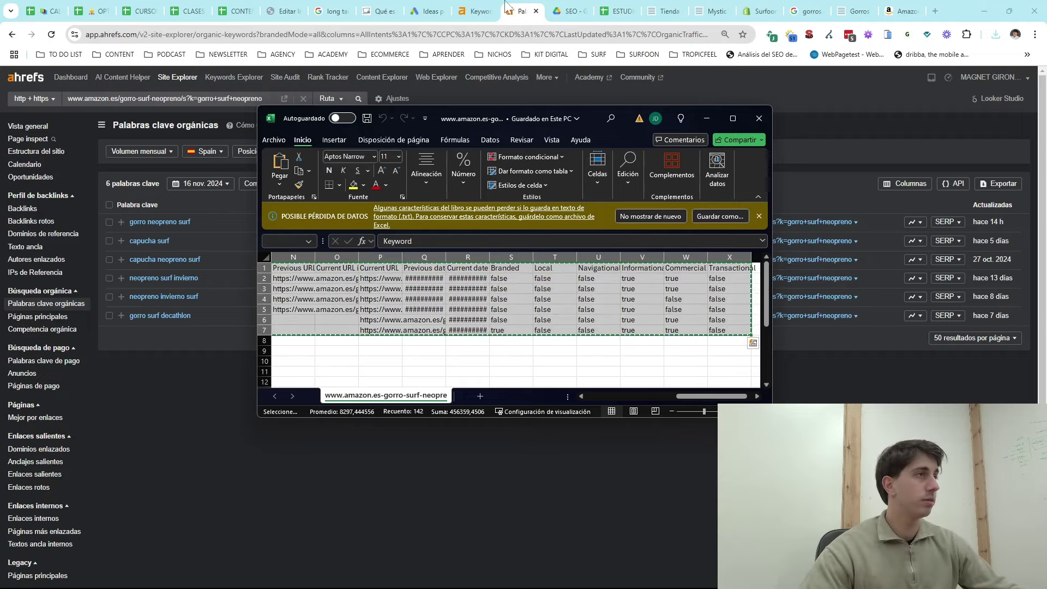
- Paste the exported keyword table into the duplicated template sheet of the study spreadsheet, starting at cell C2
{"action": "left_click", "coordinate": [609, 14]}
{"action": "left_click", "coordinate": [183, 176]}
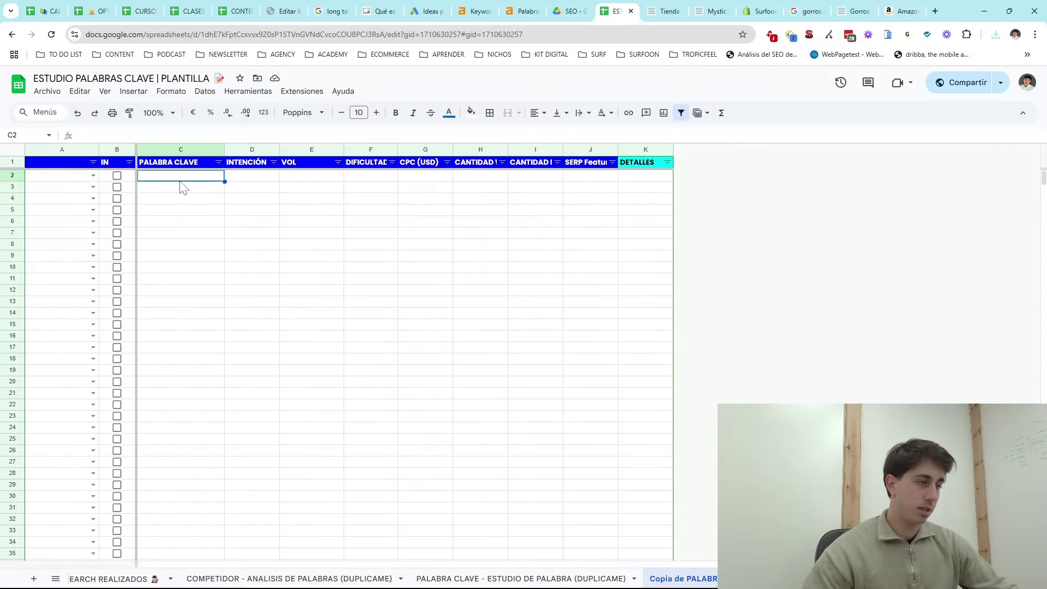
{"action": "key", "text": "ctrl+v"}
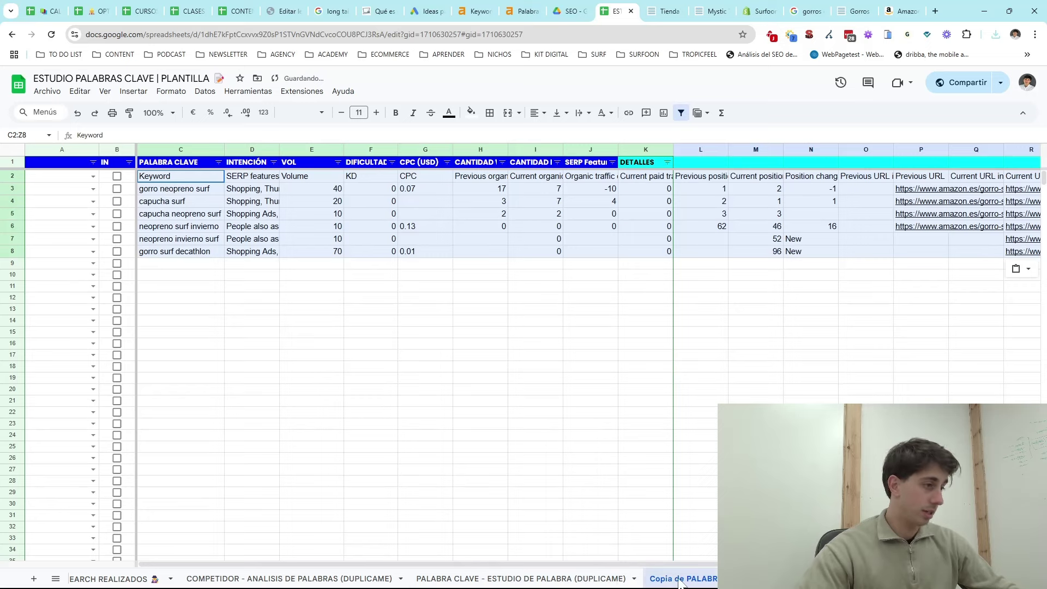
{"action": "scroll", "coordinate": [676, 579], "scroll_direction": "up", "scroll_amount": 2}
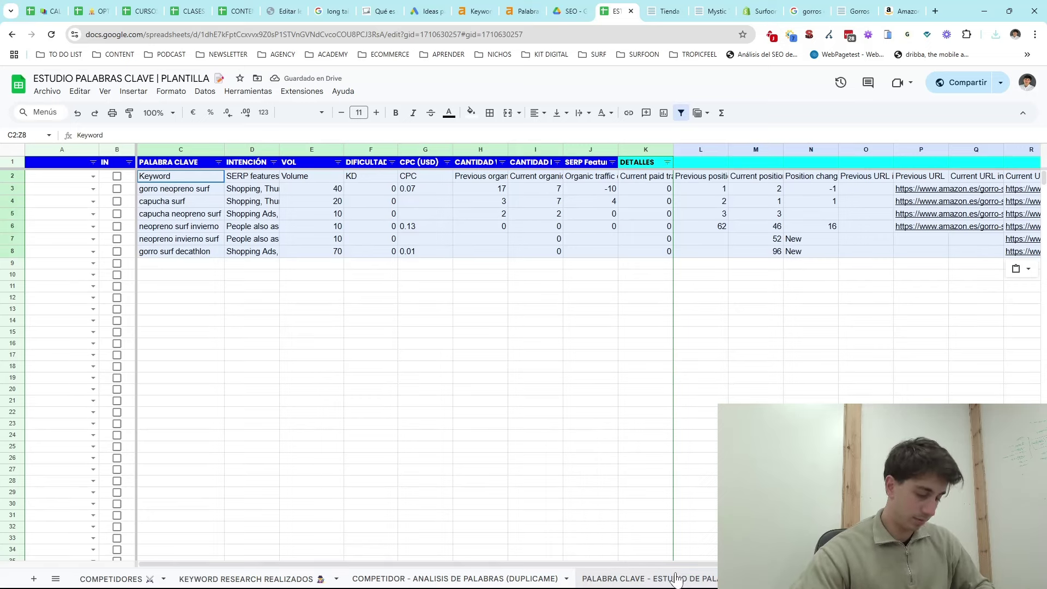
{"action": "scroll", "coordinate": [676, 578], "scroll_direction": "down", "scroll_amount": 2}
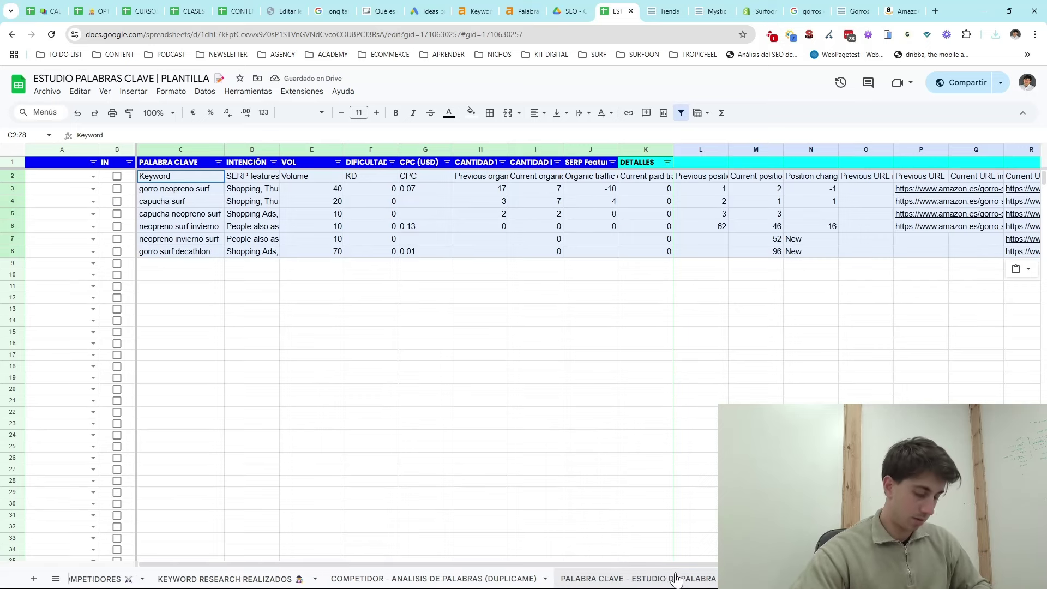
{"action": "scroll", "coordinate": [676, 578], "scroll_direction": "up", "scroll_amount": 2}
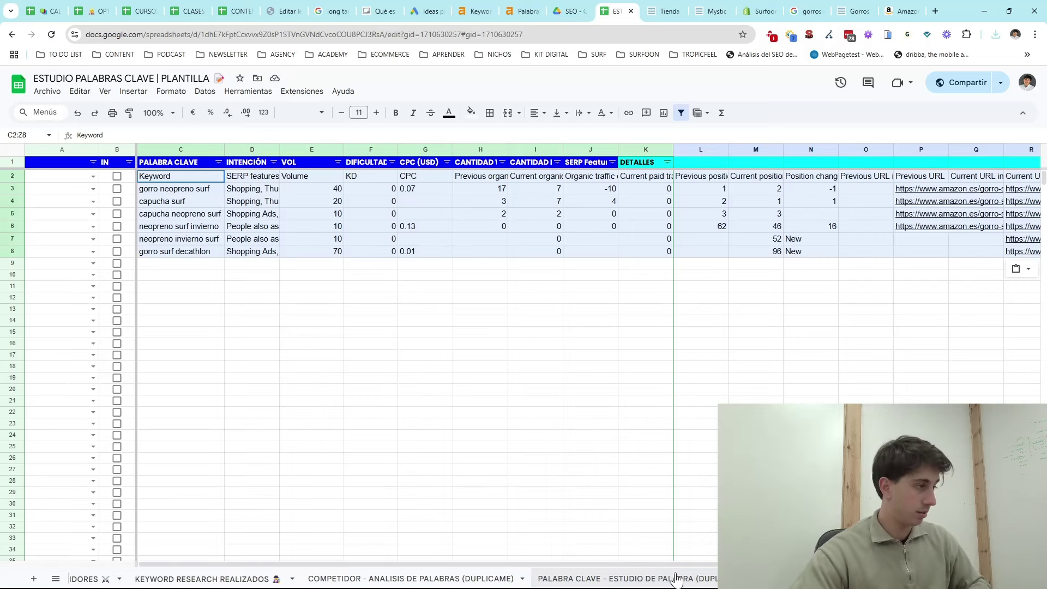
{"action": "left_click", "coordinate": [532, 493]}
- Copy the exported column headers from row 2, starting at C2, over the template headers in row 1, starting at C1
{"action": "left_click", "coordinate": [164, 175]}
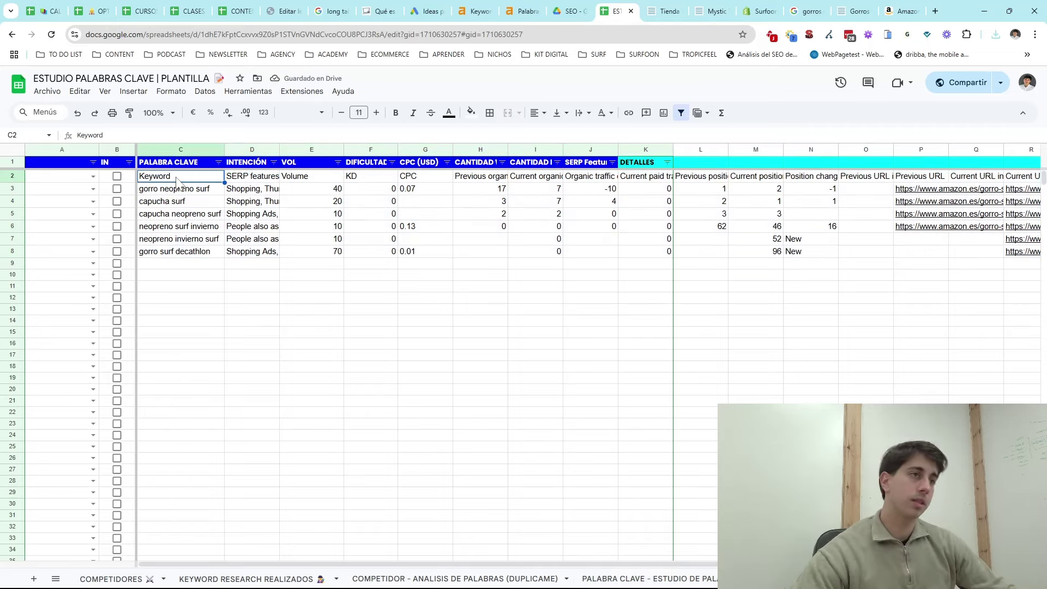
{"action": "key", "text": "ctrl+shift+Right"}
{"action": "key", "text": "Left"}
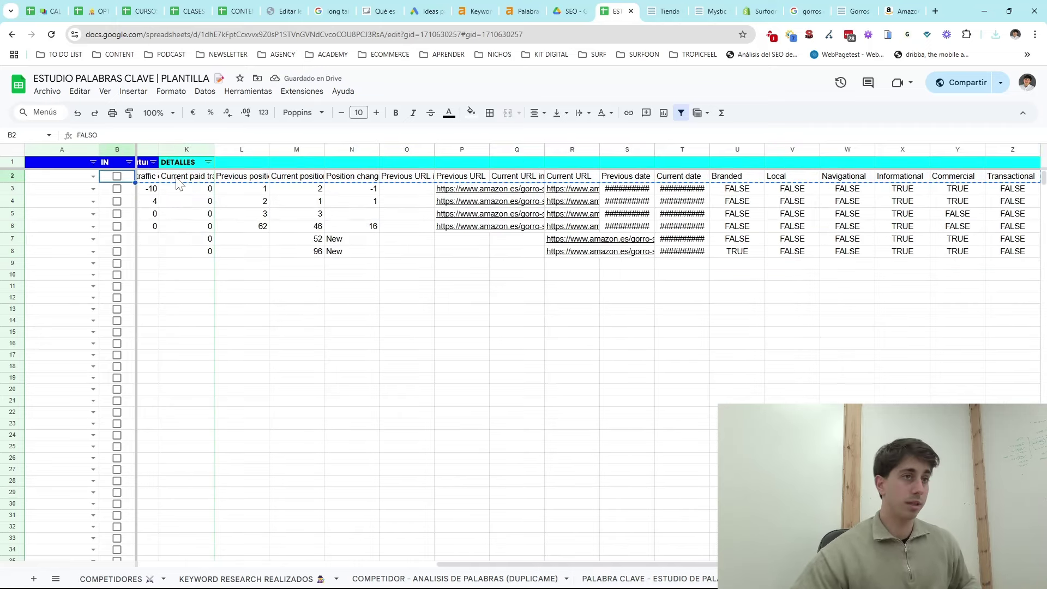
{"action": "key", "text": "shift+Left"}
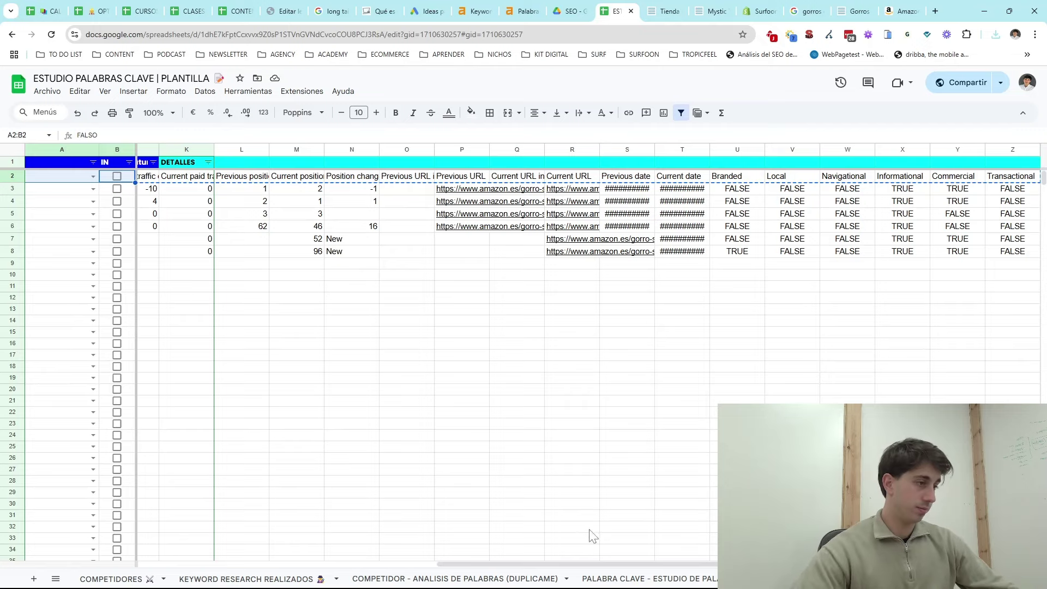
{"action": "left_click_drag", "start_coordinate": [594, 564], "coordinate": [267, 569]}
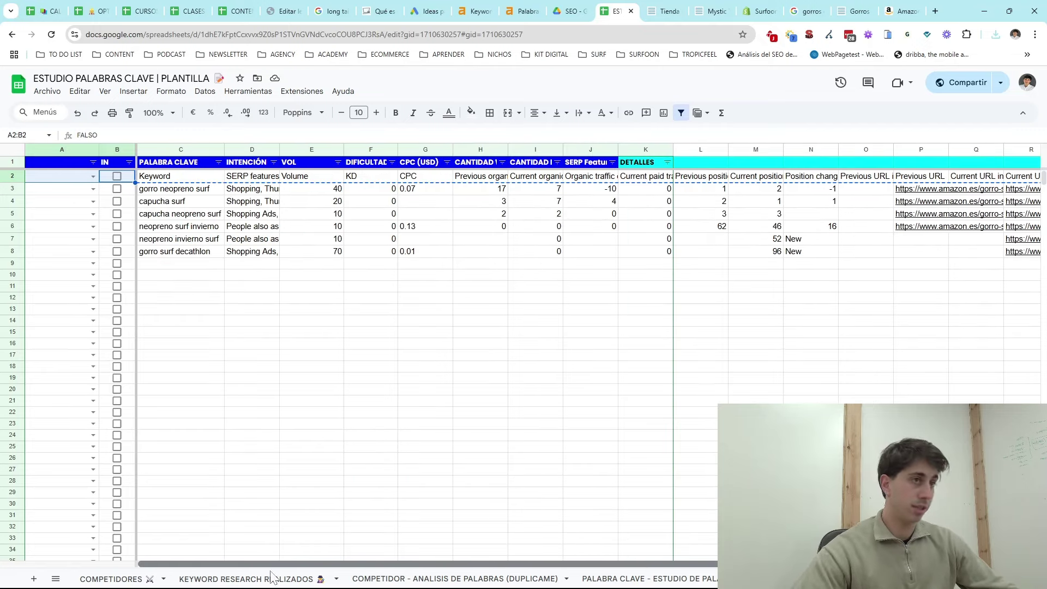
{"action": "left_click", "coordinate": [187, 168]}
{"action": "key", "text": "ctrl+v"}
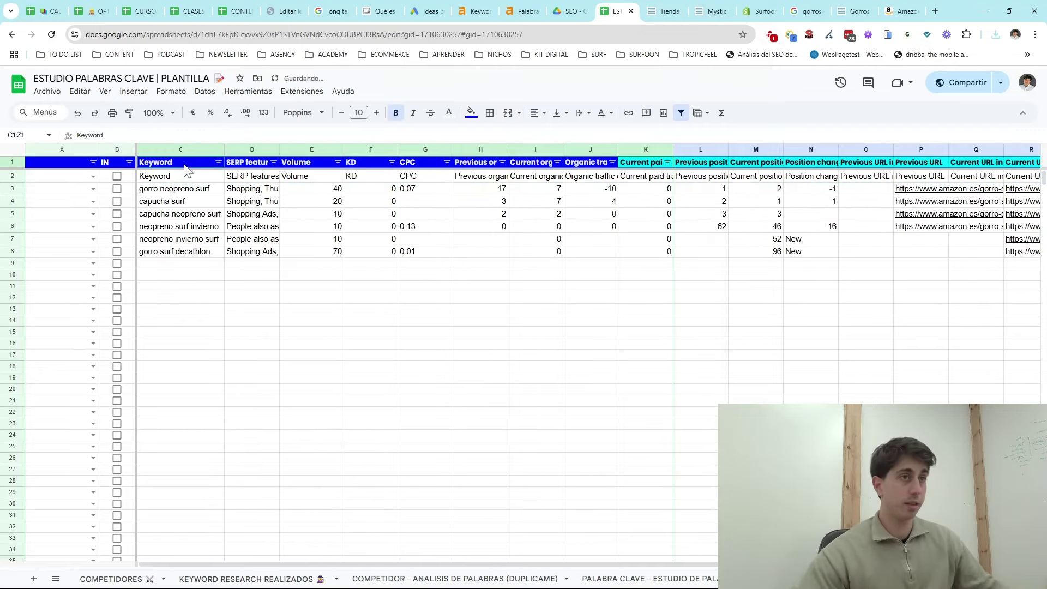
- Delete row 2, which duplicates the column headers
{"action": "left_click", "coordinate": [250, 188]}
{"action": "left_click", "coordinate": [590, 189]}
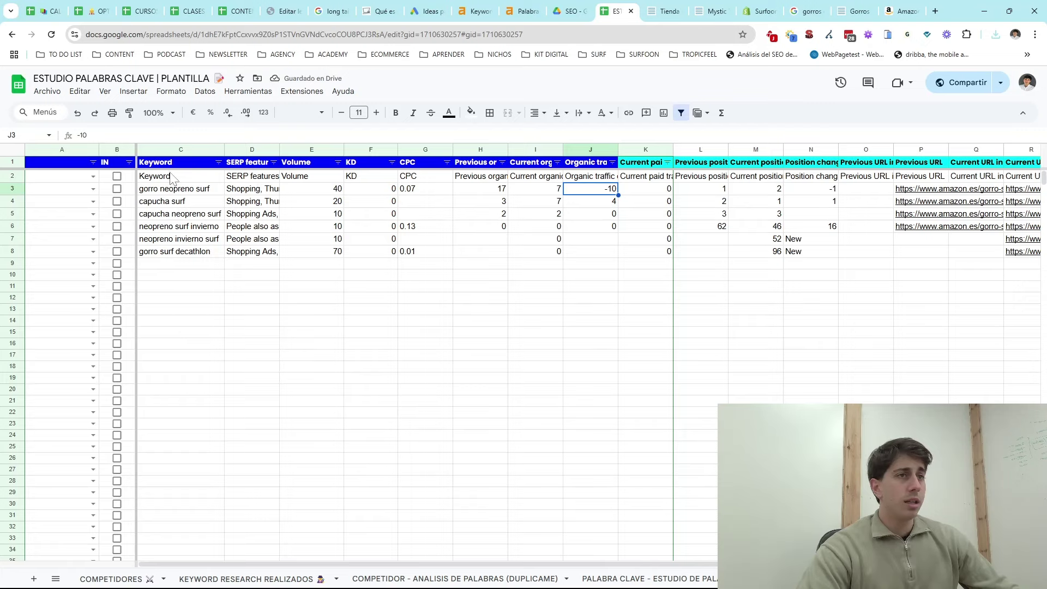
{"action": "left_click", "coordinate": [12, 179]}
{"action": "right_click", "coordinate": [12, 178]}
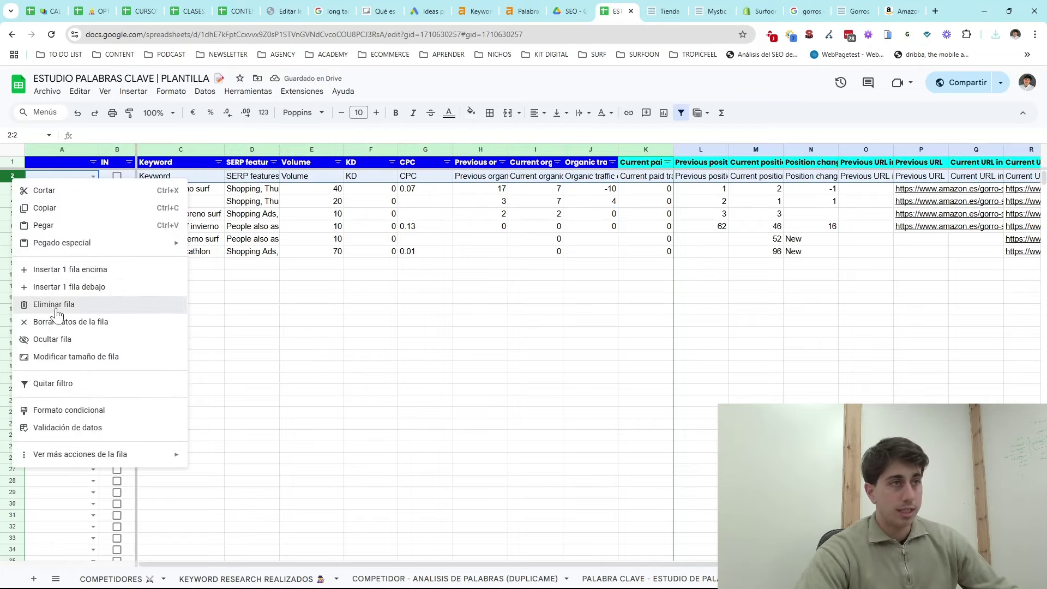
{"action": "left_click", "coordinate": [43, 305]}
- Search Google for the keyword "gorro neopreno surf" in a new browser tab and examine what kind of pages rank
{"action": "left_click", "coordinate": [175, 176]}
{"action": "double_click", "coordinate": [175, 175]}
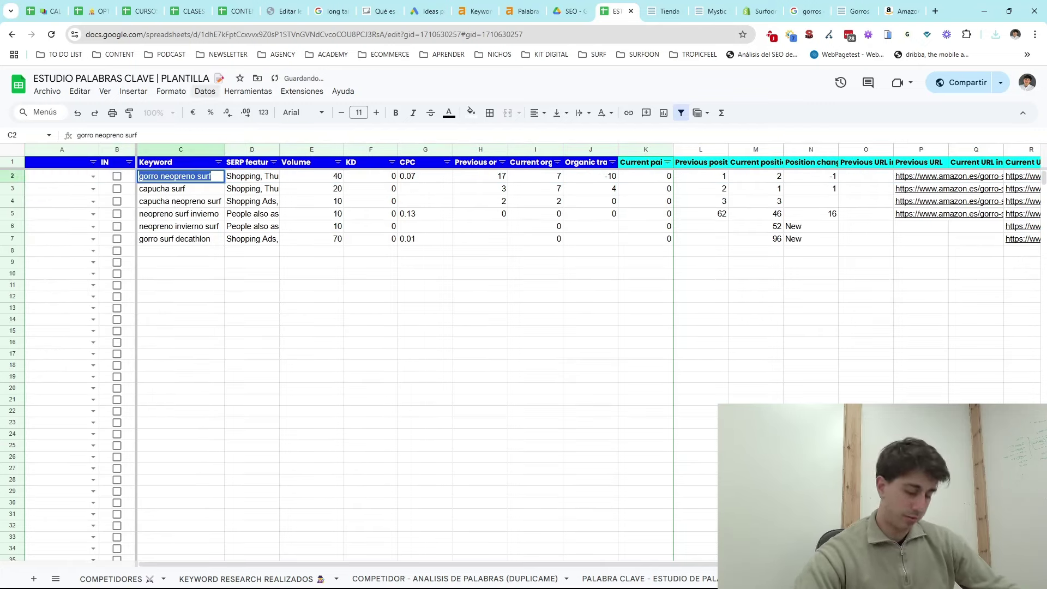
{"action": "key", "text": "ctrl+c"}
{"action": "left_click", "coordinate": [934, 11]}
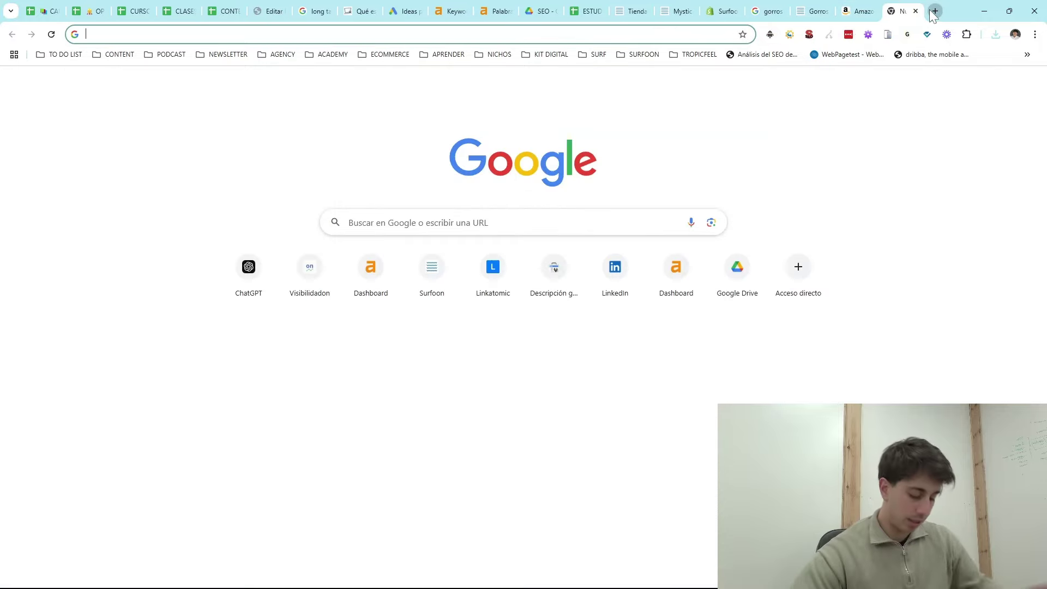
{"action": "key", "text": "ctrl+v"}
{"action": "key", "text": "Return"}
{"action": "scroll", "coordinate": [443, 440], "scroll_direction": "down", "scroll_amount": 12}
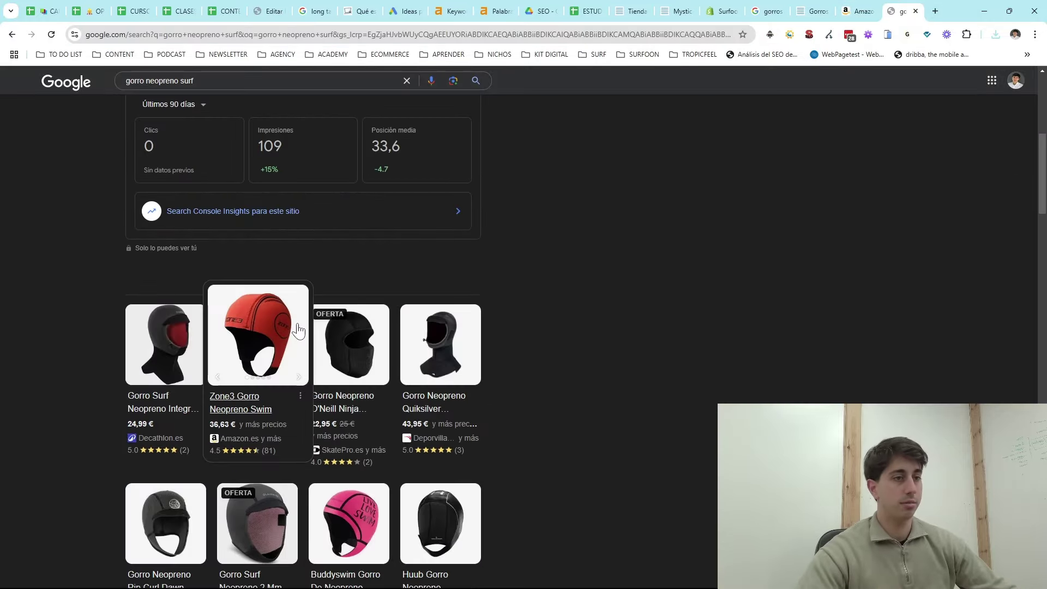
{"action": "scroll", "coordinate": [261, 248], "scroll_direction": "up", "scroll_amount": 6}
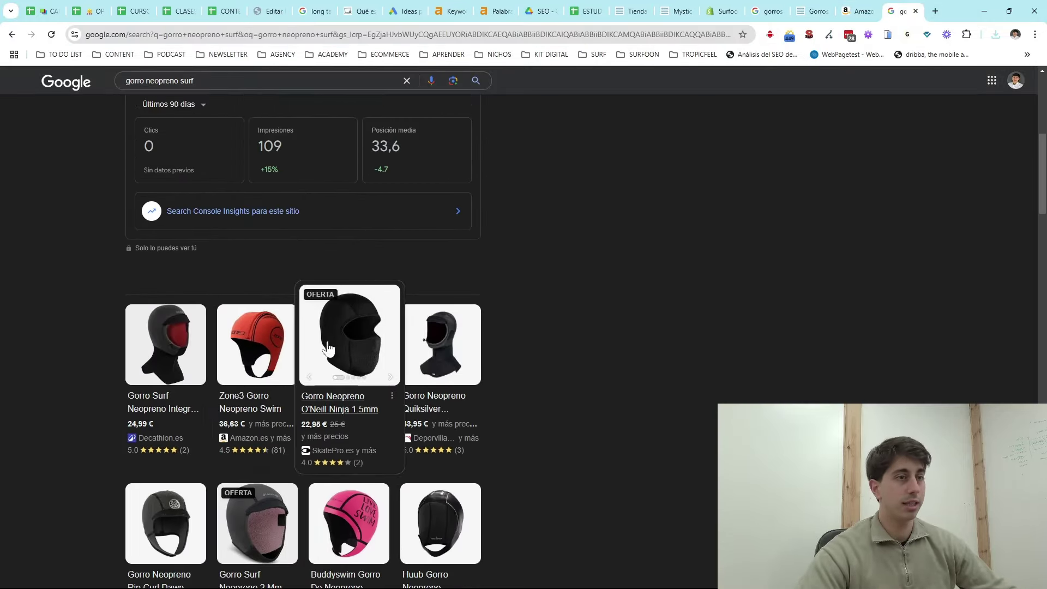
{"action": "scroll", "coordinate": [164, 327], "scroll_direction": "up", "scroll_amount": 3}
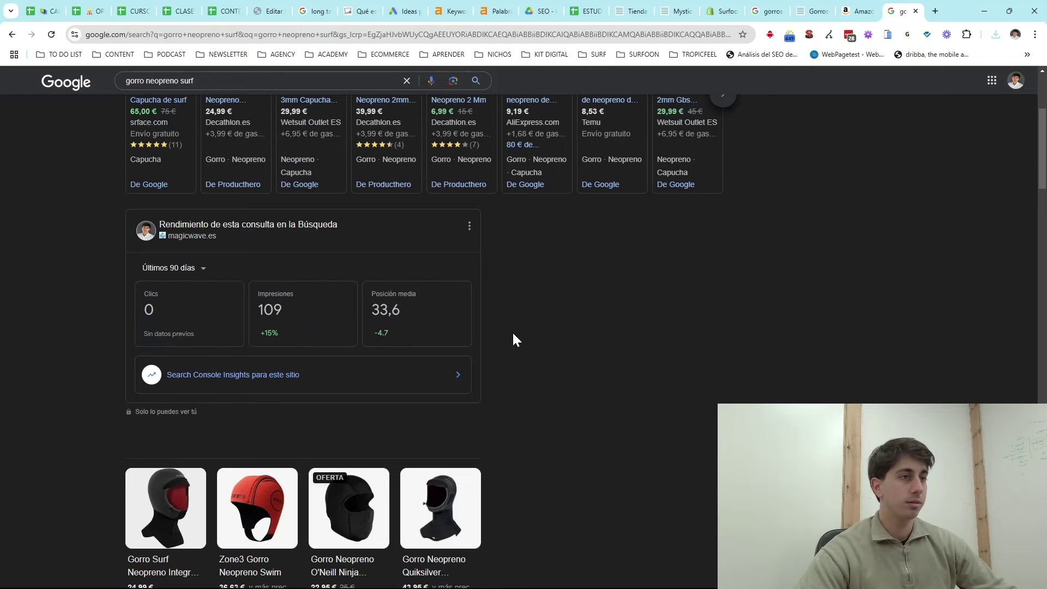
{"action": "scroll", "coordinate": [509, 333], "scroll_direction": "down", "scroll_amount": 1}
{"action": "scroll", "coordinate": [518, 333], "scroll_direction": "down", "scroll_amount": 10}
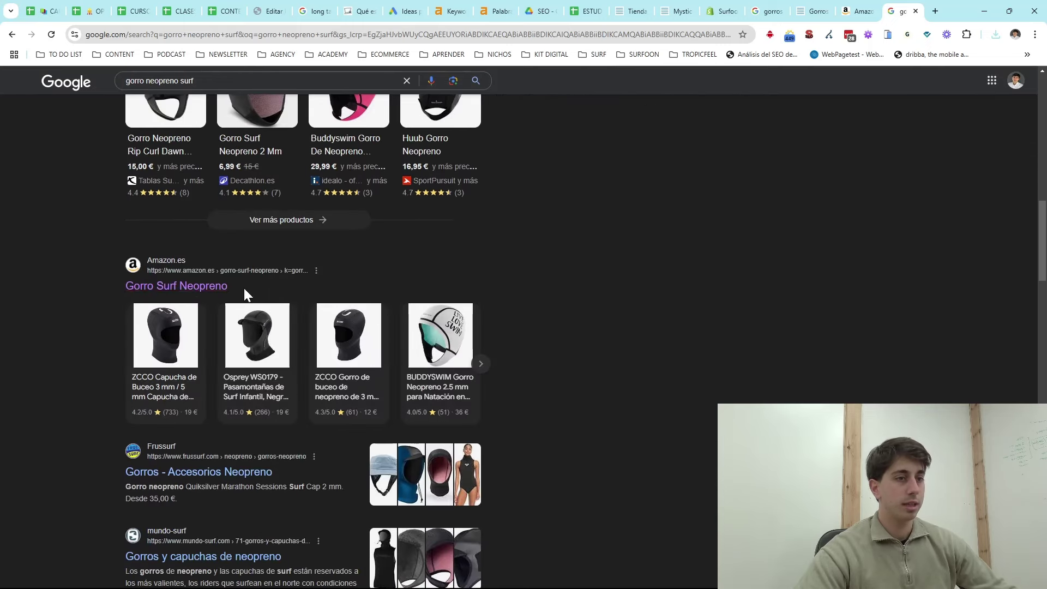
{"action": "right_click", "coordinate": [173, 472]}
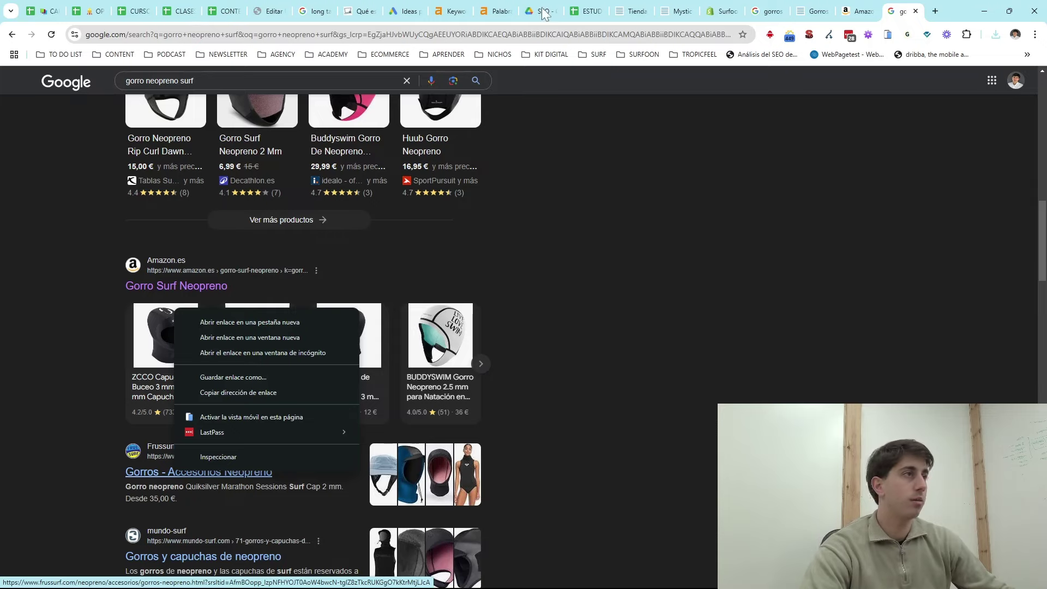
- Back in the study sheet, classify "gorro neopreno surf" as TRANSACCIONAL, mark it as IN, and slightly widen column A
{"action": "left_click", "coordinate": [600, 10]}
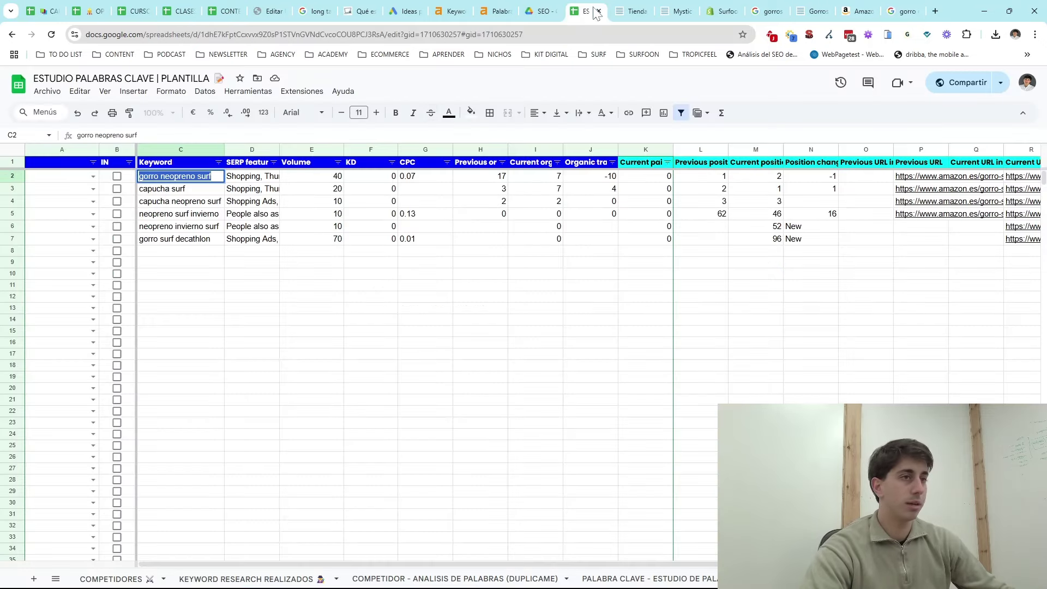
{"action": "left_click", "coordinate": [93, 177]}
{"action": "left_click", "coordinate": [70, 187]}
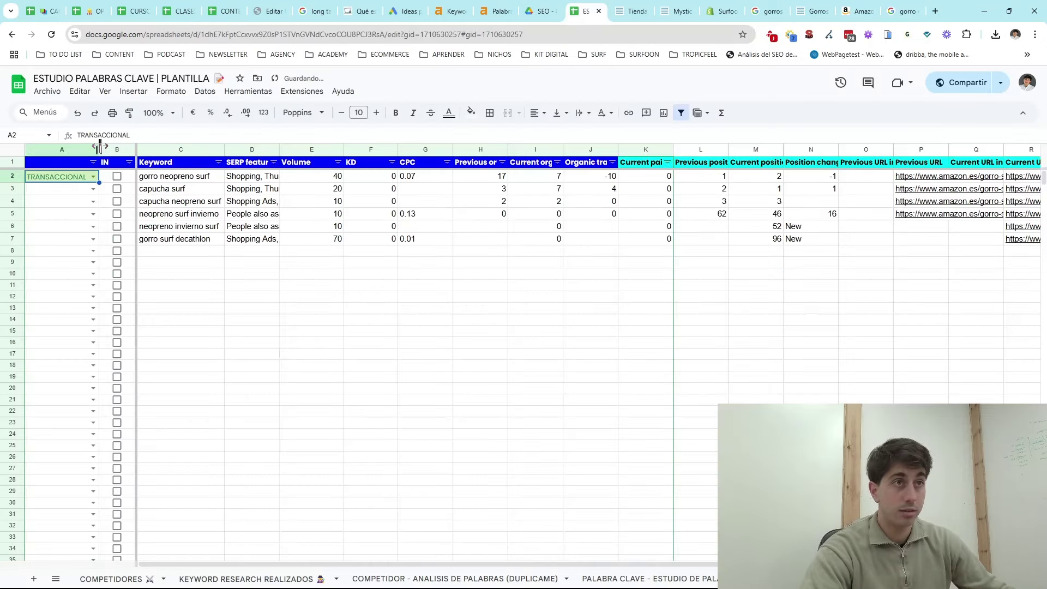
{"action": "left_click_drag", "start_coordinate": [100, 146], "coordinate": [107, 146]}
{"action": "left_click", "coordinate": [124, 176]}
- Copy the keyword "capucha surf" from the sheet, search Google for it, and examine the ranking pages
{"action": "double_click", "coordinate": [185, 189]}
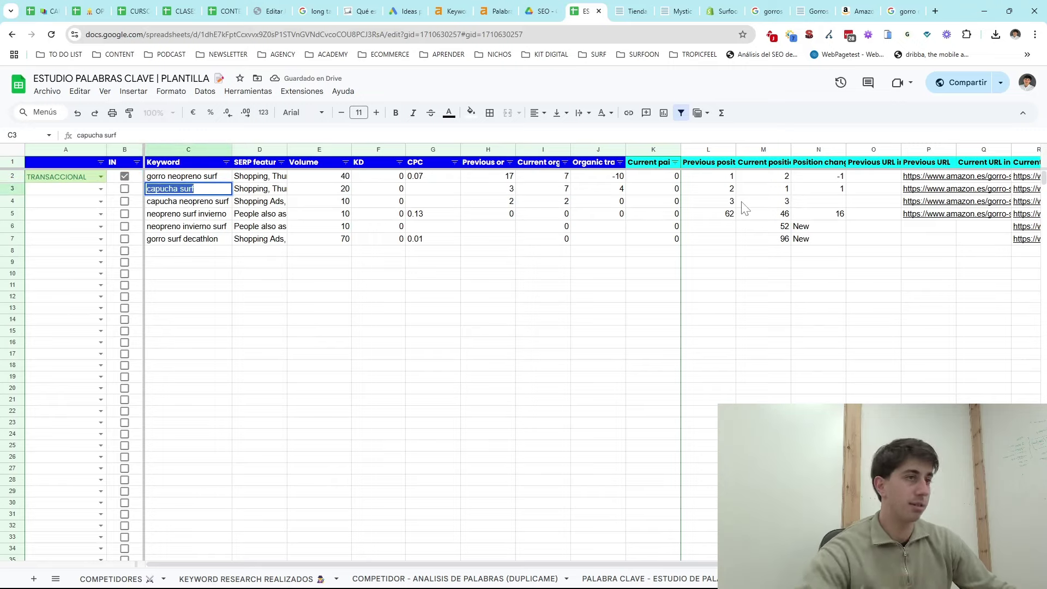
{"action": "left_click", "coordinate": [902, 11]}
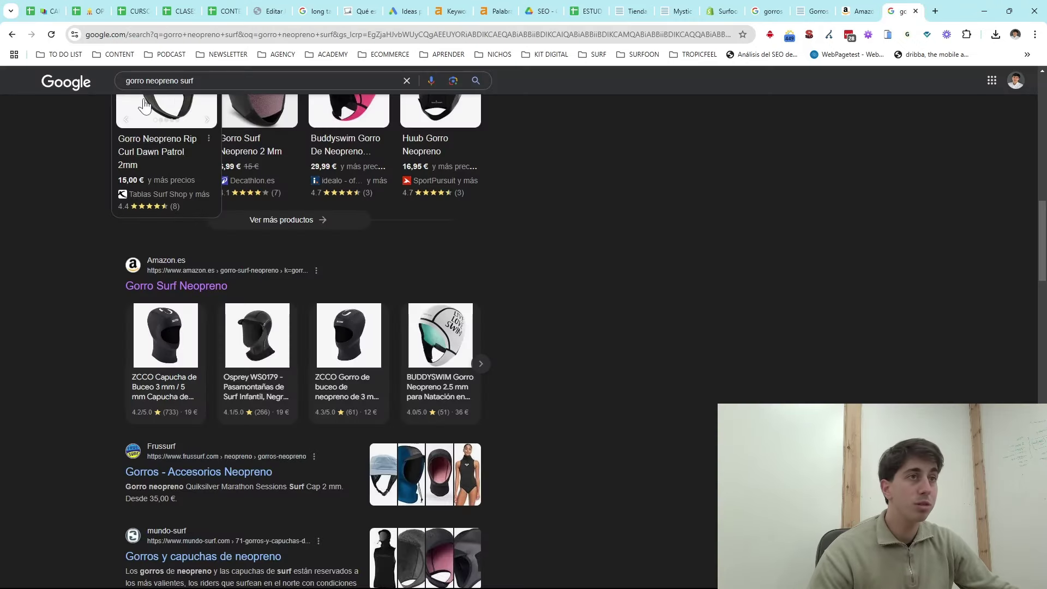
{"action": "key", "text": "ctrl+v"}
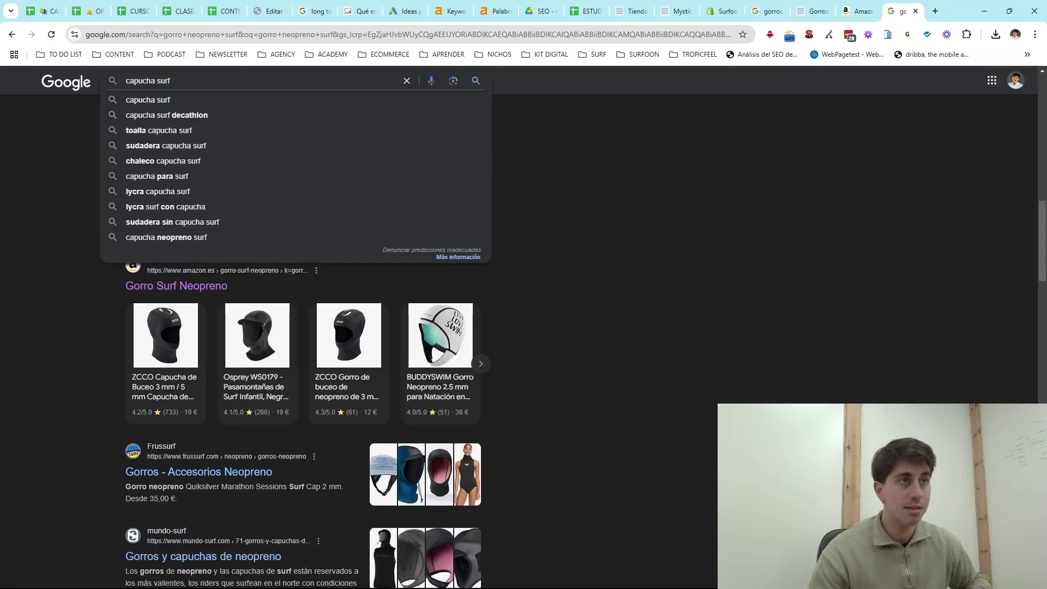
{"action": "key", "text": "Return"}
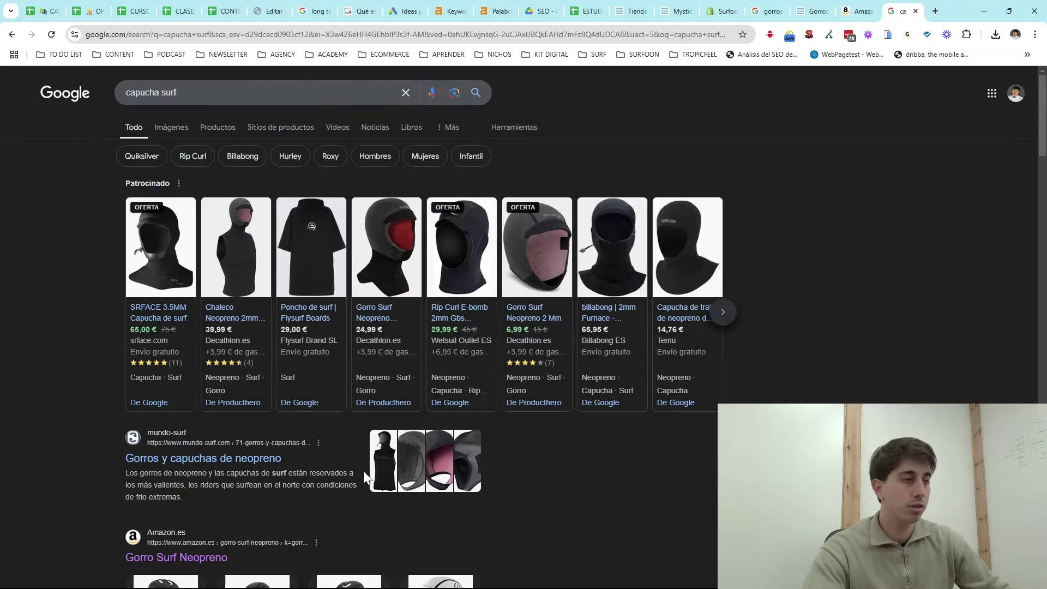
{"action": "scroll", "coordinate": [290, 461], "scroll_direction": "down", "scroll_amount": 3}
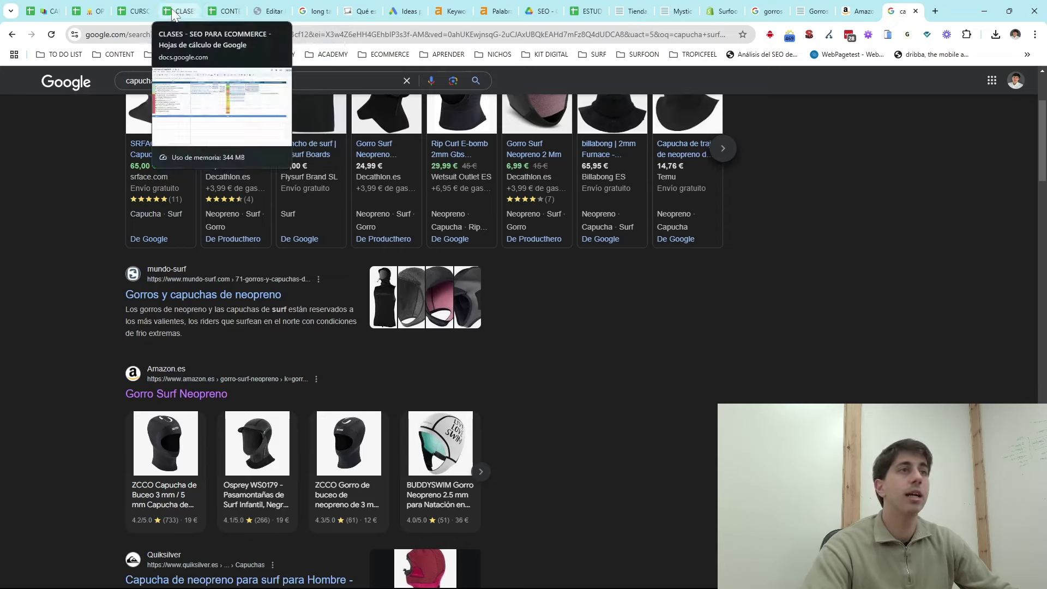
- Return to the study sheet, classify "capucha surf" as TRANSACCIONAL and mark it as IN
{"action": "left_click", "coordinate": [584, 13]}
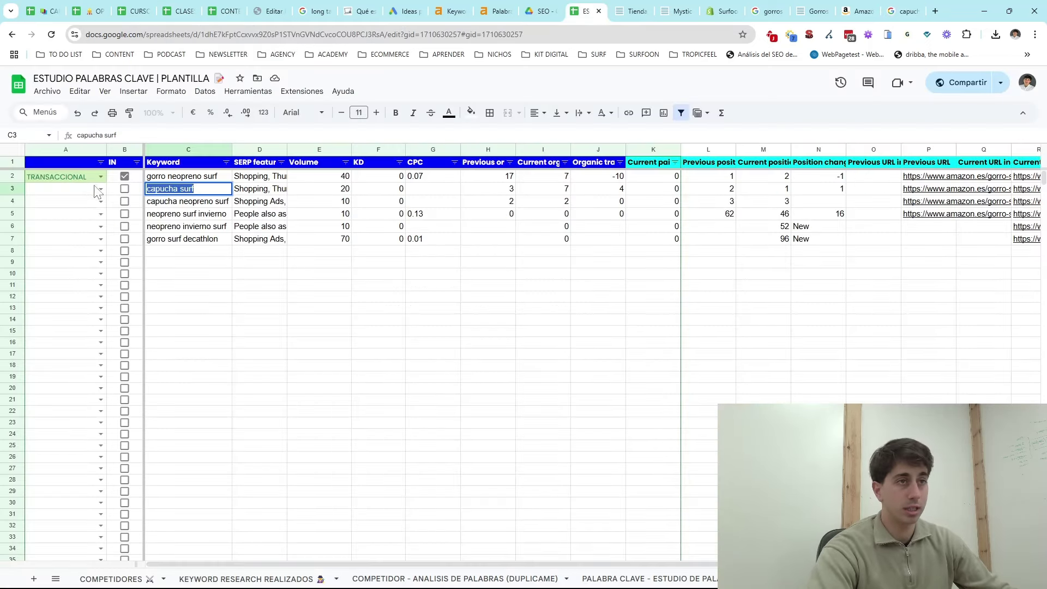
{"action": "left_click", "coordinate": [99, 189]}
{"action": "left_click", "coordinate": [103, 207]}
{"action": "left_click", "coordinate": [124, 189]}
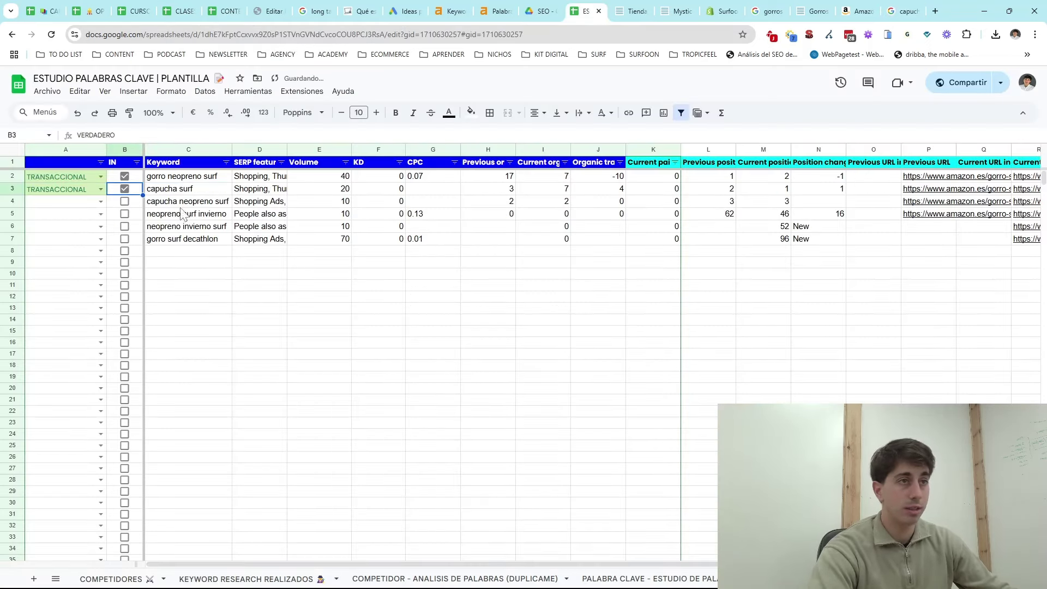
- Classify "capucha neopreno surf" as TRANSACCIONAL and IN, and widen the SERP features column so its contents are easier to read
{"action": "left_click", "coordinate": [186, 201]}
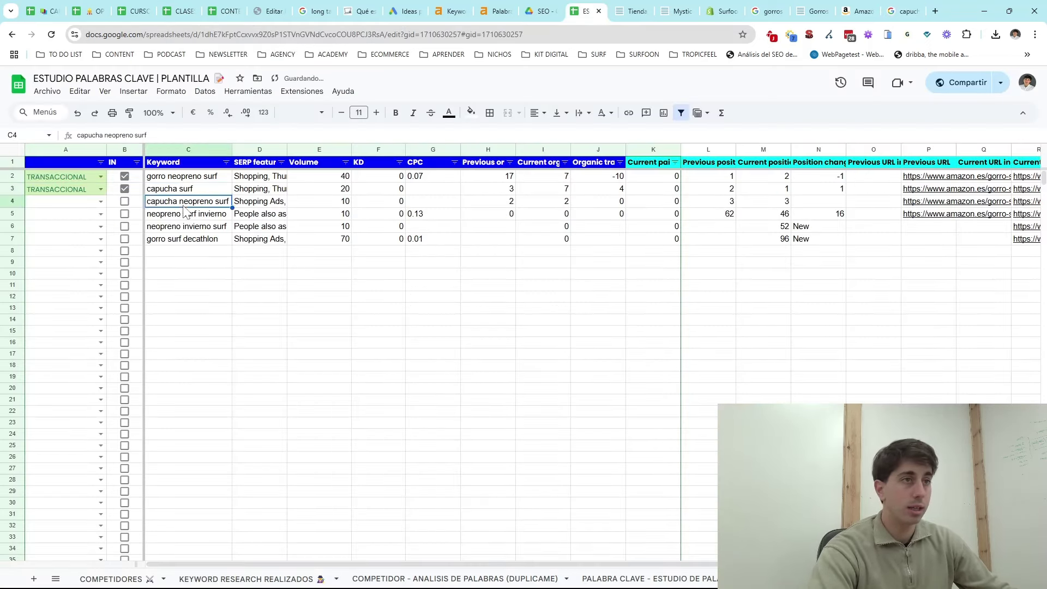
{"action": "left_click", "coordinate": [101, 201]}
{"action": "left_click", "coordinate": [71, 215]}
{"action": "left_click", "coordinate": [125, 202]}
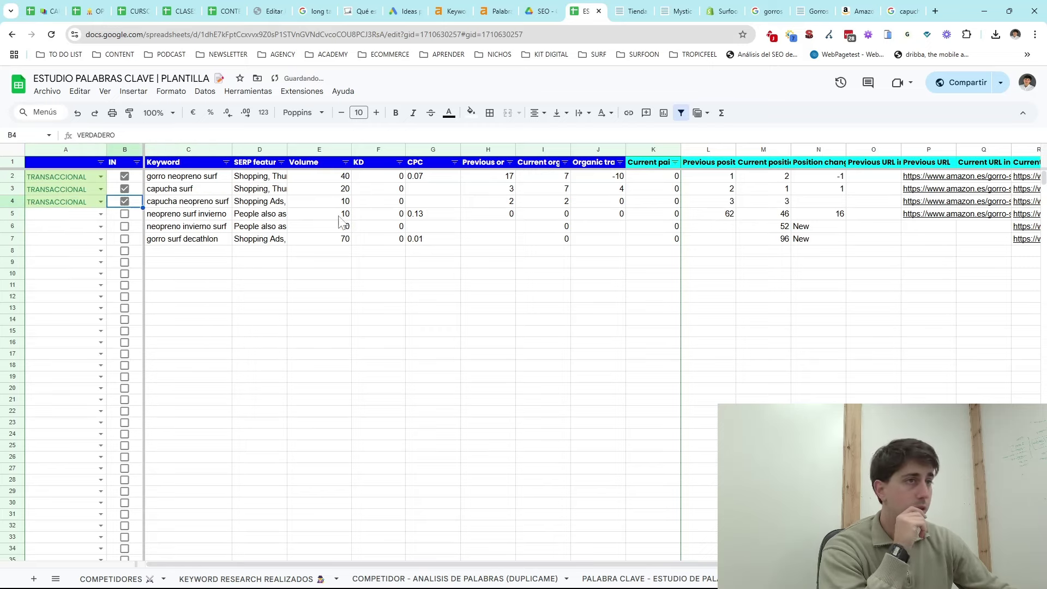
{"action": "left_click_drag", "start_coordinate": [286, 149], "coordinate": [334, 167]}
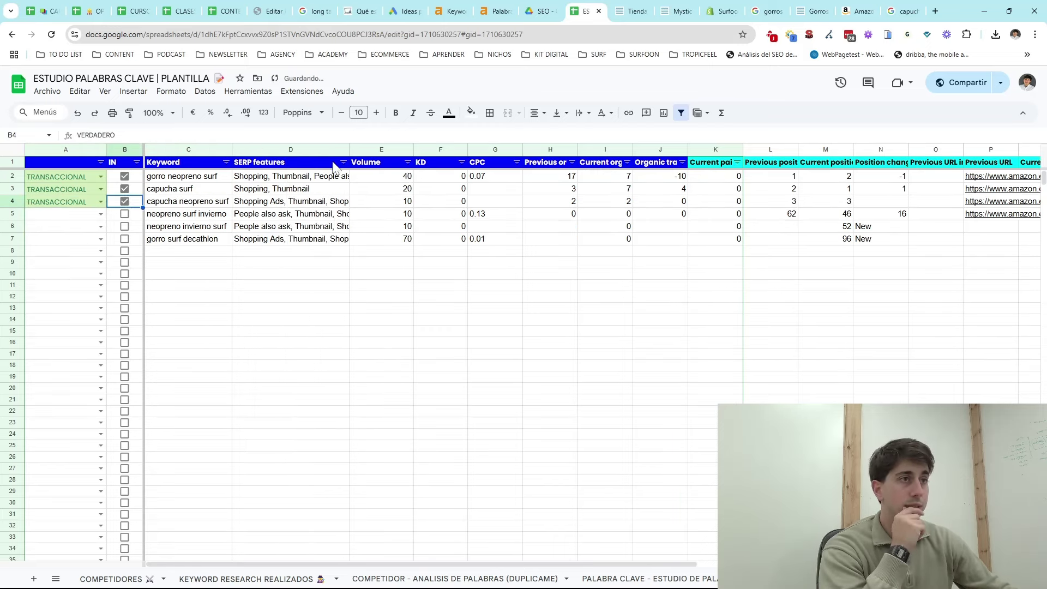
- Copy the keyword "neopreno surf invierno" from the sheet, search Google for it, and examine the ranking pages
{"action": "left_click", "coordinate": [190, 218]}
{"action": "triple_click", "coordinate": [192, 213]}
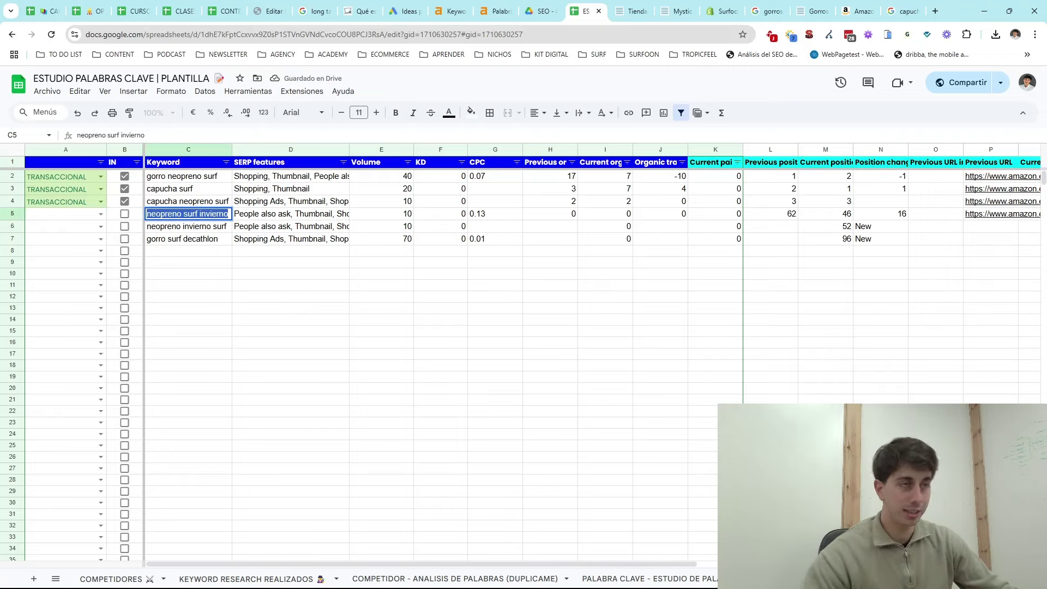
{"action": "left_click", "coordinate": [905, 10]}
{"action": "left_click", "coordinate": [218, 80]}
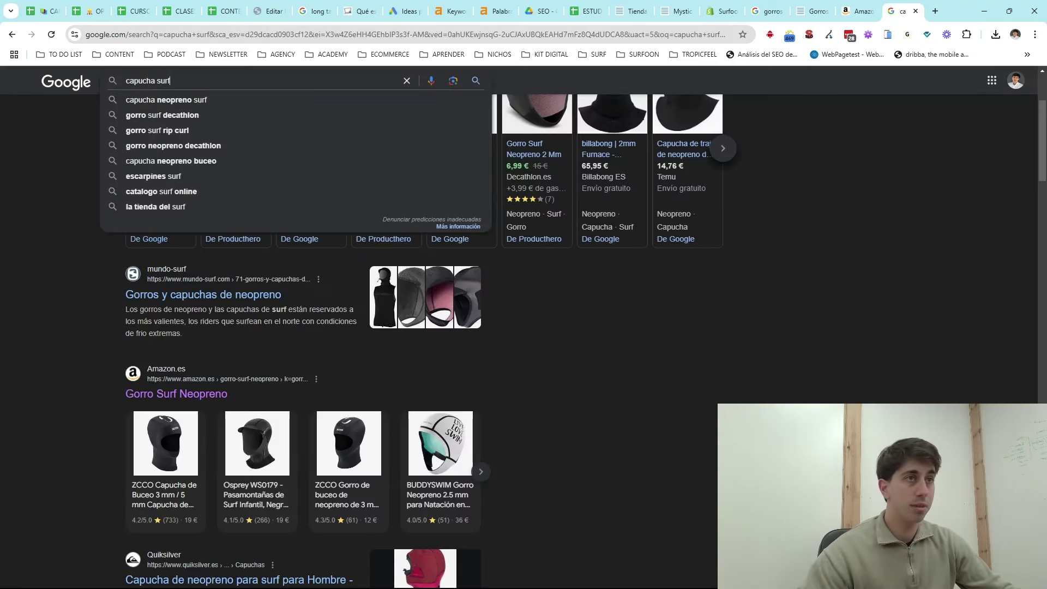
{"action": "key", "text": "ctrl+a"}
{"action": "key", "text": "ctrl+v"}
{"action": "key", "text": "Return"}
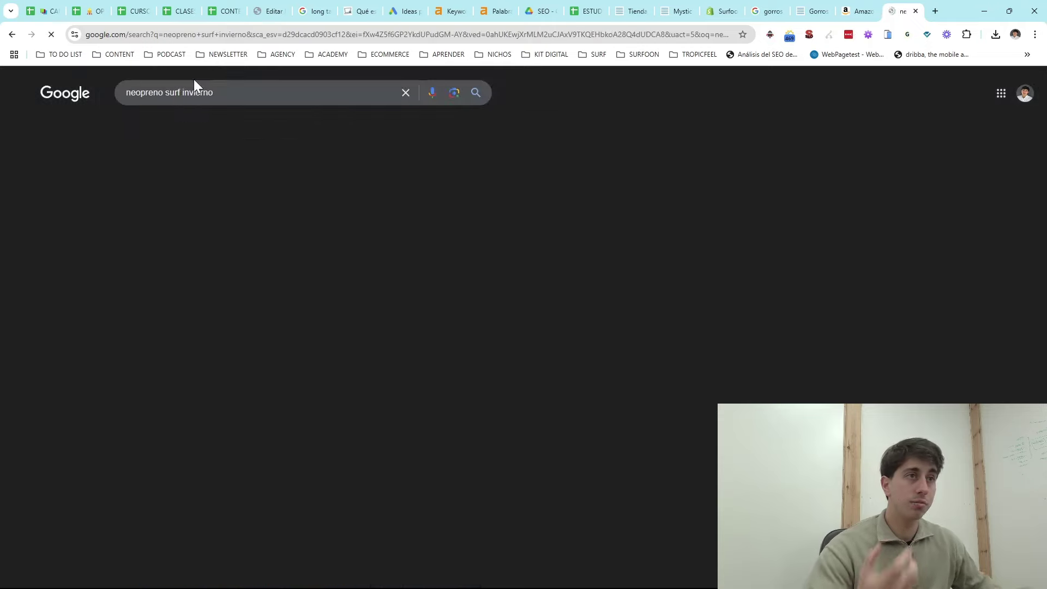
{"action": "scroll", "coordinate": [440, 307], "scroll_direction": "down", "scroll_amount": 4}
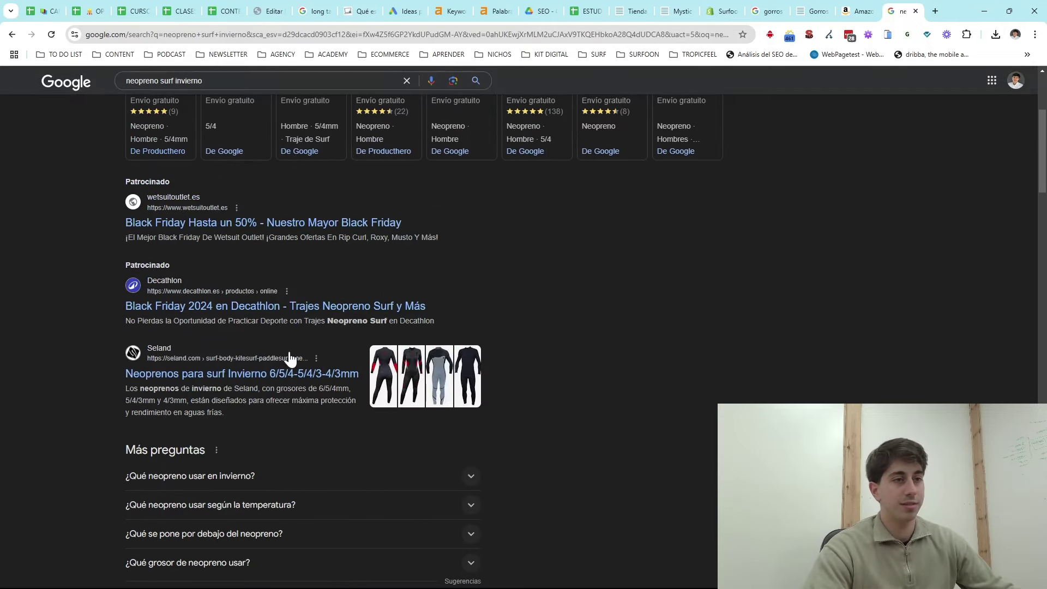
- Open Seland's winter surf wetsuit result in a new tab and dismiss its promotional popup to inspect the category page
{"action": "right_click", "coordinate": [258, 383]}
{"action": "left_click", "coordinate": [297, 391]}
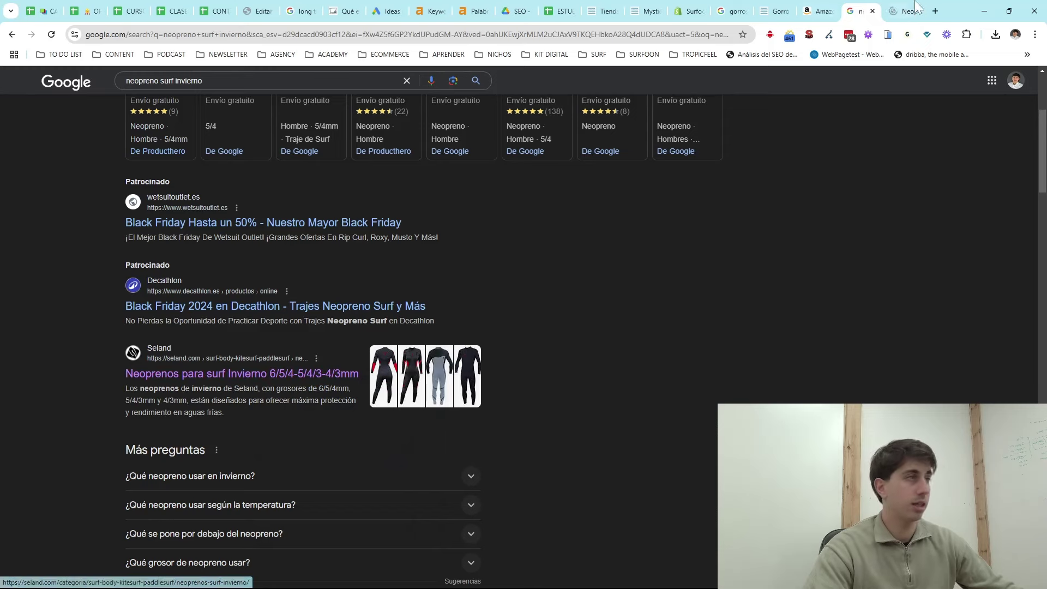
{"action": "left_click", "coordinate": [914, 14]}
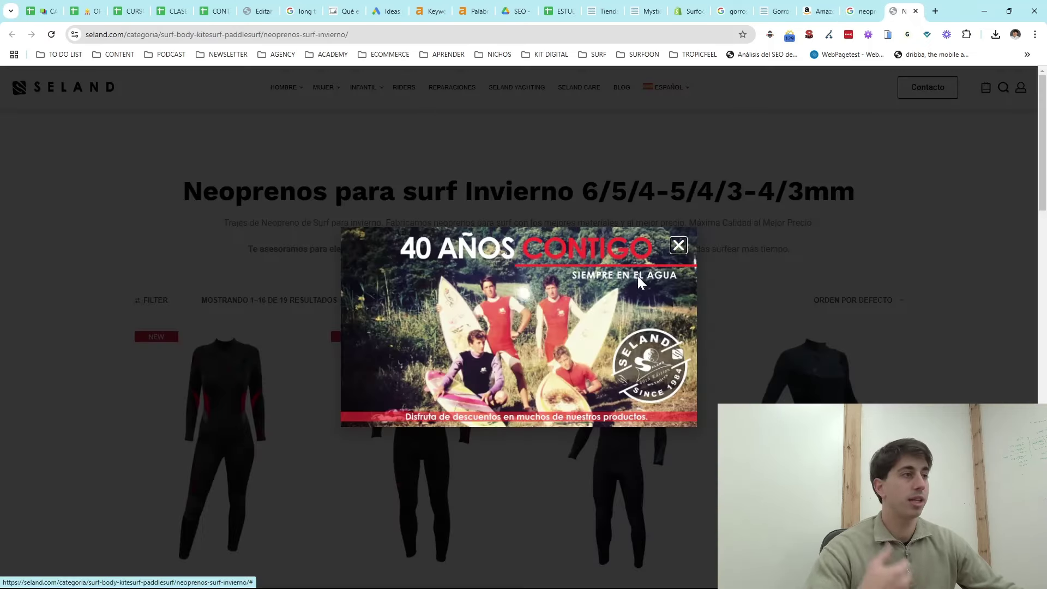
{"action": "left_click", "coordinate": [678, 245]}
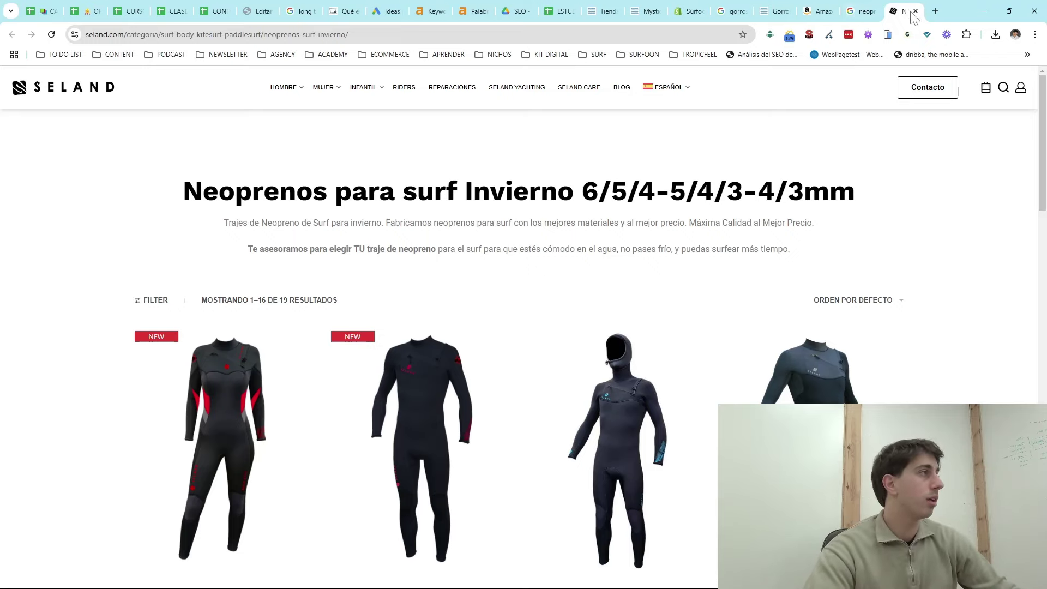
- Switch to the Surfoon store and look through the product categories in its navigation menu
{"action": "left_click", "coordinate": [602, 11]}
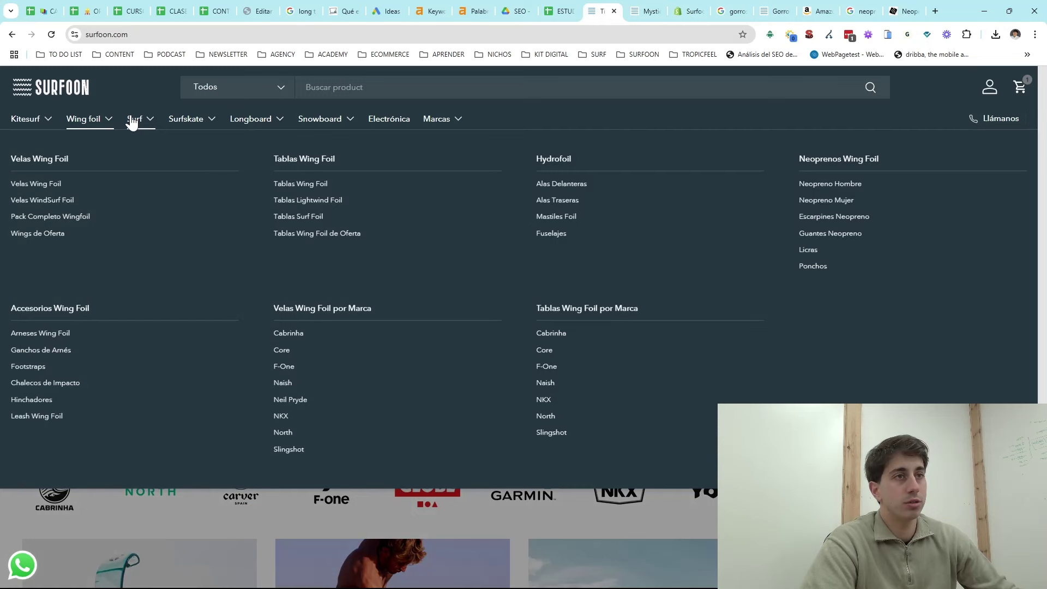
{"action": "mouse_move", "coordinate": [131, 123]}
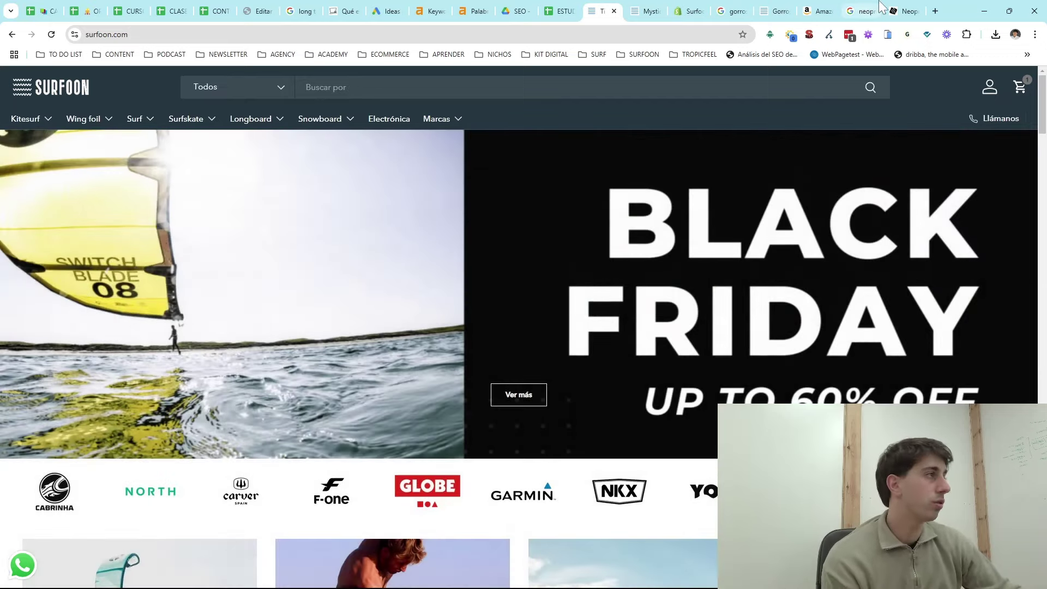
- Examine the related questions and ranking pages in the Google results for "neopreno surf invierno", expanding the question about which wetsuit to use in winter
{"action": "left_click", "coordinate": [908, 11]}
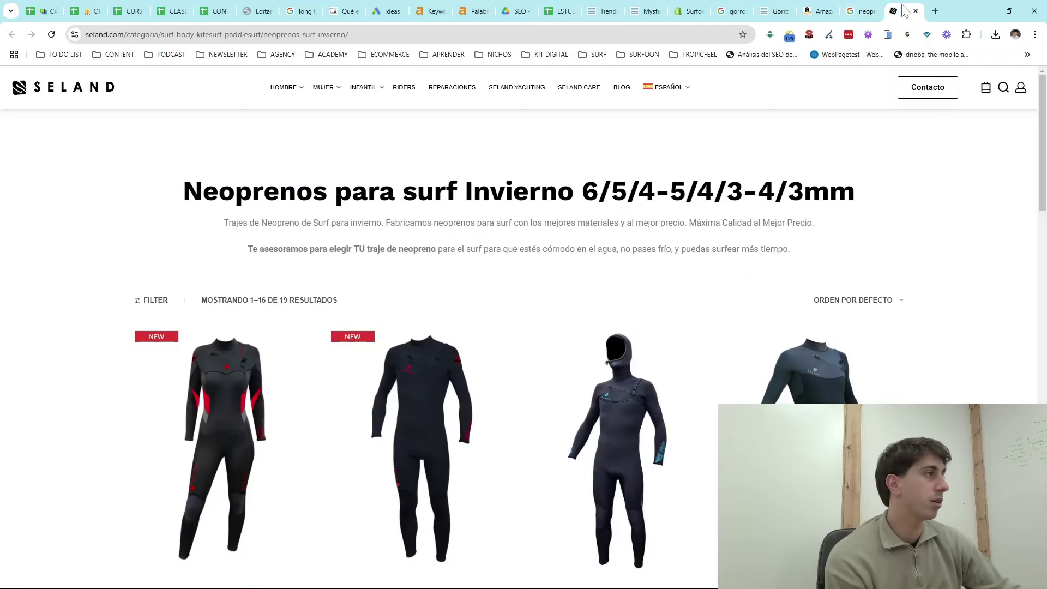
{"action": "left_click", "coordinate": [861, 11]}
{"action": "scroll", "coordinate": [638, 262], "scroll_direction": "down", "scroll_amount": 7}
{"action": "scroll", "coordinate": [155, 187], "scroll_direction": "up", "scroll_amount": 2}
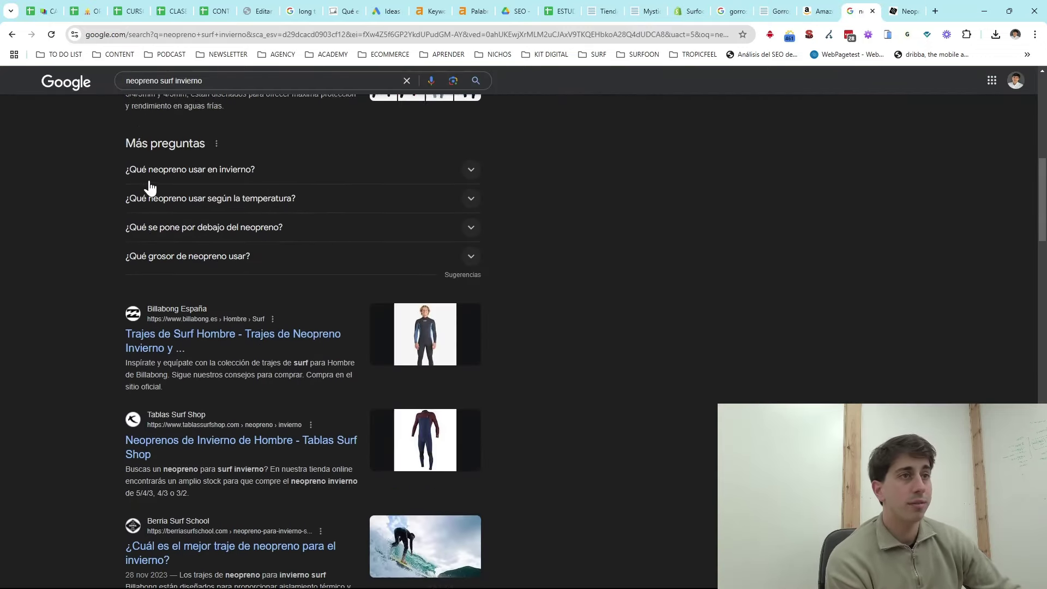
{"action": "left_click", "coordinate": [285, 212]}
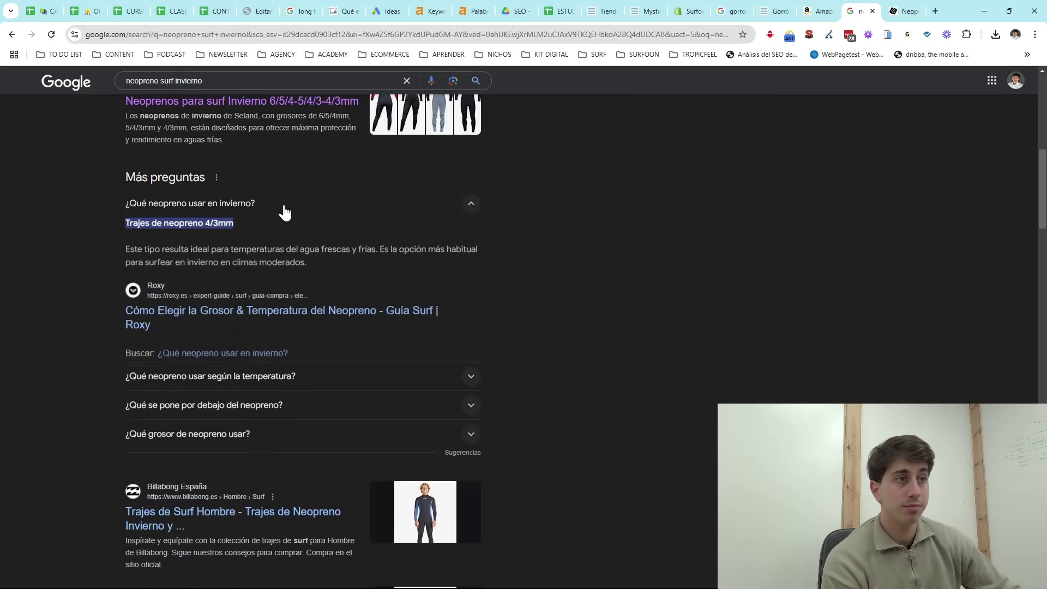
{"action": "left_click_drag", "start_coordinate": [273, 210], "coordinate": [124, 218]}
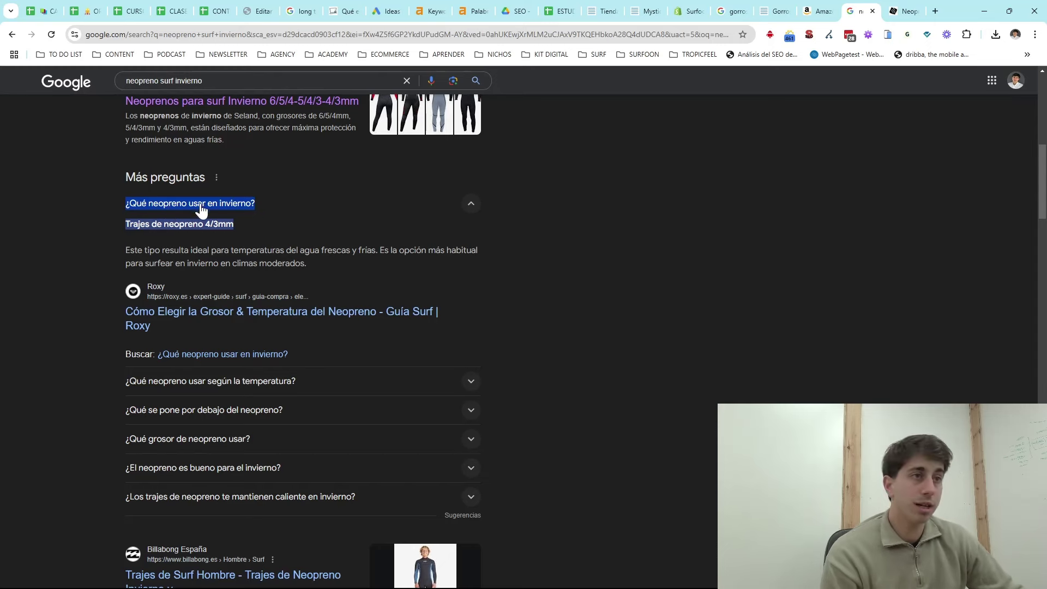
{"action": "left_click", "coordinate": [365, 205]}
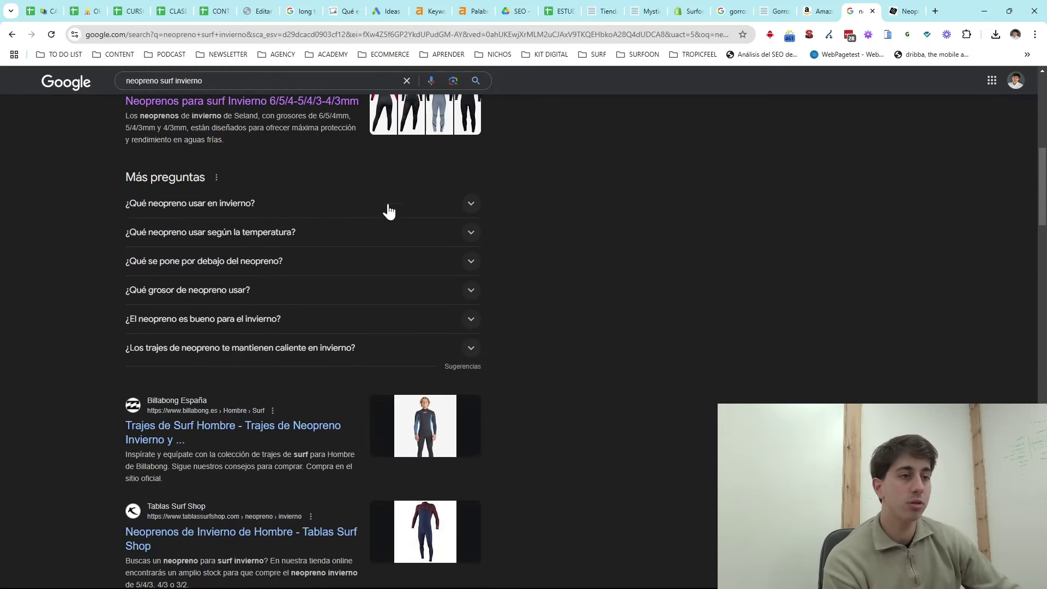
{"action": "scroll", "coordinate": [241, 322], "scroll_direction": "down", "scroll_amount": 3}
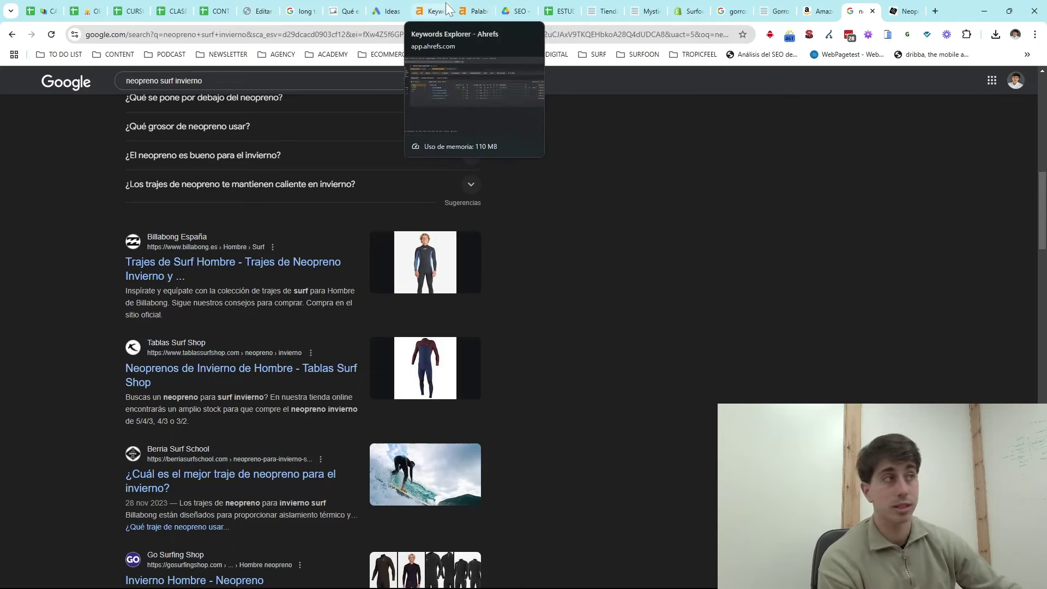
- Return to the keyword study sheet, classify "neopreno surf invierno" as TRANSACCIONAL, and attach a note to the keyword beginning "Hacer artículos de"
{"action": "left_click", "coordinate": [559, 11]}
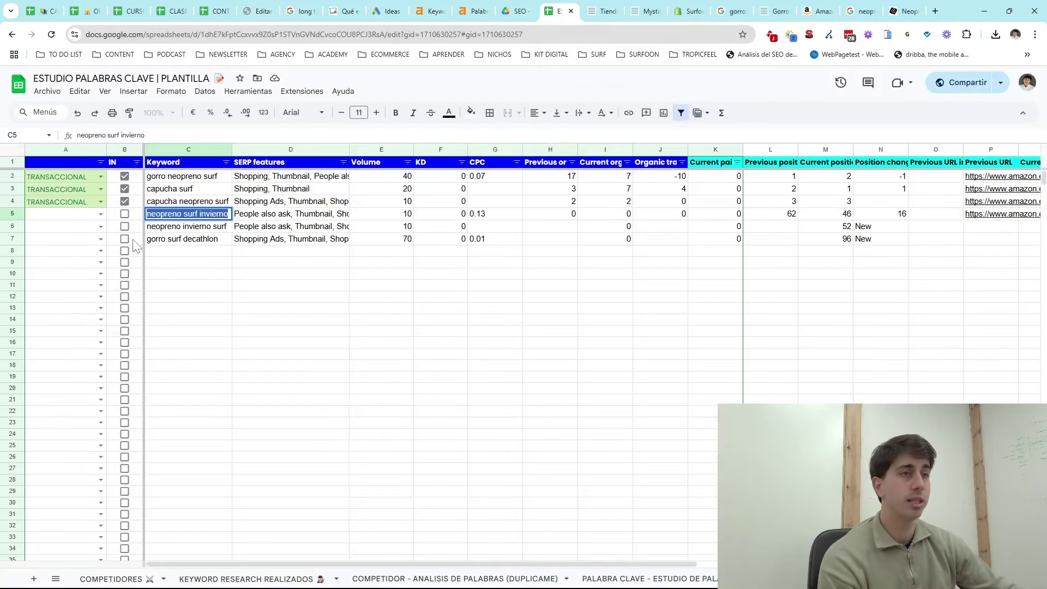
{"action": "left_click", "coordinate": [101, 214]}
{"action": "left_click", "coordinate": [57, 229]}
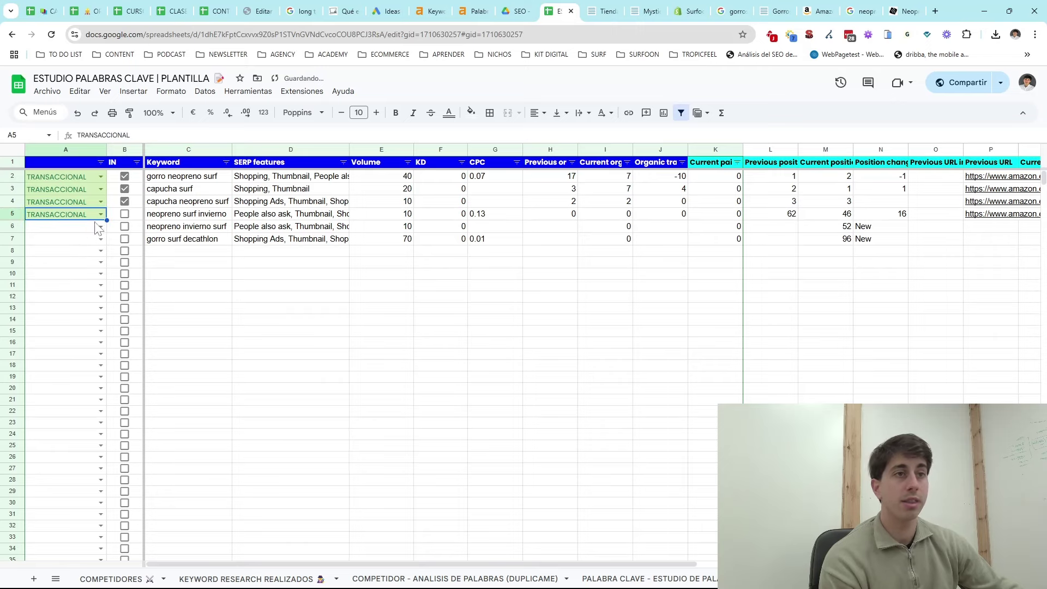
{"action": "right_click", "coordinate": [166, 217]}
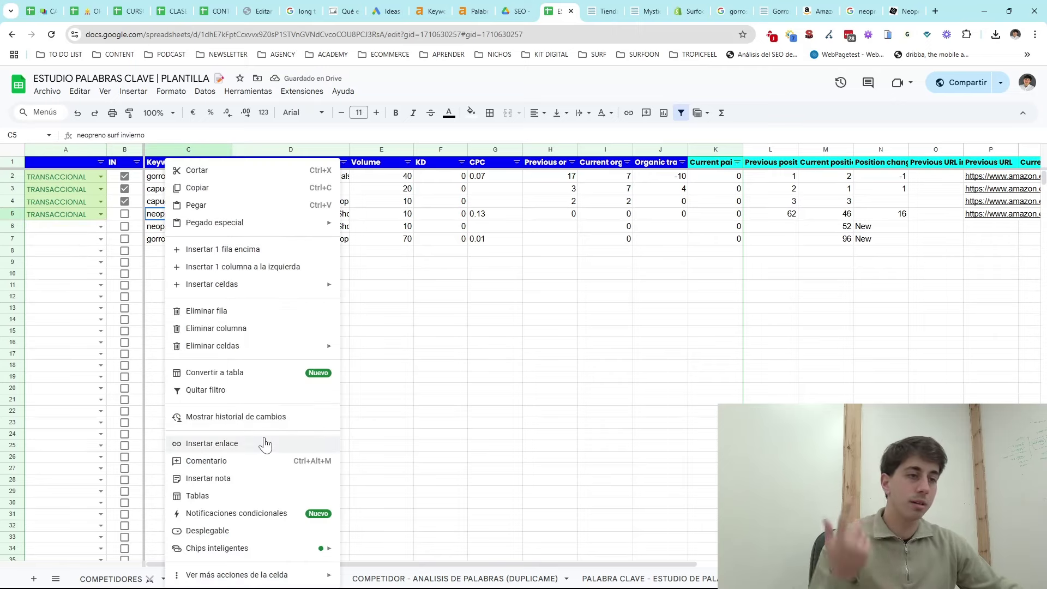
{"action": "left_click", "coordinate": [255, 481]}
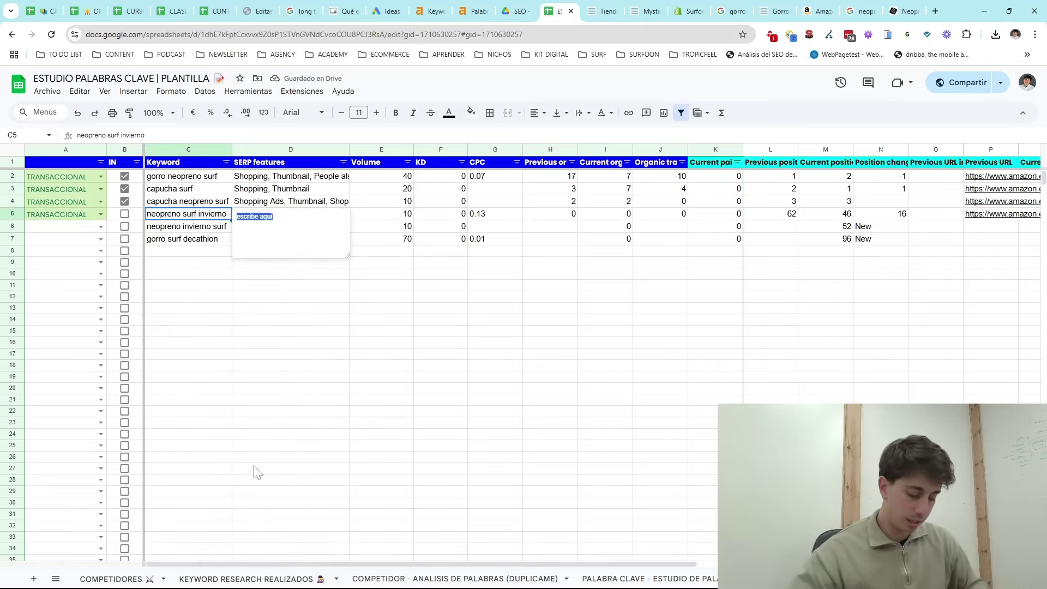
{"action": "type", "text": "hACE"}
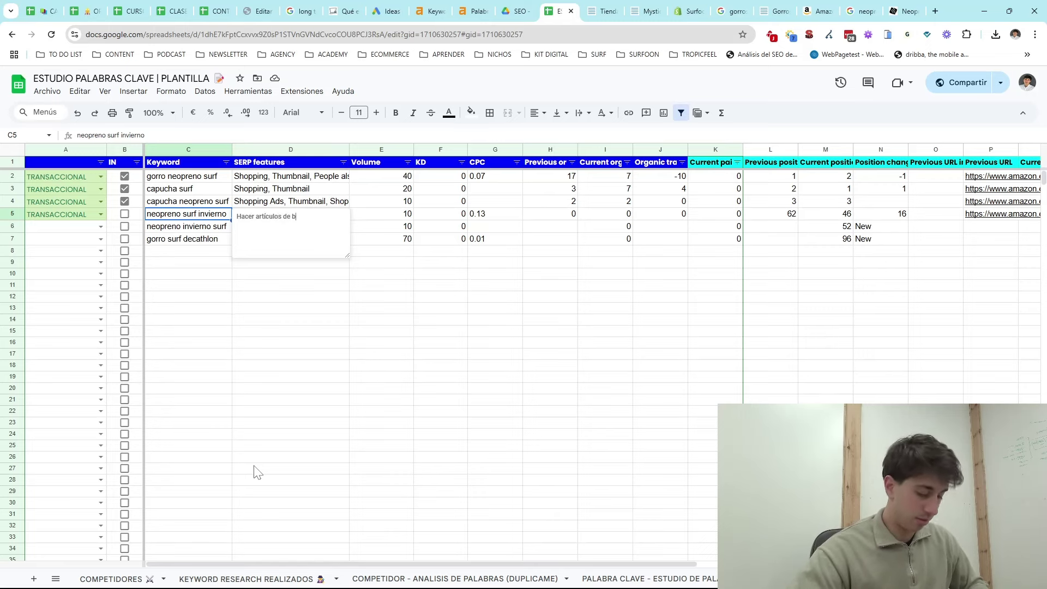
{"action": "left_click", "coordinate": [195, 226]}
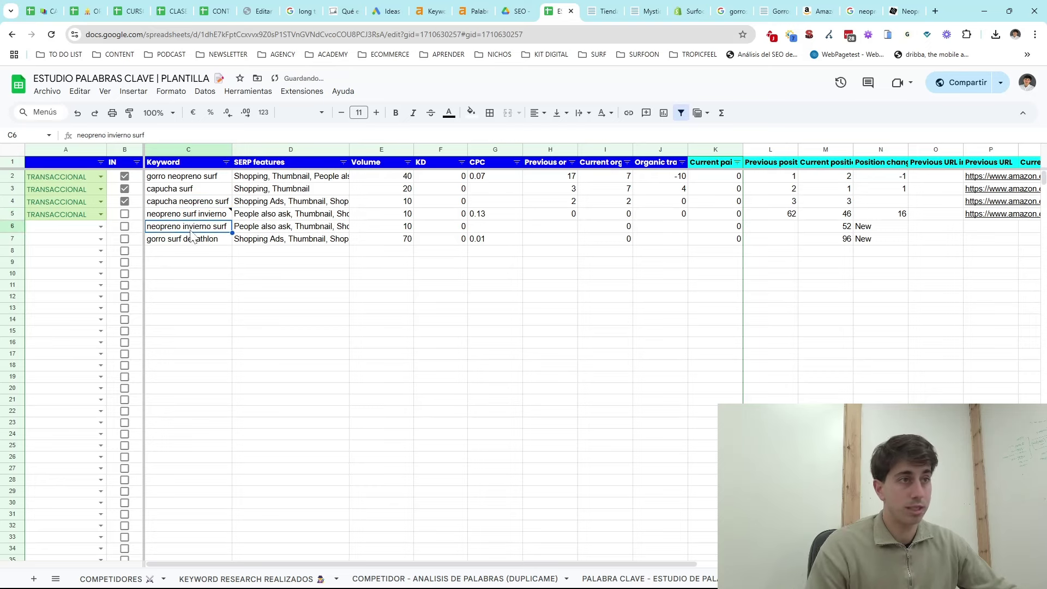
- Classify "gorro surf decathlon" as NOT WORK and "neopreno invierno surf" as TRANSACCIONAL, and mark both winter wetsuit keywords as IN
{"action": "left_click", "coordinate": [172, 240]}
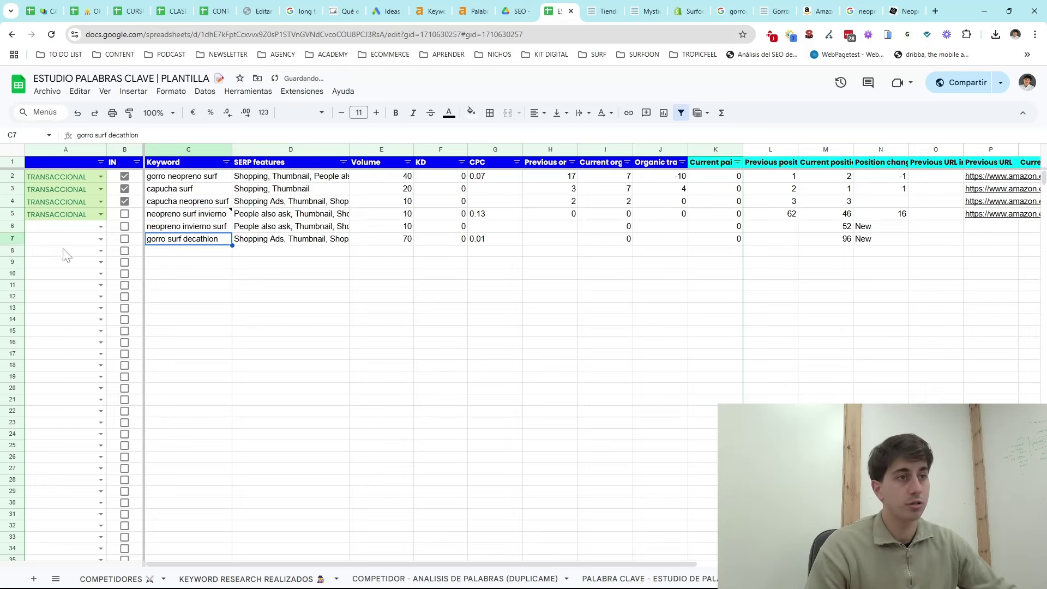
{"action": "left_click", "coordinate": [101, 240]}
{"action": "left_click", "coordinate": [58, 292]}
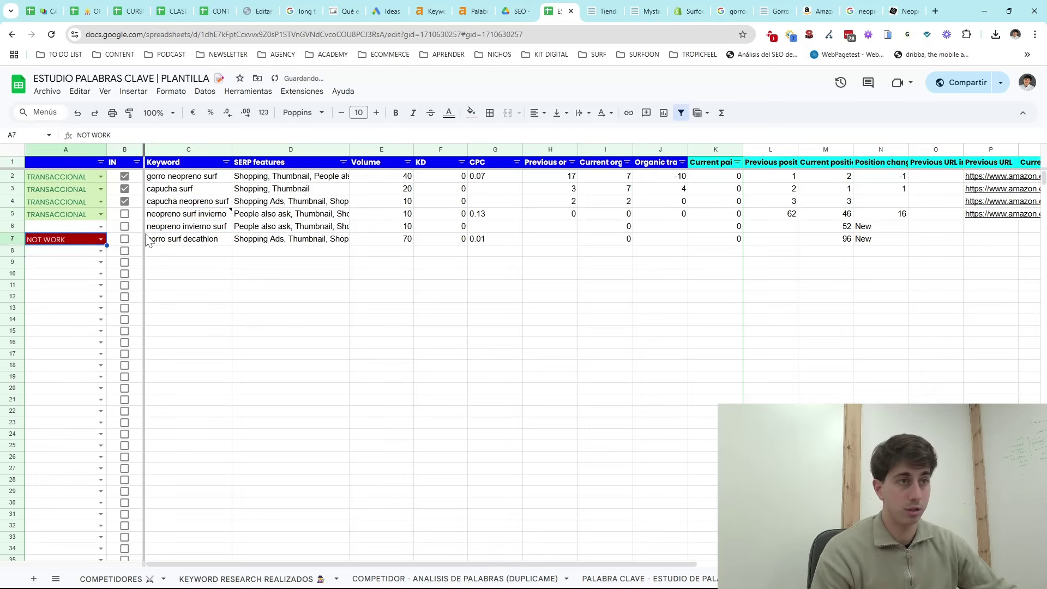
{"action": "left_click", "coordinate": [101, 226]}
{"action": "left_click", "coordinate": [63, 248]}
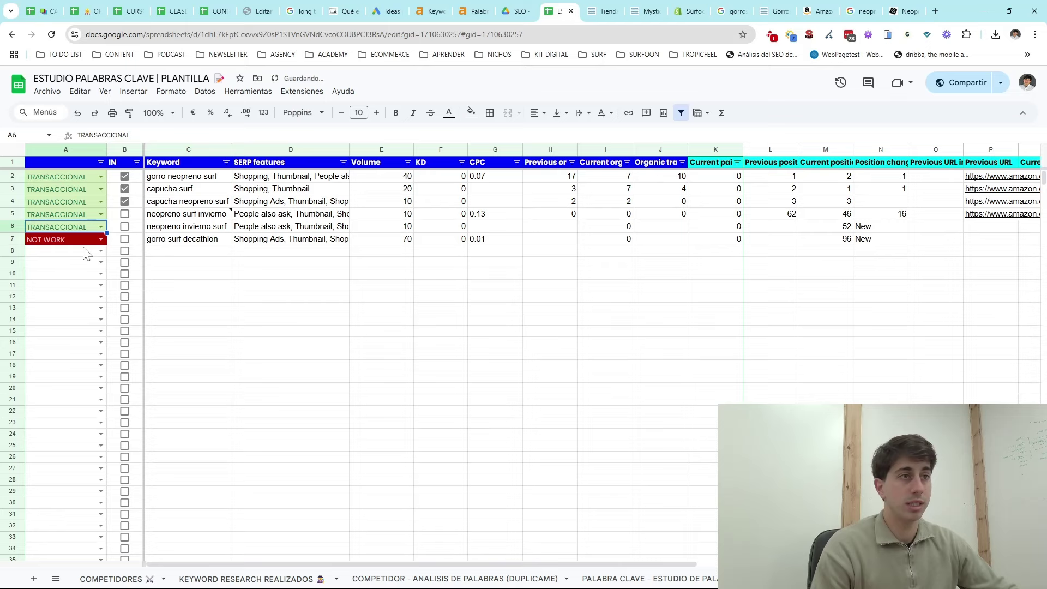
{"action": "left_click", "coordinate": [124, 213]}
{"action": "left_click", "coordinate": [124, 226]}
- Filter the IN column to show only TRUE rows, and move the SERP features column to just after the organic traffic change column
{"action": "left_click", "coordinate": [136, 162]}
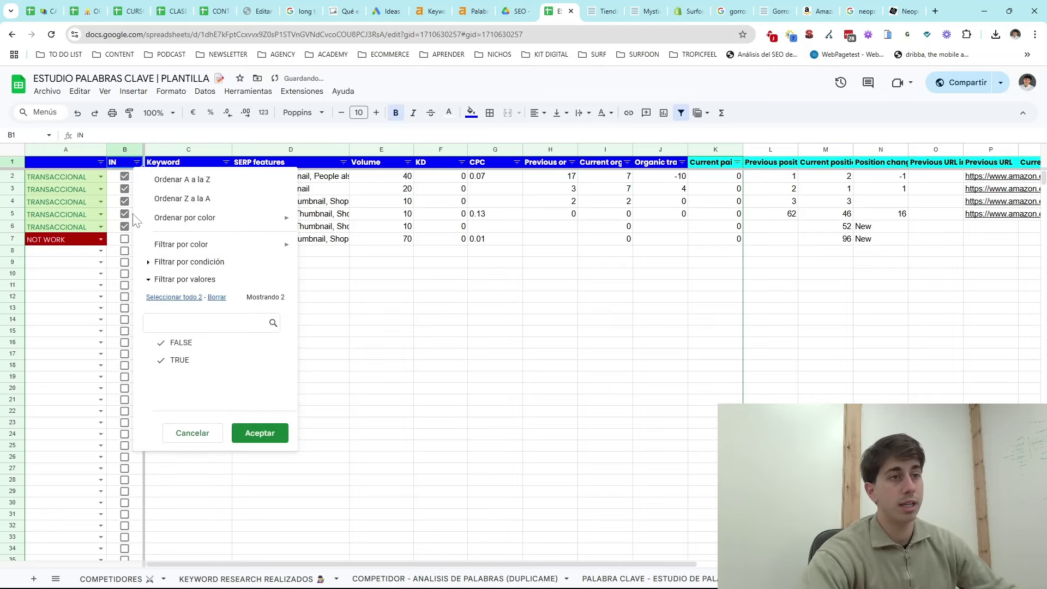
{"action": "left_click", "coordinate": [179, 343]}
{"action": "left_click", "coordinate": [259, 432]}
{"action": "left_click", "coordinate": [176, 180]}
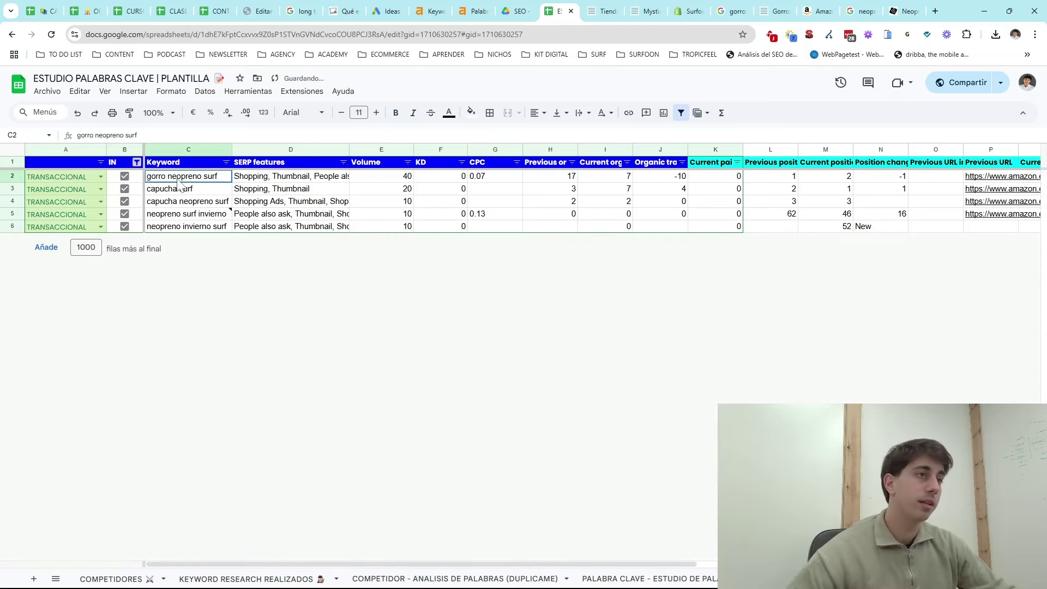
{"action": "left_click", "coordinate": [258, 150]}
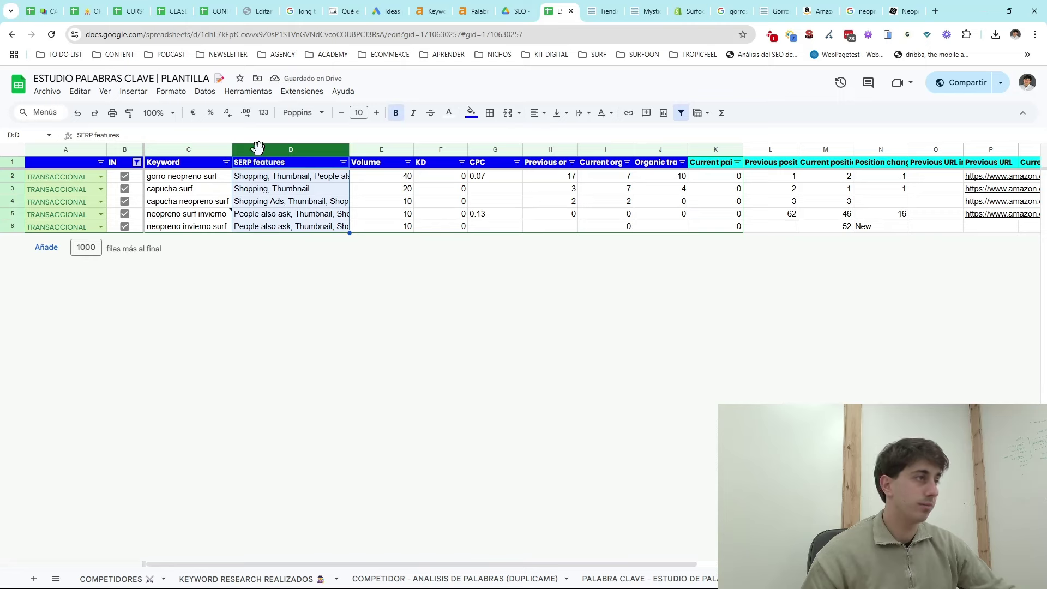
{"action": "left_click_drag", "start_coordinate": [260, 145], "coordinate": [661, 154]}
- Copy the keywords and their volumes from all the filtered rows, "gorro neopreno surf" through "neopreno invierno surf"
{"action": "left_click", "coordinate": [180, 177]}
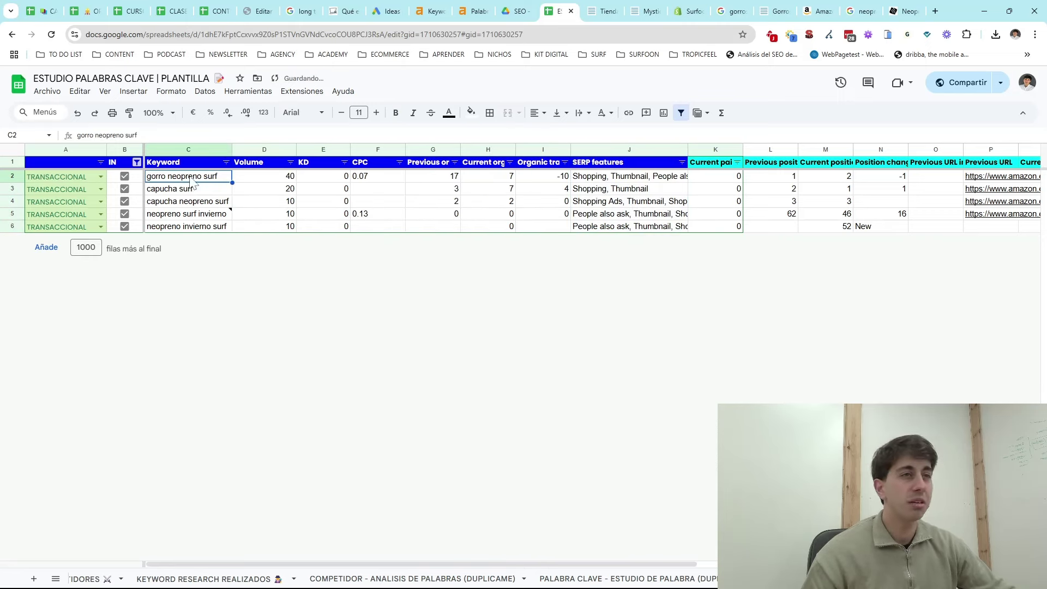
{"action": "left_click", "coordinate": [286, 180], "text": "shift"}
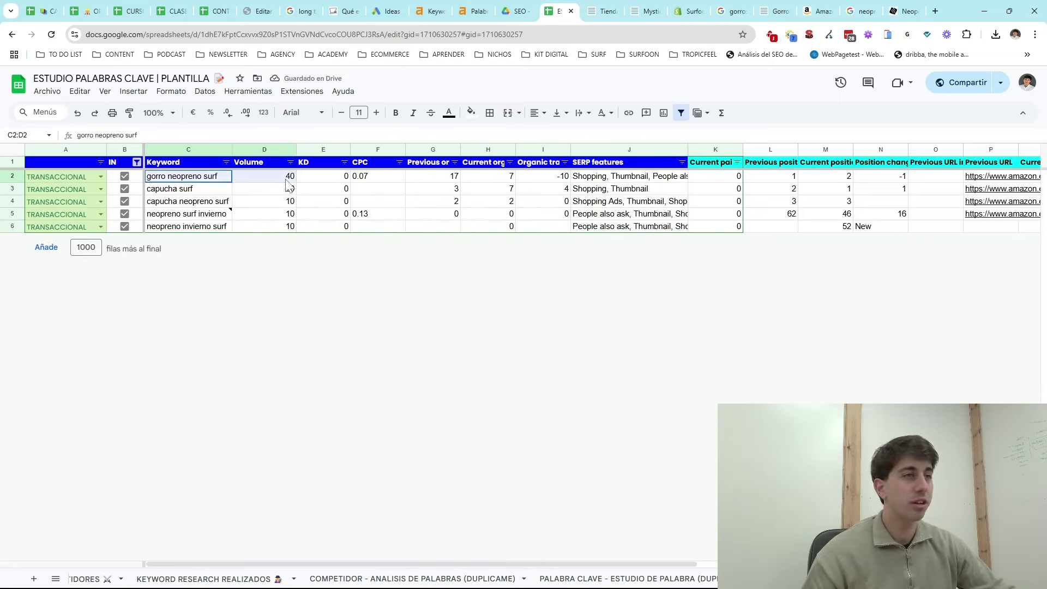
{"action": "left_click", "coordinate": [315, 148]}
{"action": "left_click_drag", "start_coordinate": [224, 177], "coordinate": [259, 228]}
{"action": "key", "text": "ctrl+c"}
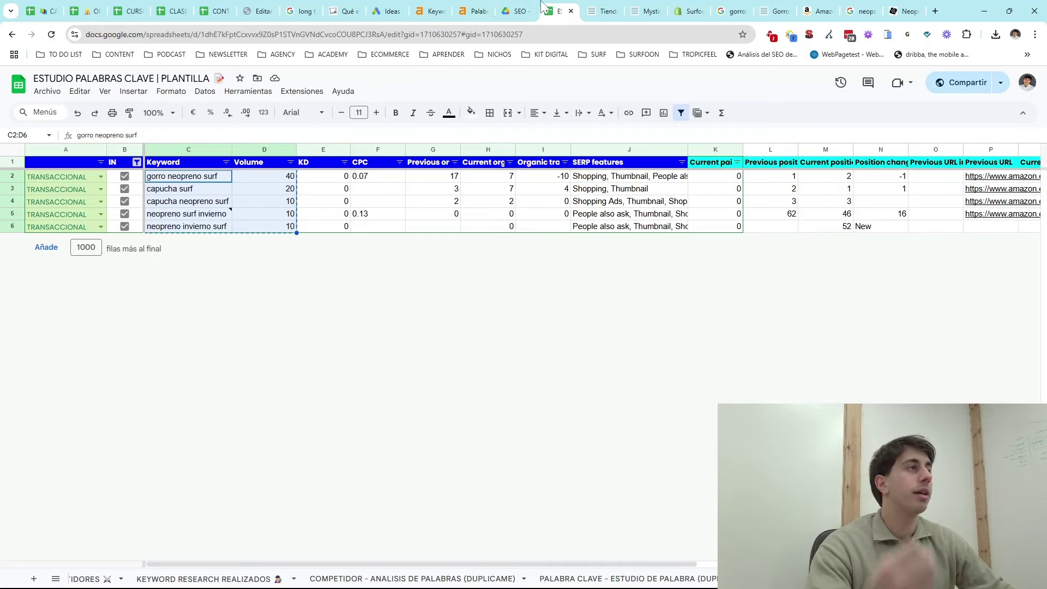
- Review the SEO map in the CONTENIDOS SEO template and in the Surfoon contents spreadsheet, looking through the existing kitesurf and brand sections
{"action": "left_click", "coordinate": [213, 7]}
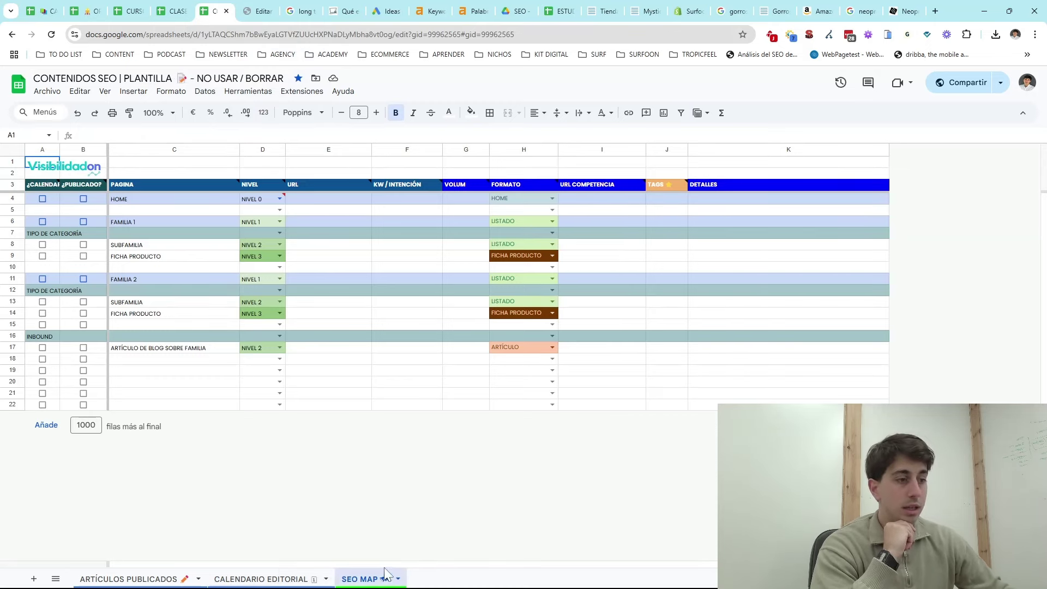
{"action": "left_click", "coordinate": [152, 258]}
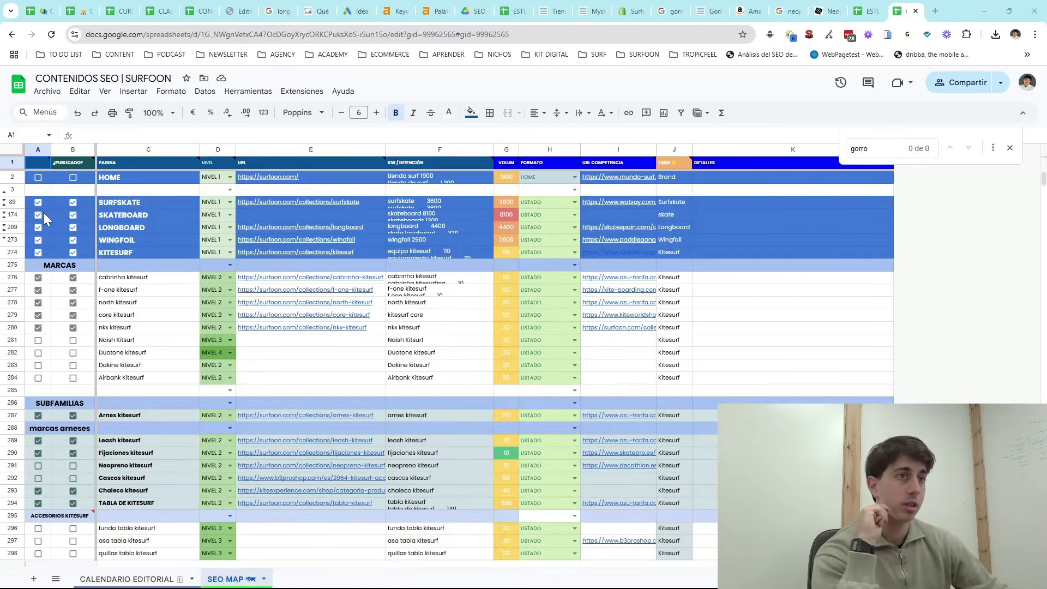
{"action": "scroll", "coordinate": [81, 240], "scroll_direction": "down", "scroll_amount": 5}
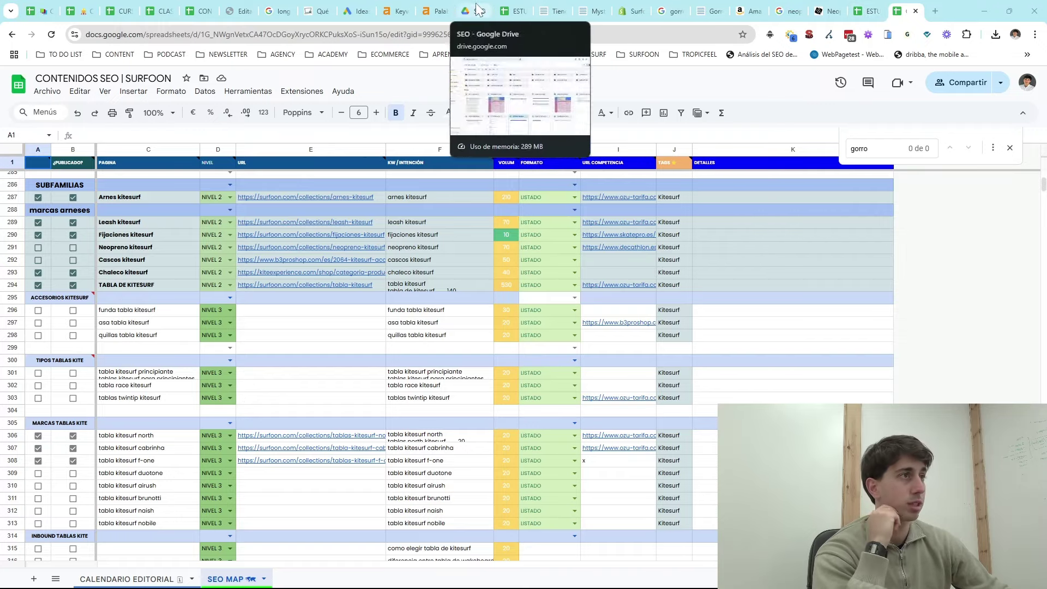
{"action": "left_click", "coordinate": [436, 12]}
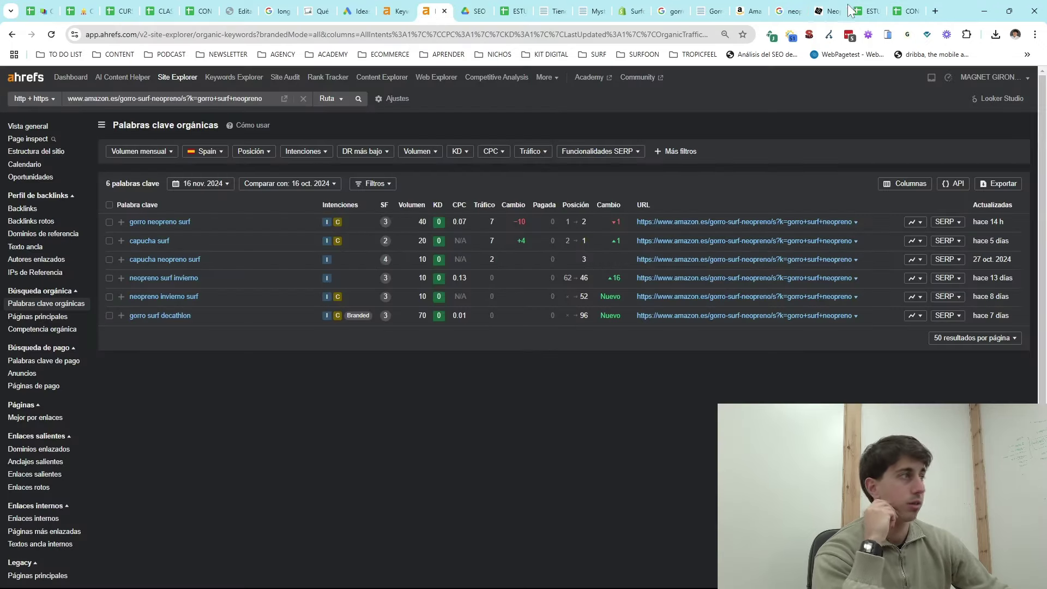
{"action": "left_click", "coordinate": [905, 11]}
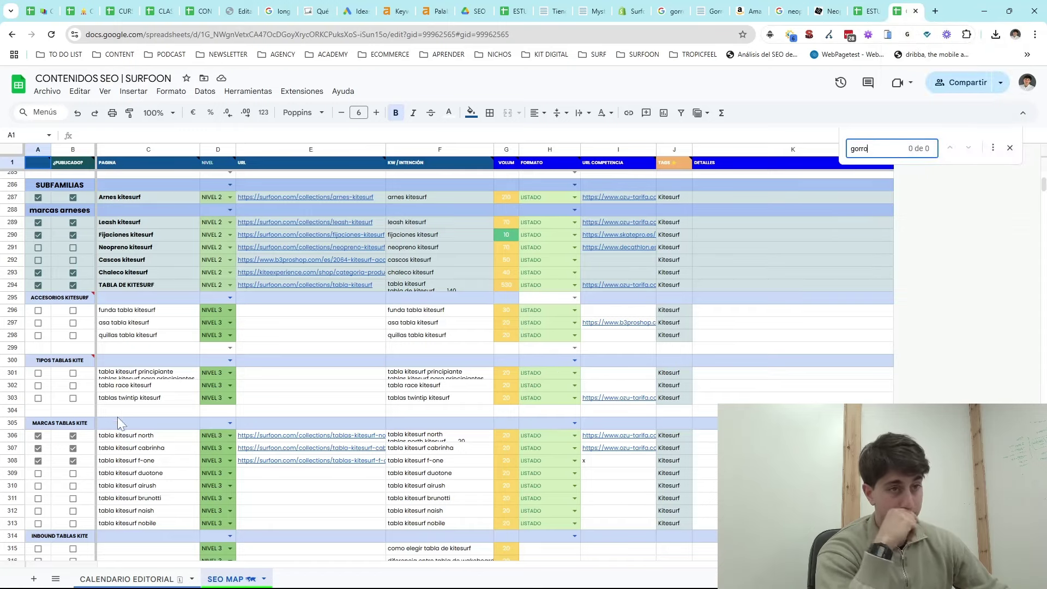
{"action": "scroll", "coordinate": [117, 416], "scroll_direction": "down", "scroll_amount": 10}
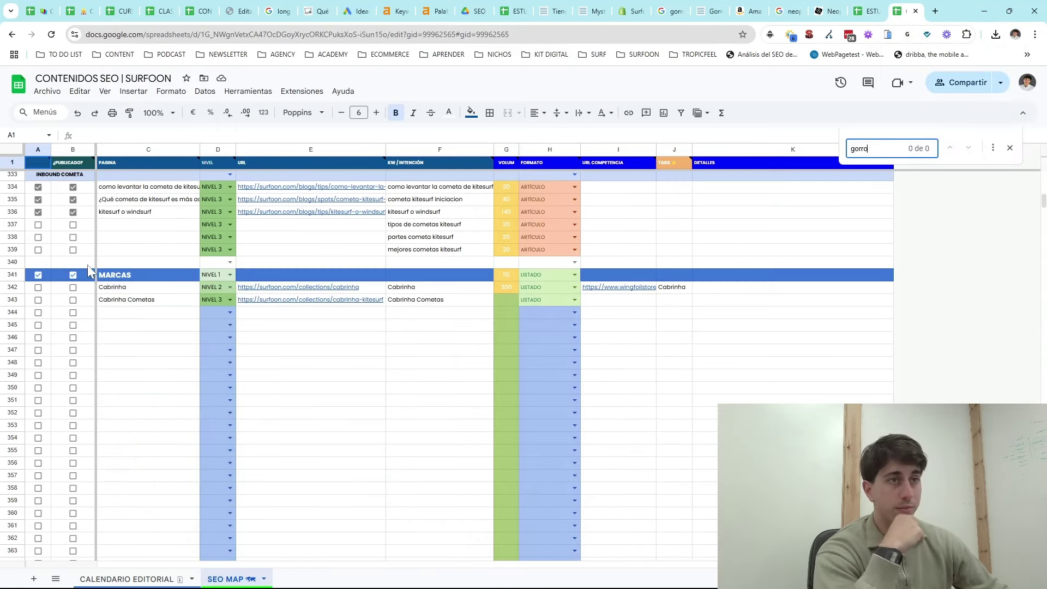
{"action": "scroll", "coordinate": [87, 264], "scroll_direction": "up", "scroll_amount": 2}
- Add a page named "GORRO DE NEOPRENO" in empty row 346 below the MARCAS section of Surfoon's SEO map
{"action": "left_click", "coordinate": [8, 305]}
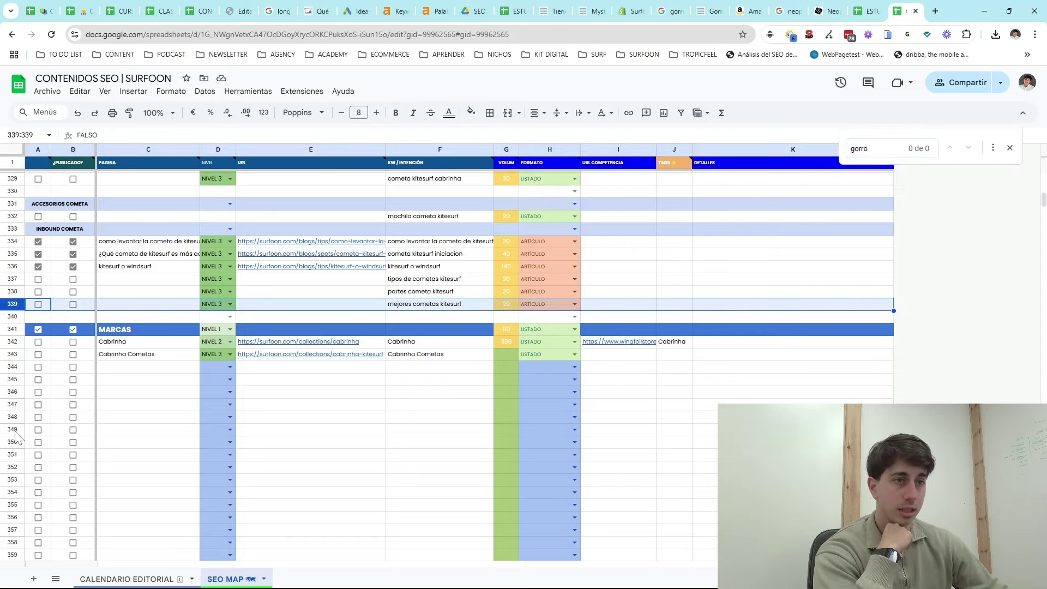
{"action": "left_click_drag", "start_coordinate": [11, 429], "coordinate": [12, 493]}
{"action": "scroll", "coordinate": [45, 416], "scroll_direction": "down", "scroll_amount": 4}
{"action": "left_click", "coordinate": [170, 261]}
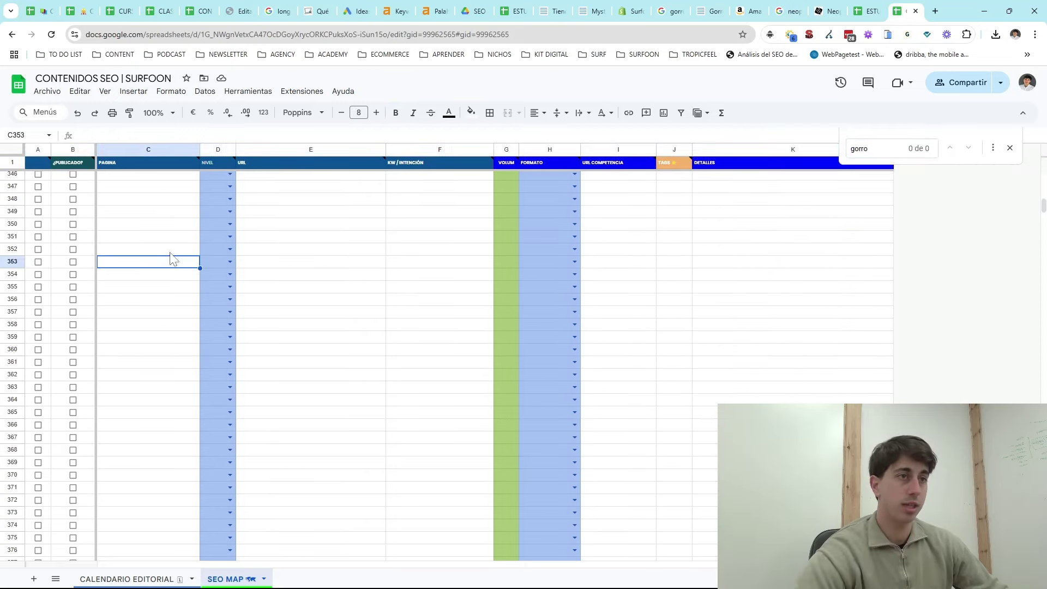
{"action": "scroll", "coordinate": [147, 234], "scroll_direction": "up", "scroll_amount": 4}
{"action": "left_click", "coordinate": [140, 339]}
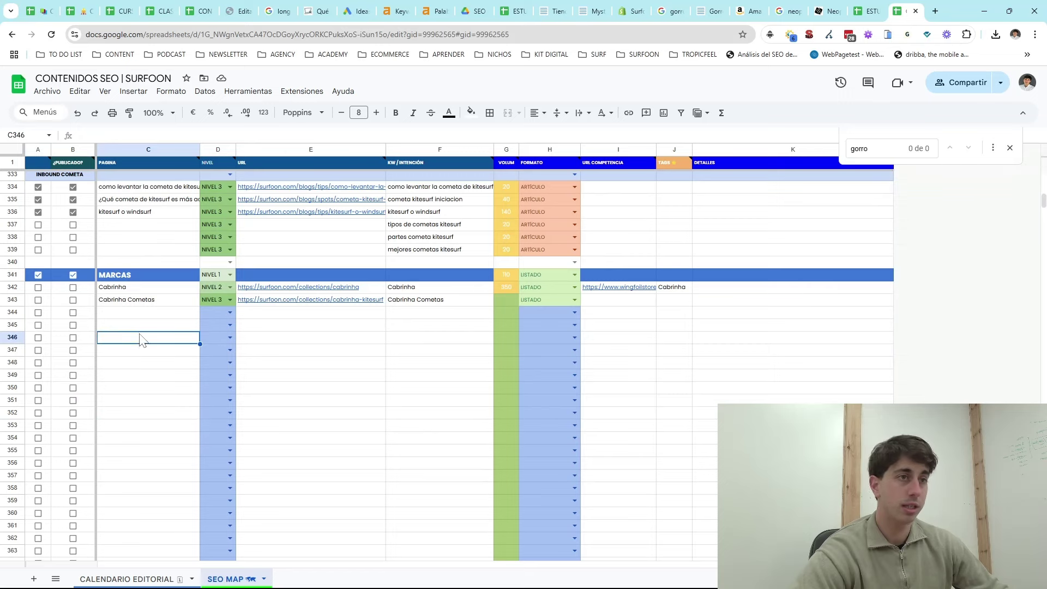
{"action": "type", "text": "G"}
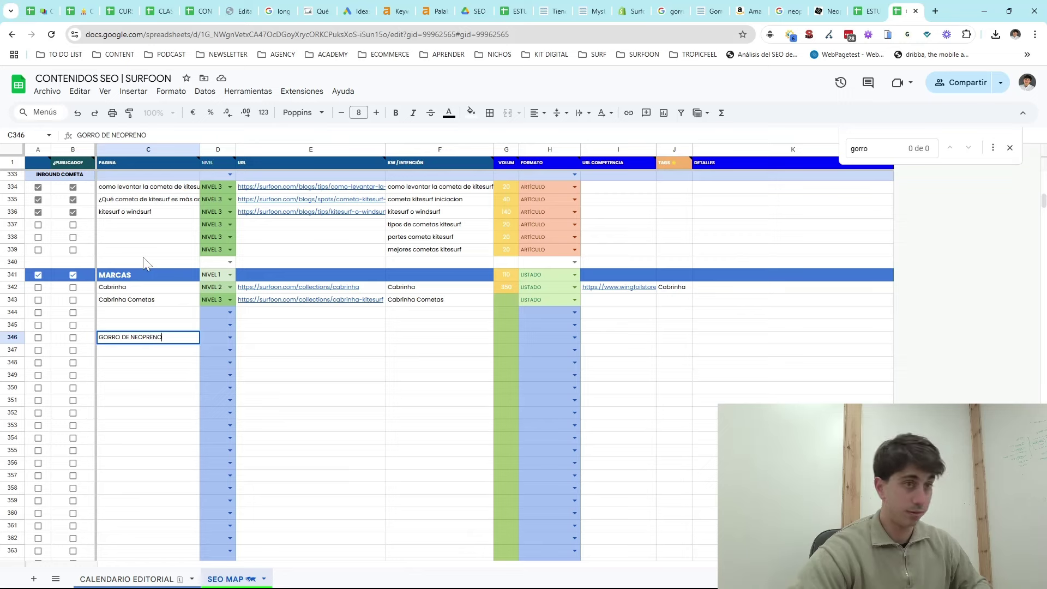
{"action": "type", "text": "ORRO DE NEOPRENO"}
- Paste the copied keywords and volumes into the KW / INTENCIÓN and VOLUM columns, starting on the "GORRO DE NEOPRENO" row
{"action": "key", "text": "Tab"}
{"action": "key", "text": "Tab"}
{"action": "key", "text": "Tab"}
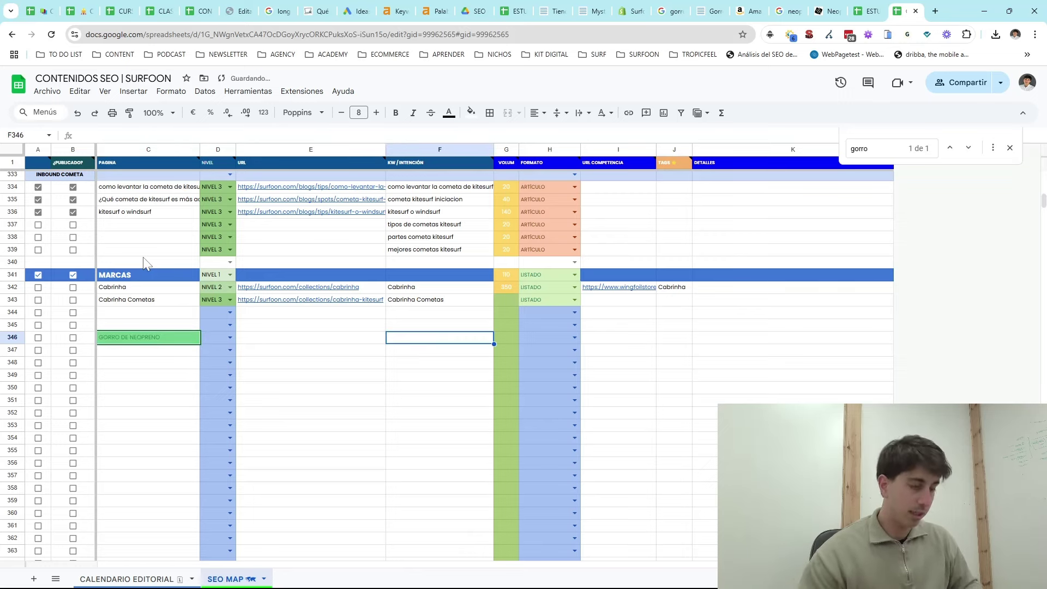
{"action": "key", "text": "ctrl+v"}
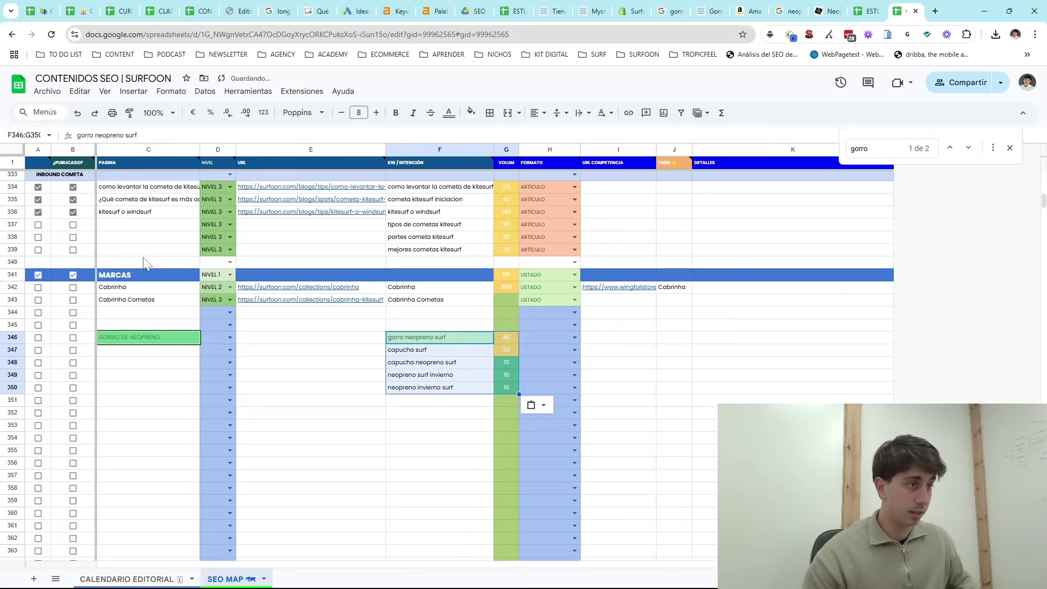
- Move "capucha surf" and its volume 20 from row 347 onto a new line inside the "gorro neopreno surf" keyword cell
{"action": "key", "text": "Escape"}
{"action": "key", "text": "Down"}
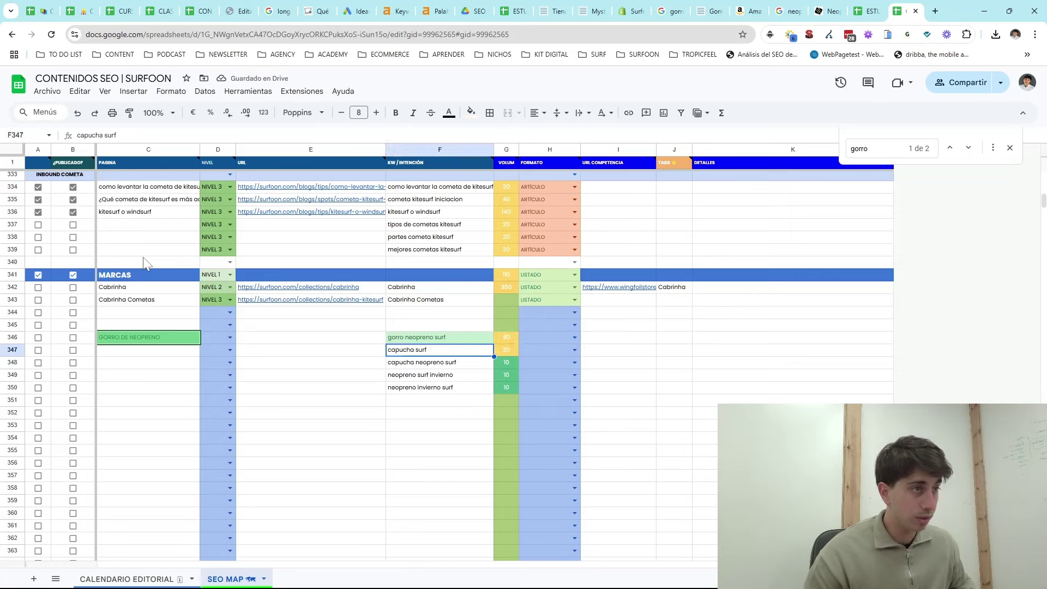
{"action": "key", "text": "shift+Right"}
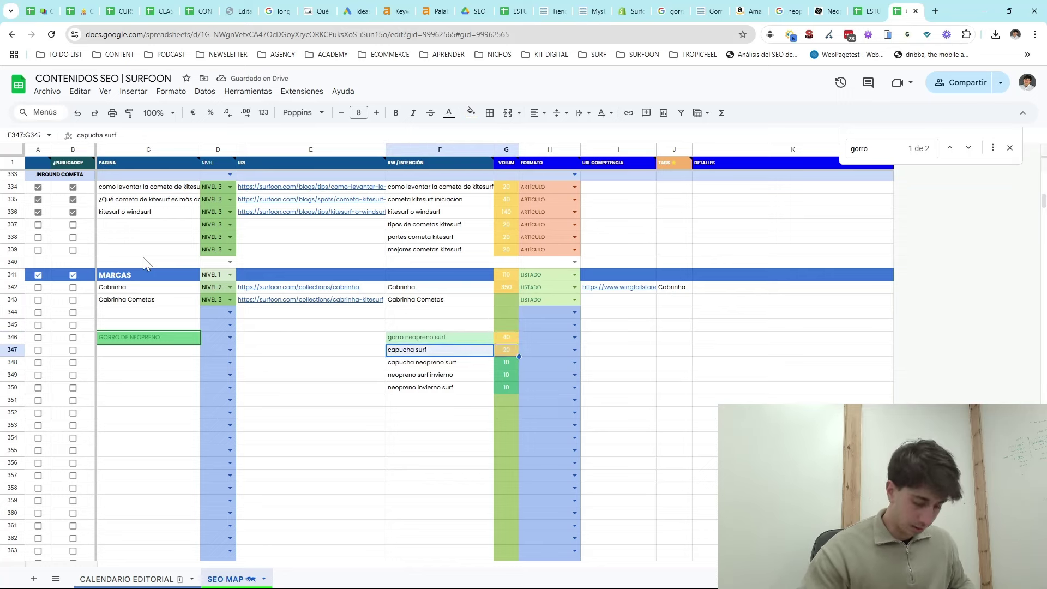
{"action": "key", "text": "Delete"}
{"action": "key", "text": "Up"}
{"action": "key", "text": "Return"}
{"action": "key", "text": "alt+Return"}
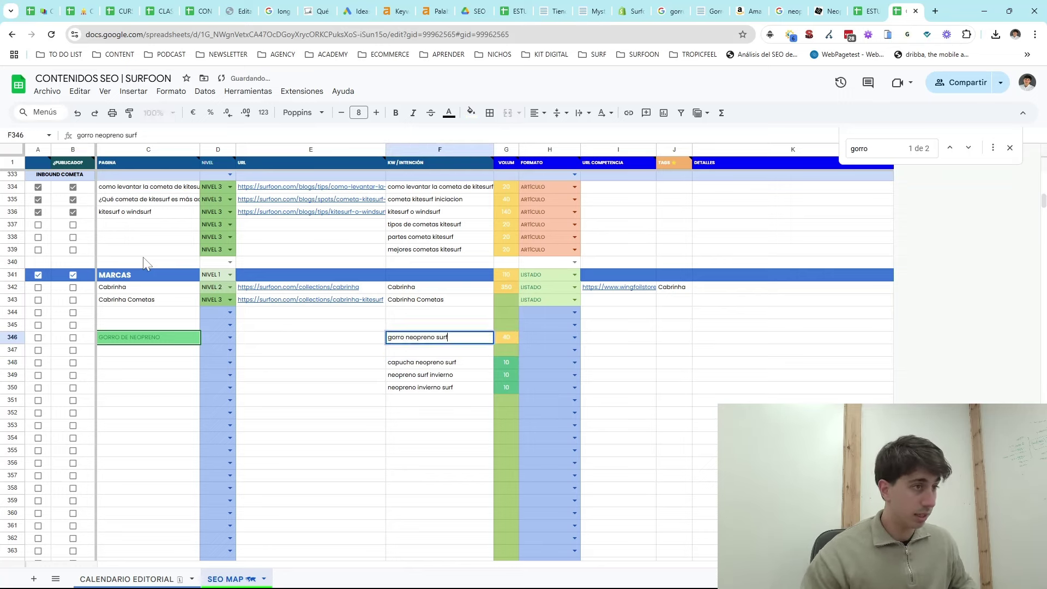
{"action": "key", "text": "ctrl+v"}
{"action": "key", "text": "Return"}
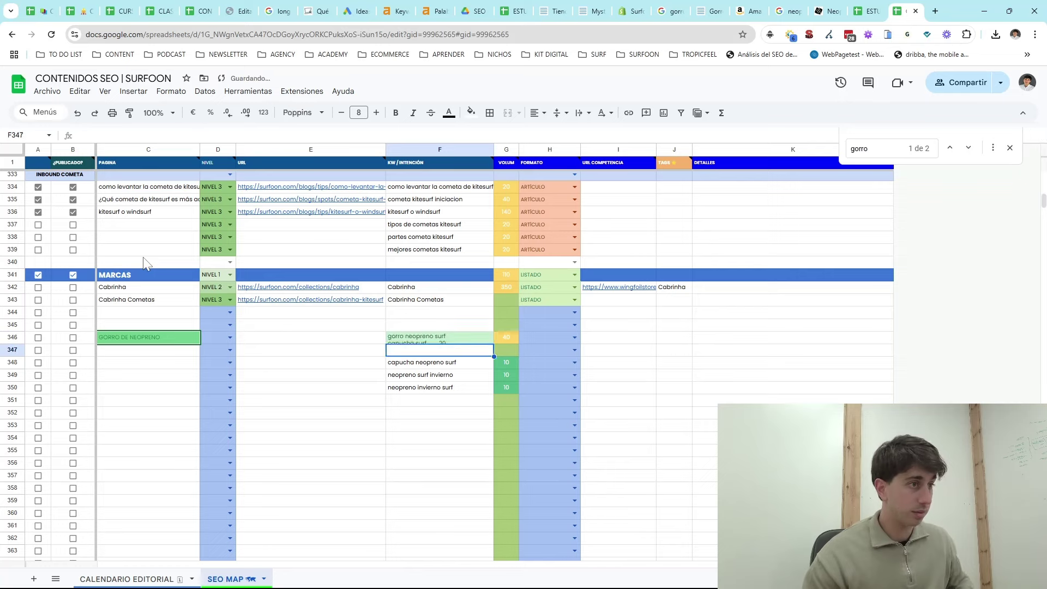
- Move "capucha neopreno surf" and its volume 10 from row 348 onto a third line of the "gorro neopreno surf" cell
{"action": "key", "text": "Down"}
{"action": "key", "text": "shift+Right"}
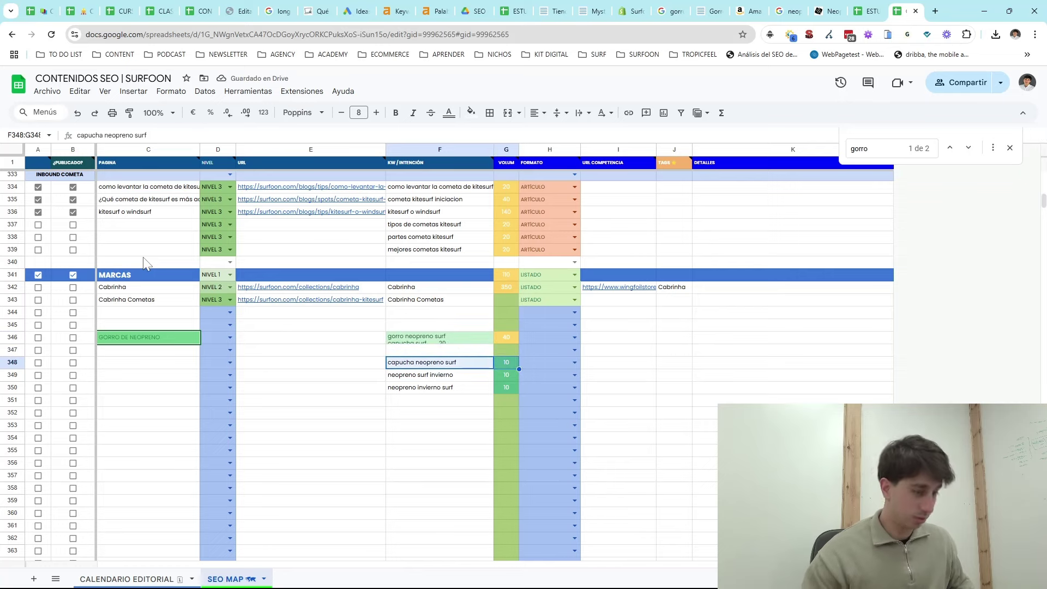
{"action": "key", "text": "Delete"}
{"action": "key", "text": "Up"}
{"action": "key", "text": "Up"}
{"action": "key", "text": "Return"}
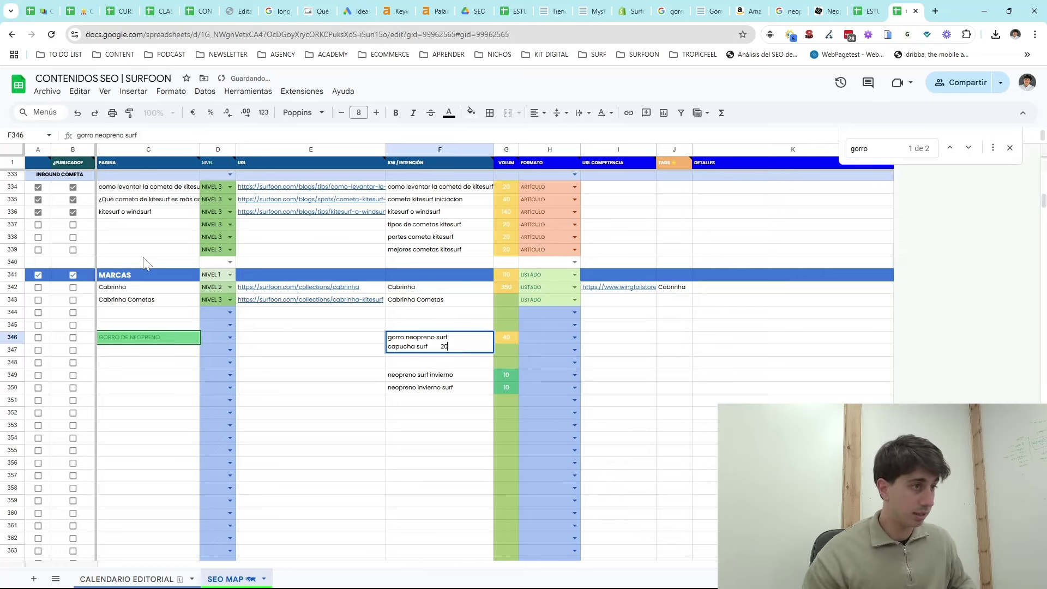
{"action": "key", "text": "alt+Return"}
{"action": "key", "text": "ctrl+v"}
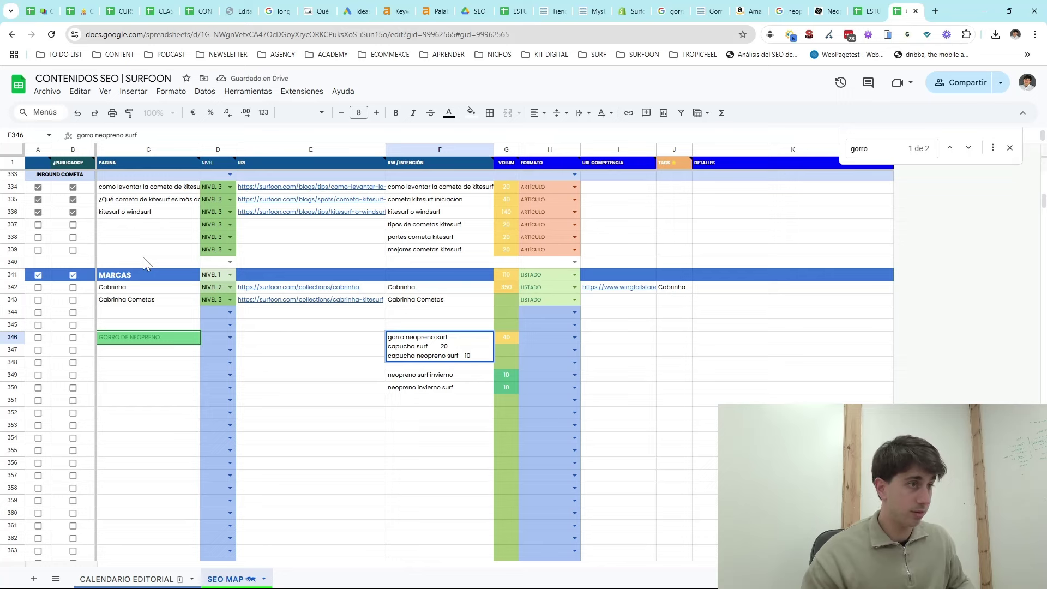
{"action": "key", "text": "Return"}
- Move "neopreno invierno surf" and its volume 10 from row 350 onto a new line in the "neopreno surf invierno" cell
{"action": "key", "text": "Down"}
{"action": "key", "text": "Down"}
{"action": "key", "text": "shift+Right"}
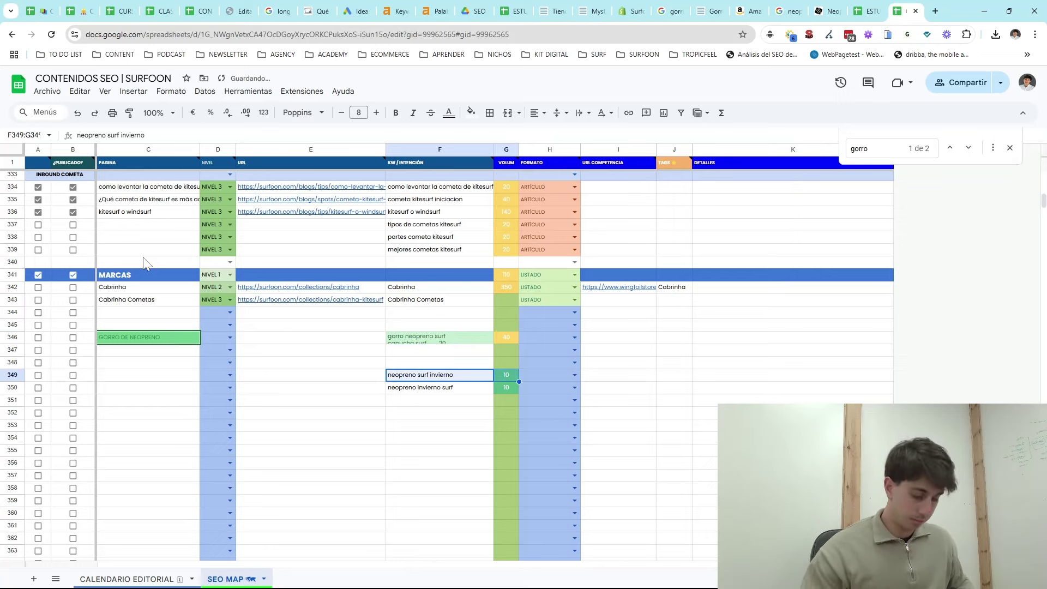
{"action": "key", "text": "Down"}
{"action": "key", "text": "shift+Right"}
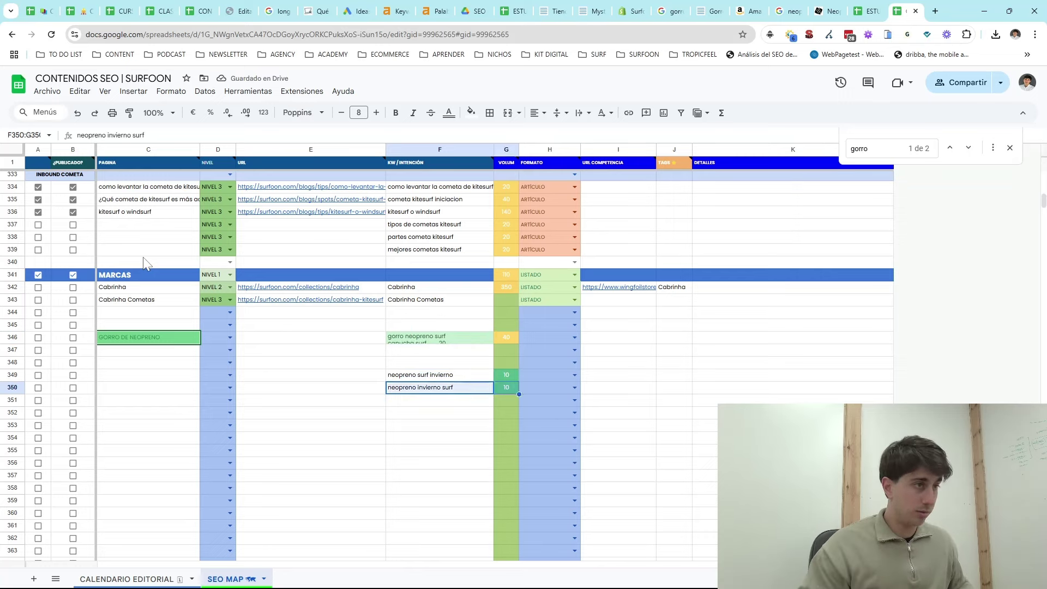
{"action": "key", "text": "Delete"}
{"action": "key", "text": "Up"}
{"action": "key", "text": "Return"}
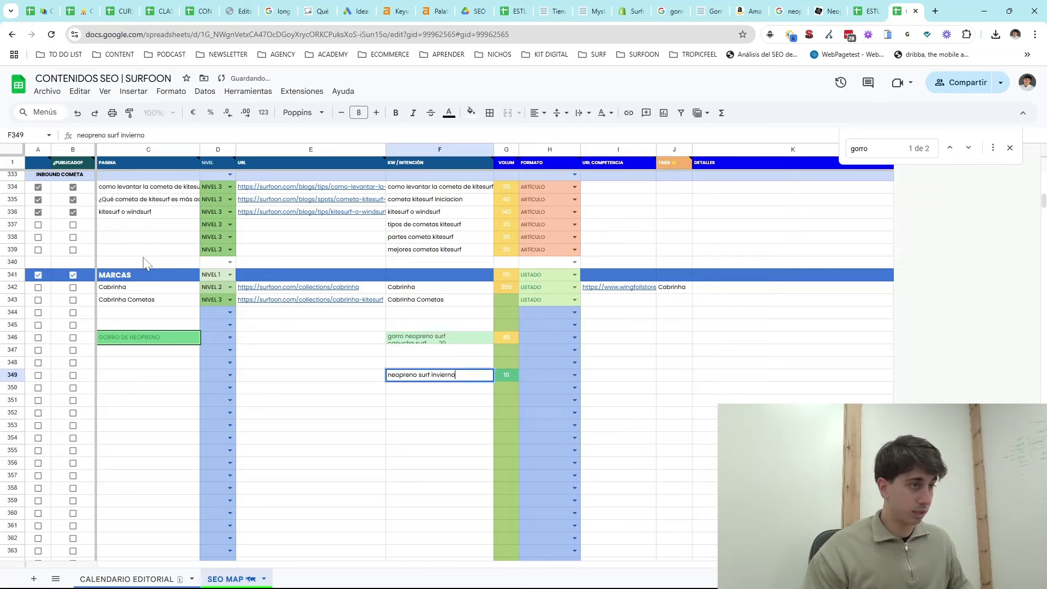
{"action": "key", "text": "alt+Return"}
{"action": "key", "text": "ctrl+v"}
{"action": "key", "text": "Return"}
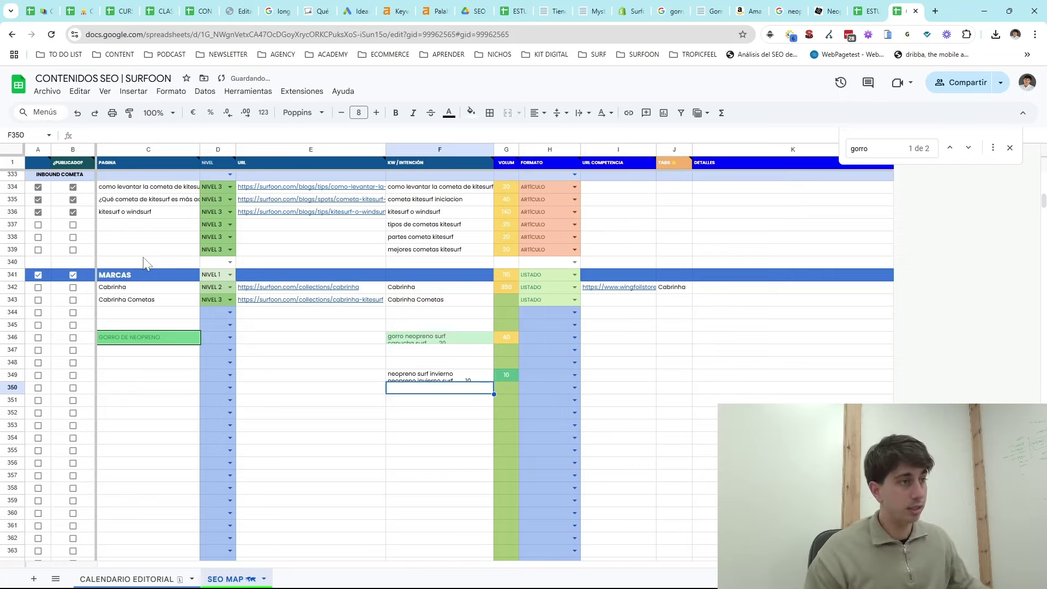
- Set the GORRO DE NEOPRENO row's level to NIVEL 1 and open its URL cell for entry
{"action": "left_click", "coordinate": [229, 336]}
{"action": "left_click", "coordinate": [217, 351]}
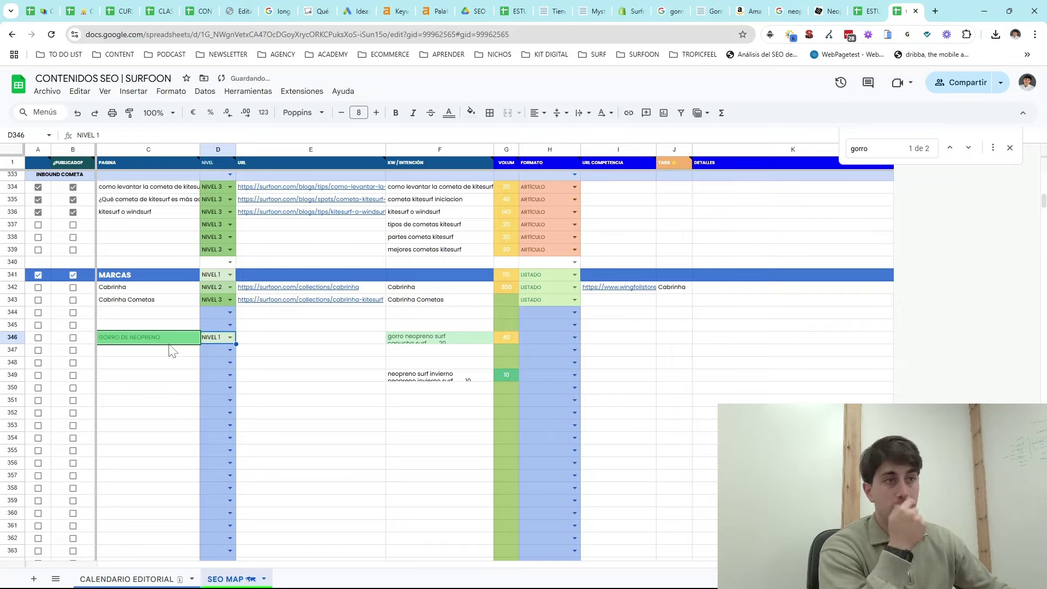
{"action": "double_click", "coordinate": [276, 343]}
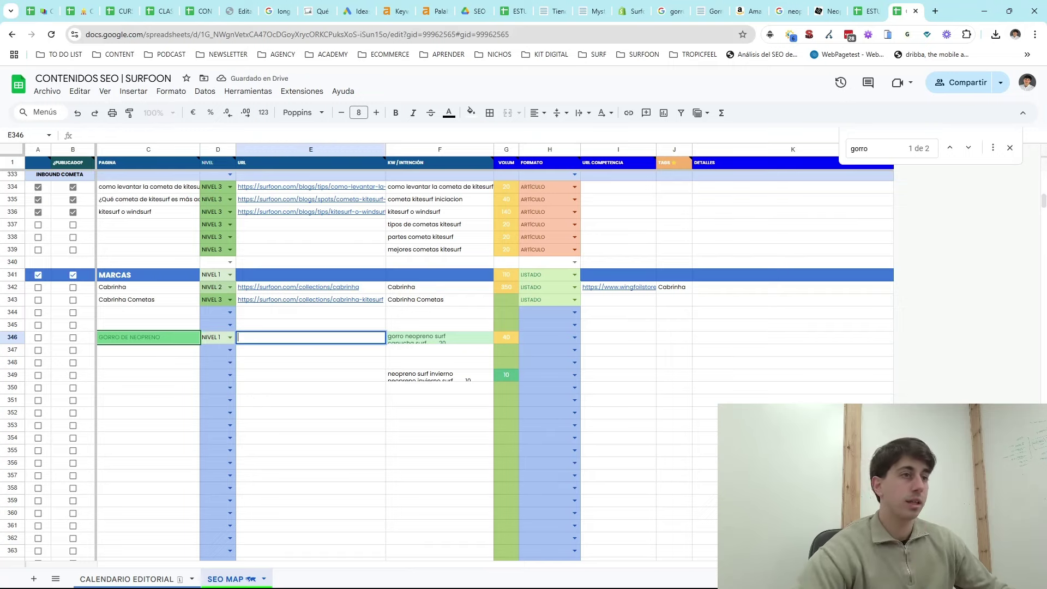
- Switch to Surfoon's Shopify admin, search the collections for "GORRO" and open the "Gorros de Neopreno" collection
{"action": "left_click", "coordinate": [629, 11]}
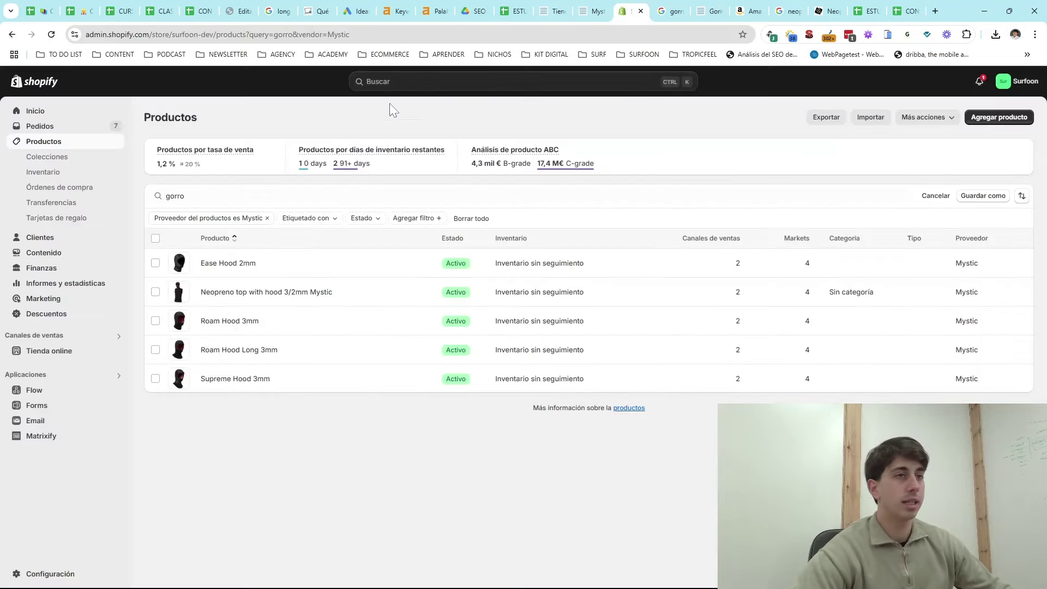
{"action": "left_click", "coordinate": [61, 158]}
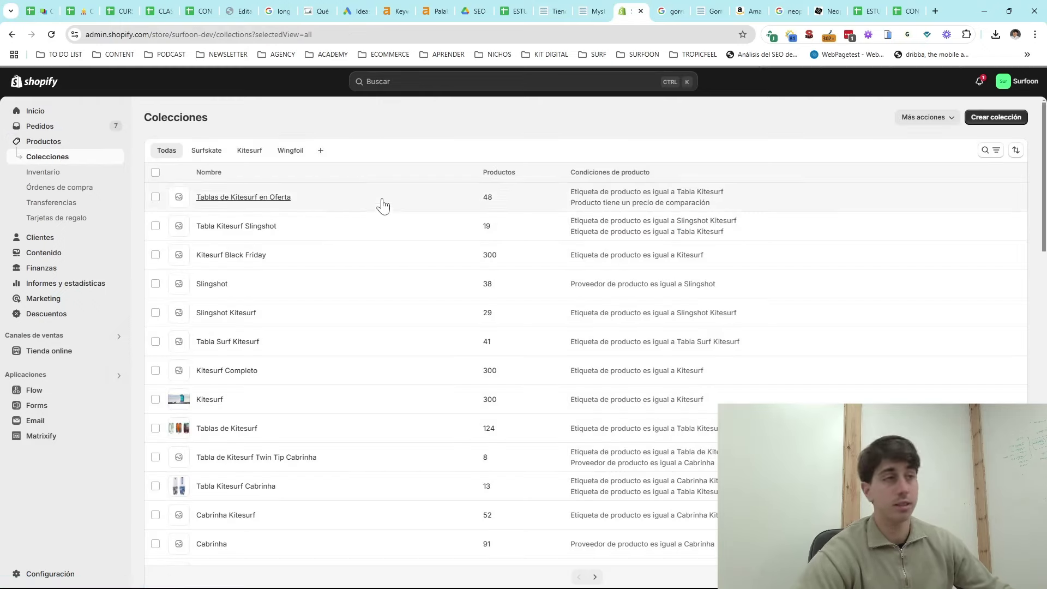
{"action": "left_click", "coordinate": [986, 151]}
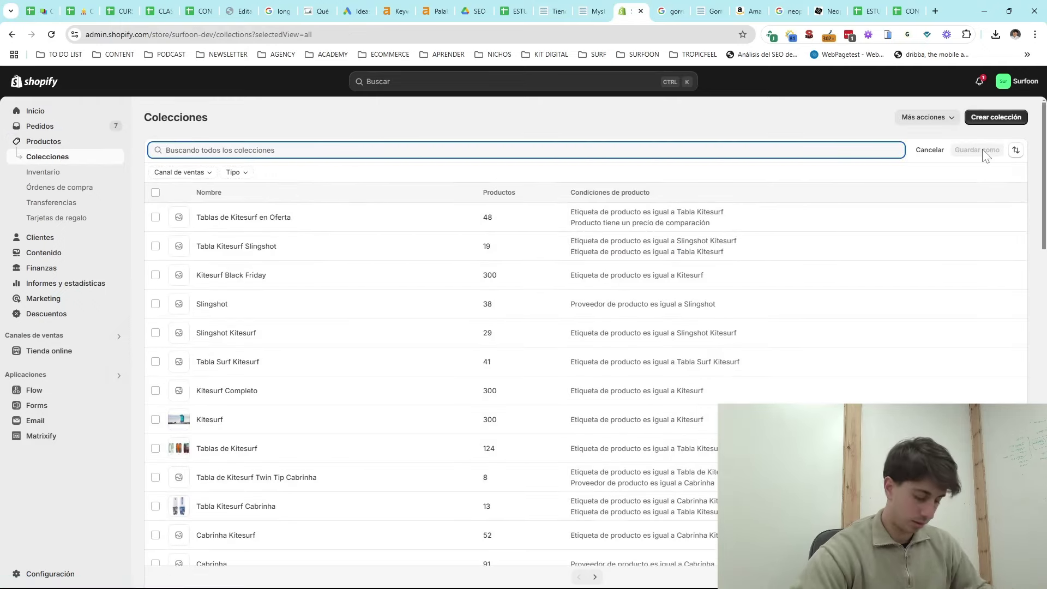
{"action": "type", "text": "GORRO"}
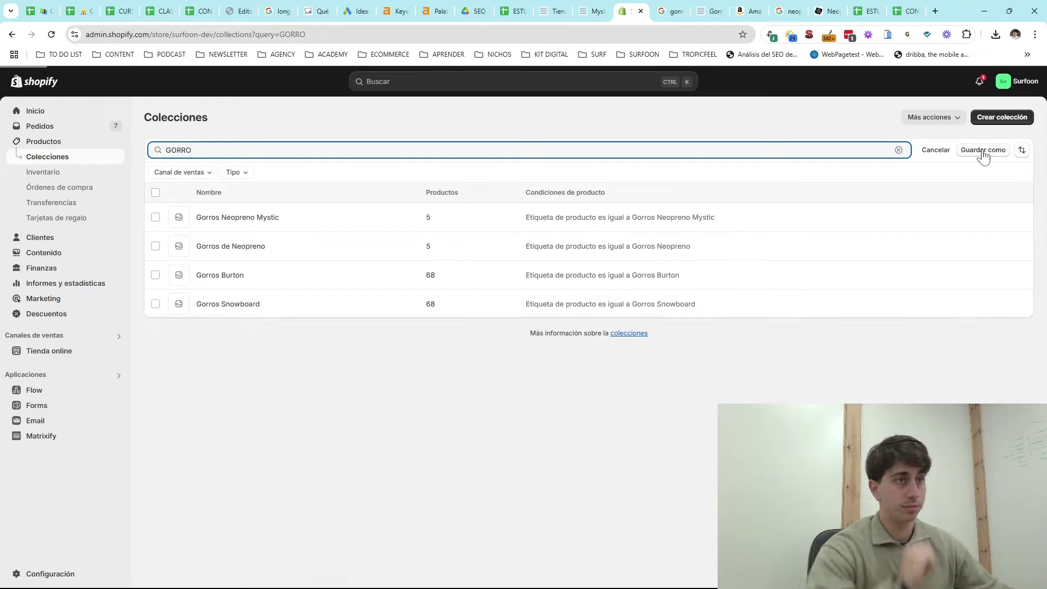
{"action": "right_click", "coordinate": [234, 246]}
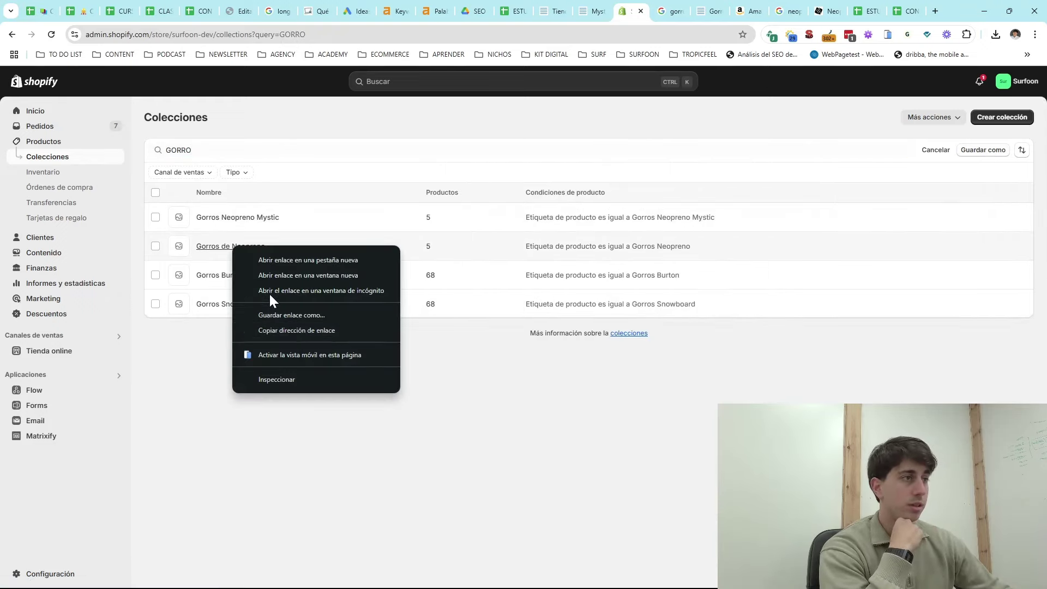
{"action": "left_click", "coordinate": [227, 246]}
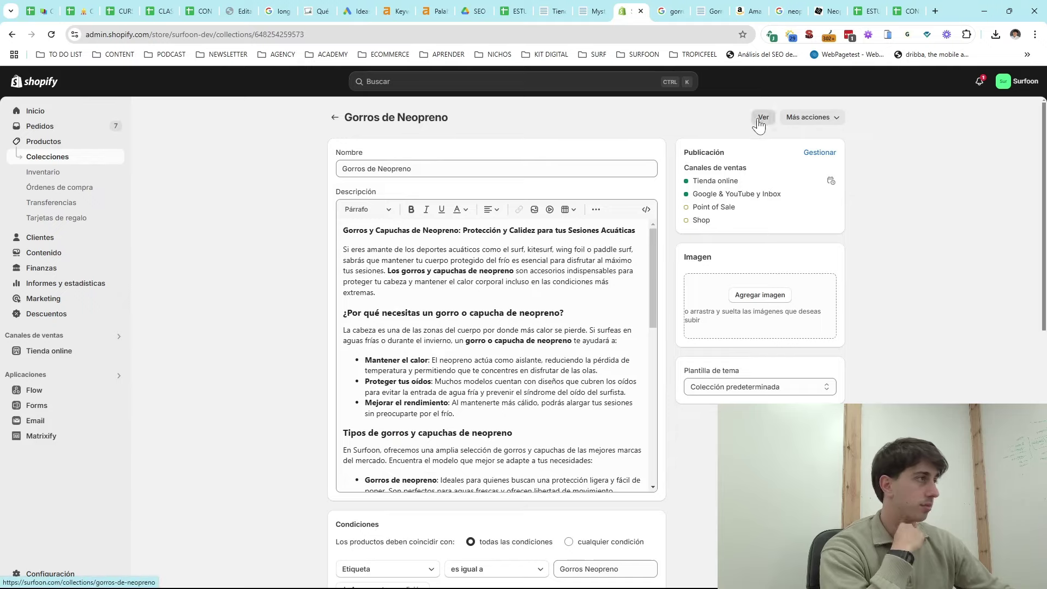
- Copy the collection's storefront link into the GORRO DE NEOPRENO row's URL cell in the SEO map and set its format to LISTADO
{"action": "right_click", "coordinate": [760, 120]}
{"action": "left_click", "coordinate": [782, 227]}
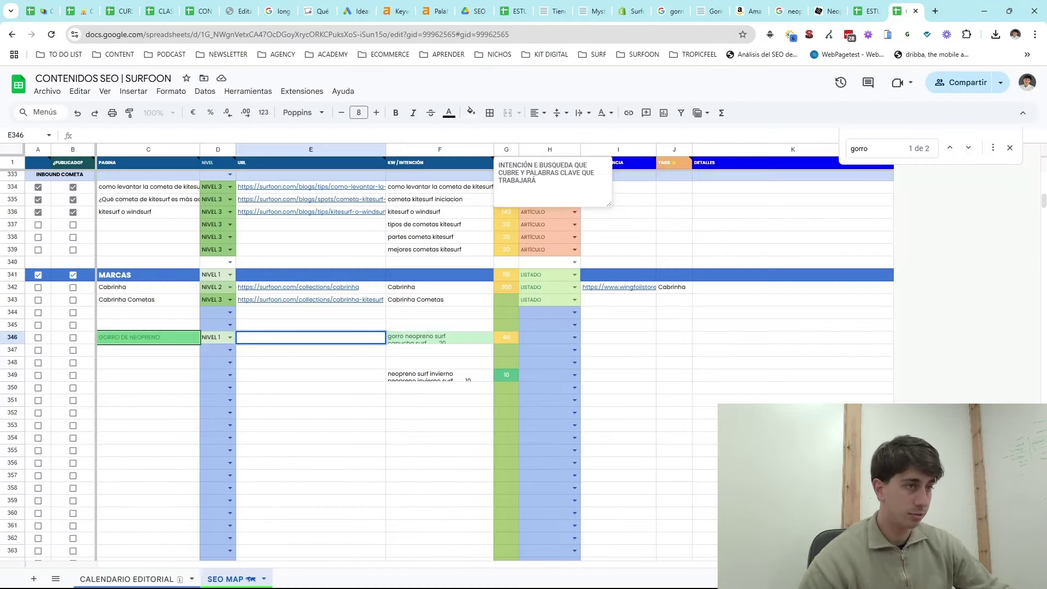
{"action": "key", "text": "ctrl+v"}
{"action": "key", "text": "Return"}
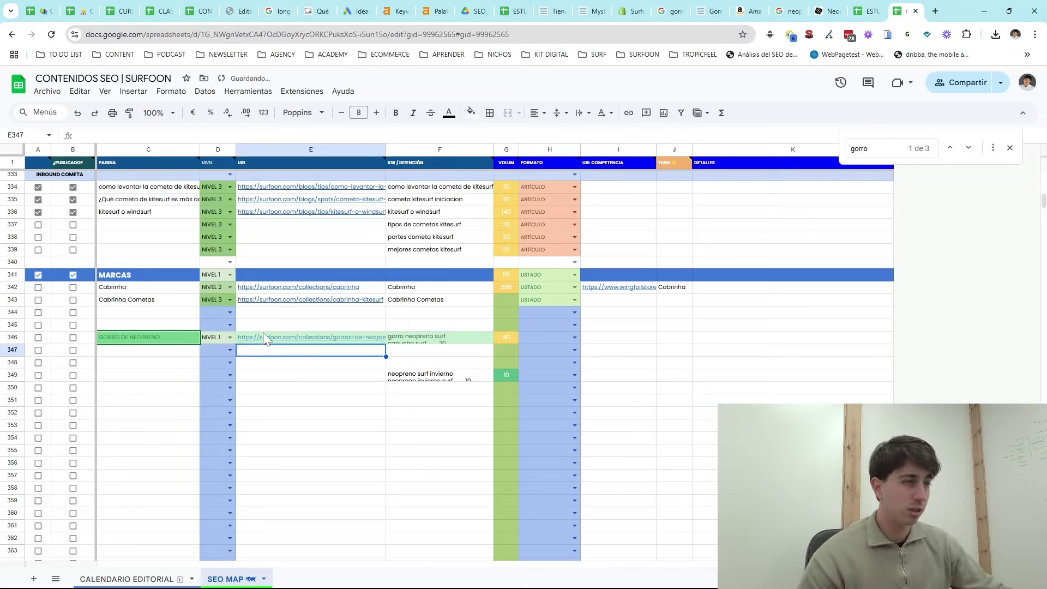
{"action": "left_click", "coordinate": [572, 337]}
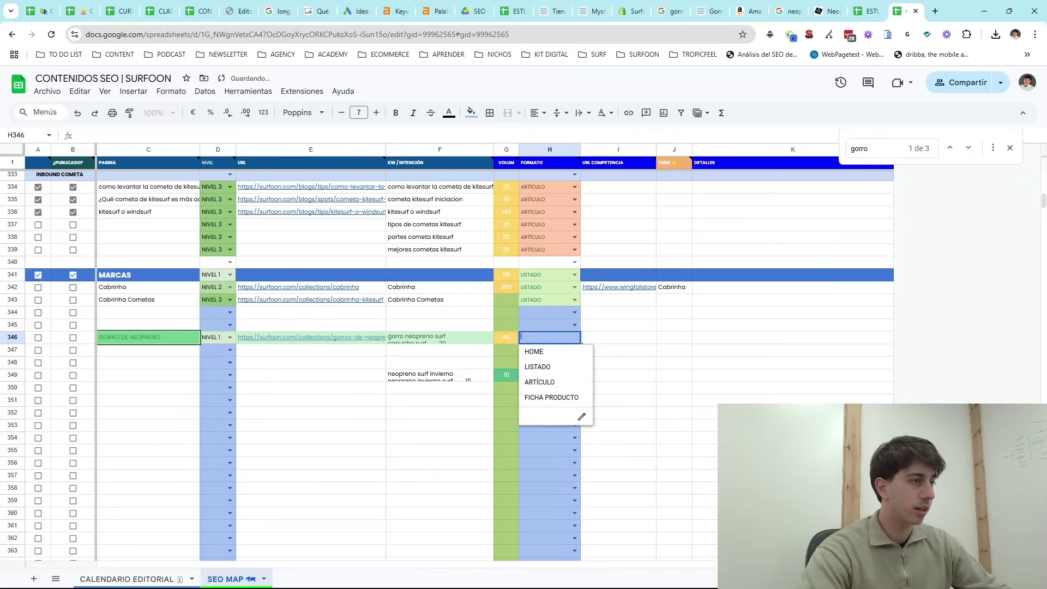
{"action": "left_click", "coordinate": [552, 369]}
- Add the volume 40 after "gorro neopreno surf" in the keyword cell and set the row's VOLUM to =40+20+10
{"action": "left_click", "coordinate": [472, 348]}
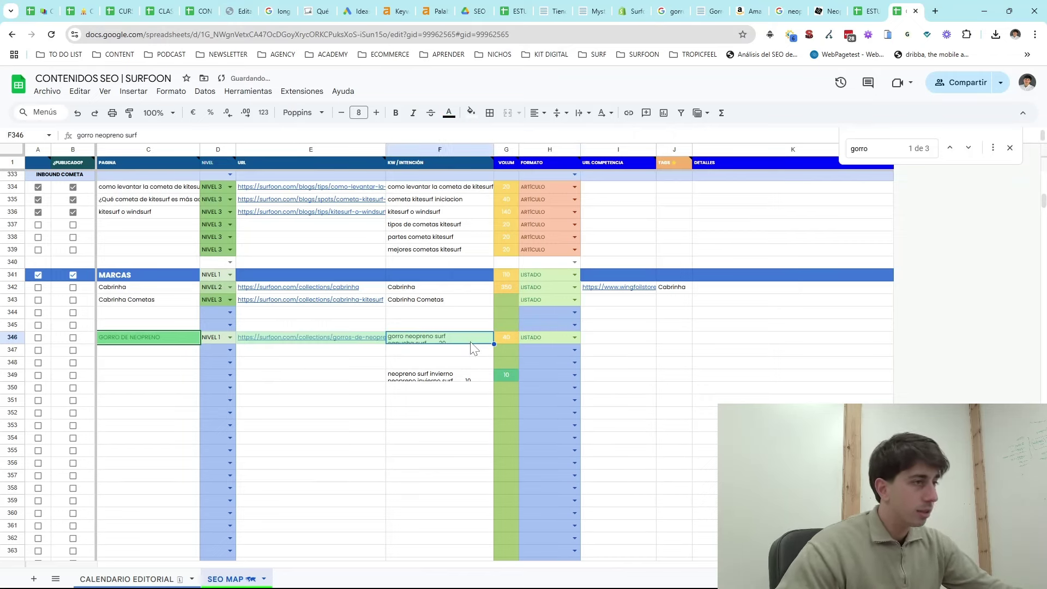
{"action": "double_click", "coordinate": [472, 338]}
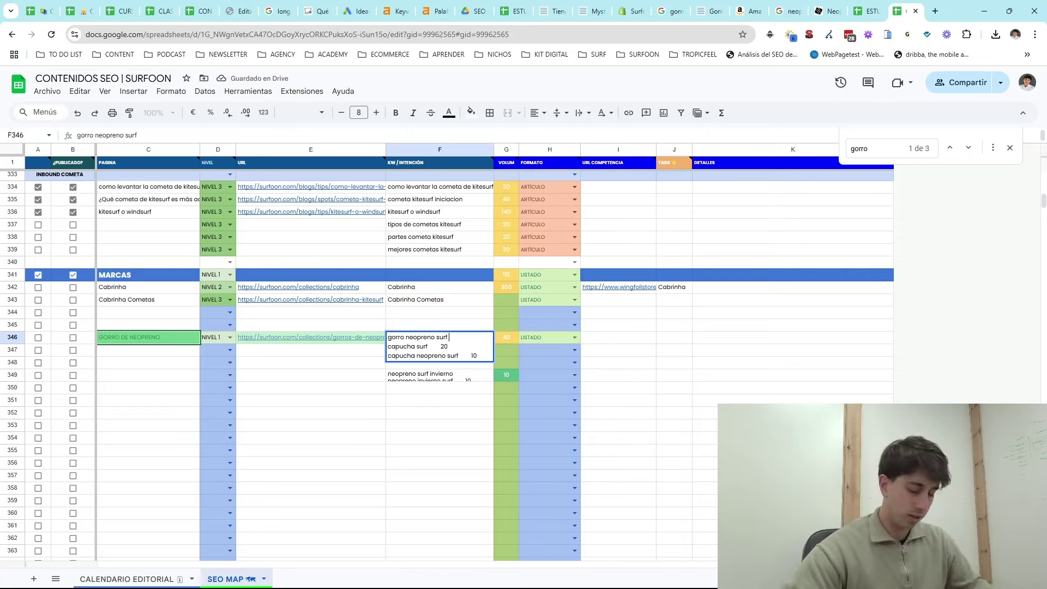
{"action": "type", "text": "40"}
{"action": "key", "text": "Tab"}
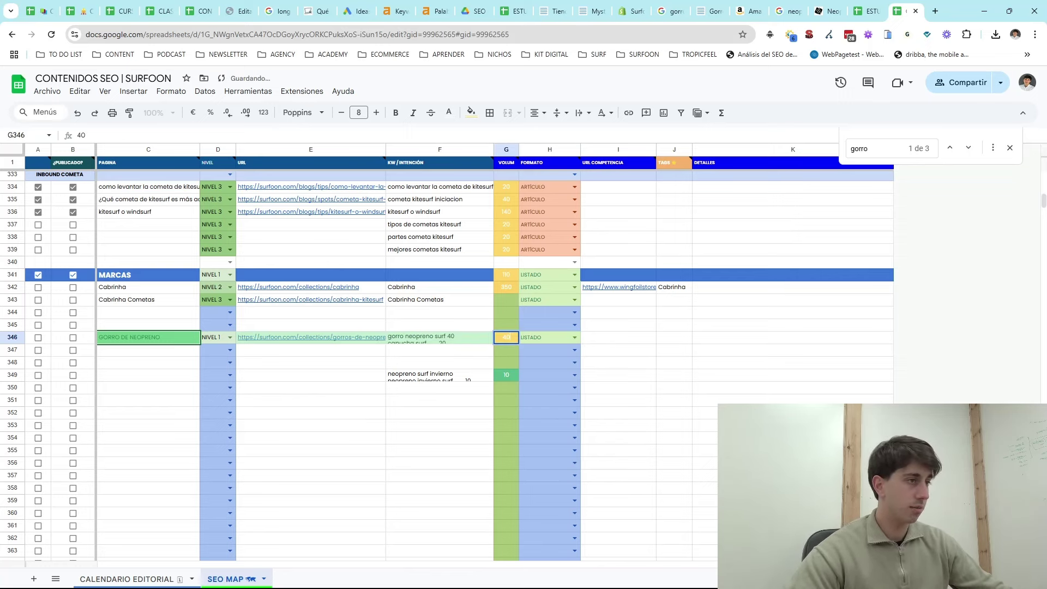
{"action": "type", "text": "=40"}
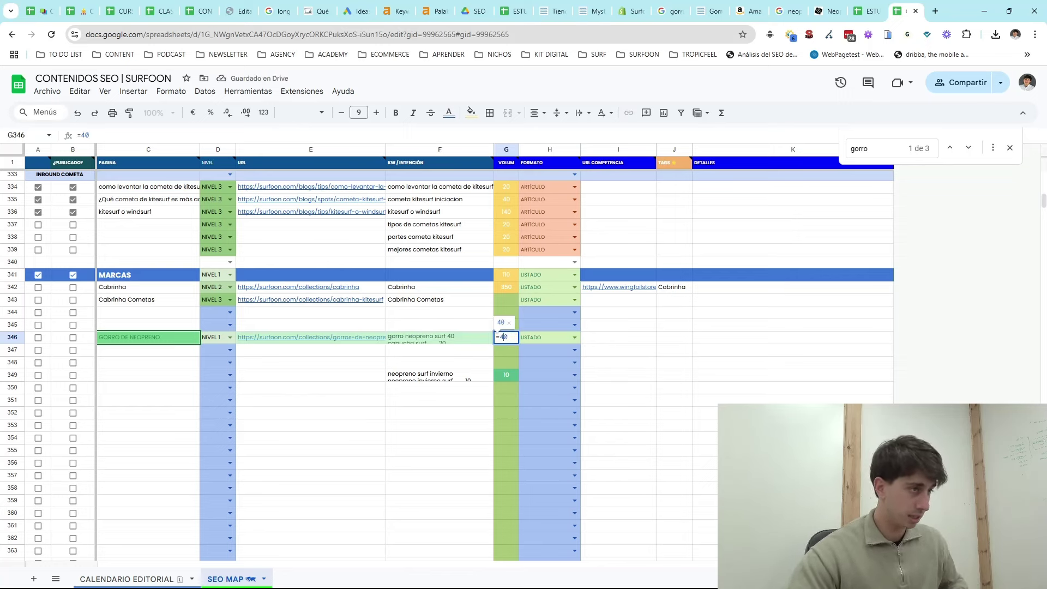
{"action": "type", "text": "+20+10"}
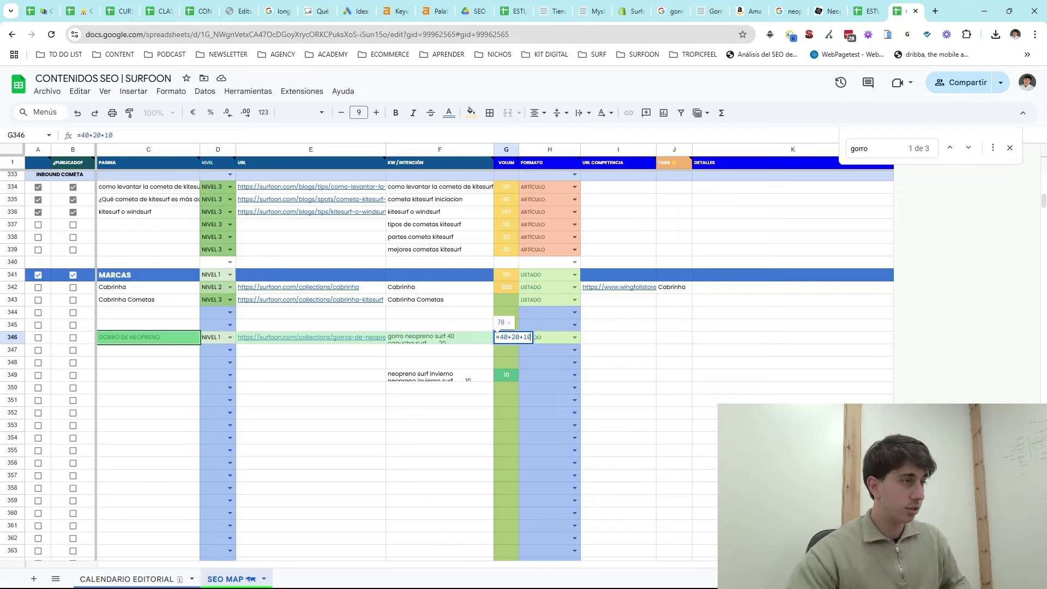
{"action": "key", "text": "Return"}
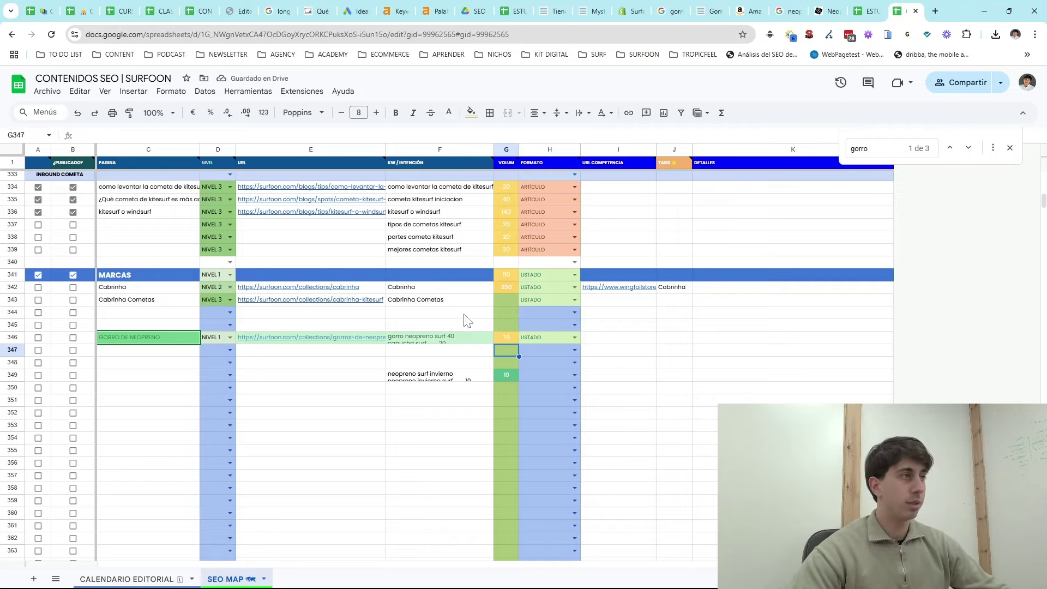
- Copy the URL of Amazon's "gorro surf neopreno" results page into the GORRO DE NEOPRENO row's URL COMPETENCIA cell
{"action": "left_click", "coordinate": [787, 11]}
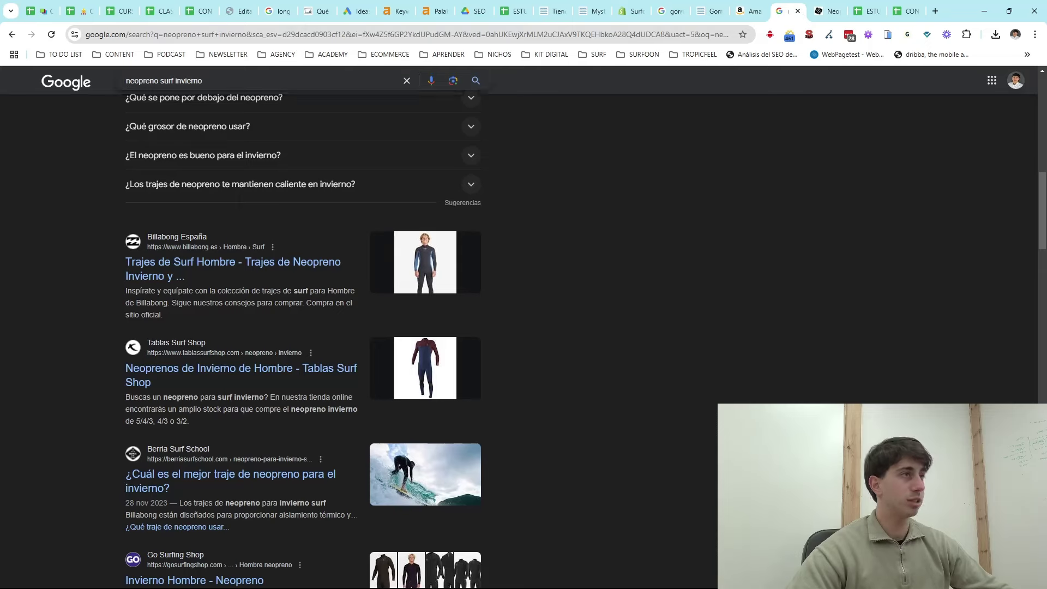
{"action": "left_click", "coordinate": [747, 11]}
{"action": "left_click", "coordinate": [214, 35]}
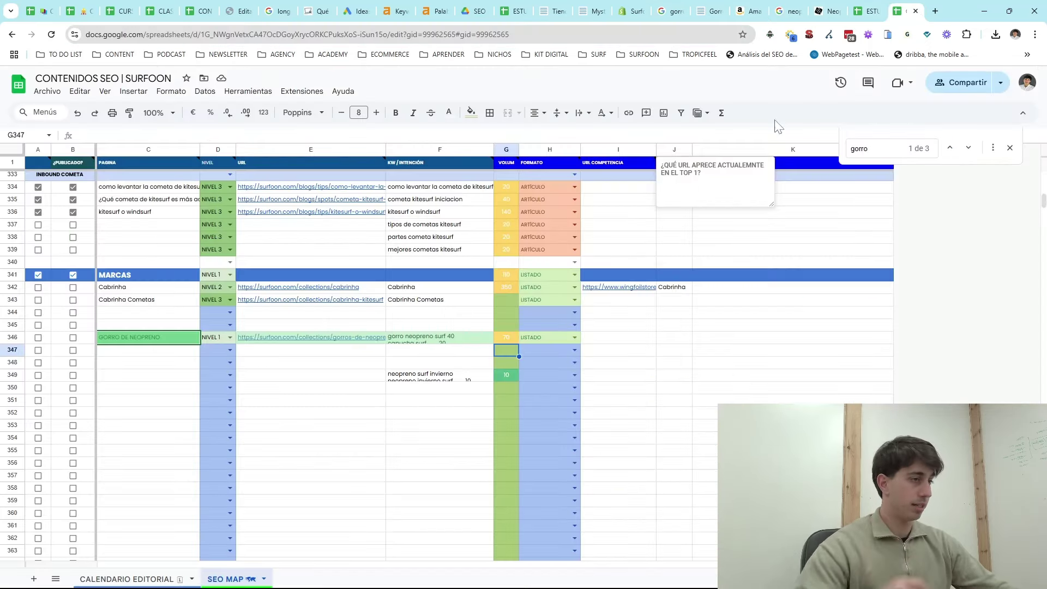
{"action": "left_click", "coordinate": [905, 11]}
{"action": "left_click", "coordinate": [597, 343]}
{"action": "key", "text": "ctrl+v"}
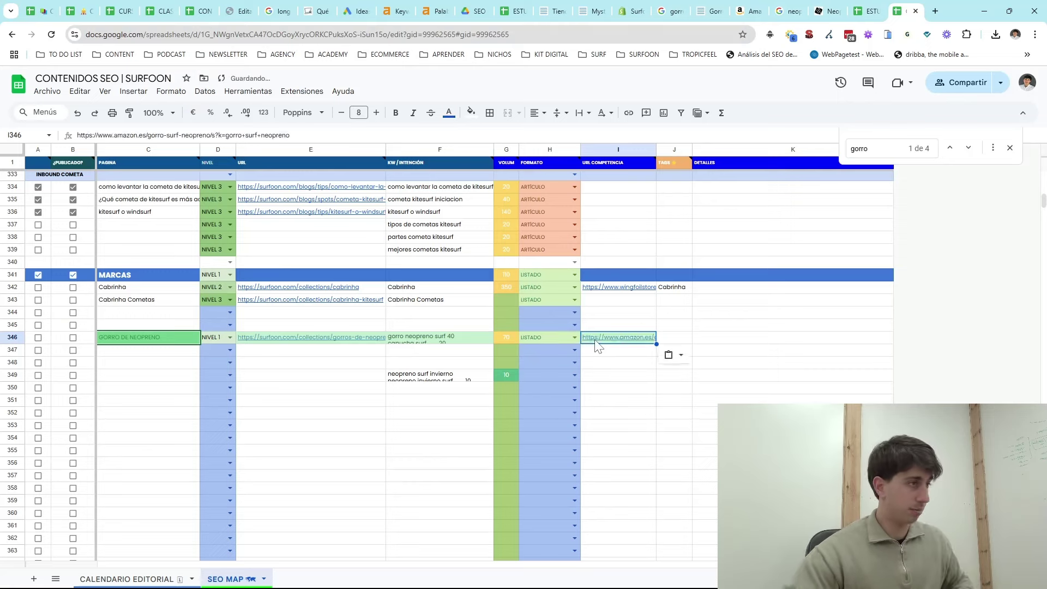
- Enter "GORRO NEOPRENO" in column J of the GORRO DE NEOPRENO row and widen that column to fit the text
{"action": "key", "text": "Tab"}
{"action": "type", "text": "GORRO"}
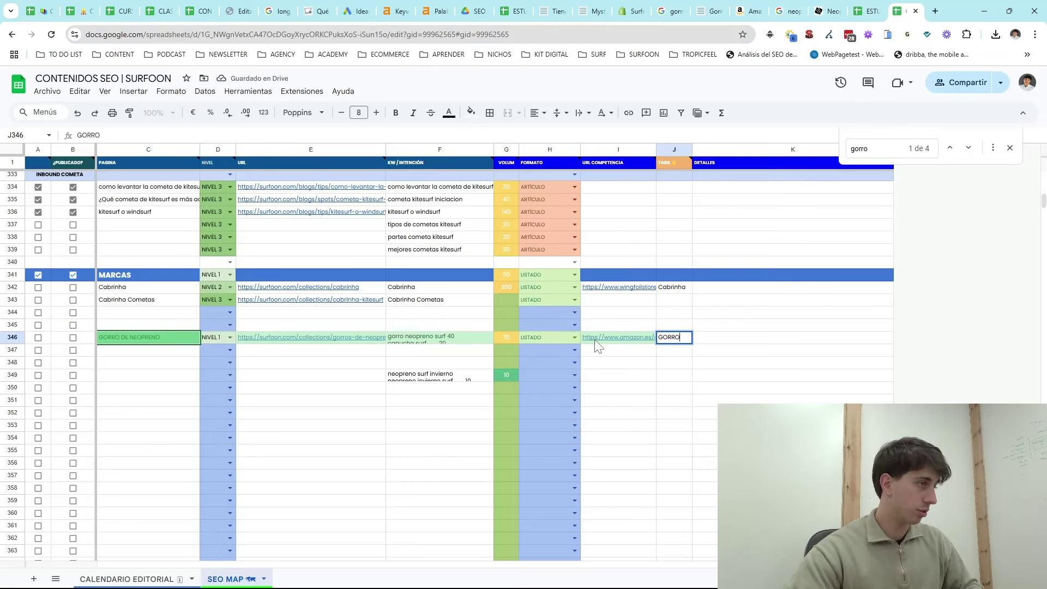
{"action": "type", "text": " NEOPRENO"}
{"action": "key", "text": "Return"}
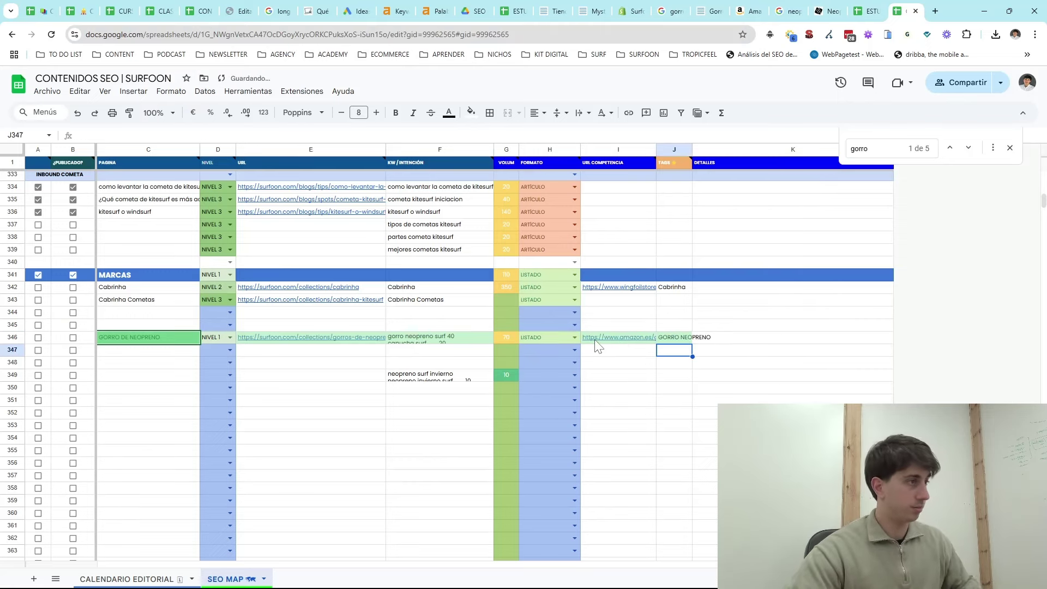
{"action": "left_click_drag", "start_coordinate": [692, 148], "coordinate": [722, 149]}
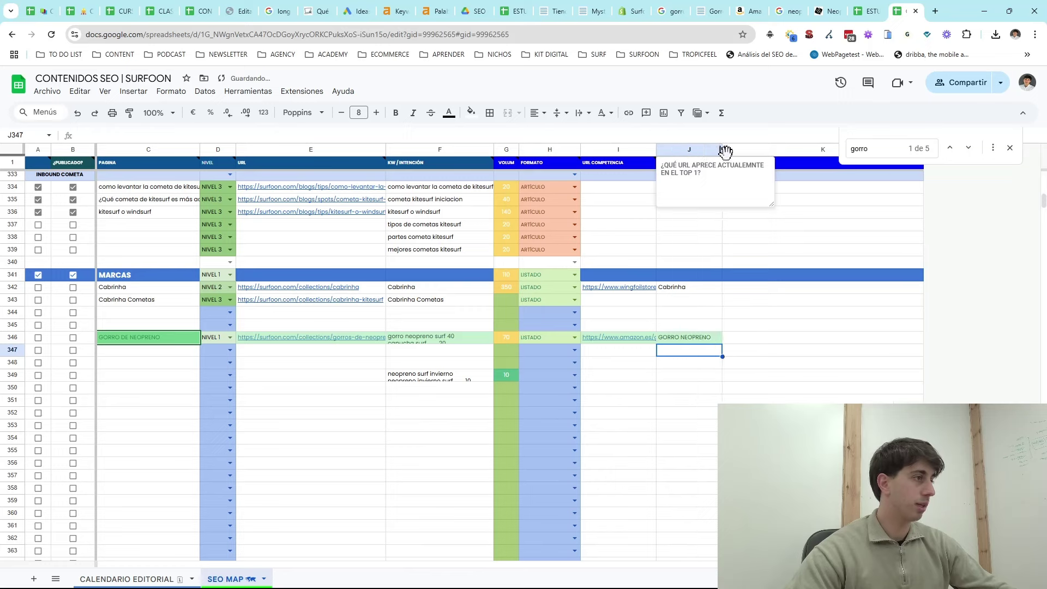
- In Ahrefs, take "capucha surf" from the Amazon page's organic keywords and look up its matching terms for Spain in Keywords Explorer
{"action": "left_click", "coordinate": [417, 376]}
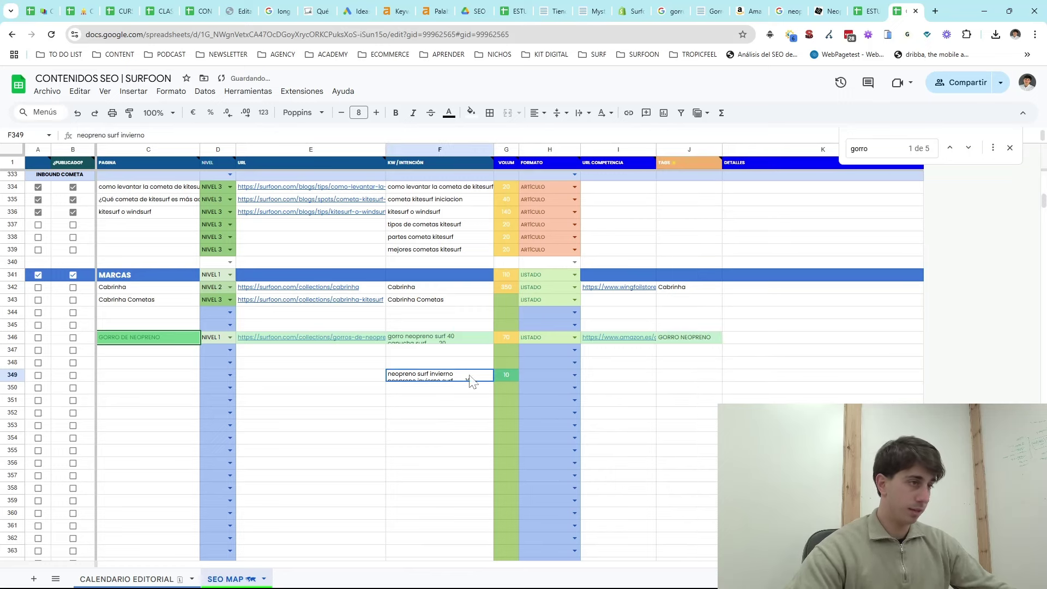
{"action": "left_click", "coordinate": [472, 352]}
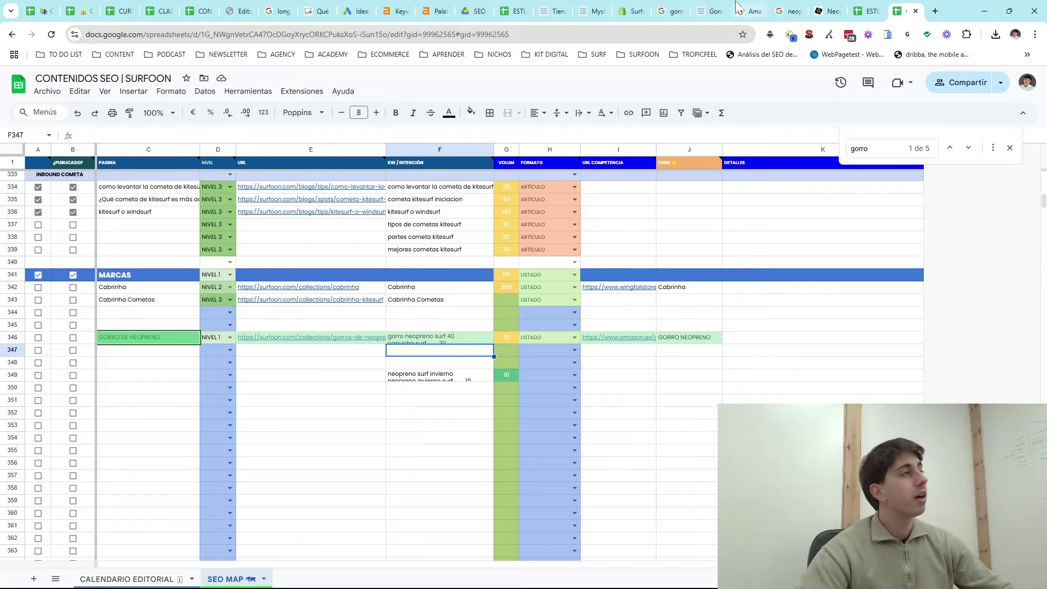
{"action": "left_click", "coordinate": [432, 10]}
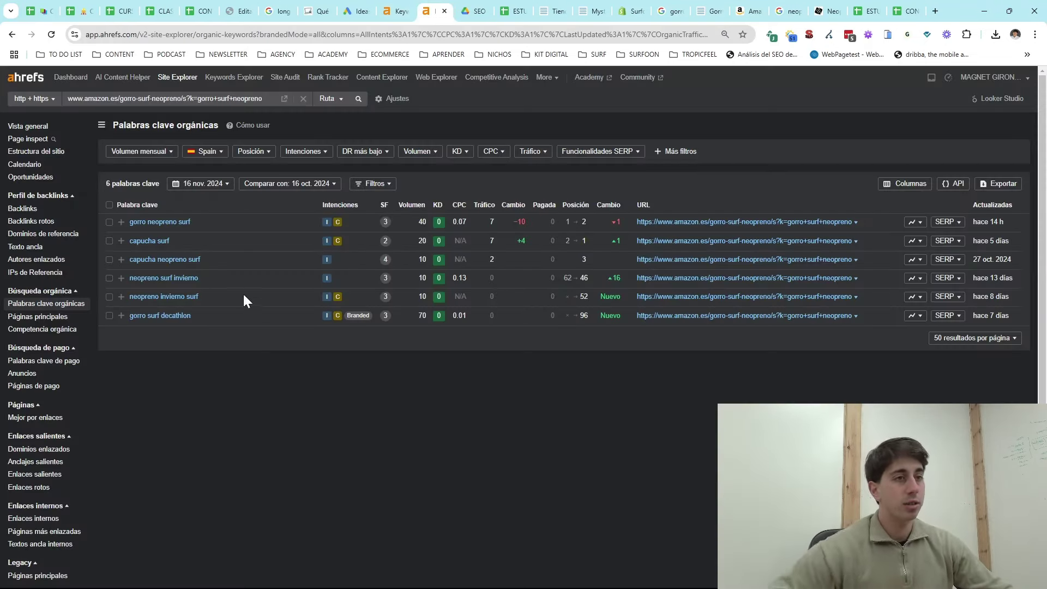
{"action": "left_click", "coordinate": [409, 12]}
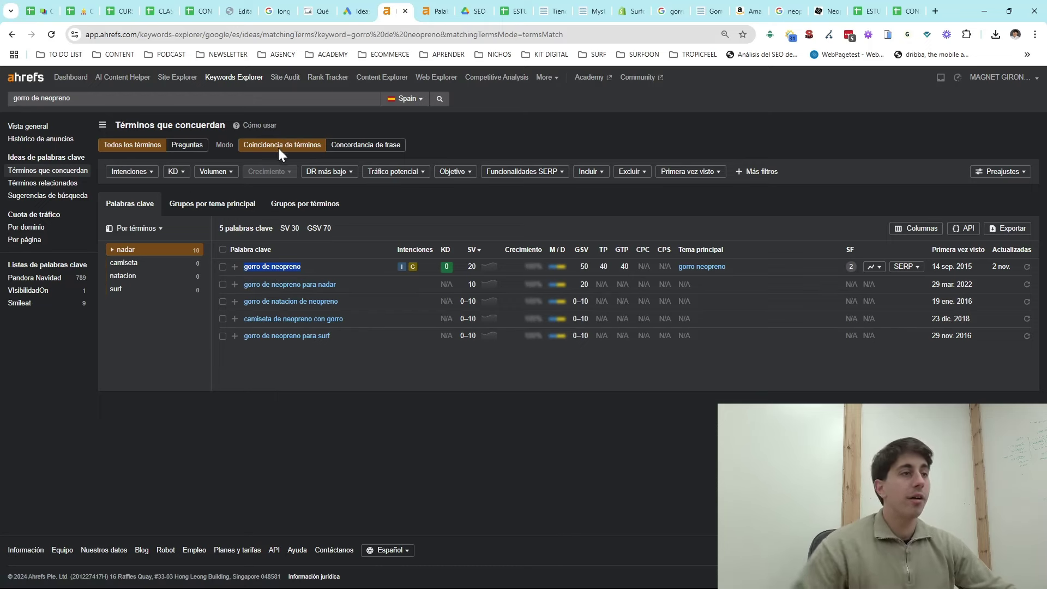
{"action": "left_click", "coordinate": [430, 11]}
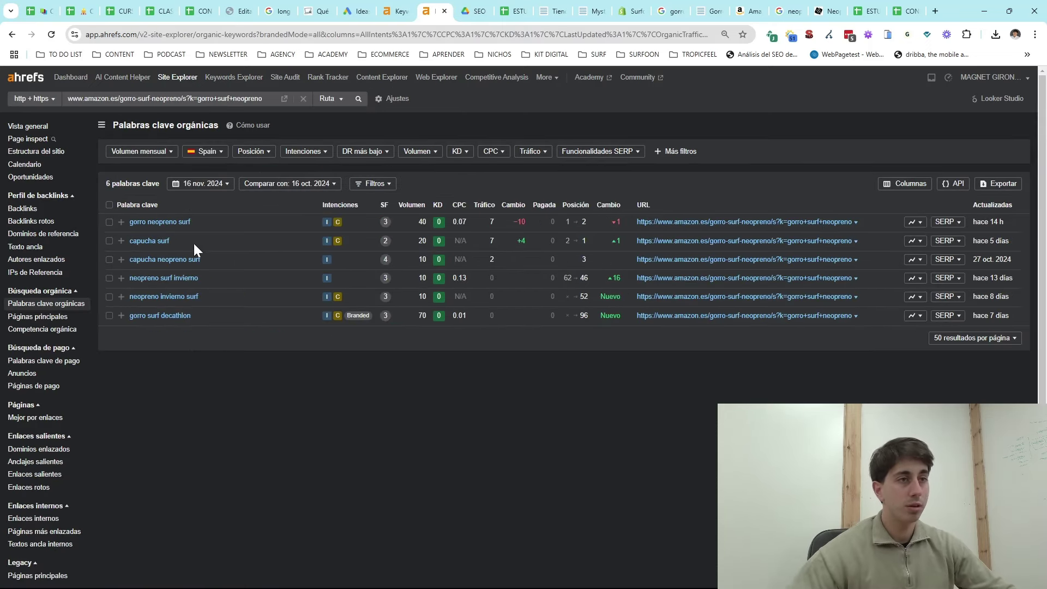
{"action": "left_click_drag", "start_coordinate": [191, 243], "coordinate": [133, 241]}
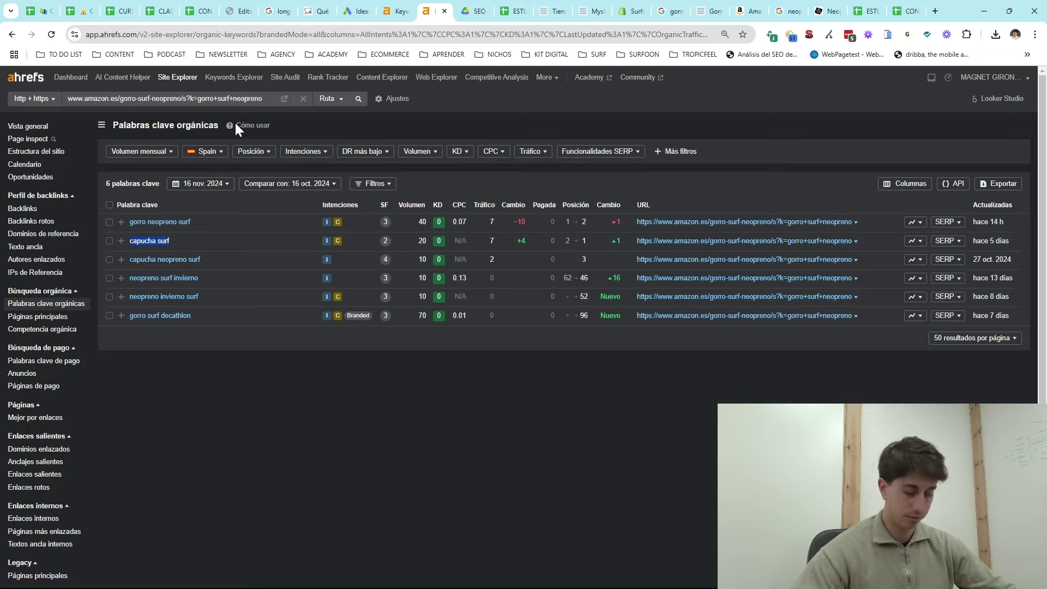
{"action": "left_click", "coordinate": [392, 11]}
{"action": "left_click", "coordinate": [71, 98]}
{"action": "key", "text": "BackSpace"}
{"action": "key", "text": "BackSpace"}
{"action": "key", "text": "BackSpace"}
{"action": "key", "text": "BackSpace"}
{"action": "key", "text": "BackSpace"}
{"action": "key", "text": "BackSpace"}
{"action": "key", "text": "BackSpace"}
{"action": "key", "text": "BackSpace"}
{"action": "key", "text": "BackSpace"}
{"action": "key", "text": "BackSpace"}
{"action": "key", "text": "BackSpace"}
{"action": "key", "text": "BackSpace"}
{"action": "key", "text": "BackSpace"}
{"action": "key", "text": "BackSpace"}
{"action": "key", "text": "BackSpace"}
{"action": "key", "text": "BackSpace"}
{"action": "key", "text": "BackSpace"}
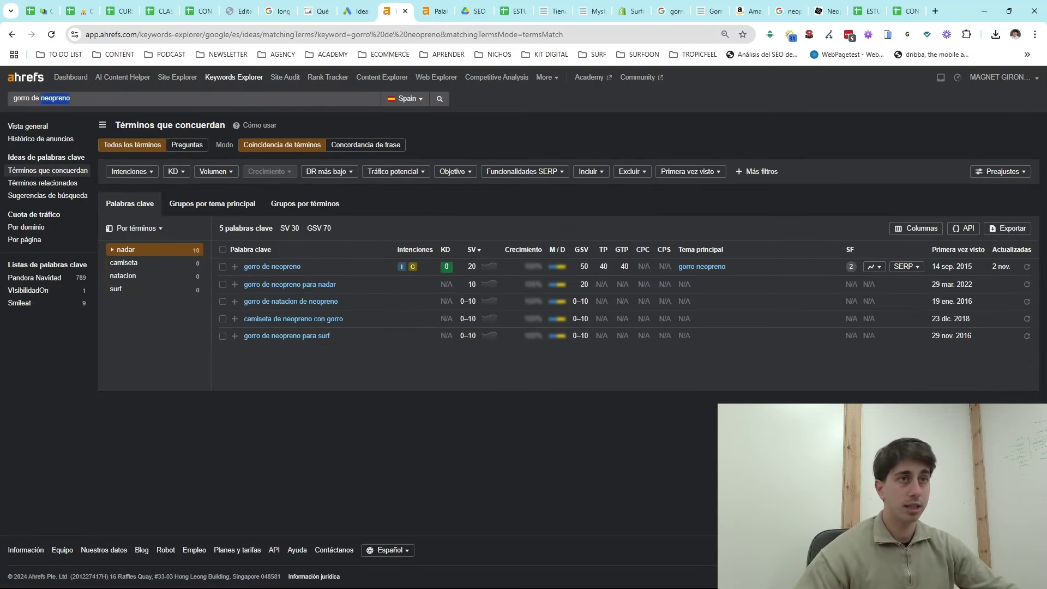
{"action": "key", "text": "ctrl+v"}
{"action": "key", "text": "Return"}
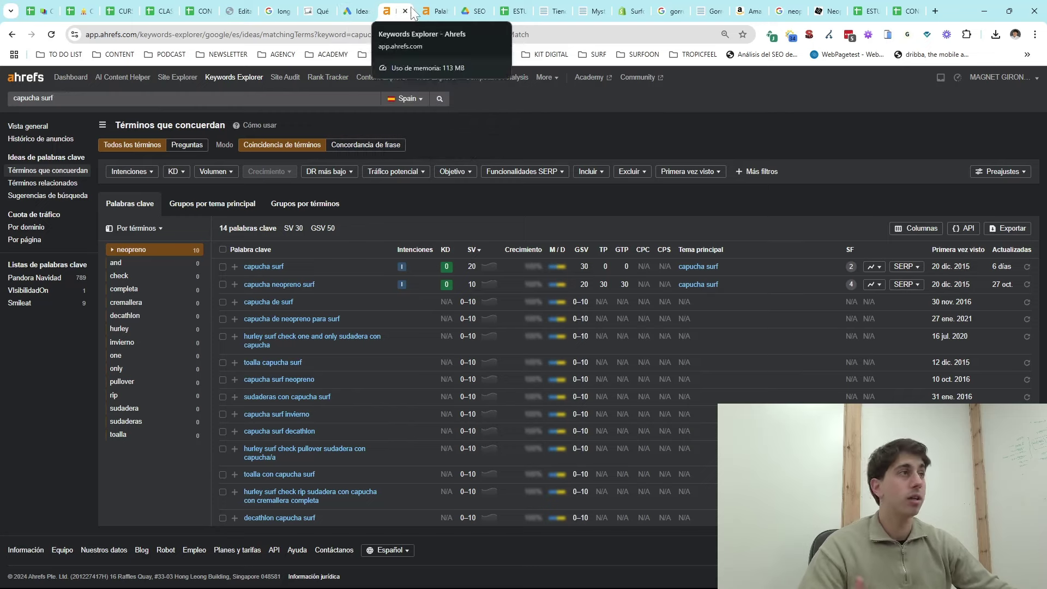
- In Shopify, open the Gorros Neopreno Mystic collection and copy its storefront link
{"action": "left_click", "coordinate": [619, 12]}
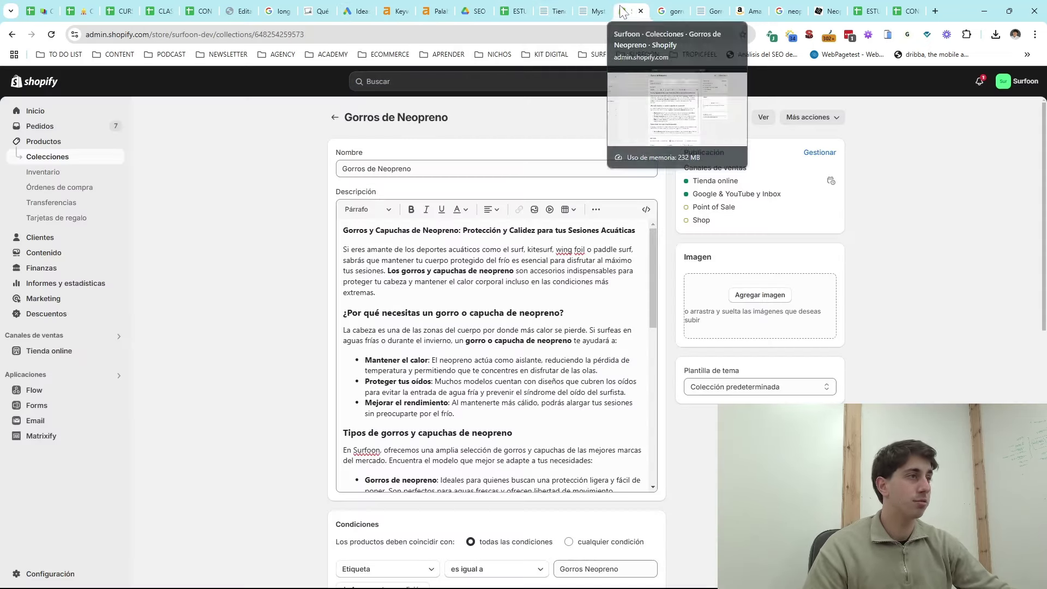
{"action": "left_click", "coordinate": [335, 117]}
{"action": "left_click", "coordinate": [256, 218]}
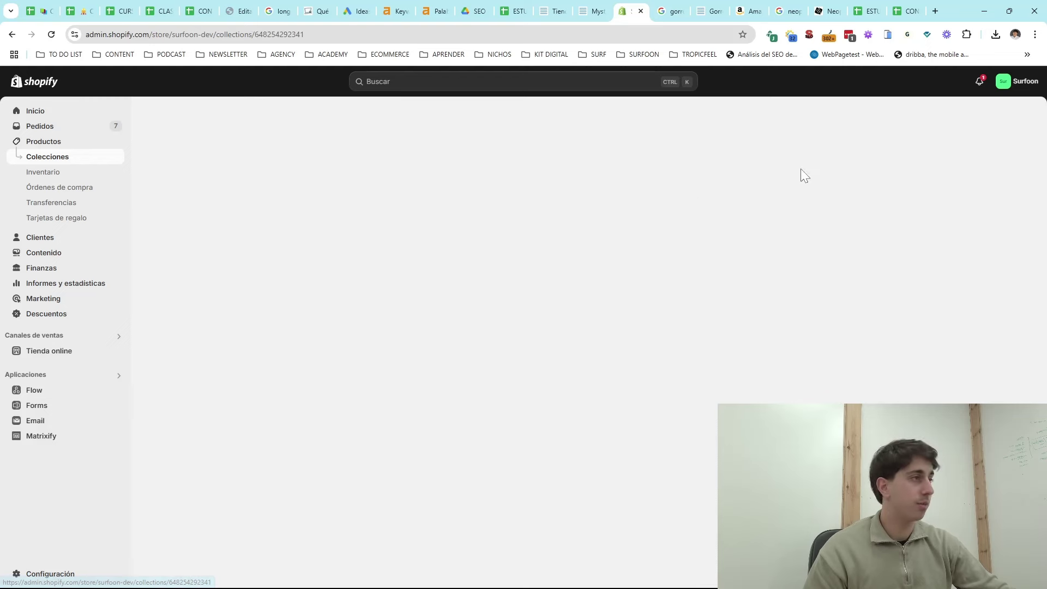
{"action": "right_click", "coordinate": [762, 117]}
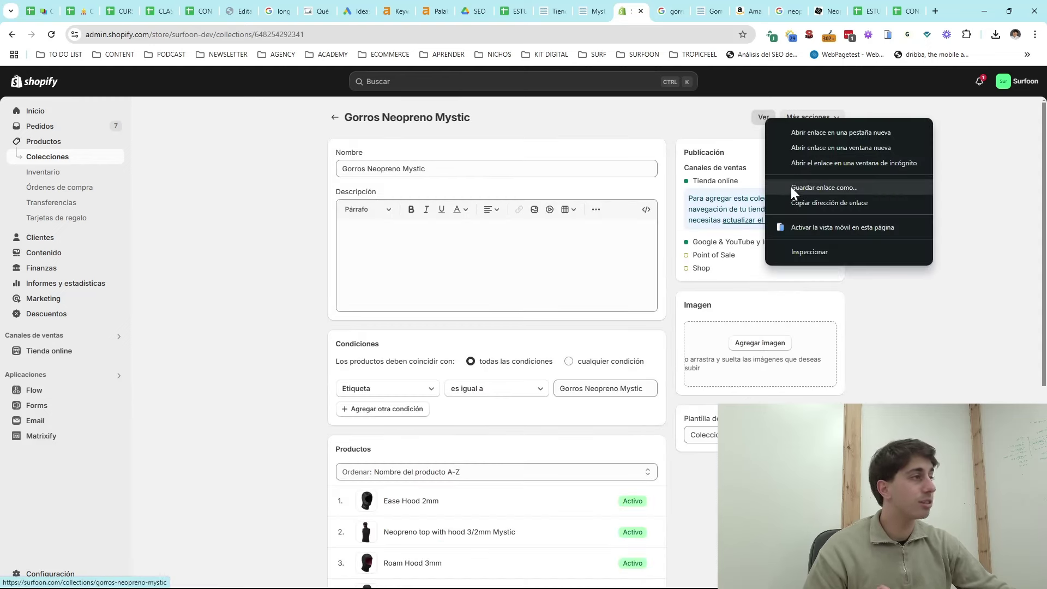
{"action": "left_click", "coordinate": [799, 203]}
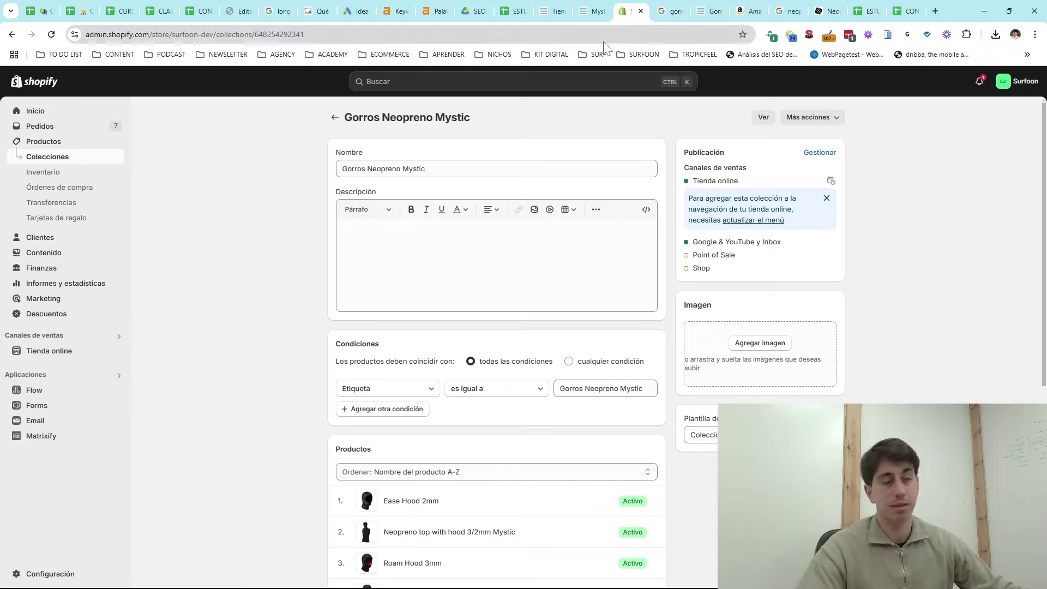
- Paste the Mystic collection link into URL cell E347 of the SEO map and set that row's level to NIVEL 2
{"action": "left_click", "coordinate": [862, 8]}
{"action": "left_click", "coordinate": [907, 11]}
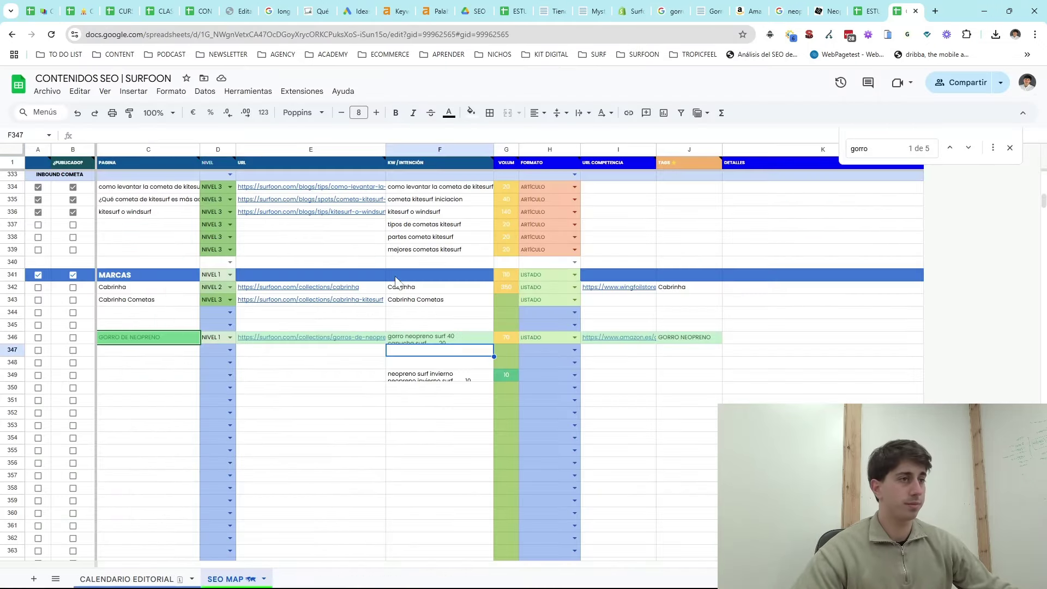
{"action": "double_click", "coordinate": [403, 350]}
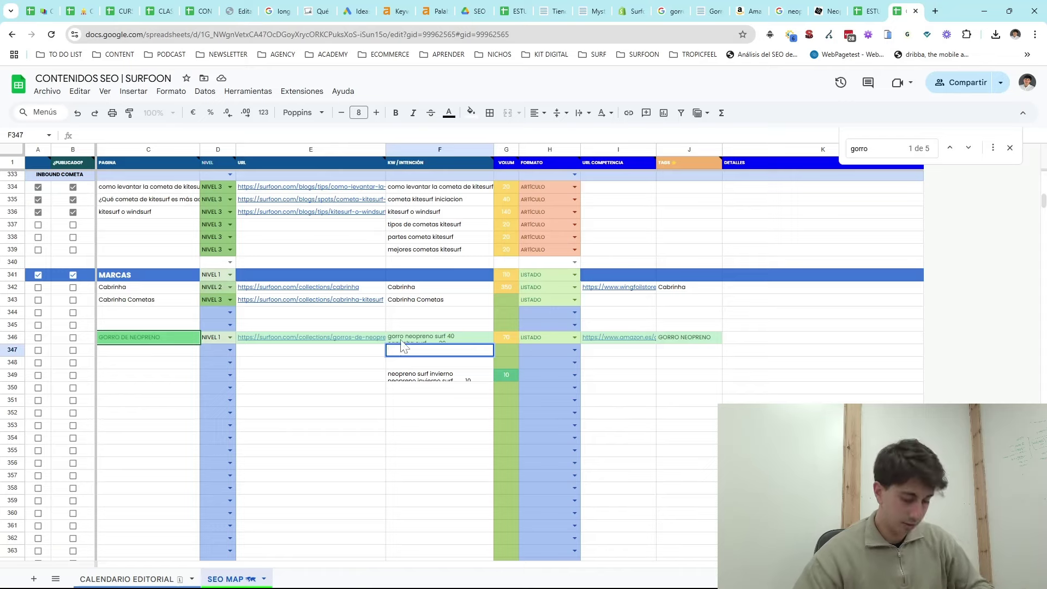
{"action": "type", "text": "https://surfoon.com/collections/gorros-neopreno-mystic"}
{"action": "key", "text": "ctrl+z"}
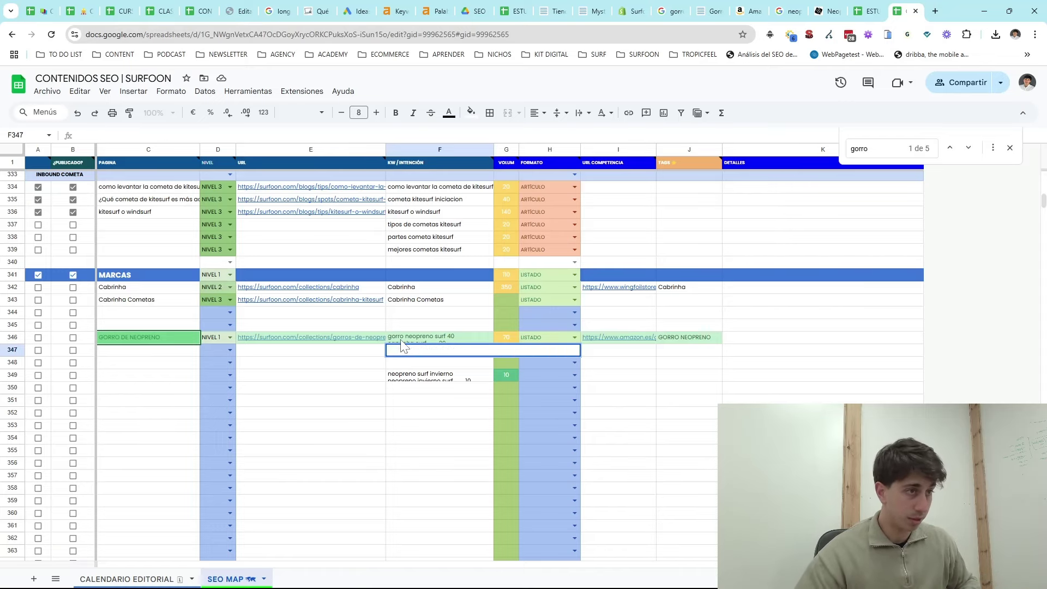
{"action": "key", "text": "Escape"}
{"action": "key", "text": "Left"}
{"action": "type", "text": "https://surfoon.com/collections/gorros-neopreno-mystic"}
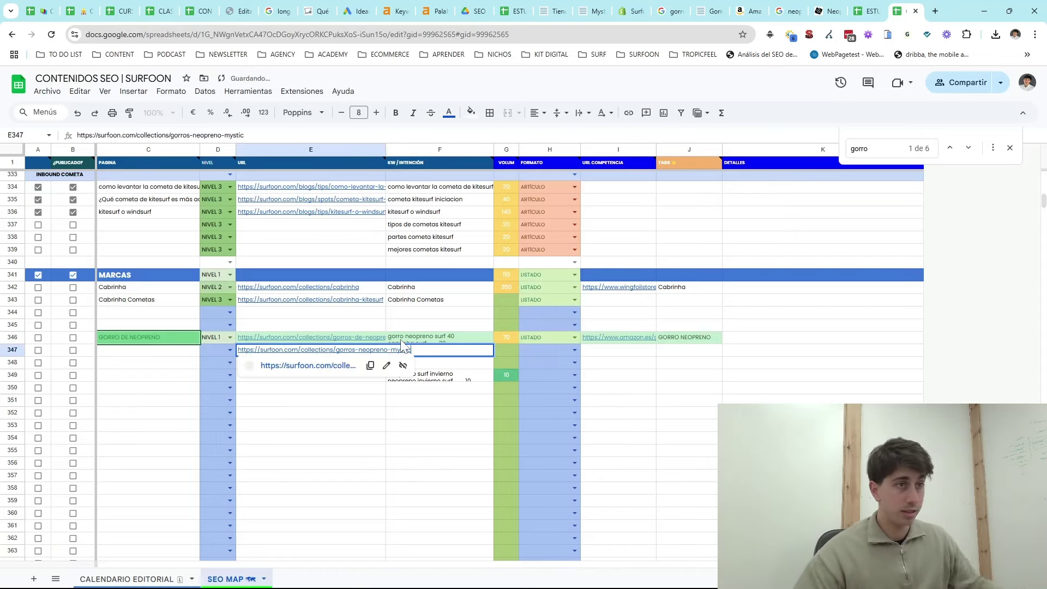
{"action": "left_click", "coordinate": [219, 351]}
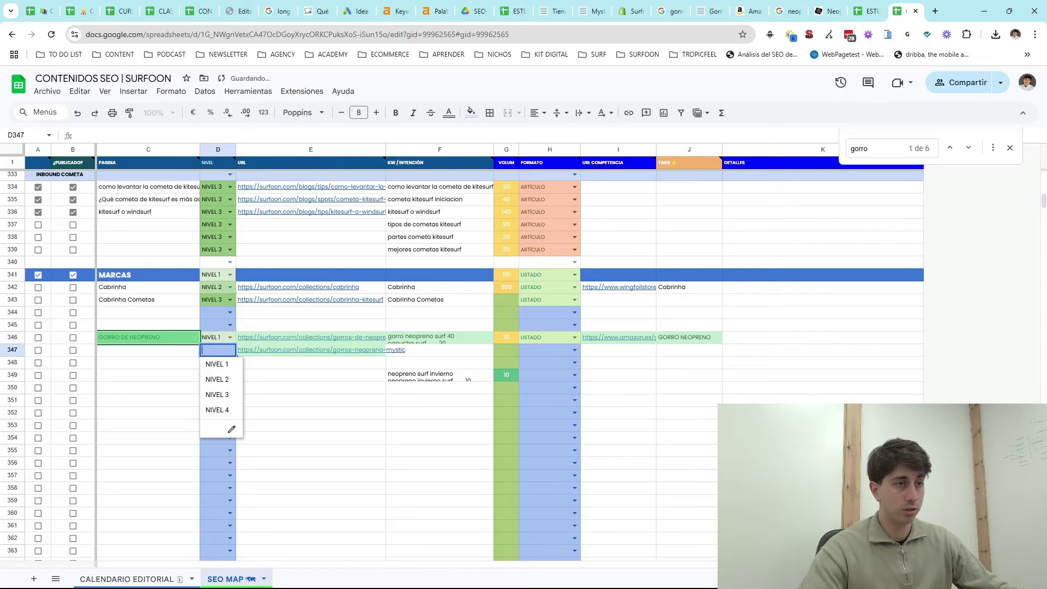
{"action": "left_click", "coordinate": [223, 380]}
- Enter the keyword "gorro neopren mystic" in the KW / INTENCIÓN cell of row 347
{"action": "left_click", "coordinate": [436, 354]}
{"action": "left_click", "coordinate": [439, 341]}
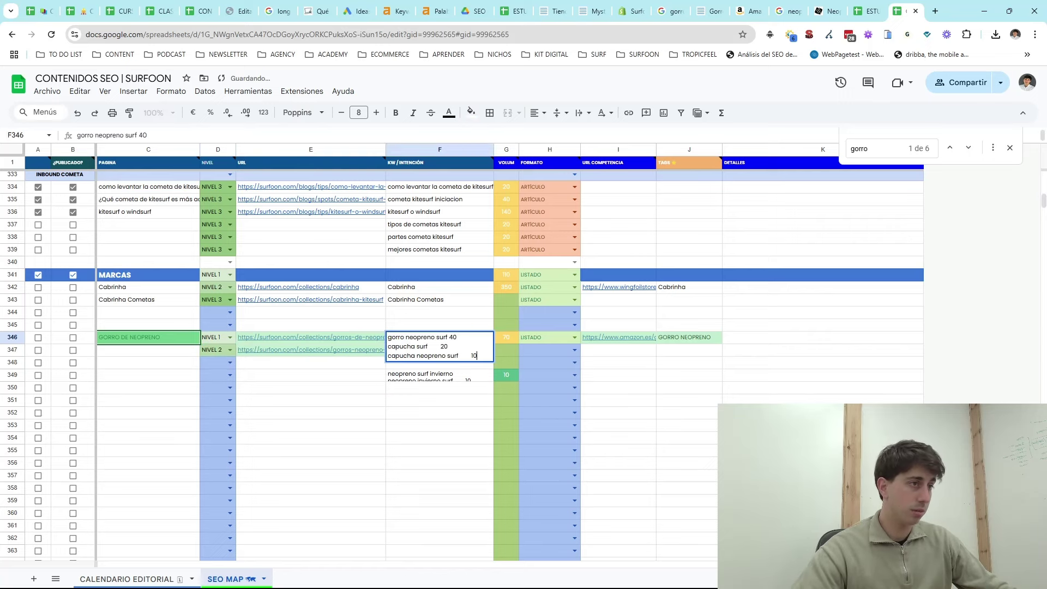
{"action": "left_click_drag", "start_coordinate": [434, 336], "coordinate": [388, 338]}
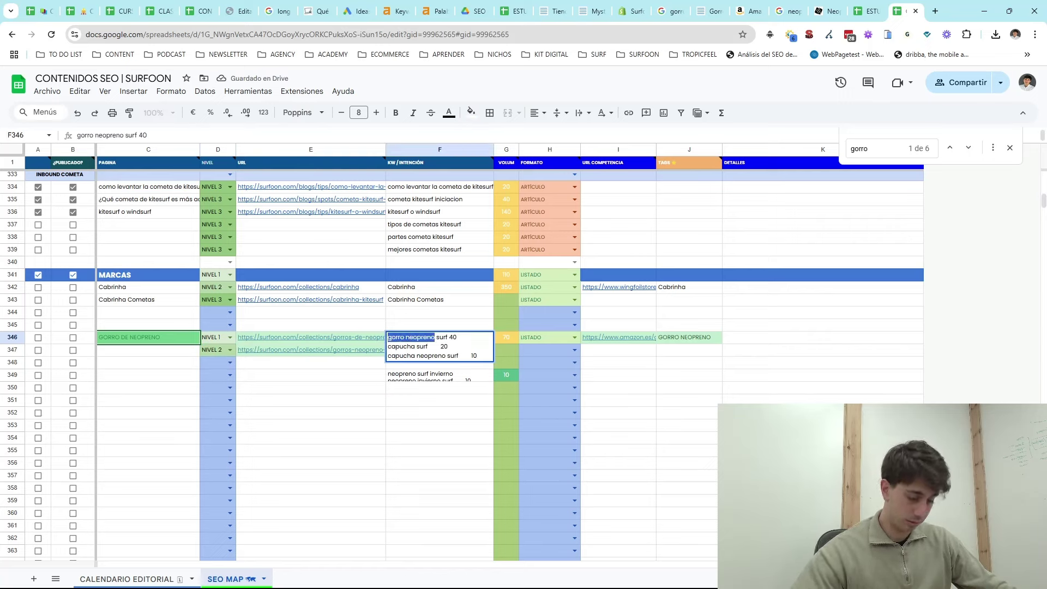
{"action": "left_click", "coordinate": [410, 349]}
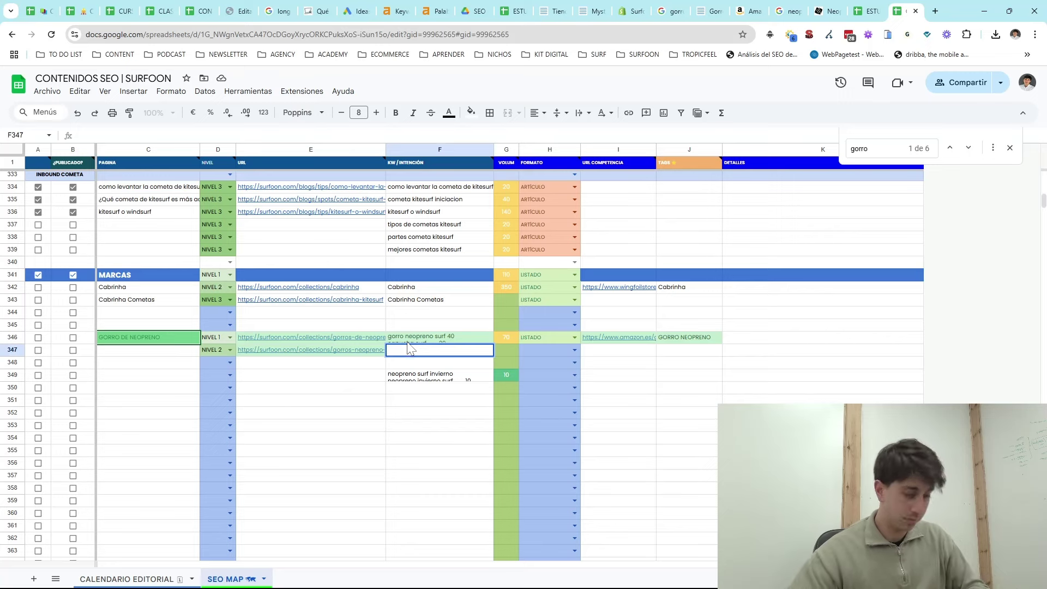
{"action": "type", "text": "gorro neopren"}
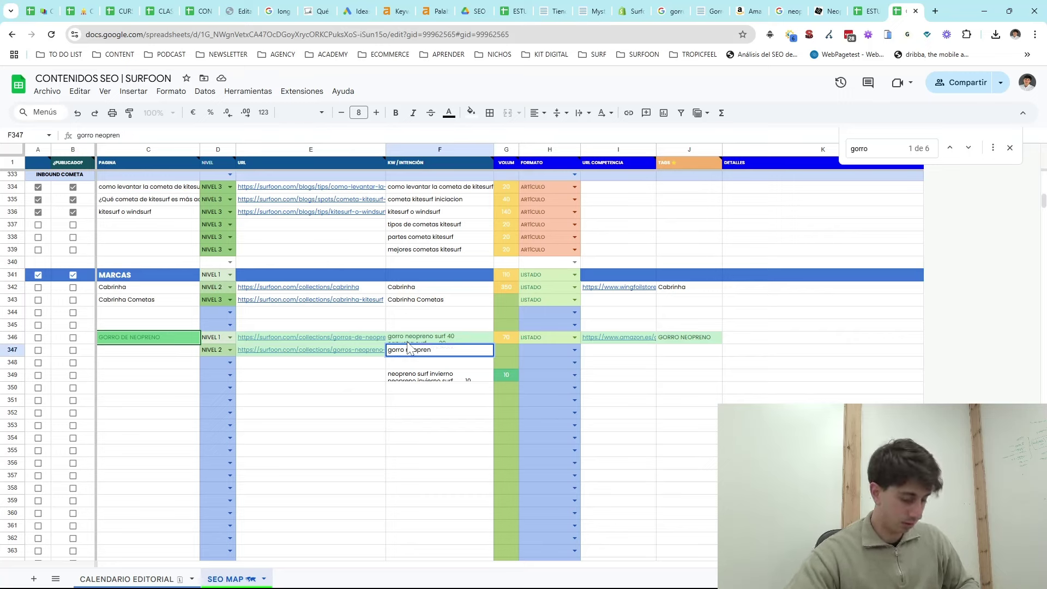
{"action": "type", "text": " mystic"}
{"action": "key", "text": "Tab"}
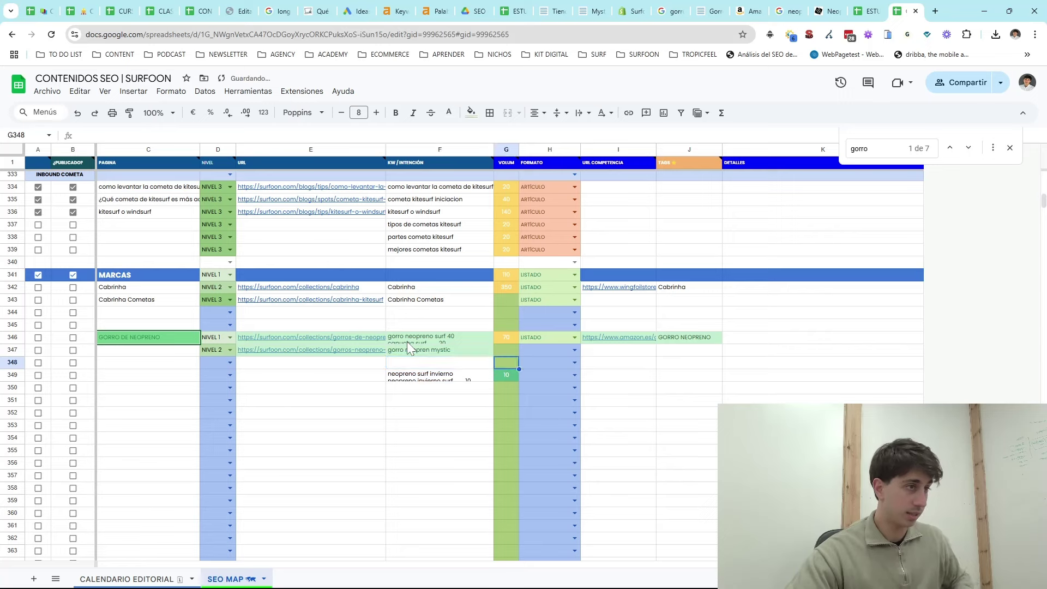
- Set row 347's VOLUM to 10 and copy the LISTADO format into it from the GORRO DE NEOPRENO row
{"action": "type", "text": "10"}
{"action": "key", "text": "Return"}
{"action": "key", "text": "Up"}
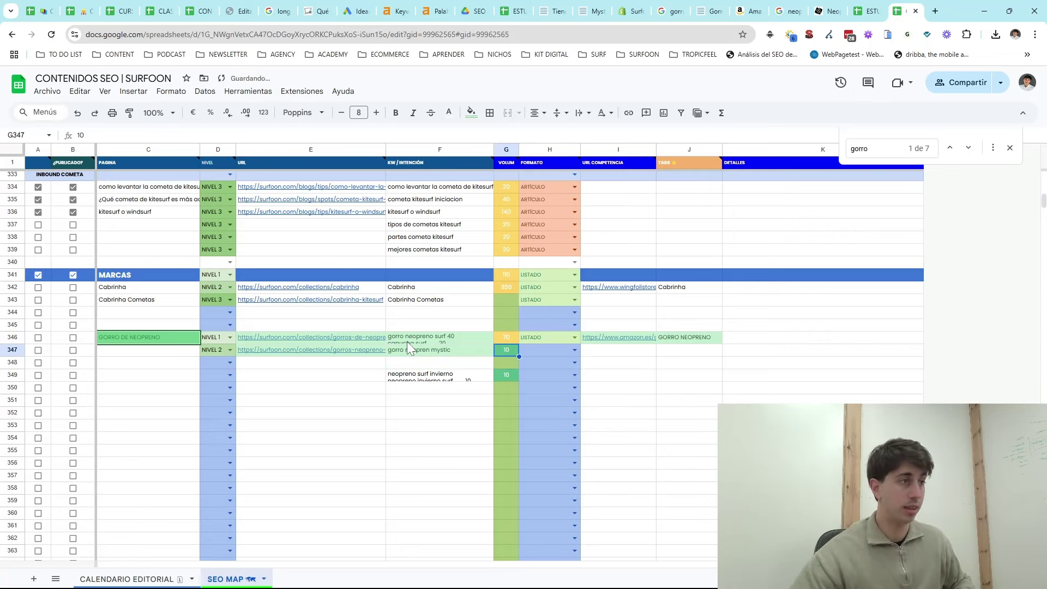
{"action": "key", "text": "Right"}
{"action": "key", "text": "Up"}
{"action": "key", "text": "ctrl+c"}
{"action": "key", "text": "Down"}
{"action": "key", "text": "ctrl+v"}
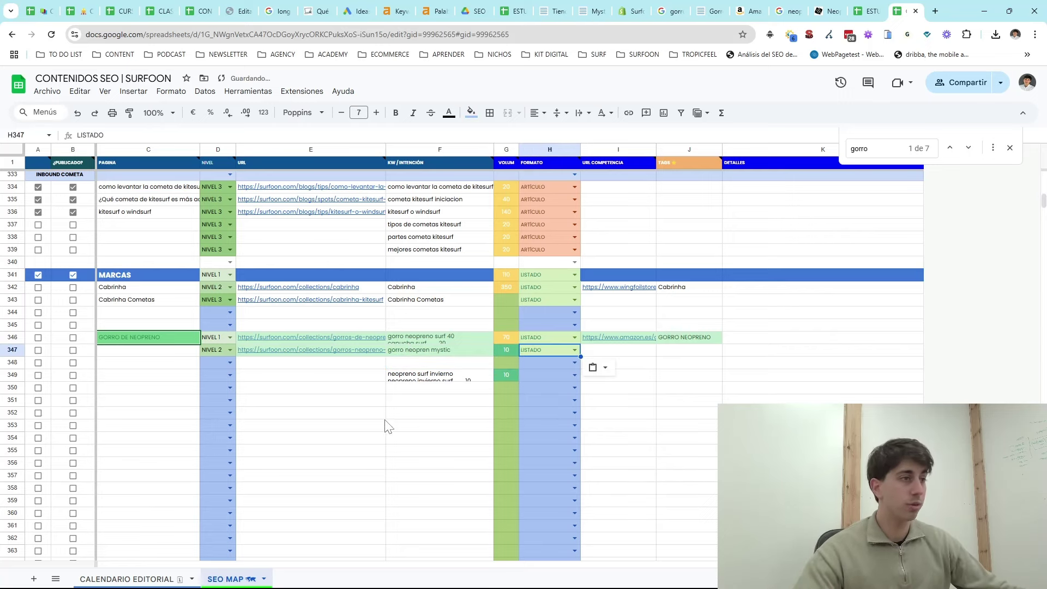
- Copy the keyword "gorro neopren mystic" from the SEO map and search for it on Google in a new tab
{"action": "triple_click", "coordinate": [436, 350]}
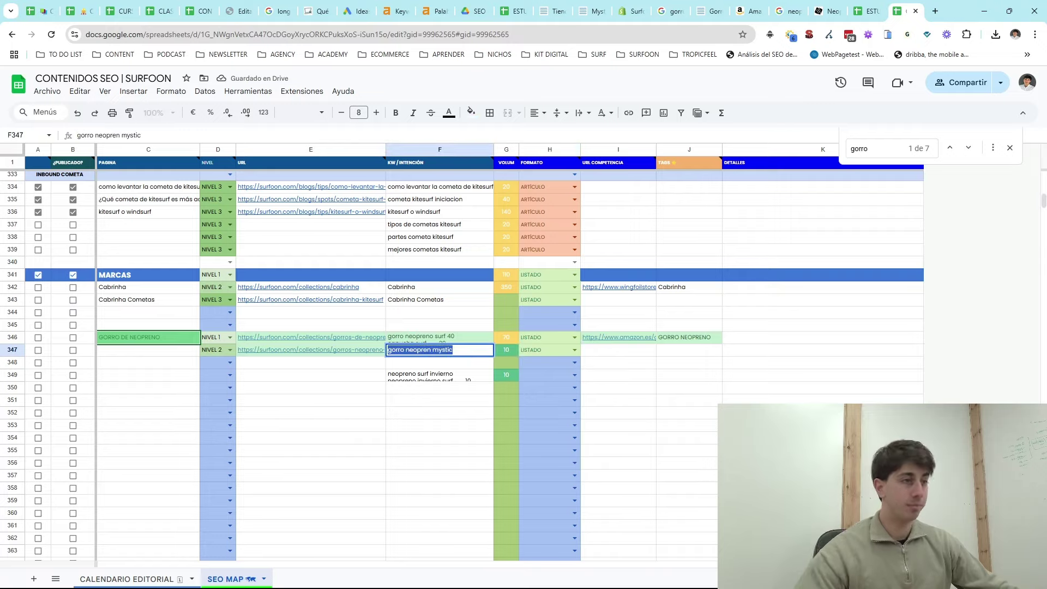
{"action": "key", "text": "ctrl+c"}
{"action": "left_click", "coordinate": [935, 11]}
{"action": "key", "text": "ctrl+v"}
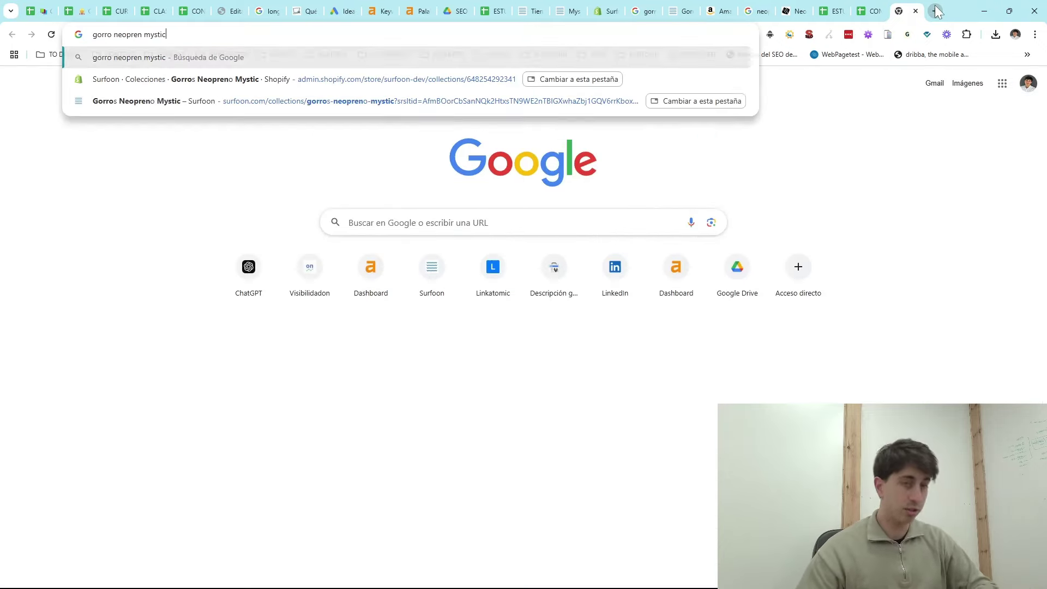
{"action": "key", "text": "Return"}
{"action": "scroll", "coordinate": [297, 374], "scroll_direction": "down", "scroll_amount": 10}
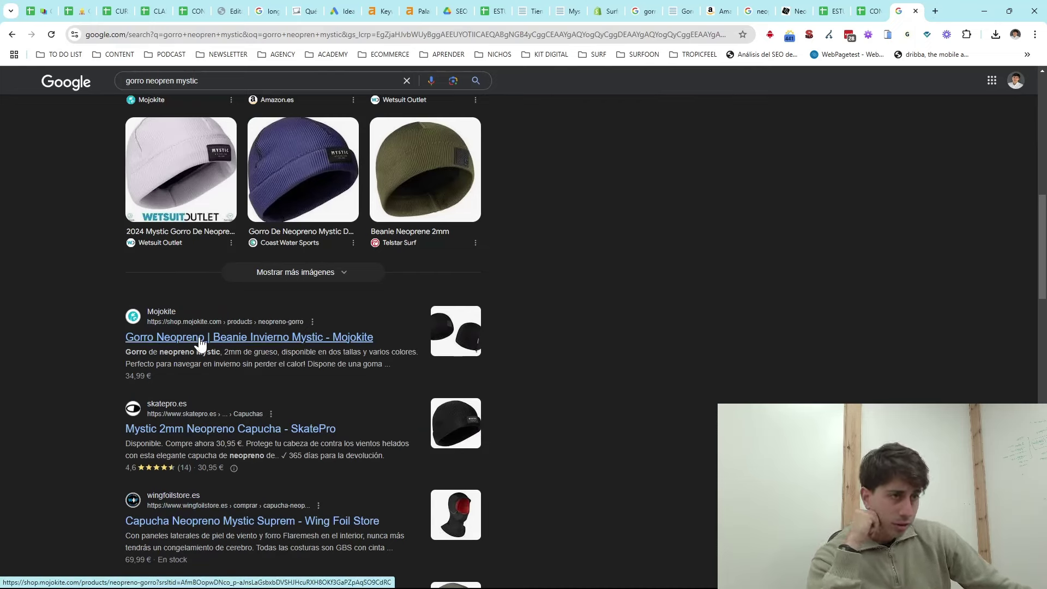
- Examine the Mojokite and Amazon results for the Mystic keyword as possible competitor pages, and close them again
{"action": "right_click", "coordinate": [201, 344]}
{"action": "left_click", "coordinate": [240, 350]}
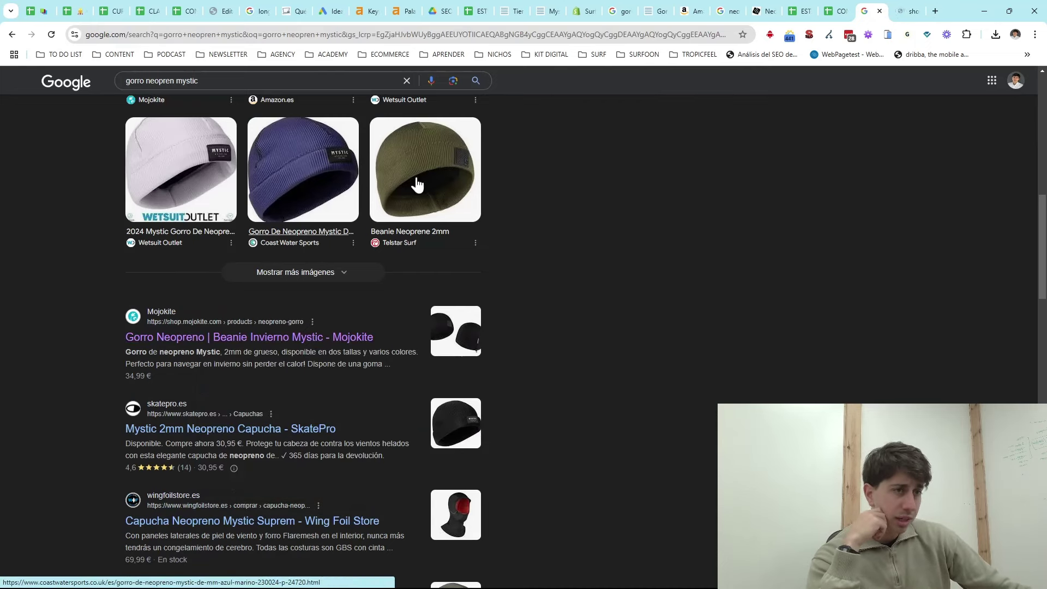
{"action": "left_click", "coordinate": [909, 10]}
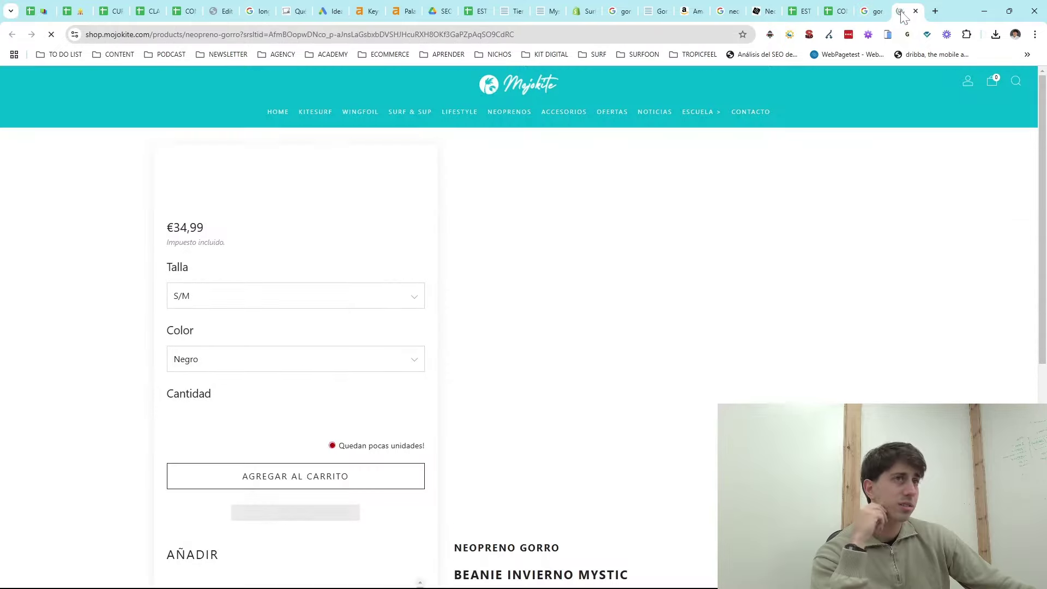
{"action": "scroll", "coordinate": [463, 306], "scroll_direction": "down", "scroll_amount": 6}
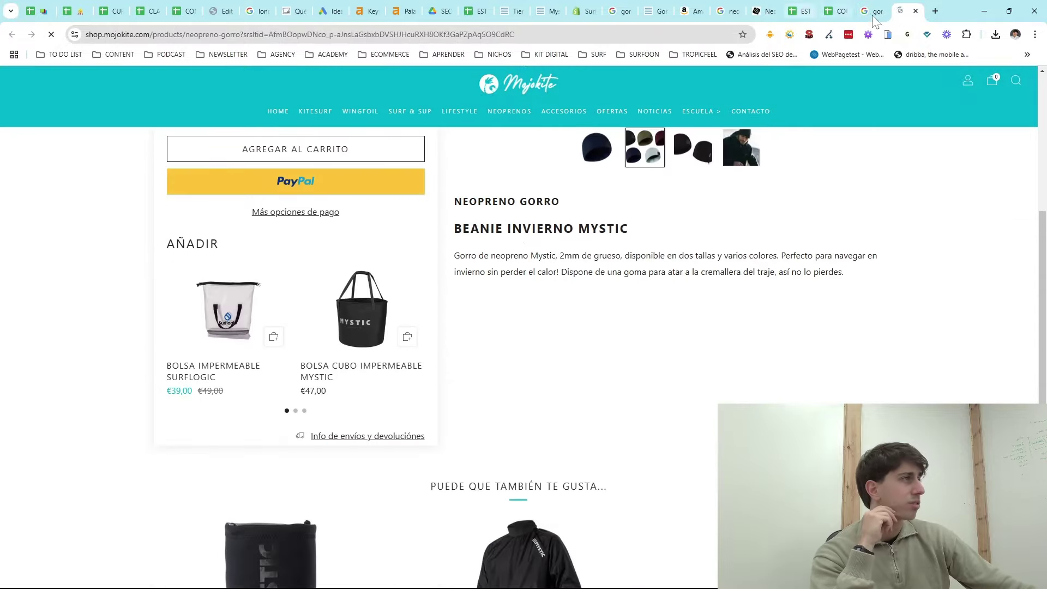
{"action": "left_click", "coordinate": [915, 11]}
{"action": "scroll", "coordinate": [367, 327], "scroll_direction": "down", "scroll_amount": 5}
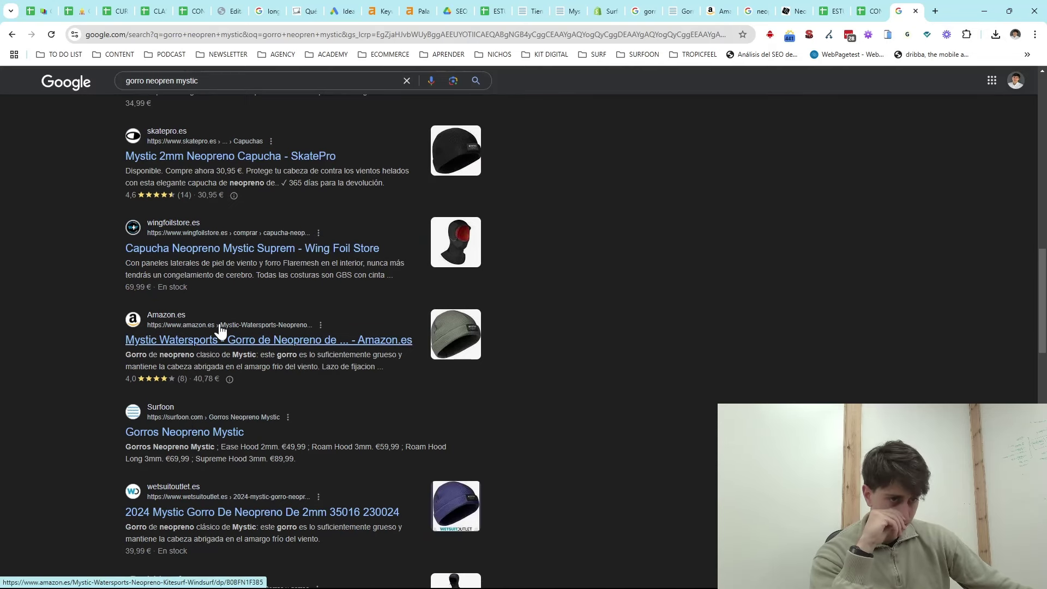
{"action": "right_click", "coordinate": [221, 338]}
{"action": "left_click", "coordinate": [246, 350]}
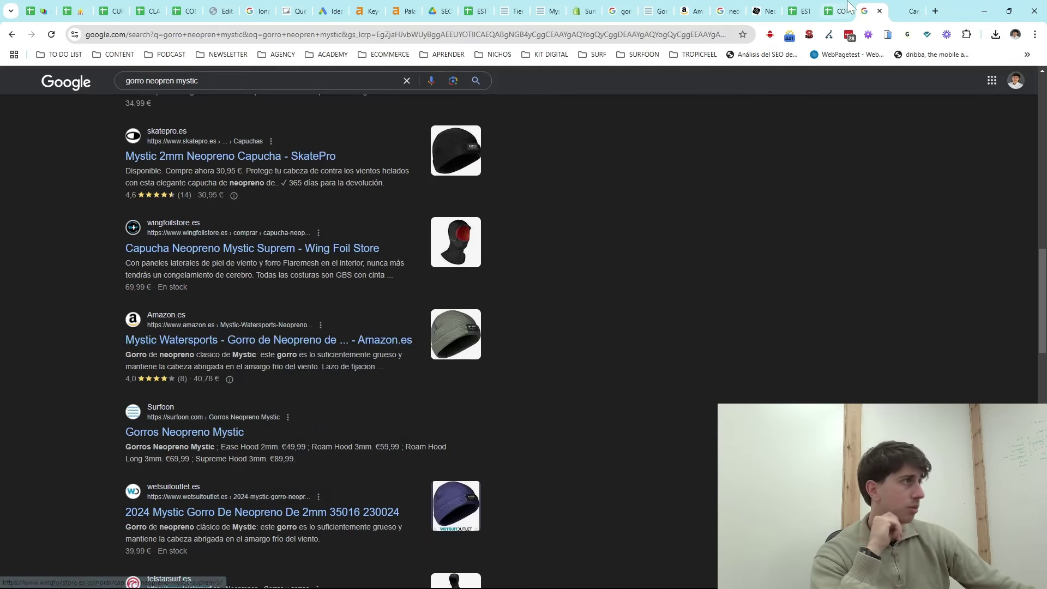
{"action": "left_click", "coordinate": [915, 11]}
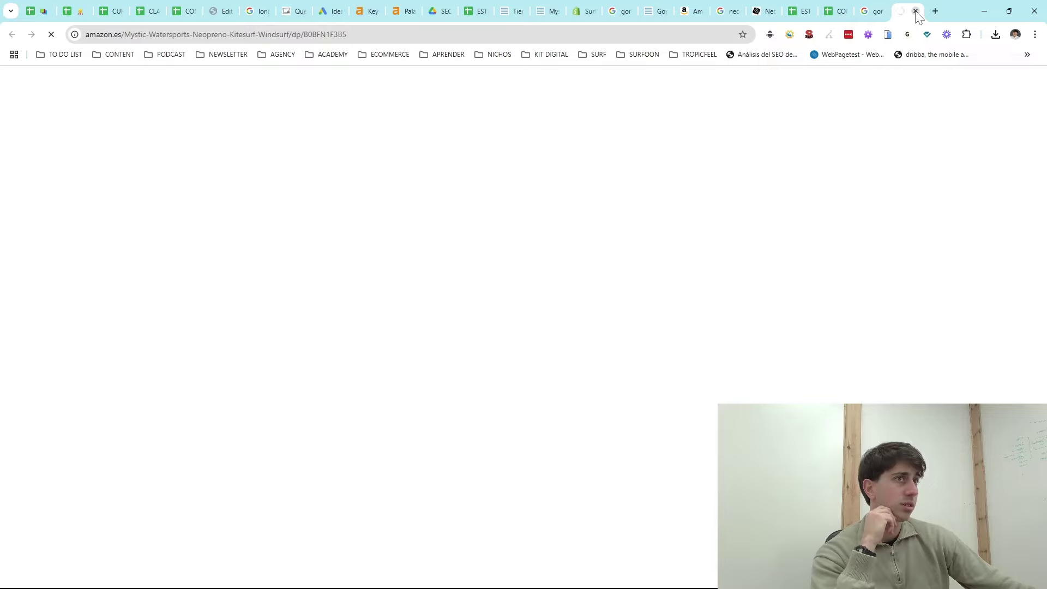
{"action": "left_click", "coordinate": [915, 11]}
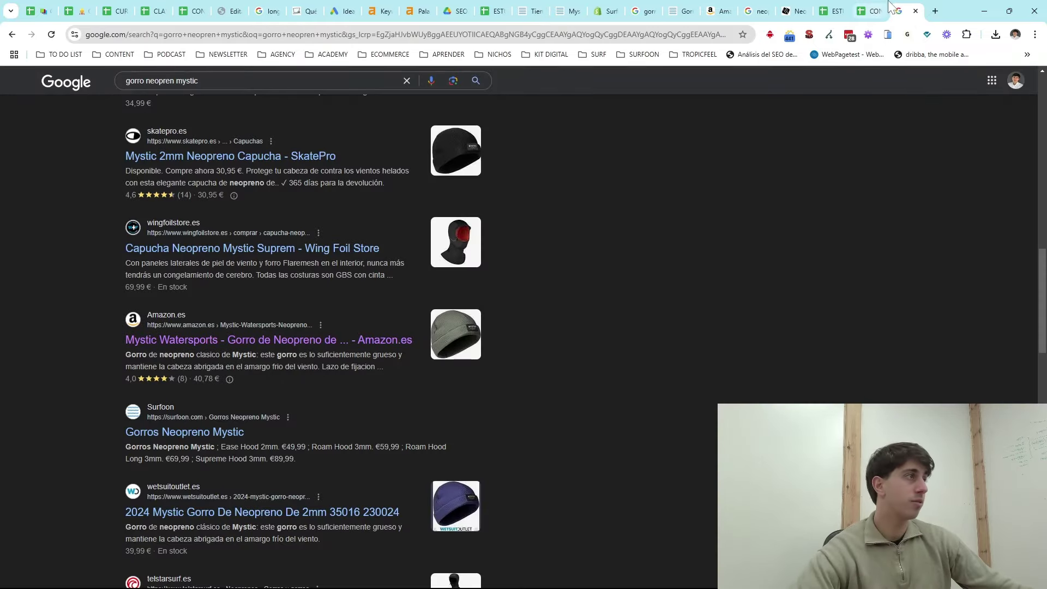
- In the SEO map, enter "x" as row 347's URL COMPETENCIA, fill its tag with GORRO NEOPRENO and close the sheet search
{"action": "left_click", "coordinate": [870, 11]}
{"action": "left_click", "coordinate": [644, 355]}
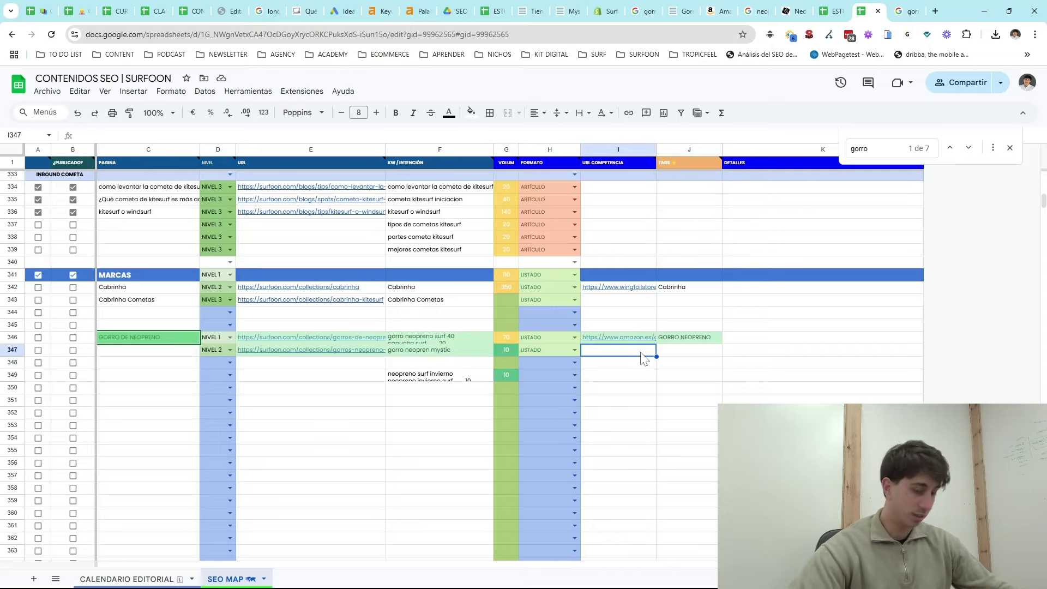
{"action": "type", "text": "x"}
{"action": "key", "text": "Tab"}
{"action": "key", "text": "ctrl+v"}
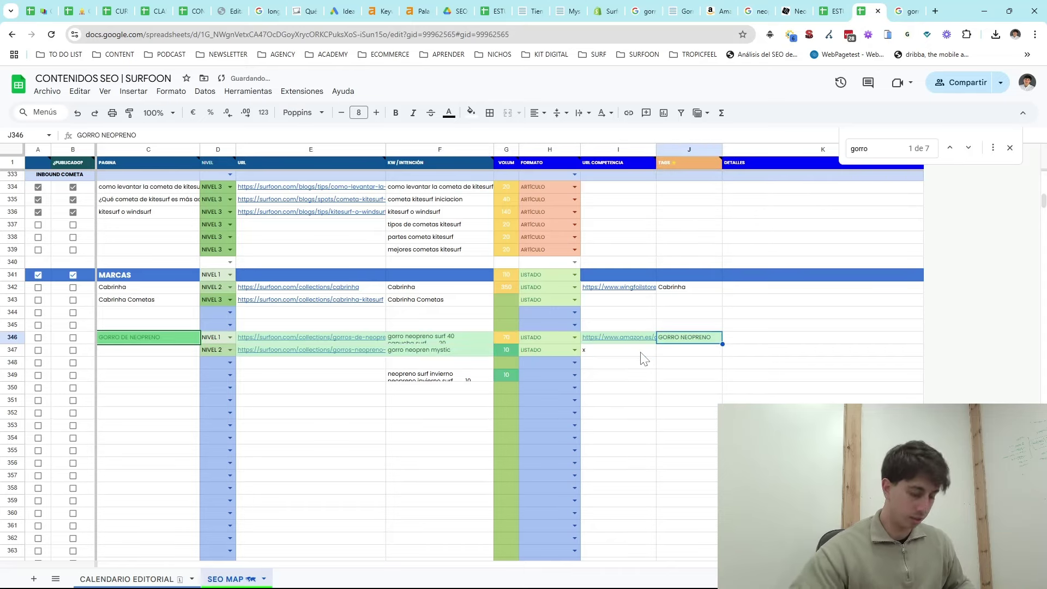
{"action": "left_click", "coordinate": [1009, 147]}
{"action": "left_click", "coordinate": [278, 380]}
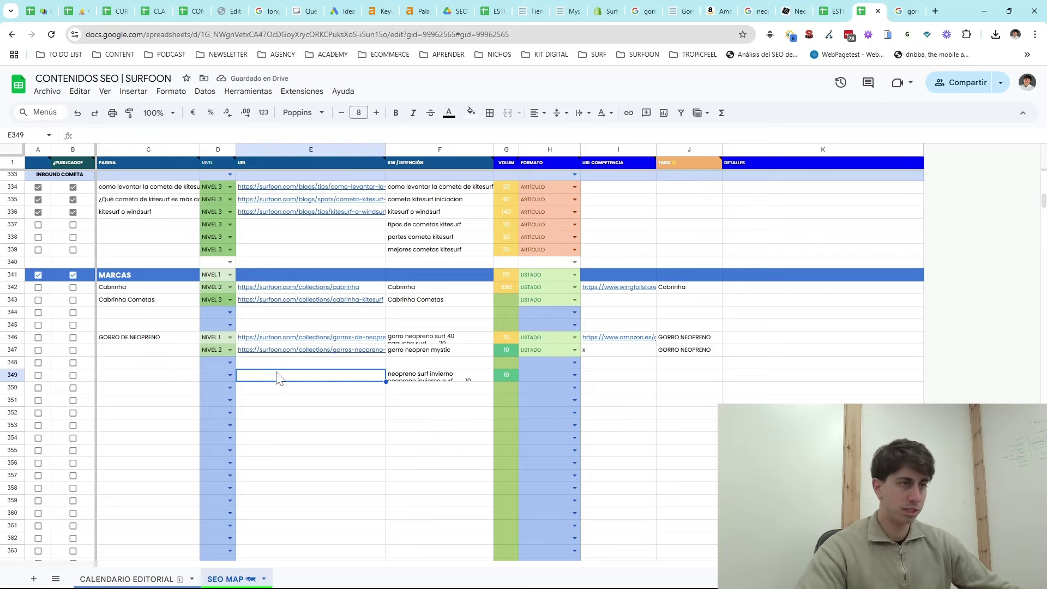
- Name row 347's page "GORRO DE NEOPRENO MYSTIC" with the word MYSTIC in bold
{"action": "left_click", "coordinate": [176, 353]}
{"action": "type", "text": "GO"}
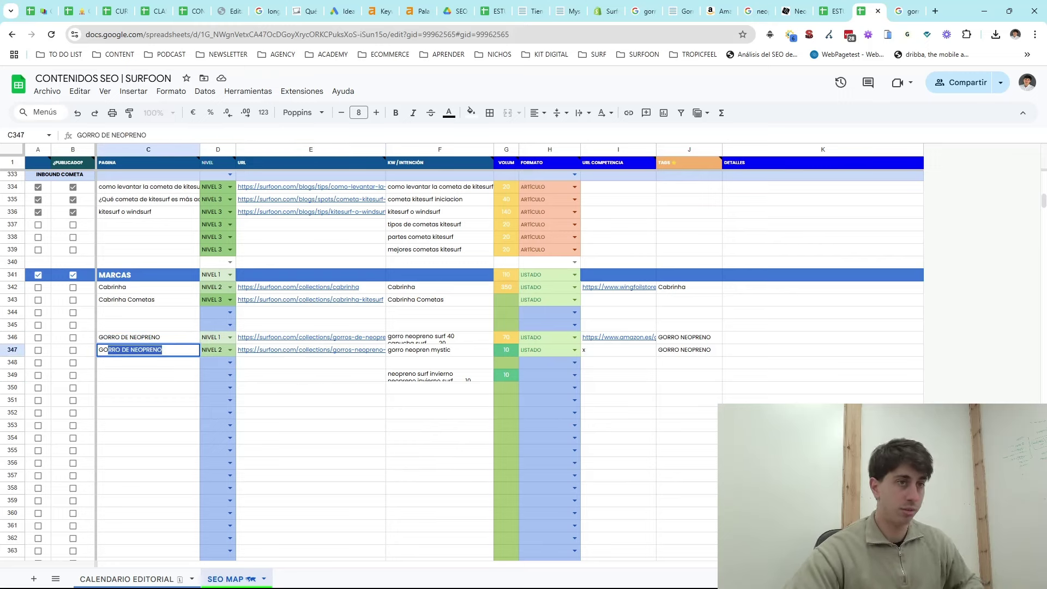
{"action": "key", "text": "Return"}
{"action": "double_click", "coordinate": [175, 355]}
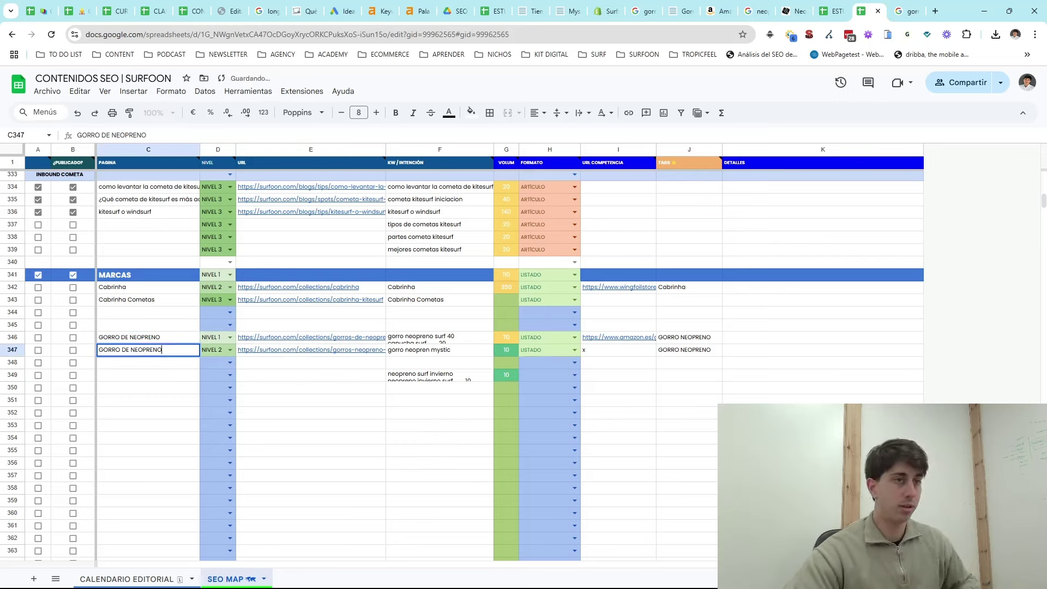
{"action": "type", "text": "MYSTIC"}
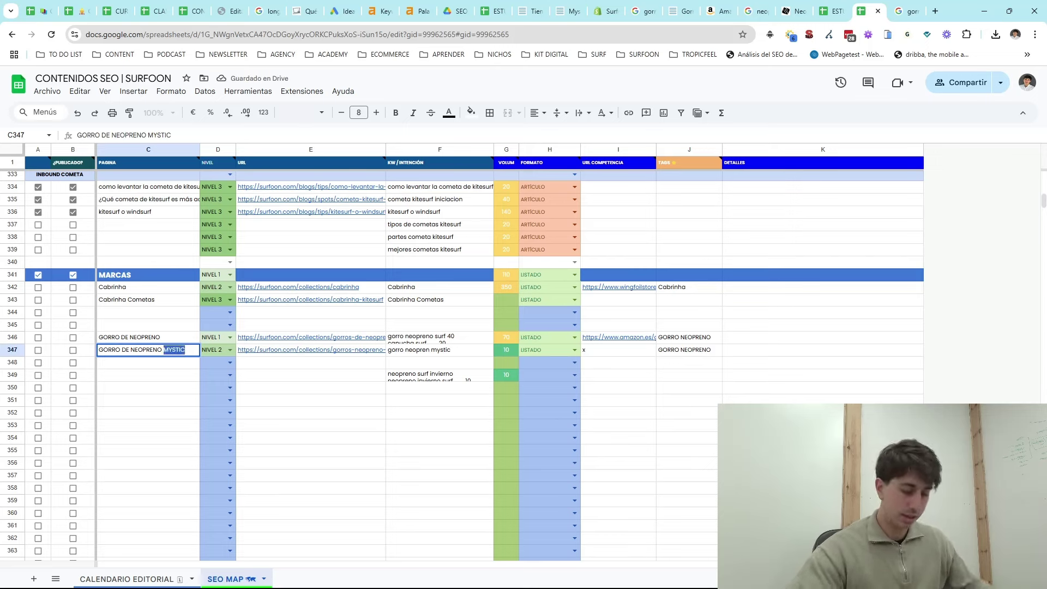
{"action": "key", "text": "ctrl+b"}
{"action": "left_click", "coordinate": [376, 387]}
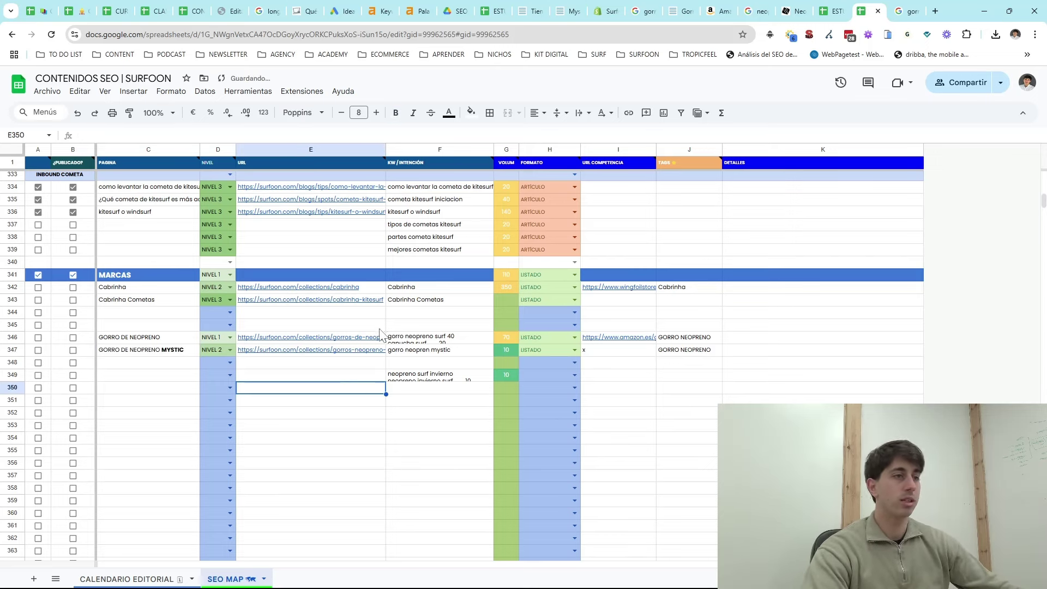
- Copy the KW / INTENCIÓN and VOLUM cells of the two GORRO DE NEOPRENO rows, F346:G347
{"action": "left_click_drag", "start_coordinate": [419, 339], "coordinate": [496, 353]}
{"action": "key", "text": "ctrl+c"}
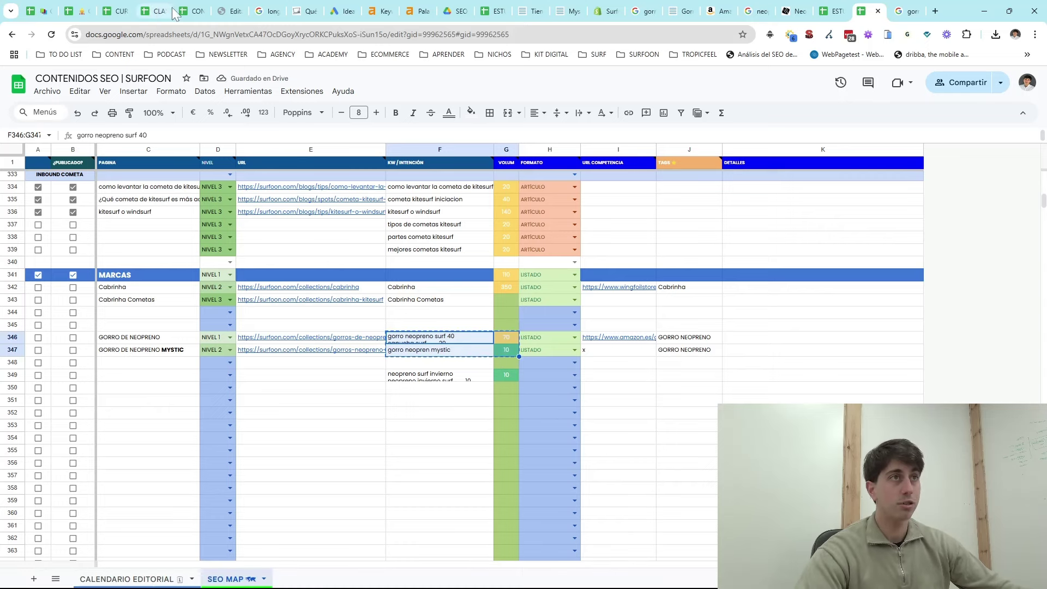
{"action": "left_click", "coordinate": [330, 251]}
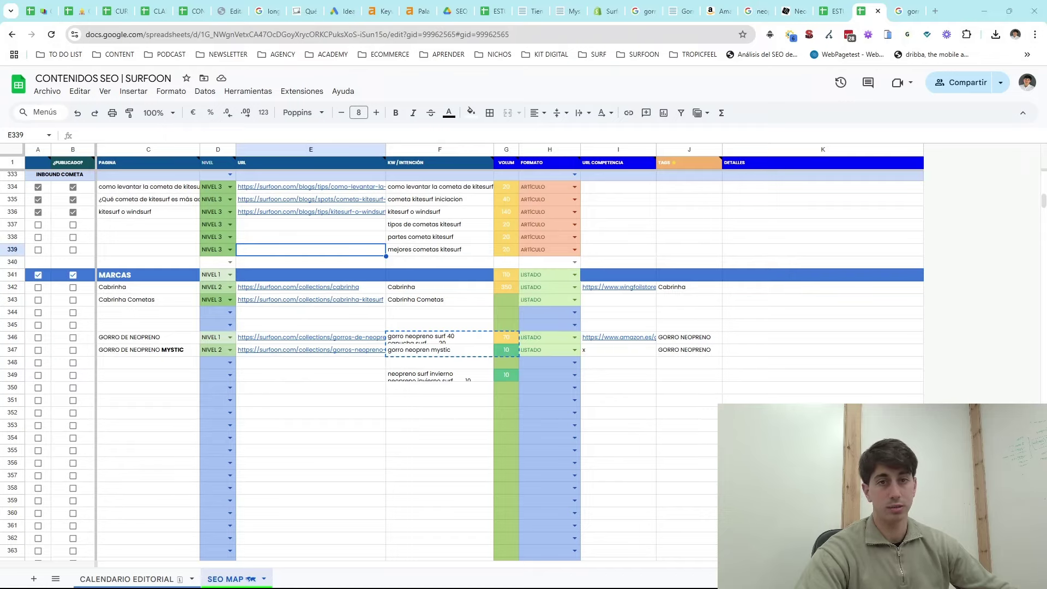
- Review the top-level categories in the SEO map and compare them with the navigation menu on Surfoon's Mystic collection page
{"action": "scroll", "coordinate": [153, 273], "scroll_direction": "up", "scroll_amount": 15}
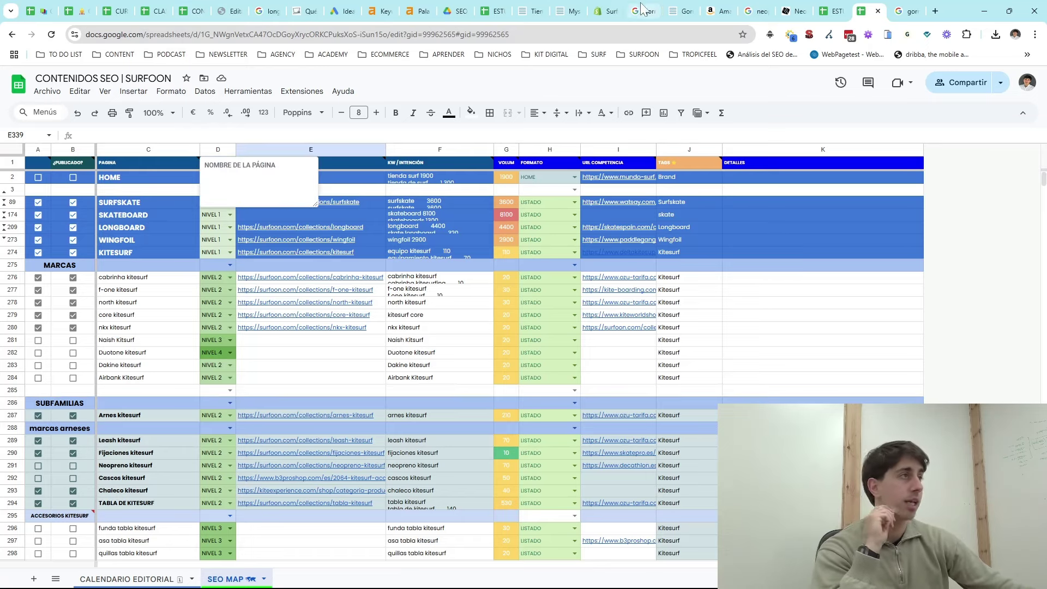
{"action": "left_click", "coordinate": [569, 11]}
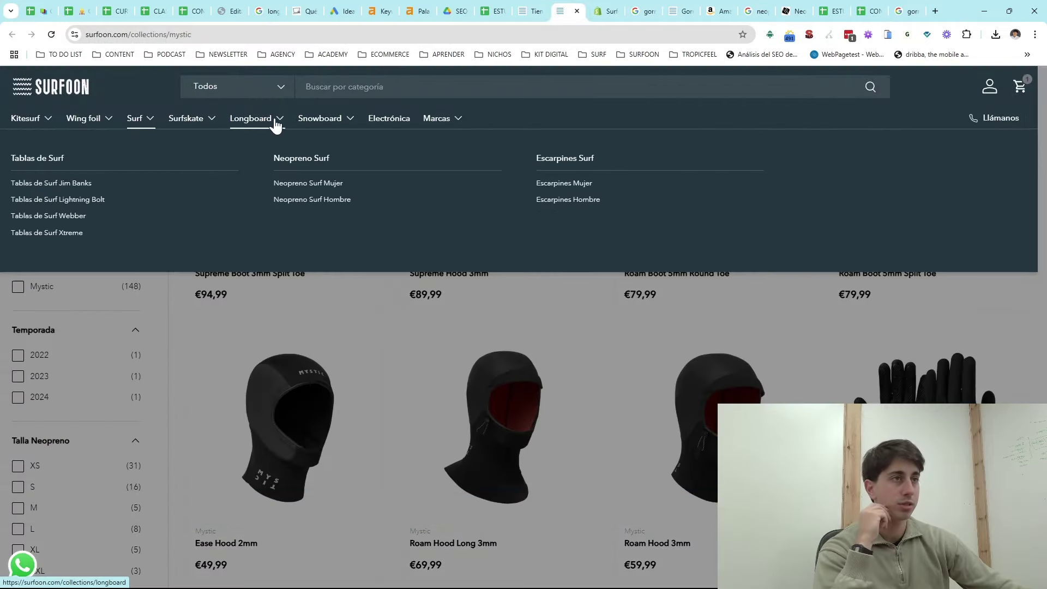
{"action": "mouse_move", "coordinate": [320, 122]}
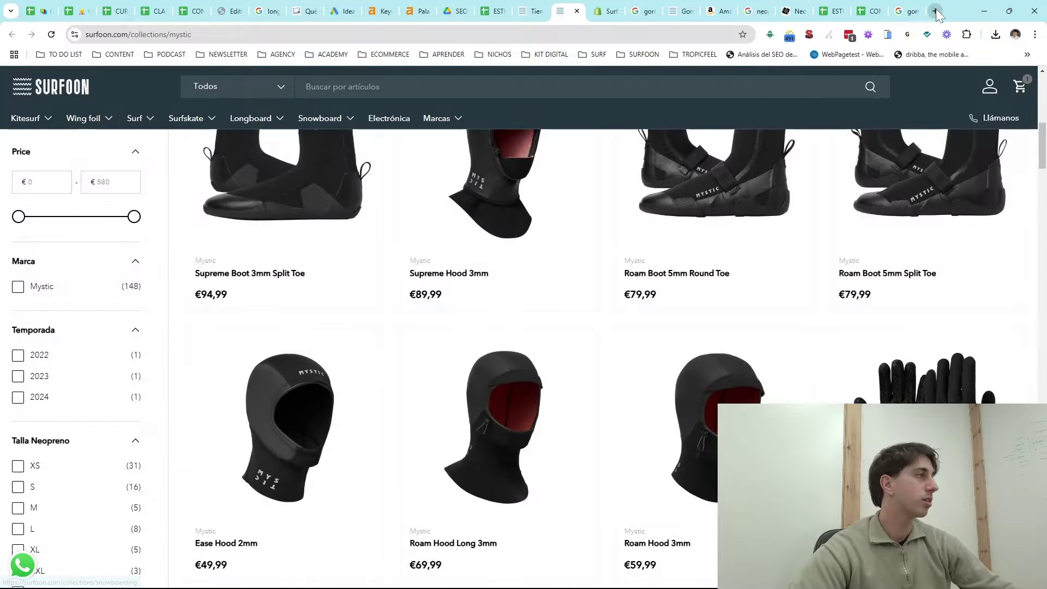
- Search for "Single Quiver SURFSHOP" in a new tab and open the shop's website
{"action": "left_click", "coordinate": [934, 10]}
{"action": "type", "text": "SING"}
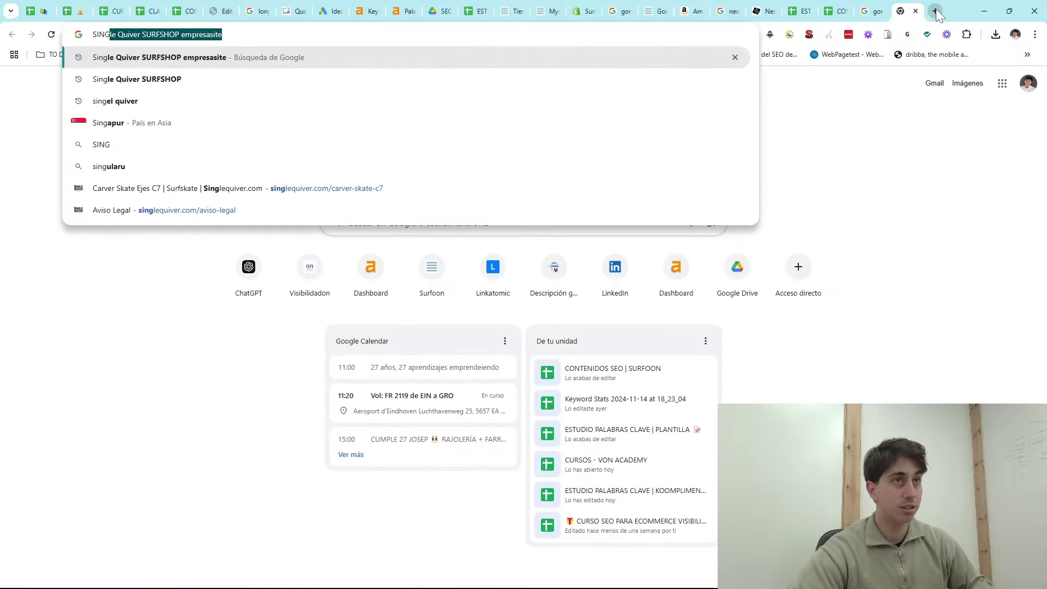
{"action": "type", "text": "le Quiver SURFSHOP"}
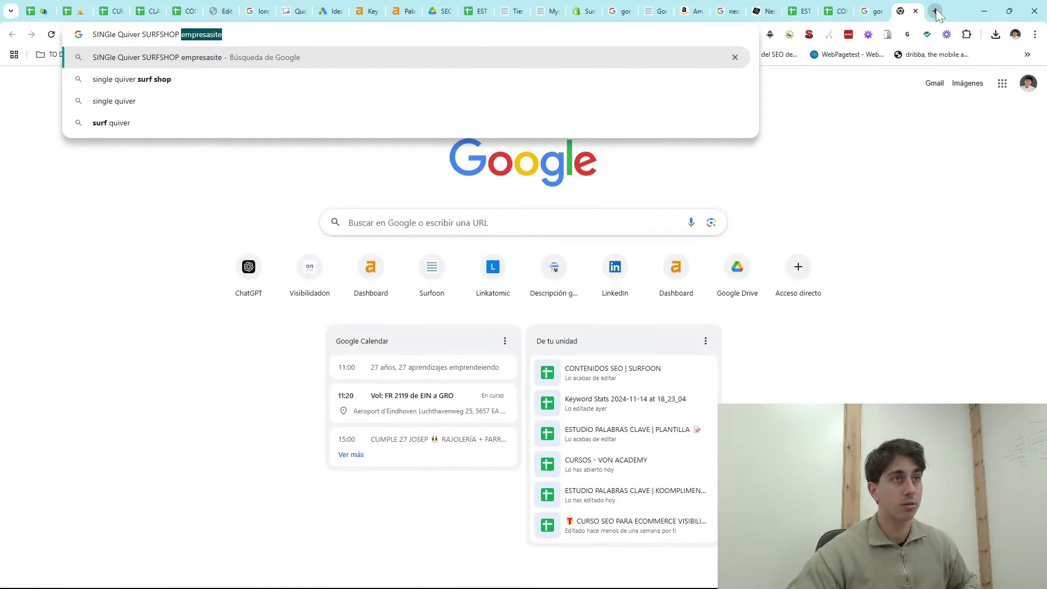
{"action": "key", "text": "Delete"}
{"action": "key", "text": "Return"}
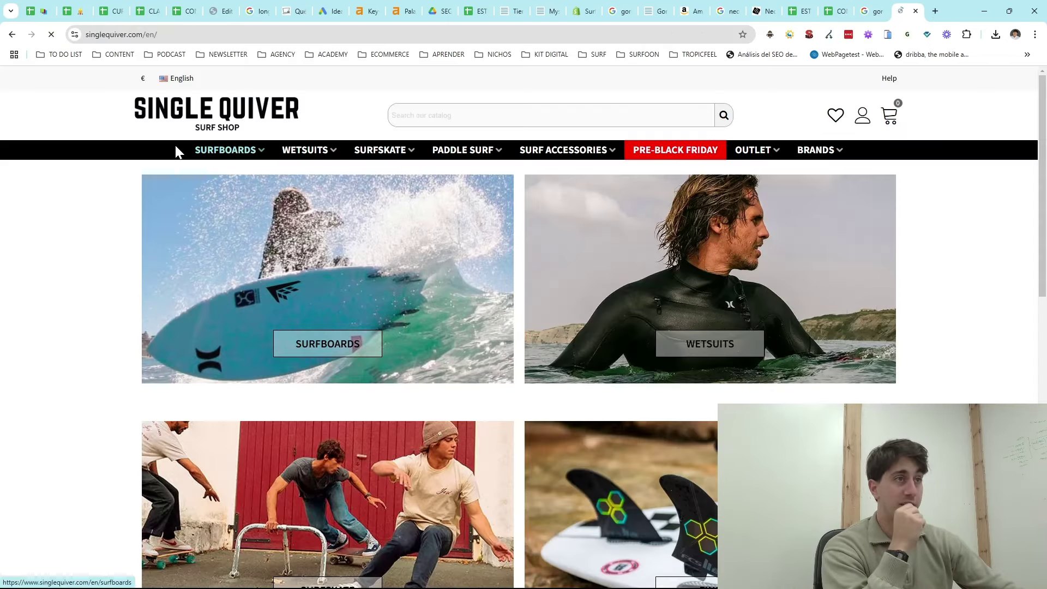
- Switch the Single Quiver shop to Español and examine its category menus, including Neoprenos, Surfskate, Paddle Surf and Tablas de Surf
{"action": "mouse_move", "coordinate": [295, 154]}
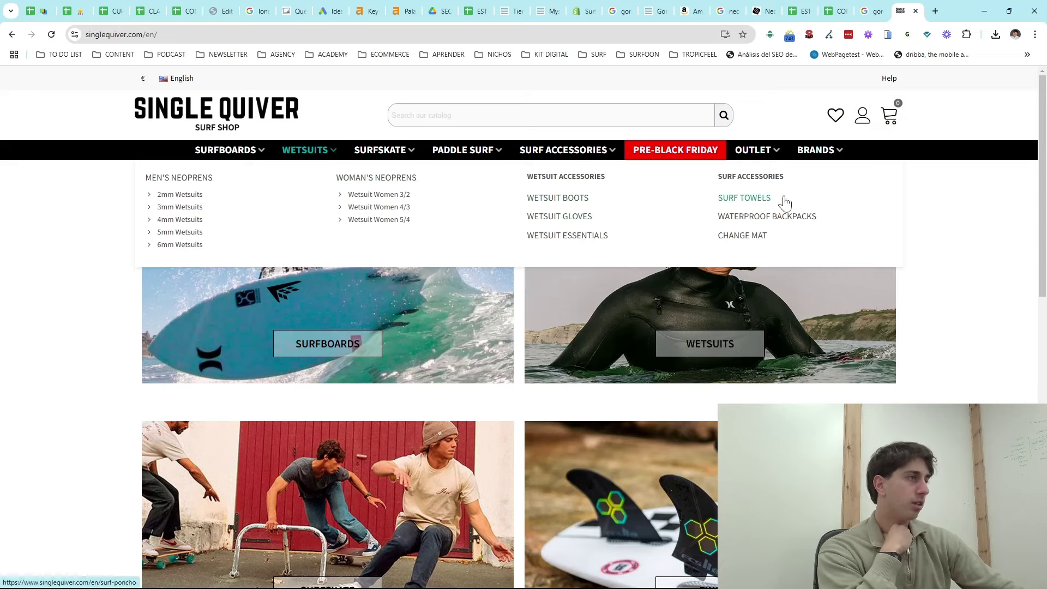
{"action": "mouse_move", "coordinate": [180, 78]}
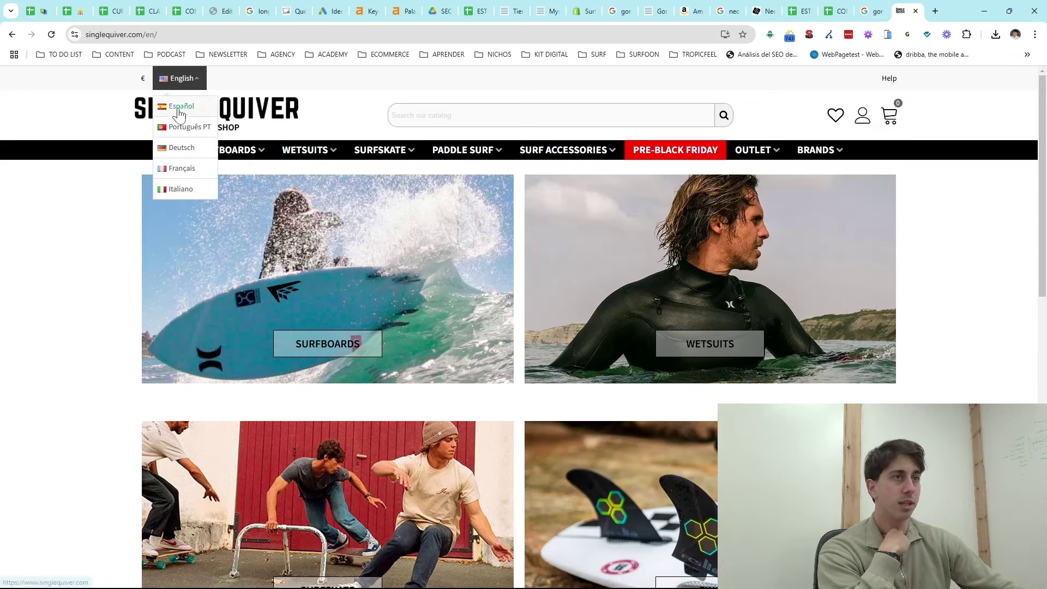
{"action": "left_click", "coordinate": [181, 106]}
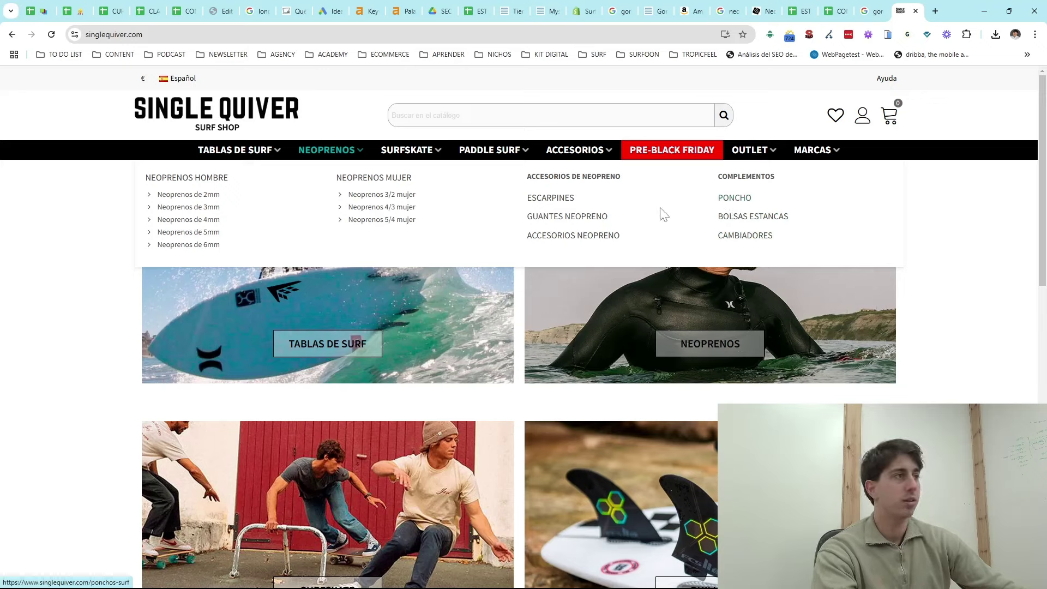
{"action": "mouse_move", "coordinate": [402, 157]}
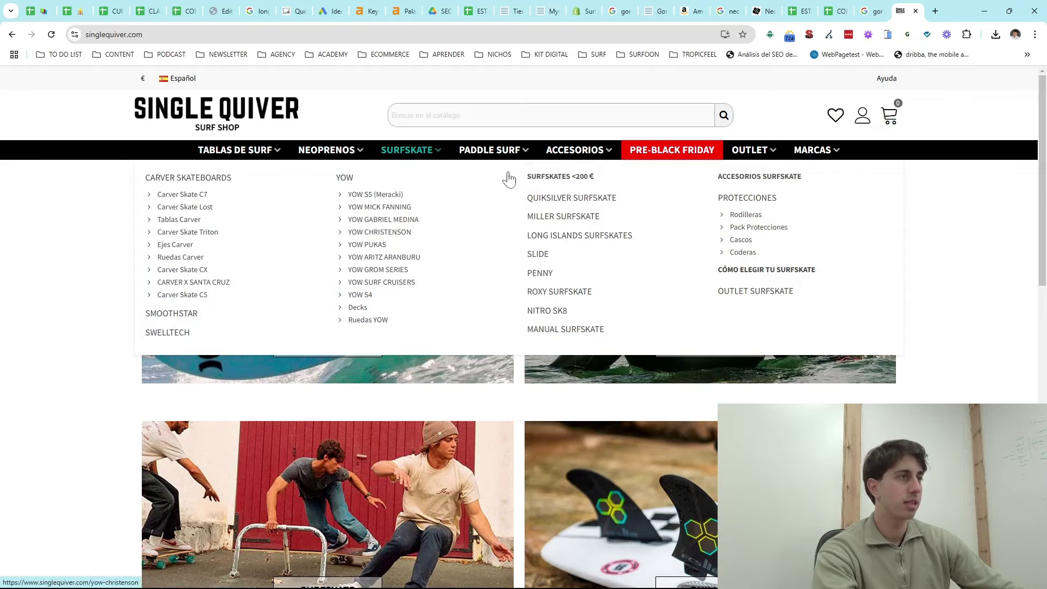
{"action": "mouse_move", "coordinate": [501, 164]}
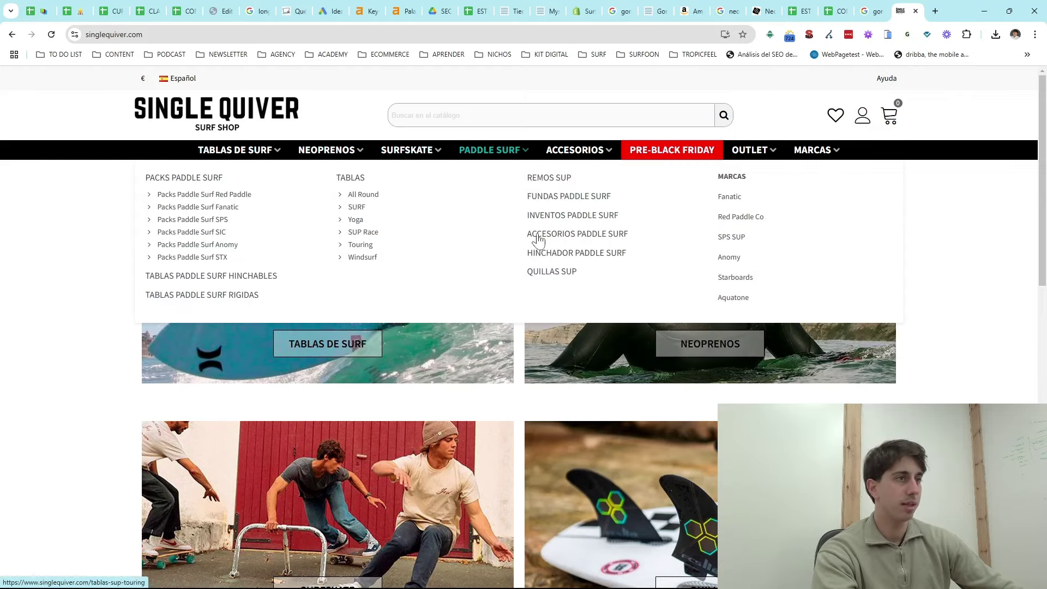
{"action": "mouse_move", "coordinate": [222, 153]}
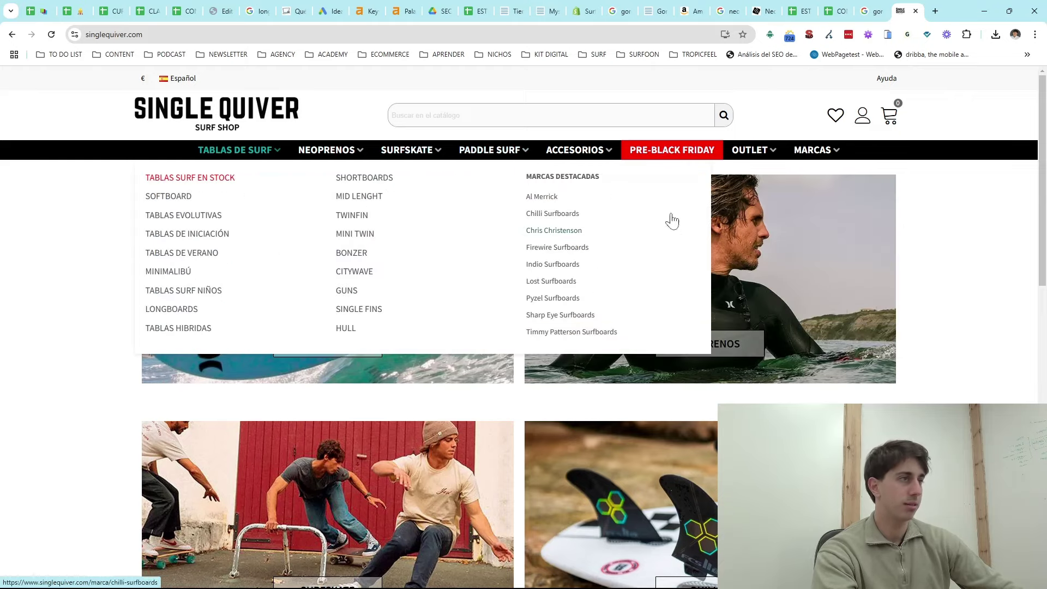
{"action": "mouse_move", "coordinate": [769, 158]}
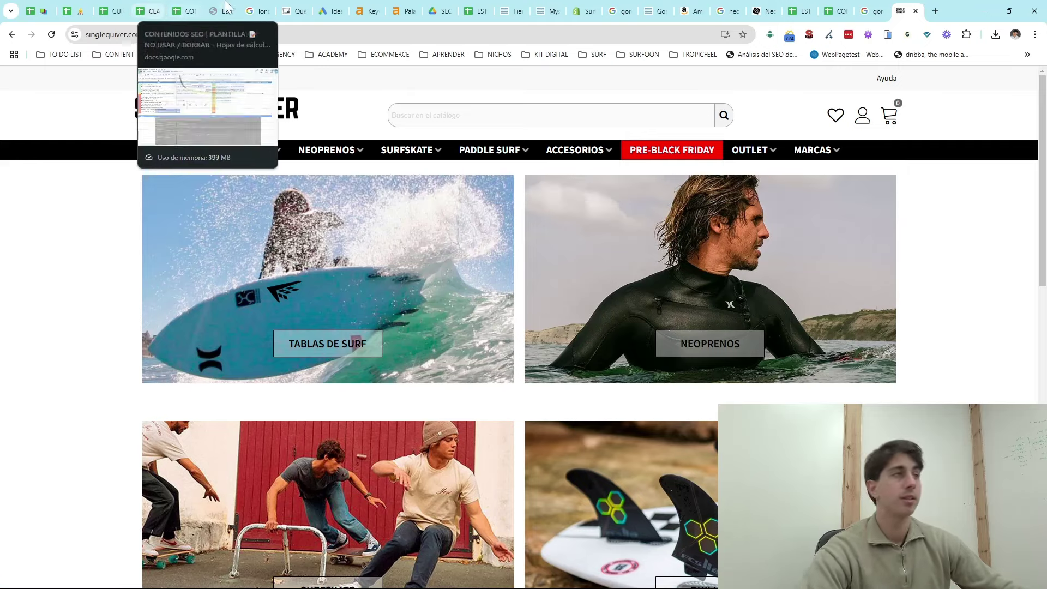
- Insert the SEO map screenshot into the WordPress lesson below "Trasladar al SEO Map"
{"action": "left_click", "coordinate": [808, 11]}
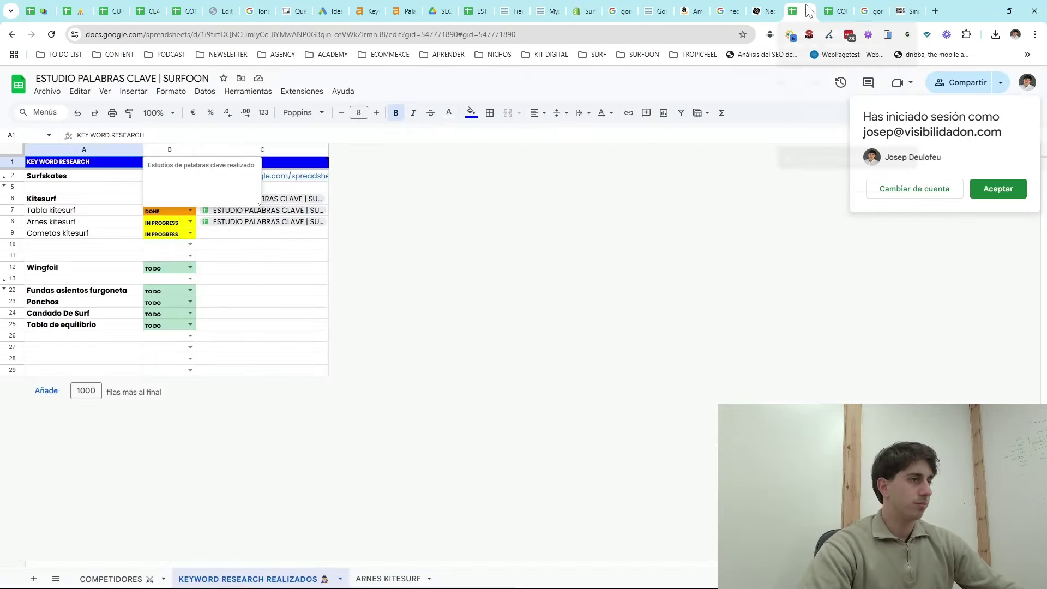
{"action": "left_click", "coordinate": [837, 11]}
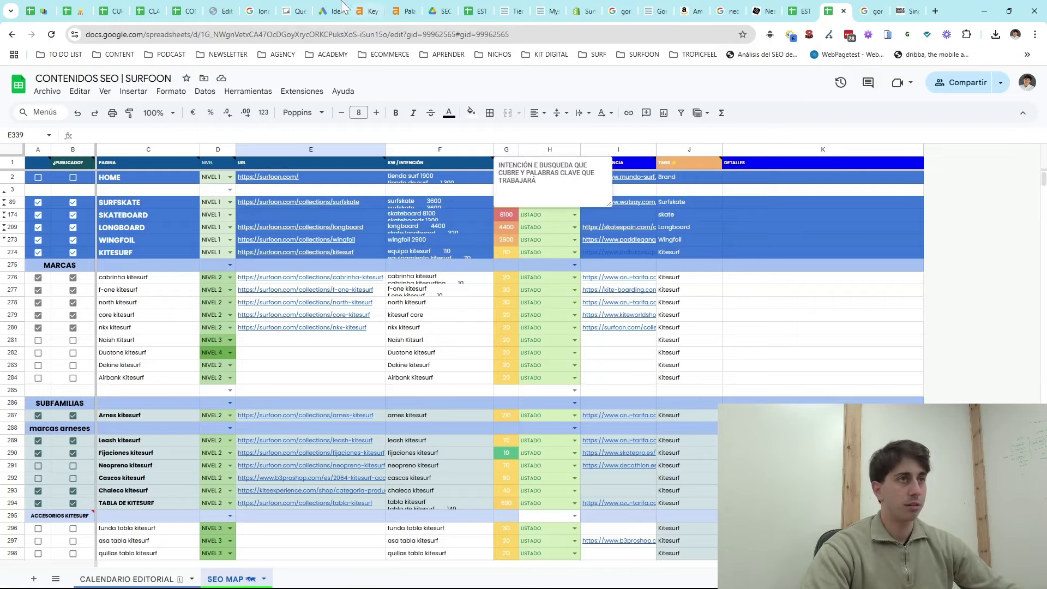
{"action": "left_click", "coordinate": [221, 11]}
{"action": "scroll", "coordinate": [423, 353], "scroll_direction": "down", "scroll_amount": 5}
{"action": "scroll", "coordinate": [426, 349], "scroll_direction": "down", "scroll_amount": 2}
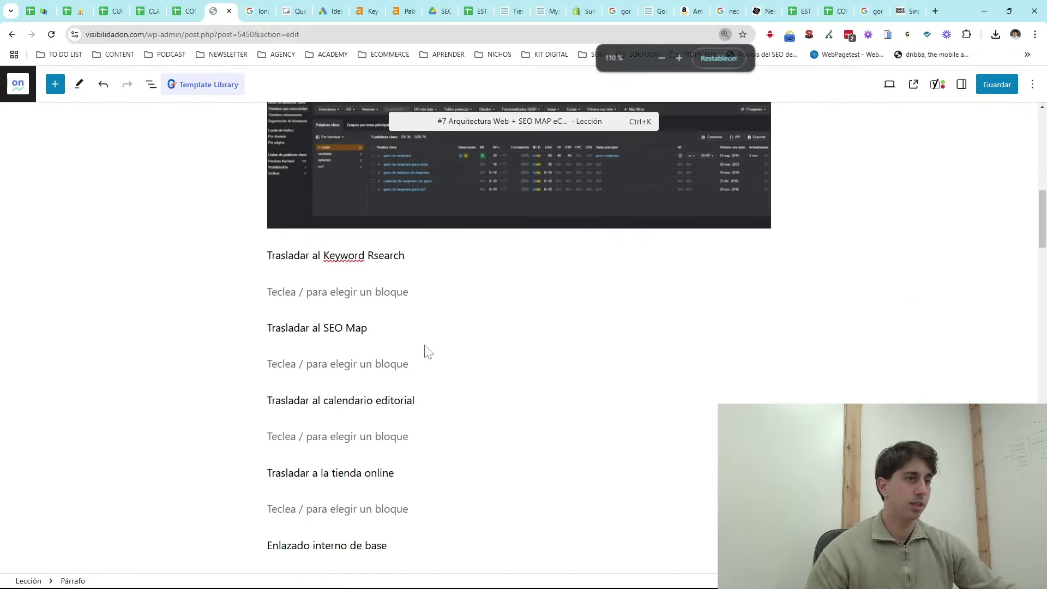
{"action": "key", "text": "ctrl+v"}
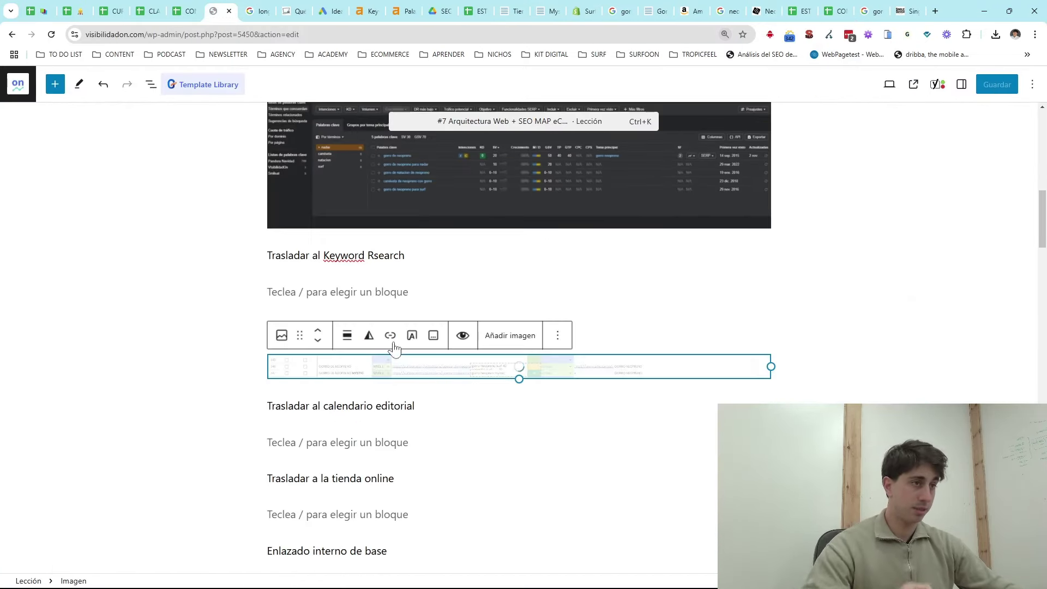
- Take a screenshot of the Ahrefs organic keywords report for Amazon's gorro-surf-neopreno page
{"action": "left_click", "coordinate": [477, 10]}
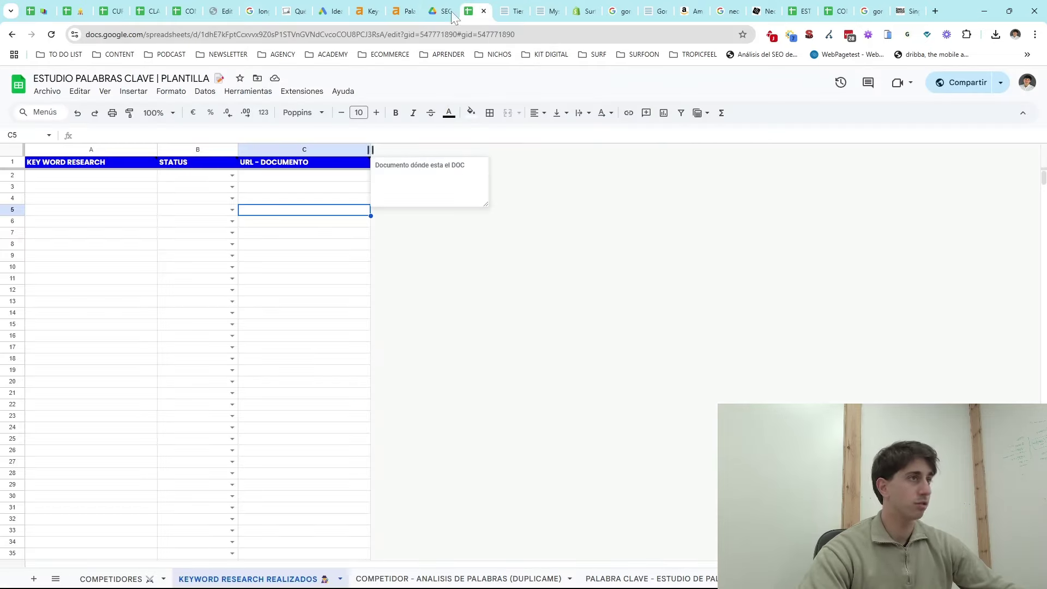
{"action": "left_click", "coordinate": [408, 11]}
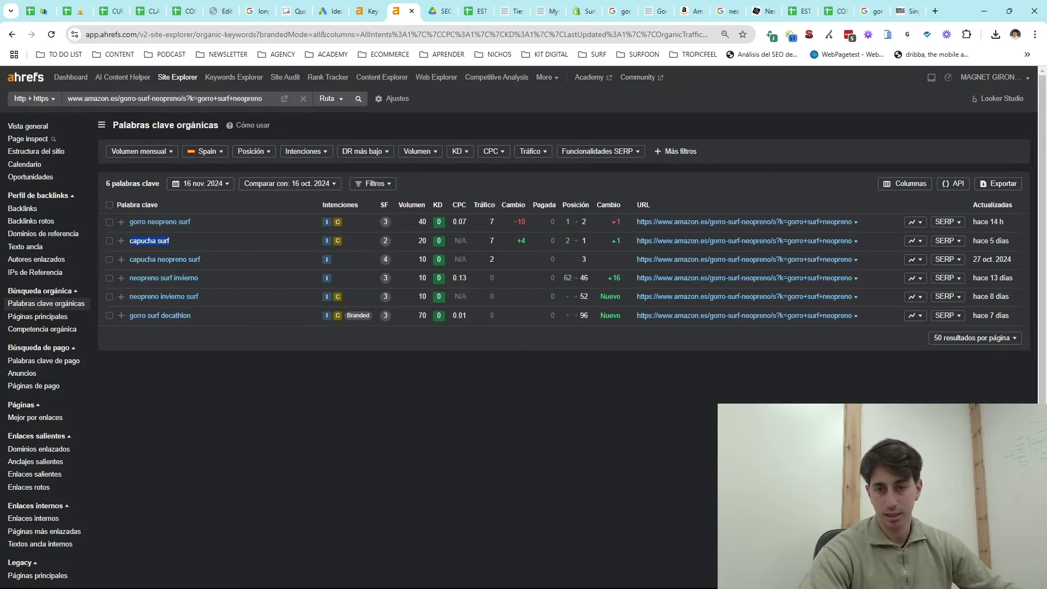
{"action": "key", "text": "alt+Tab"}
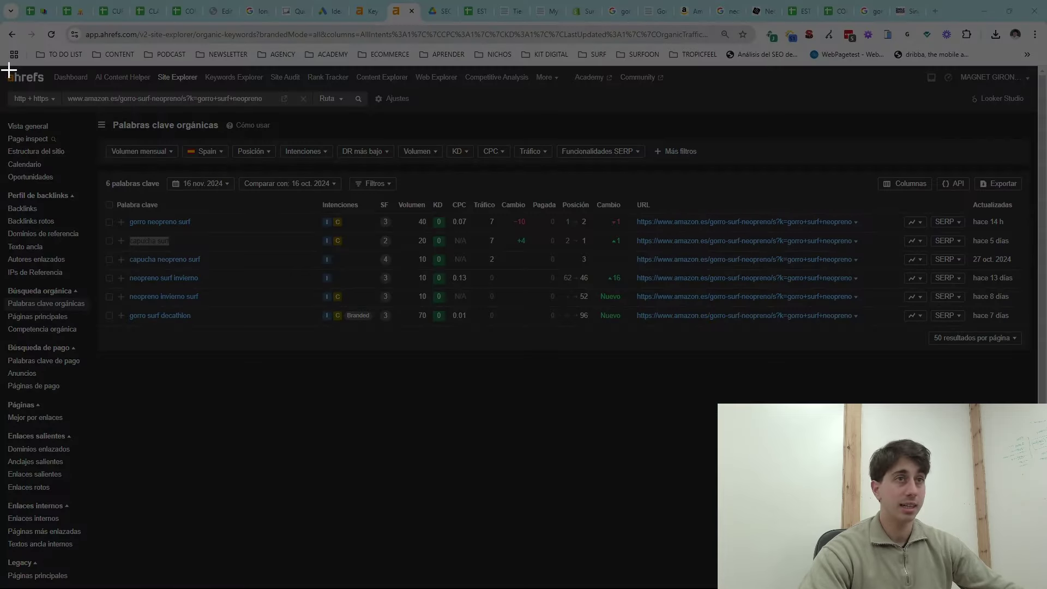
{"action": "left_click_drag", "start_coordinate": [6, 67], "coordinate": [1027, 410]}
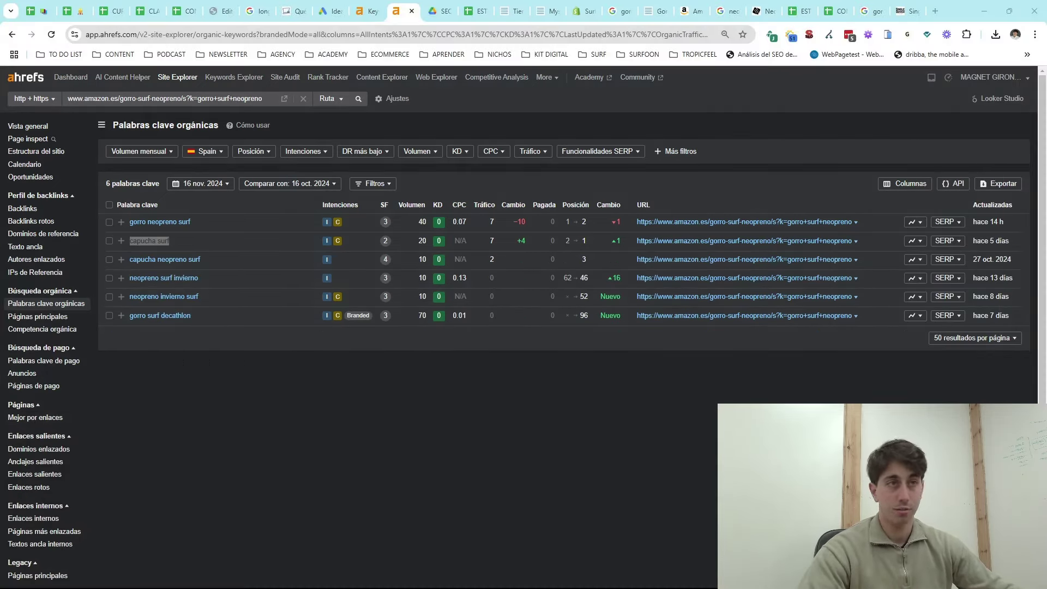
- Insert the Ahrefs screenshot into the WordPress lesson's empty paragraph below "Trasladar al Keyword Rsearch"
{"action": "left_click", "coordinate": [476, 12]}
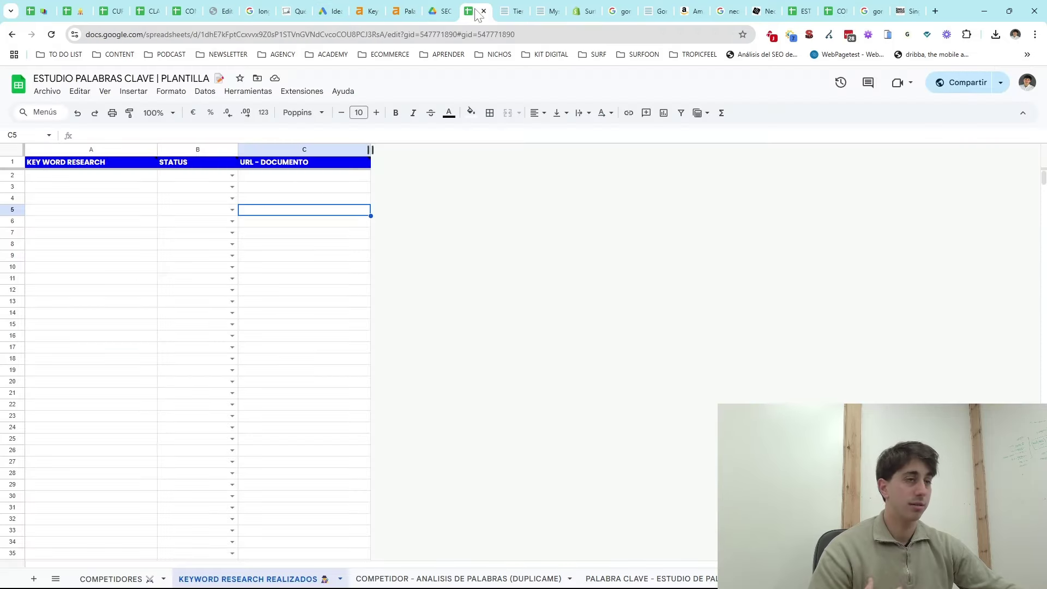
{"action": "left_click", "coordinate": [443, 12]}
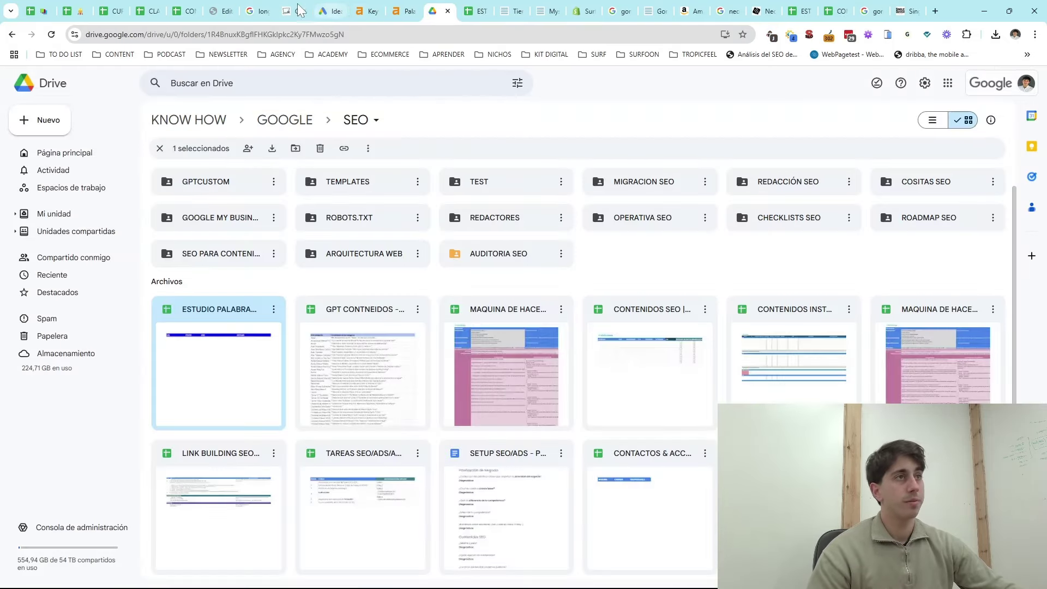
{"action": "left_click", "coordinate": [217, 13]}
{"action": "left_click", "coordinate": [305, 291]}
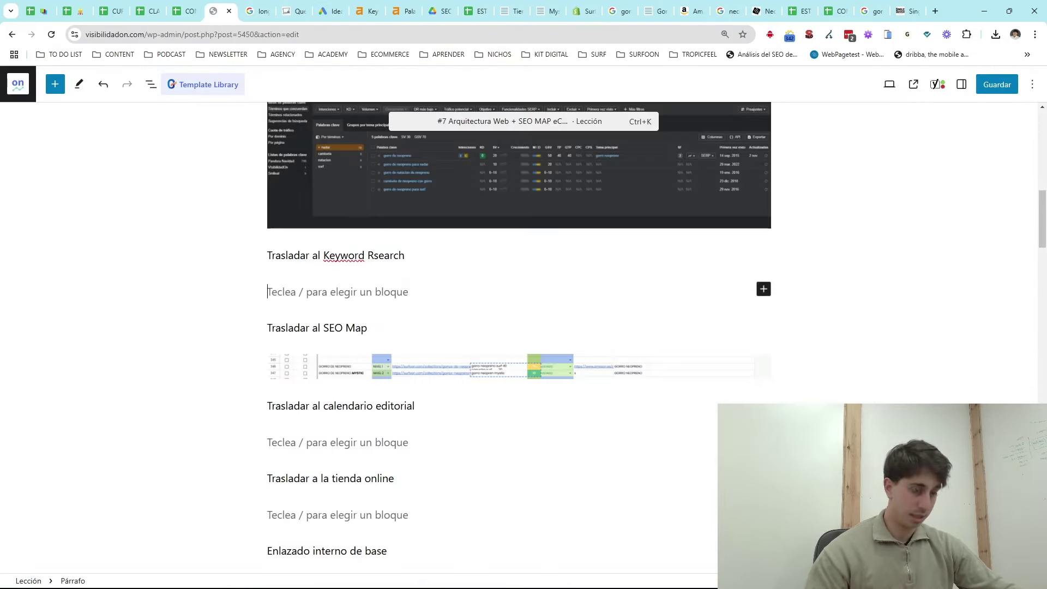
{"action": "key", "text": "ctrl+v"}
- Place the cursor in the lesson's empty paragraph below "Trasladar al calendario editorial" and switch to the CONTENIDOS SEO | SURFOON spreadsheet's SEO map
{"action": "scroll", "coordinate": [312, 316], "scroll_direction": "down", "scroll_amount": 5}
{"action": "left_click", "coordinate": [305, 318]}
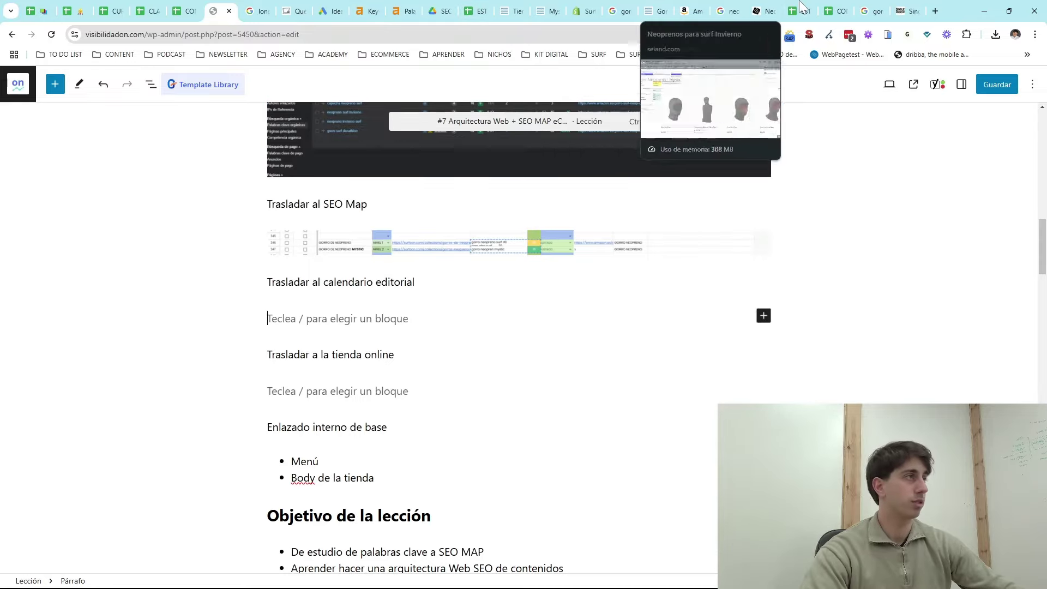
{"action": "left_click", "coordinate": [836, 11]}
{"action": "scroll", "coordinate": [306, 433], "scroll_direction": "down", "scroll_amount": 15}
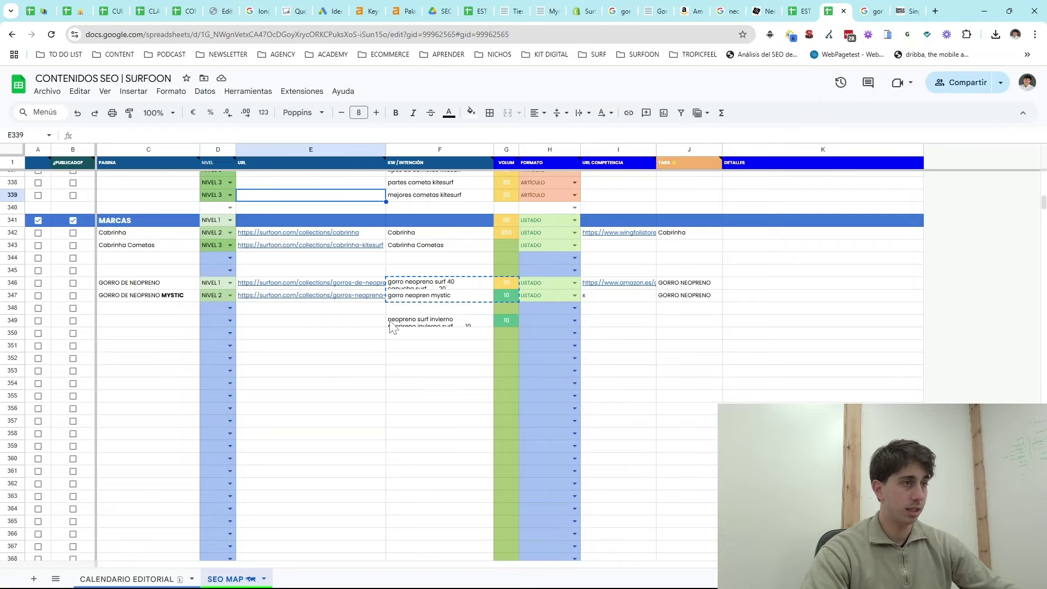
- Copy the keyword "neopreno surf invierno" from cell F349 and search for it on Google in a new browser tab
{"action": "double_click", "coordinate": [391, 325]}
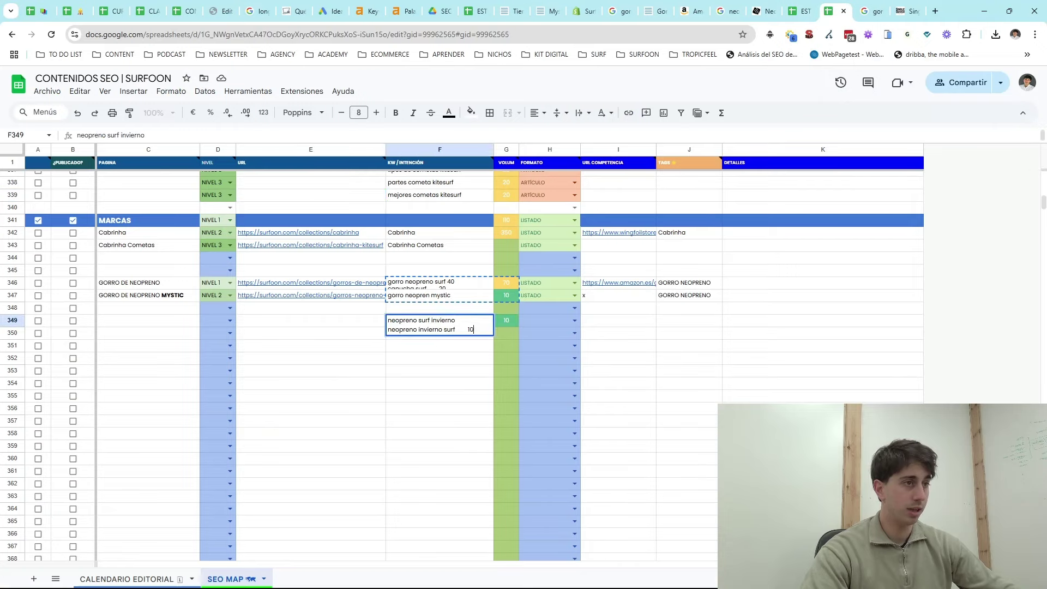
{"action": "key", "text": "ctrl+shift+Left"}
{"action": "key", "text": "ctrl+shift+Left"}
{"action": "key", "text": "ctrl+shift+Left"}
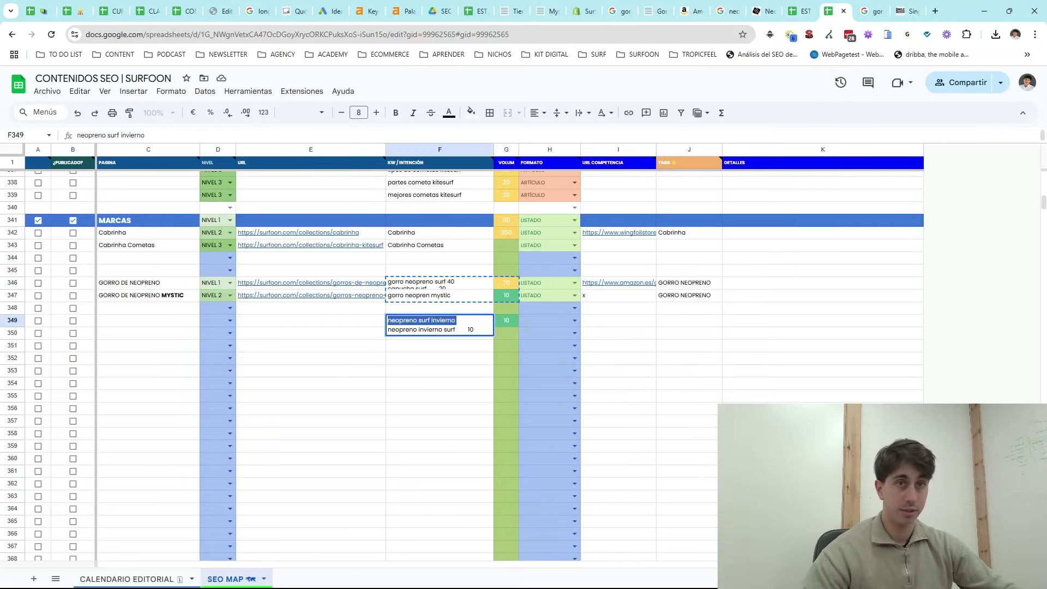
{"action": "key", "text": "ctrl+c"}
{"action": "left_click", "coordinate": [932, 12]}
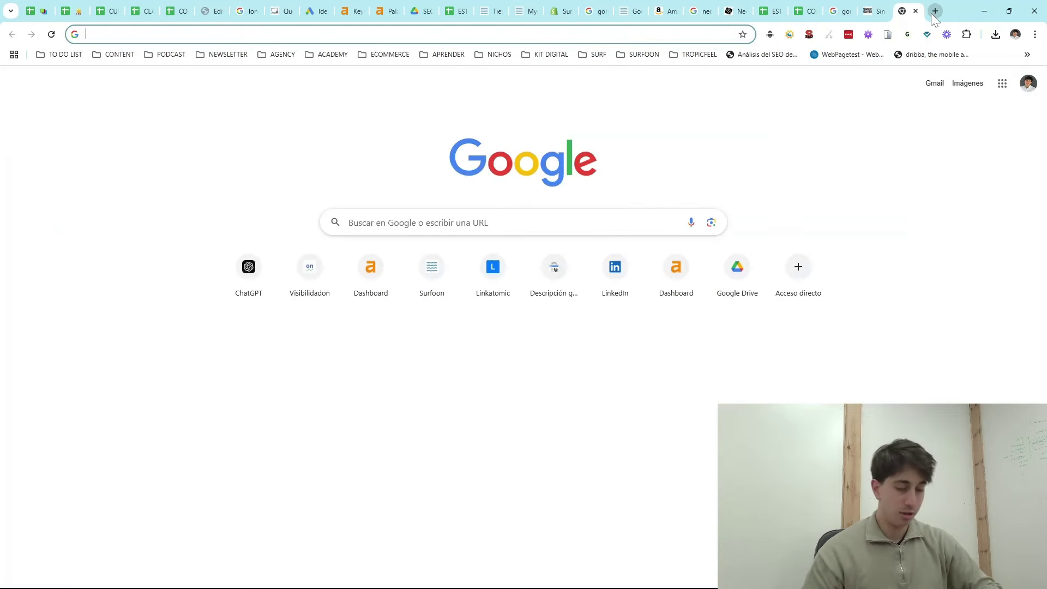
{"action": "key", "text": "ctrl+v"}
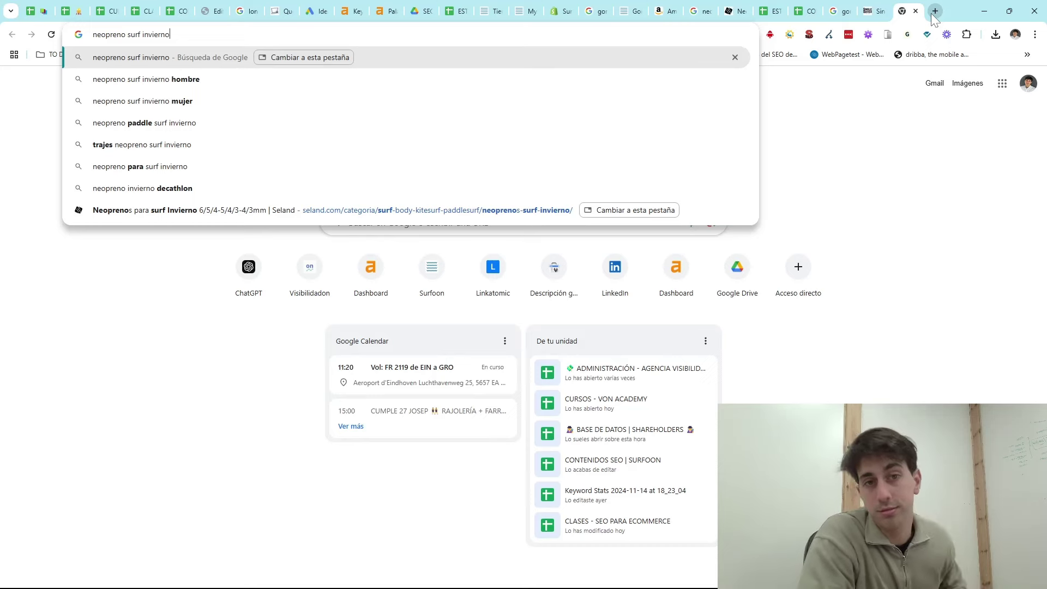
{"action": "key", "text": "Return"}
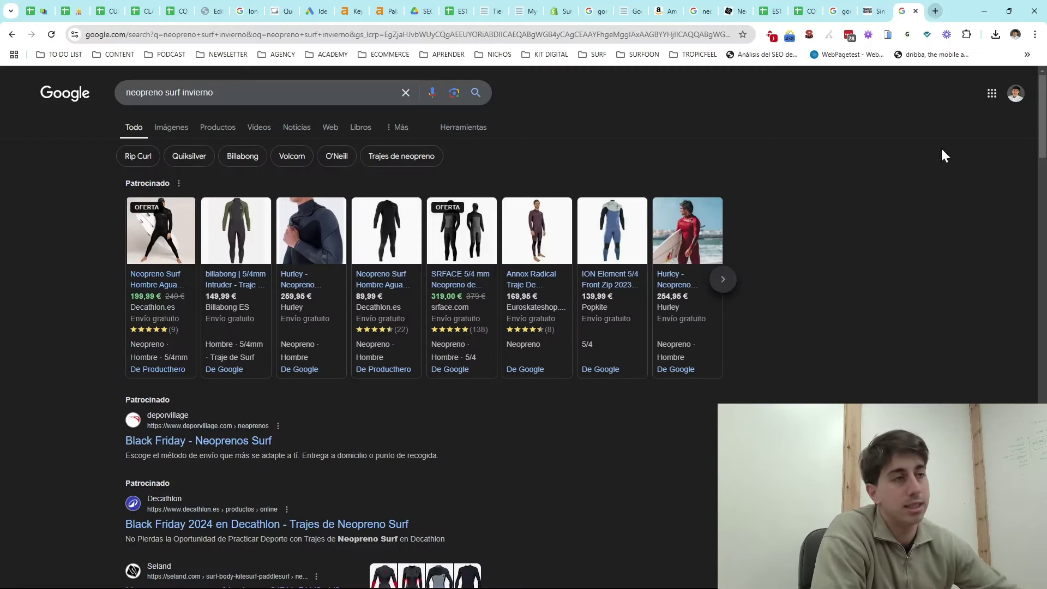
- Expand and copy the related question "¿Qué neopreno usar en invierno?" and look it up in Ahrefs Keywords Explorer for Spain
{"action": "scroll", "coordinate": [167, 315], "scroll_direction": "down", "scroll_amount": 7}
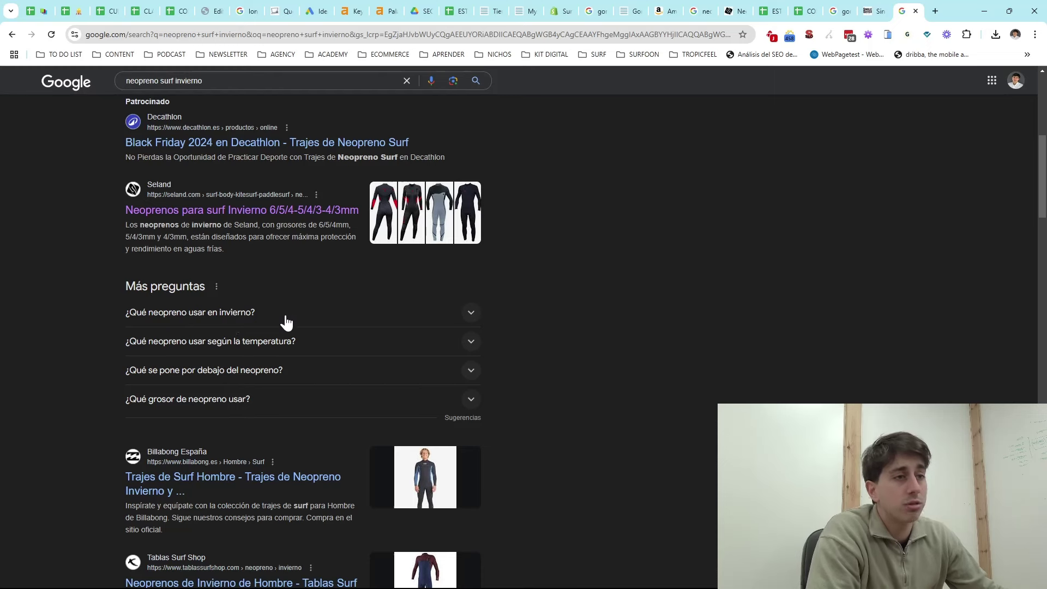
{"action": "left_click", "coordinate": [285, 320]}
{"action": "left_click_drag", "start_coordinate": [109, 315], "coordinate": [260, 317]}
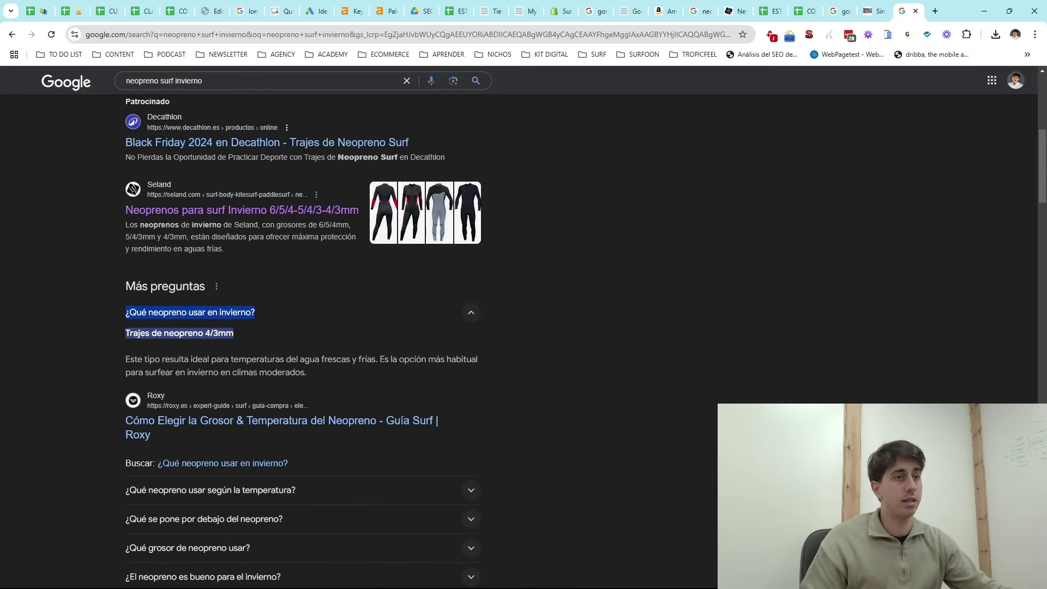
{"action": "left_click", "coordinate": [386, 12]}
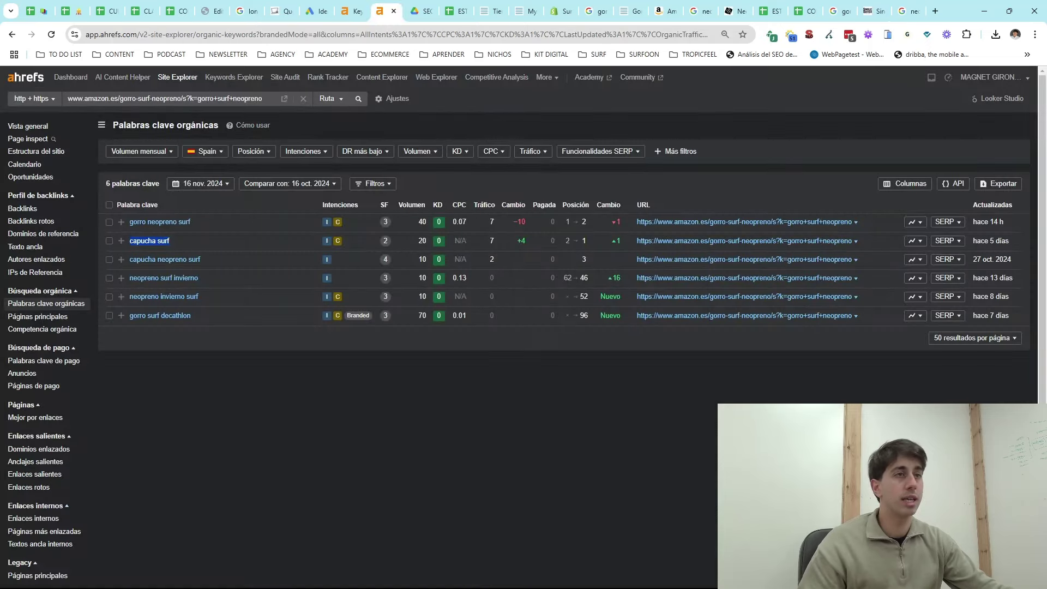
{"action": "left_click", "coordinate": [342, 18]}
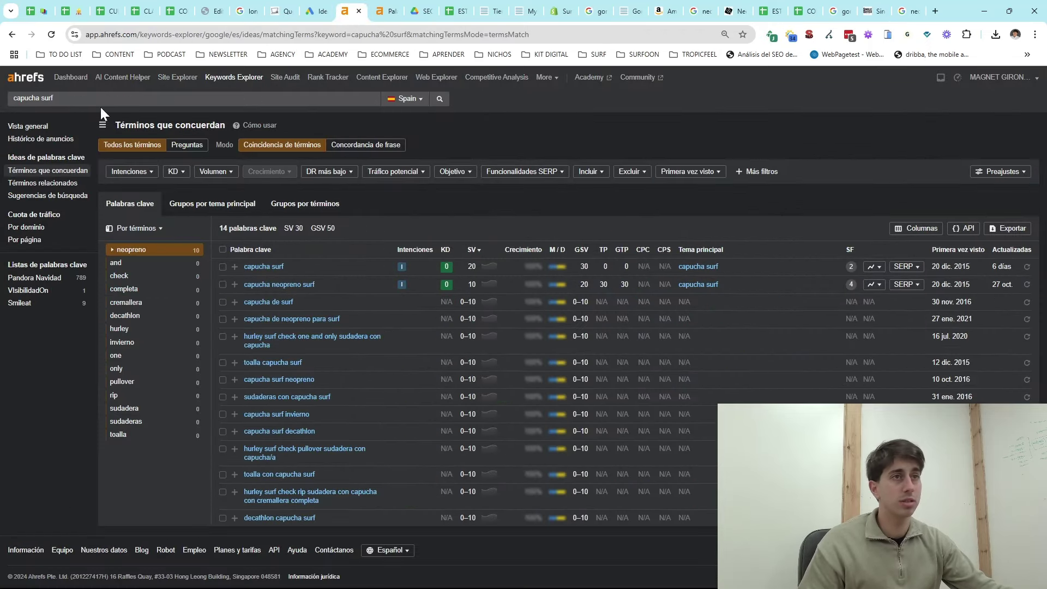
{"action": "key", "text": "ctrl+v"}
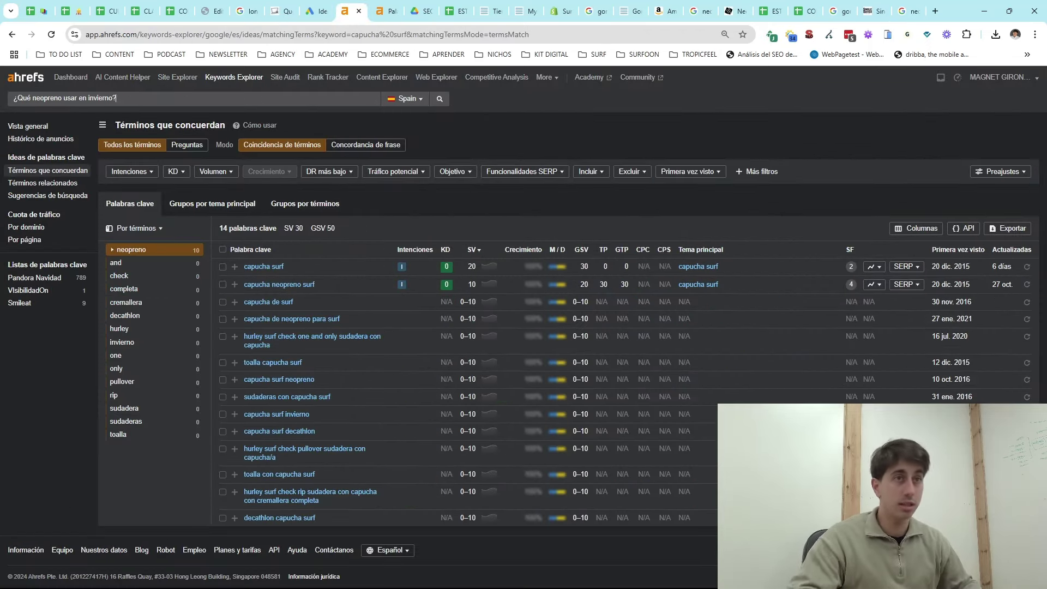
{"action": "key", "text": "Return"}
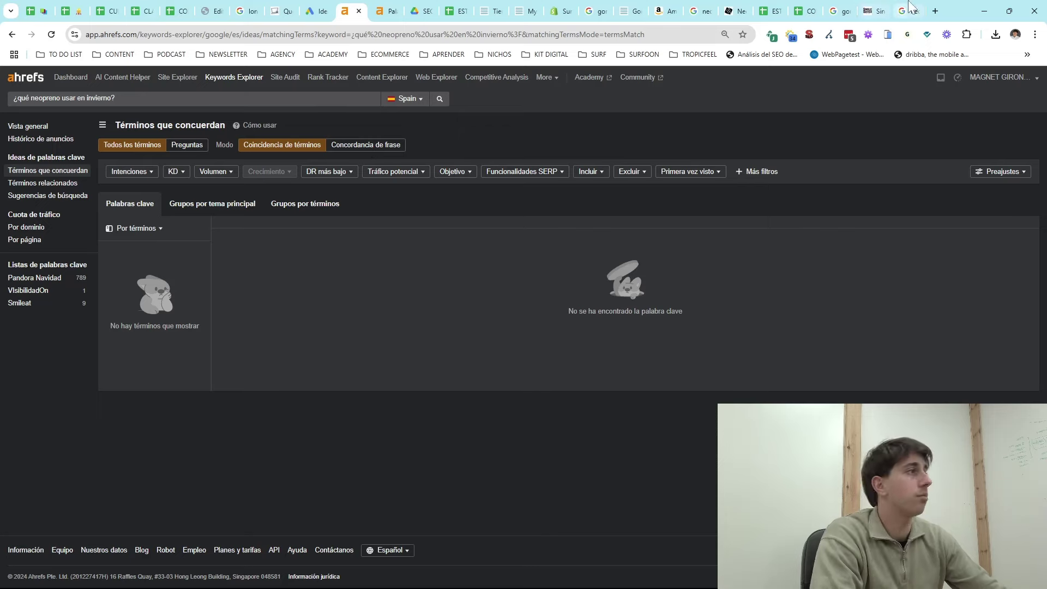
- Replace the Google query with "¿Qué neopreno usar en invierno?" and run the search
{"action": "left_click", "coordinate": [908, 11]}
{"action": "left_click", "coordinate": [245, 81]}
{"action": "key", "text": "ctrl+a"}
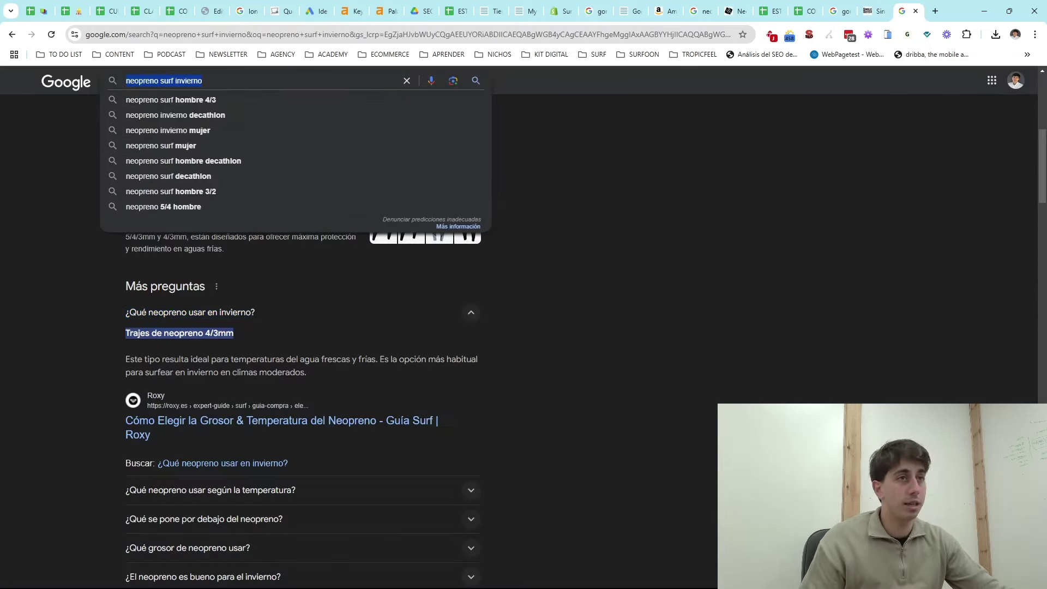
{"action": "key", "text": "ctrl+v"}
{"action": "key", "text": "Return"}
- Copy the link of Roxy's wetsuit thickness and temperature guide and enter it in Ahrefs Site Explorer
{"action": "scroll", "coordinate": [277, 343], "scroll_direction": "down", "scroll_amount": 4}
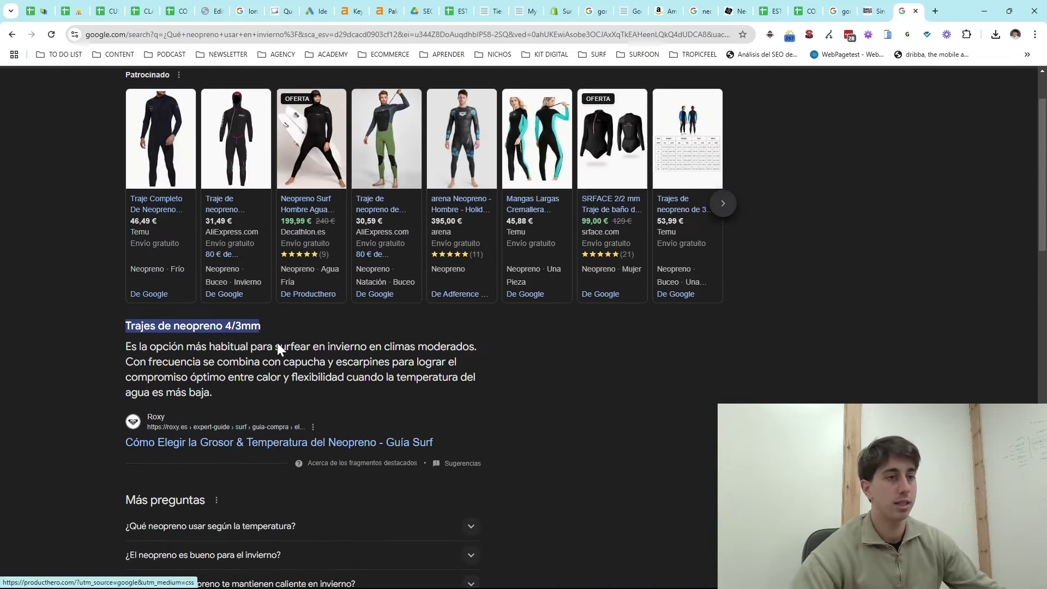
{"action": "right_click", "coordinate": [210, 304]}
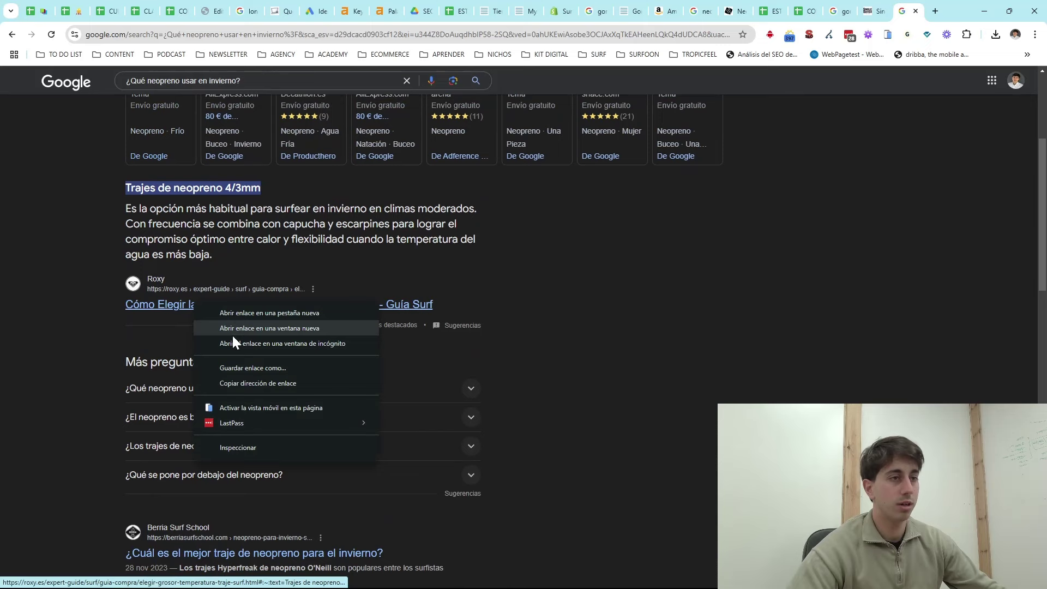
{"action": "left_click", "coordinate": [243, 381]}
{"action": "left_click", "coordinate": [386, 11]}
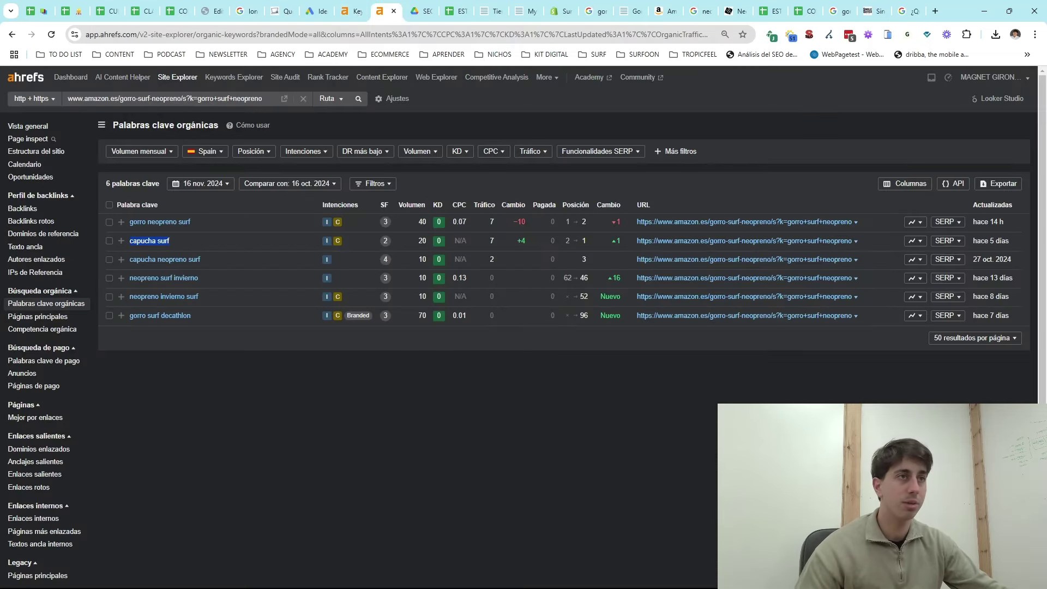
{"action": "left_click", "coordinate": [164, 98]}
{"action": "key", "text": "ctrl+v"}
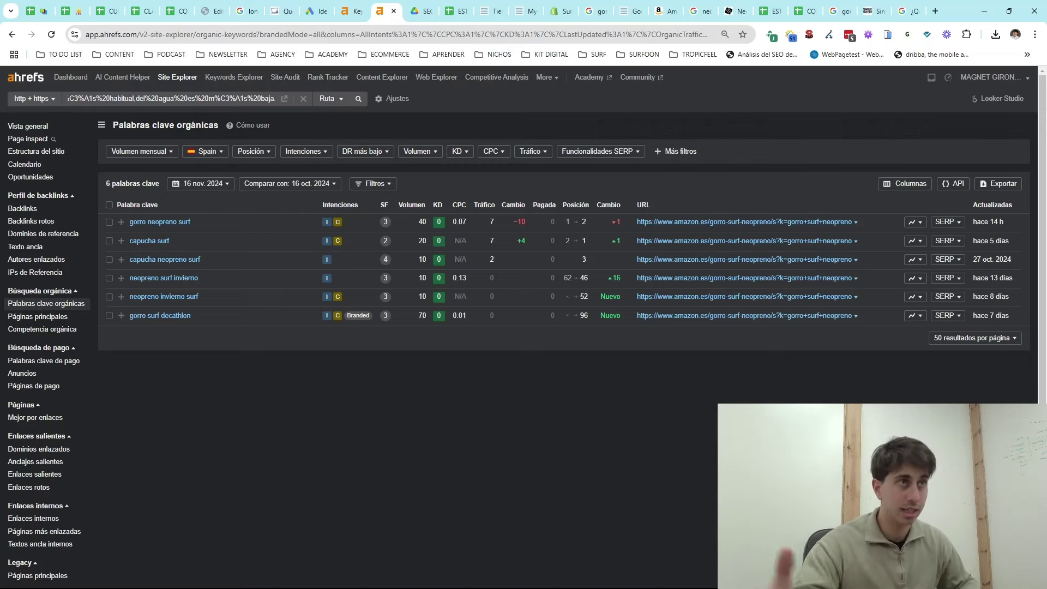
- Copy the link of Berria Surf School's winter wetsuit article and check its organic keywords and their intents in Ahrefs Site Explorer
{"action": "left_click", "coordinate": [908, 11]}
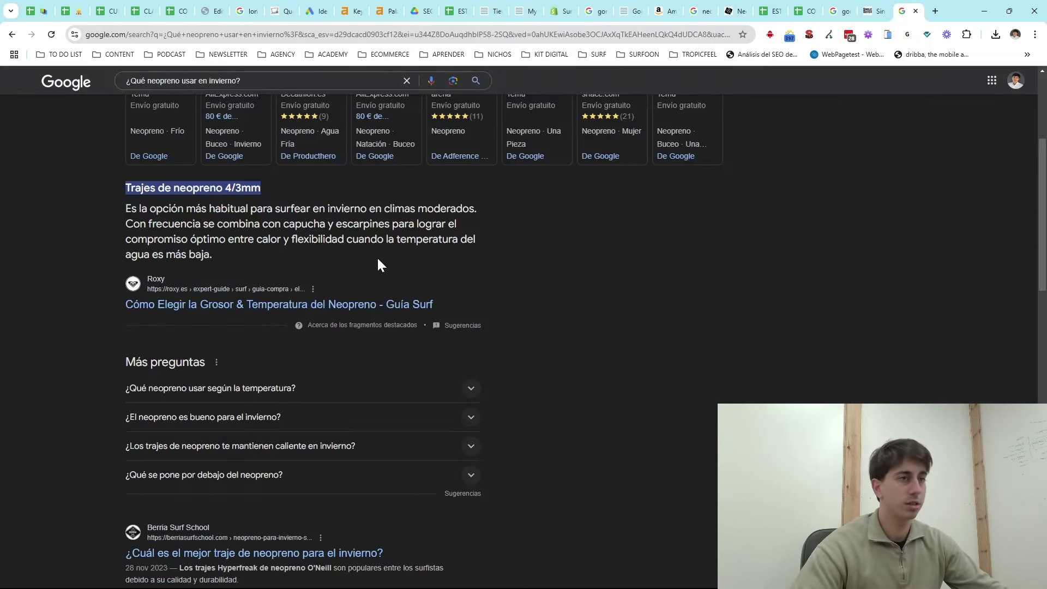
{"action": "scroll", "coordinate": [289, 313], "scroll_direction": "down", "scroll_amount": 5}
{"action": "right_click", "coordinate": [221, 227]}
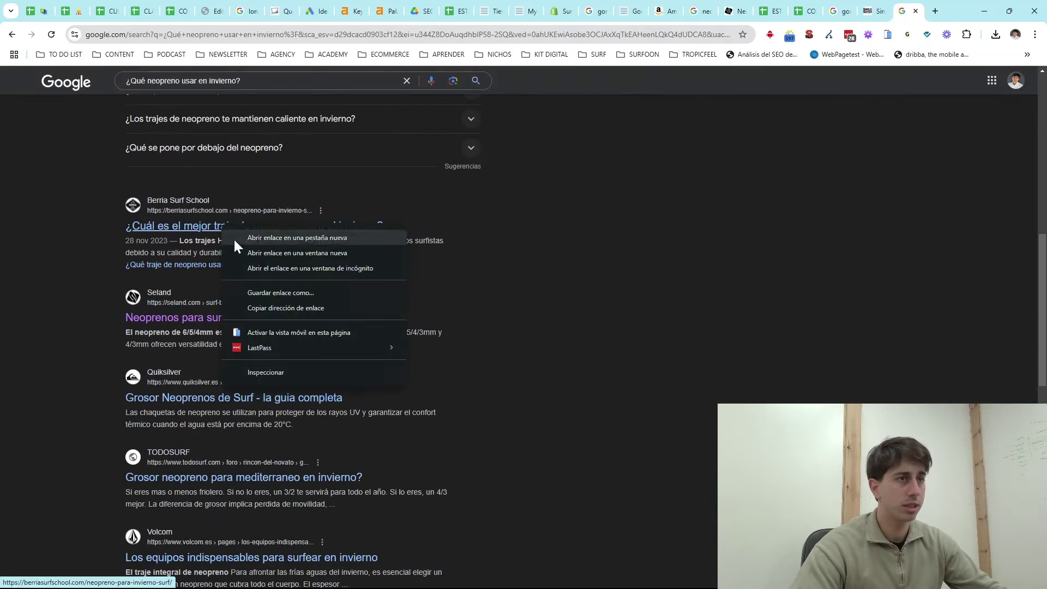
{"action": "left_click", "coordinate": [283, 308]}
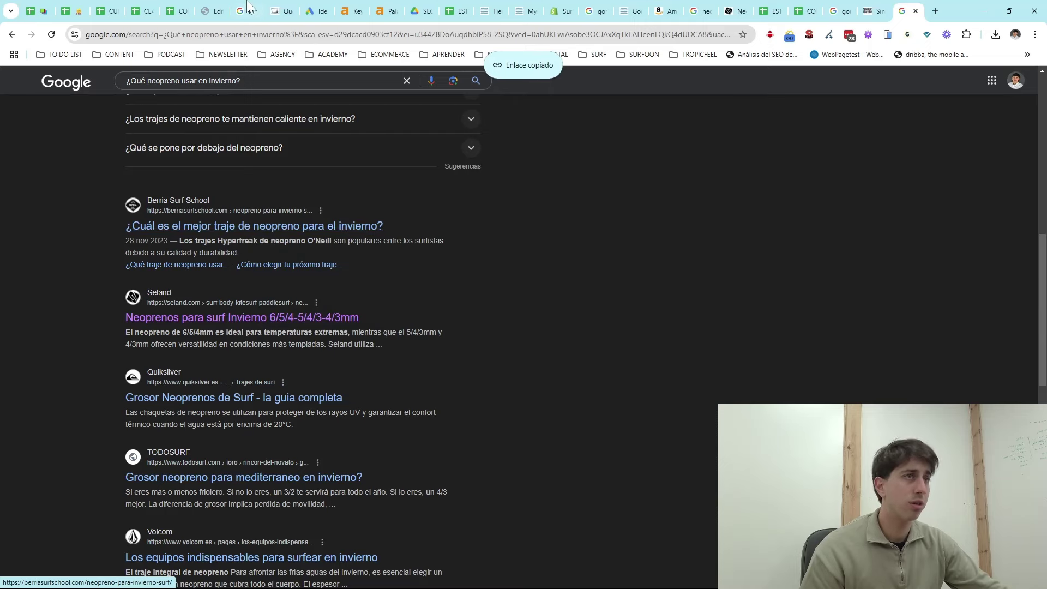
{"action": "left_click", "coordinate": [310, 11]}
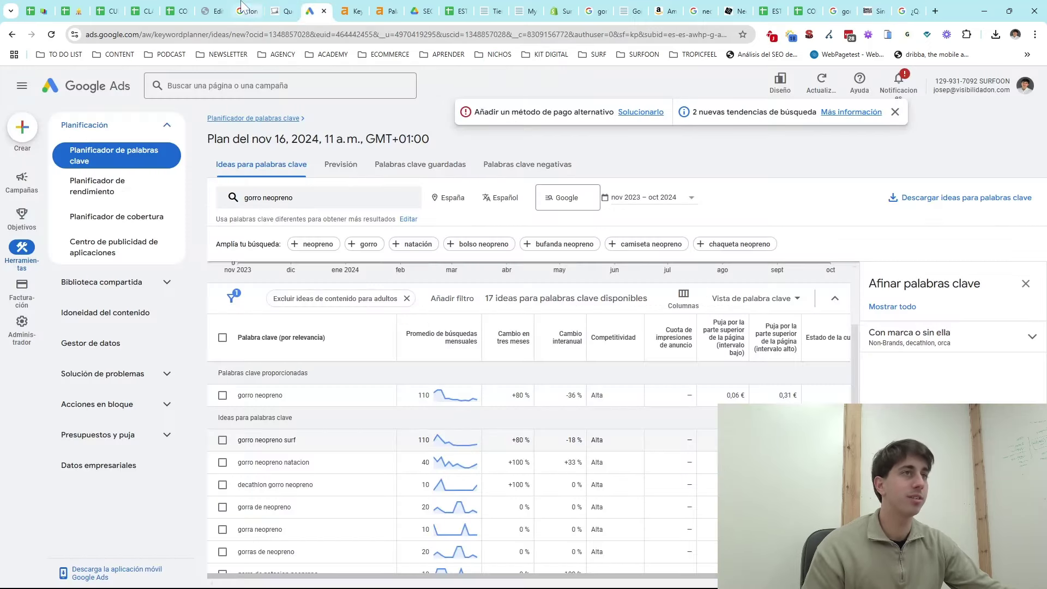
{"action": "left_click", "coordinate": [220, 10]}
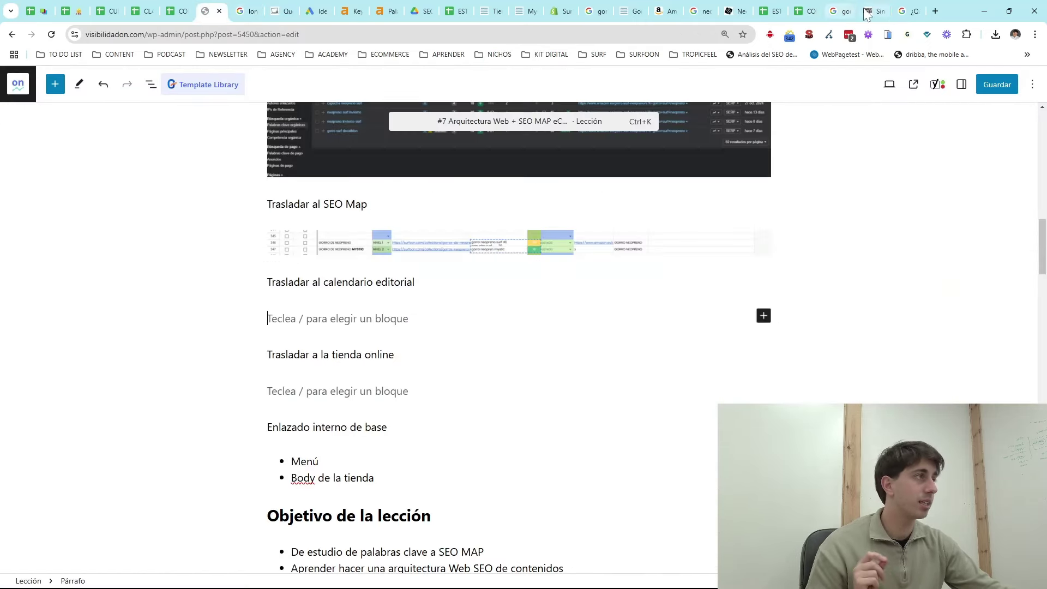
{"action": "left_click", "coordinate": [386, 11]}
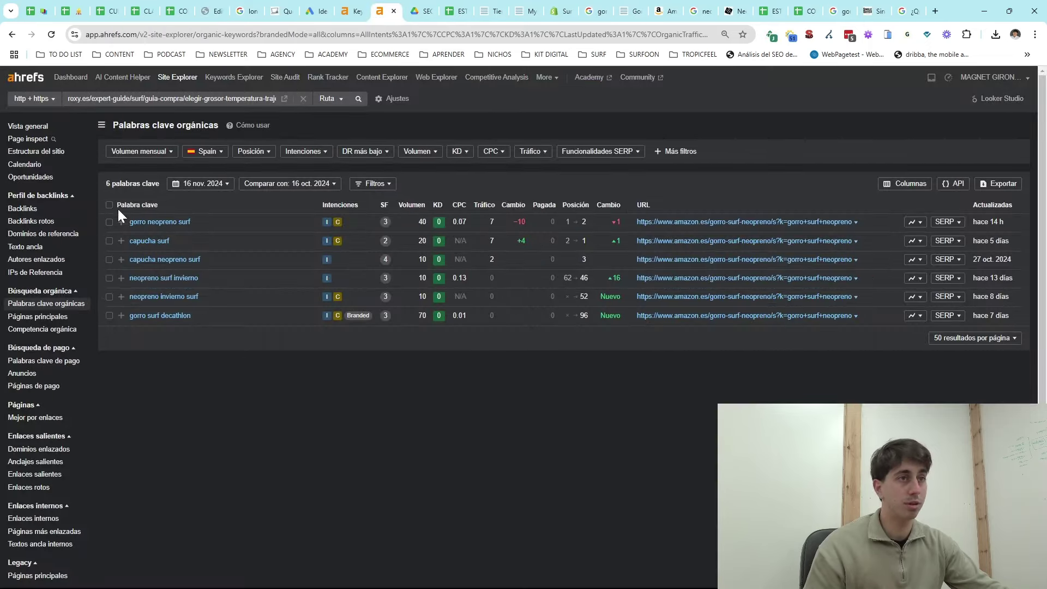
{"action": "key", "text": "ctrl+a"}
{"action": "key", "text": "ctrl+v"}
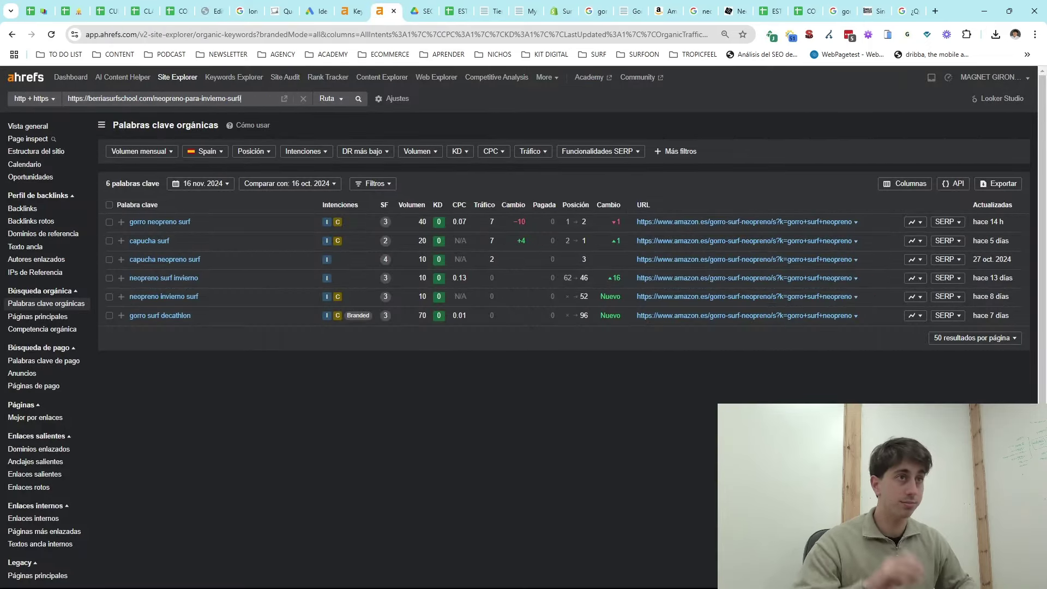
{"action": "key", "text": "Return"}
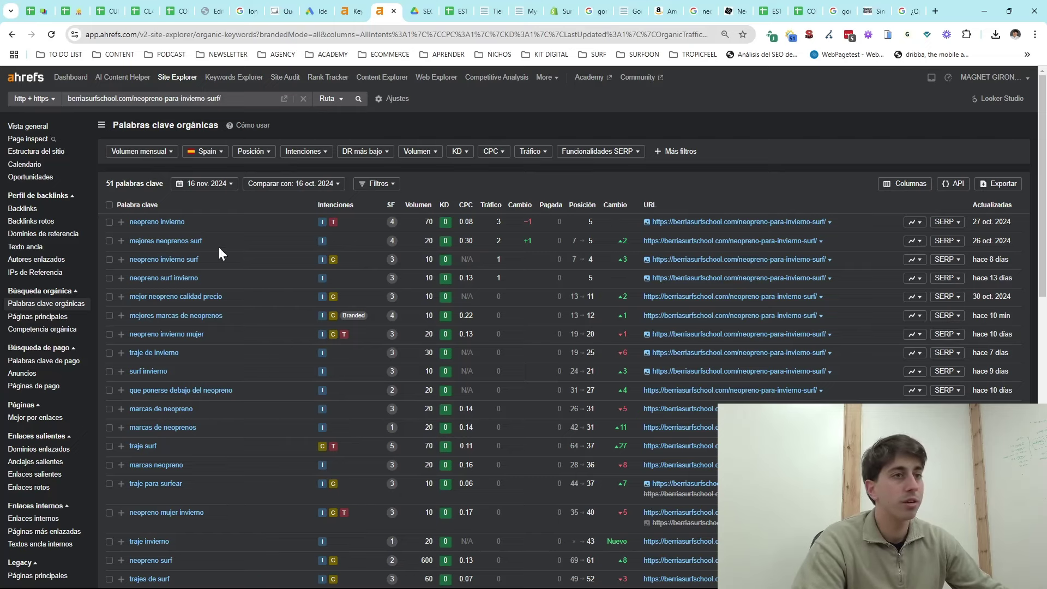
{"action": "mouse_move", "coordinate": [325, 223]}
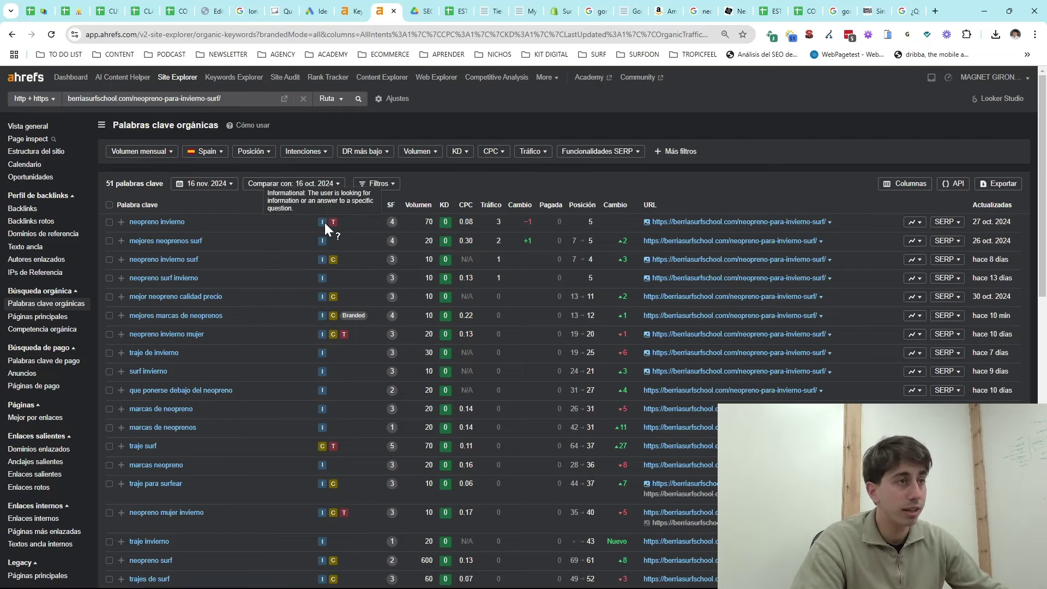
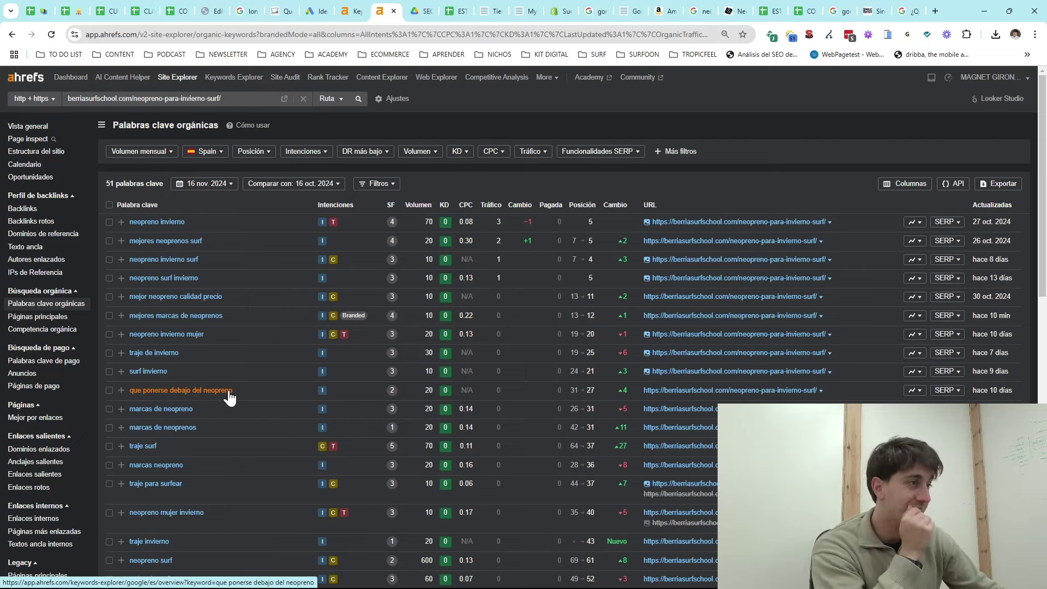
- Copy the keyword "que ponerse debajo del neopreno" from the Ahrefs report and search for it on Google in a new browser tab
{"action": "left_click_drag", "start_coordinate": [238, 388], "coordinate": [136, 390]}
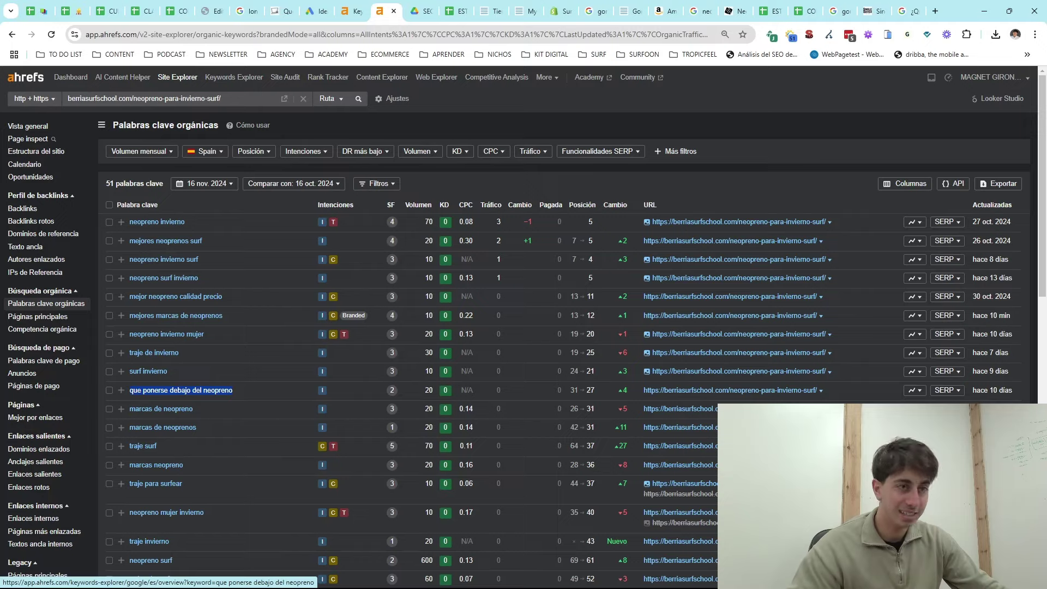
{"action": "key", "text": "ctrl+c"}
{"action": "left_click", "coordinate": [934, 11]}
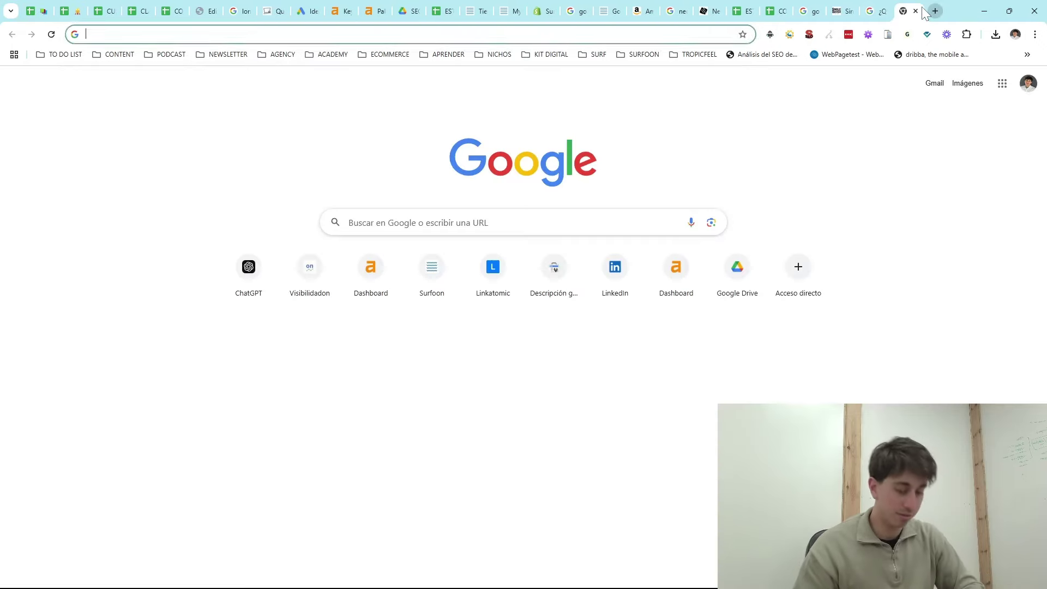
{"action": "key", "text": "ctrl+v"}
{"action": "key", "text": "Return"}
{"action": "scroll", "coordinate": [568, 257], "scroll_direction": "down", "scroll_amount": 10}
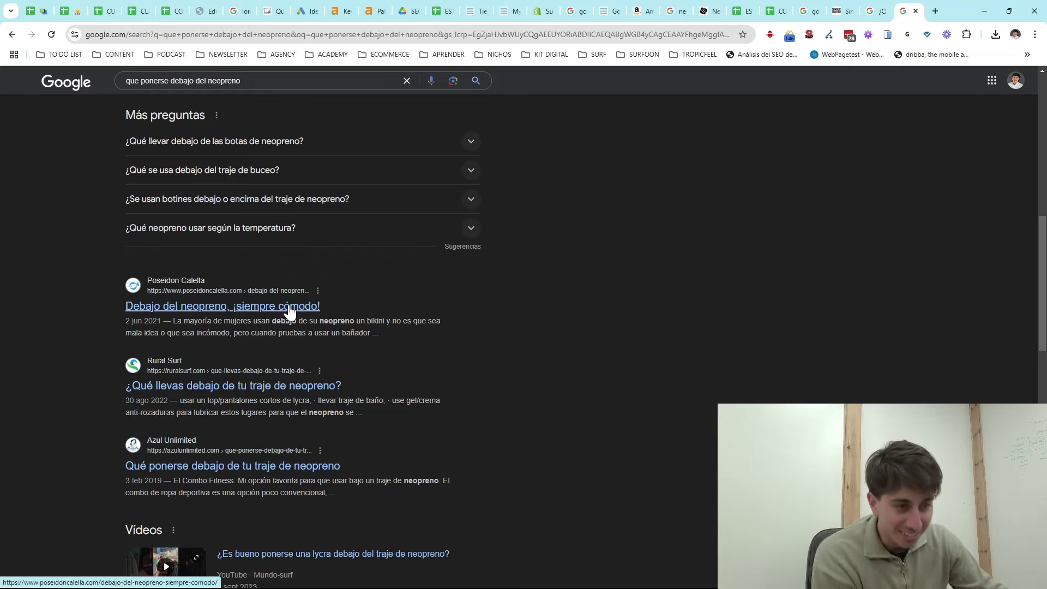
- Open Poseidon Calella's "Debajo del neopreno, ¡siempre cómodo!" article in a new browser tab
{"action": "right_click", "coordinate": [288, 306]}
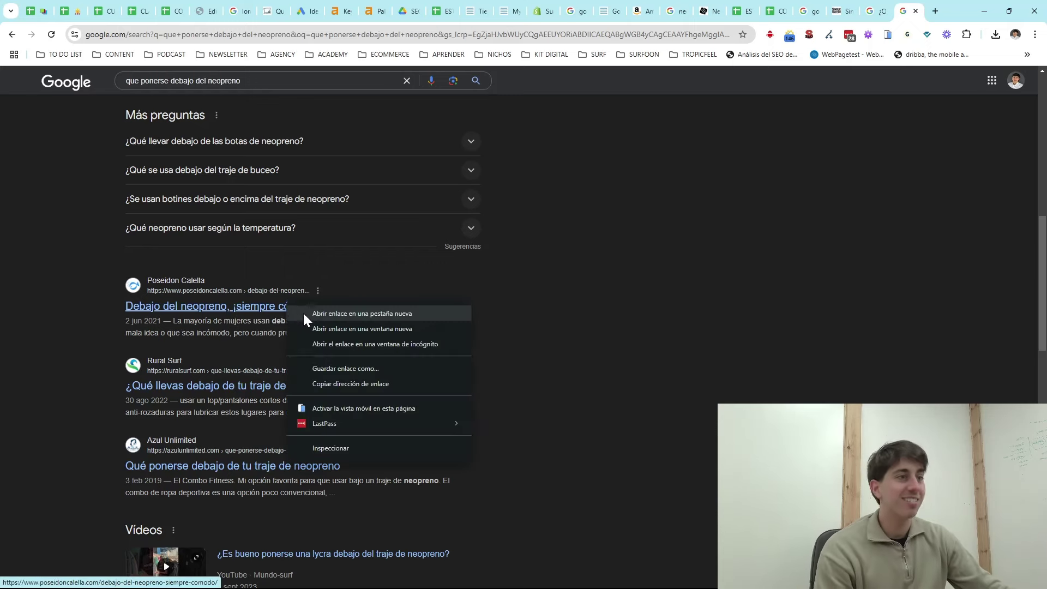
{"action": "left_click", "coordinate": [303, 312]}
{"action": "key", "text": "ctrl+Tab"}
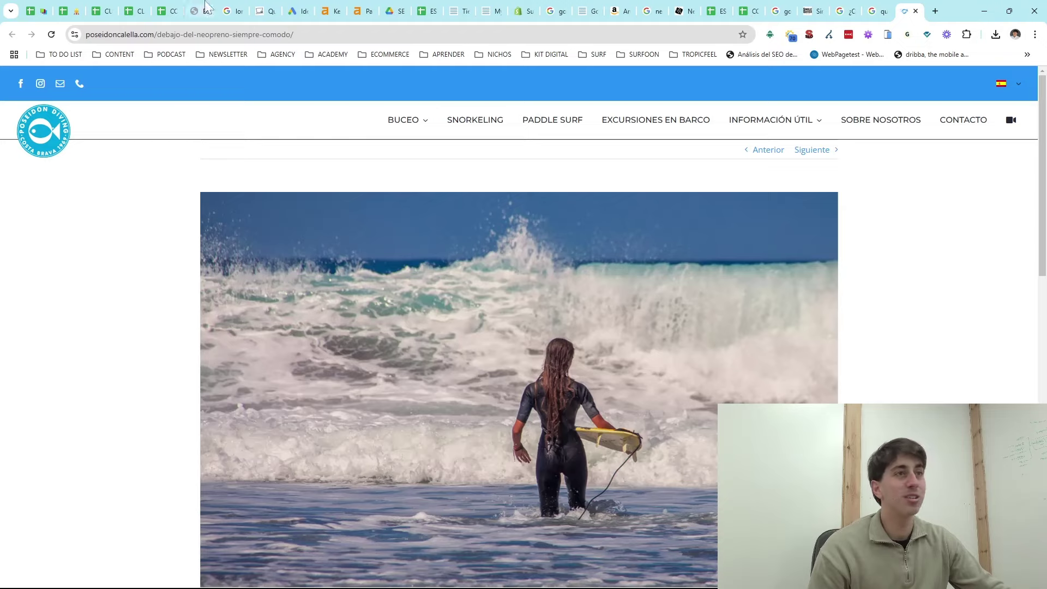
- Add the keyword "que ponerse debajo del neopreno" to cell F351 of the SEO map in the CONTENIDOS SEO | SURFOON spreadsheet
{"action": "left_click", "coordinate": [746, 16]}
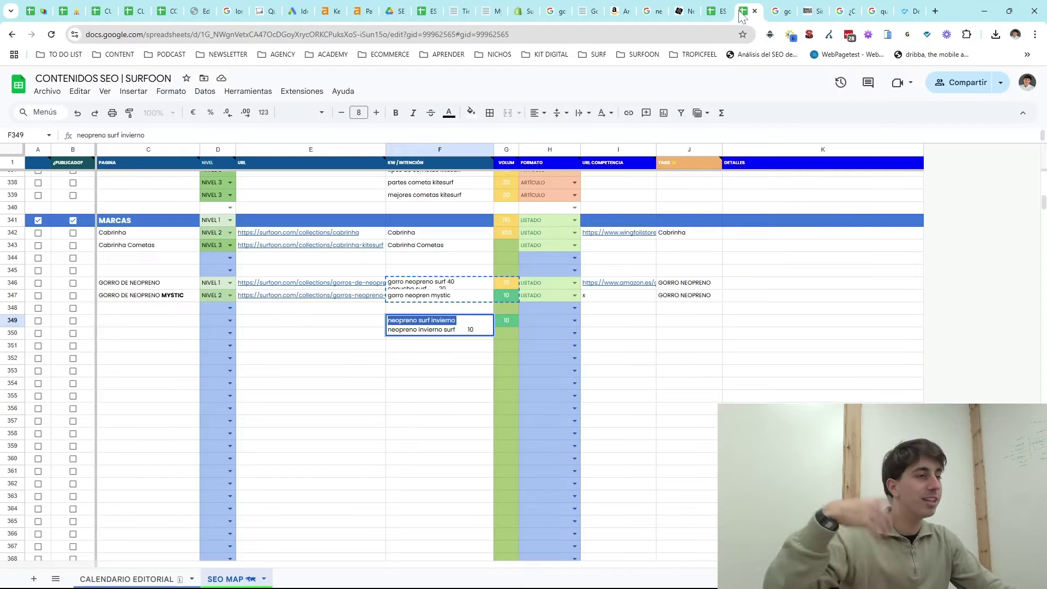
{"action": "left_click", "coordinate": [423, 346]}
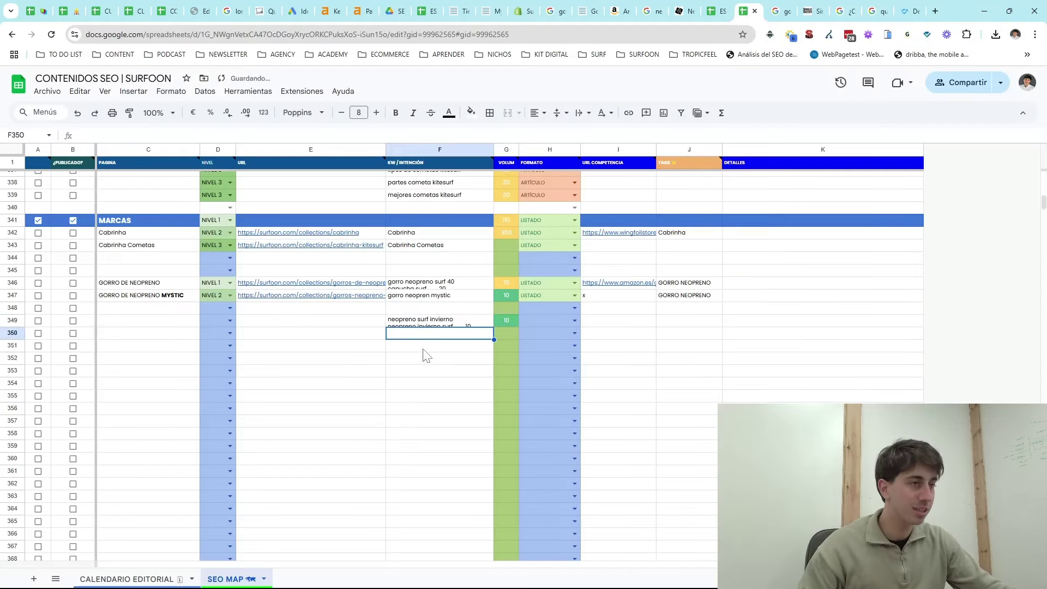
{"action": "key", "text": "ctrl+v"}
- Copy the query "¿Qué neopreno usar en invierno?" from the Google search and paste it into cell F352 of the SEO map
{"action": "left_click", "coordinate": [416, 357]}
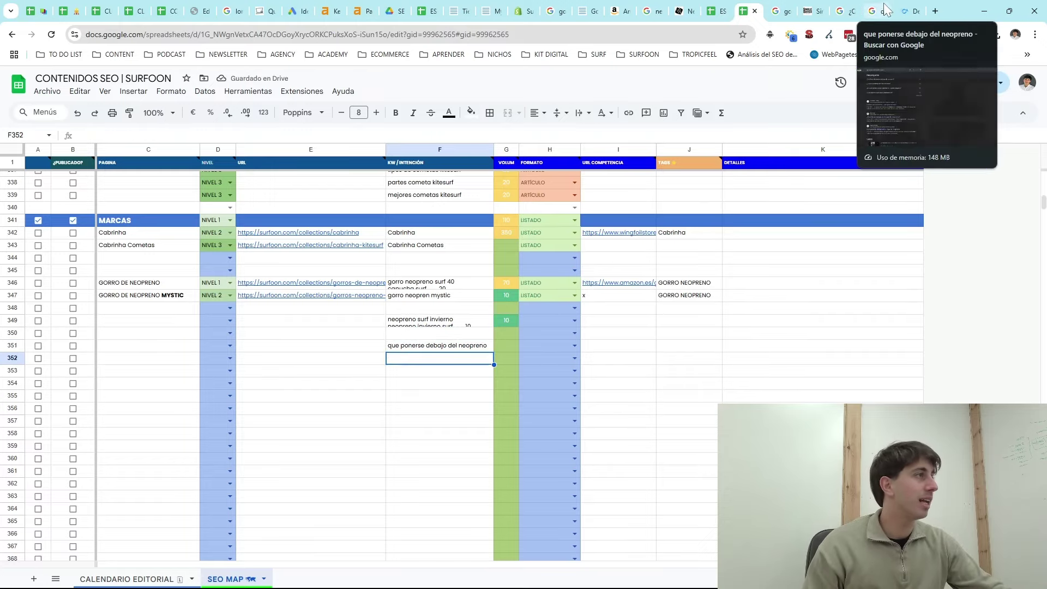
{"action": "left_click", "coordinate": [867, 11]}
{"action": "left_click", "coordinate": [845, 11]}
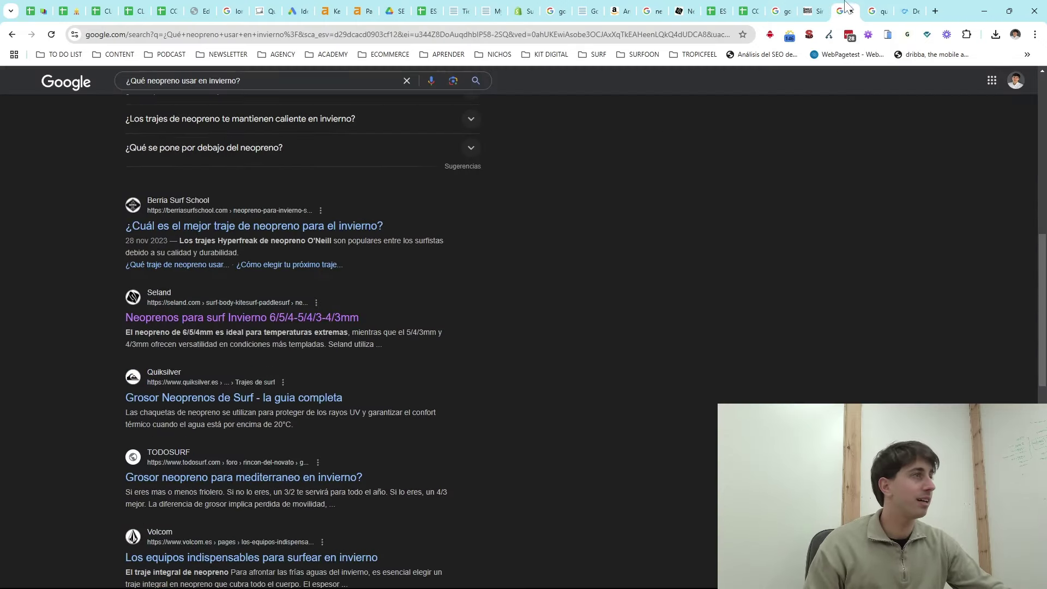
{"action": "left_click", "coordinate": [164, 81]}
{"action": "triple_click", "coordinate": [165, 81]}
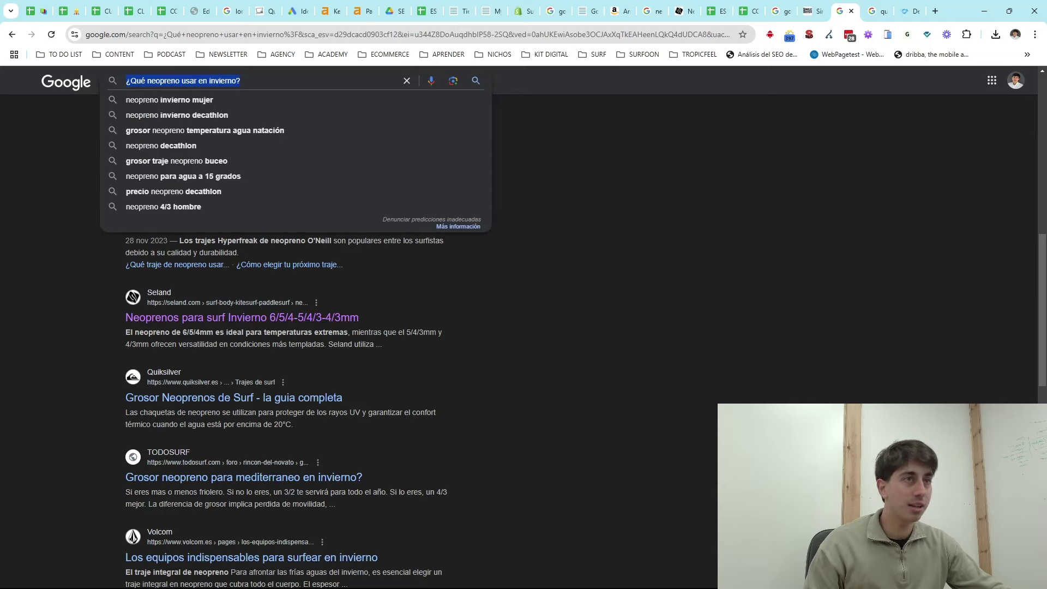
{"action": "left_click", "coordinate": [748, 11]}
{"action": "key", "text": "ctrl+v"}
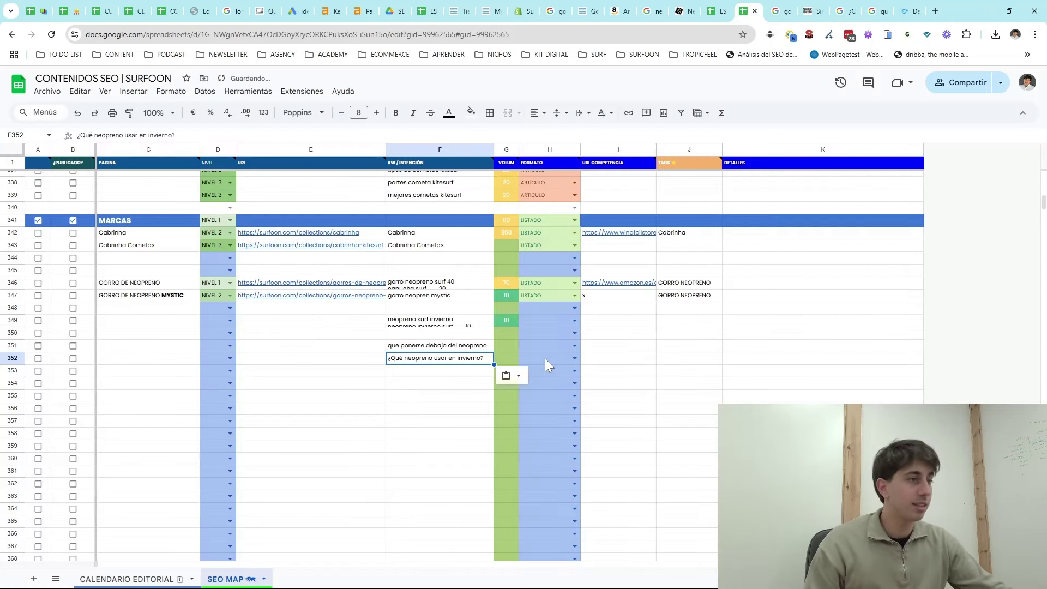
- Look up the volume of "que ponerse debajo del neopreno" in Ahrefs and enter 20 as its volume in the SEO map
{"action": "left_click", "coordinate": [361, 11]}
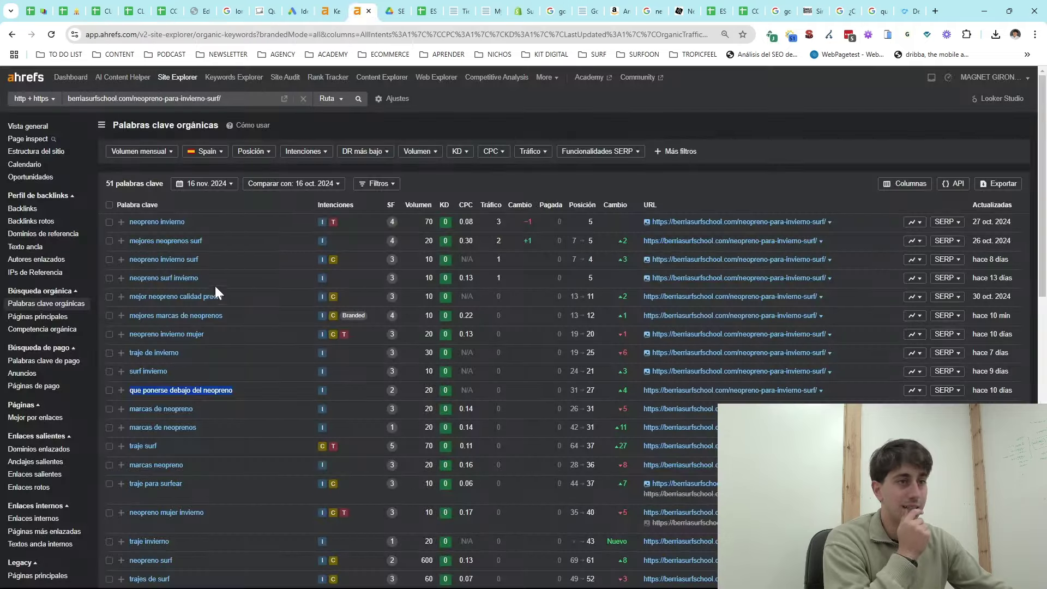
{"action": "left_click", "coordinate": [874, 11]}
{"action": "left_click", "coordinate": [844, 11]}
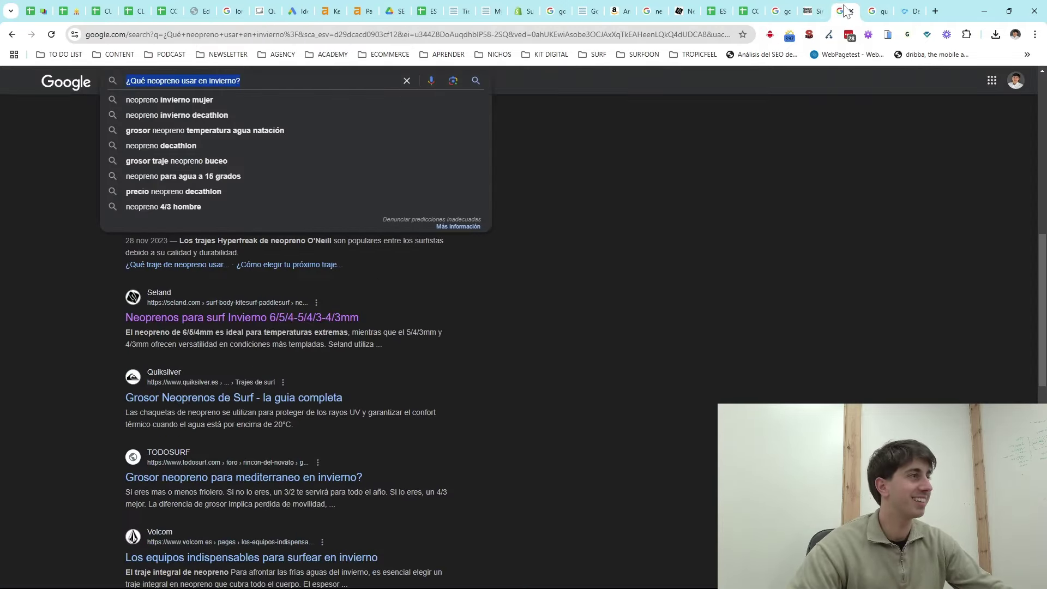
{"action": "left_click", "coordinate": [740, 7]}
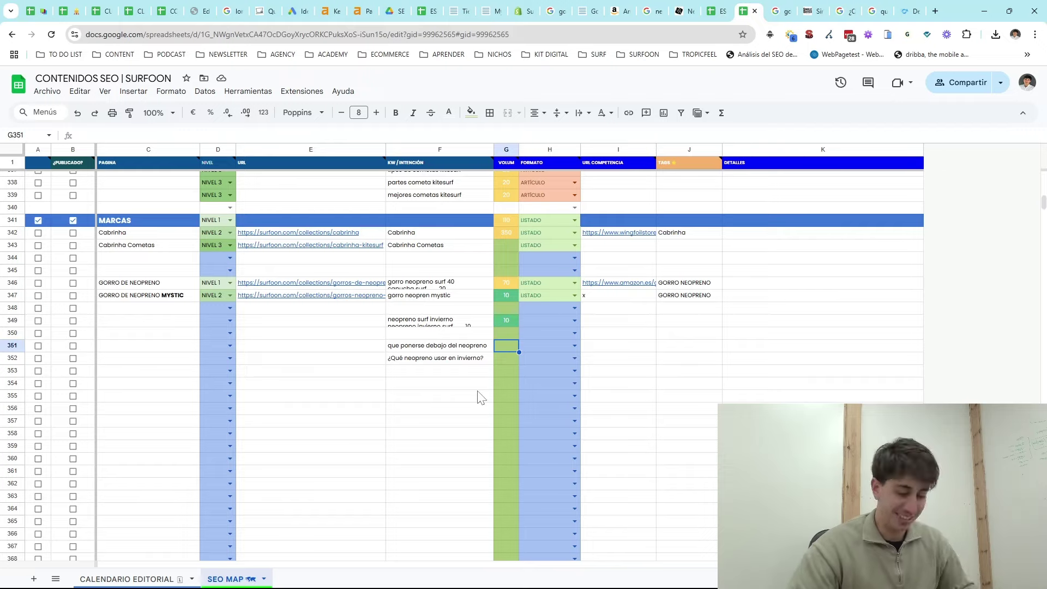
{"action": "key", "text": "Down"}
{"action": "key", "text": "Left"}
{"action": "key", "text": "Right"}
{"action": "key", "text": "Up"}
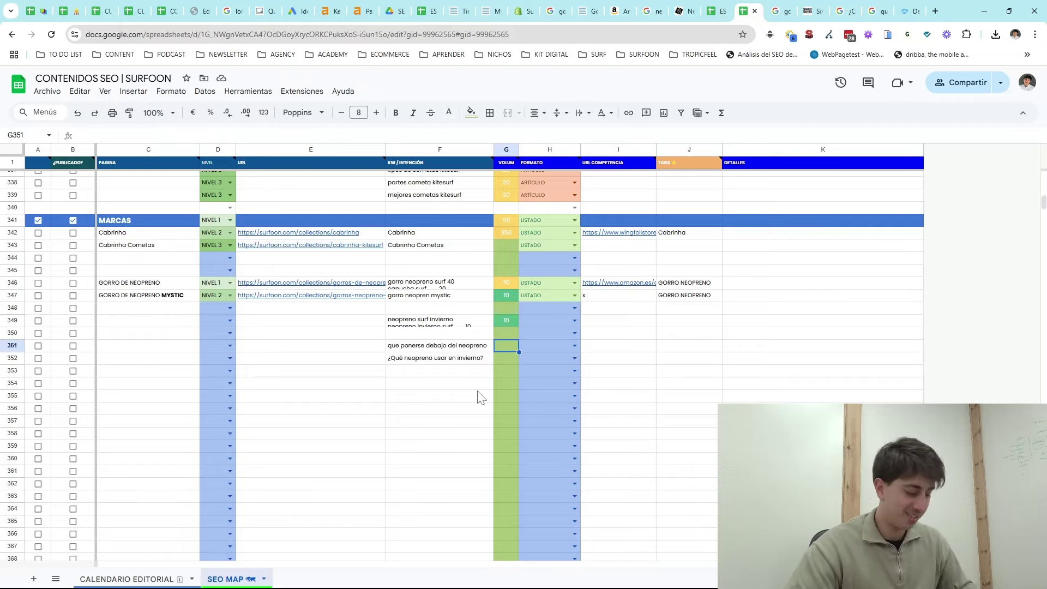
{"action": "type", "text": "20"}
{"action": "key", "text": "Return"}
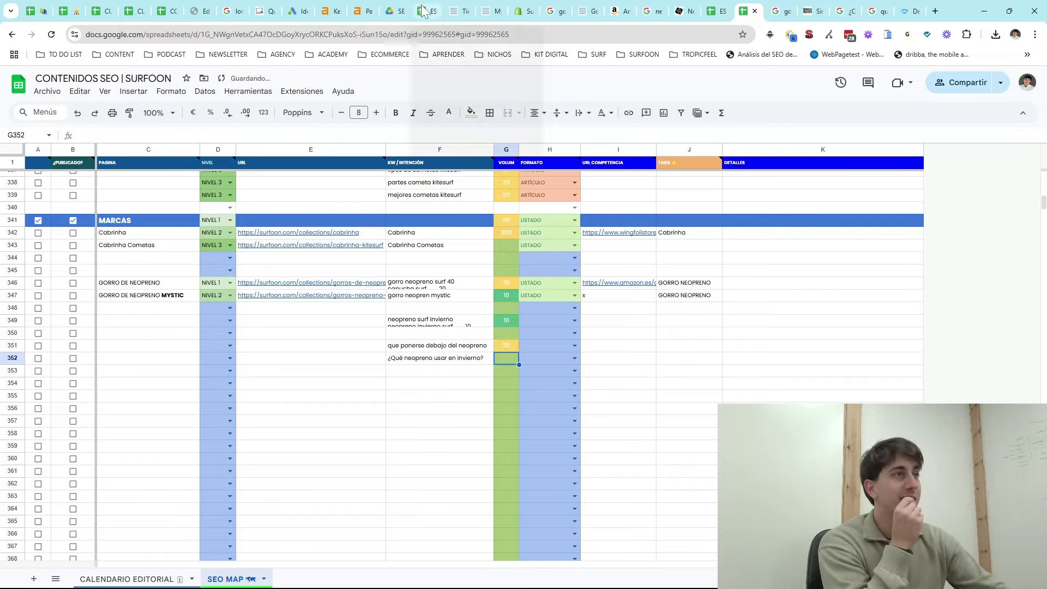
- Review the organic keywords of Berria Surf School's winter wetsuit article in Ahrefs and sort them by volume
{"action": "left_click", "coordinate": [364, 10]}
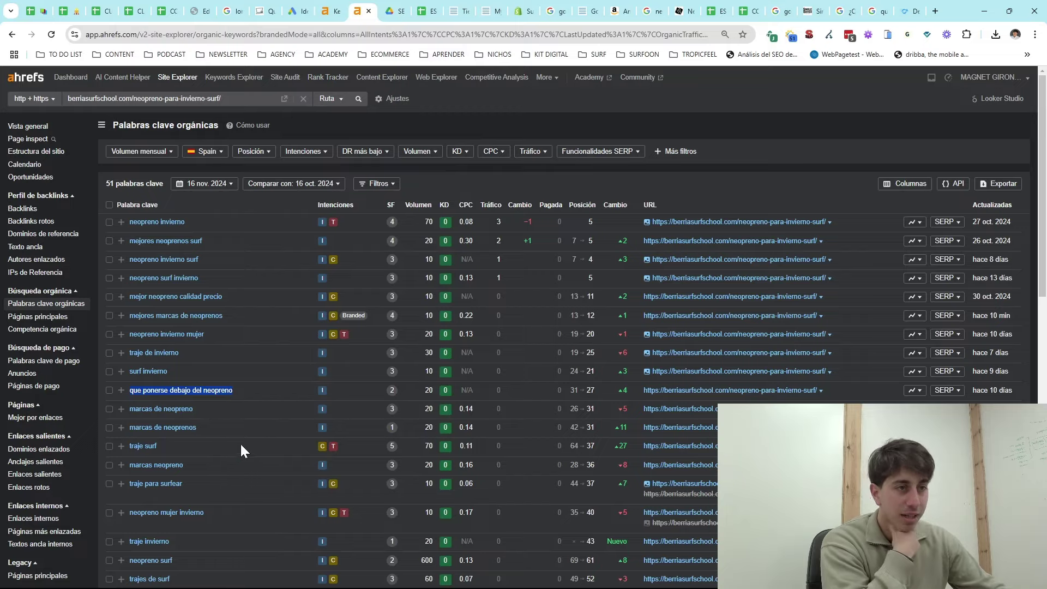
{"action": "scroll", "coordinate": [235, 425], "scroll_direction": "down", "scroll_amount": 2}
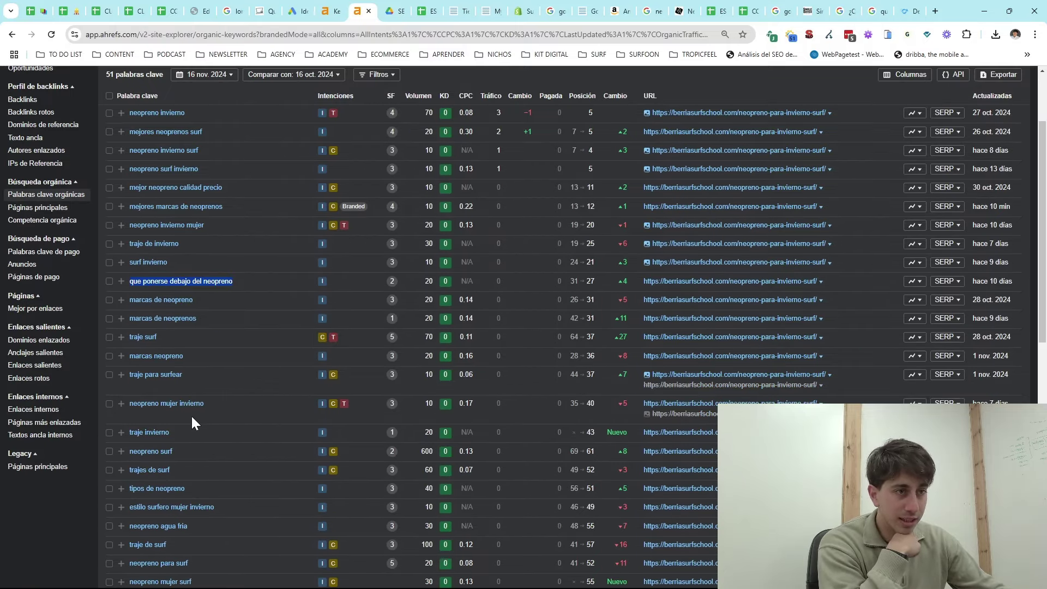
{"action": "scroll", "coordinate": [213, 410], "scroll_direction": "down", "scroll_amount": 2}
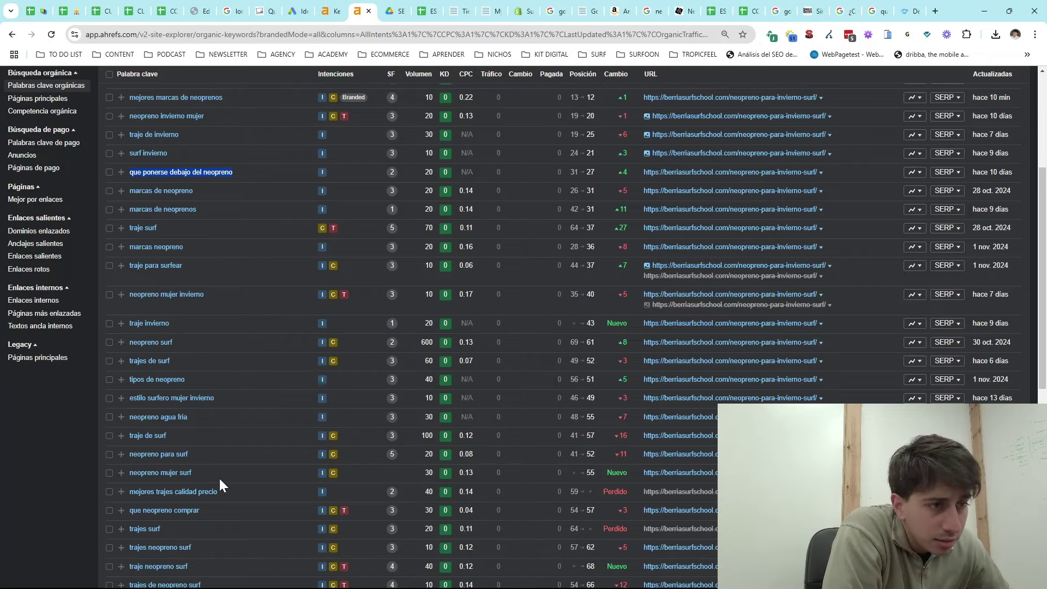
{"action": "scroll", "coordinate": [228, 479], "scroll_direction": "down", "scroll_amount": 2}
{"action": "scroll", "coordinate": [216, 434], "scroll_direction": "down", "scroll_amount": 2}
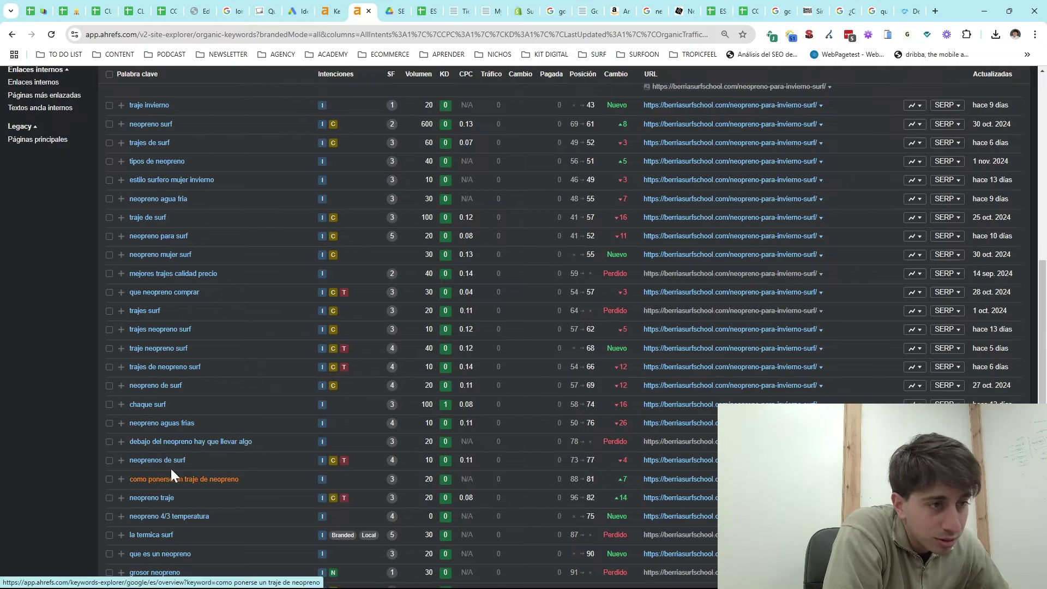
{"action": "scroll", "coordinate": [249, 478], "scroll_direction": "down", "scroll_amount": 2}
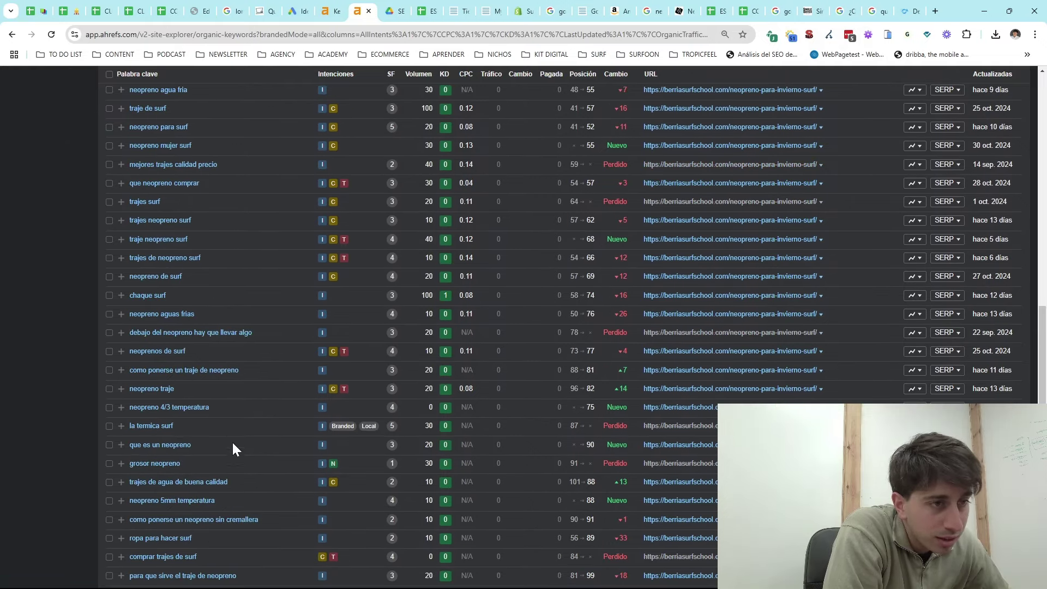
{"action": "scroll", "coordinate": [214, 414], "scroll_direction": "up", "scroll_amount": 12}
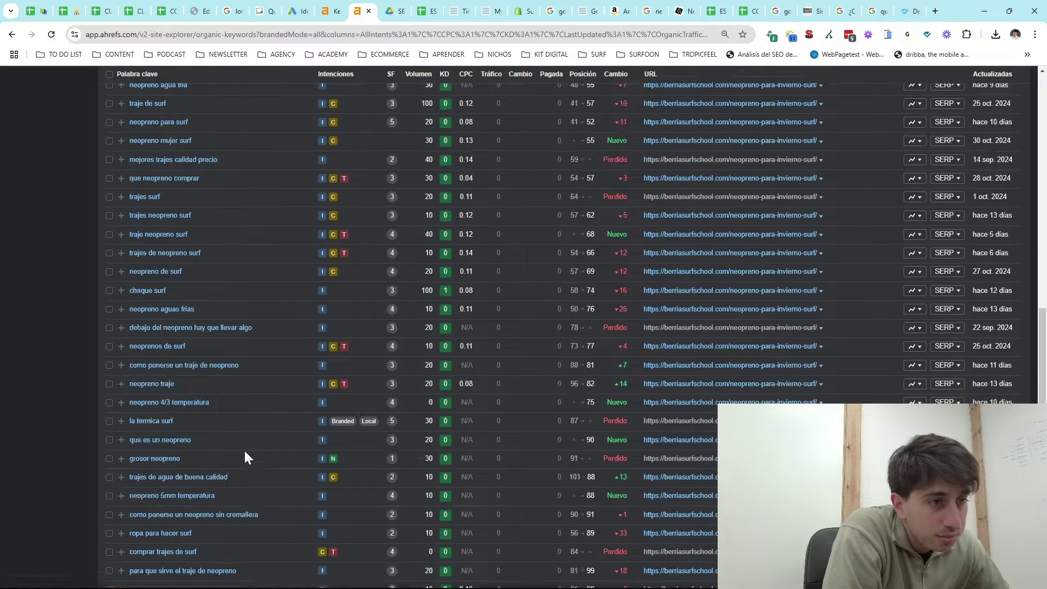
{"action": "left_click", "coordinate": [415, 203]}
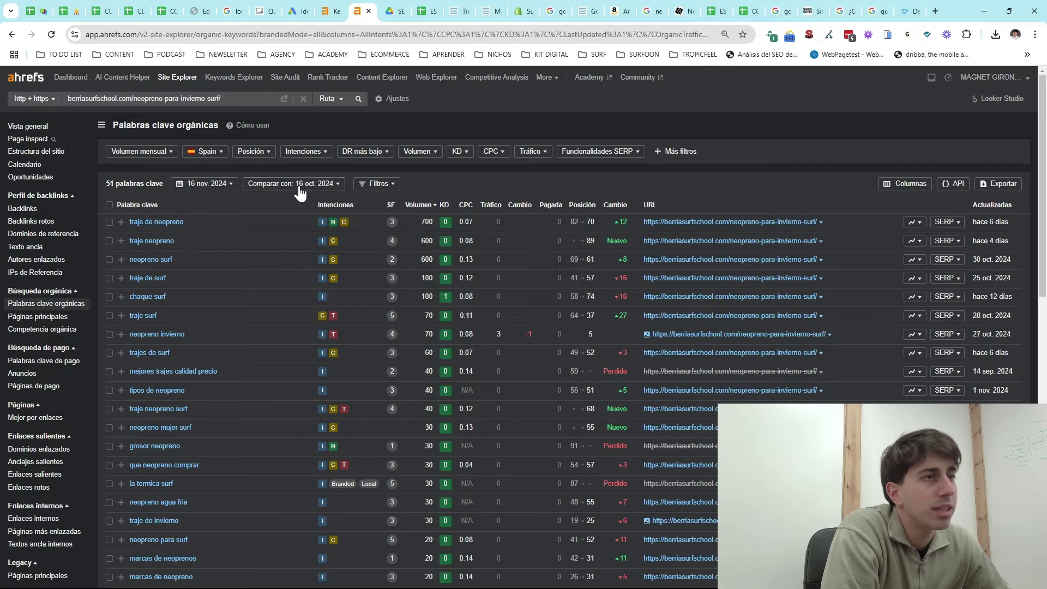
- Filter the Ahrefs organic keywords to the Top 10 positions and show the results
{"action": "left_click", "coordinate": [244, 147]}
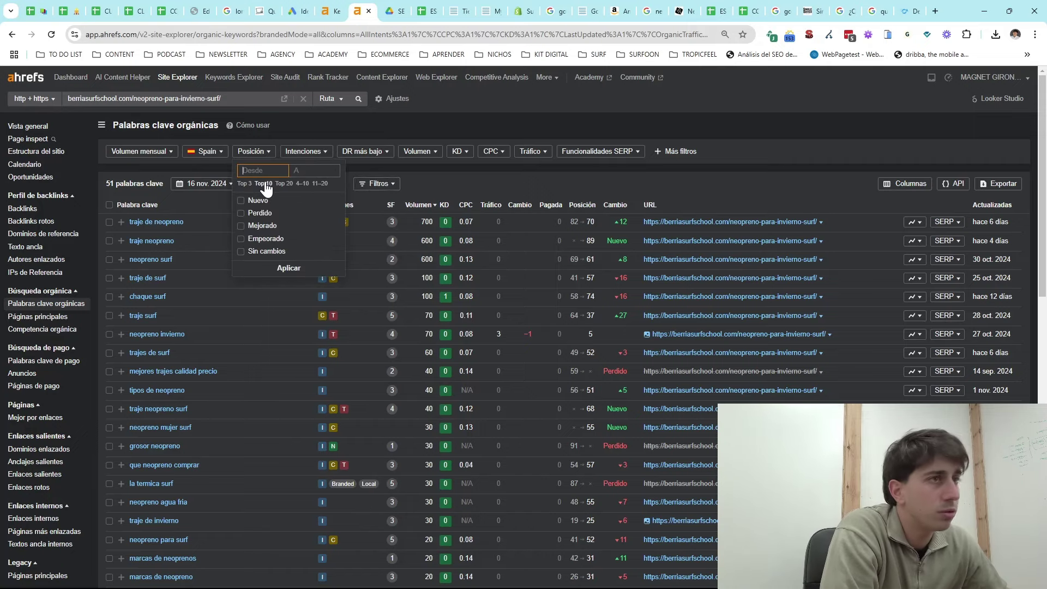
{"action": "left_click", "coordinate": [264, 184]}
{"action": "left_click", "coordinate": [283, 268]}
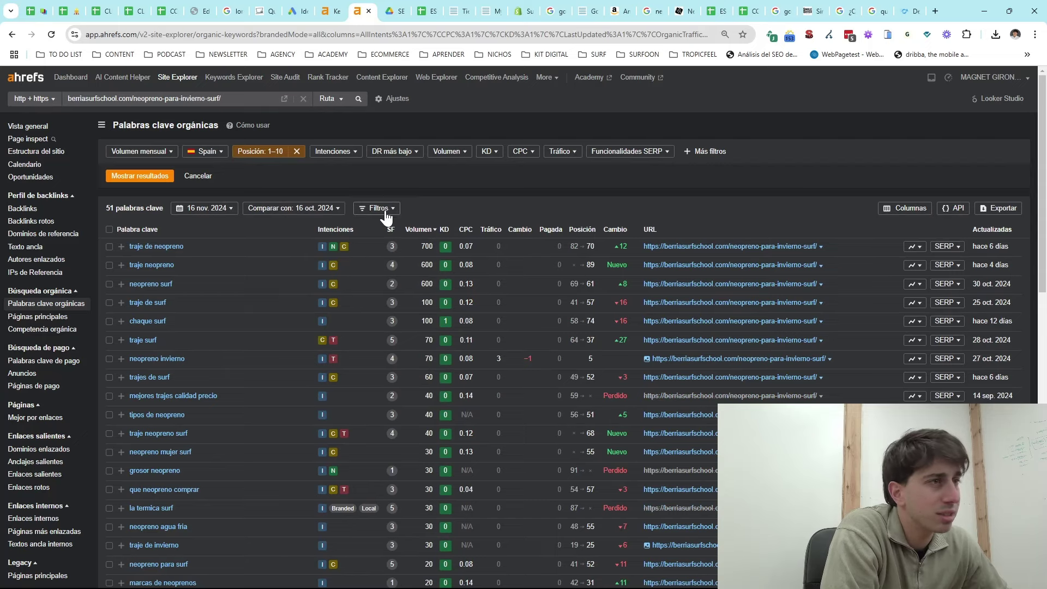
{"action": "left_click", "coordinate": [139, 176]}
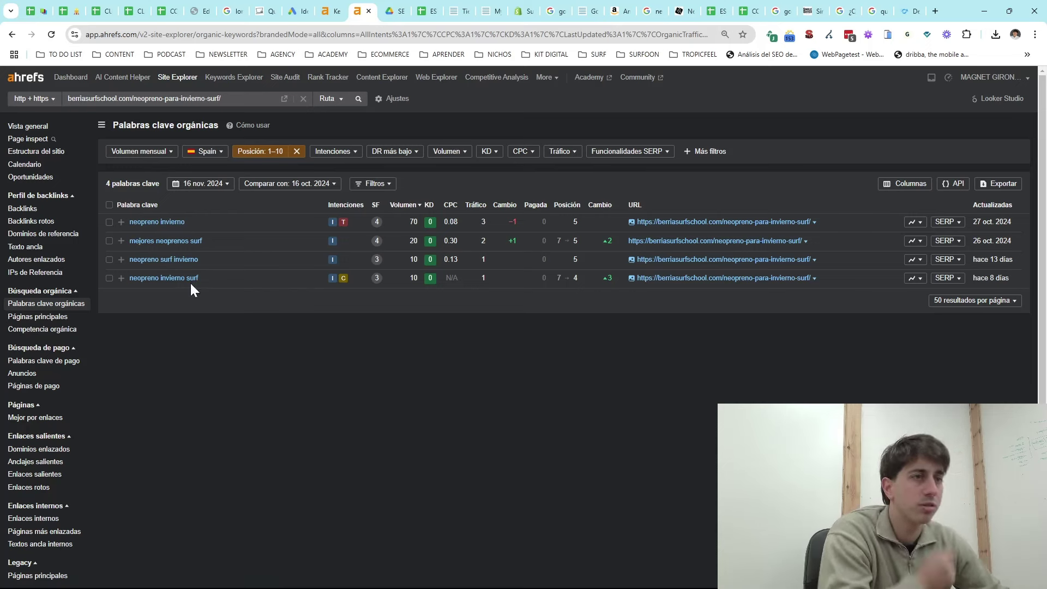
- Open Berria Surf School's winter wetsuit article in a new browser tab, decline the offers notification and review its sections
{"action": "right_click", "coordinate": [768, 228]}
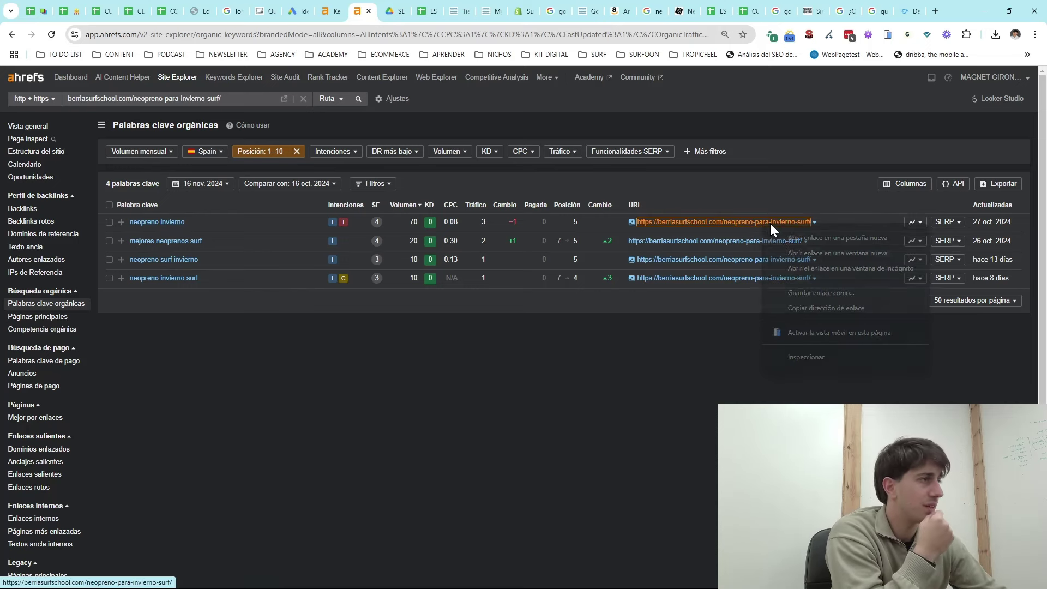
{"action": "left_click", "coordinate": [797, 237]}
{"action": "left_click", "coordinate": [372, 12]}
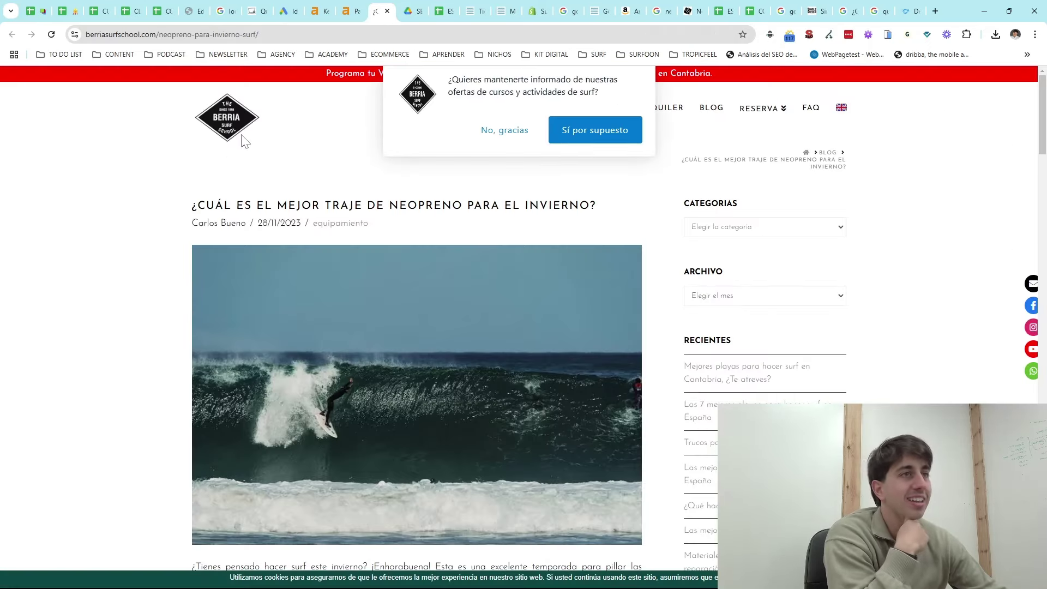
{"action": "left_click", "coordinate": [504, 139]}
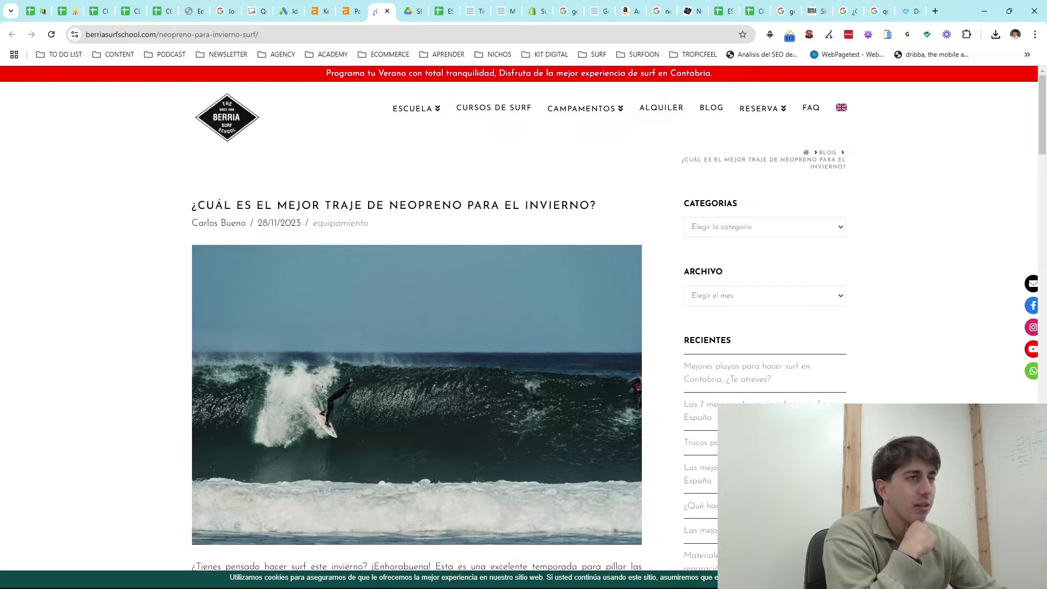
{"action": "scroll", "coordinate": [409, 254], "scroll_direction": "down", "scroll_amount": 10}
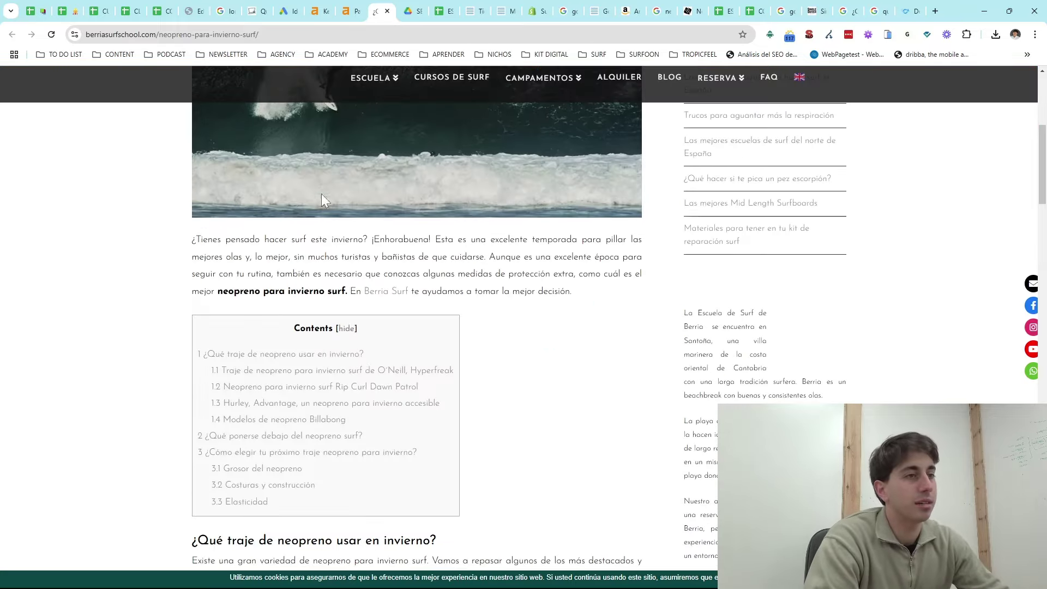
{"action": "scroll", "coordinate": [410, 253], "scroll_direction": "down", "scroll_amount": 1}
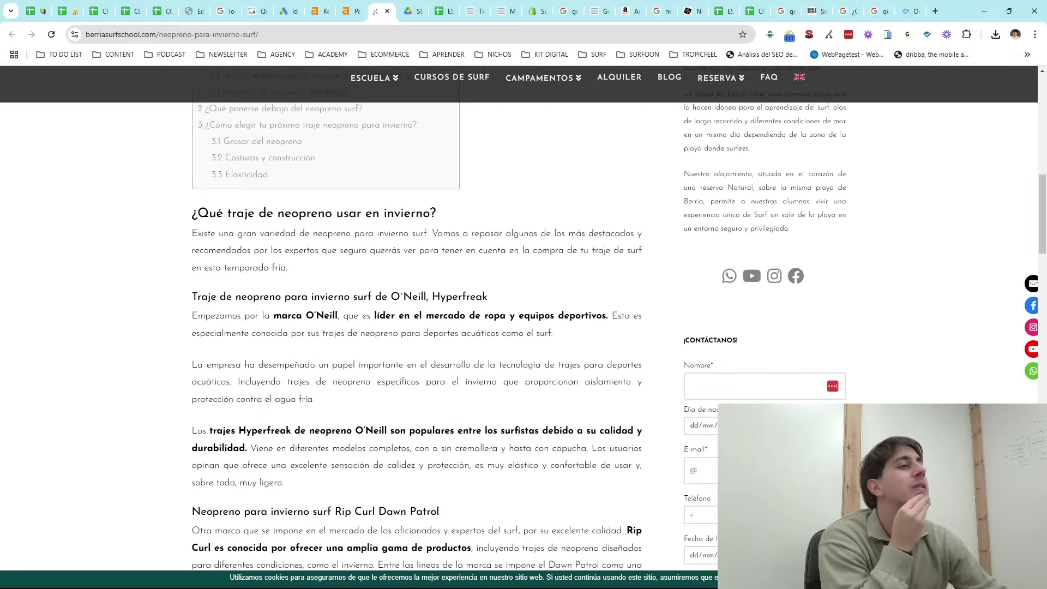
{"action": "scroll", "coordinate": [371, 250], "scroll_direction": "down", "scroll_amount": 12}
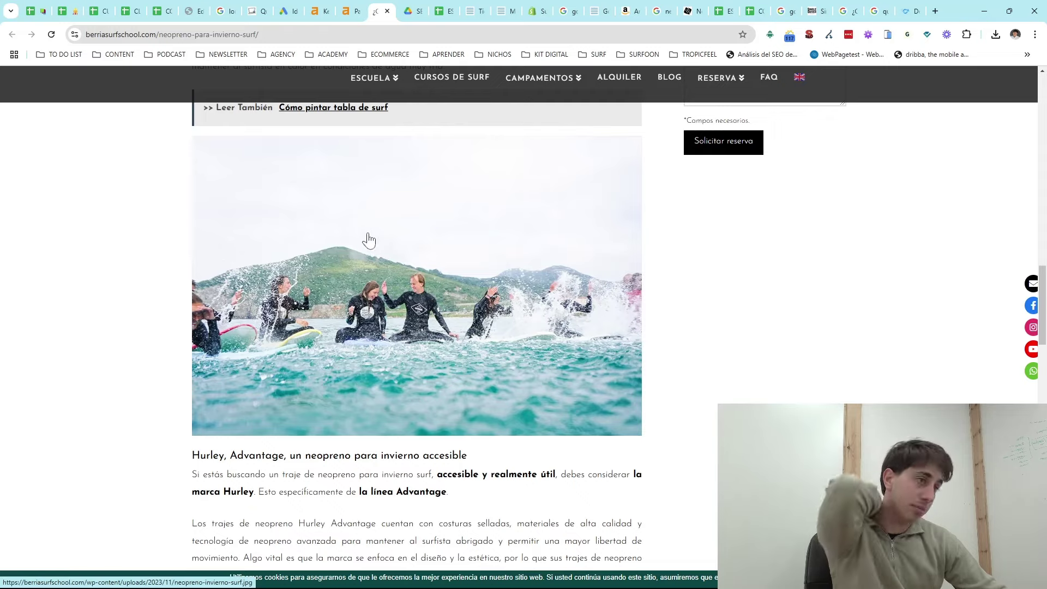
{"action": "scroll", "coordinate": [347, 240], "scroll_direction": "up", "scroll_amount": 8}
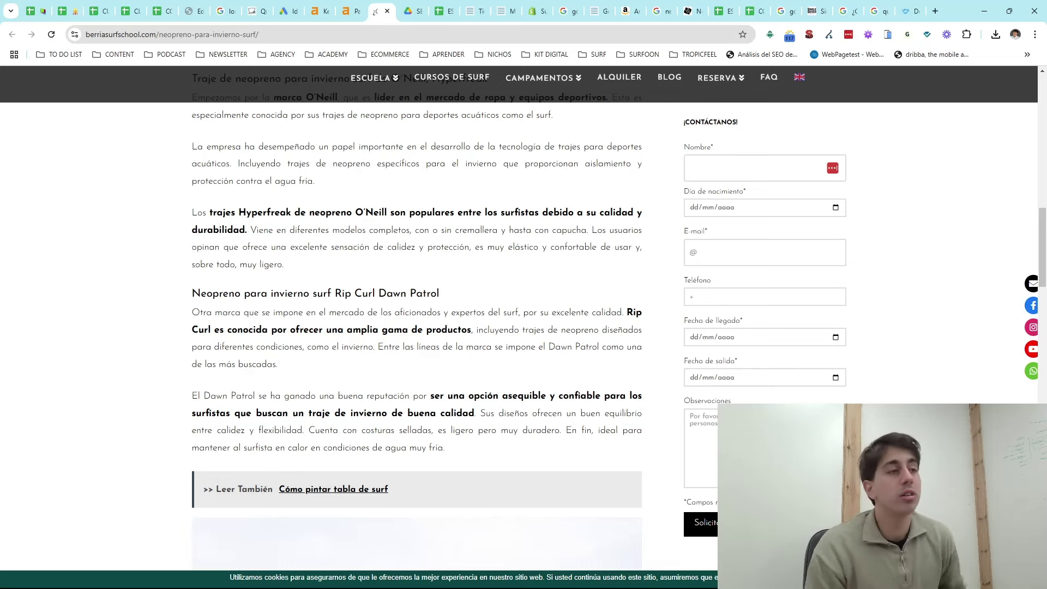
- Return to the Surfoon SEO map and set the format of the "neopreno surf invierno" row to LISTADO
{"action": "left_click", "coordinate": [446, 11]}
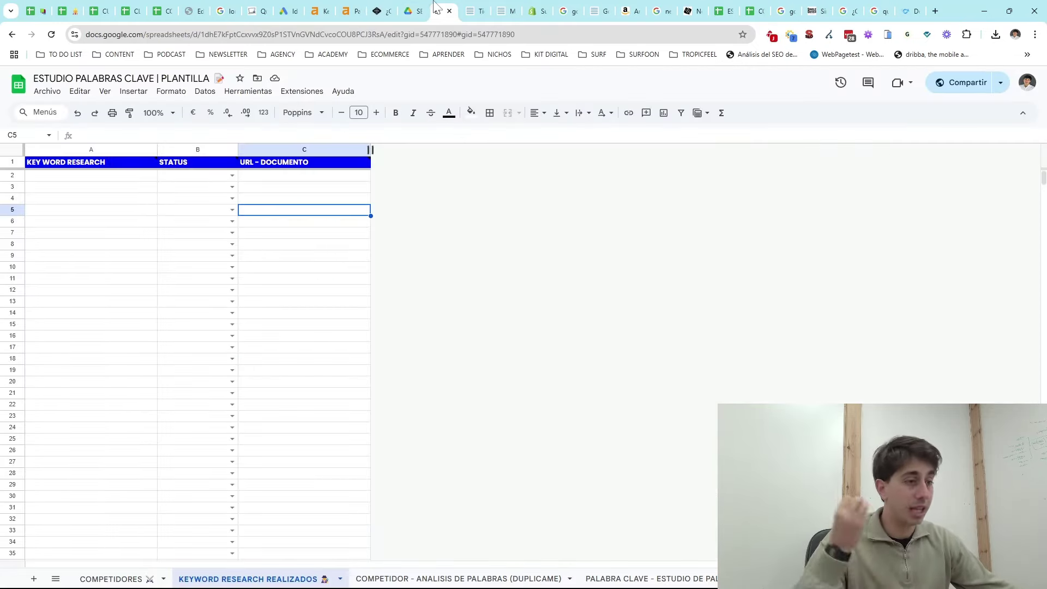
{"action": "left_click", "coordinate": [158, 8]}
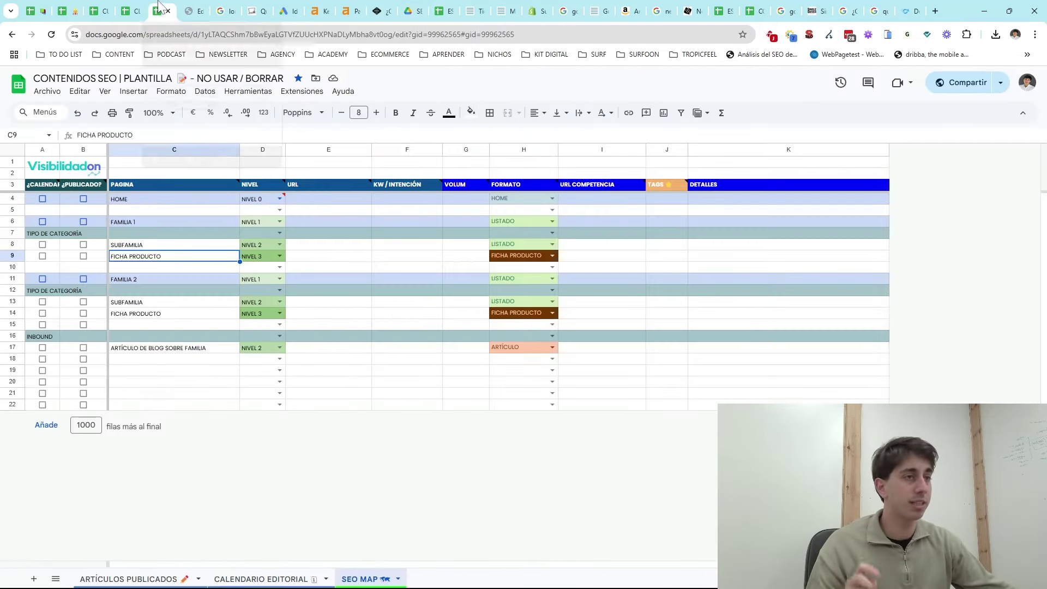
{"action": "left_click", "coordinate": [754, 11]}
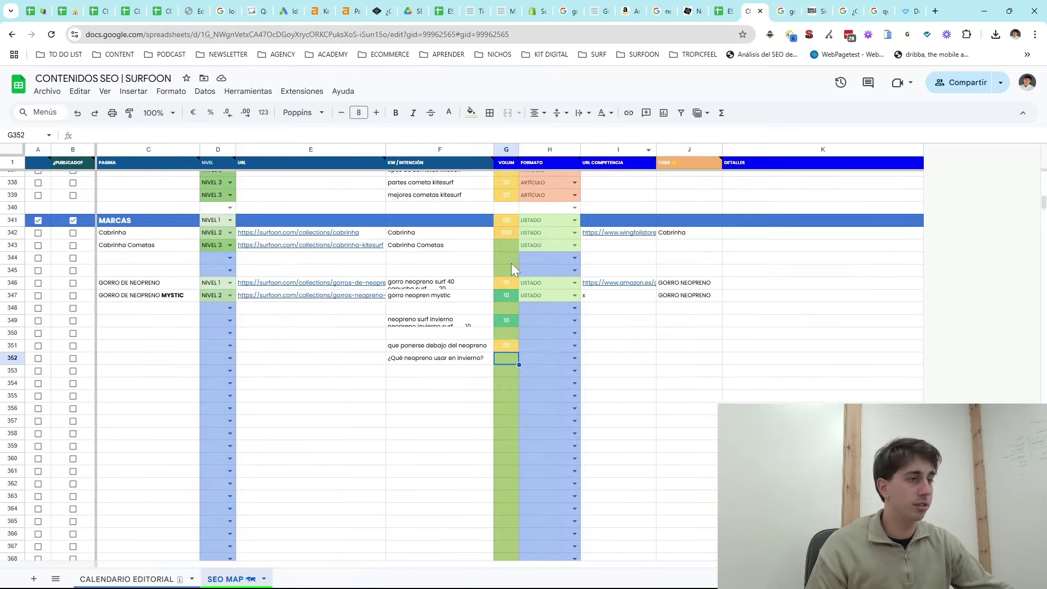
{"action": "double_click", "coordinate": [410, 325]}
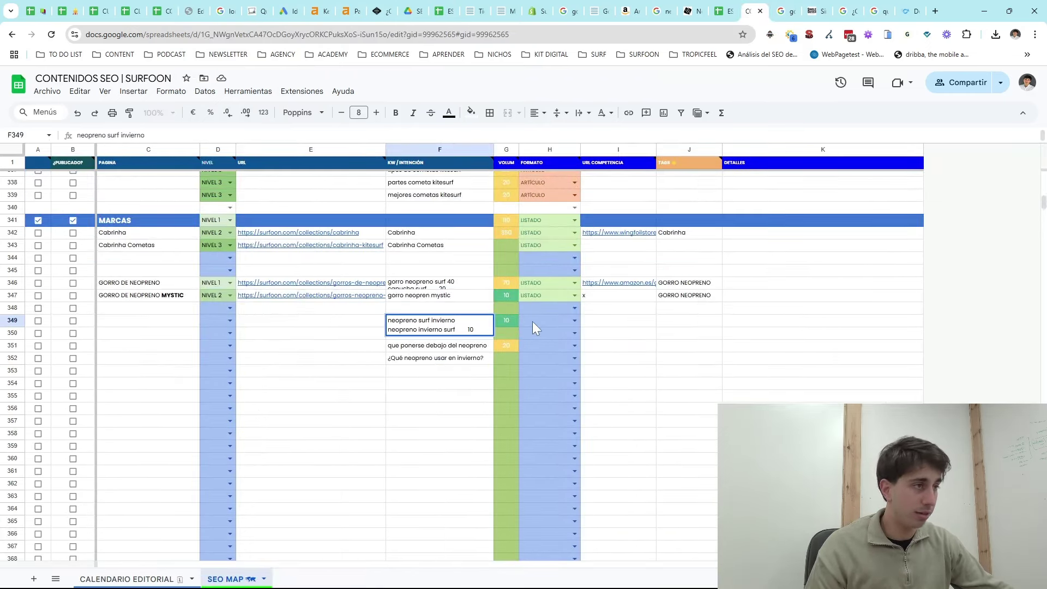
{"action": "left_click", "coordinate": [619, 322]}
{"action": "left_click", "coordinate": [574, 321]}
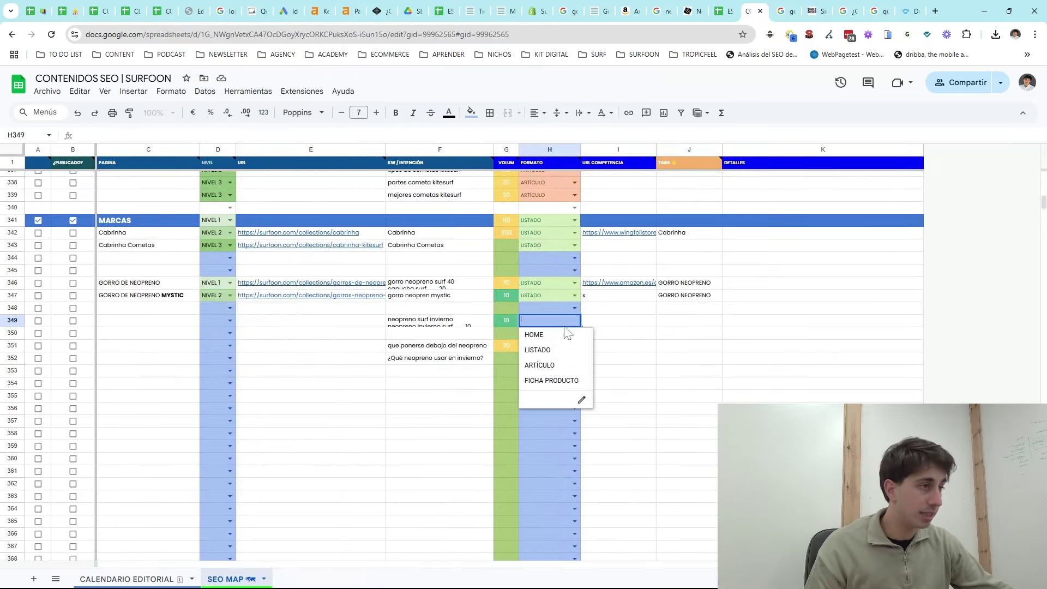
{"action": "left_click", "coordinate": [536, 350]}
- Insert an empty row below row 349, the "neopreno surf invierno" entry
{"action": "left_click", "coordinate": [13, 322]}
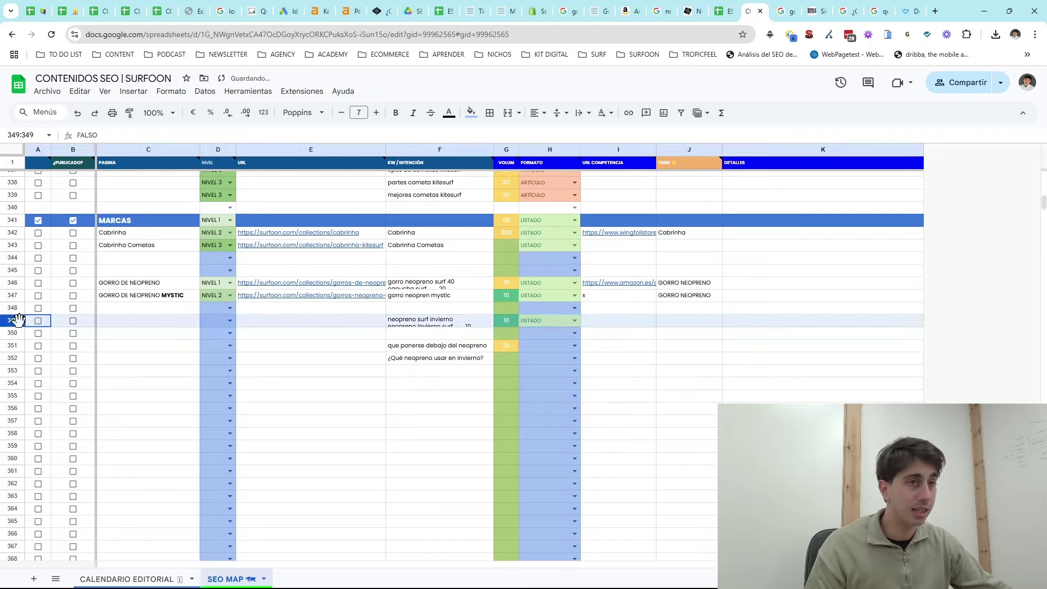
{"action": "right_click", "coordinate": [13, 322]}
{"action": "left_click", "coordinate": [101, 407]}
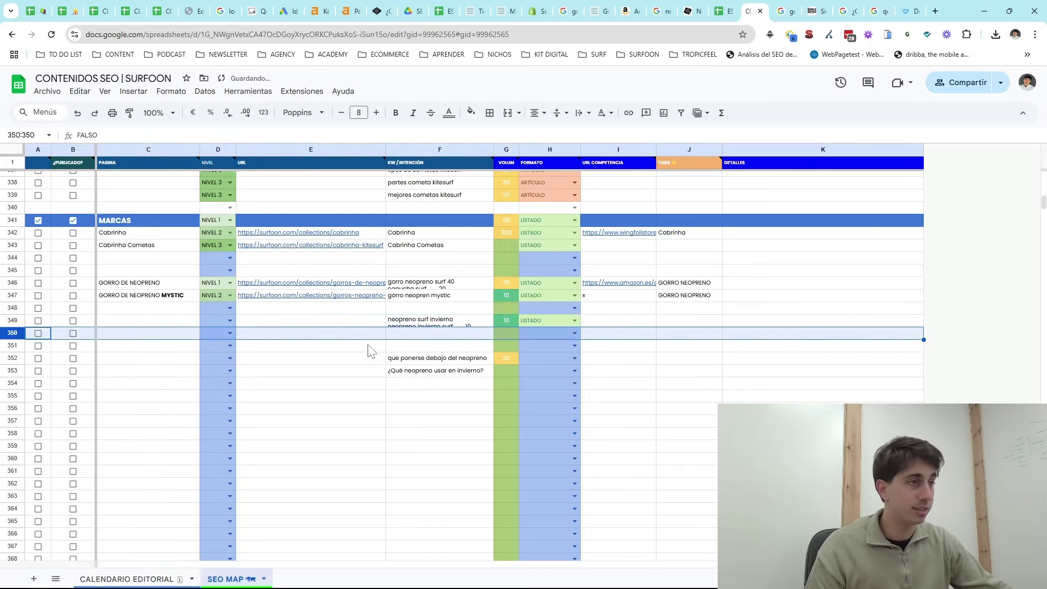
- Copy the keyword "neopreno surf invierno" from F349 into the KW / INTENCIÓN cell of row 350
{"action": "triple_click", "coordinate": [434, 320]}
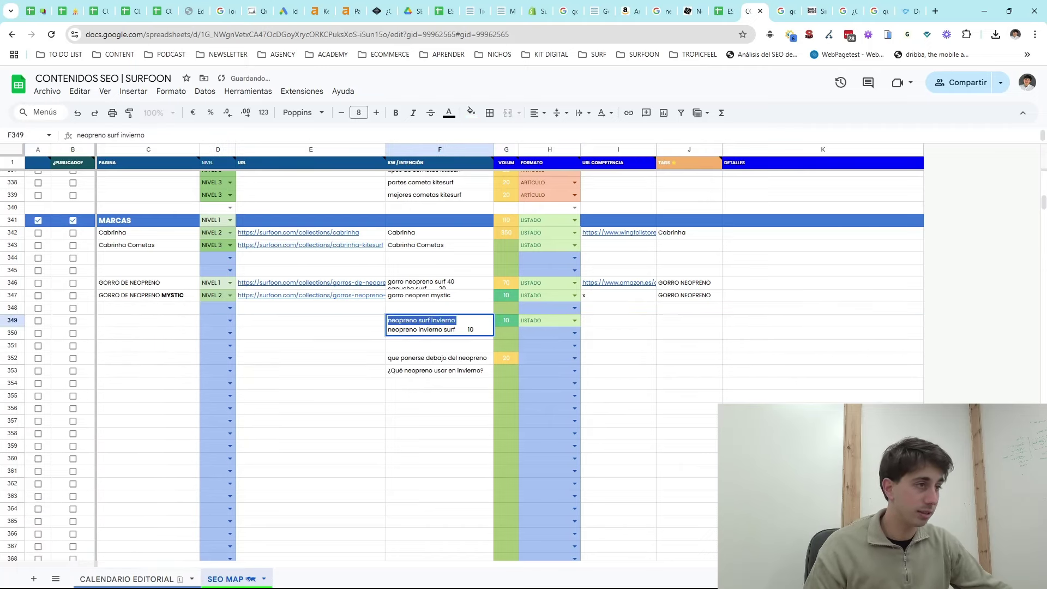
{"action": "key", "text": "ctrl+c"}
{"action": "double_click", "coordinate": [443, 334]}
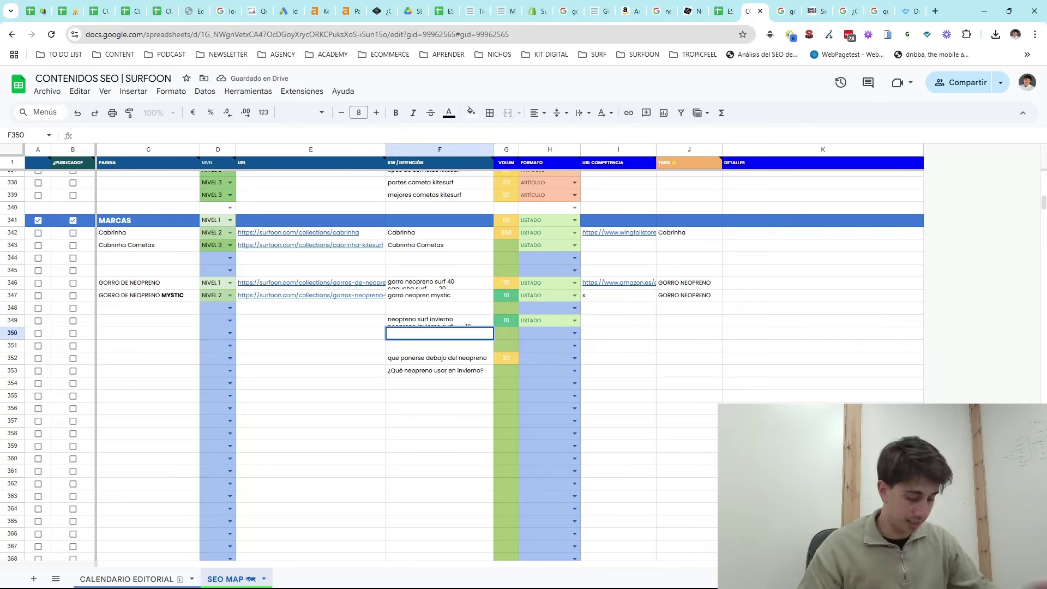
{"action": "key", "text": "ctrl+v"}
{"action": "key", "text": "Return"}
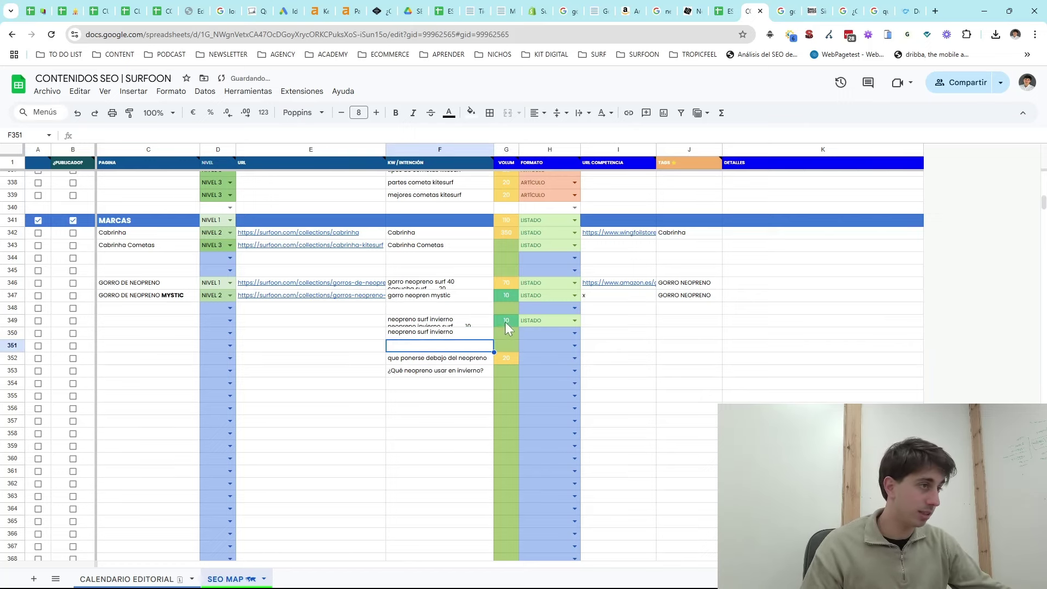
- Fill the volume 10 from row 349 down to row 350 and set row 350's format to ARTÍCULO
{"action": "left_click_drag", "start_coordinate": [504, 322], "coordinate": [576, 339]}
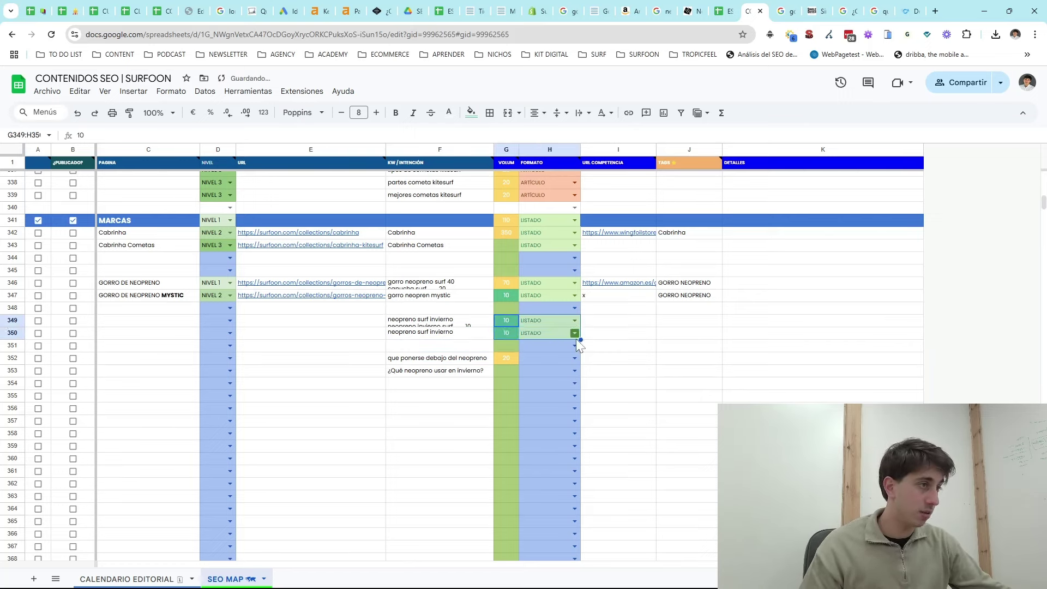
{"action": "left_click", "coordinate": [574, 335]}
{"action": "left_click", "coordinate": [556, 378]}
- Copy "neopreno surf invierno" from F349, search Google for it in the existing search tab and review the results
{"action": "double_click", "coordinate": [447, 322]}
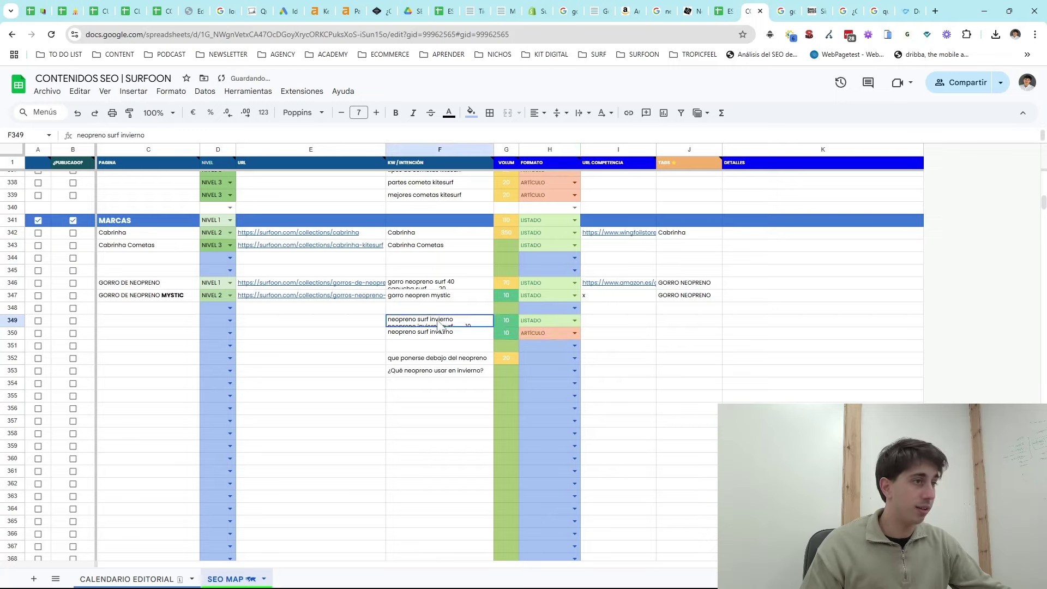
{"action": "left_click_drag", "start_coordinate": [456, 321], "coordinate": [323, 326]}
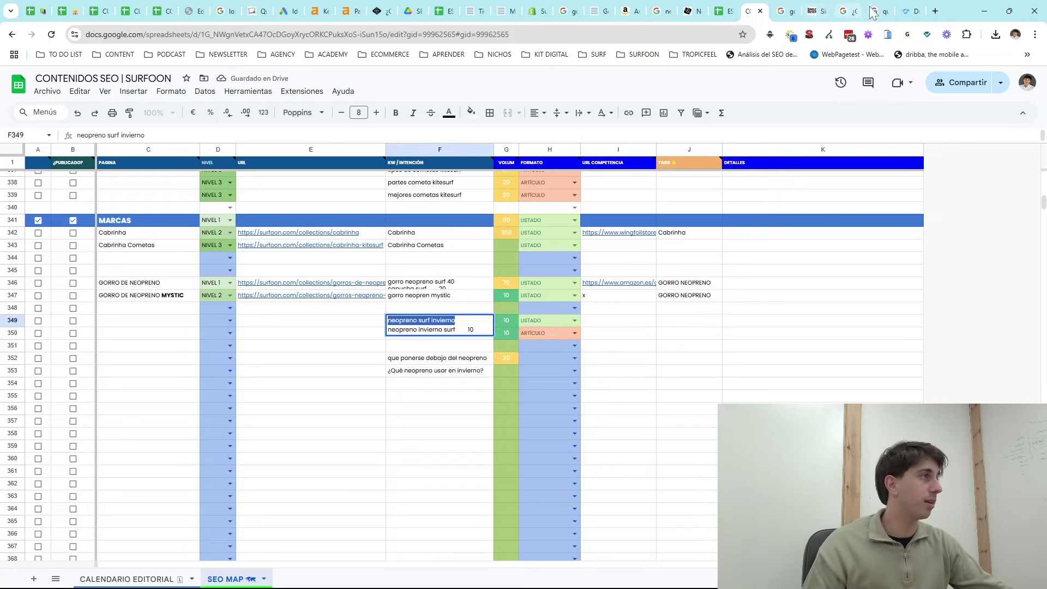
{"action": "left_click", "coordinate": [785, 11]}
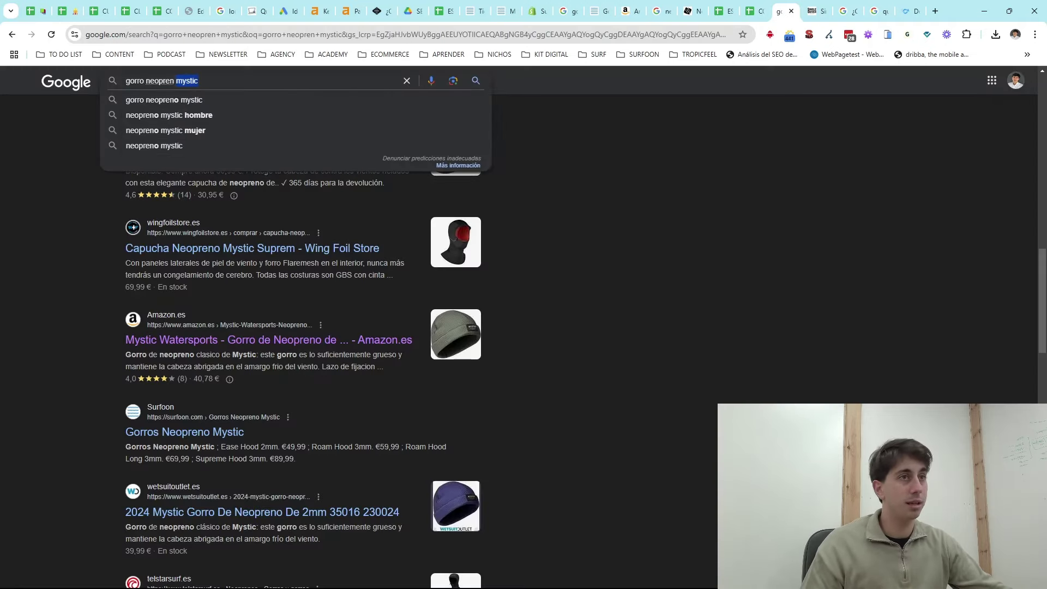
{"action": "triple_click", "coordinate": [186, 80]}
{"action": "key", "text": "ctrl+v"}
{"action": "key", "text": "Return"}
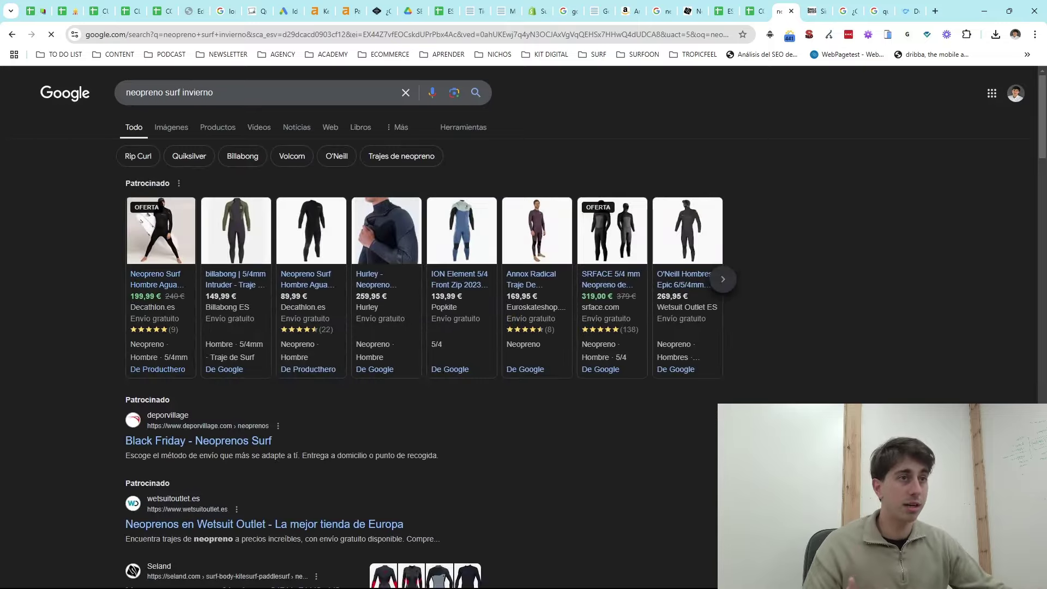
{"action": "scroll", "coordinate": [200, 175], "scroll_direction": "down", "scroll_amount": 5}
{"action": "scroll", "coordinate": [254, 304], "scroll_direction": "down", "scroll_amount": 4}
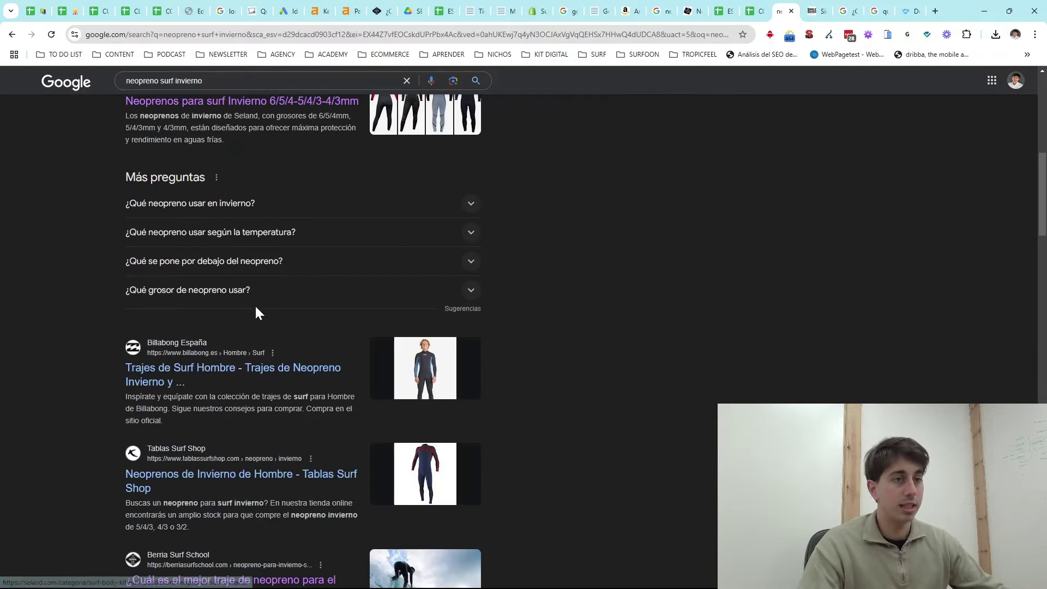
{"action": "scroll", "coordinate": [211, 215], "scroll_direction": "up", "scroll_amount": 2}
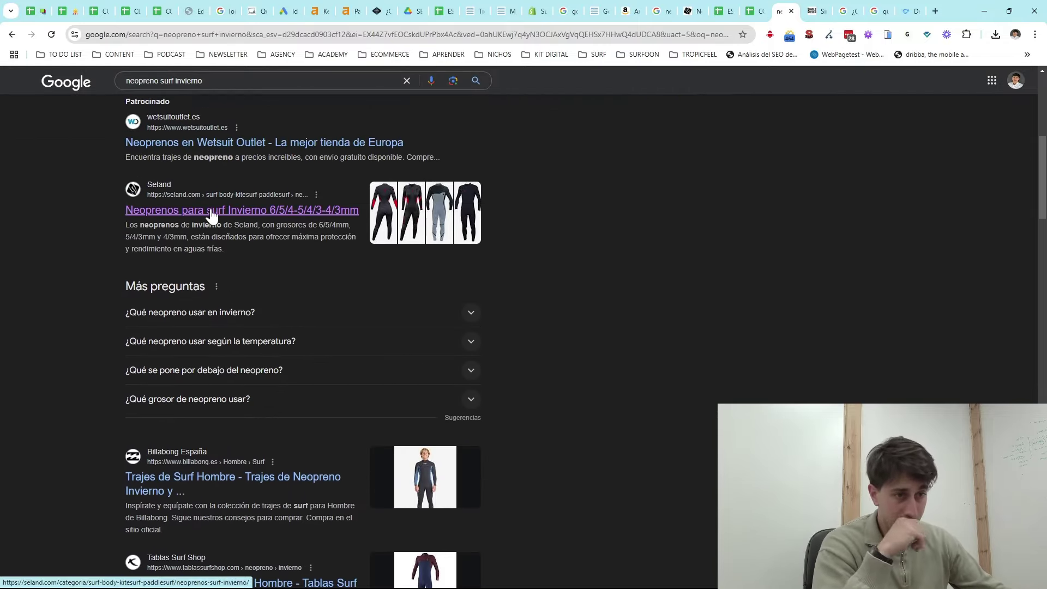
- Open Seland's winter surf wetsuit category in a new browser tab, copy its URL, dismiss the promotional popup and review the products
{"action": "right_click", "coordinate": [211, 216]}
{"action": "left_click", "coordinate": [260, 223]}
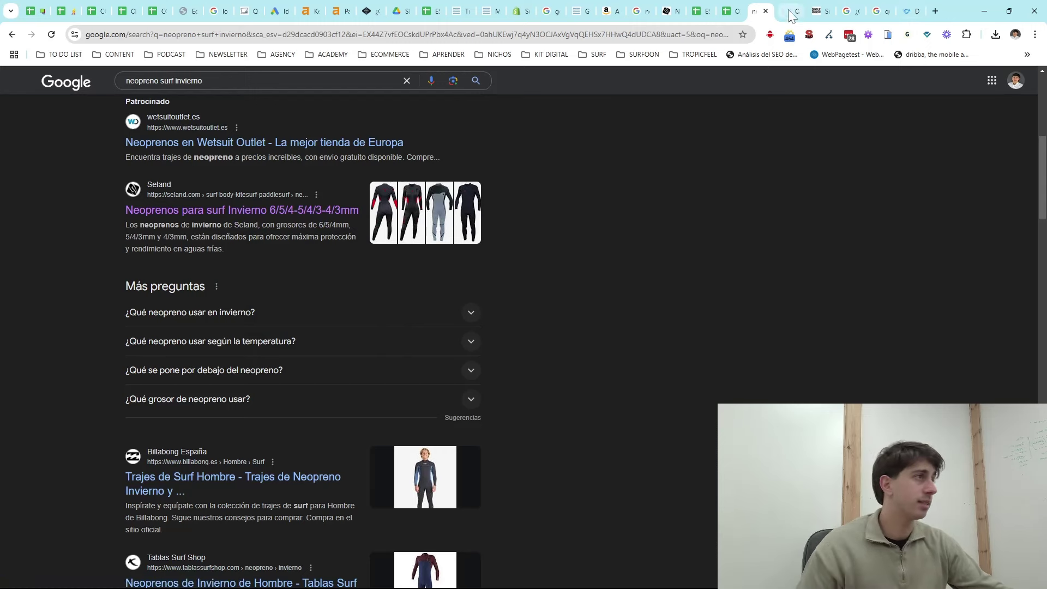
{"action": "left_click", "coordinate": [788, 10]}
{"action": "left_click", "coordinate": [305, 34]}
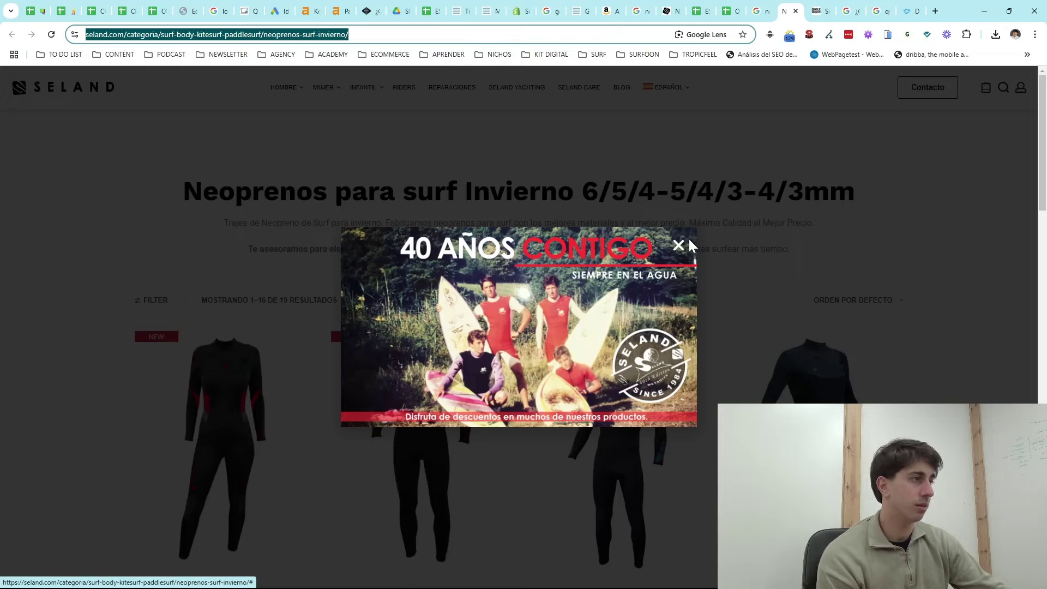
{"action": "left_click", "coordinate": [678, 243]}
{"action": "scroll", "coordinate": [465, 268], "scroll_direction": "down", "scroll_amount": 12}
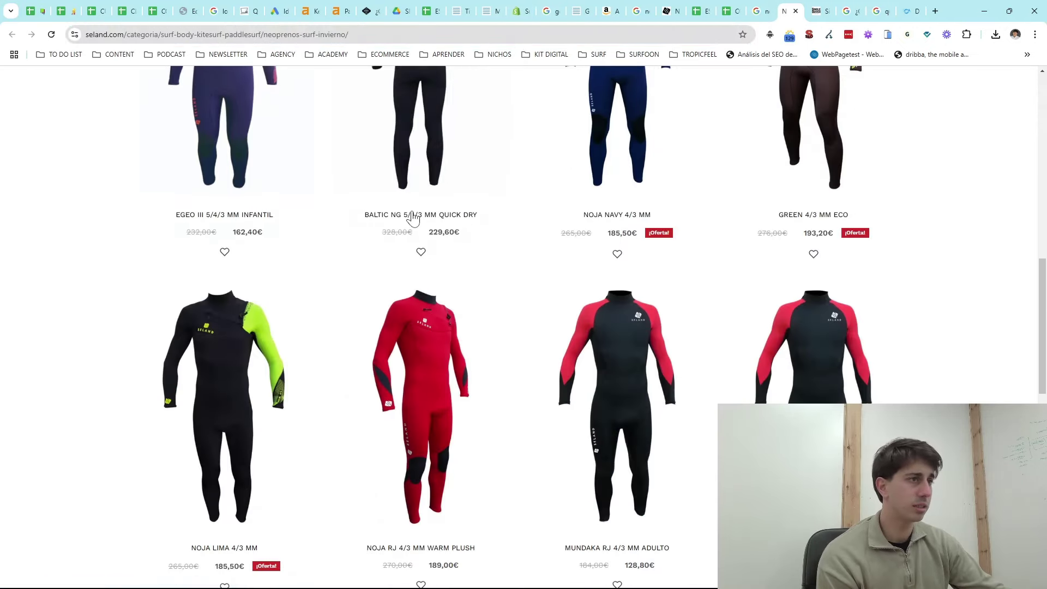
{"action": "scroll", "coordinate": [511, 221], "scroll_direction": "up", "scroll_amount": 12}
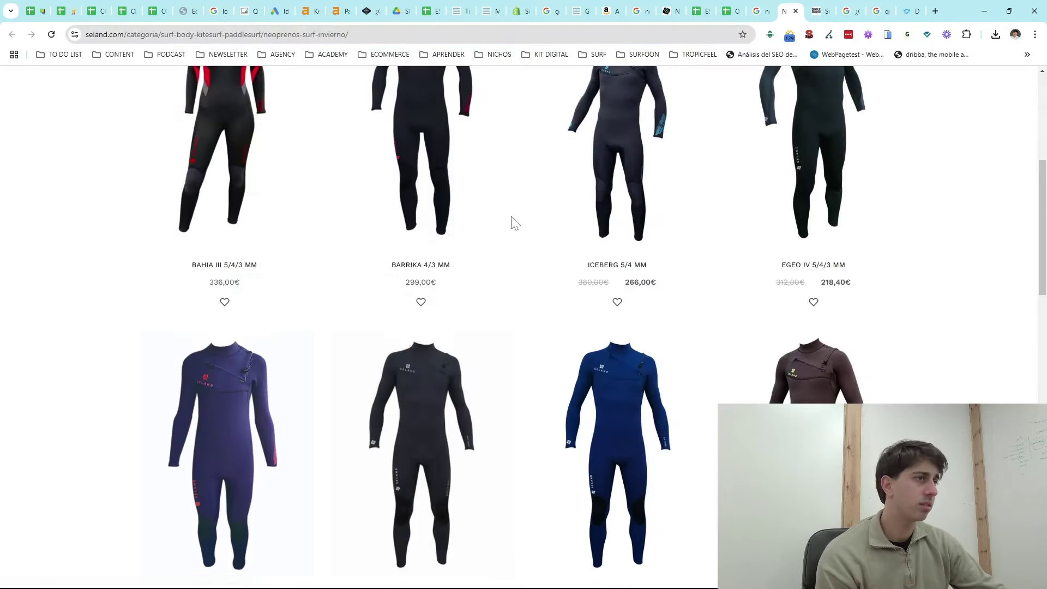
- Return to the Surfoon SEO map and paste Seland's category URL as the competitor URL of row 349
{"action": "left_click", "coordinate": [731, 12]}
{"action": "left_click", "coordinate": [598, 320]}
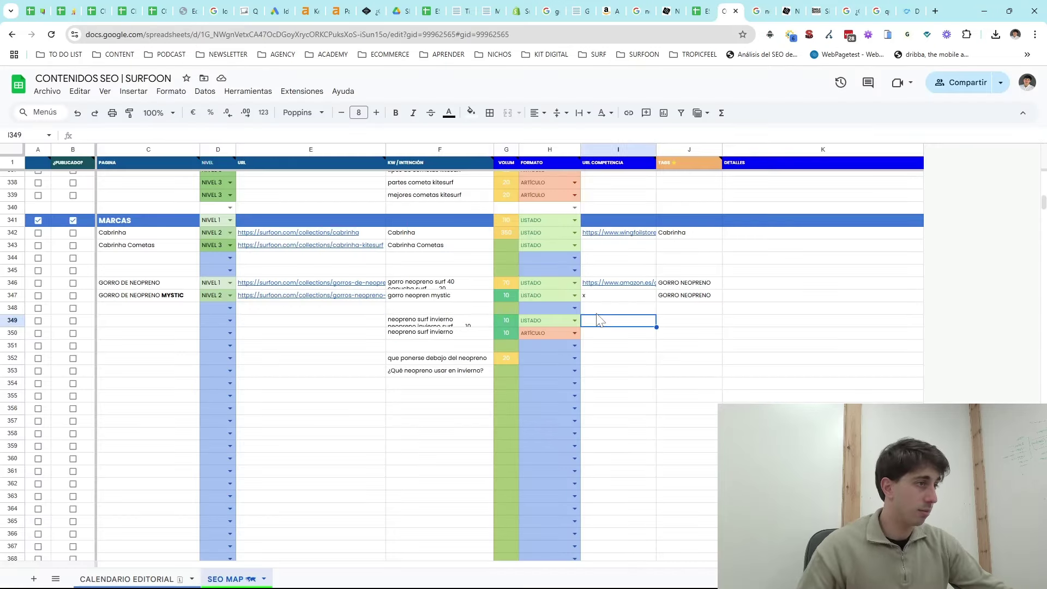
{"action": "key", "text": "ctrl+v"}
- Enter NEOPRENO in J349 and copy it down to J350
{"action": "key", "text": "Tab"}
{"action": "type", "text": "n"}
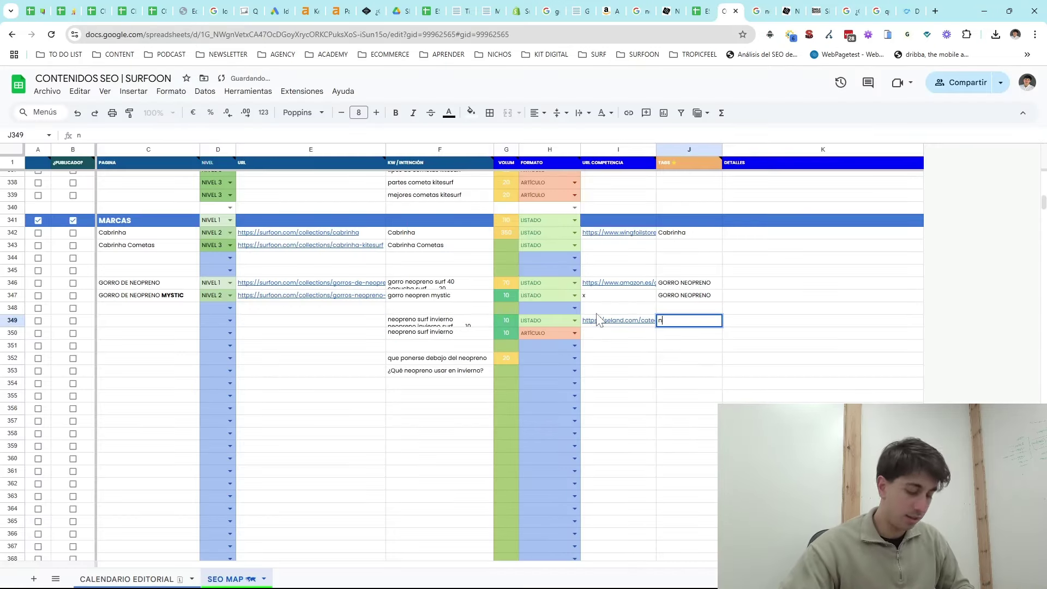
{"action": "type", "text": "eo"}
{"action": "key", "text": "BackSpace"}
{"action": "key", "text": "BackSpace"}
{"action": "key", "text": "BackSpace"}
{"action": "type", "text": "NEO"}
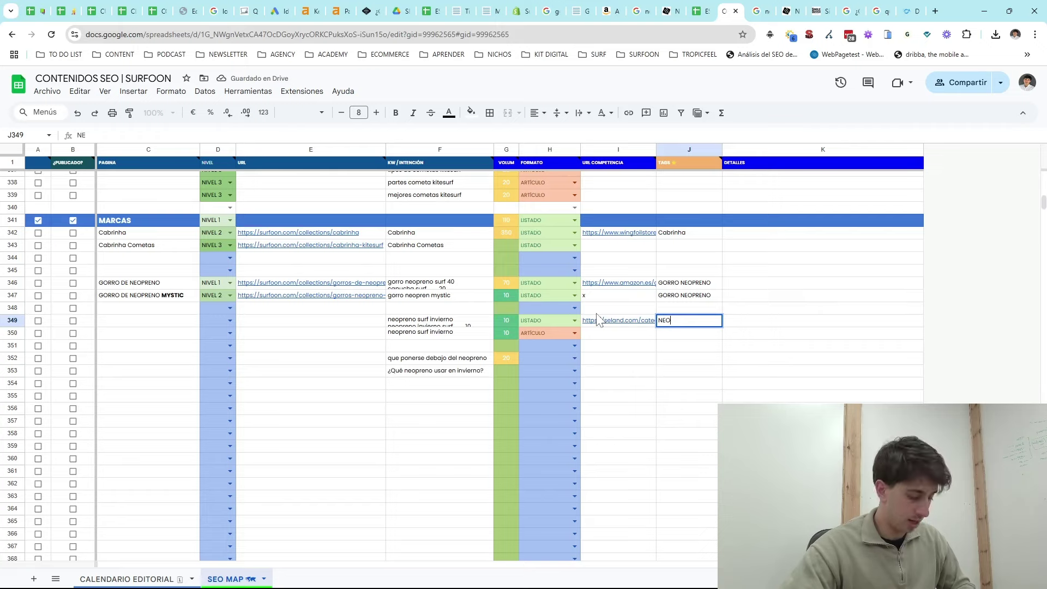
{"action": "type", "text": "PRENO"}
{"action": "key", "text": "Down"}
{"action": "key", "text": "ctrl+d"}
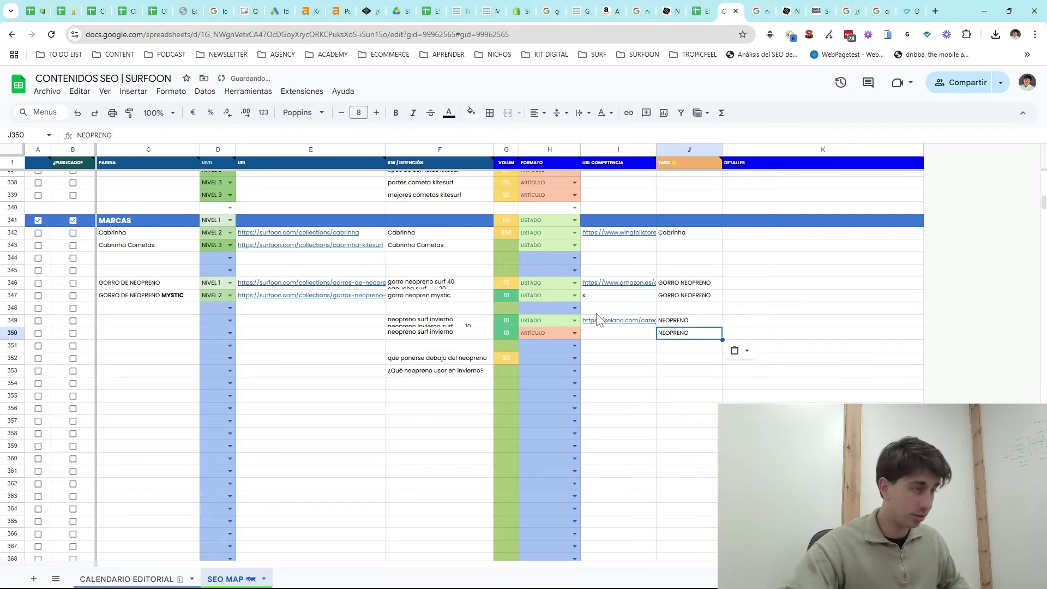
- Copy the link to Berria Surf School's winter wetsuit article from the Google results and paste it as row 350's competitor URL
{"action": "key", "text": "Left"}
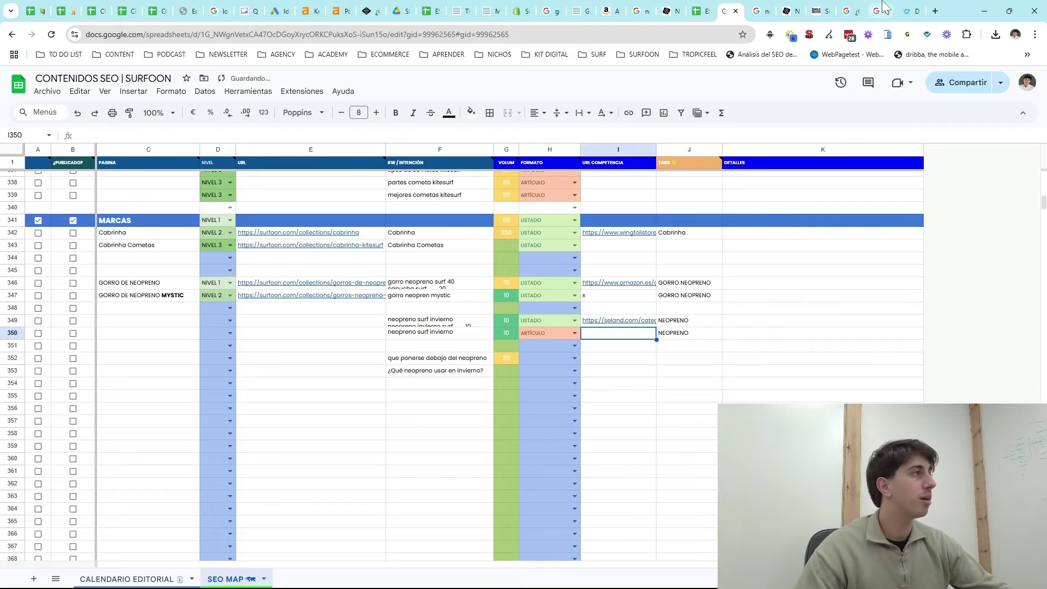
{"action": "left_click", "coordinate": [759, 11]}
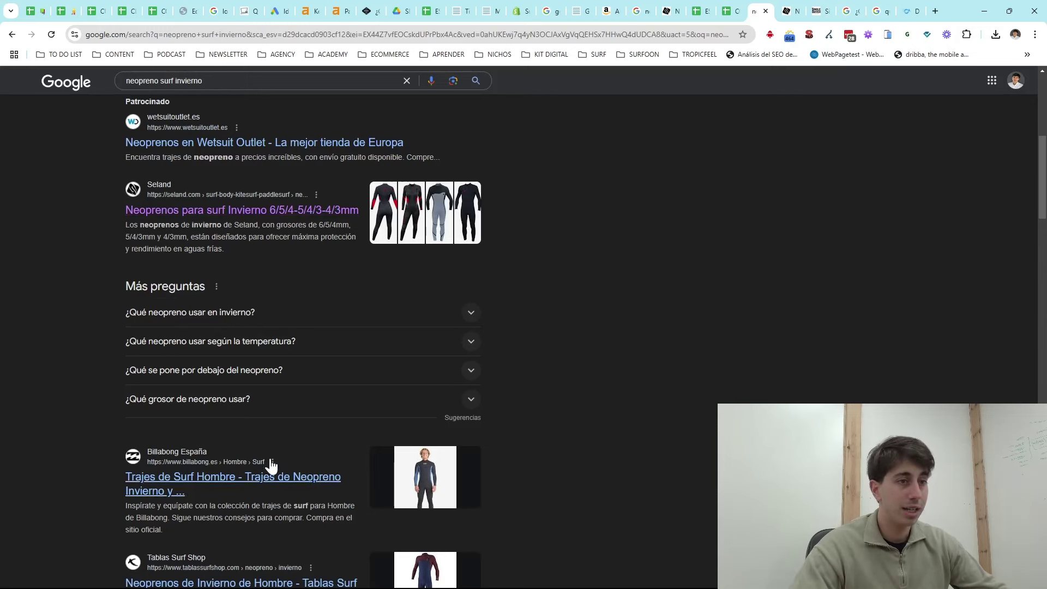
{"action": "scroll", "coordinate": [271, 465], "scroll_direction": "down", "scroll_amount": 3}
{"action": "scroll", "coordinate": [273, 397], "scroll_direction": "down", "scroll_amount": 5}
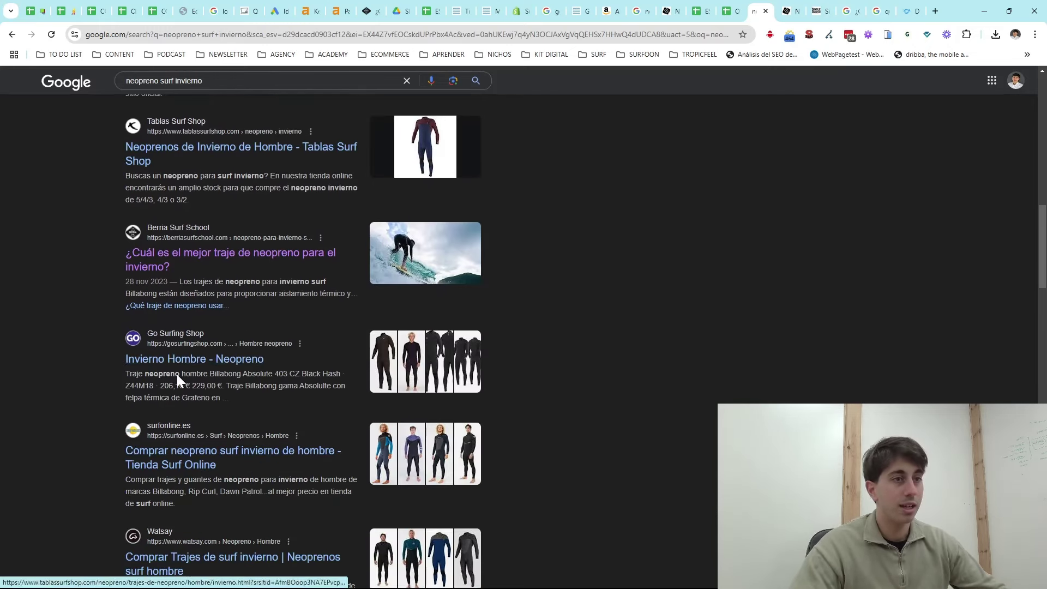
{"action": "right_click", "coordinate": [135, 259]}
{"action": "left_click", "coordinate": [199, 339]}
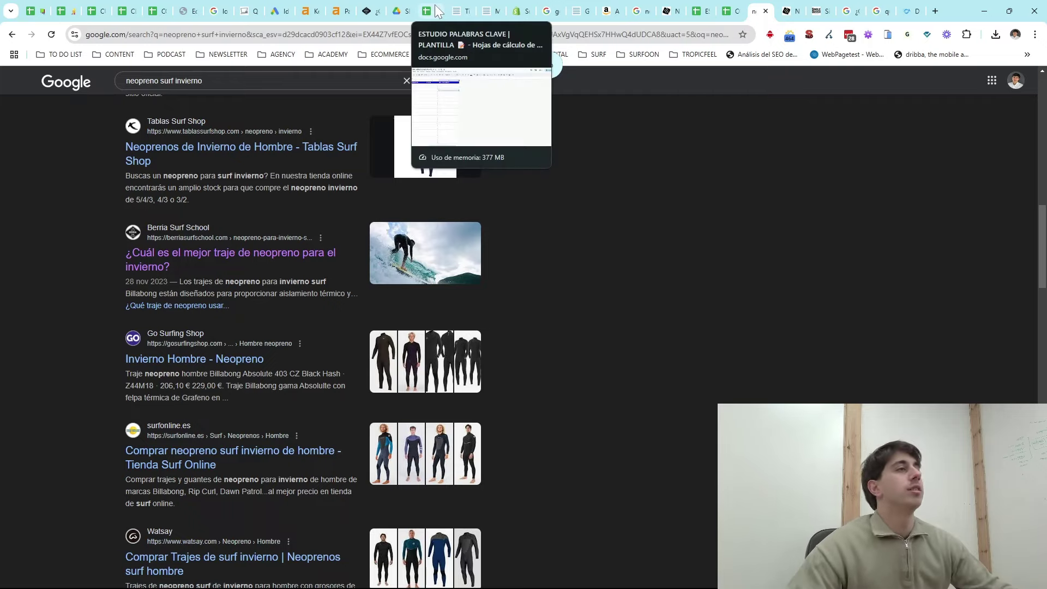
{"action": "left_click", "coordinate": [728, 10]}
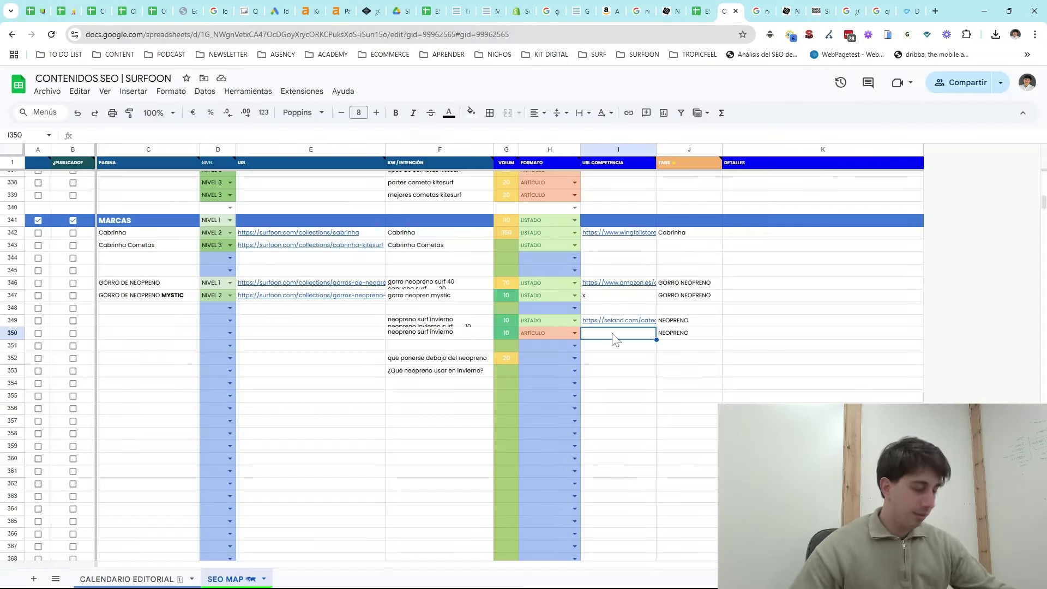
{"action": "key", "text": "ctrl+v"}
- Mark the URL cells of rows 349 and 350 as NEW
{"action": "key", "text": "Left"}
{"action": "key", "text": "Left"}
{"action": "key", "text": "Left"}
{"action": "key", "text": "Left"}
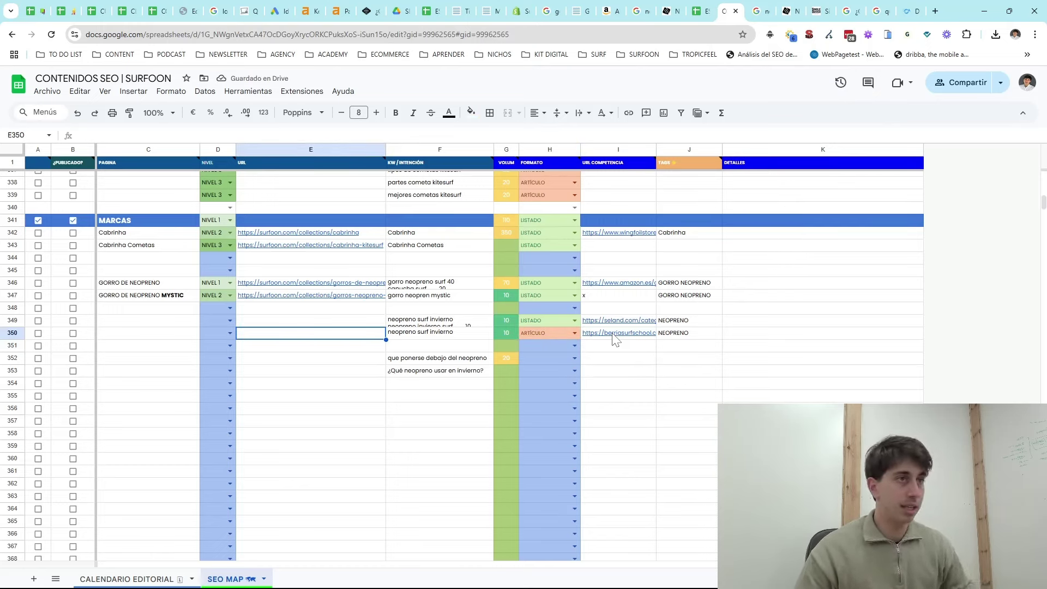
{"action": "key", "text": "Left"}
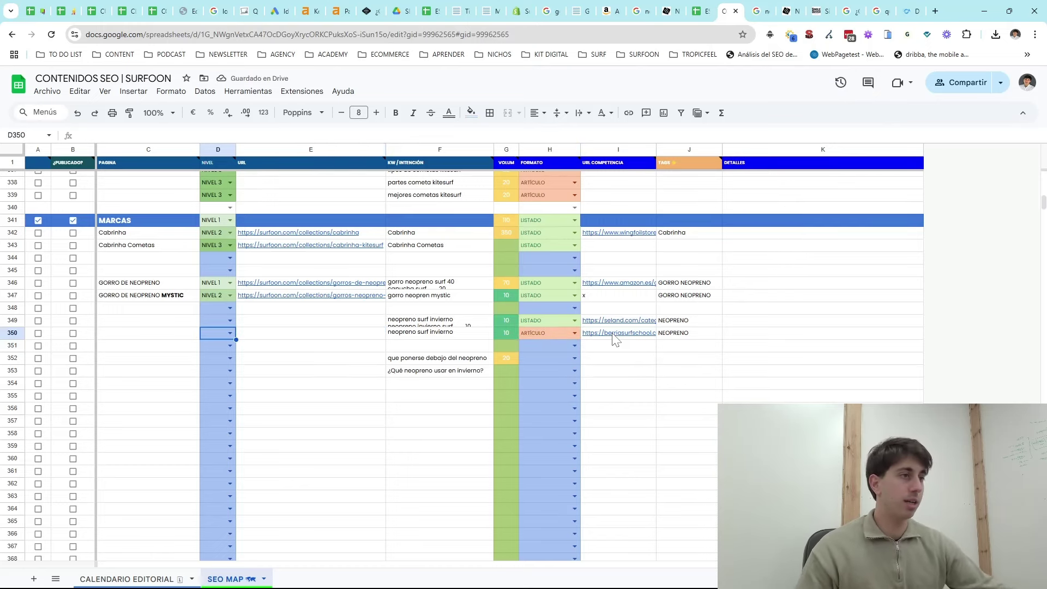
{"action": "left_click", "coordinate": [274, 319]}
{"action": "type", "text": "NEW"}
{"action": "key", "text": "Return"}
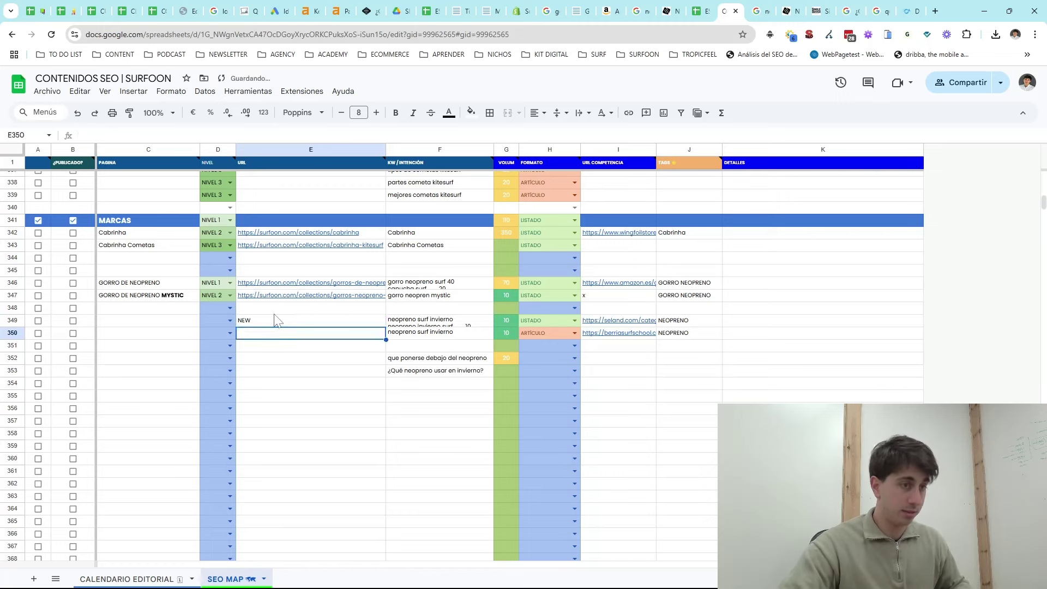
{"action": "type", "text": "NEW"}
{"action": "key", "text": "Return"}
- Name the page in row 349 NEOPRENO INVIERNO
{"action": "key", "text": "Up"}
{"action": "key", "text": "Up"}
{"action": "key", "text": "Left"}
{"action": "key", "text": "Left"}
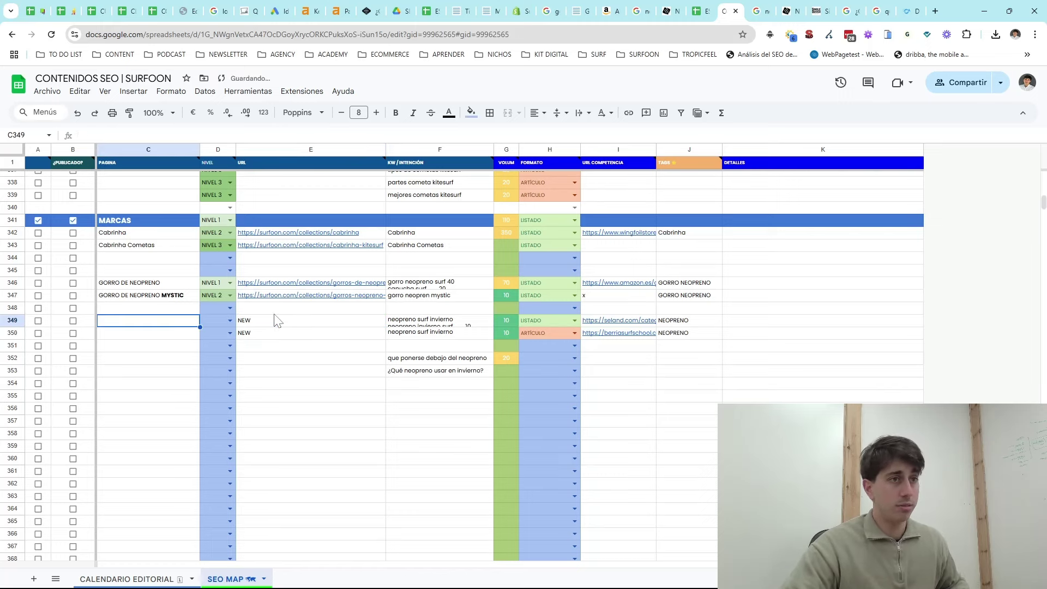
{"action": "type", "text": "ne"}
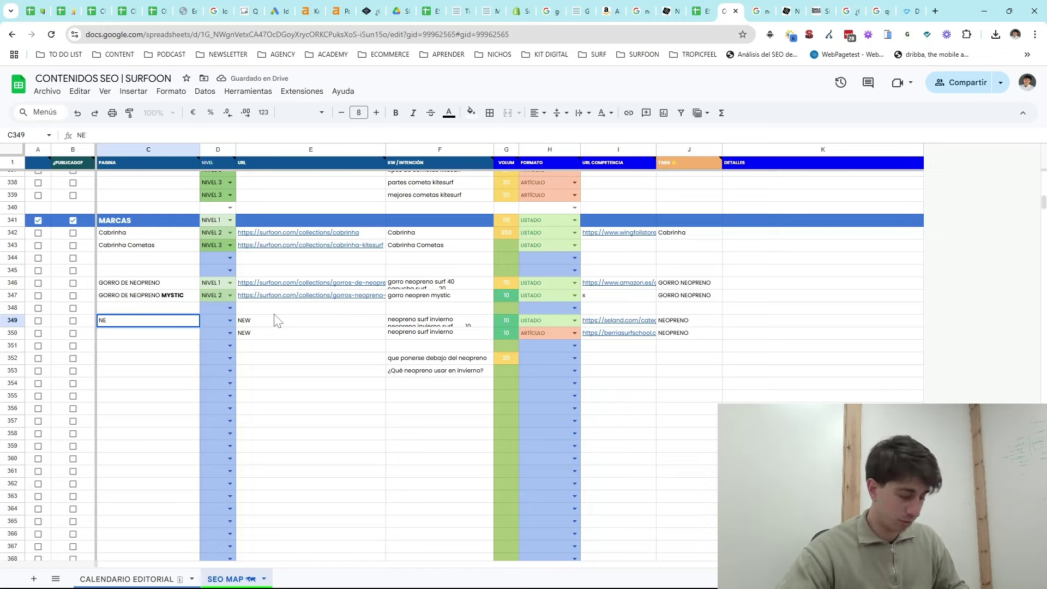
{"action": "type", "text": "OPRENO INV"}
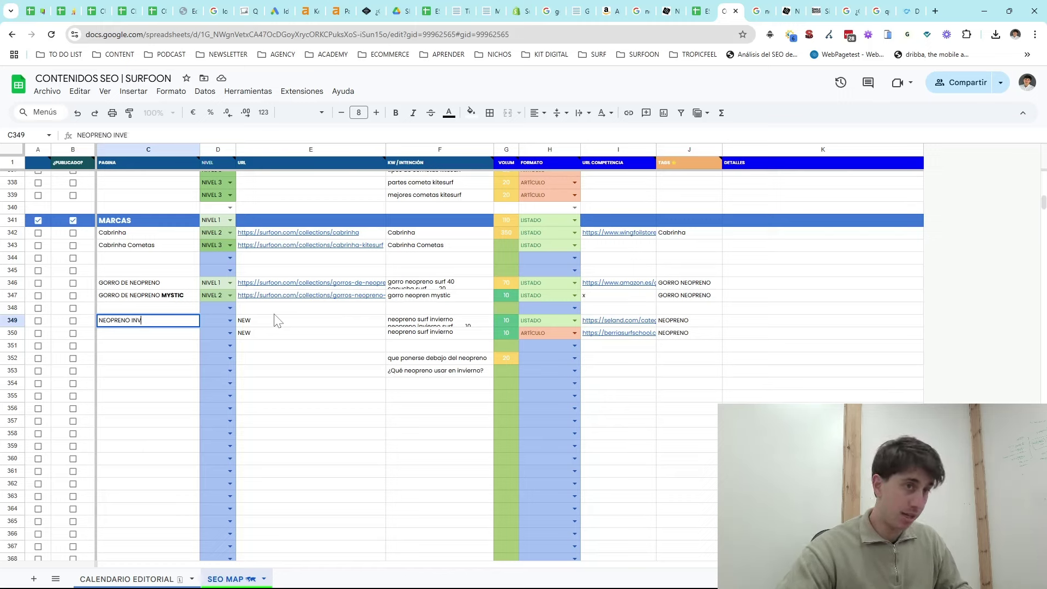
{"action": "type", "text": "IER"}
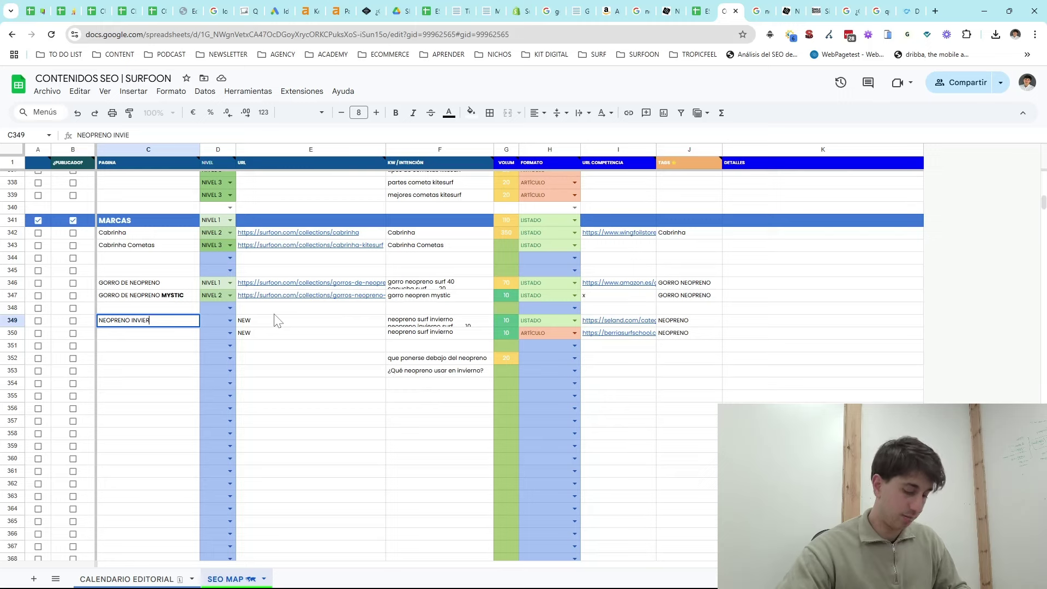
{"action": "type", "text": "NO"}
{"action": "key", "text": "Return"}
{"action": "key", "text": "Up"}
{"action": "key", "text": "Down"}
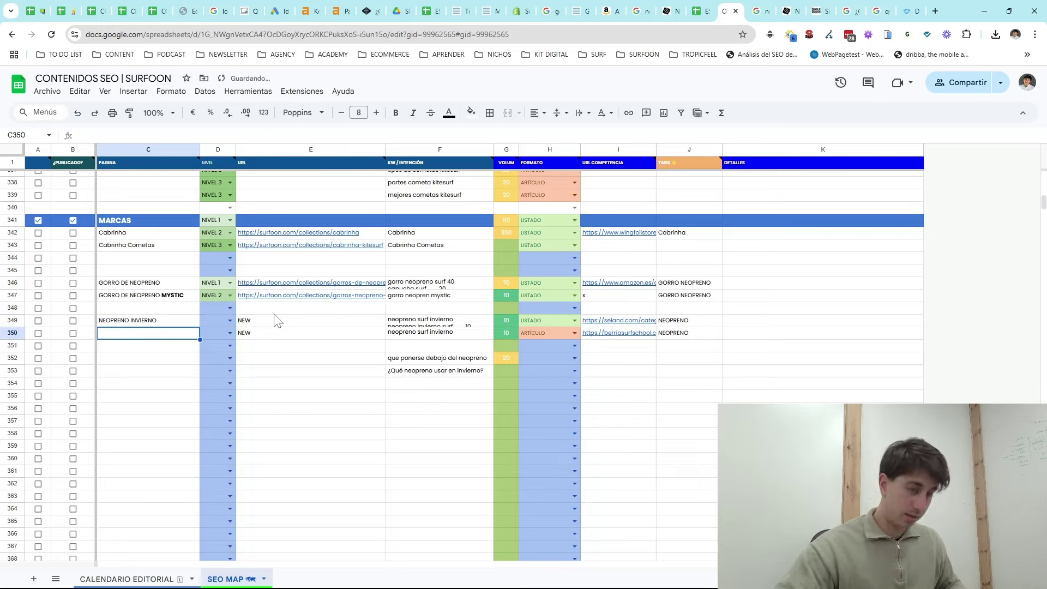
- Begin the page name in C350 with the text "¿QUE NO"
{"action": "type", "text": "¿QUE"}
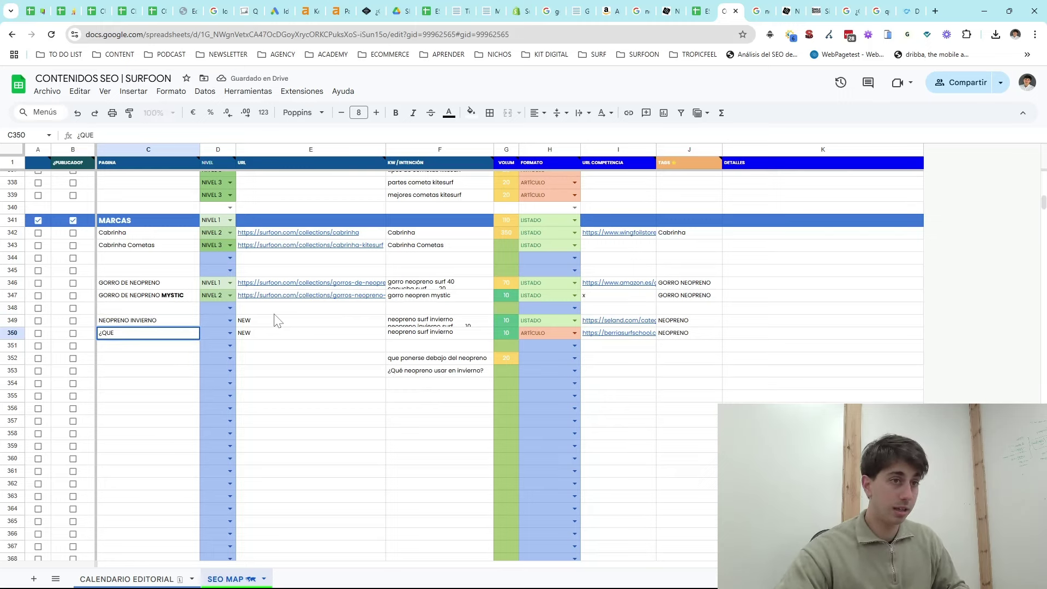
{"action": "type", "text": " NOE"}
{"action": "key", "text": "BackSpace"}
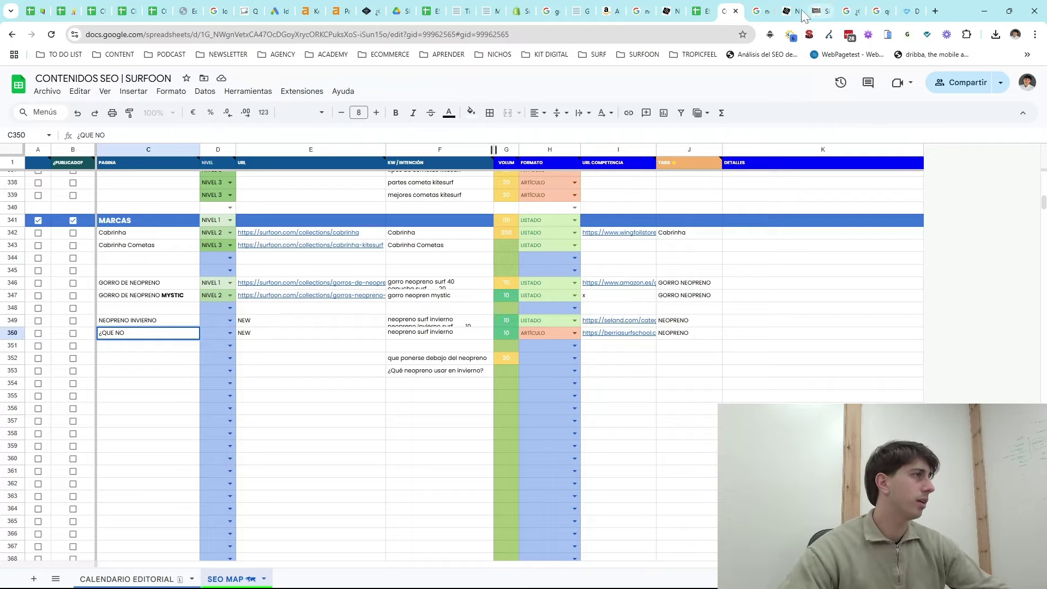
- Review the open competitor pages and the Google results on winter wetsuits for an article title, then return to the Surfoon SEO map
{"action": "left_click", "coordinate": [819, 10]}
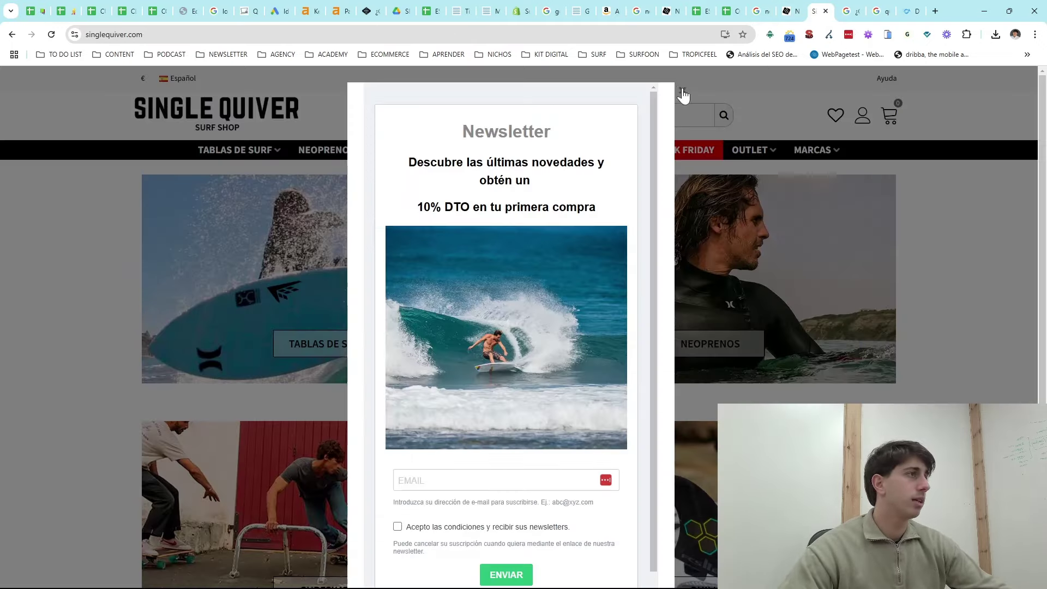
{"action": "left_click", "coordinate": [682, 90]}
{"action": "left_click", "coordinate": [793, 10]}
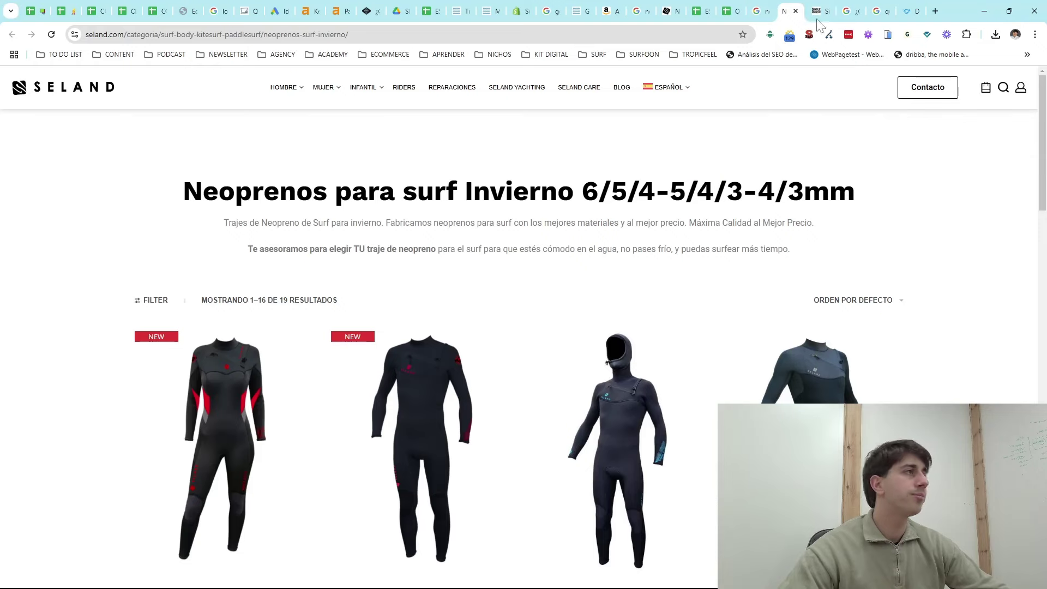
{"action": "left_click", "coordinate": [849, 11]}
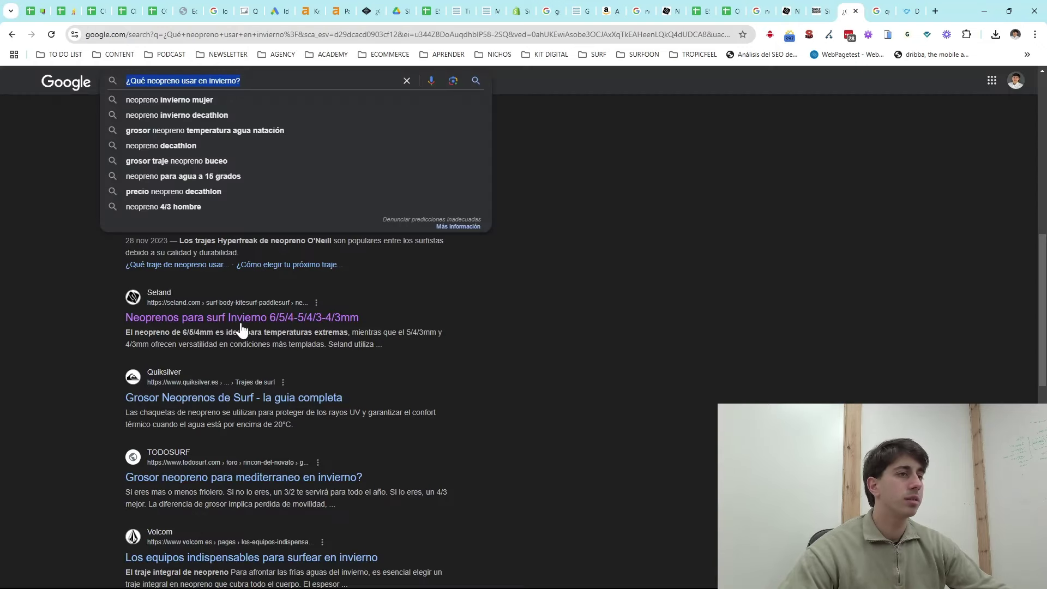
{"action": "left_click", "coordinate": [561, 306]}
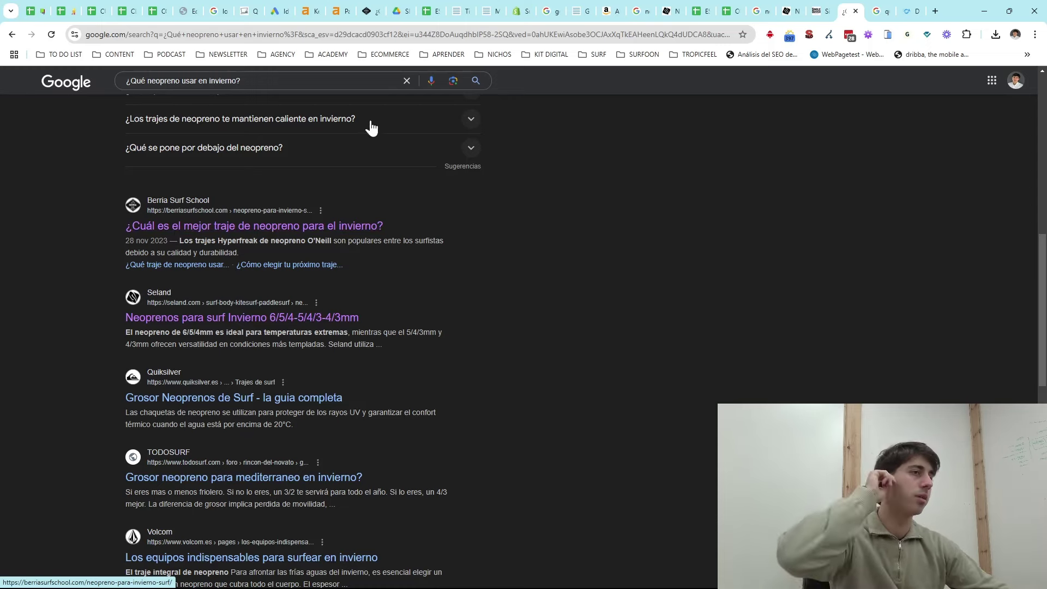
{"action": "left_click", "coordinate": [155, 12]}
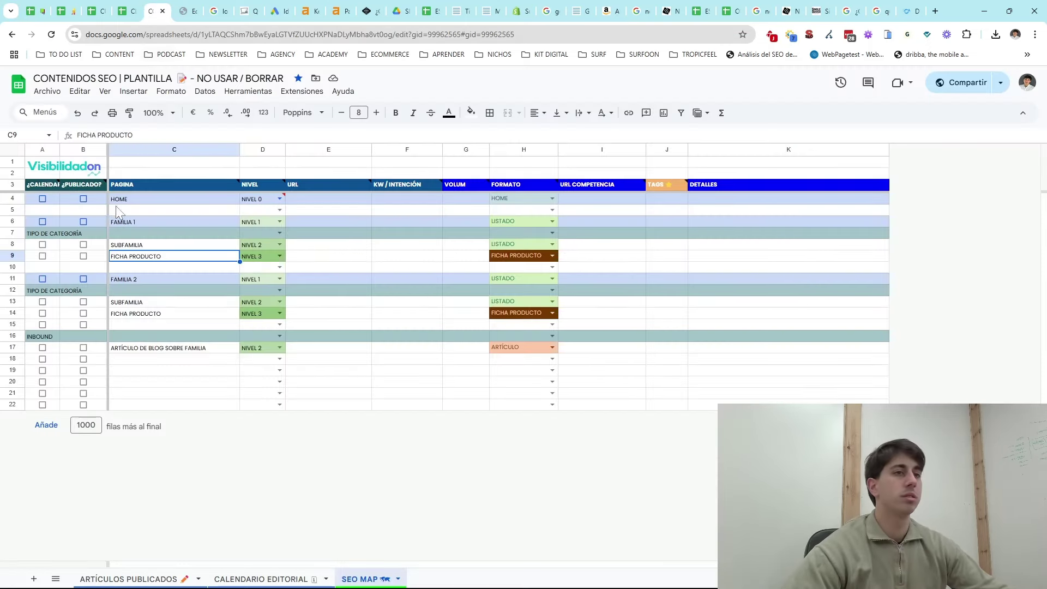
{"action": "left_click", "coordinate": [730, 11]}
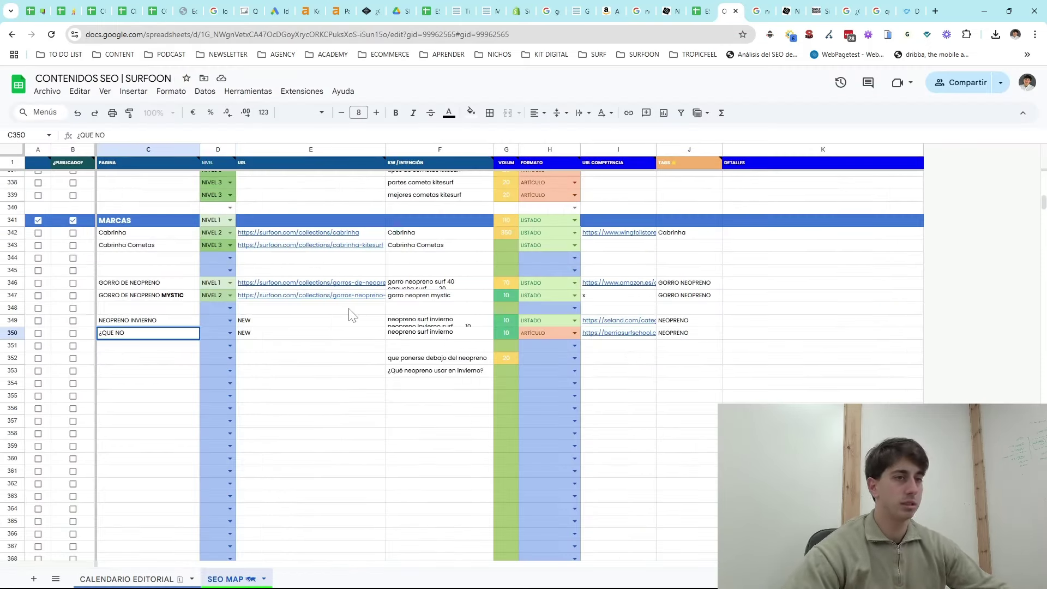
- Replace the page name in C350 with "¿CUAL ES EL MEJOR TRAJE DE NEOPRENO PARA EL INVIERNO?"
{"action": "key", "text": "BackSpace"}
{"action": "key", "text": "BackSpace"}
{"action": "key", "text": "BackSpace"}
{"action": "type", "text": "CIA"}
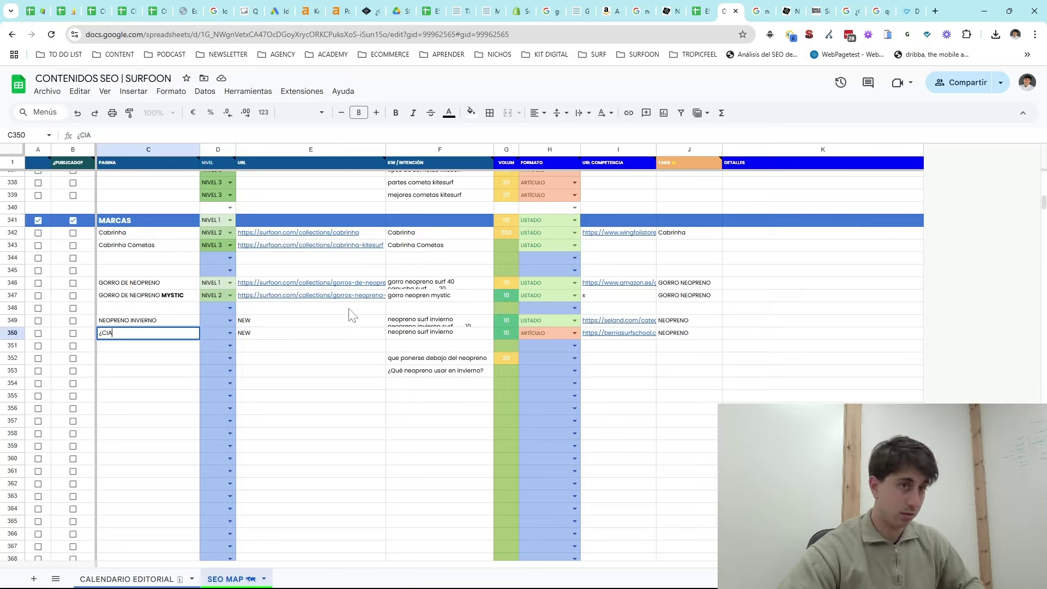
{"action": "type", "text": "UAL ES EL "}
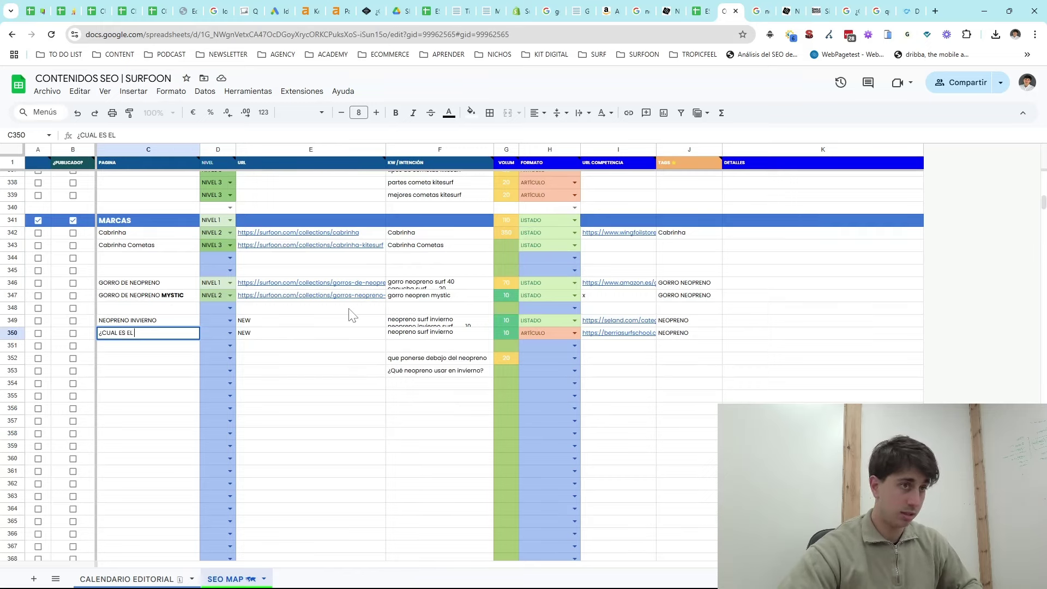
{"action": "type", "text": "MEJOR TRAJE DE INVI"}
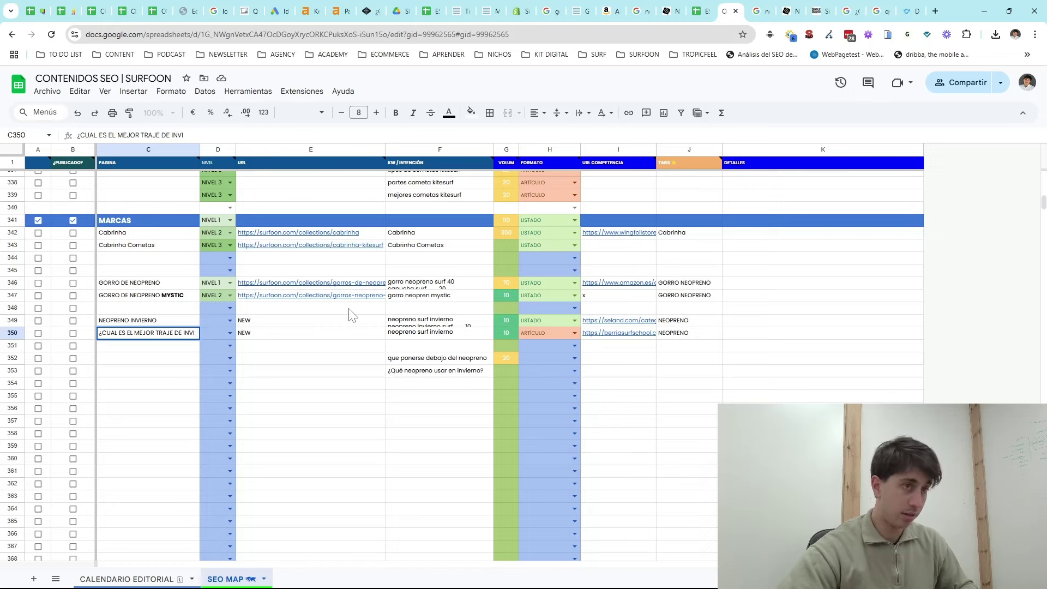
{"action": "type", "text": "ERNO"}
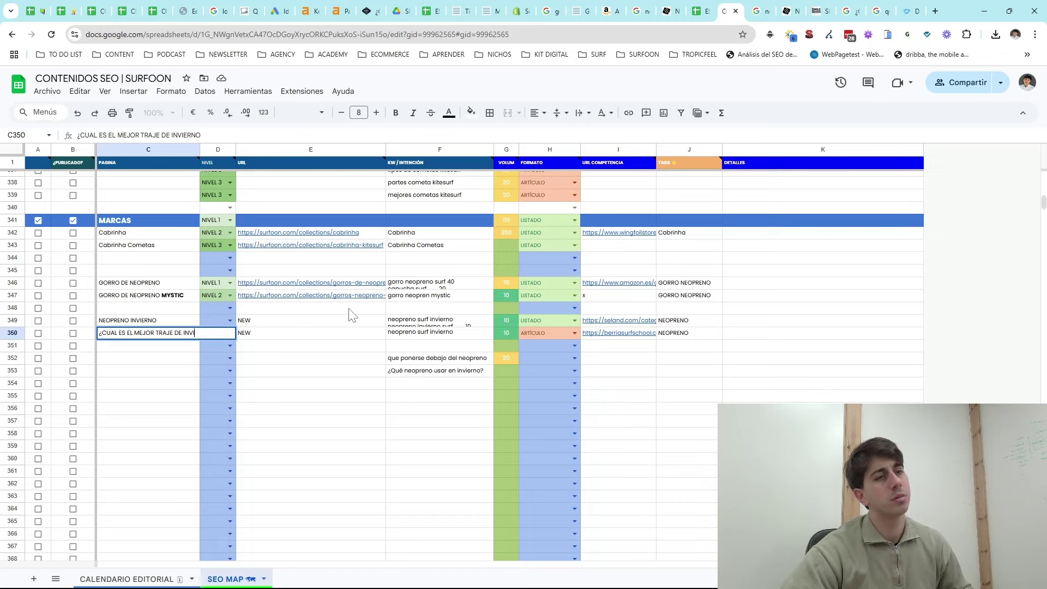
{"action": "key", "text": "BackSpace"}
{"action": "key", "text": "BackSpace"}
{"action": "key", "text": "BackSpace"}
{"action": "key", "text": "BackSpace"}
{"action": "type", "text": "NEO"}
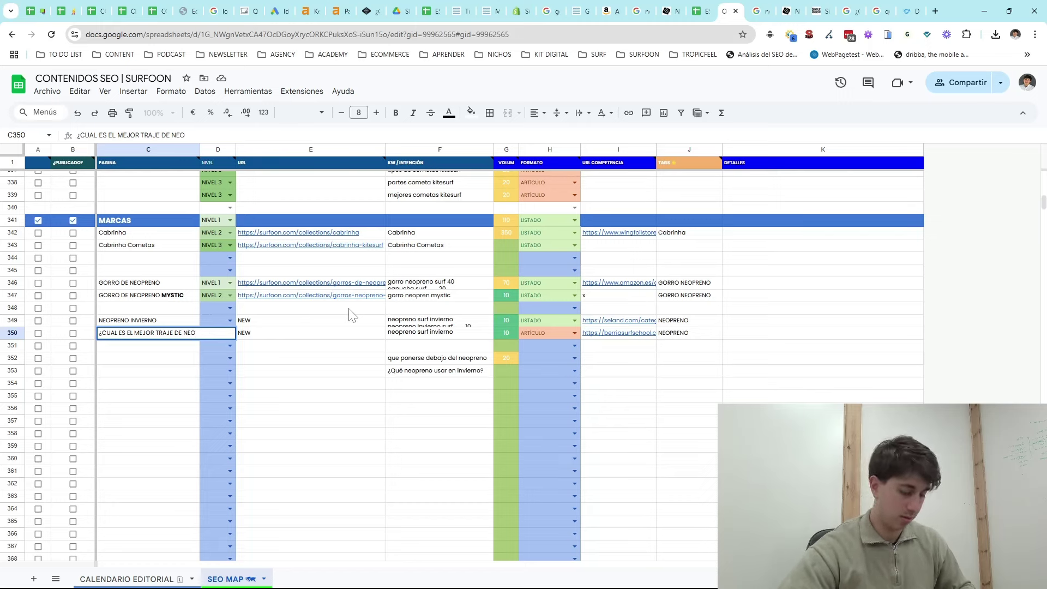
{"action": "type", "text": "PRENO PARA EL INVIERNO?"}
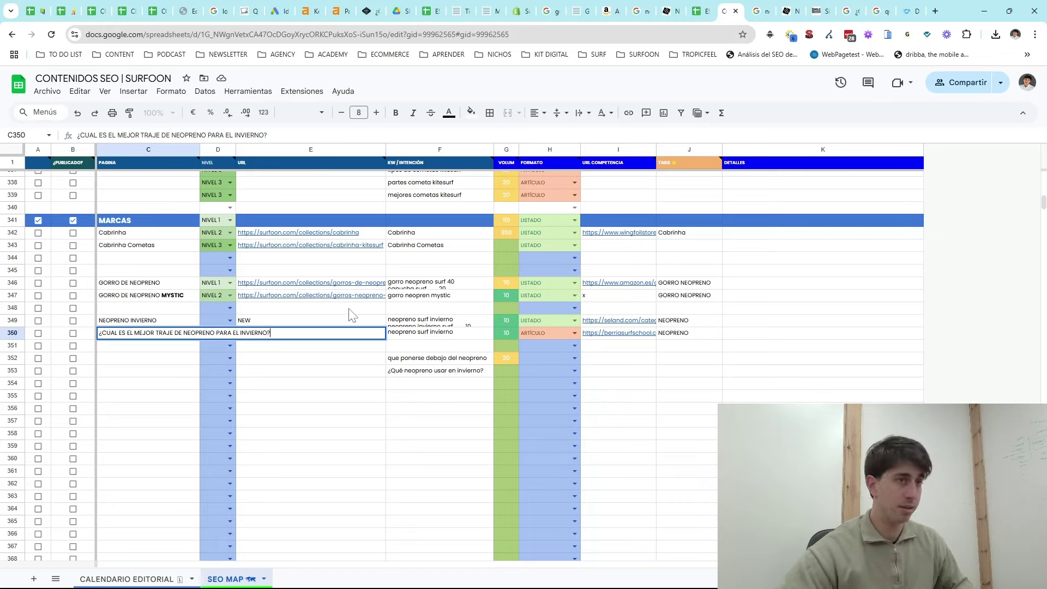
{"action": "key", "text": "Return"}
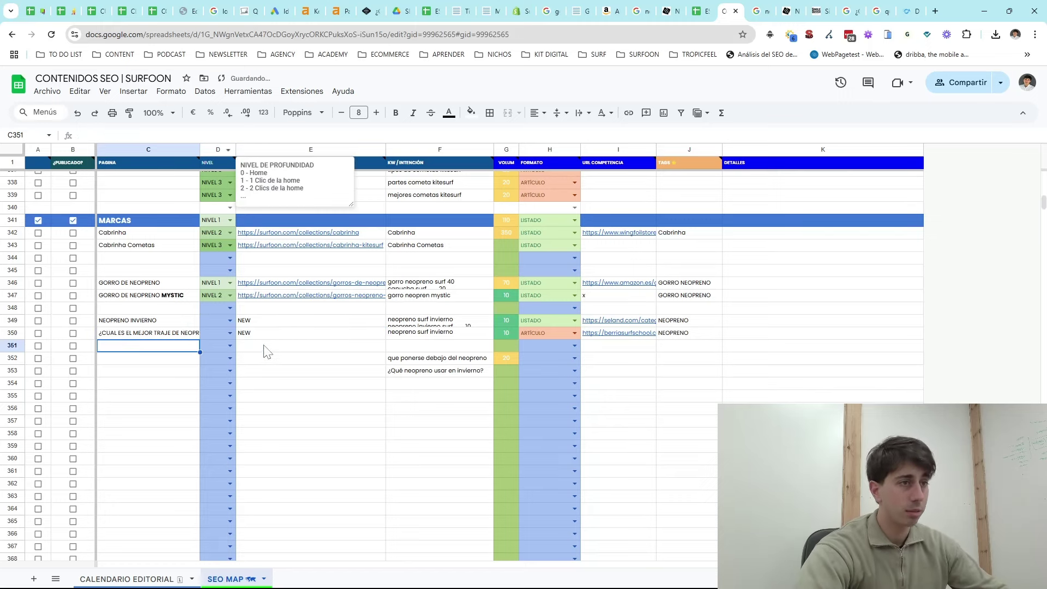
- Set the level of the NEOPRENO INVIERNO page to NIVEL 1
{"action": "left_click", "coordinate": [282, 334]}
{"action": "double_click", "coordinate": [217, 320]}
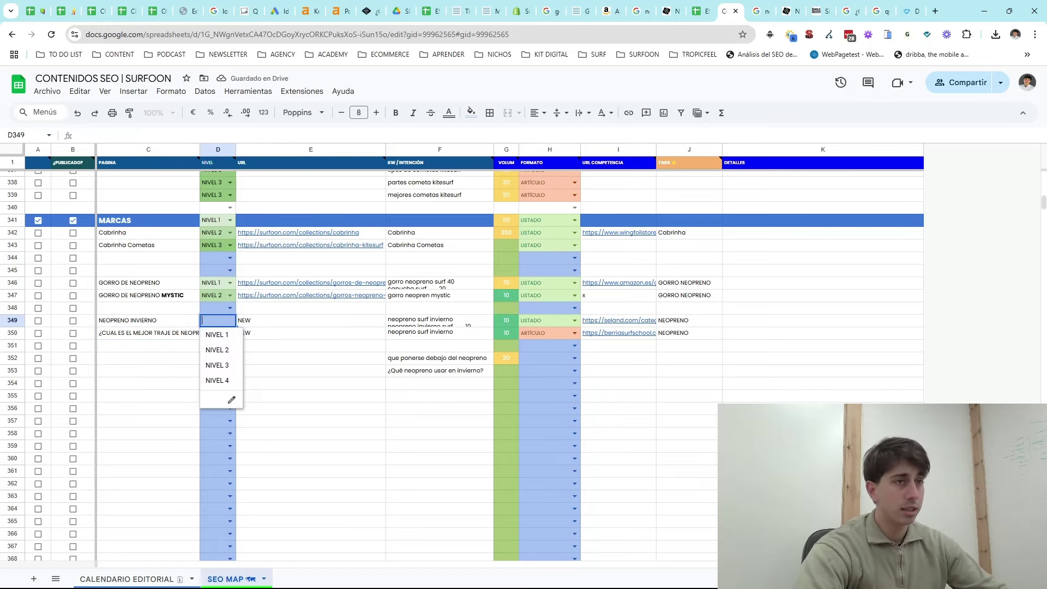
{"action": "left_click", "coordinate": [219, 338]}
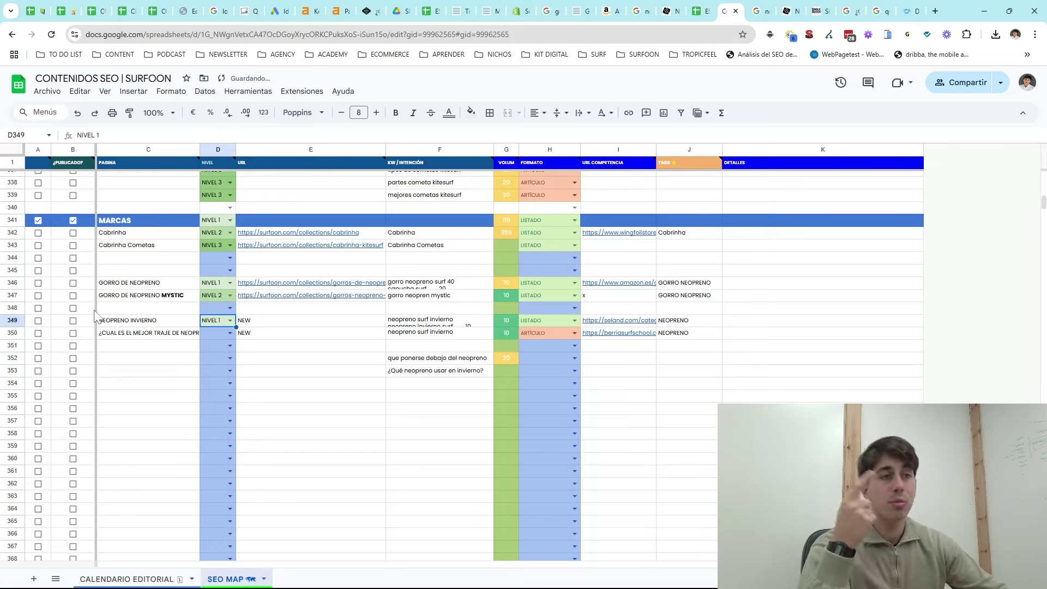
- Insert one blank row below row 348, above the NEOPRENO INVIERNO page
{"action": "left_click", "coordinate": [12, 308]}
{"action": "right_click", "coordinate": [12, 308]}
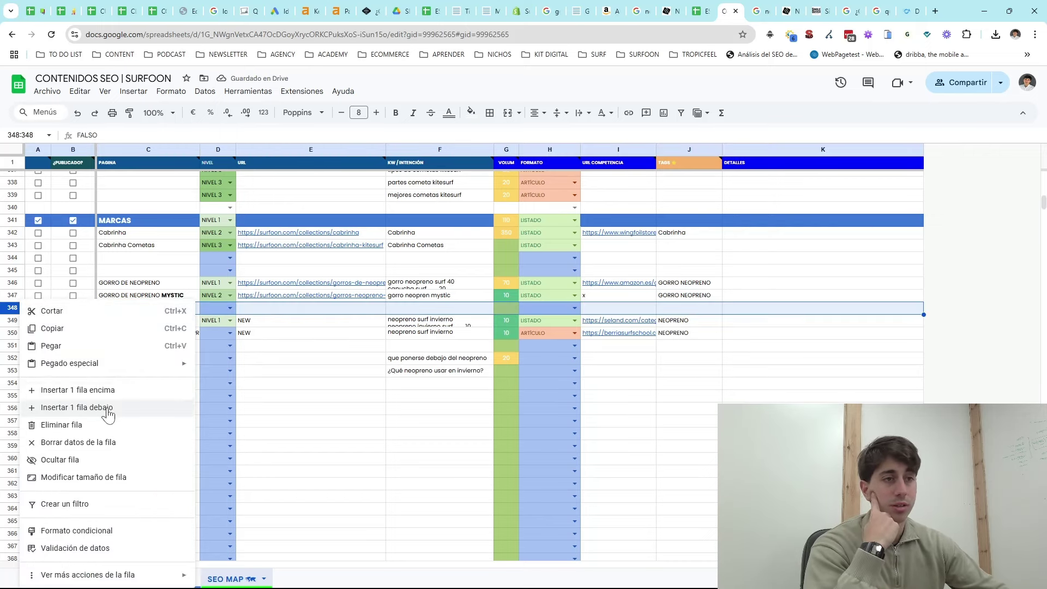
{"action": "left_click", "coordinate": [76, 407]}
- Set the NEOPRENO INVIERNO page to NIVEL 2 and the article page beneath it to NIVEL 3
{"action": "left_click", "coordinate": [230, 332]}
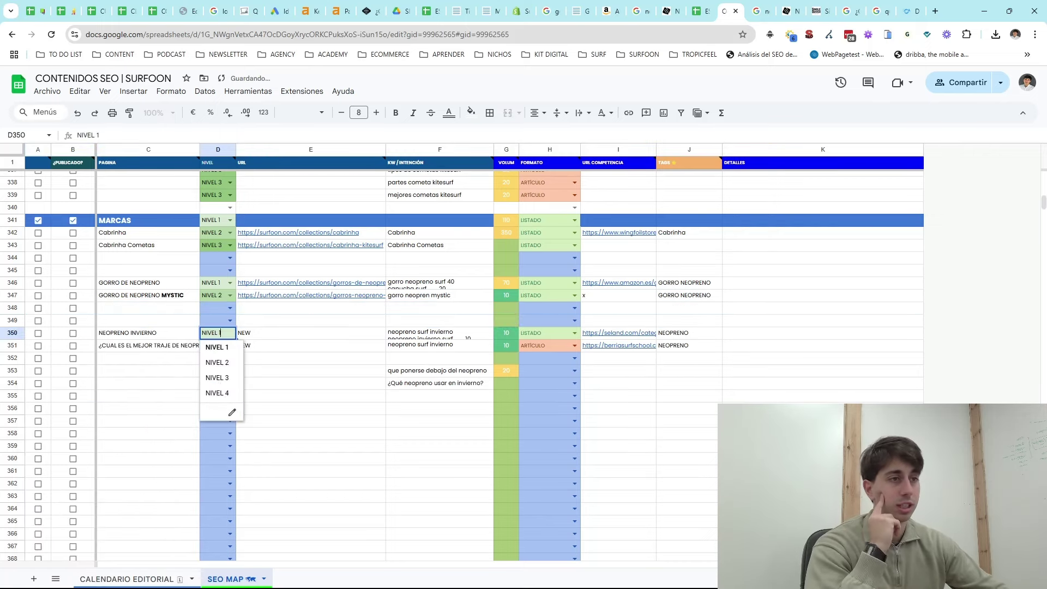
{"action": "left_click", "coordinate": [217, 362]}
{"action": "left_click", "coordinate": [231, 345]}
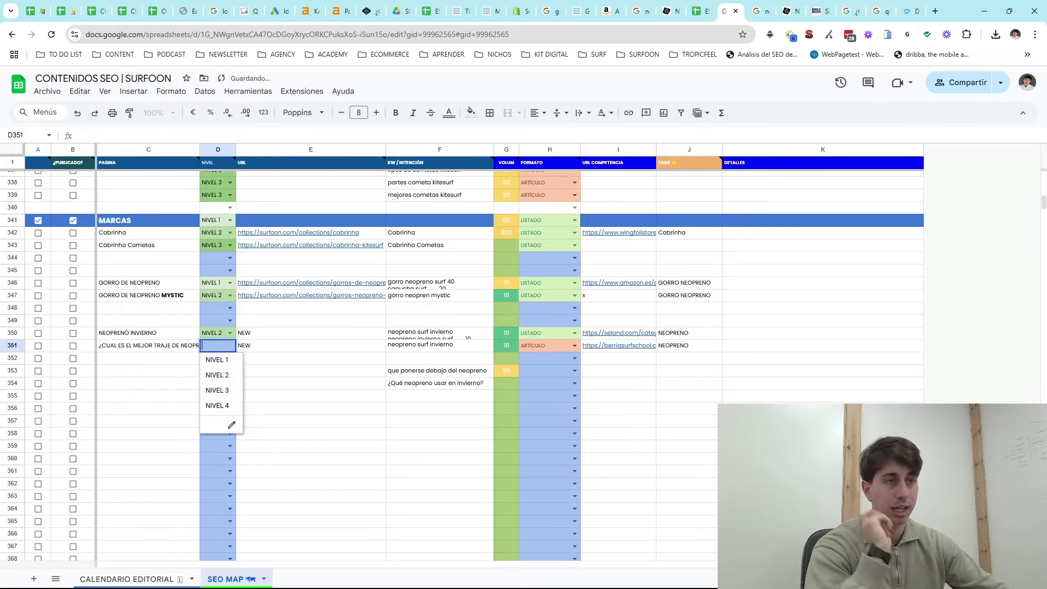
{"action": "left_click", "coordinate": [226, 390]}
{"action": "left_click", "coordinate": [297, 349]}
{"action": "left_click", "coordinate": [452, 349]}
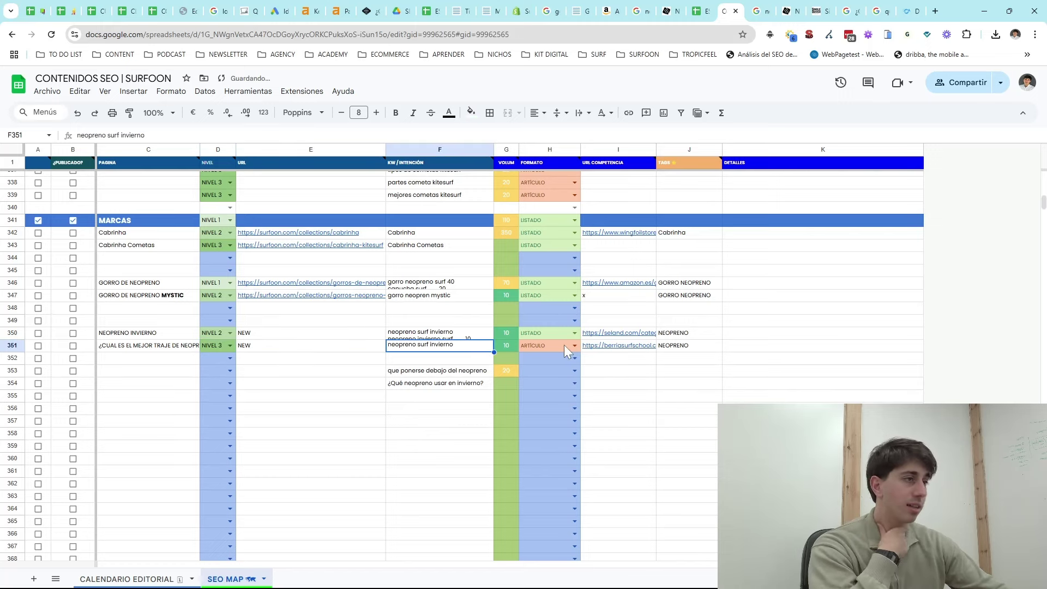
{"action": "left_click", "coordinate": [563, 344]}
- Set the format of the keyword "que ponerse debajo del neopreno" to ARTÍCULO and fill it down to row 354
{"action": "left_click", "coordinate": [493, 371]}
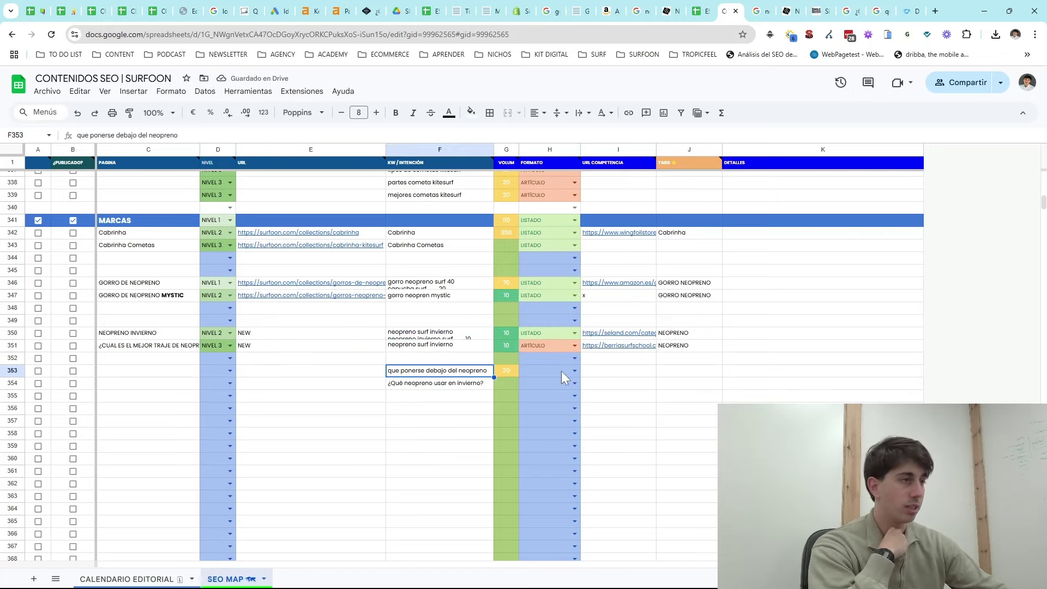
{"action": "left_click", "coordinate": [574, 371]}
{"action": "left_click", "coordinate": [554, 416]}
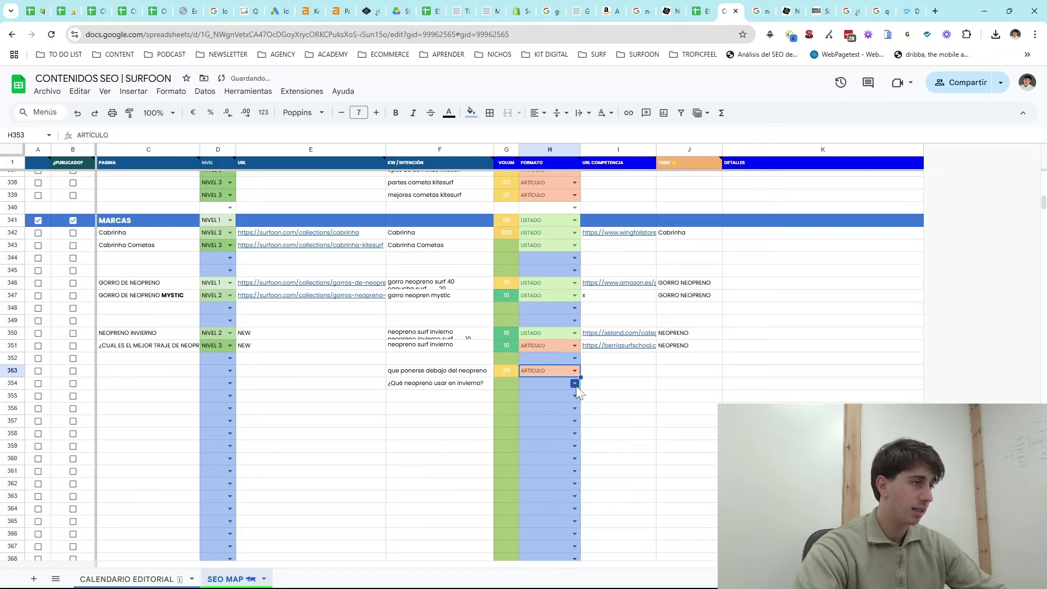
{"action": "left_click_drag", "start_coordinate": [580, 376], "coordinate": [578, 385]}
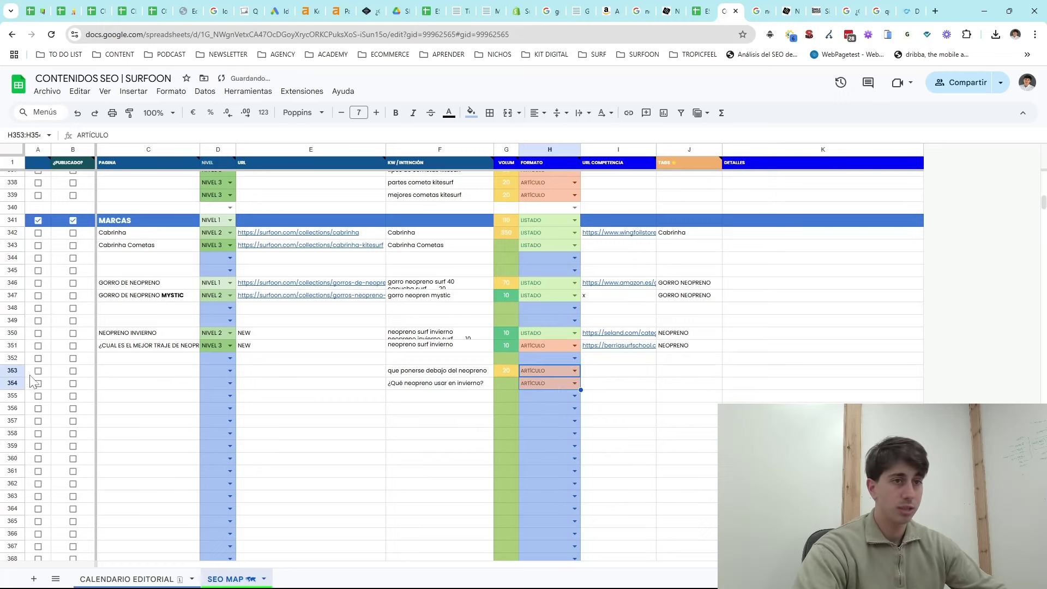
- Add "¿Qué neopreno usar en invierno?" as a second line in the keyword cell F351 of the winter wetsuit article
{"action": "left_click_drag", "start_coordinate": [12, 371], "coordinate": [12, 382]}
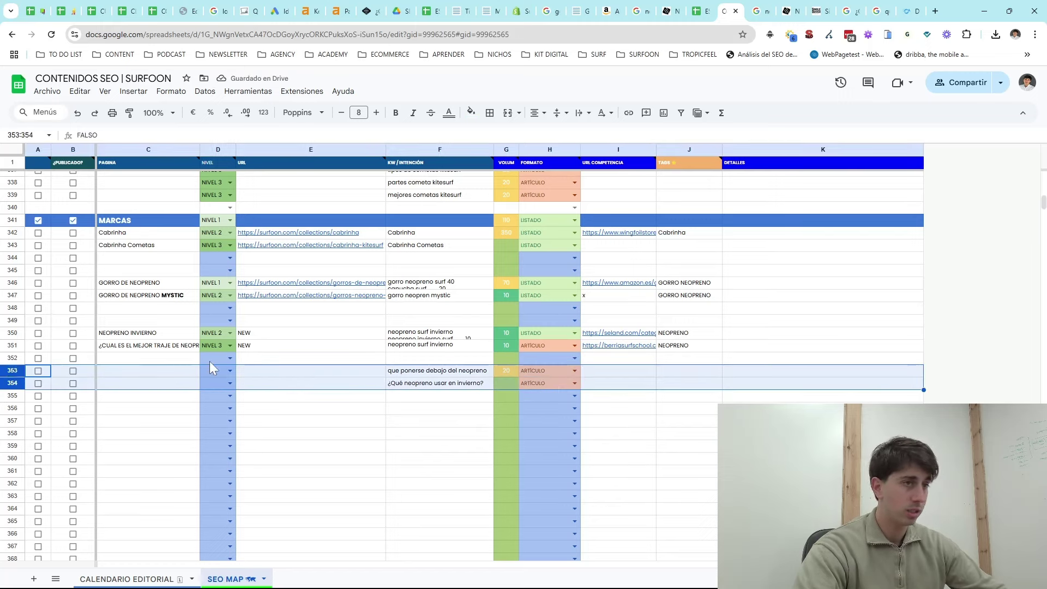
{"action": "left_click", "coordinate": [429, 347]}
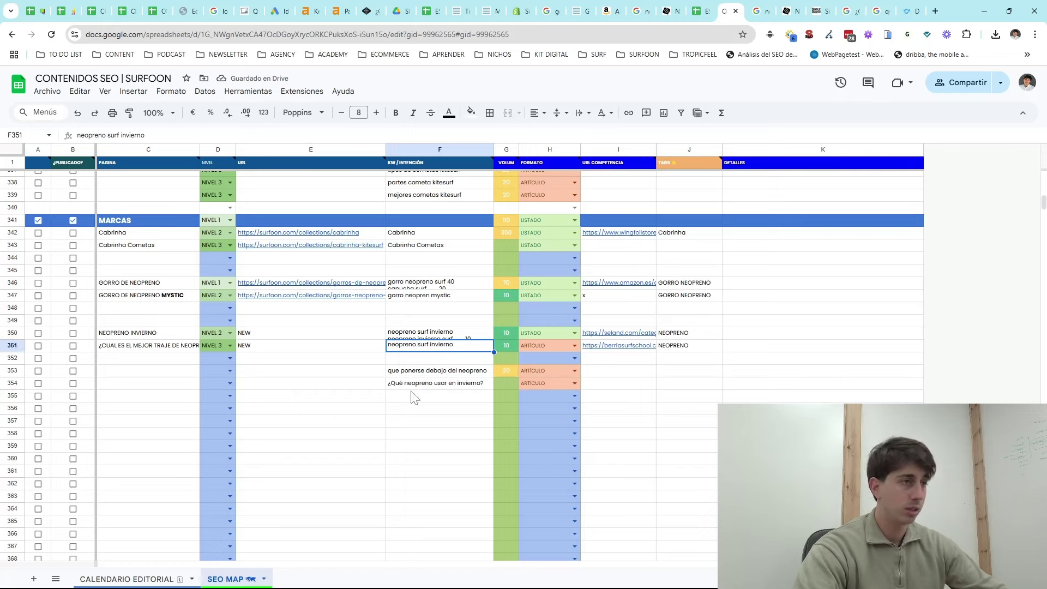
{"action": "left_click", "coordinate": [413, 384]}
{"action": "double_click", "coordinate": [438, 348]}
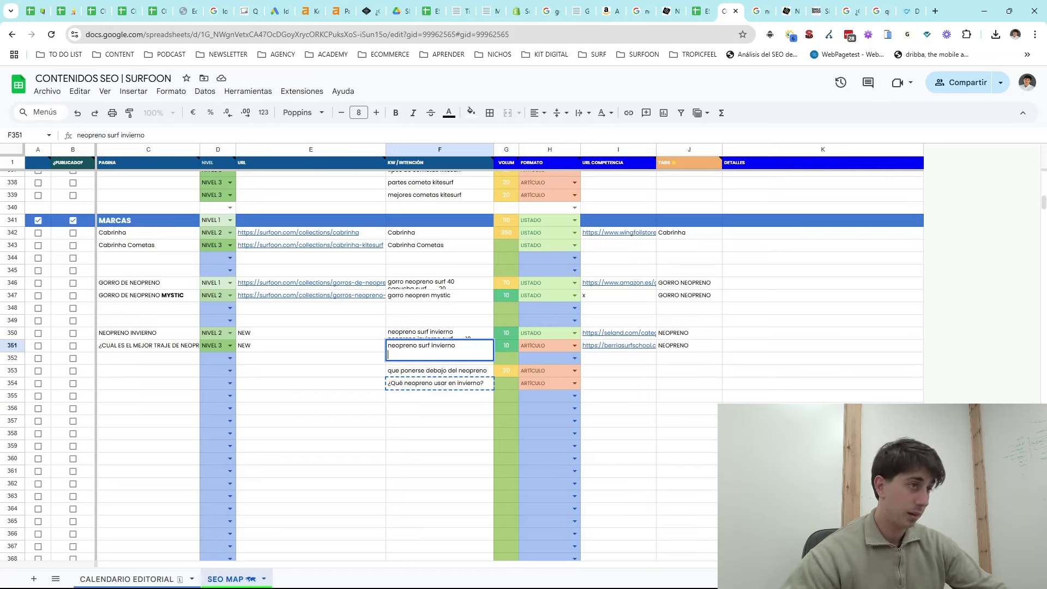
{"action": "key", "text": "alt+Return"}
{"action": "type", "text": "¿Qué neopreno usar en invierno?"}
{"action": "key", "text": "Return"}
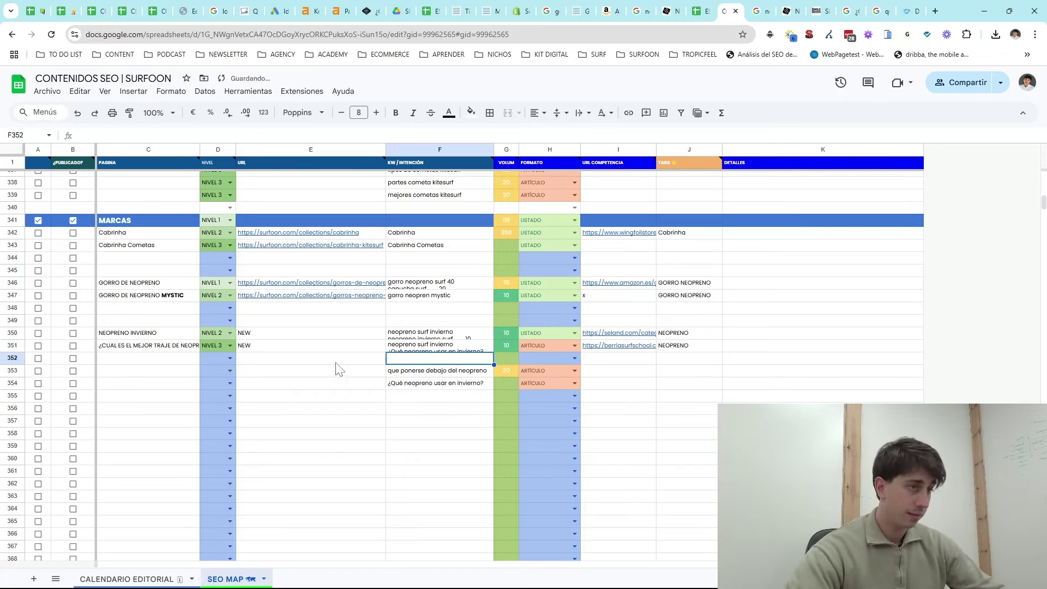
- Delete the duplicate keyword row 354 and the blank row 352 so the remaining keyword directly follows the article row
{"action": "right_click", "coordinate": [12, 383]}
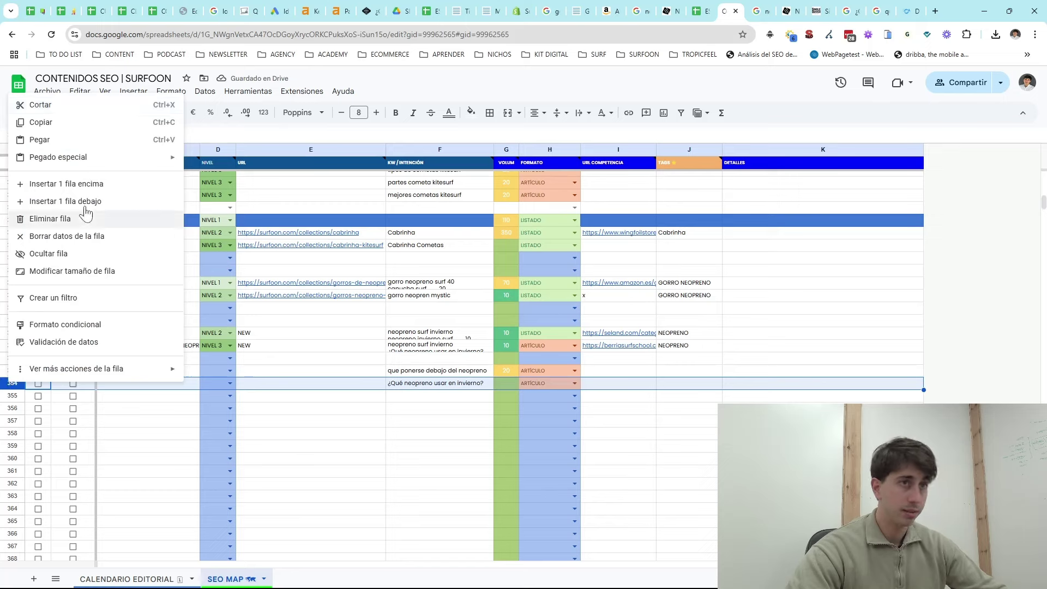
{"action": "left_click", "coordinate": [80, 218]}
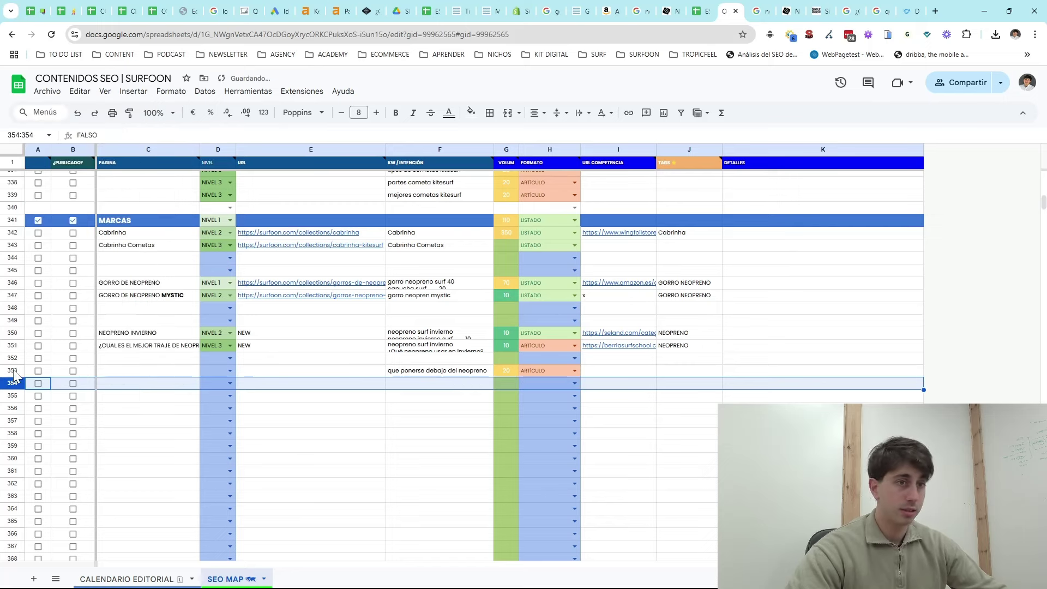
{"action": "left_click", "coordinate": [590, 361]}
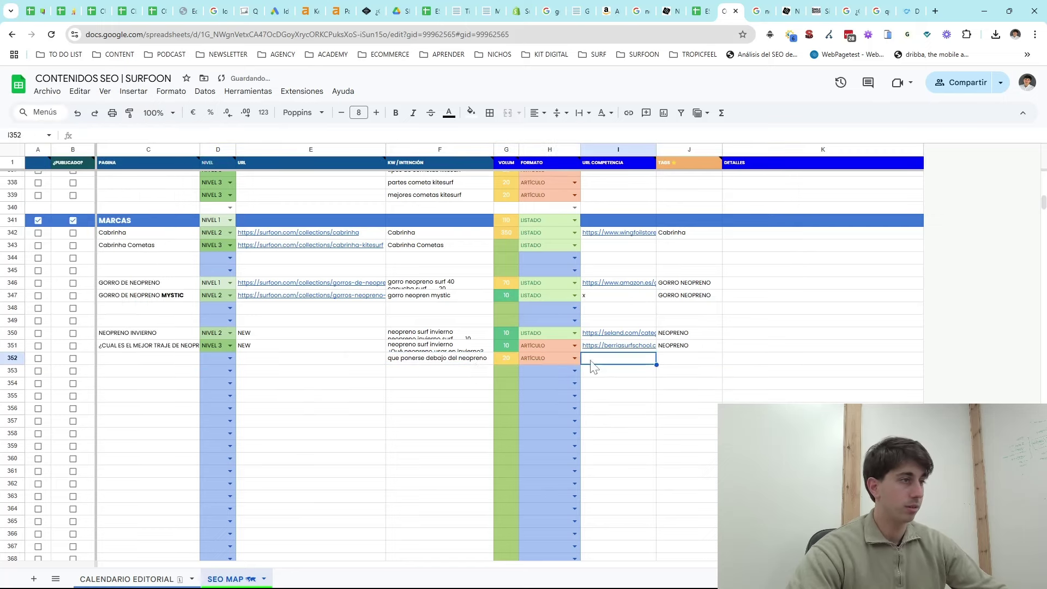
- Check the WordPress lesson for the stage that follows the SEO map, then go back to the Surfoon spreadsheet
{"action": "left_click", "coordinate": [450, 362]}
{"action": "left_click", "coordinate": [617, 362]}
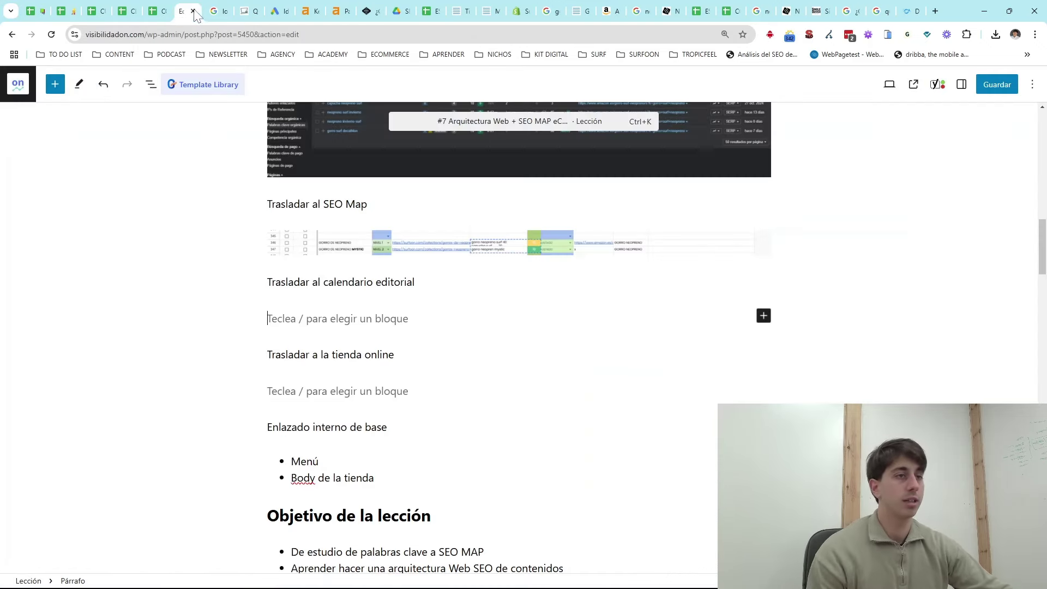
{"action": "left_click", "coordinate": [188, 11]}
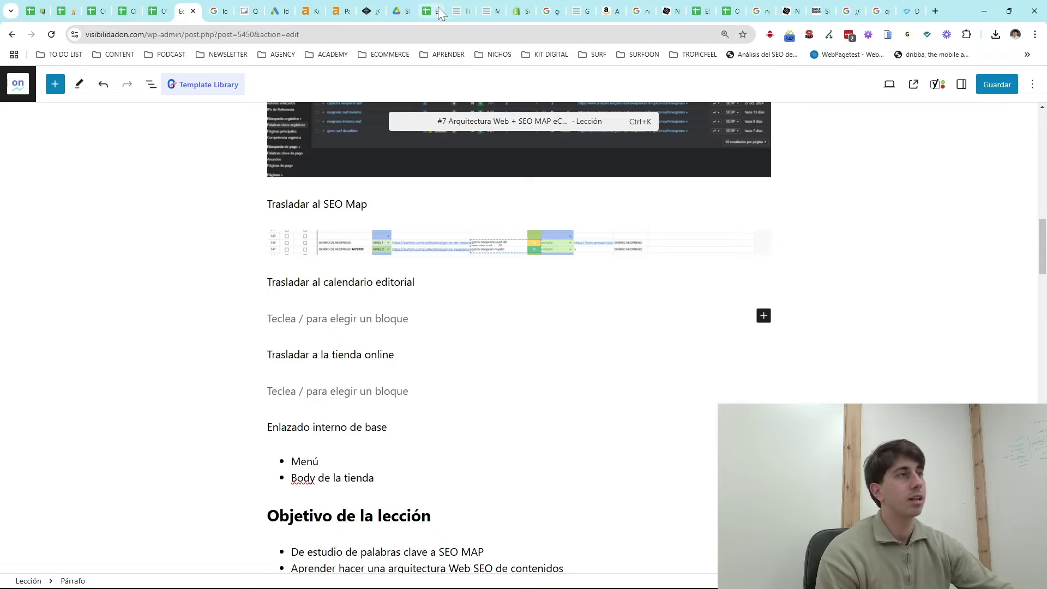
{"action": "left_click", "coordinate": [731, 11]}
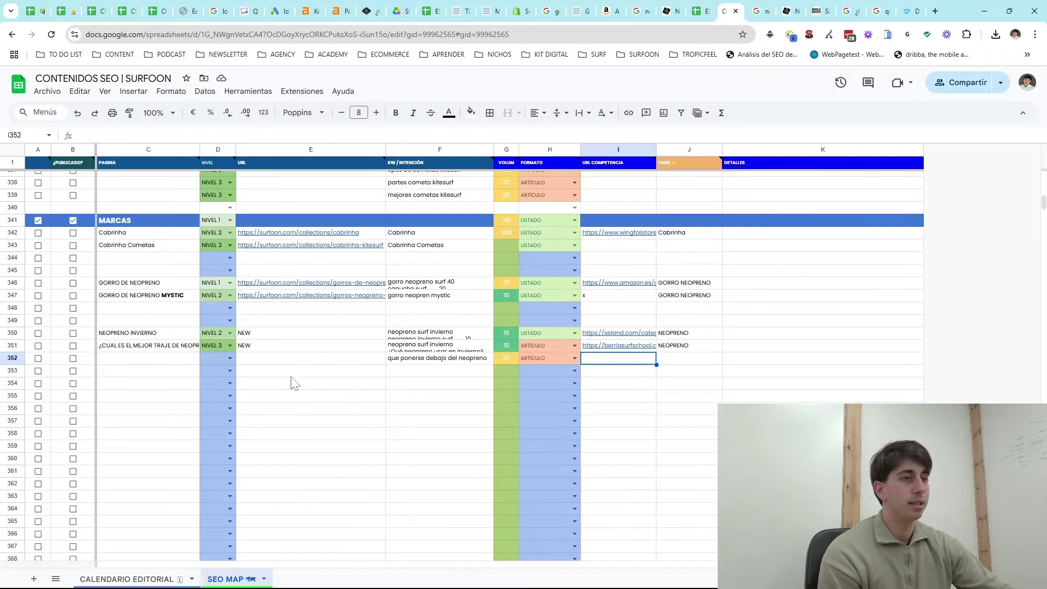
- Copy the three winter wetsuit keywords with their volumes, F350:G352, from the SEO map into the editorial calendar starting at G142
{"action": "left_click", "coordinate": [442, 334]}
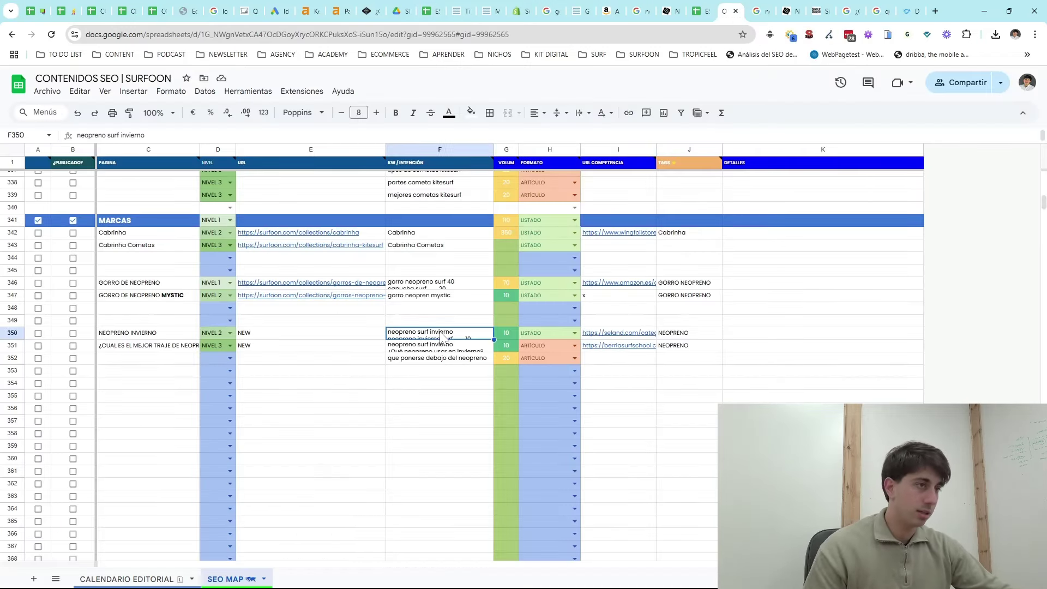
{"action": "left_click_drag", "start_coordinate": [446, 336], "coordinate": [512, 362]}
{"action": "key", "text": "ctrl+c"}
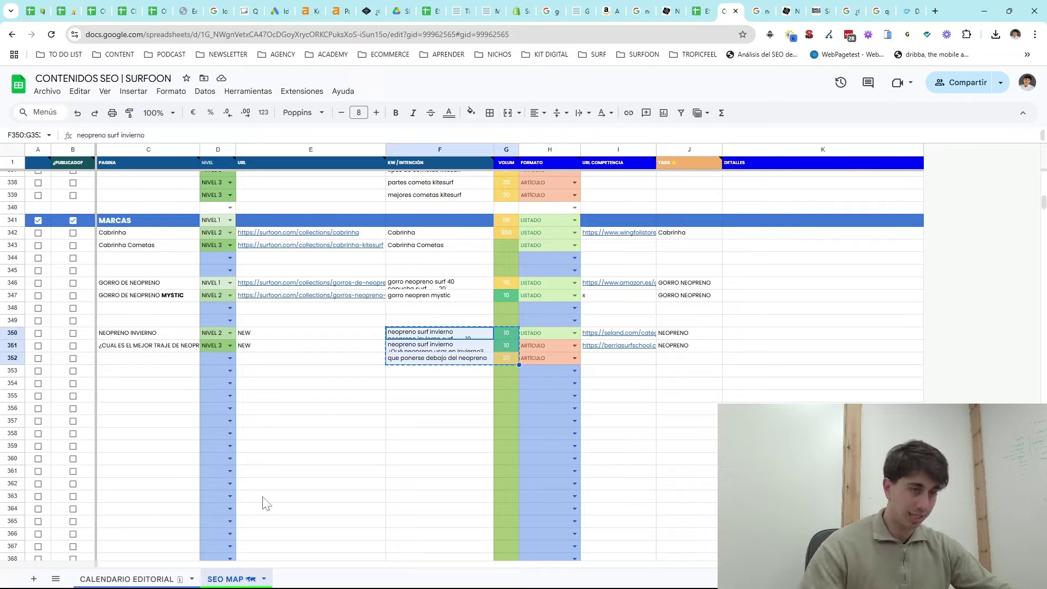
{"action": "left_click", "coordinate": [162, 574]}
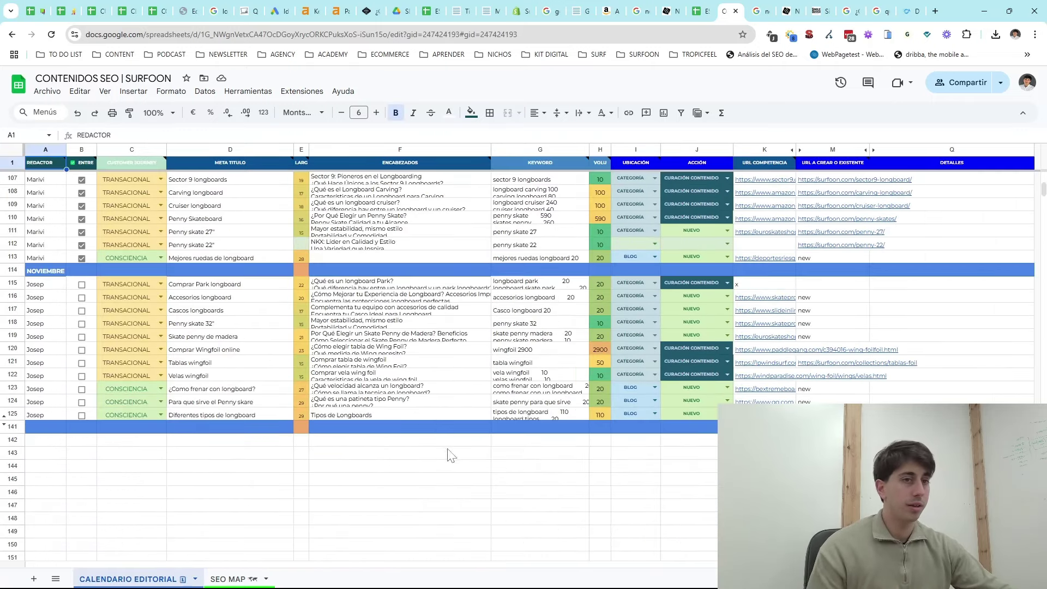
{"action": "left_click", "coordinate": [550, 442]}
{"action": "key", "text": "ctrl+v"}
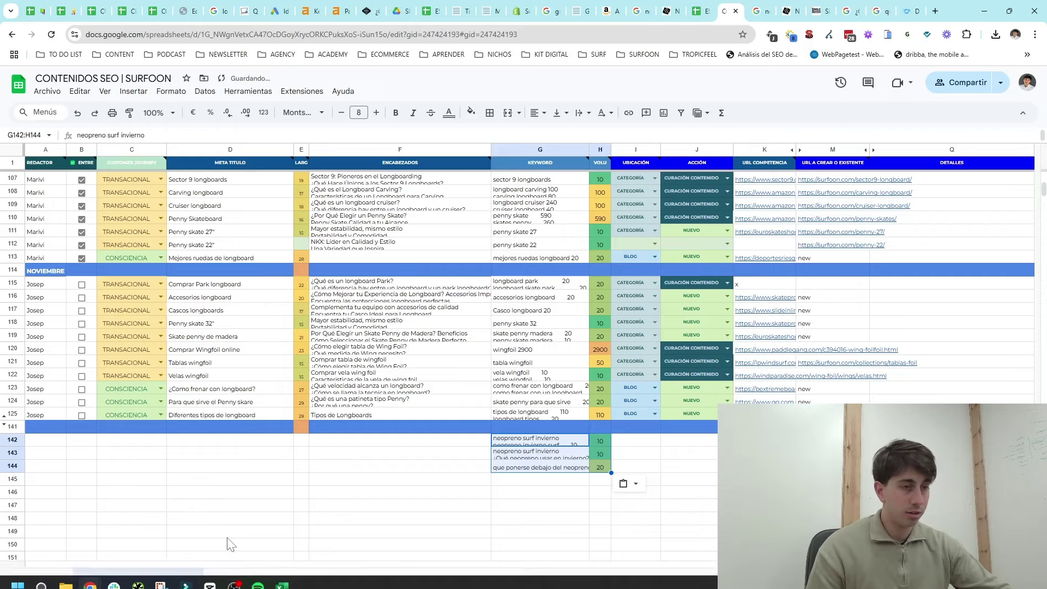
- Copy the two neoprene hood keywords with their volumes, F346:G347, from the SEO map into the editorial calendar starting at G145
{"action": "left_click", "coordinate": [229, 579]}
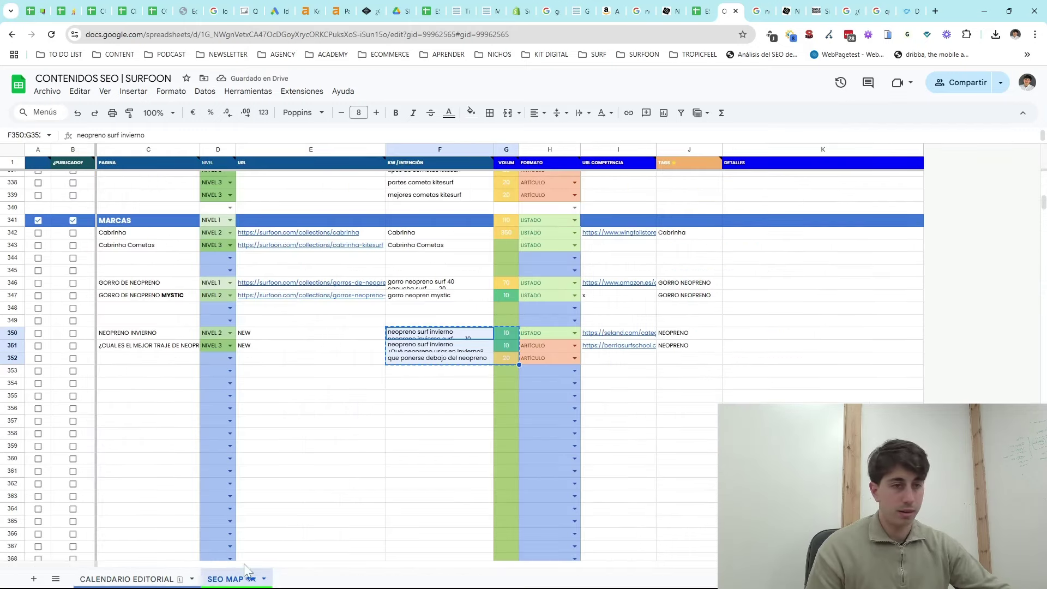
{"action": "left_click", "coordinate": [432, 285]}
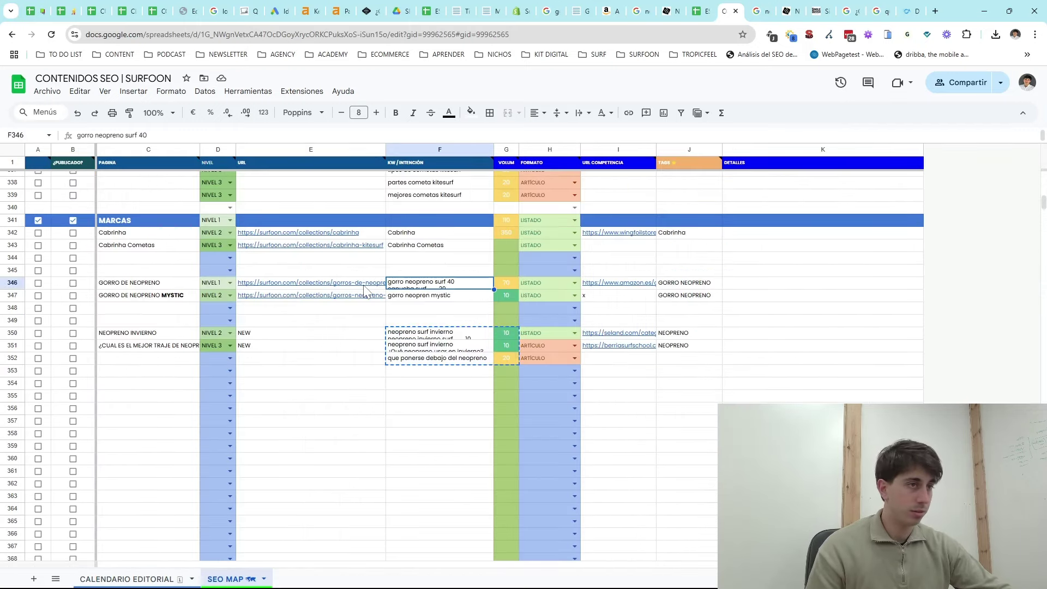
{"action": "left_click", "coordinate": [499, 296], "text": "shift"}
{"action": "key", "text": "ctrl+c"}
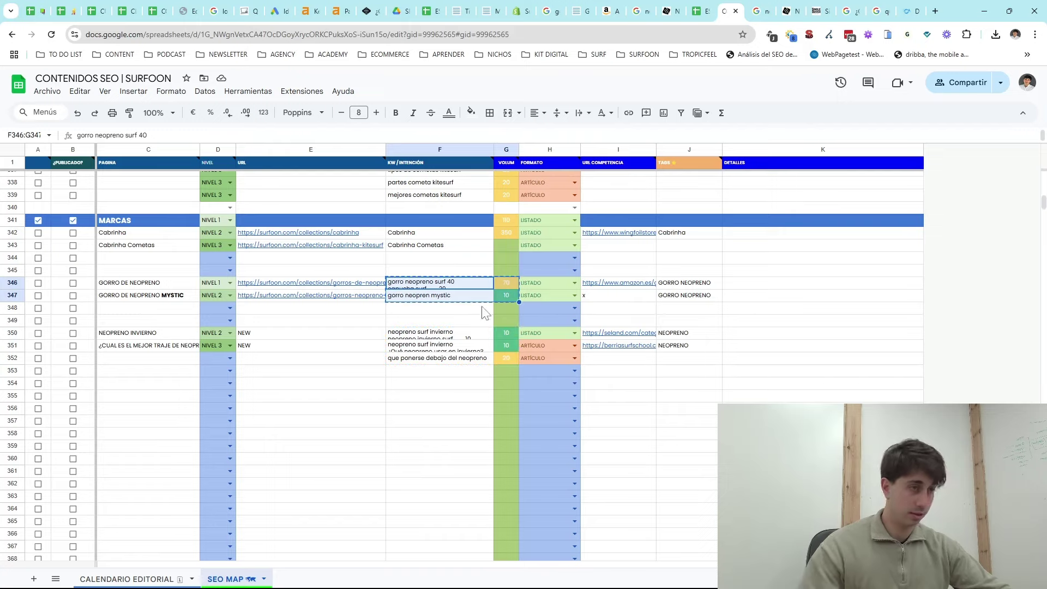
{"action": "left_click", "coordinate": [127, 579]}
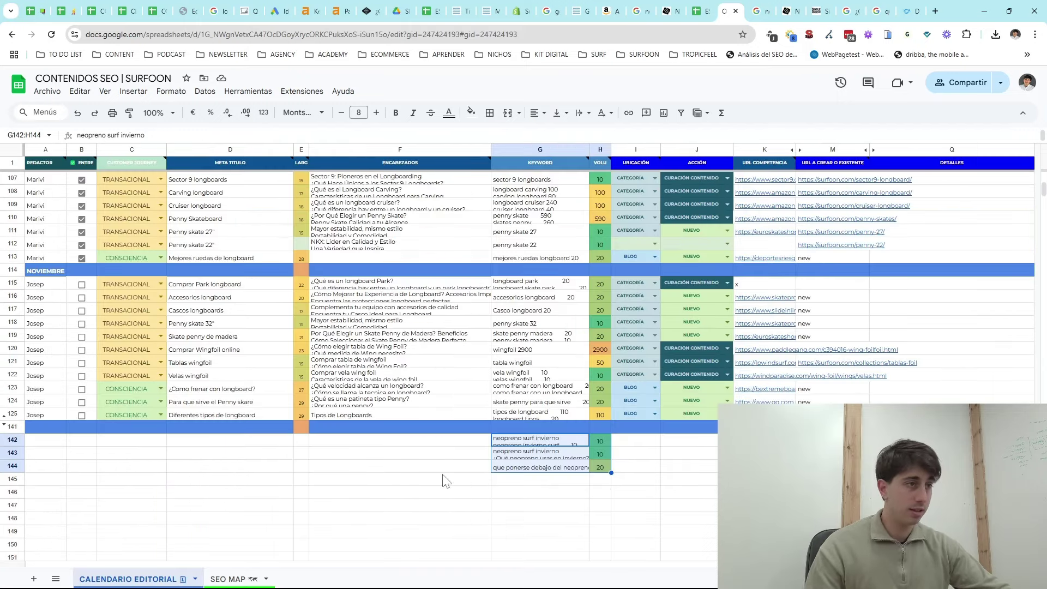
{"action": "left_click", "coordinate": [531, 481]}
{"action": "key", "text": "ctrl+v"}
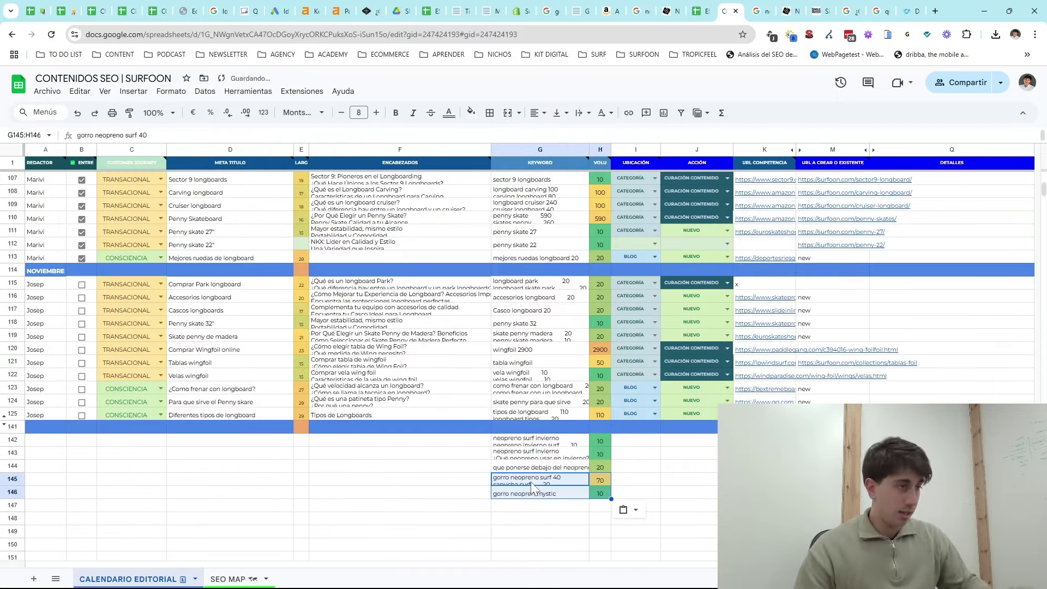
- Label the blue divider row 141 of the editorial calendar DICIEMBRE
{"action": "left_click", "coordinate": [15, 427]}
{"action": "left_click", "coordinate": [57, 428]}
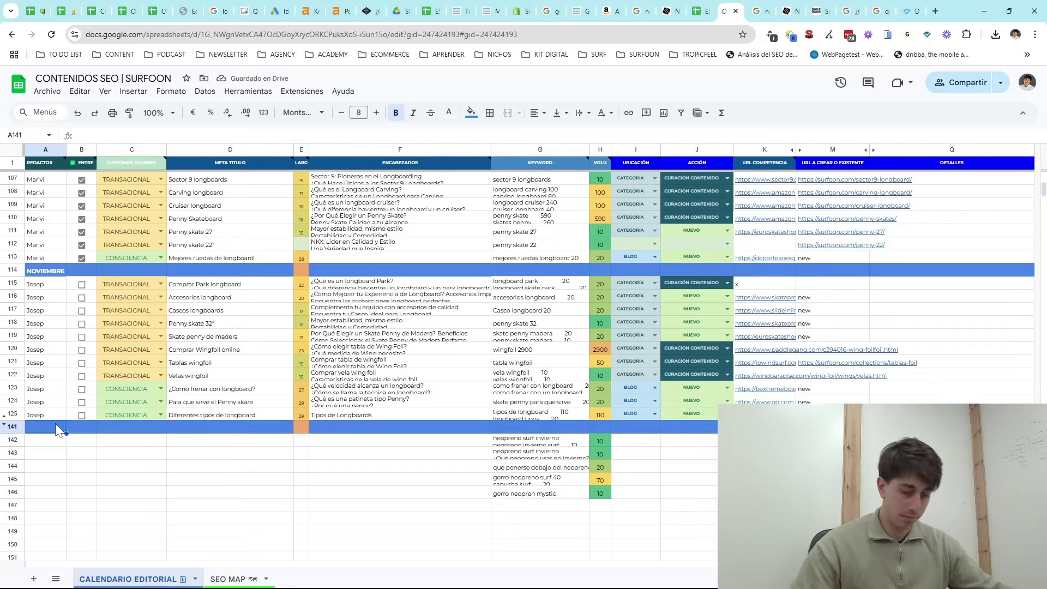
{"action": "type", "text": "dici"}
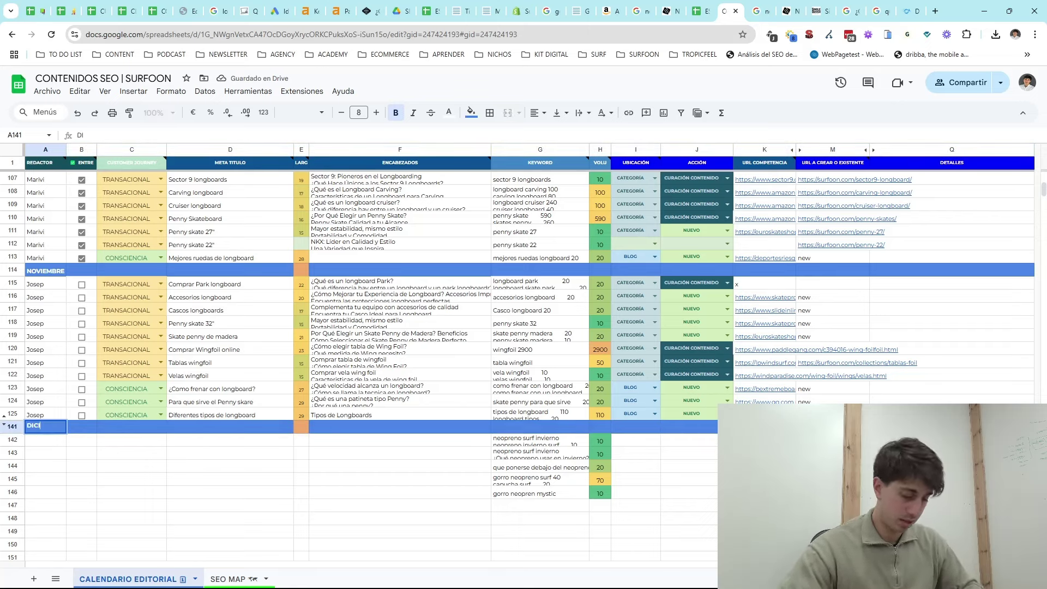
{"action": "type", "text": "embre"}
{"action": "key", "text": "Return"}
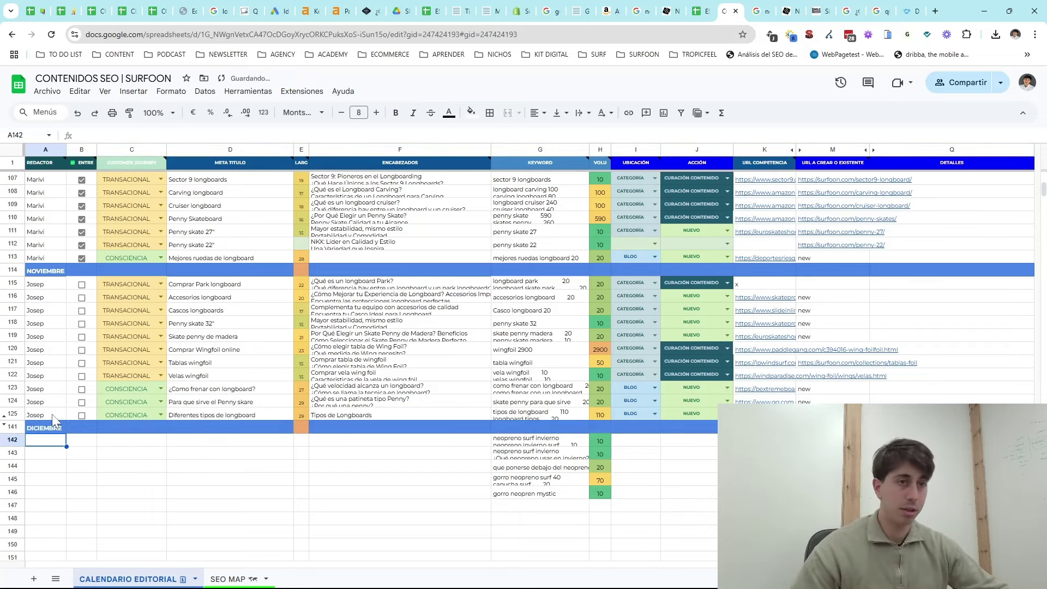
- Copy the writer's name from A125 into the REDACTOR cells A142:A146 of the December keywords
{"action": "left_click", "coordinate": [51, 414]}
{"action": "key", "text": "ctrl+c"}
{"action": "left_click_drag", "start_coordinate": [53, 440], "coordinate": [59, 493]}
{"action": "key", "text": "ctrl+v"}
{"action": "left_click", "coordinate": [10, 491]}
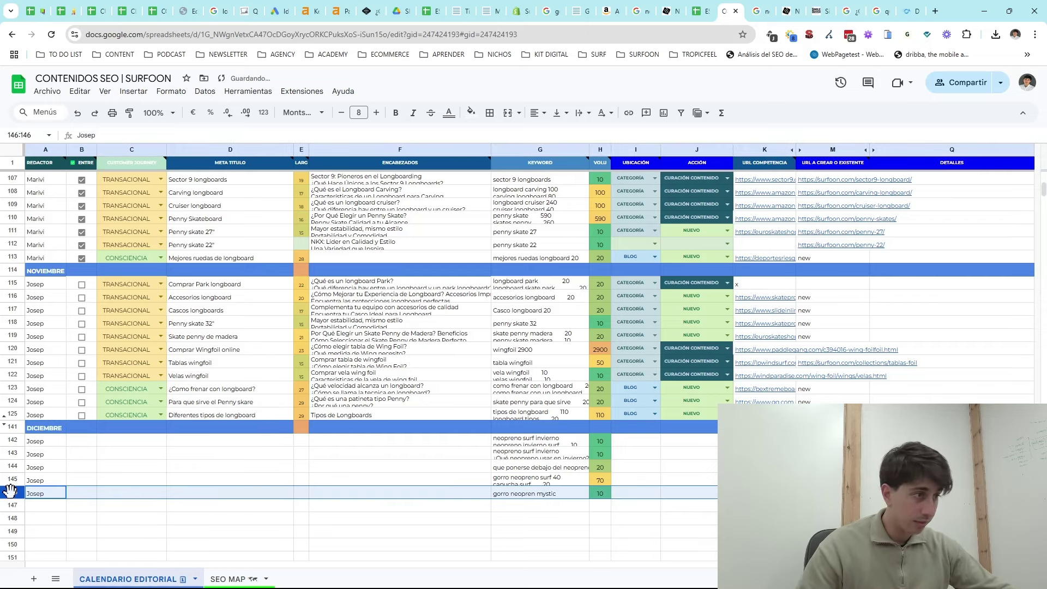
- Copy the DICIEMBRE divider row to row 147 and change the copy's label to "enero"
{"action": "left_click", "coordinate": [12, 427]}
{"action": "key", "text": "ctrl+c"}
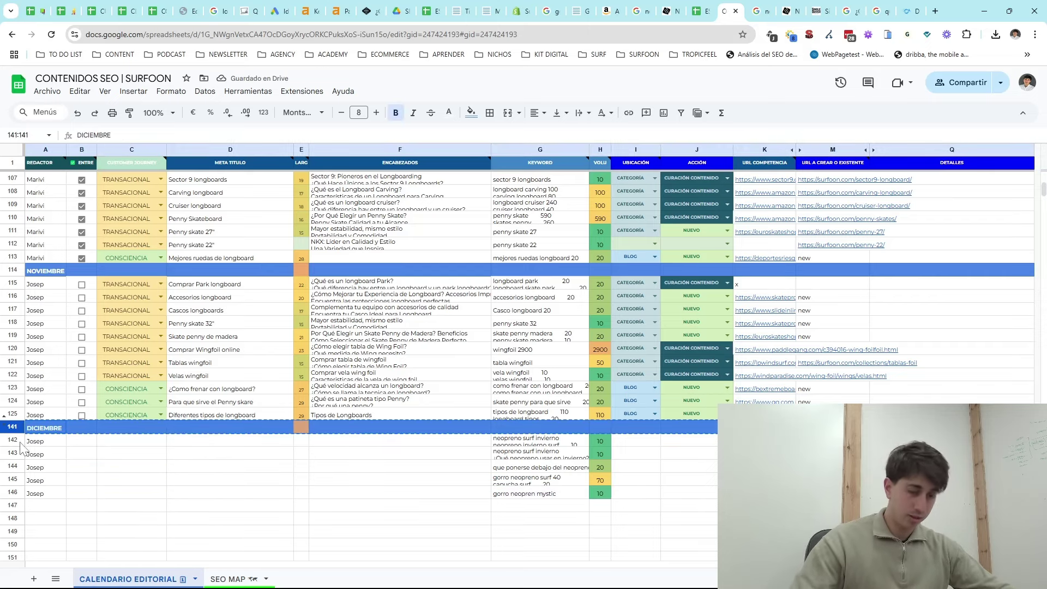
{"action": "left_click", "coordinate": [12, 505]}
{"action": "key", "text": "ctrl+v"}
{"action": "left_click", "coordinate": [44, 505]}
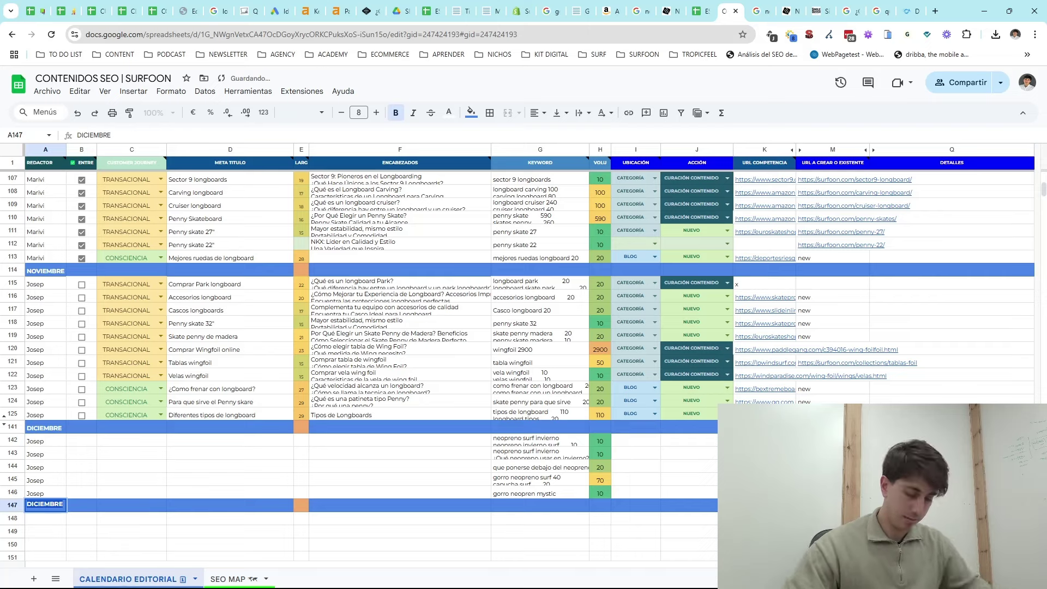
{"action": "type", "text": "enero"}
{"action": "key", "text": "Return"}
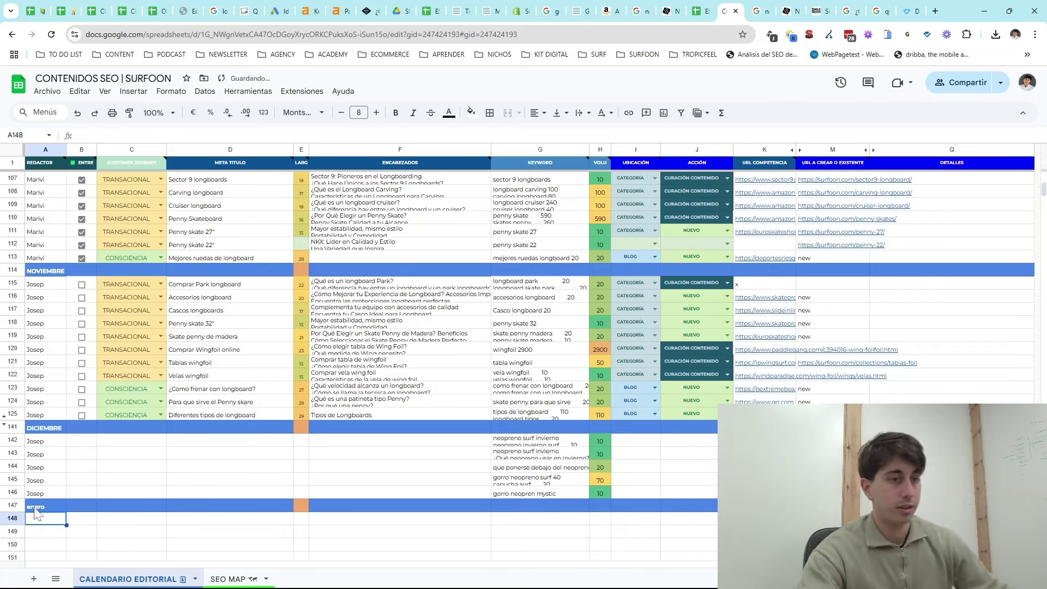
- Copy an unchecked delivery checkbox from the November rows into B142:B146 for the December keywords
{"action": "left_click_drag", "start_coordinate": [82, 285], "coordinate": [89, 414]}
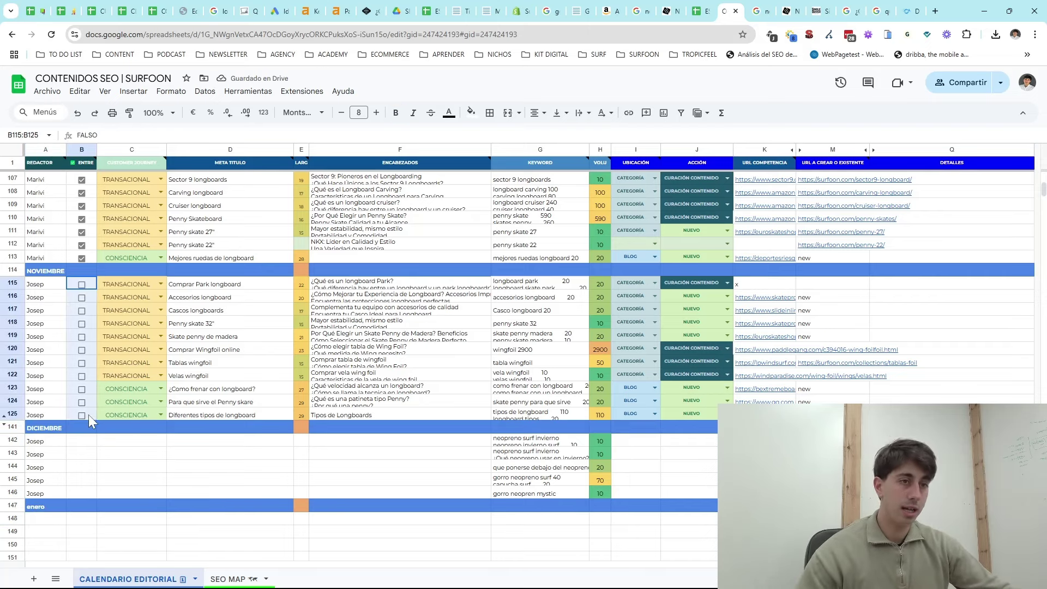
{"action": "key", "text": "ctrl+c"}
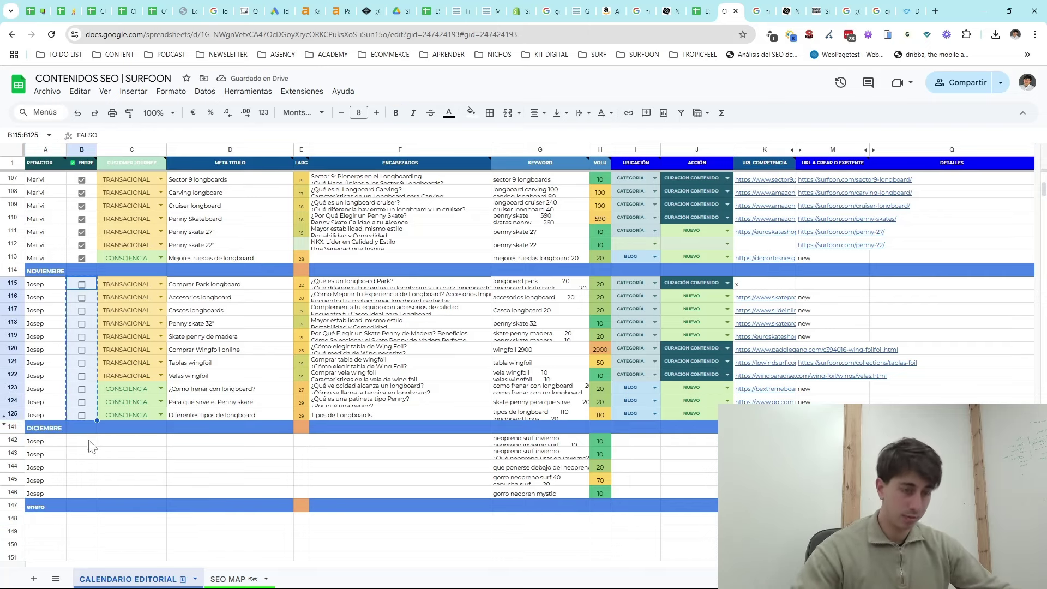
{"action": "left_click", "coordinate": [93, 293]}
{"action": "key", "text": "ctrl+c"}
{"action": "left_click_drag", "start_coordinate": [79, 442], "coordinate": [80, 494]}
{"action": "key", "text": "ctrl+v"}
- Copy the TRANSACIONAL customer journey from C115 into C142 and apply it to the neoprene hood rows C145:C146
{"action": "left_click", "coordinate": [134, 283]}
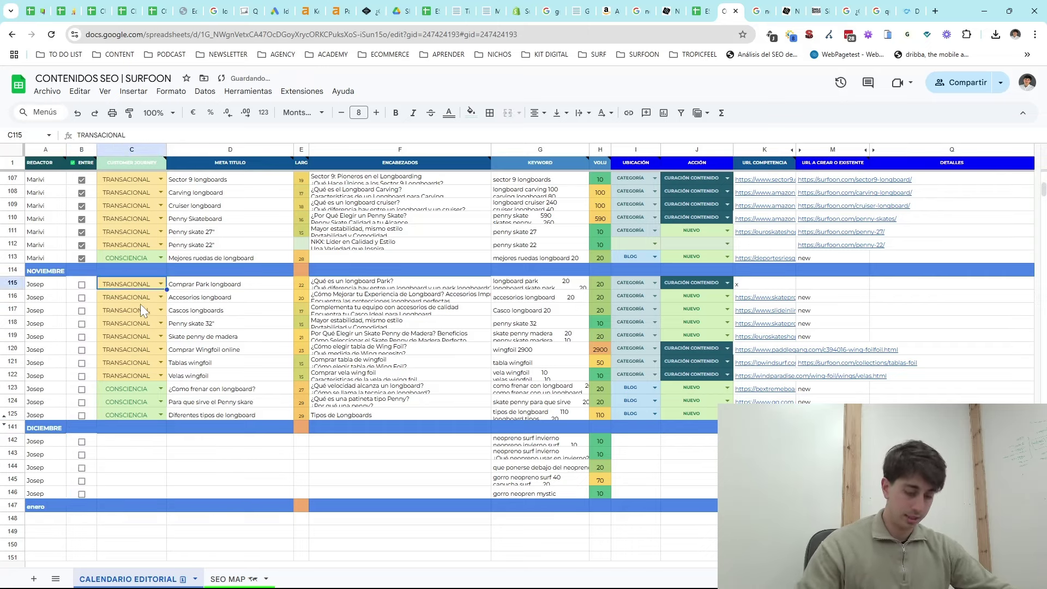
{"action": "left_click", "coordinate": [143, 443]}
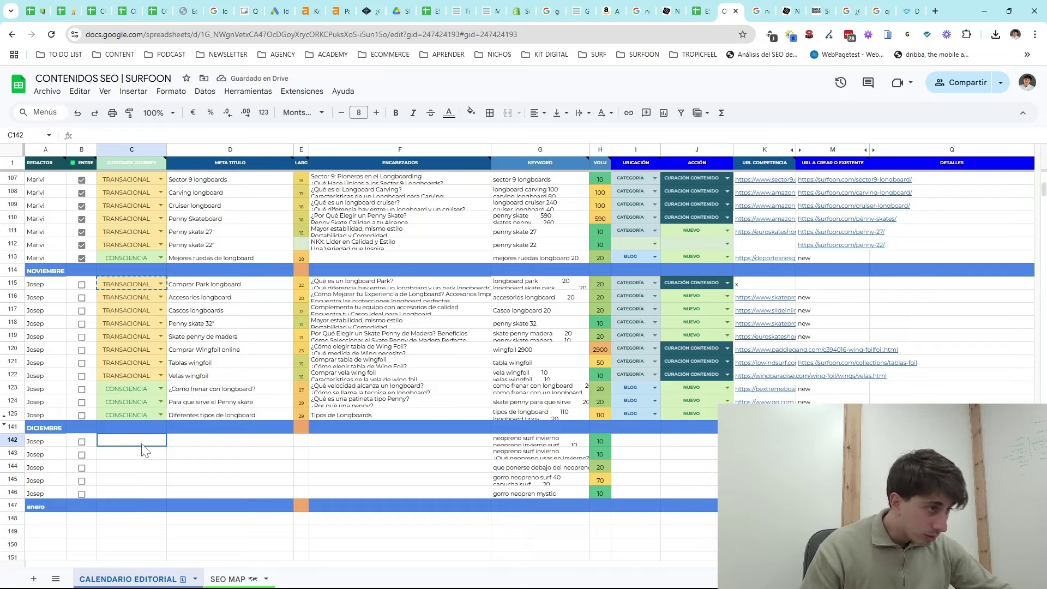
{"action": "key", "text": "ctrl+v"}
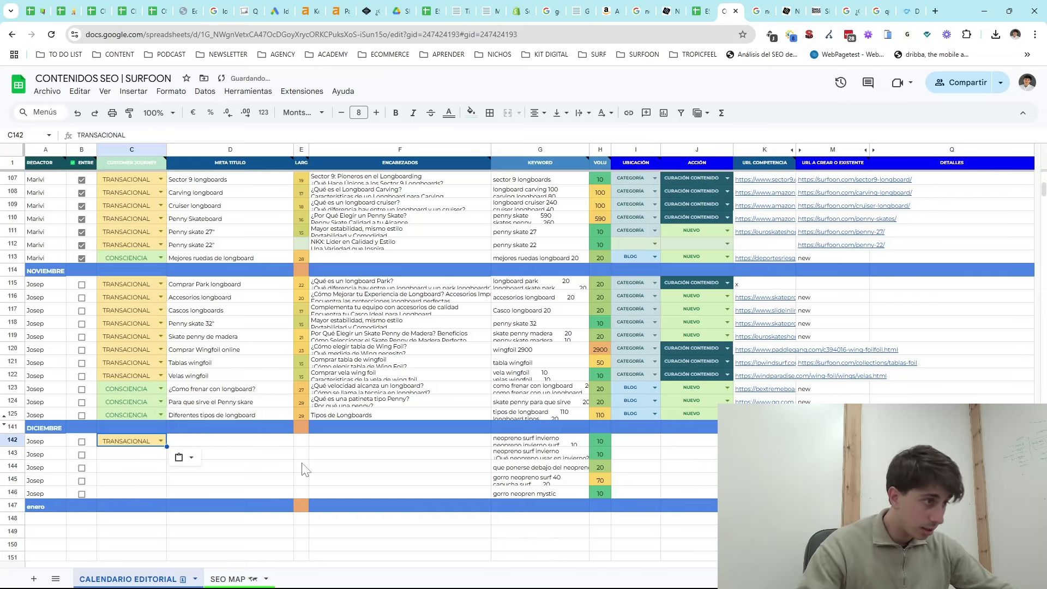
{"action": "left_click", "coordinate": [518, 467]}
{"action": "left_click_drag", "start_coordinate": [140, 481], "coordinate": [139, 493]}
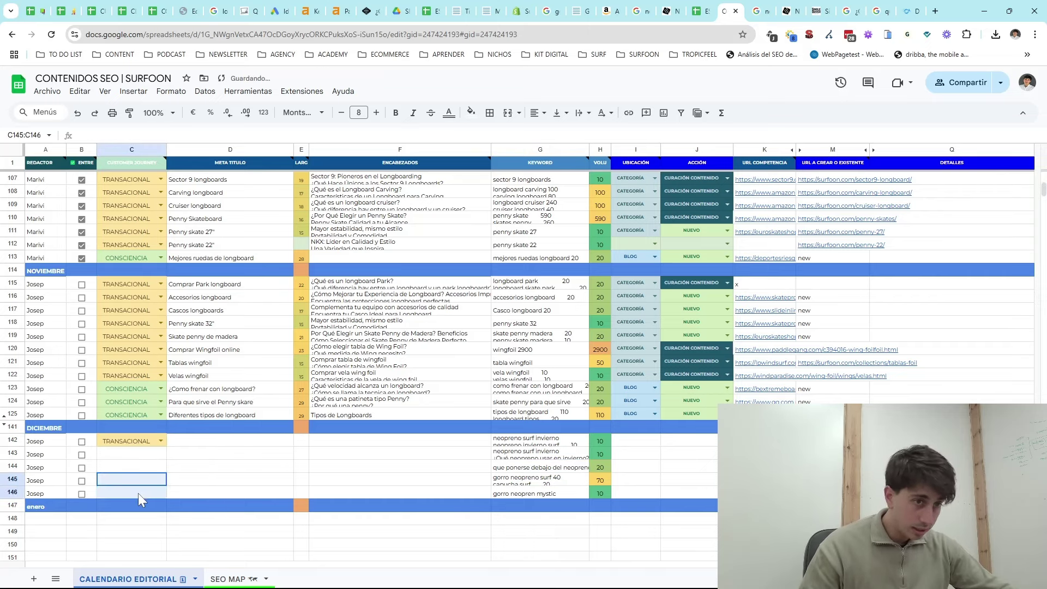
- Fill the customer journey cells C145:C146 with the copied TRANSACIONAL value and set the whole column's font size to 5
{"action": "key", "text": "ctrl+v"}
{"action": "left_click", "coordinate": [133, 145]}
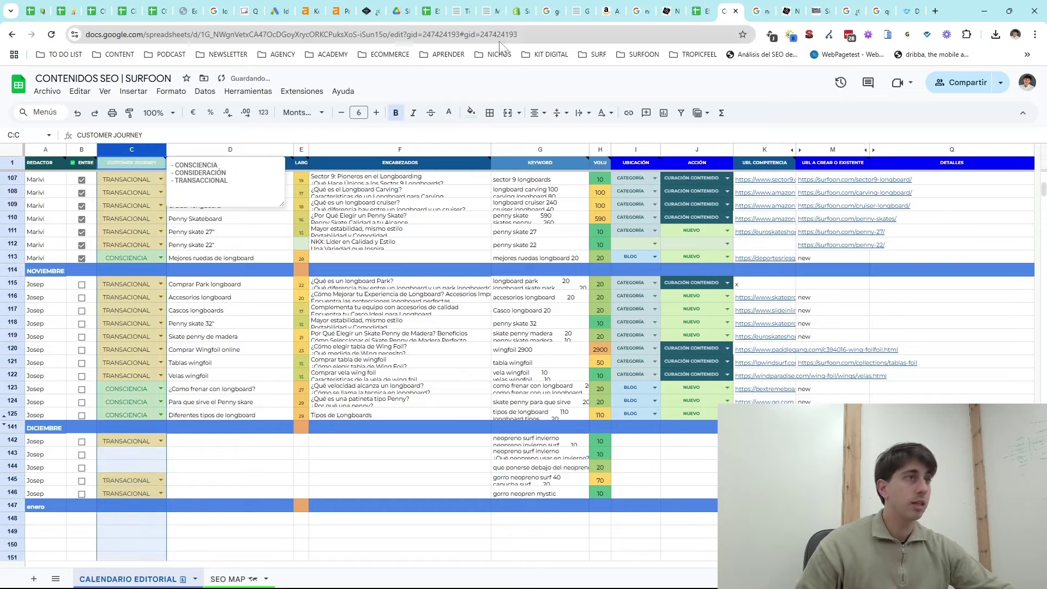
{"action": "type", "text": "6"}
{"action": "key", "text": "Return"}
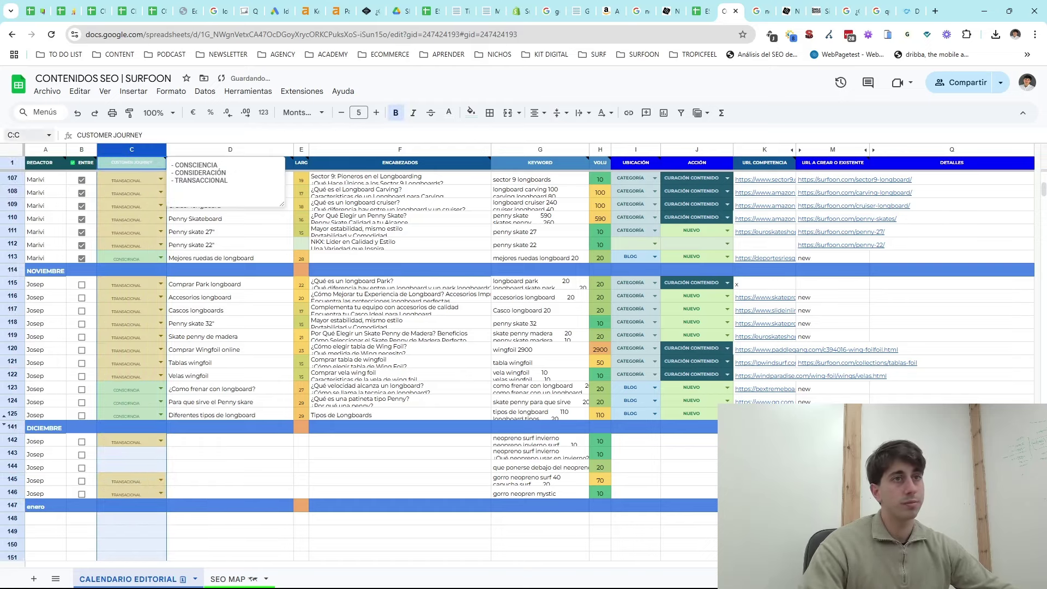
- Change the font of the entire sheet to Poppins
{"action": "left_click", "coordinate": [13, 149]}
{"action": "left_click", "coordinate": [302, 113]}
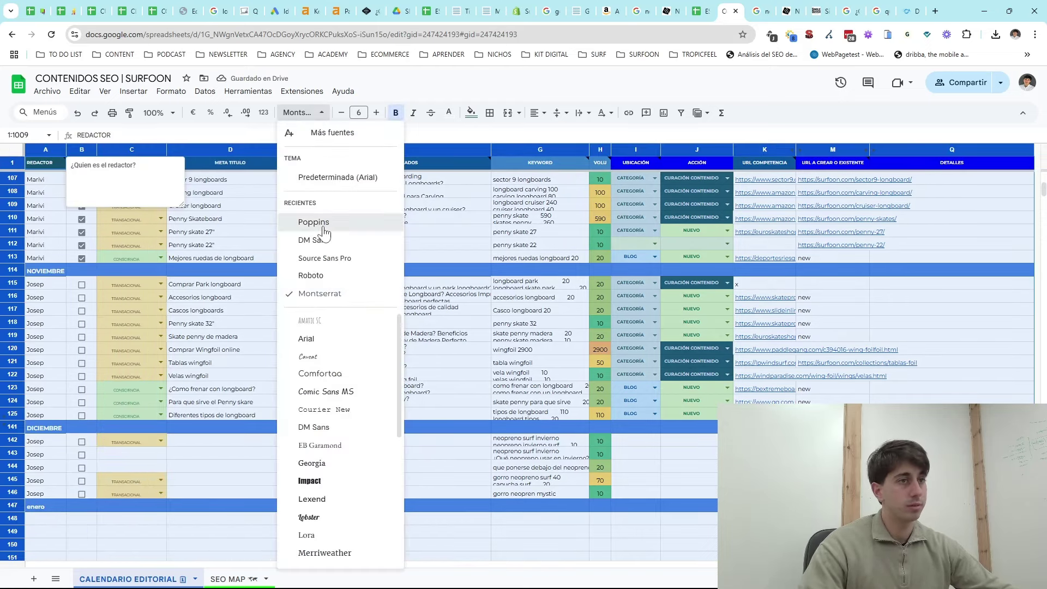
{"action": "left_click", "coordinate": [316, 217]}
{"action": "left_click", "coordinate": [314, 326]}
- Copy the TRANSACIONAL customer journey value from C142 into C143:C144
{"action": "left_click", "coordinate": [158, 441]}
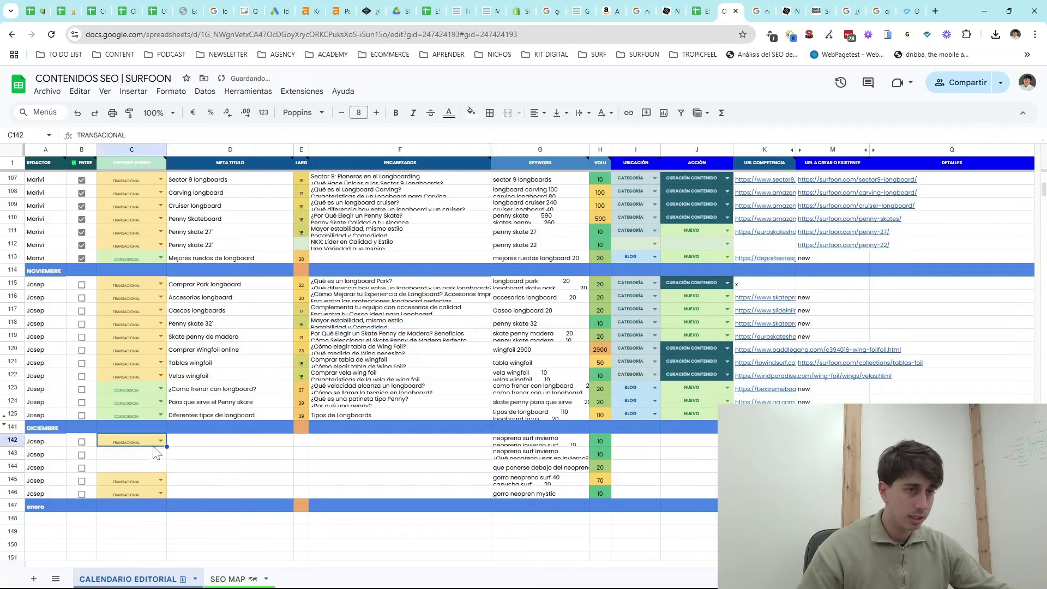
{"action": "key", "text": "ctrl+c"}
{"action": "left_click_drag", "start_coordinate": [142, 459], "coordinate": [142, 468]}
{"action": "key", "text": "ctrl+v"}
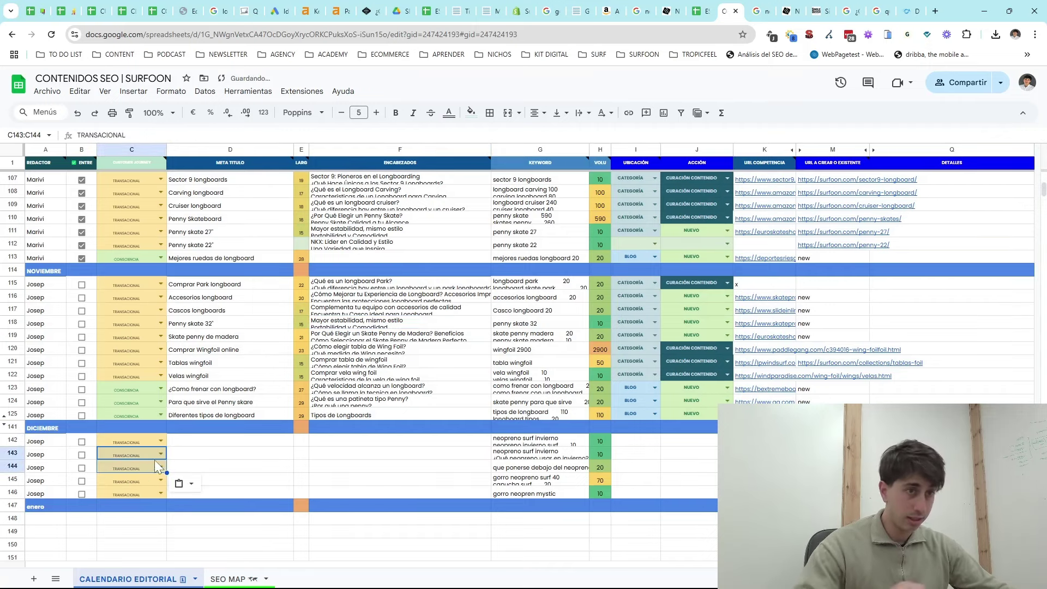
- Change the customer journey stage to CONSIDERACIÓN in C143 and CONSCIENCIA in C144
{"action": "double_click", "coordinate": [154, 456]}
{"action": "left_click", "coordinate": [147, 470]}
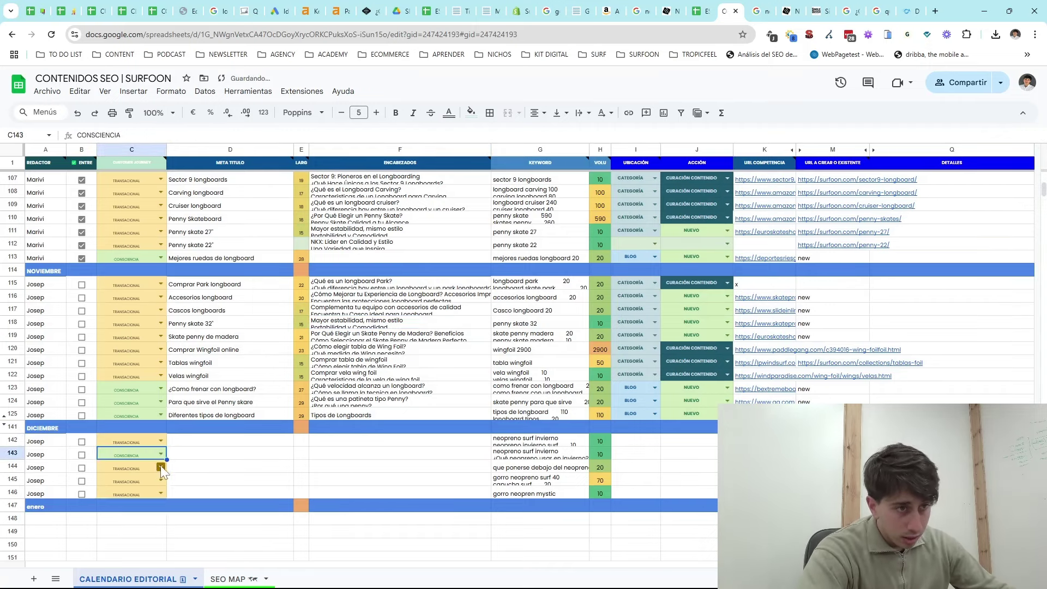
{"action": "double_click", "coordinate": [160, 466]}
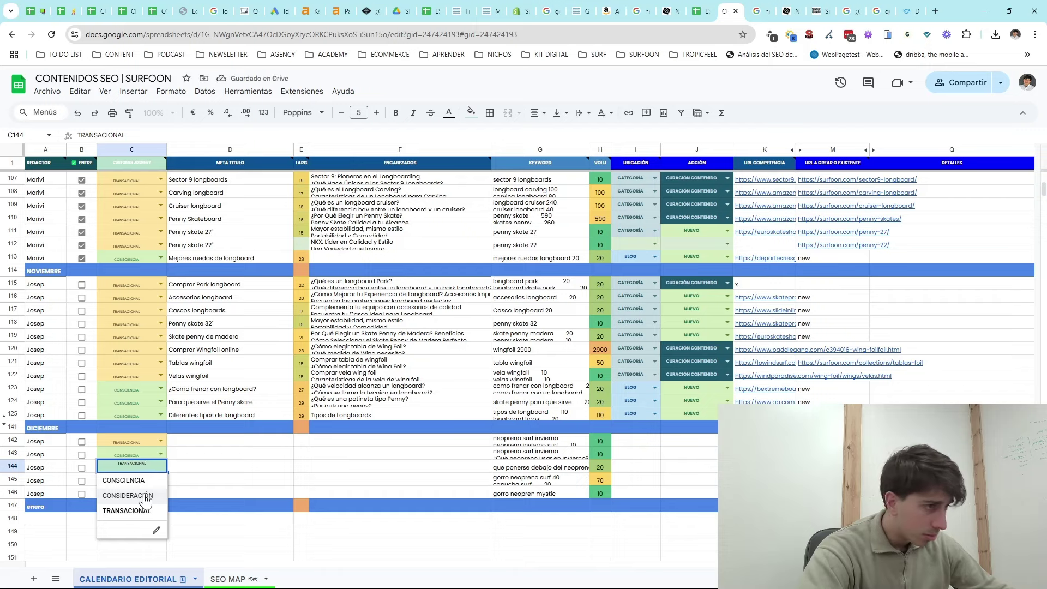
{"action": "left_click", "coordinate": [123, 480]}
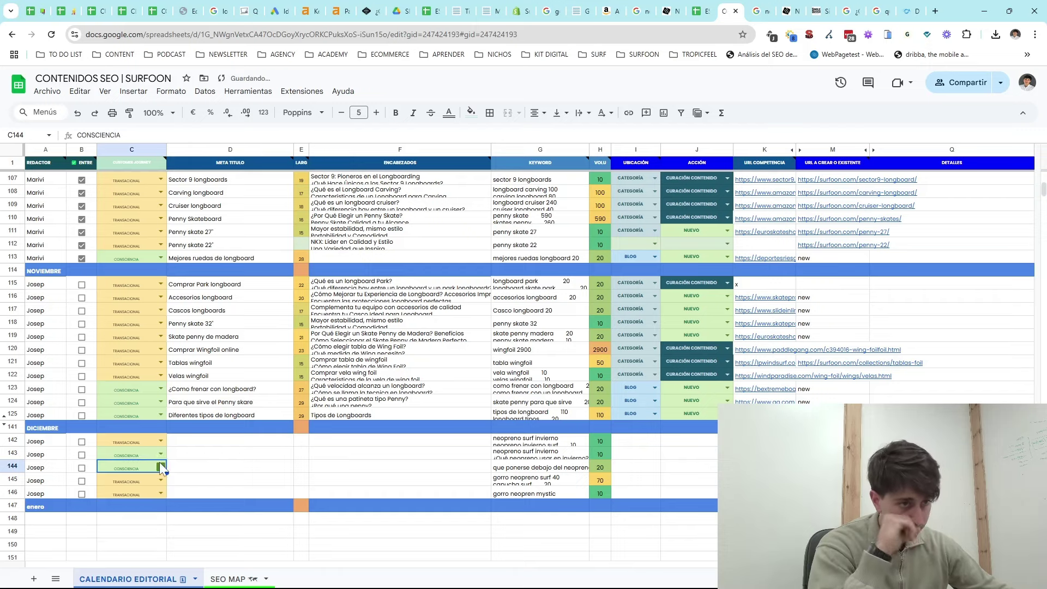
{"action": "double_click", "coordinate": [162, 459]}
{"action": "left_click", "coordinate": [143, 482]}
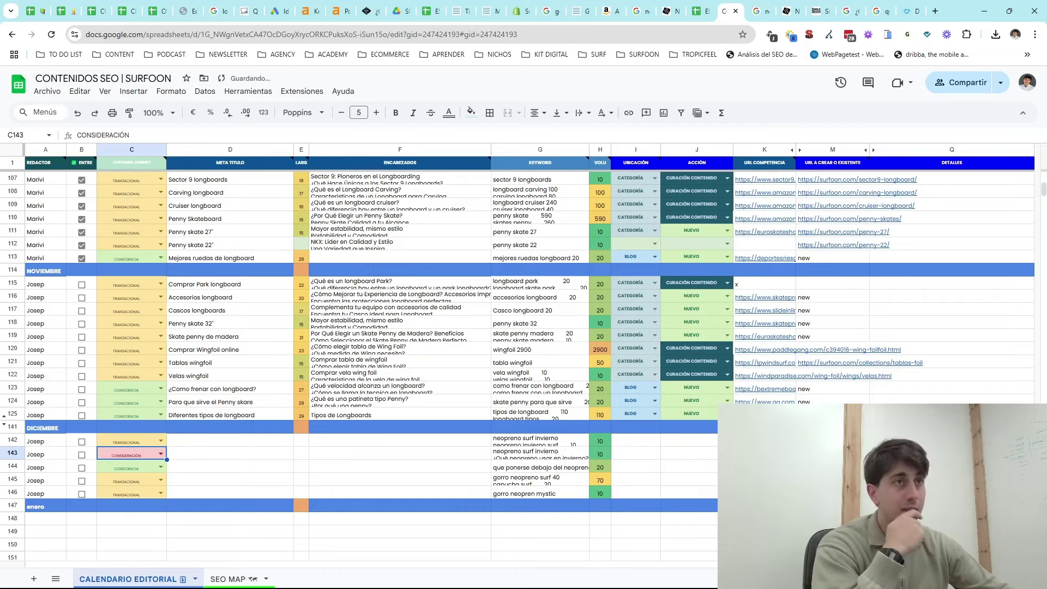
- Format the CUSTOMER JOURNEY column with font size 7 and middle vertical alignment
{"action": "left_click", "coordinate": [153, 148]}
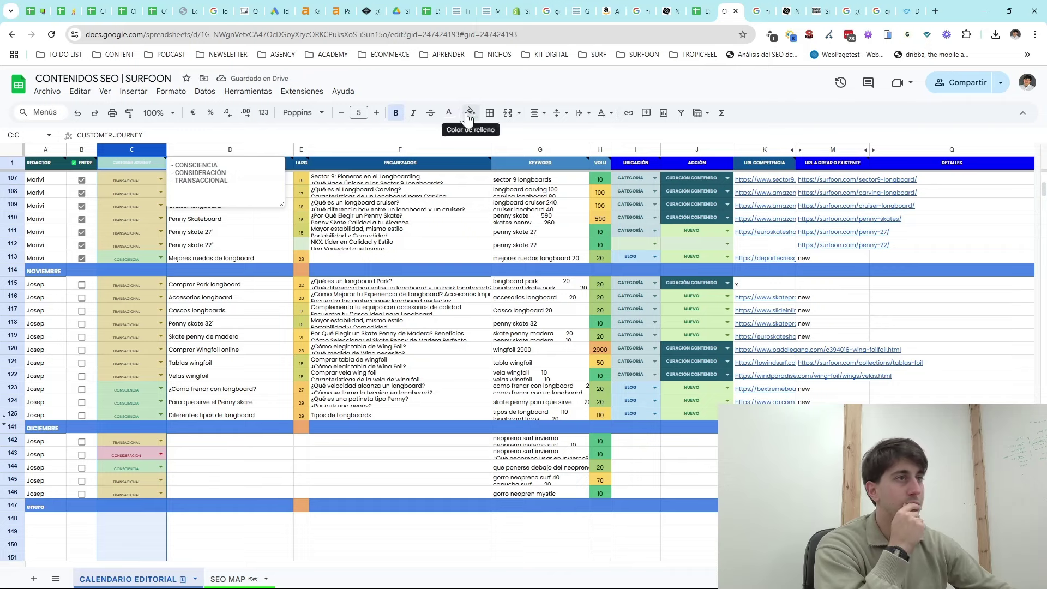
{"action": "left_click", "coordinate": [375, 113]}
{"action": "left_click", "coordinate": [375, 113]}
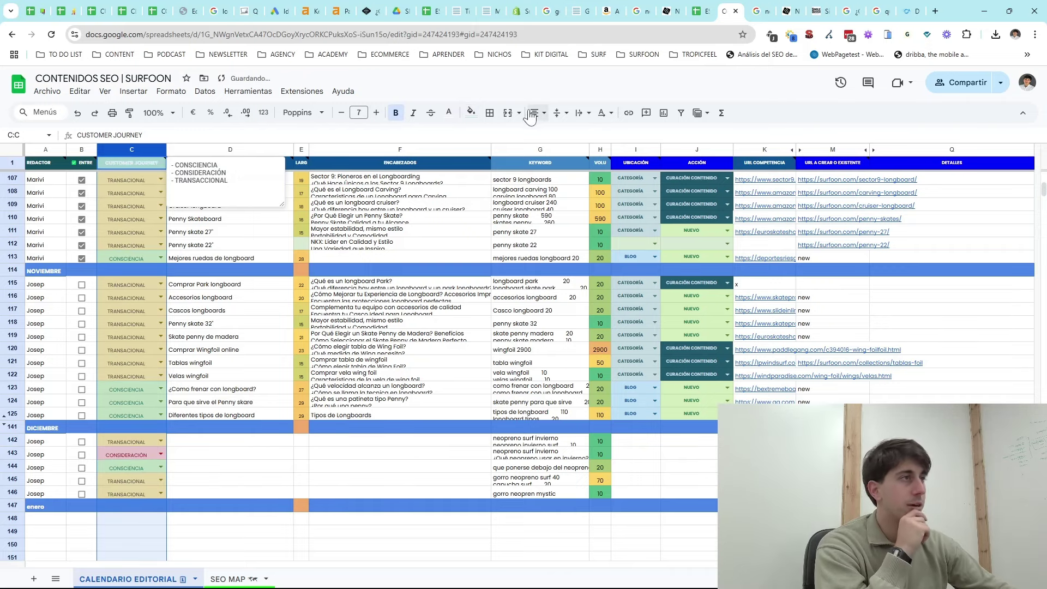
{"action": "left_click", "coordinate": [557, 113]}
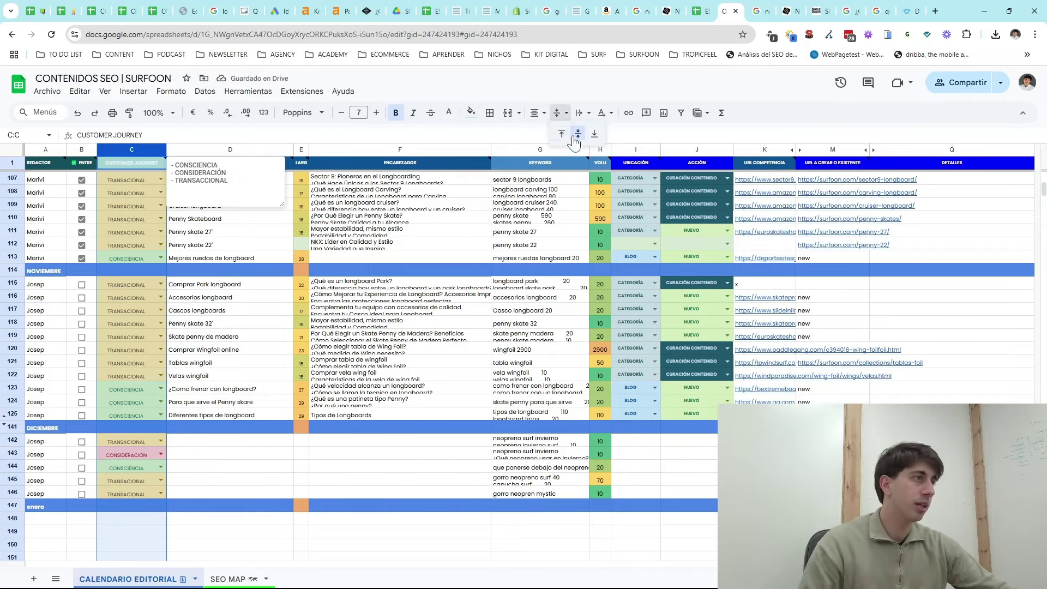
{"action": "left_click", "coordinate": [555, 139]}
- Copy the keyword "neopreno surf invierno" from G142 into the meta title cell D142
{"action": "left_click", "coordinate": [262, 467]}
{"action": "left_click", "coordinate": [251, 442]}
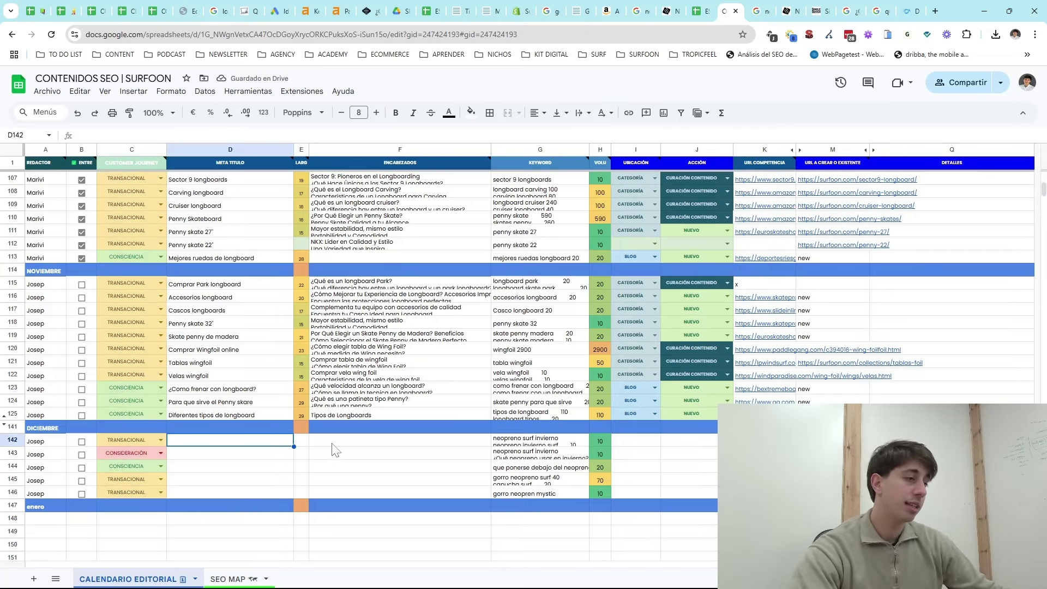
{"action": "double_click", "coordinate": [515, 442]}
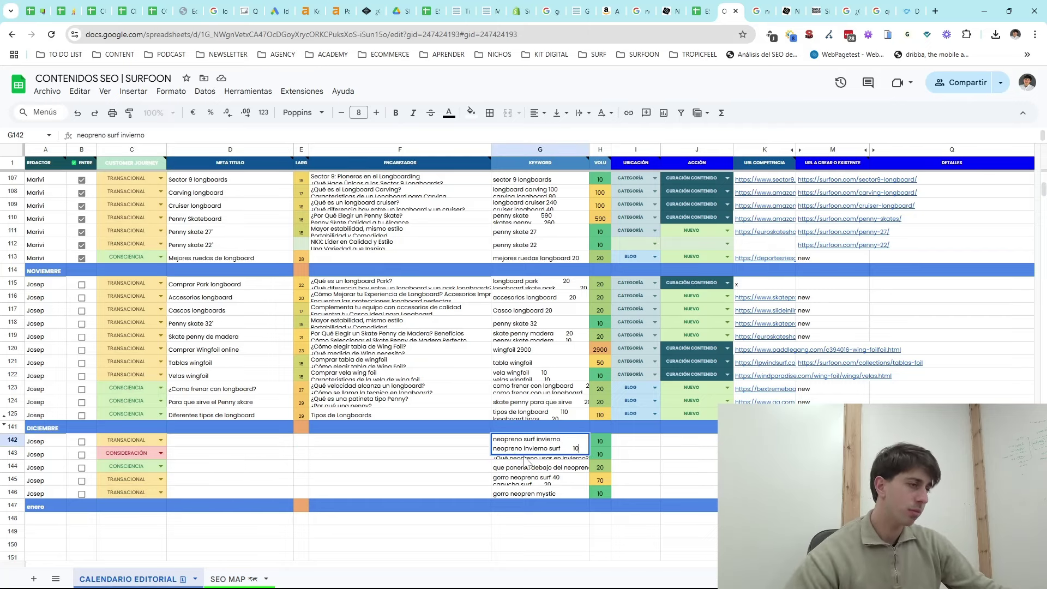
{"action": "left_click_drag", "start_coordinate": [559, 440], "coordinate": [483, 446]}
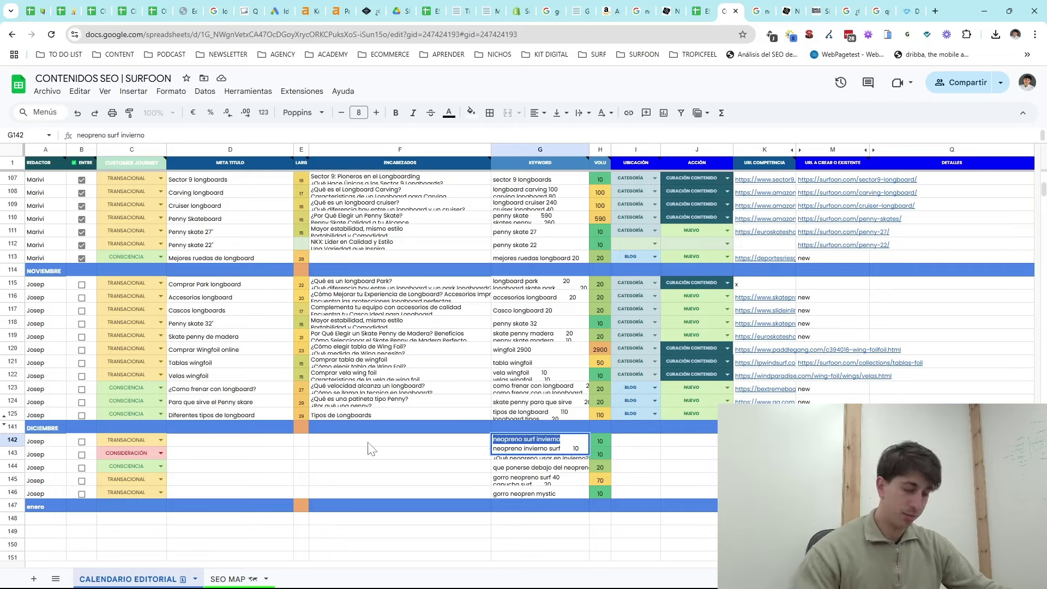
{"action": "key", "text": "ctrl+c"}
{"action": "left_click", "coordinate": [225, 443]}
{"action": "key", "text": "ctrl+v"}
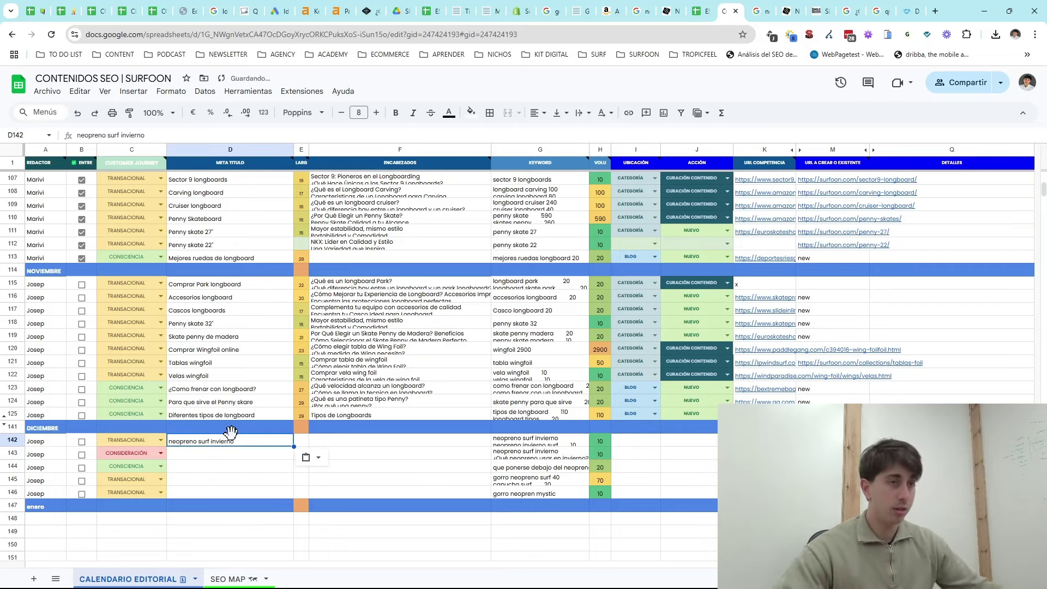
- Expand the meta title in D142 to read "Compra neopreno de surf para invierno"
{"action": "key", "text": "Return"}
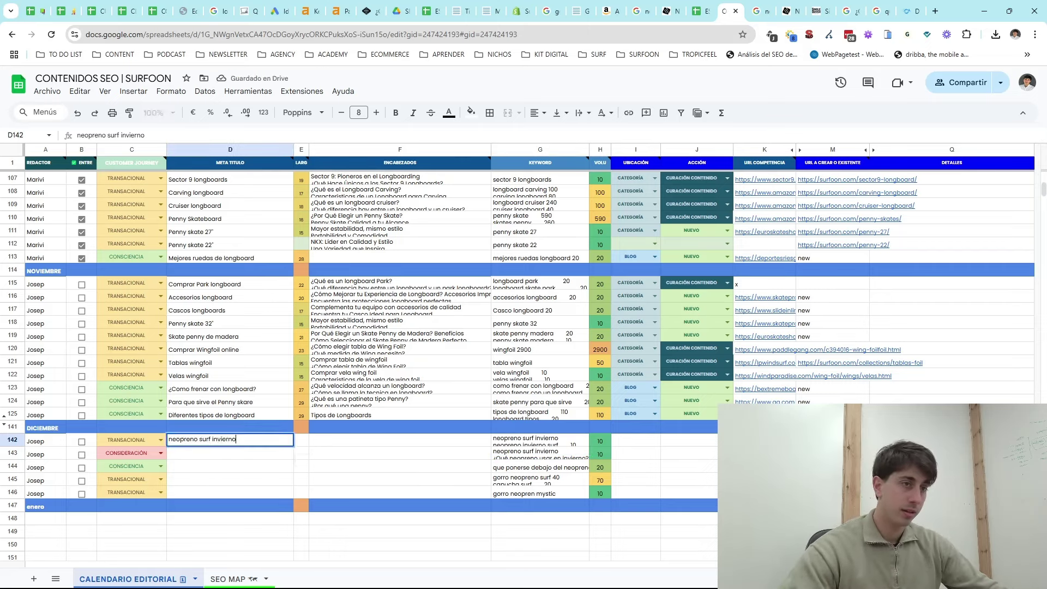
{"action": "key", "text": "Home"}
{"action": "type", "text": "Compra"}
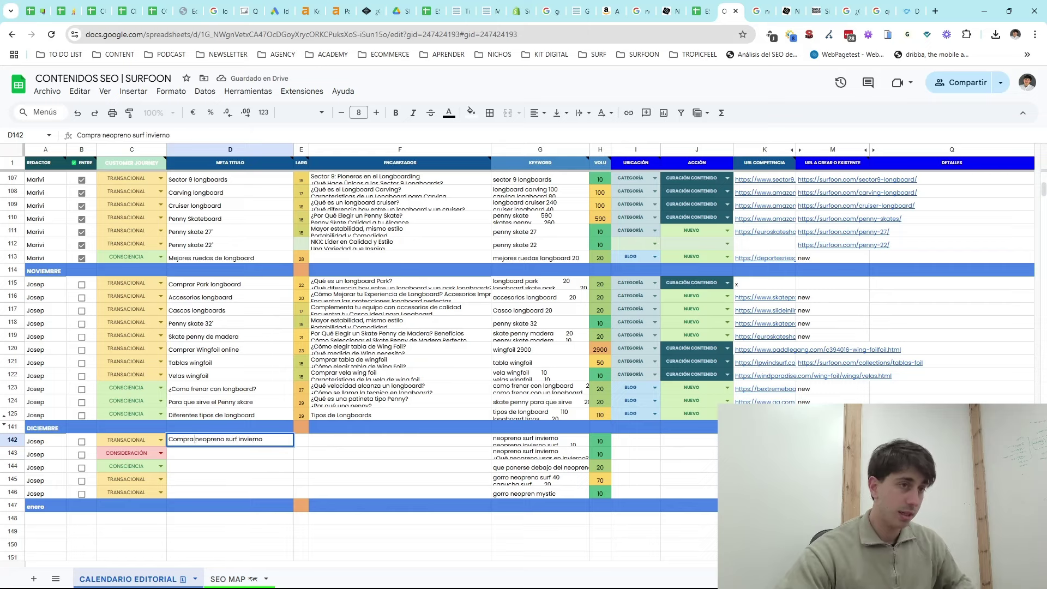
{"action": "left_click", "coordinate": [225, 439]}
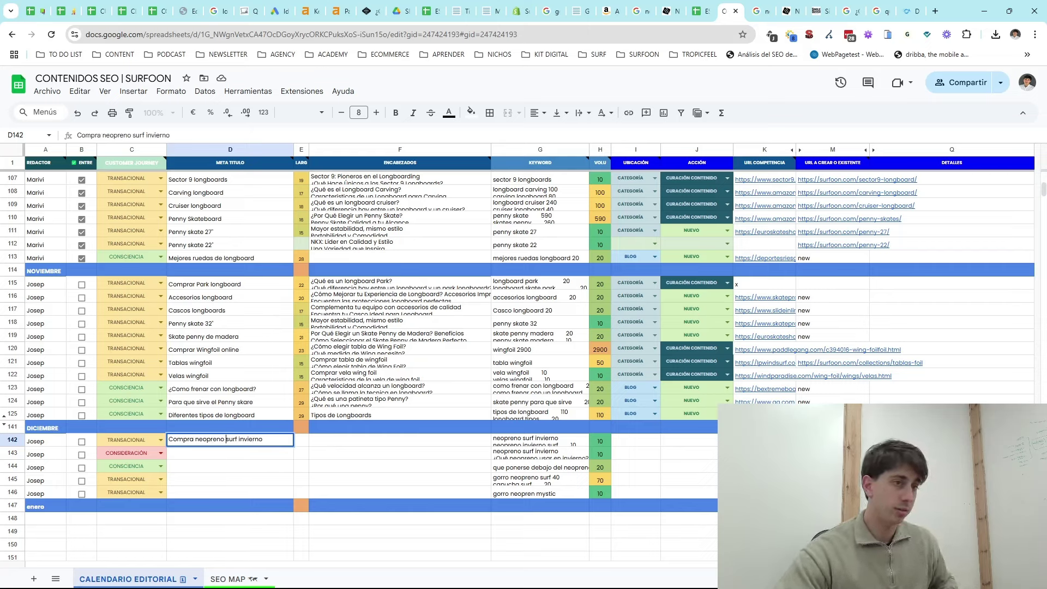
{"action": "type", "text": "de surf"}
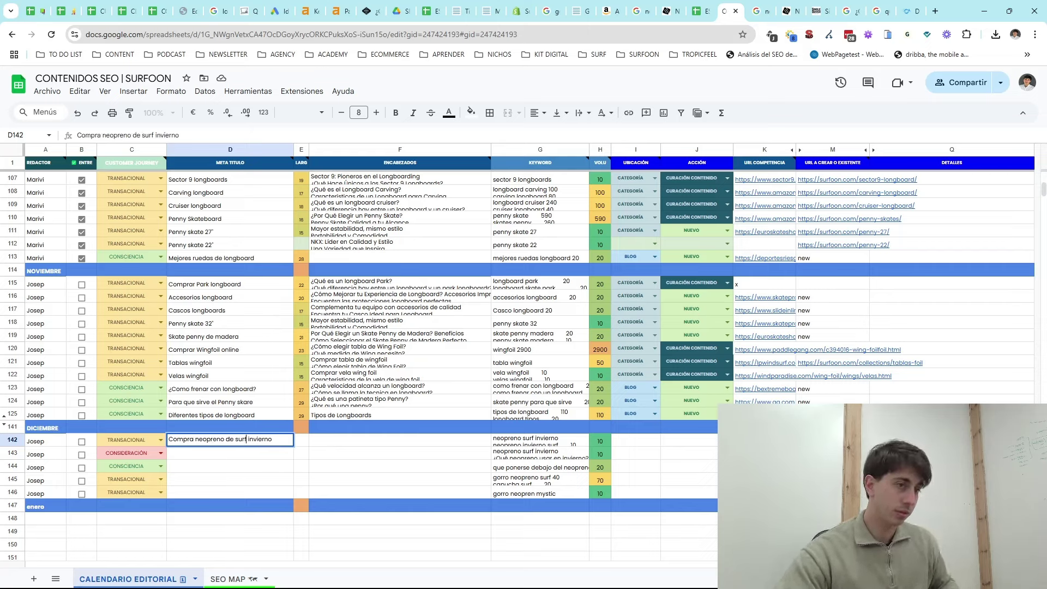
{"action": "type", "text": "  para"}
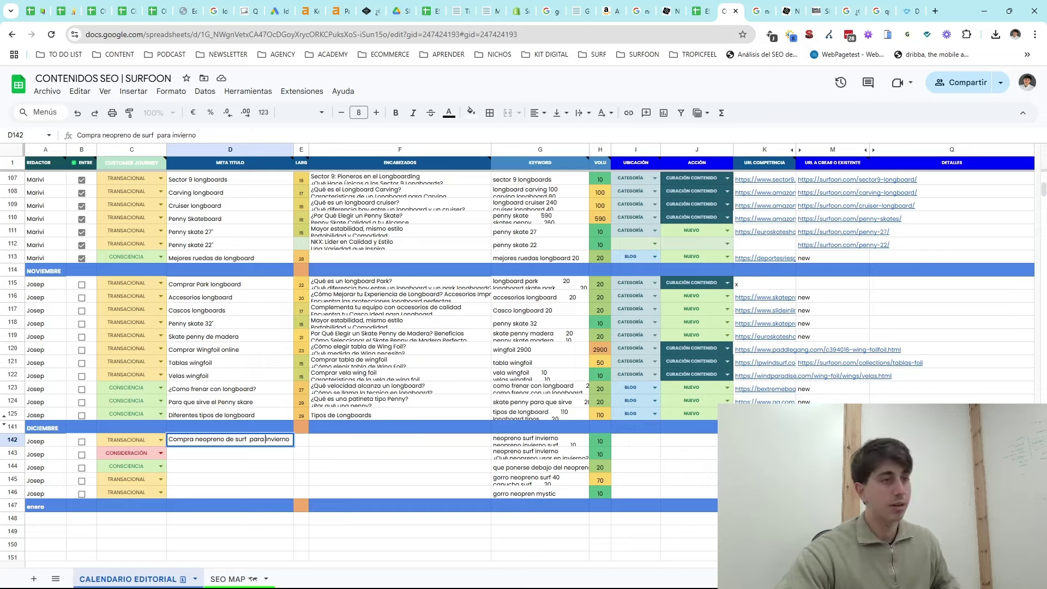
{"action": "key", "text": "Return"}
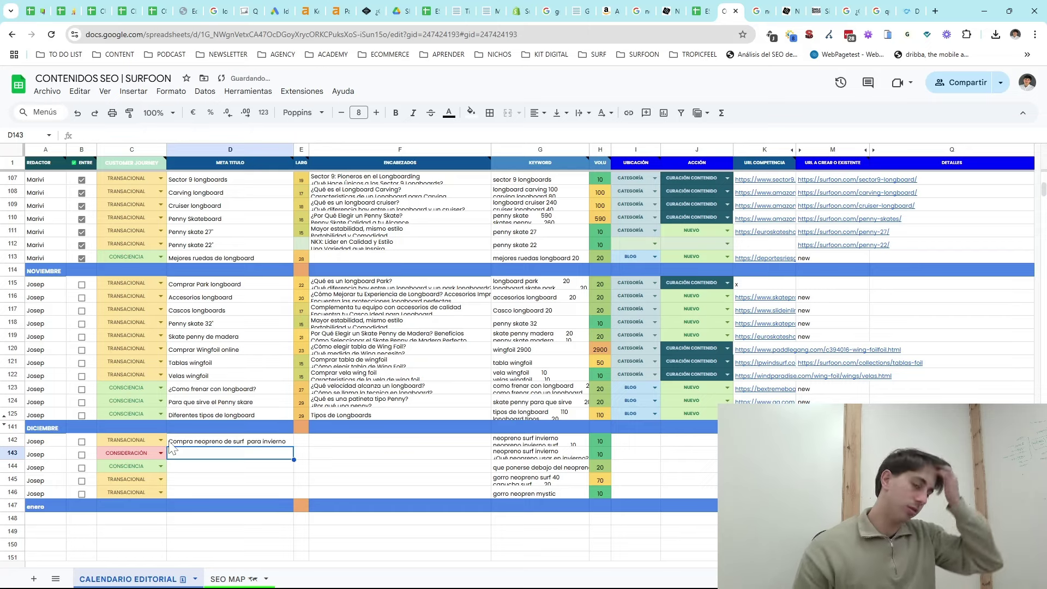
- Use row 143's question keyword to fill its meta title with "¿Qué neopreno usar en invierno para hacer surf?"
{"action": "double_click", "coordinate": [535, 456]}
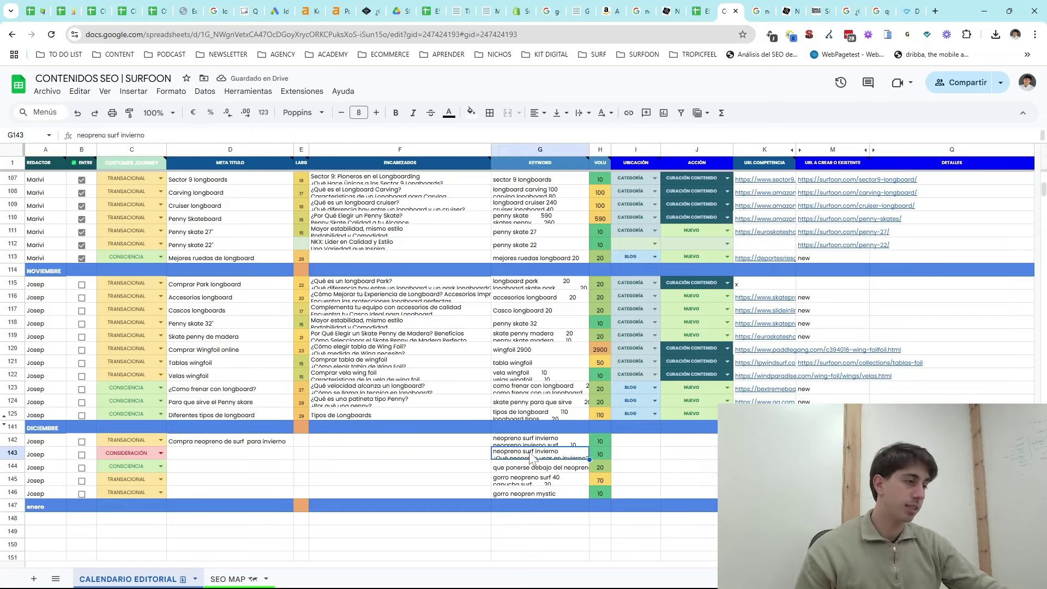
{"action": "left_click_drag", "start_coordinate": [593, 461], "coordinate": [466, 469]}
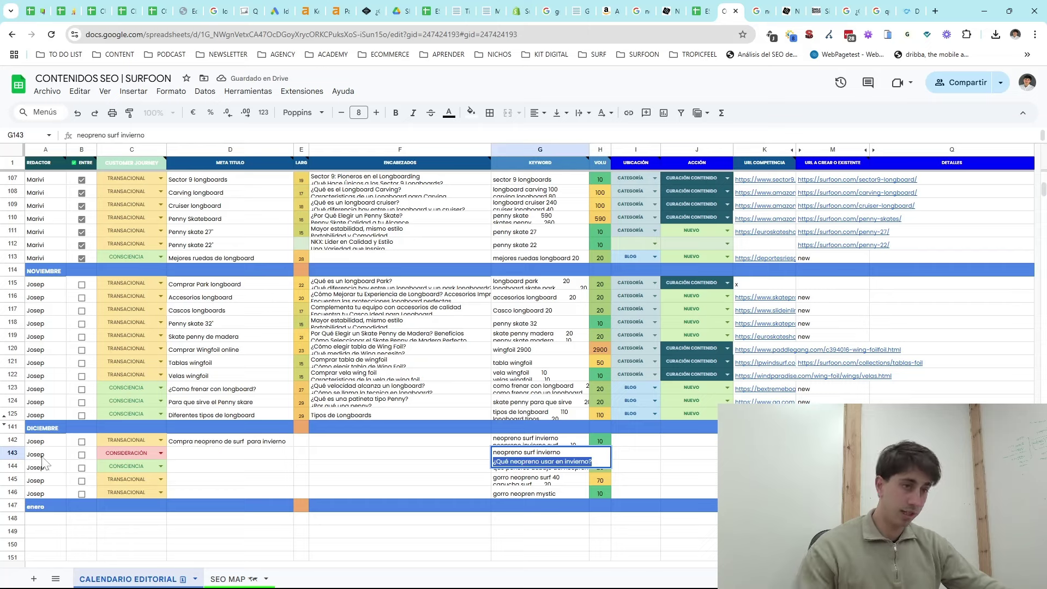
{"action": "key", "text": "ctrl+c"}
{"action": "double_click", "coordinate": [229, 453]}
{"action": "key", "text": "ctrl+v"}
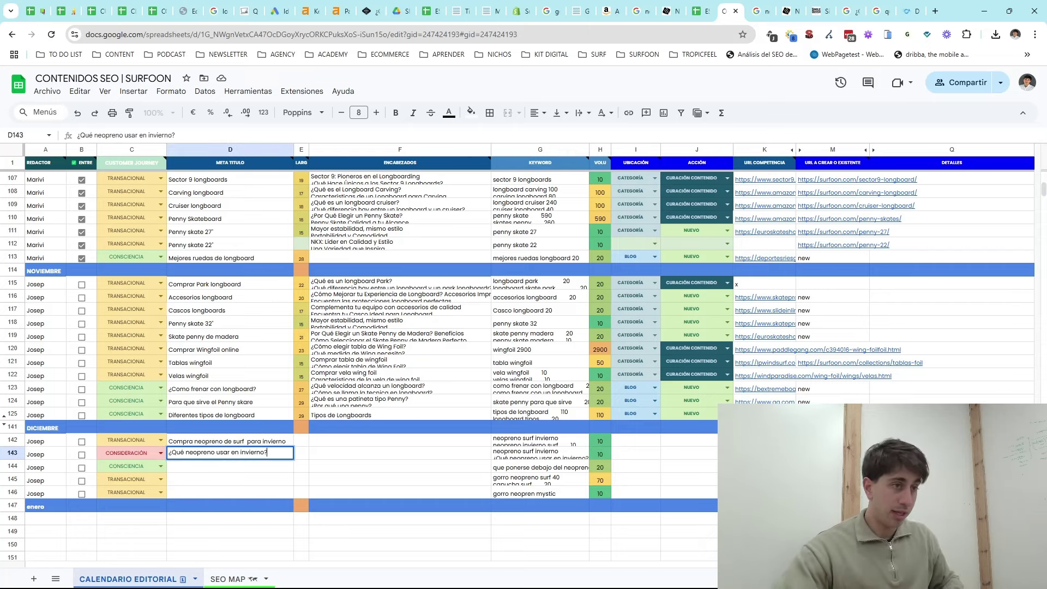
{"action": "key", "text": "Left"}
{"action": "type", "text": "para hacer"}
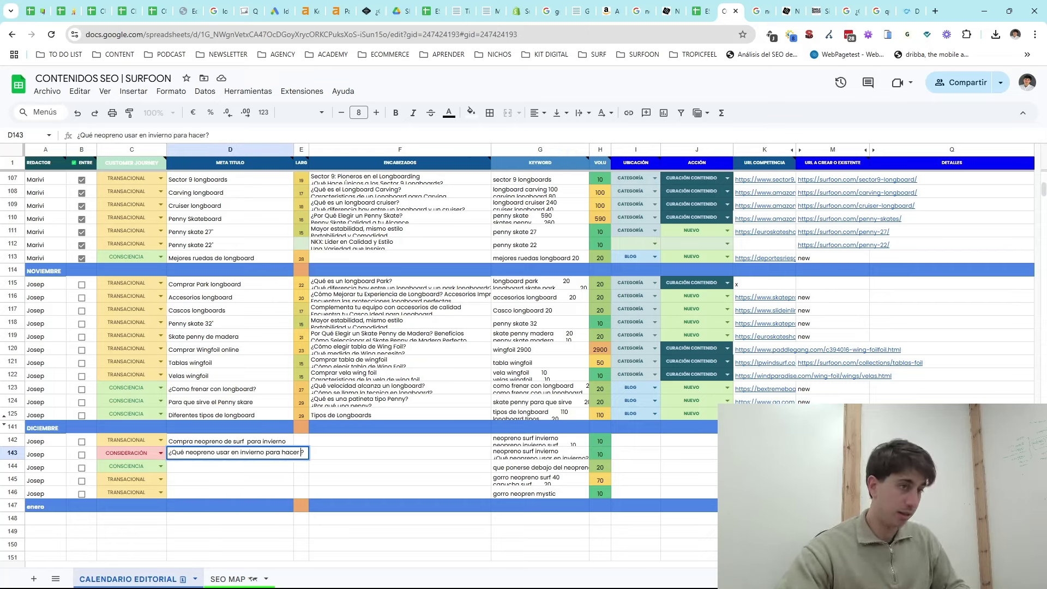
{"action": "type", "text": " surf"}
{"action": "key", "text": "Return"}
- Widen the META TITULO column so the full title in row 143 fits
{"action": "mouse_move", "coordinate": [301, 163]}
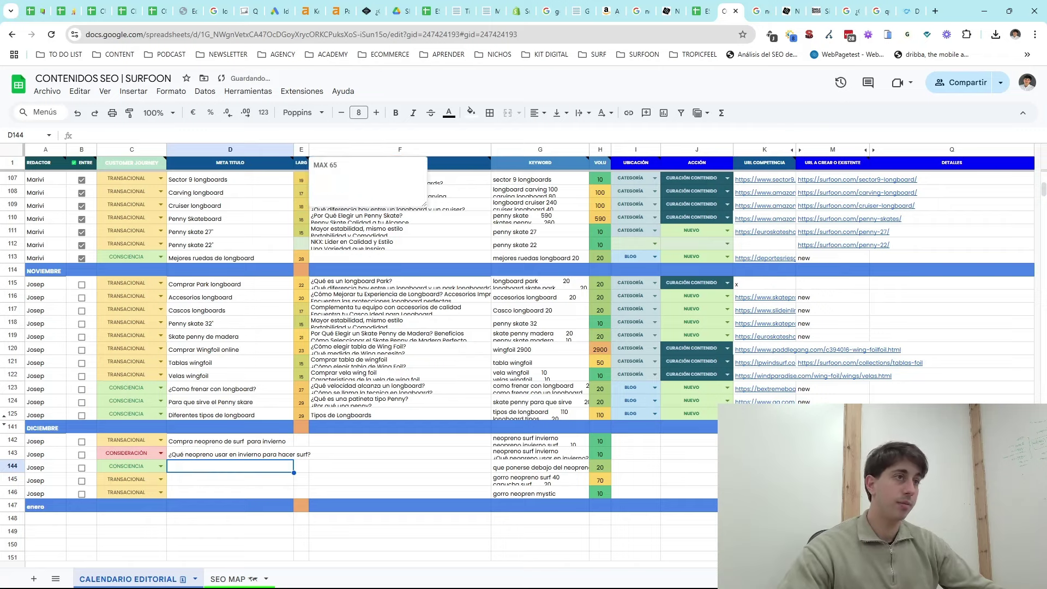
{"action": "left_click_drag", "start_coordinate": [296, 151], "coordinate": [314, 151]}
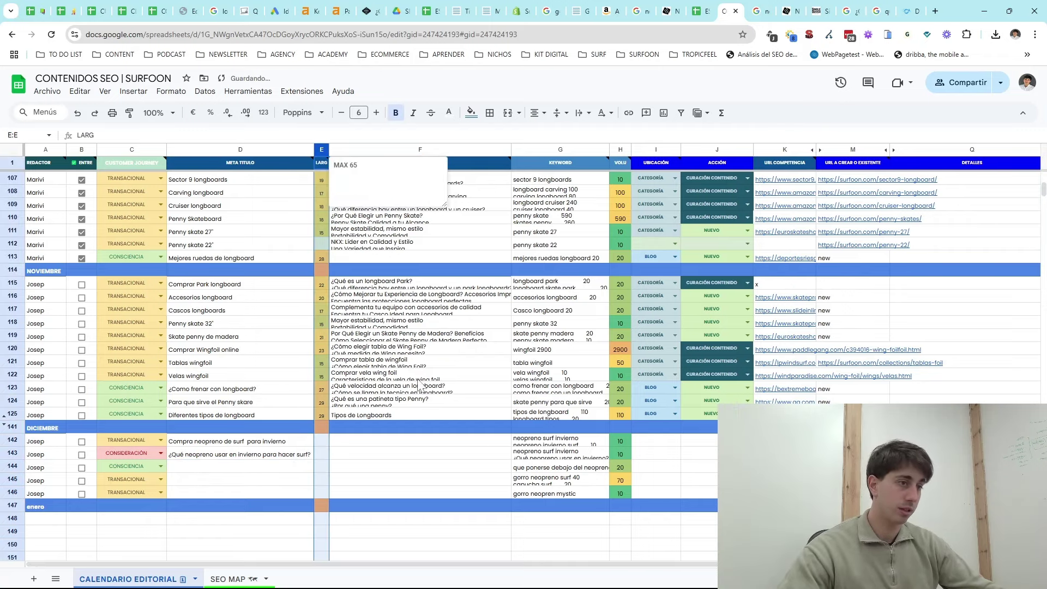
{"action": "left_click", "coordinate": [420, 402]}
- Copy the keyword from G144 into D144 as the question "¿que ponerse debajo del neopreno?"
{"action": "left_click", "coordinate": [217, 469]}
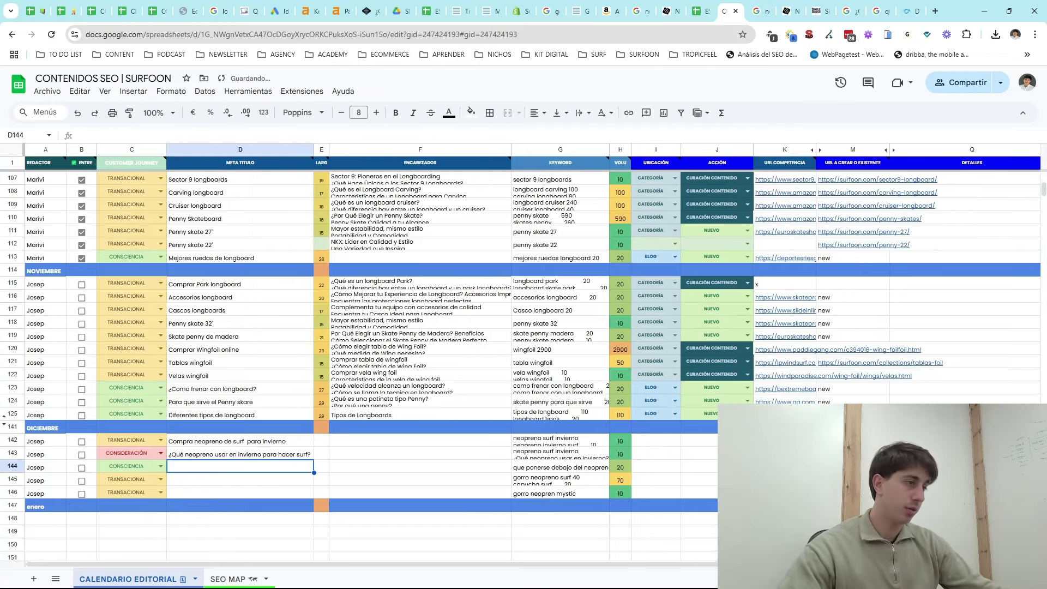
{"action": "triple_click", "coordinate": [573, 467]}
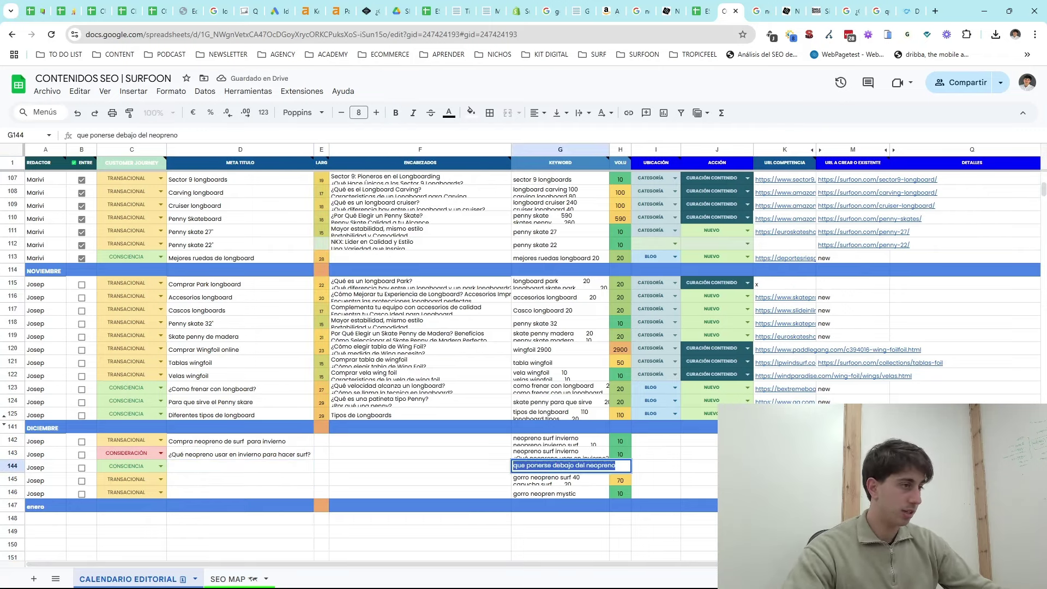
{"action": "key", "text": "ctrl+c"}
{"action": "left_click", "coordinate": [213, 470]}
{"action": "type", "text": "¿"}
{"action": "key", "text": "ctrl+v"}
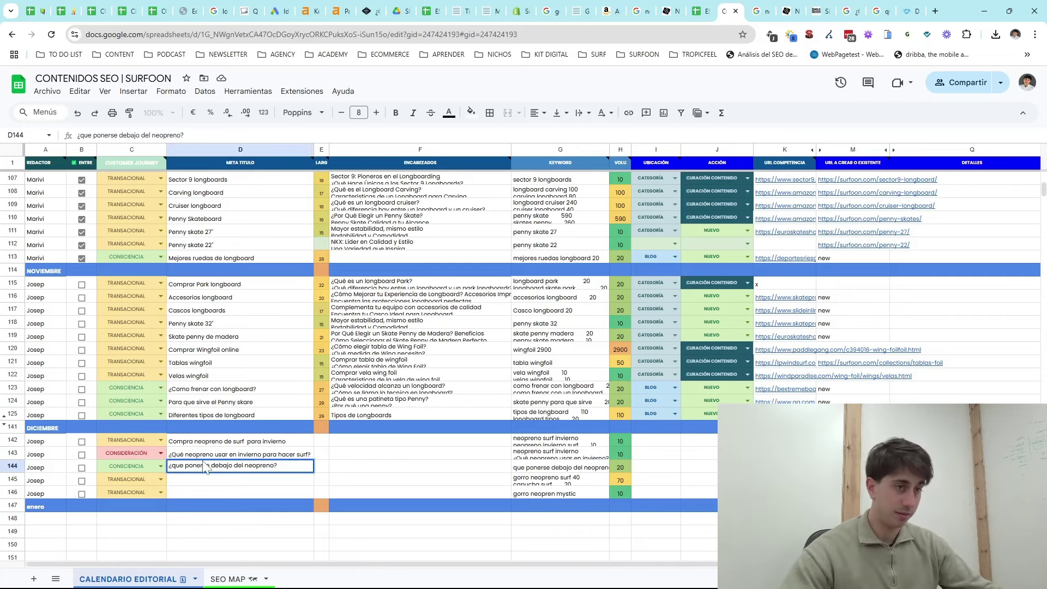
- Correct the capital and accent in D144 so the title reads "¿Qué ponerse debajo del neopreno?"
{"action": "left_click", "coordinate": [170, 465]}
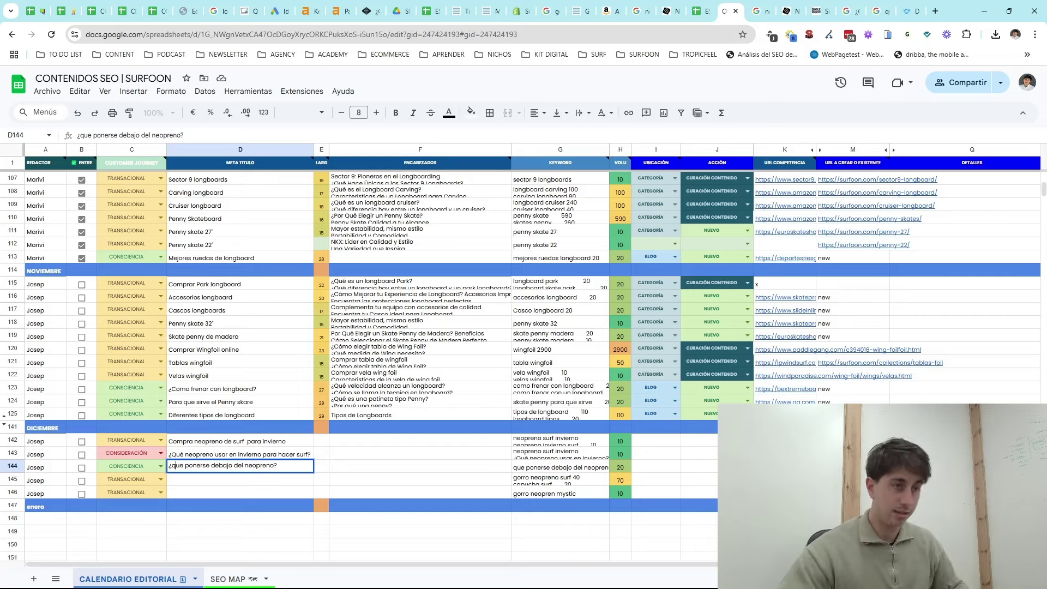
{"action": "key", "text": "BackSpace"}
{"action": "type", "text": "Q"}
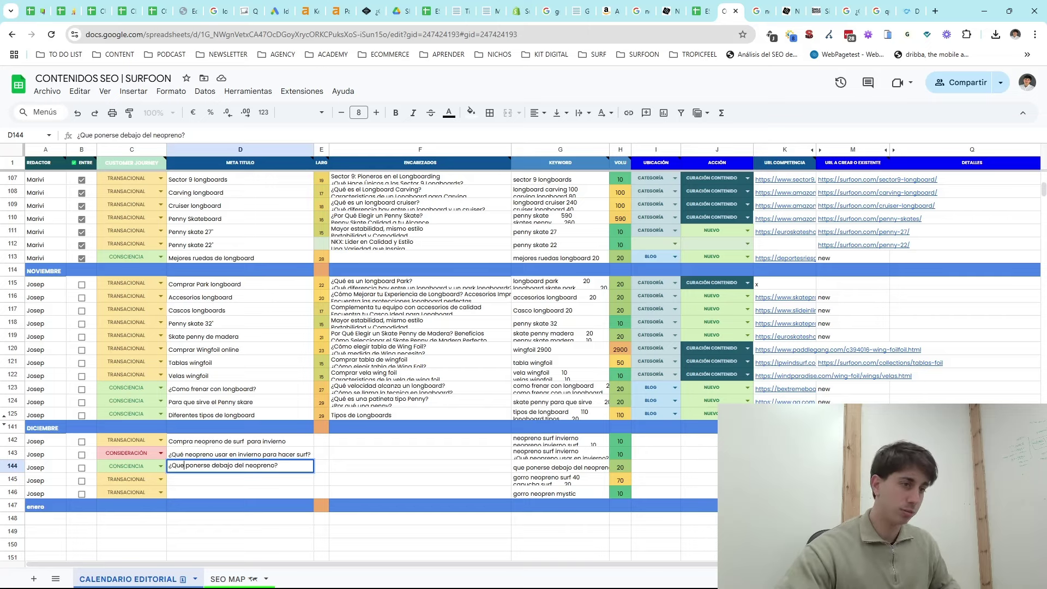
{"action": "key", "text": "BackSpace"}
{"action": "type", "text": "é"}
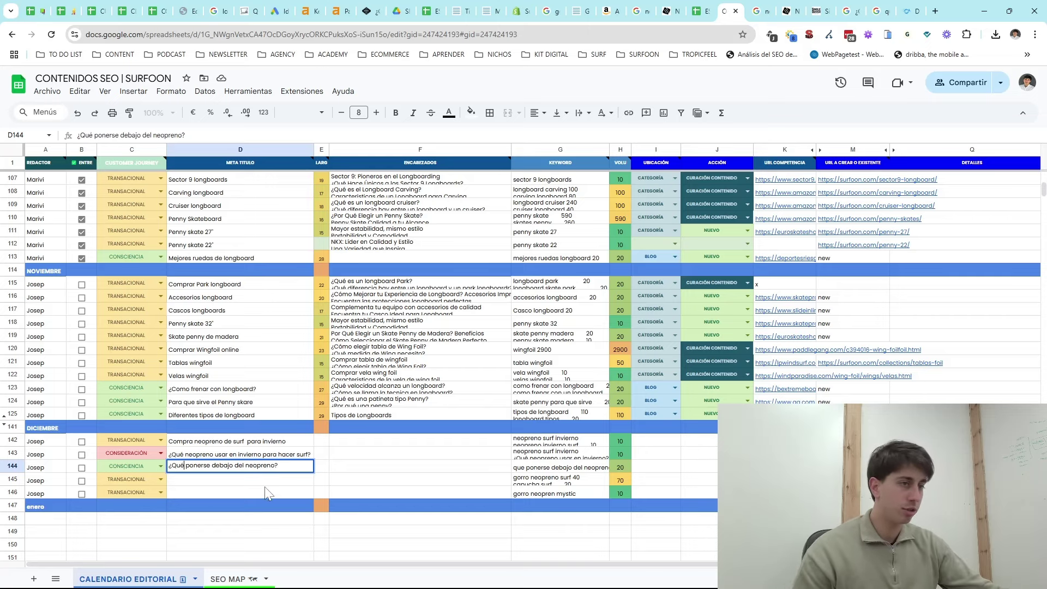
{"action": "key", "text": "Return"}
- Copy the LARGO title-length formula from E125 into E142:E146 for the December rows
{"action": "left_click", "coordinate": [322, 416]}
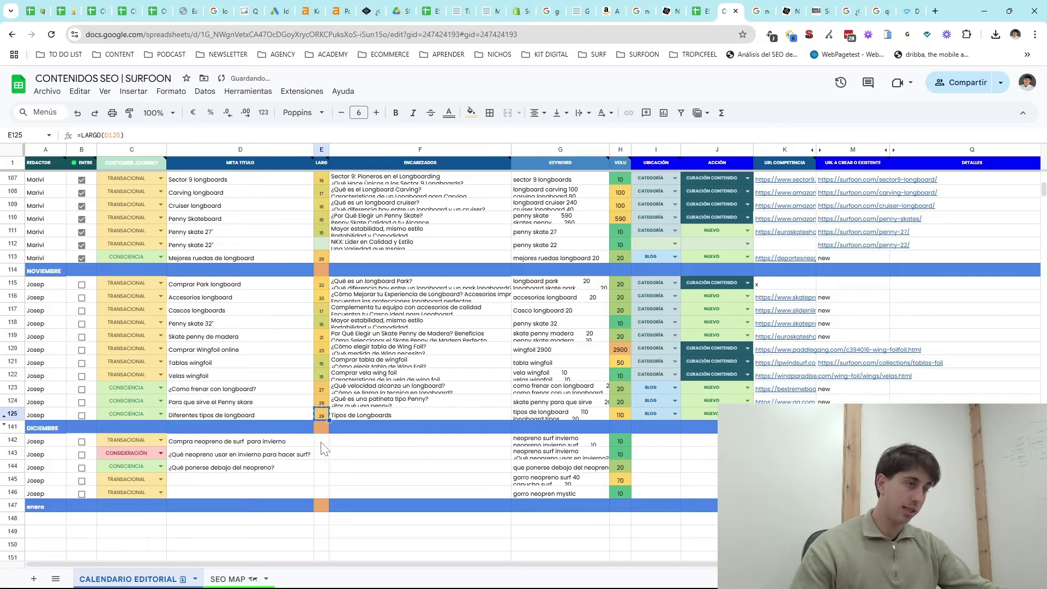
{"action": "left_click_drag", "start_coordinate": [321, 443], "coordinate": [322, 489]}
{"action": "key", "text": "ctrl+v"}
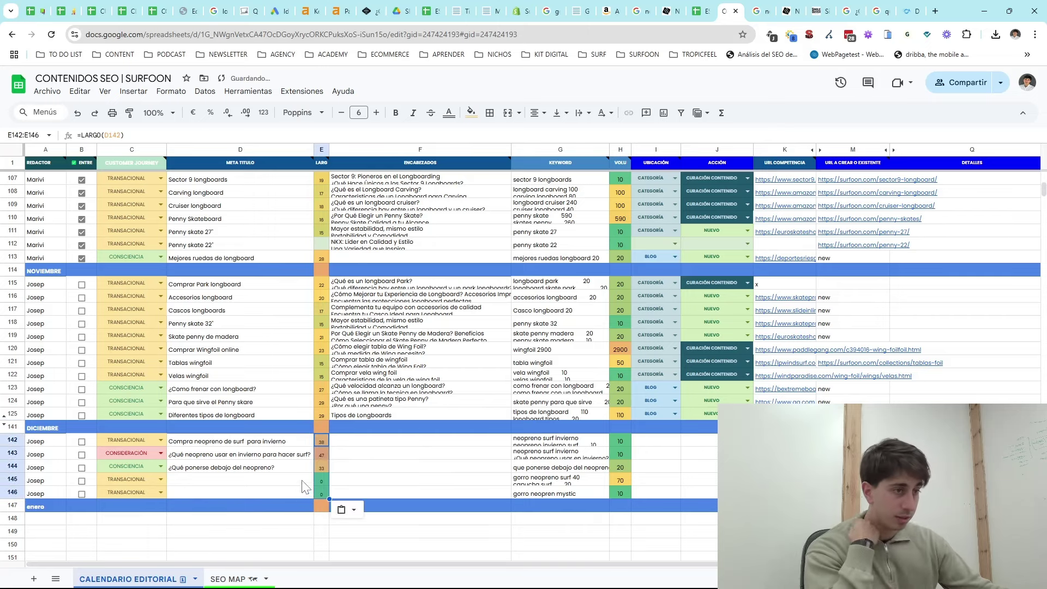
- Fill the meta title in D145 with "Comrpar gorro neopreno surf", reusing the first keyword of G145
{"action": "left_click", "coordinate": [275, 481]}
{"action": "left_click", "coordinate": [552, 482]}
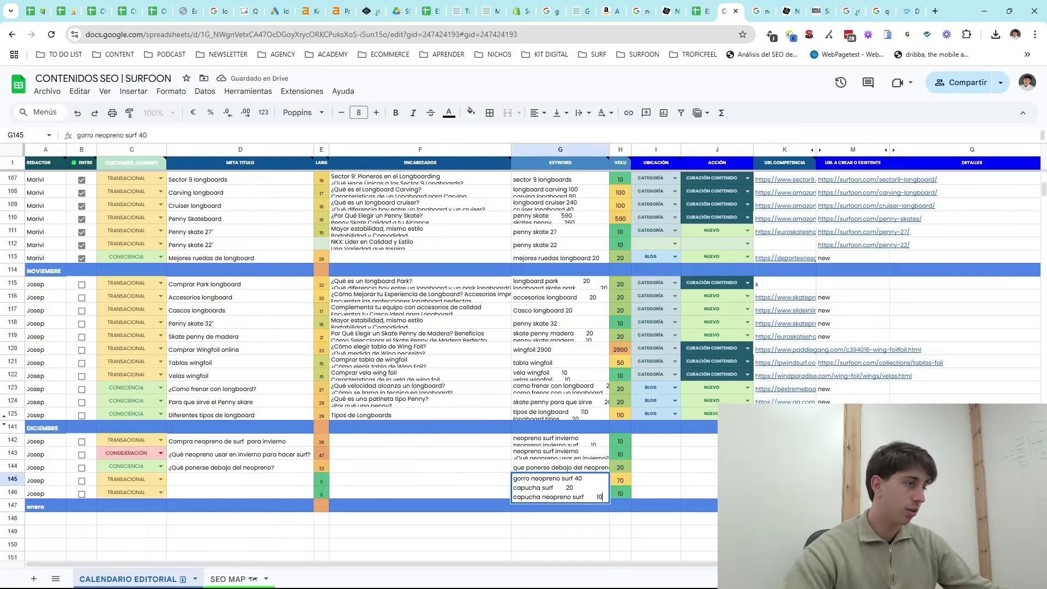
{"action": "left_click_drag", "start_coordinate": [573, 478], "coordinate": [497, 485]}
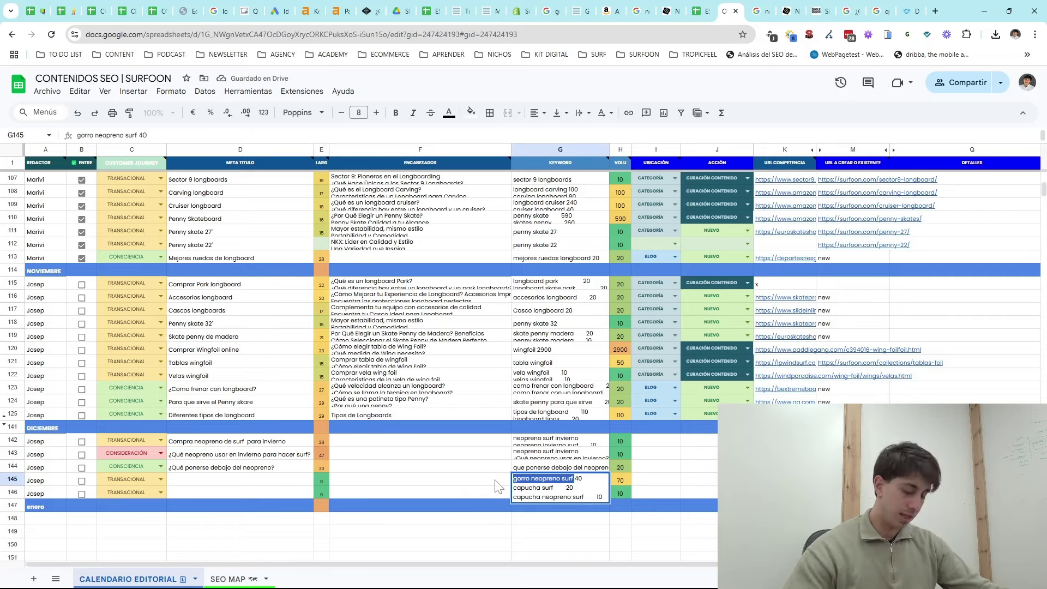
{"action": "left_click", "coordinate": [245, 481]}
{"action": "key", "text": "Return"}
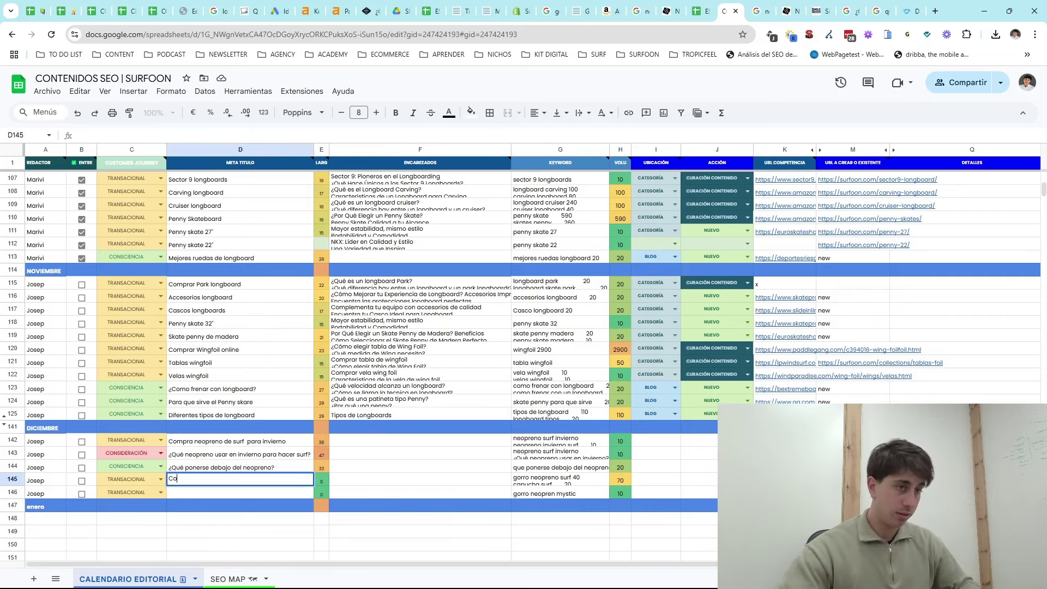
{"action": "type", "text": "Comrpar"}
{"action": "key", "text": "ctrl+v"}
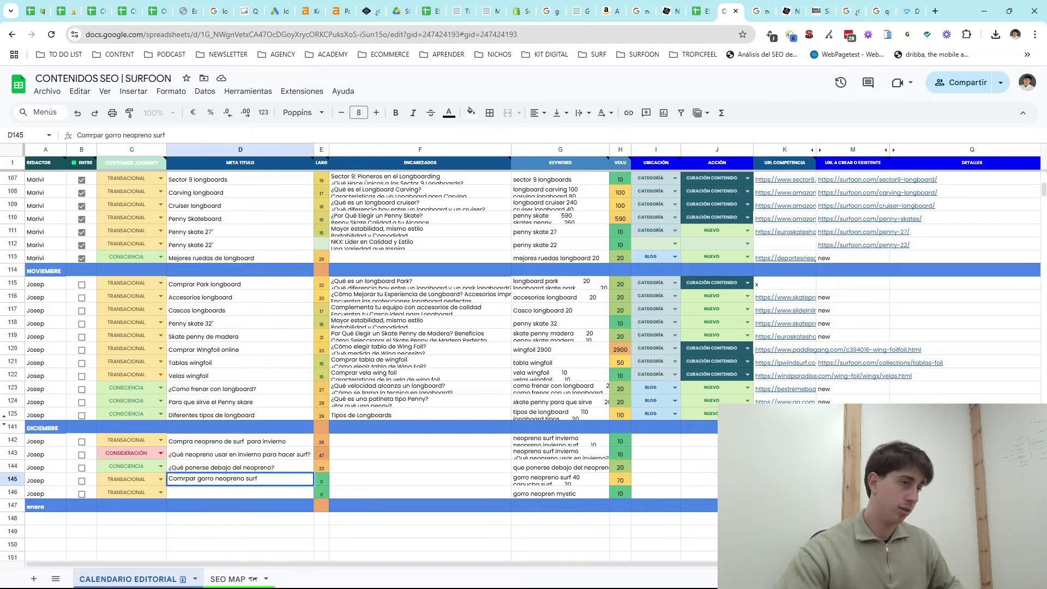
{"action": "key", "text": "Return"}
- Fill the meta title in D146 with "Comprar gorro neopren mystic", reusing the keyword from G146
{"action": "type", "text": "Comprar"}
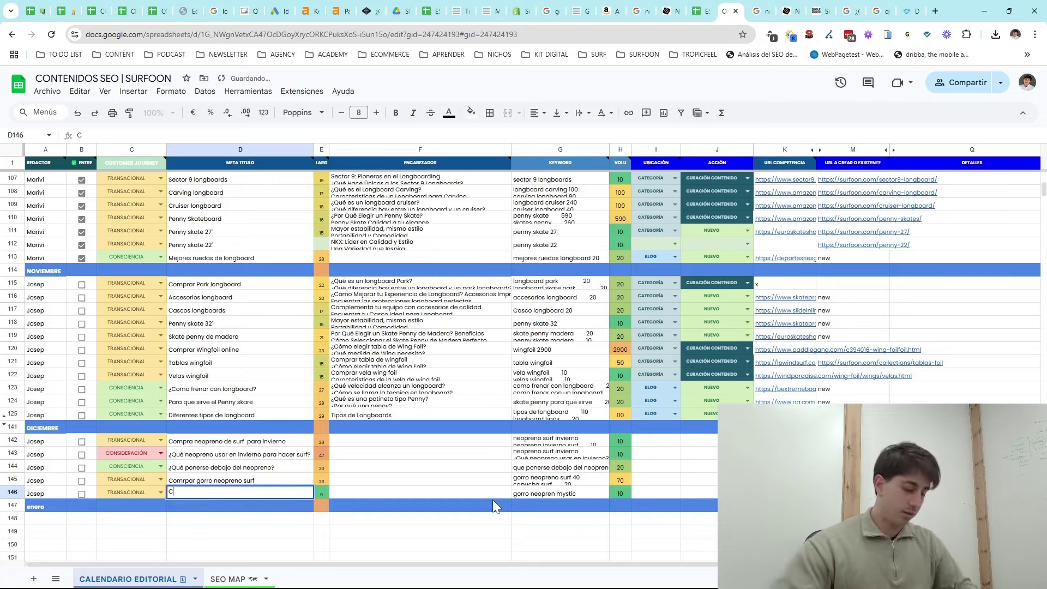
{"action": "left_click", "coordinate": [559, 498]}
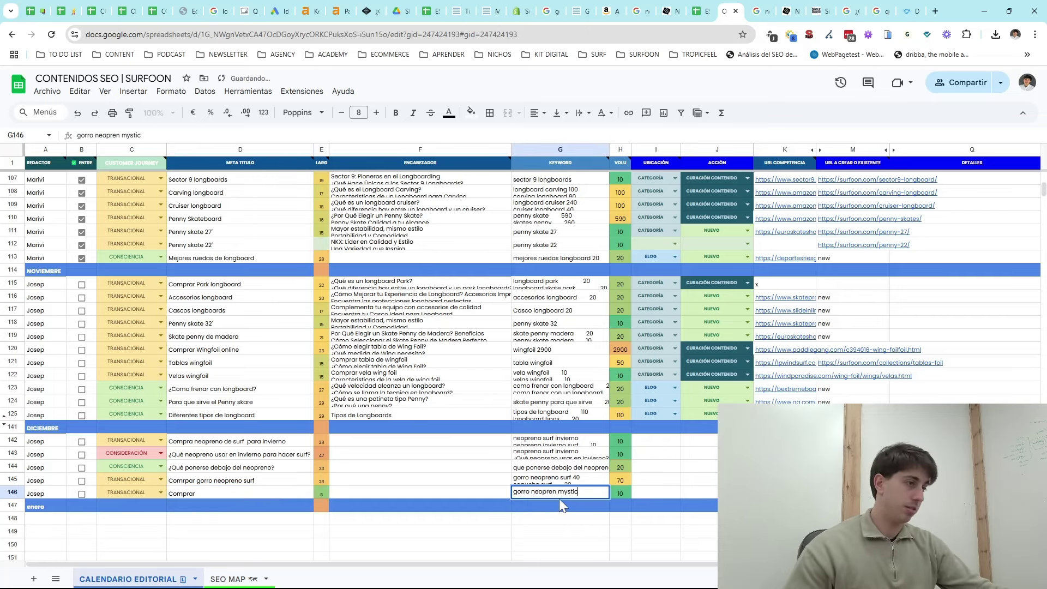
{"action": "triple_click", "coordinate": [558, 497]}
{"action": "key", "text": "ctrl+c"}
{"action": "double_click", "coordinate": [213, 494]}
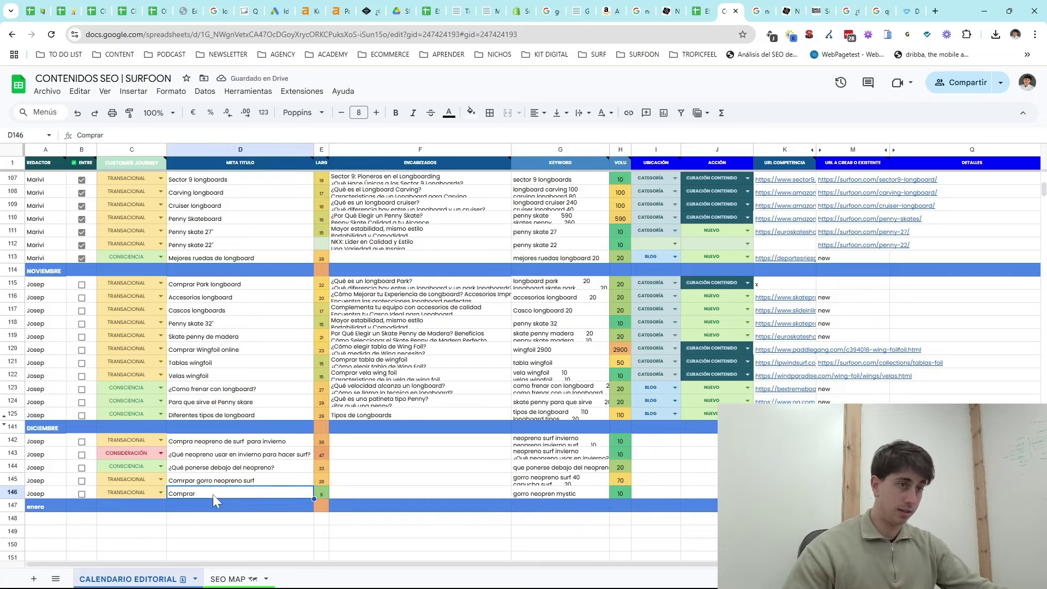
{"action": "key", "text": "ctrl+v"}
{"action": "key", "text": "Return"}
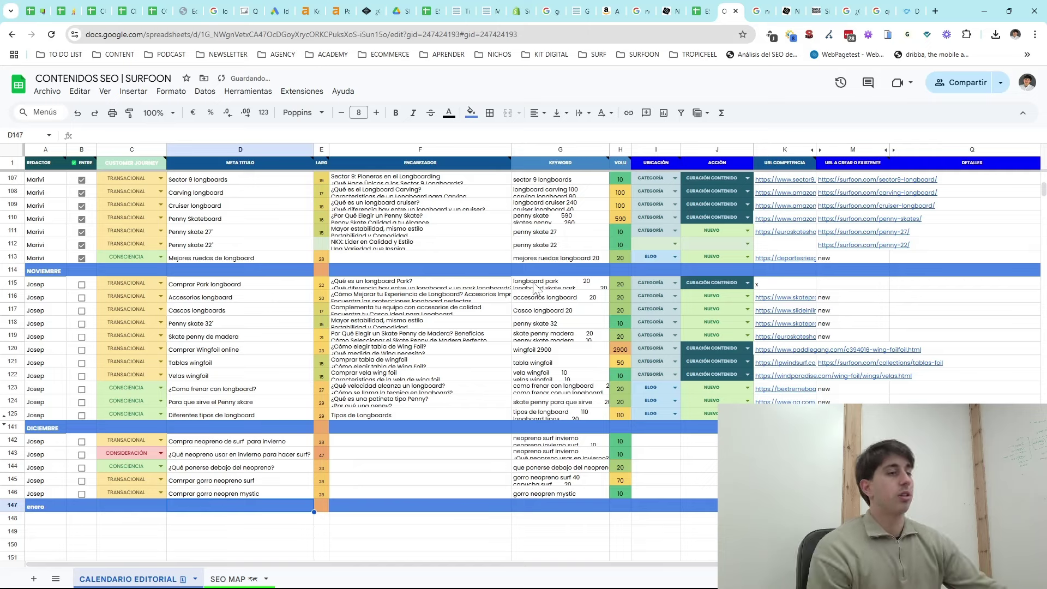
- Enter "-" in each ENCABEZADOS cell from F142 to F146 and narrow that column
{"action": "left_click_drag", "start_coordinate": [413, 445], "coordinate": [422, 499]}
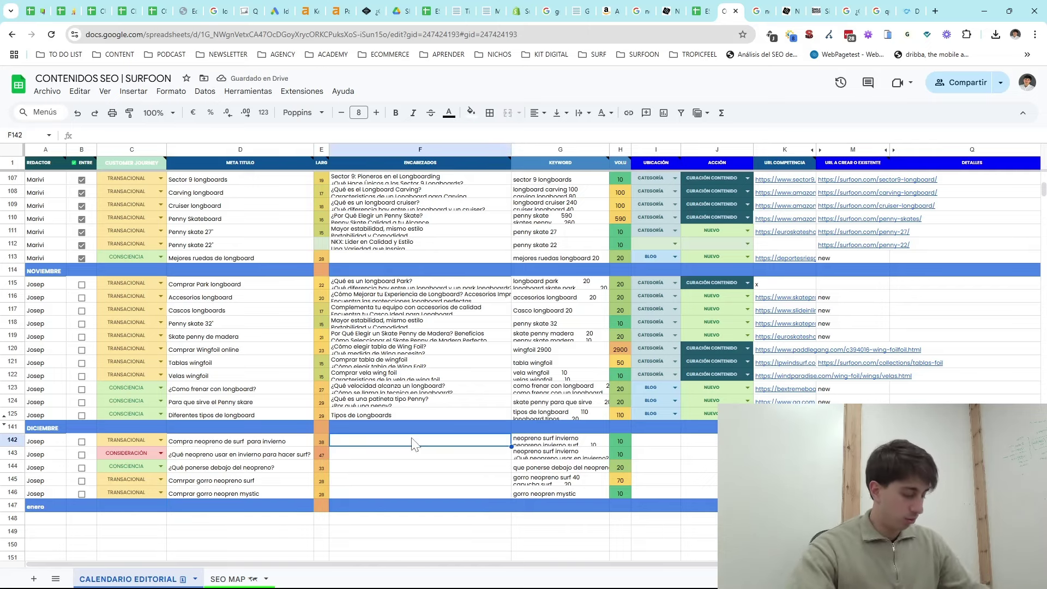
{"action": "type", "text": "-"}
{"action": "key", "text": "Return"}
{"action": "type", "text": "-"}
{"action": "key", "text": "Return"}
{"action": "type", "text": "-"}
{"action": "key", "text": "Return"}
{"action": "type", "text": "-"}
{"action": "key", "text": "Return"}
{"action": "type", "text": "-"}
{"action": "key", "text": "Return"}
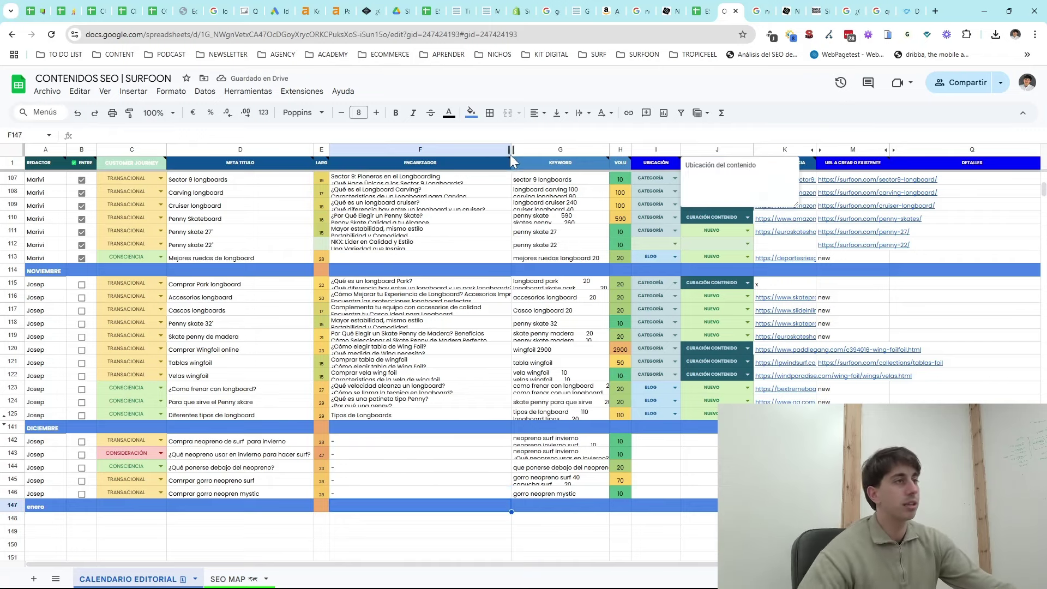
{"action": "left_click_drag", "start_coordinate": [511, 150], "coordinate": [473, 150]}
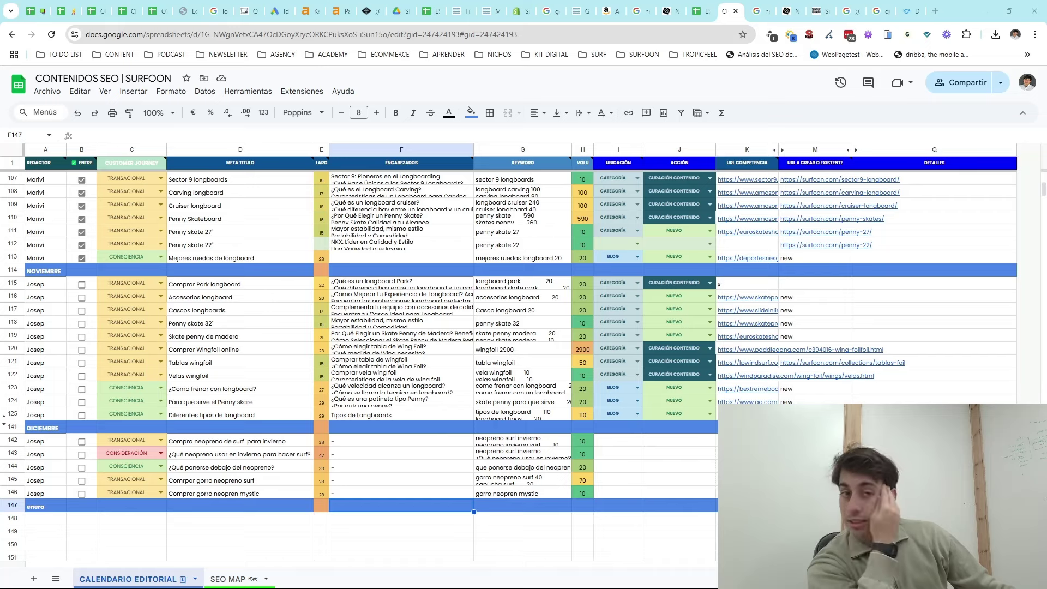
- Copy the BLOG location from I125 into the UBICACIÓN cells I143 and I144
{"action": "left_click", "coordinate": [583, 467]}
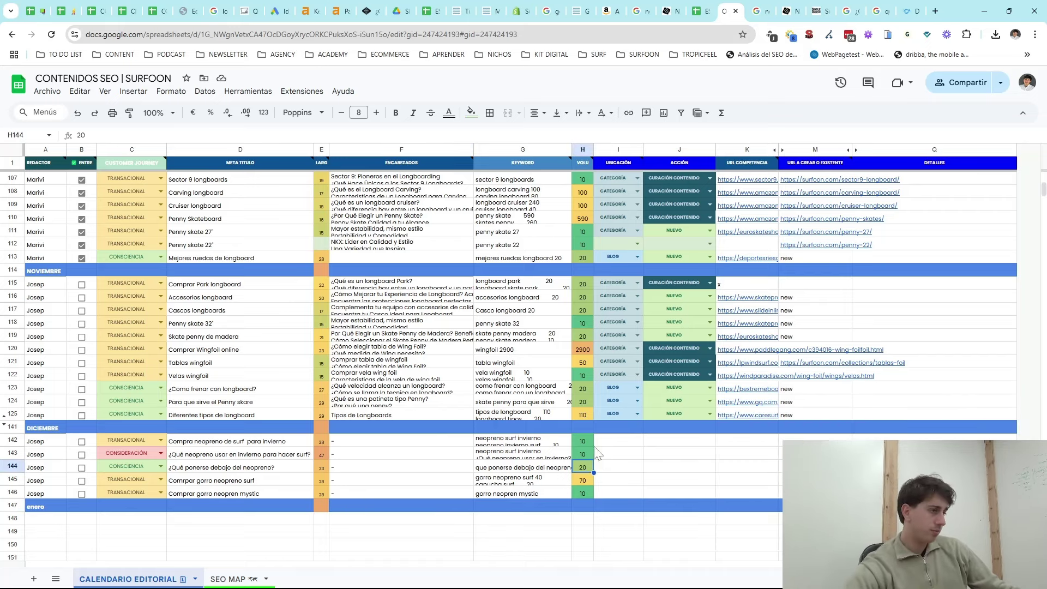
{"action": "left_click", "coordinate": [608, 419]}
{"action": "left_click", "coordinate": [609, 455]}
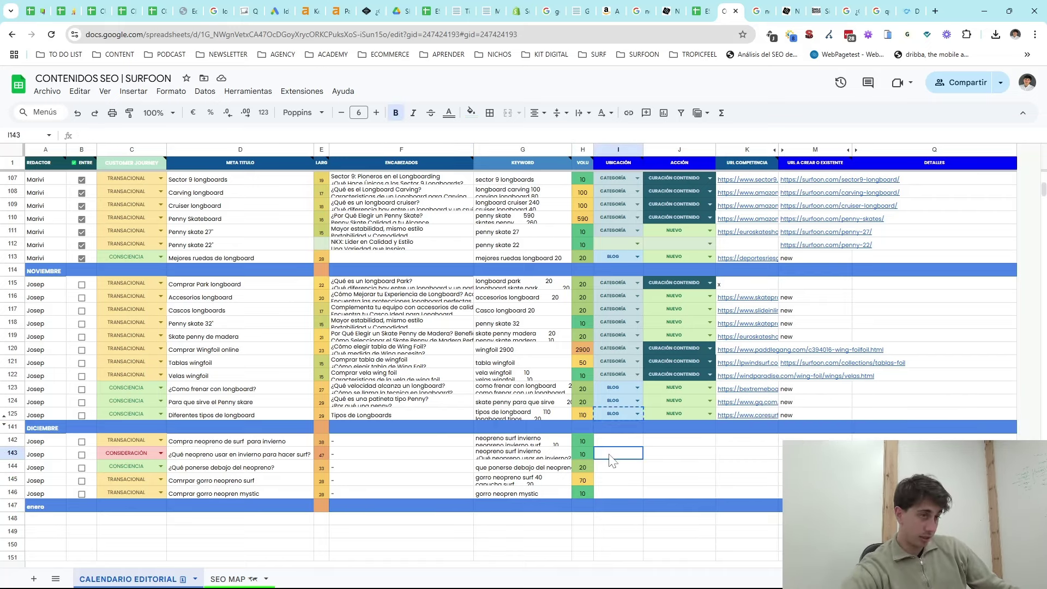
{"action": "key", "text": "ctrl+v"}
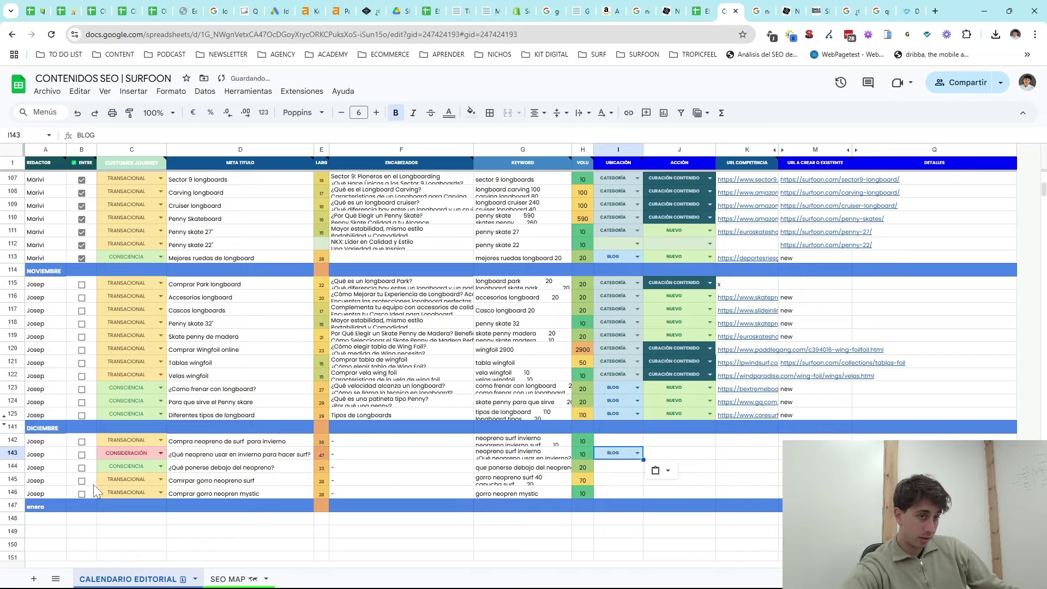
{"action": "left_click", "coordinate": [600, 468]}
{"action": "key", "text": "ctrl+v"}
- Copy the CATEGORÍA location from I122 into the UBICACIÓN cells I142, I145 and I146
{"action": "left_click", "coordinate": [617, 375]}
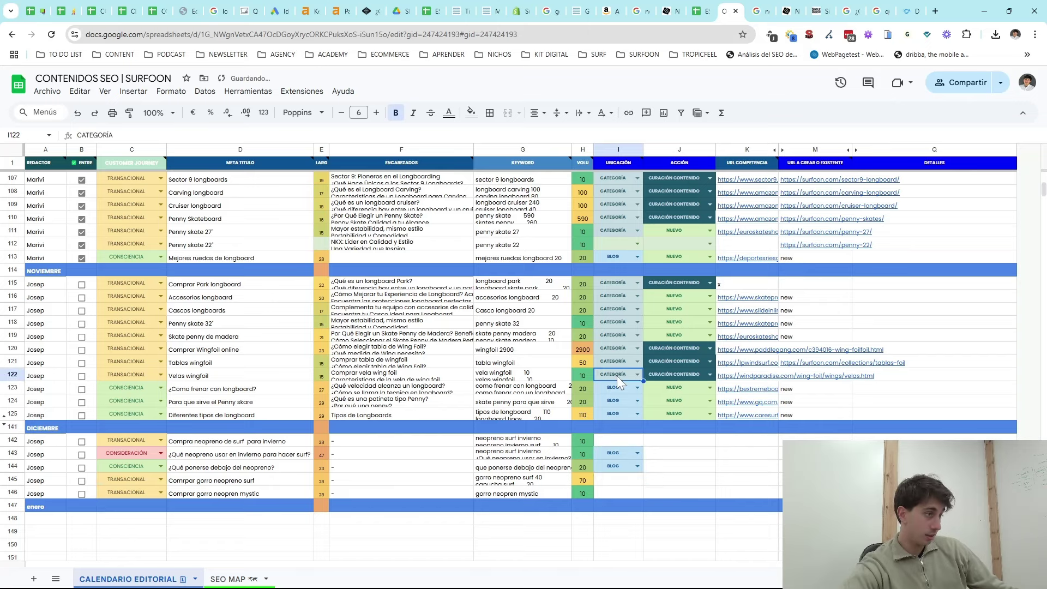
{"action": "left_click", "coordinate": [613, 440]}
{"action": "key", "text": "ctrl+v"}
{"action": "left_click_drag", "start_coordinate": [613, 480], "coordinate": [614, 495]}
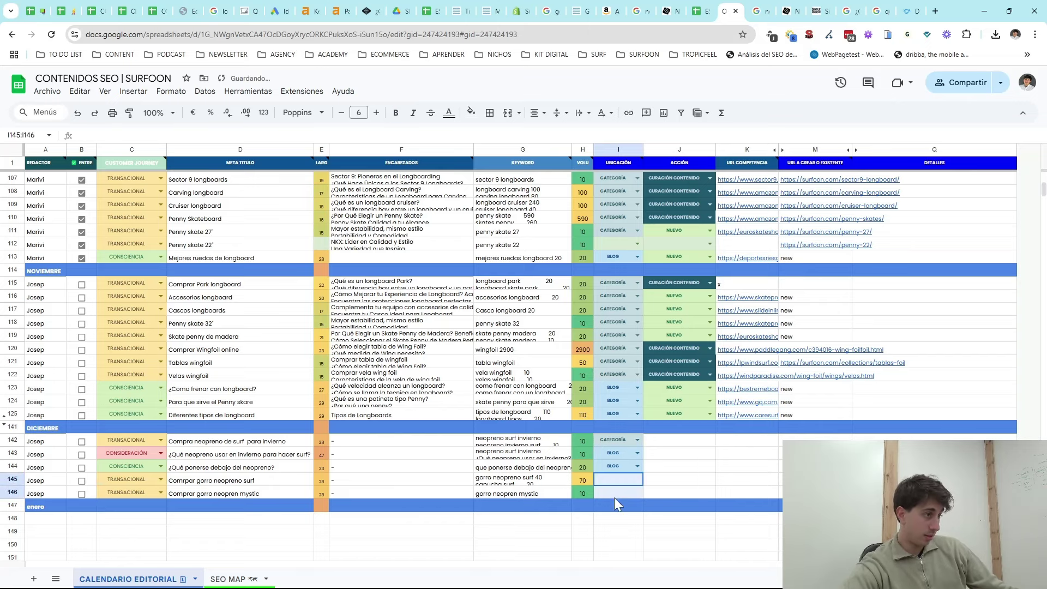
{"action": "key", "text": "ctrl+v"}
- Copy the NUEVO action from the November rows into the ACCIÓN cells J142:J146
{"action": "left_click_drag", "start_coordinate": [676, 401], "coordinate": [672, 496]}
{"action": "key", "text": "ctrl+c"}
{"action": "key", "text": "ctrl+v"}
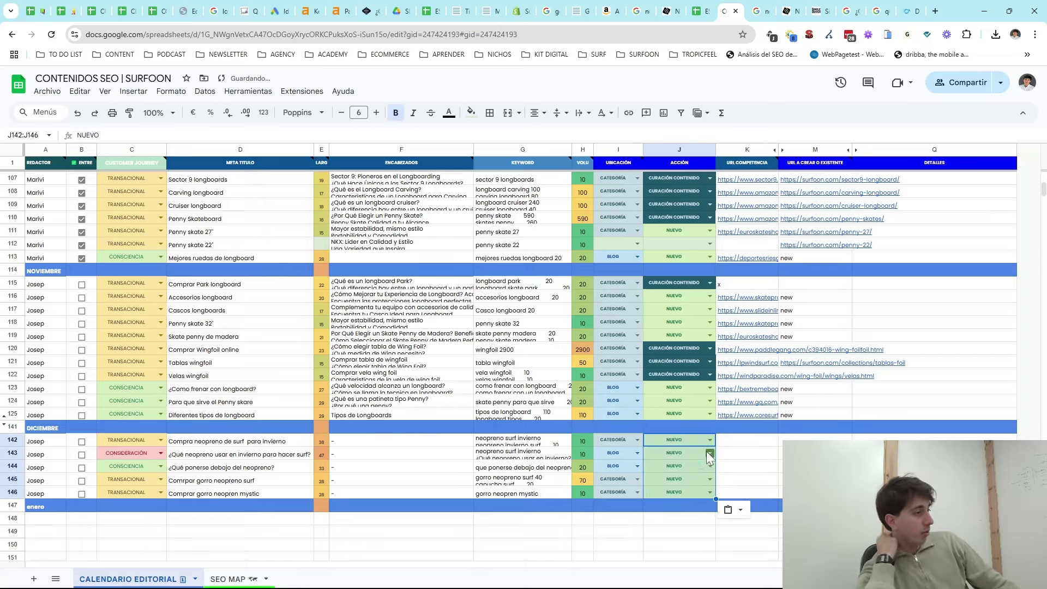
- Copy the "NEOPRENO INVIERNO" competitor URL from I350 of the SEO MAP sheet into K142 of CALENDARIO EDITORIAL
{"action": "key", "text": "ctrl+shift+Page_Down"}
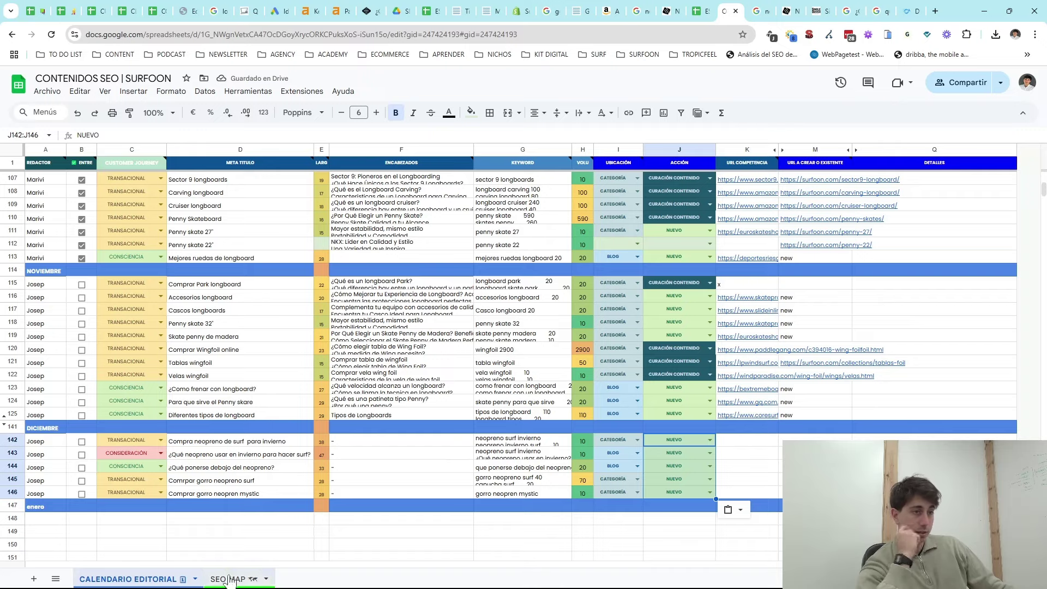
{"action": "left_click", "coordinate": [416, 334]}
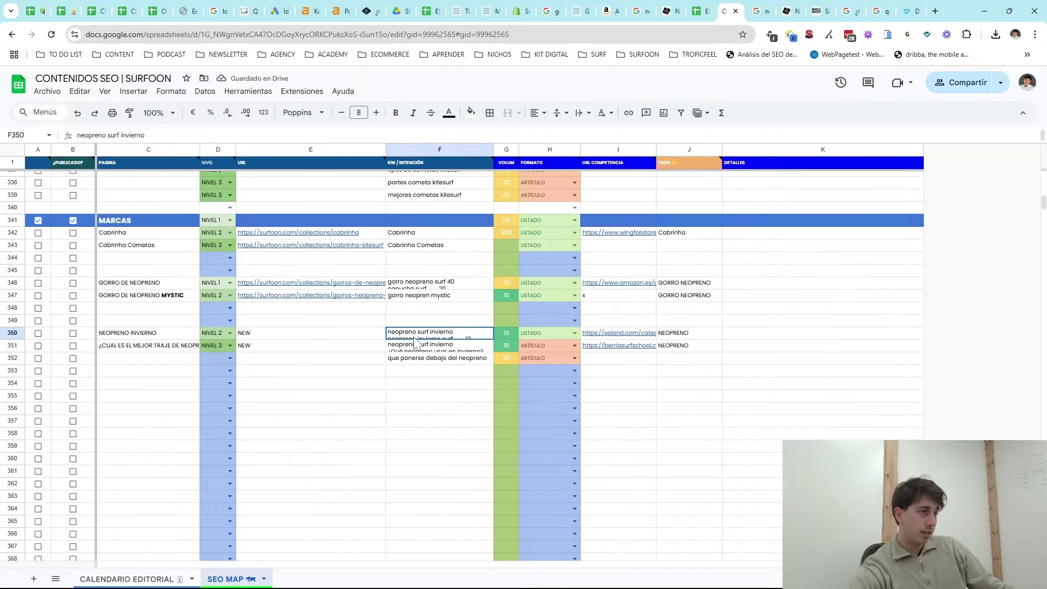
{"action": "left_click", "coordinate": [625, 336]}
{"action": "left_click", "coordinate": [126, 576]}
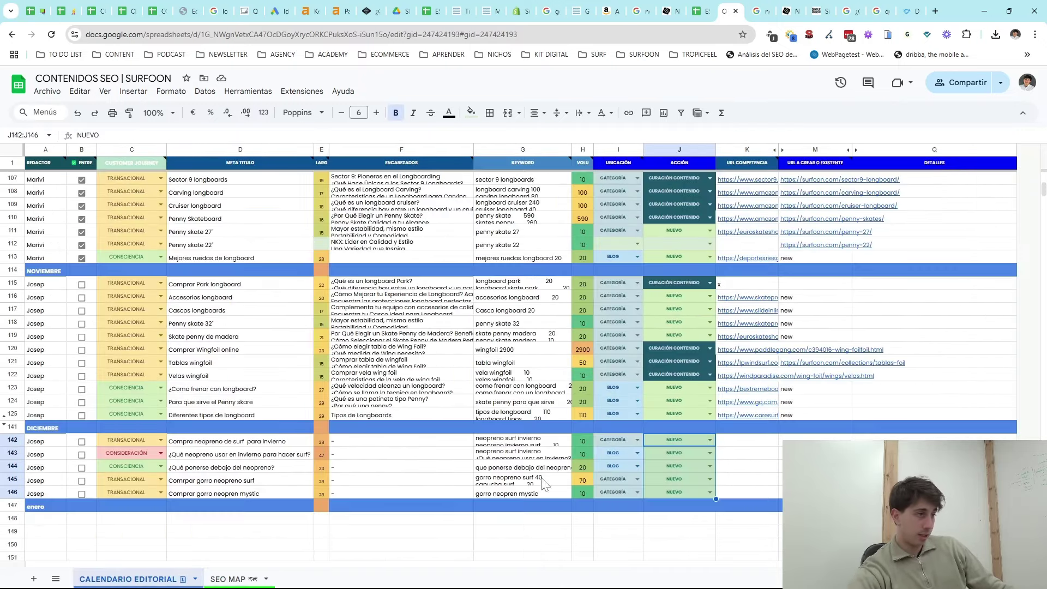
{"action": "left_click", "coordinate": [737, 438]}
{"action": "key", "text": "ctrl+v"}
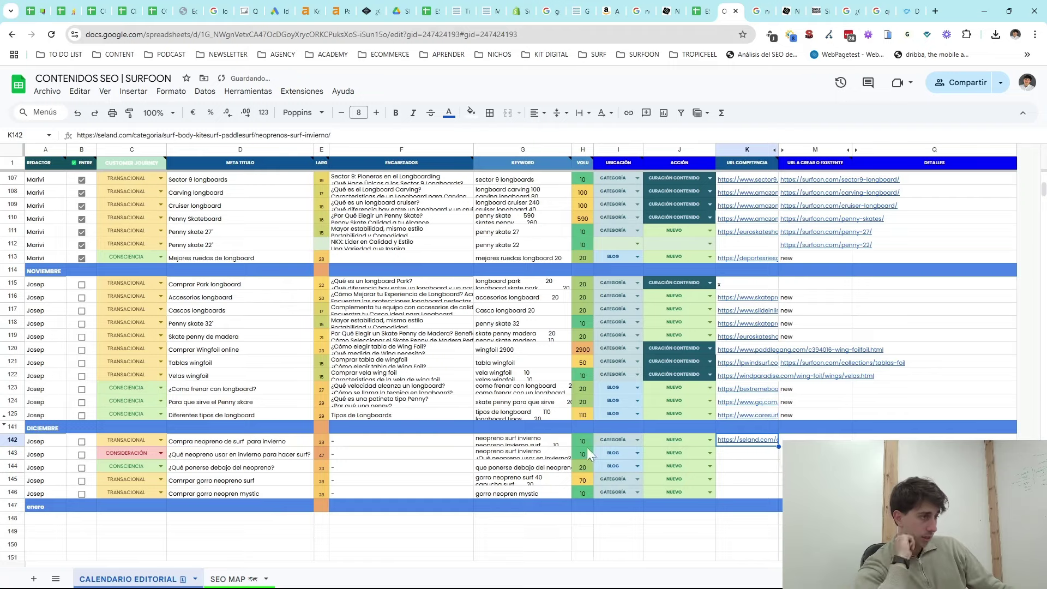
- Copy the competitor URL from I351 of the SEO MAP sheet into K143 of CALENDARIO EDITORIAL
{"action": "left_click", "coordinate": [518, 454]}
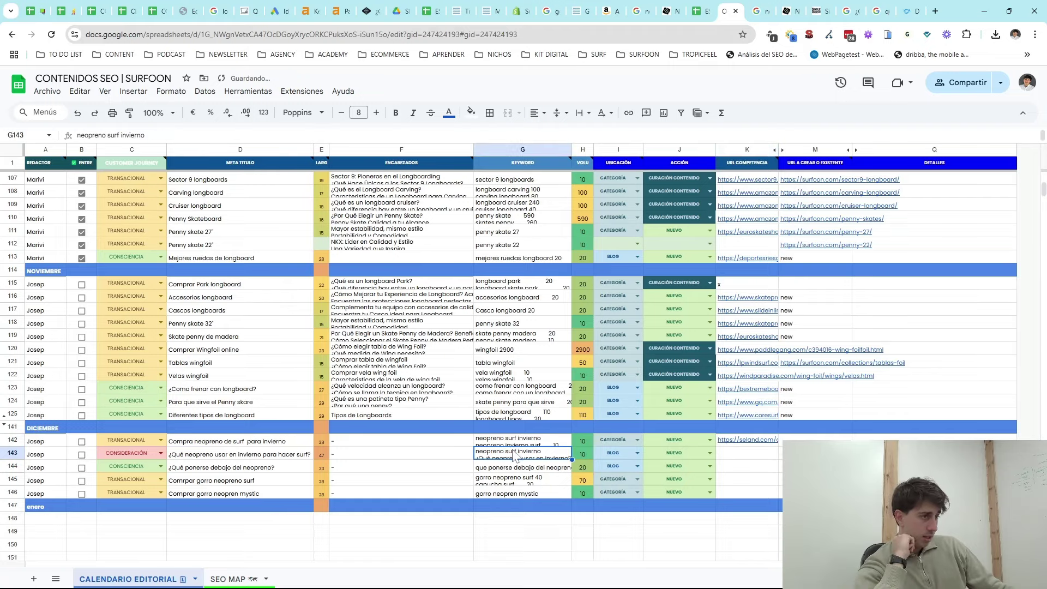
{"action": "left_click", "coordinate": [225, 579]}
{"action": "left_click", "coordinate": [460, 355]}
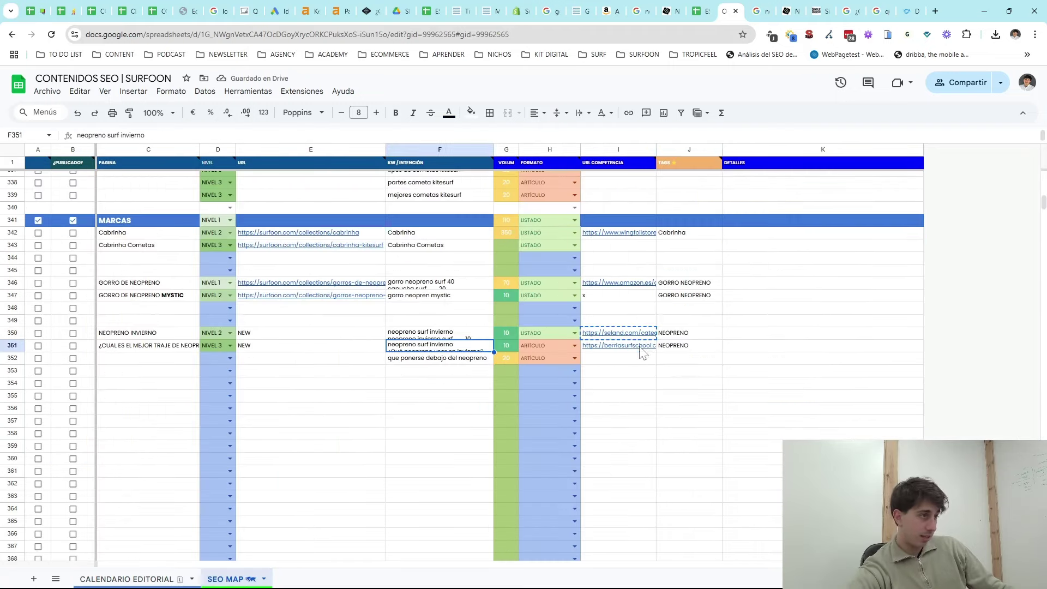
{"action": "left_click", "coordinate": [642, 347]}
{"action": "left_click", "coordinate": [131, 579]}
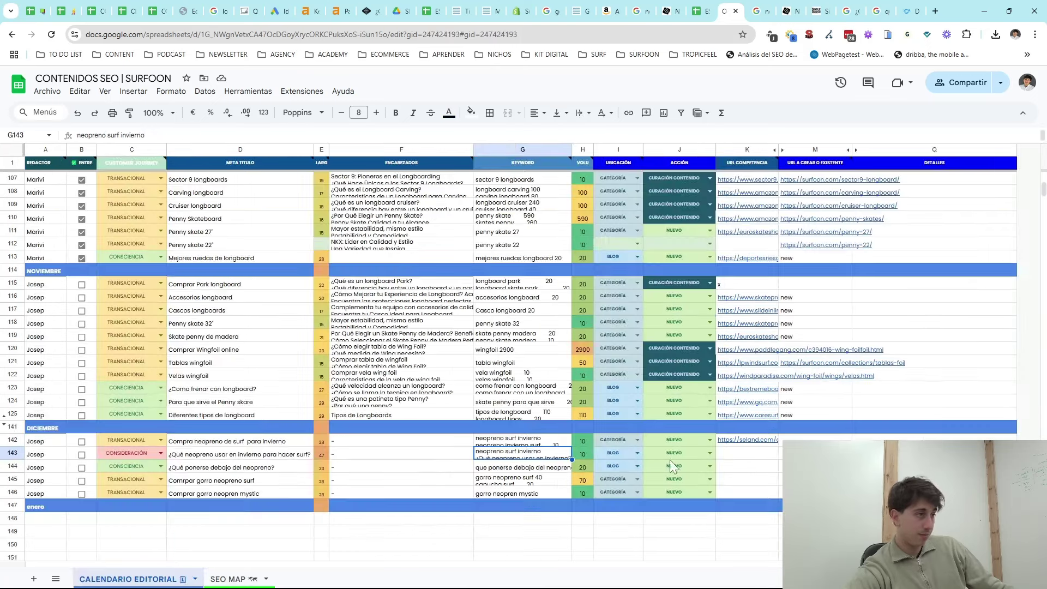
{"action": "left_click", "coordinate": [774, 456]}
{"action": "key", "text": "ctrl+v"}
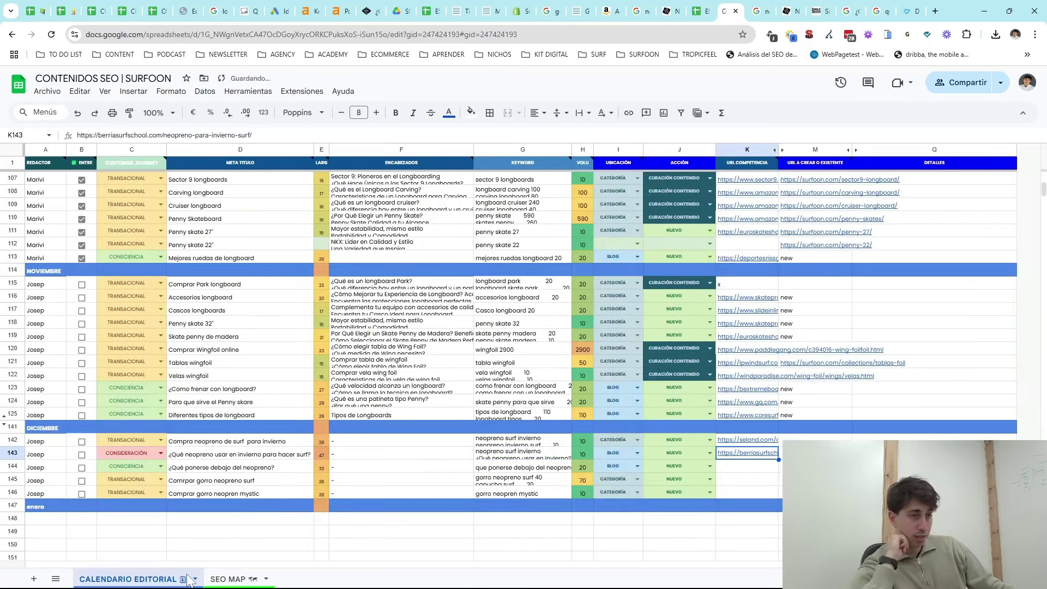
- Check row 352 of the SEO MAP sheet for a competitor URL and return to K144 in CALENDARIO EDITORIAL
{"action": "left_click", "coordinate": [229, 579]}
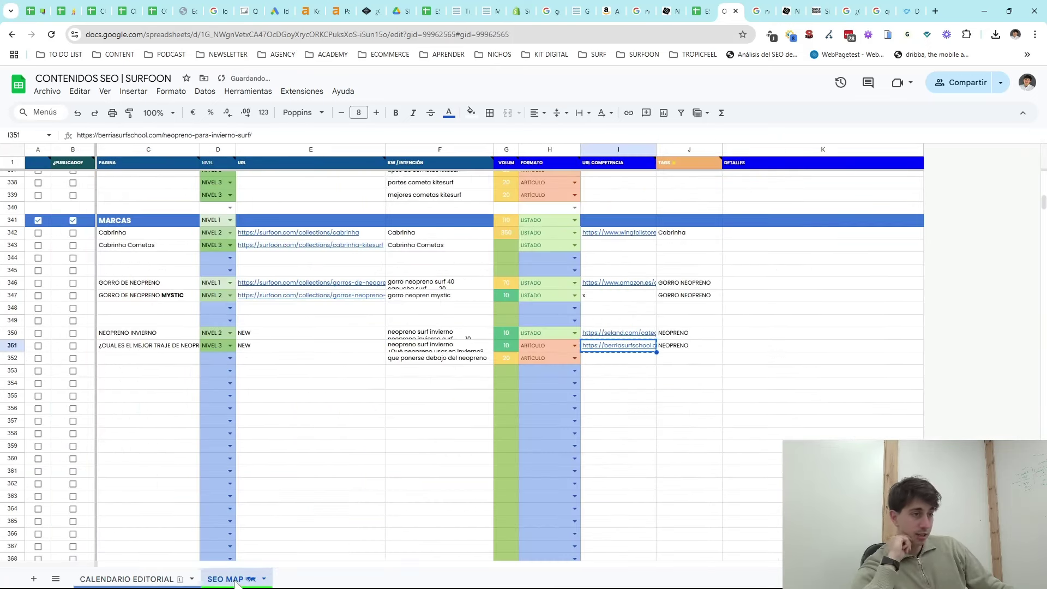
{"action": "left_click", "coordinate": [445, 360]}
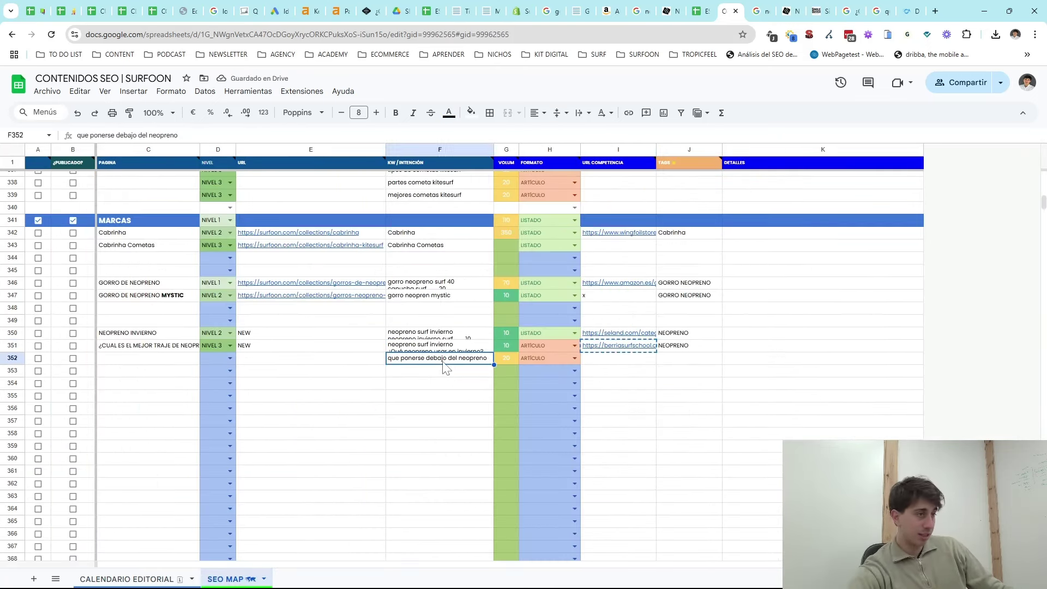
{"action": "left_click", "coordinate": [131, 579]}
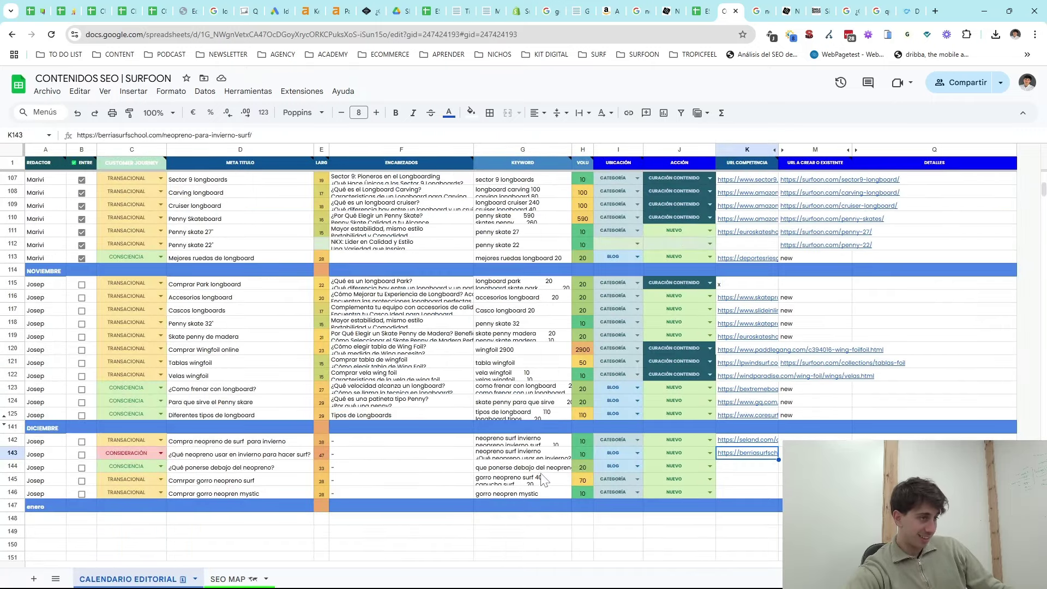
{"action": "left_click", "coordinate": [753, 472]}
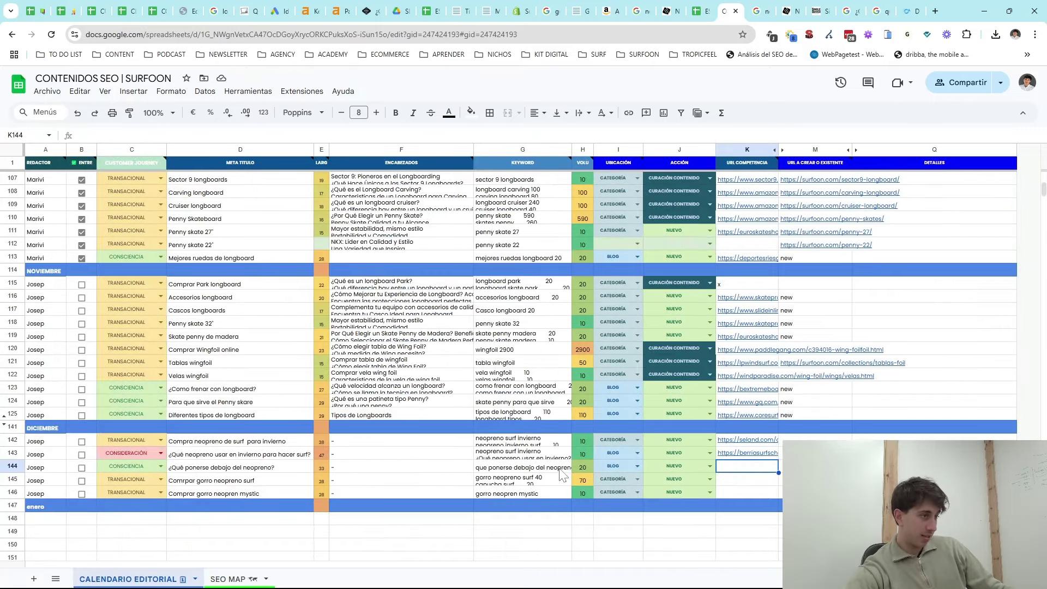
- Search Google for the G144 keyword "que ponerse debajo del neopreno" and examine the organic results for a competitor page
{"action": "double_click", "coordinate": [560, 469]}
{"action": "key", "text": "ctrl+a"}
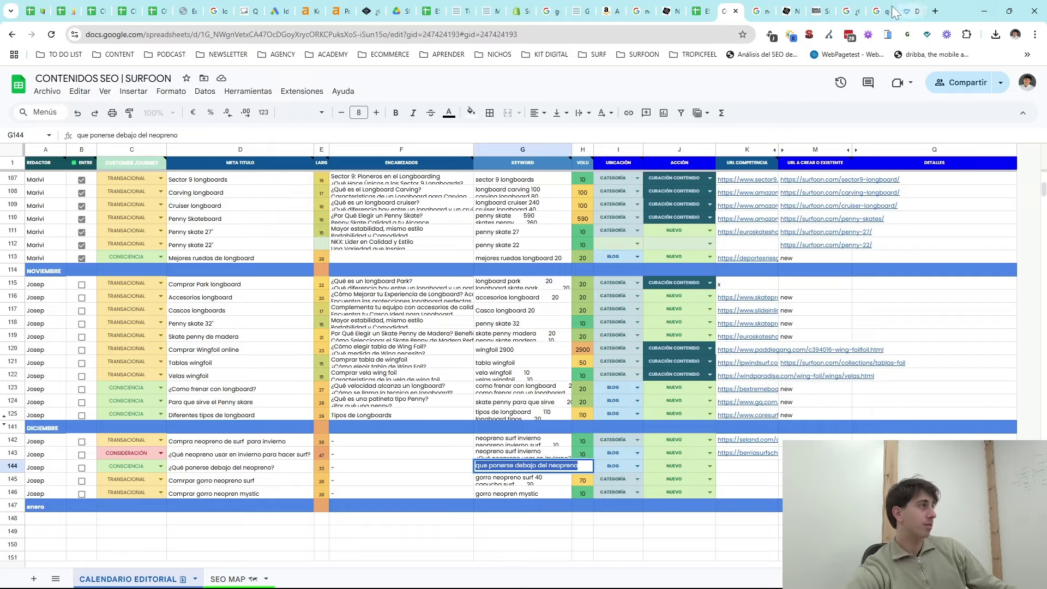
{"action": "left_click", "coordinate": [861, 11]}
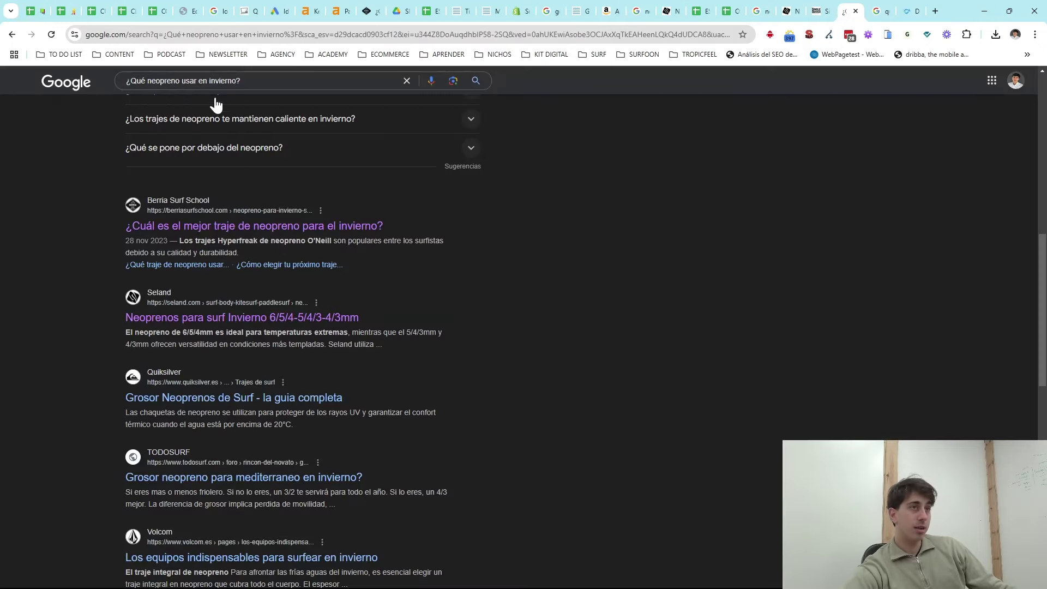
{"action": "left_click", "coordinate": [223, 80]}
{"action": "key", "text": "ctrl+v"}
{"action": "key", "text": "Return"}
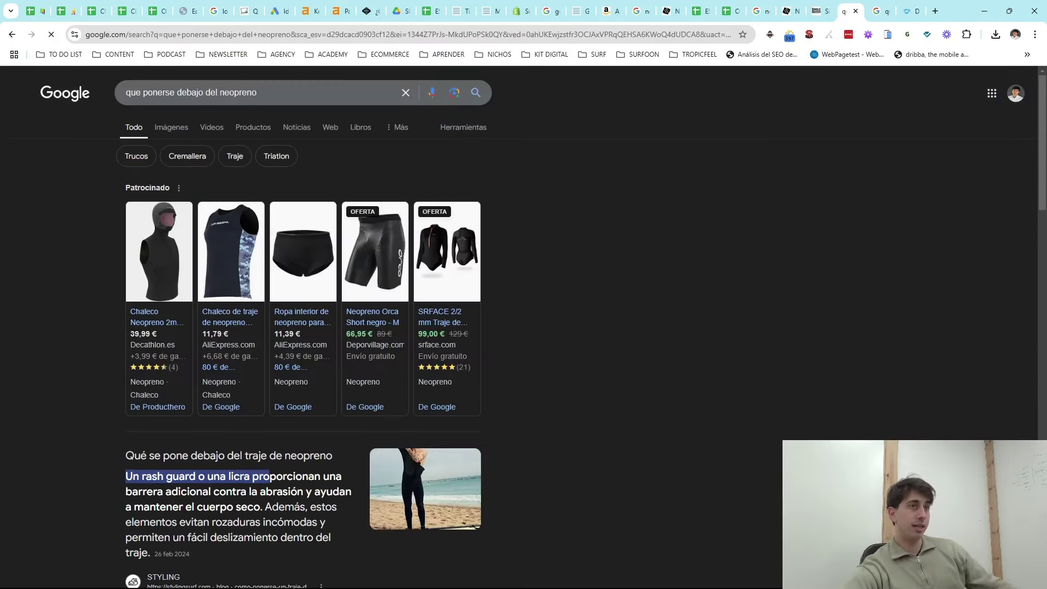
{"action": "scroll", "coordinate": [242, 240], "scroll_direction": "down", "scroll_amount": 5}
{"action": "scroll", "coordinate": [222, 300], "scroll_direction": "down", "scroll_amount": 4}
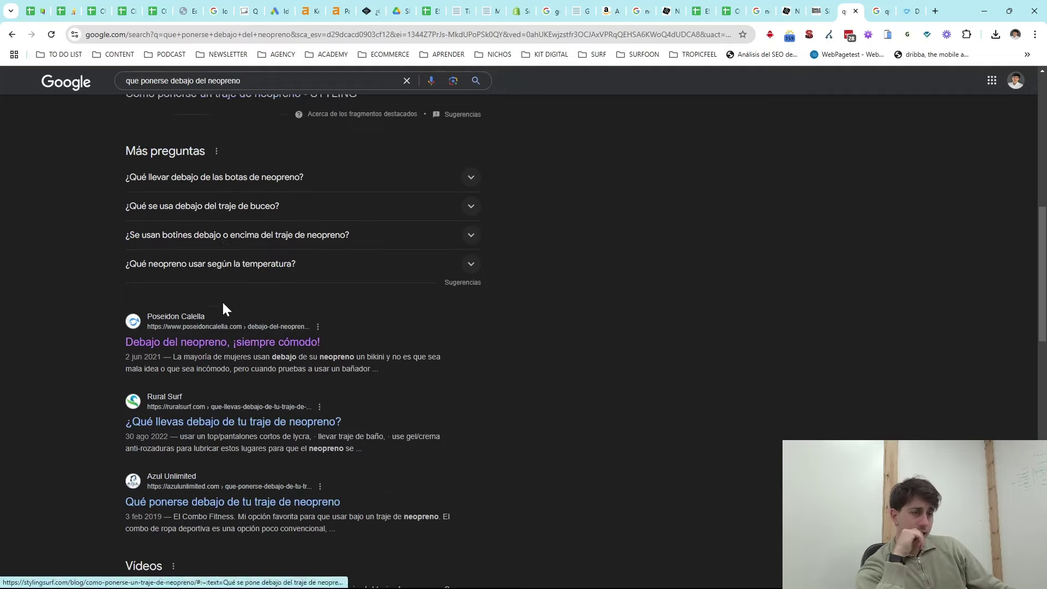
- Copy the Poseidon Calella result's link from the Google results into K144 of CALENDARIO EDITORIAL as the competitor URL
{"action": "right_click", "coordinate": [192, 315]}
{"action": "left_click", "coordinate": [248, 393]}
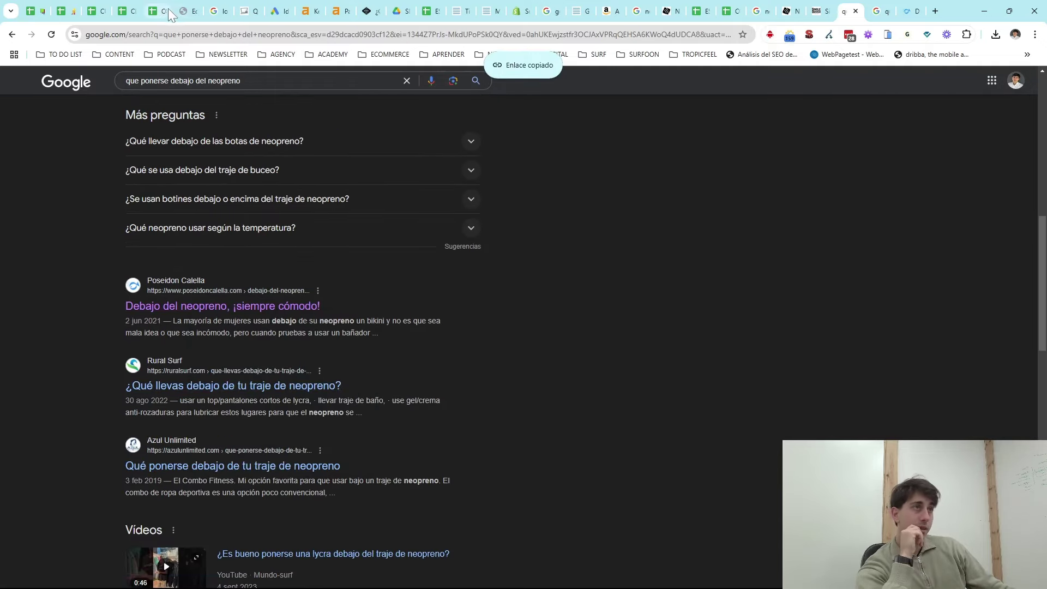
{"action": "left_click", "coordinate": [736, 12]}
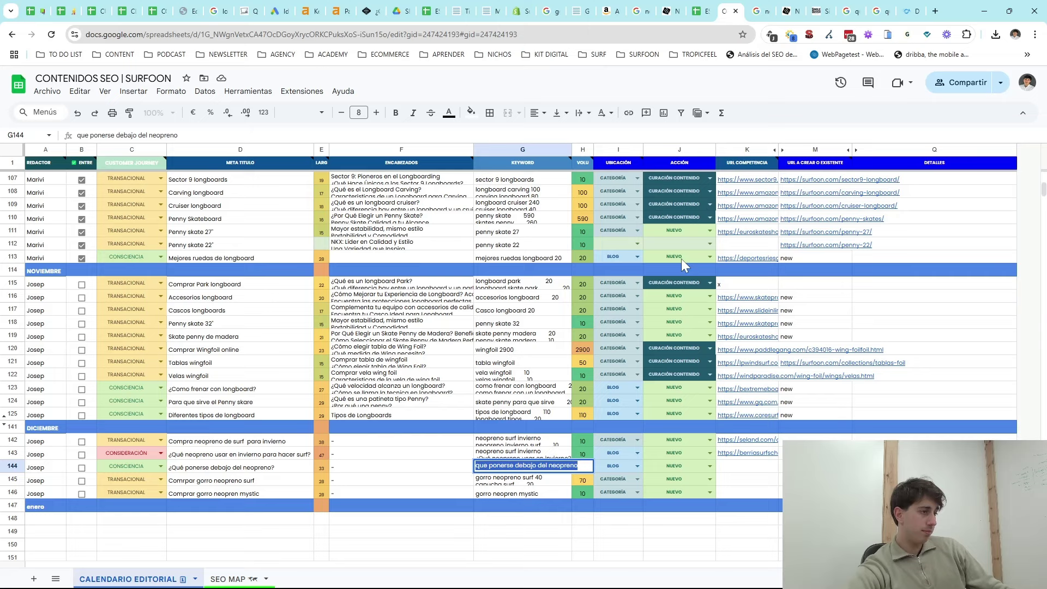
{"action": "left_click", "coordinate": [745, 467]}
{"action": "key", "text": "ctrl+v"}
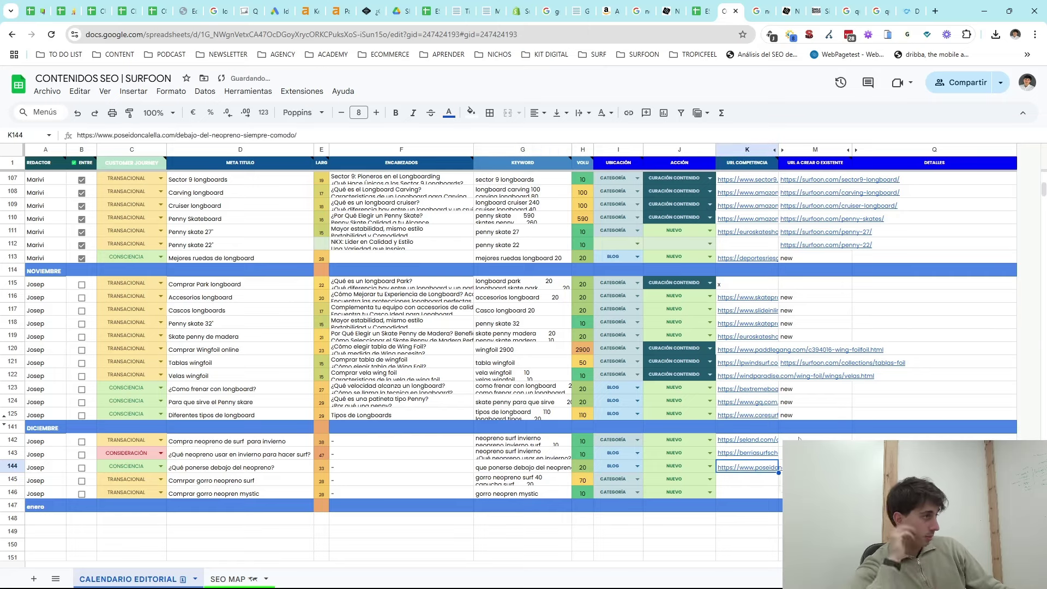
- Copy the value "new" from M125 into the December cells M142:M146
{"action": "left_click", "coordinate": [799, 427]}
{"action": "left_click", "coordinate": [804, 414]}
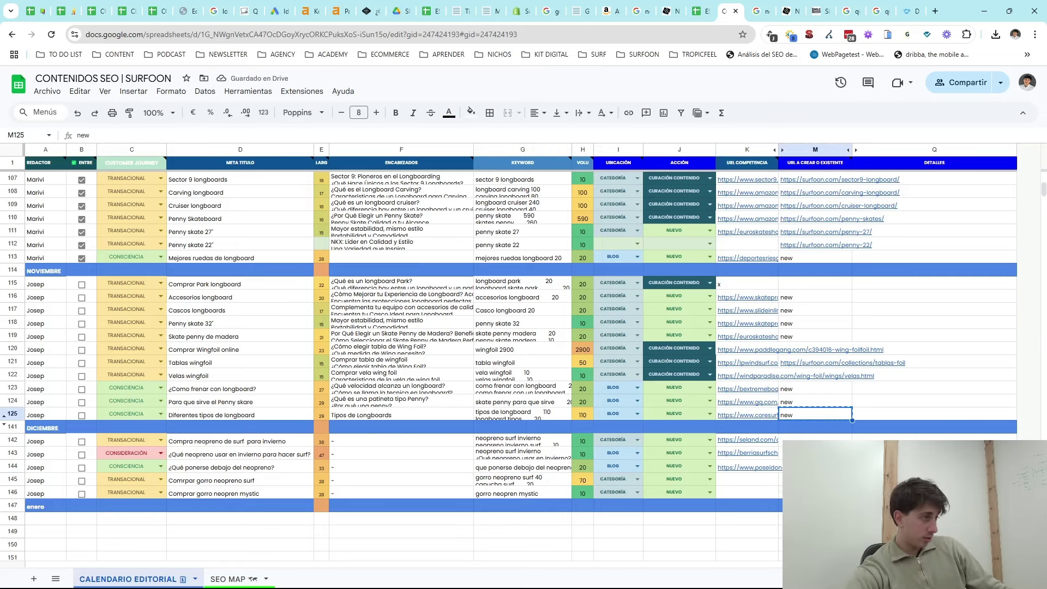
{"action": "key", "text": "ctrl+c"}
{"action": "left_click", "coordinate": [807, 442]}
{"action": "key", "text": "shift+Down"}
{"action": "key", "text": "shift+Down"}
{"action": "key", "text": "shift+Down"}
{"action": "key", "text": "shift+Down"}
{"action": "key", "text": "ctrl+v"}
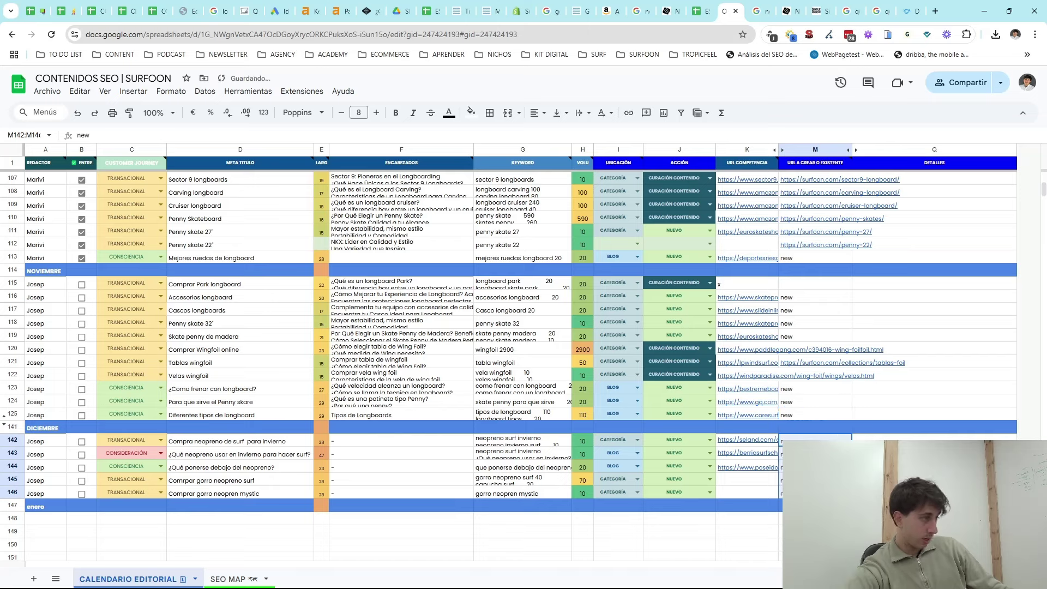
- Clear M145 and M146, the URL cells of the two neoprene hood rows
{"action": "left_click", "coordinate": [815, 480]}
{"action": "key", "text": "Delete"}
{"action": "left_click", "coordinate": [814, 493]}
{"action": "key", "text": "Delete"}
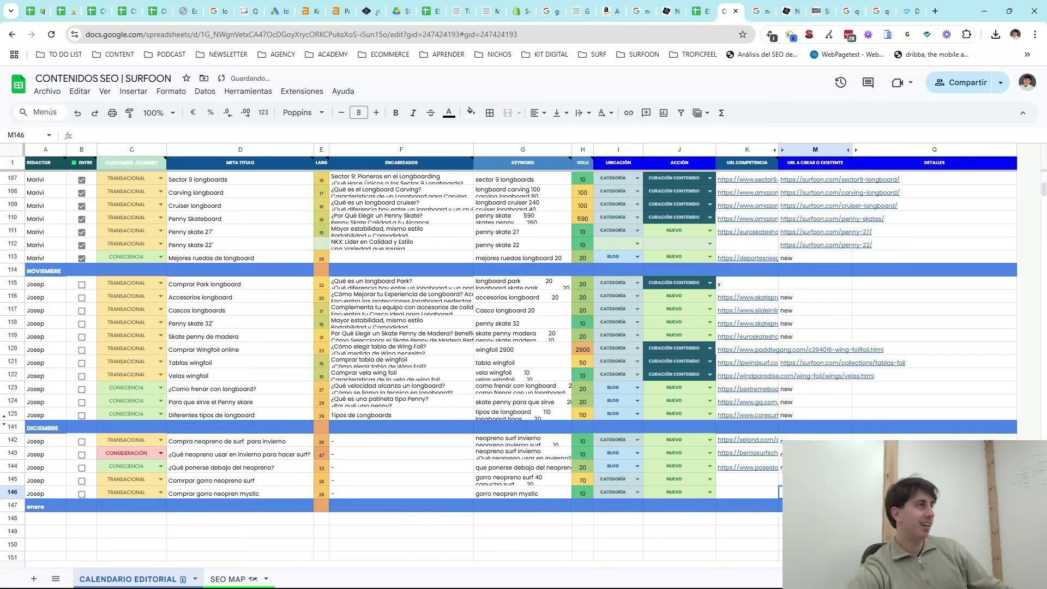
- Set the action in J145 to "CURACIÓN CONTENIDO" for the "gorro neopreno surf" row
{"action": "left_click", "coordinate": [709, 479]}
{"action": "left_click", "coordinate": [687, 507]}
{"action": "left_click", "coordinate": [685, 492]}
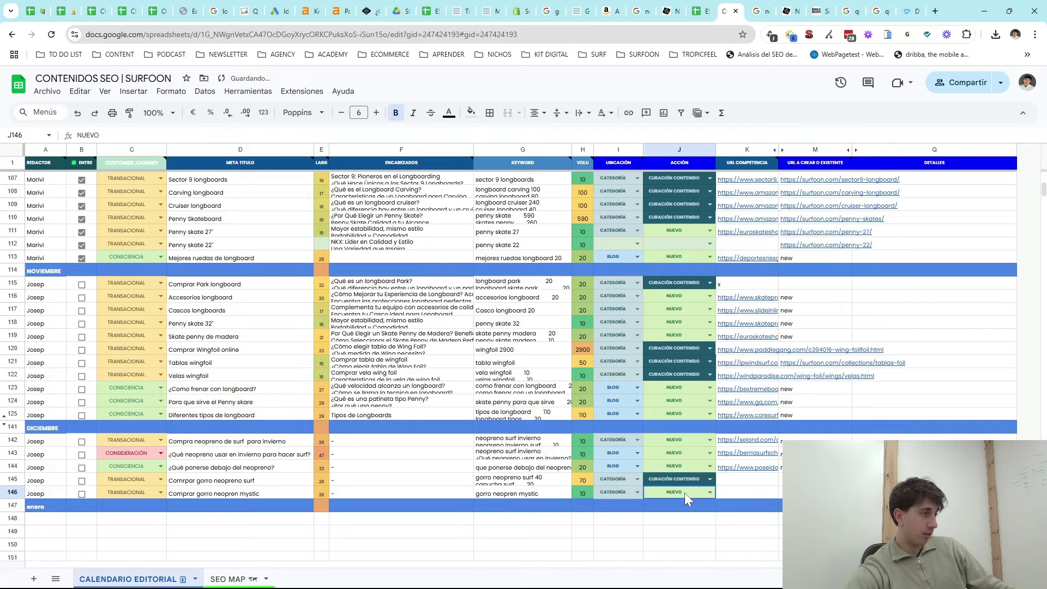
{"action": "double_click", "coordinate": [231, 495]}
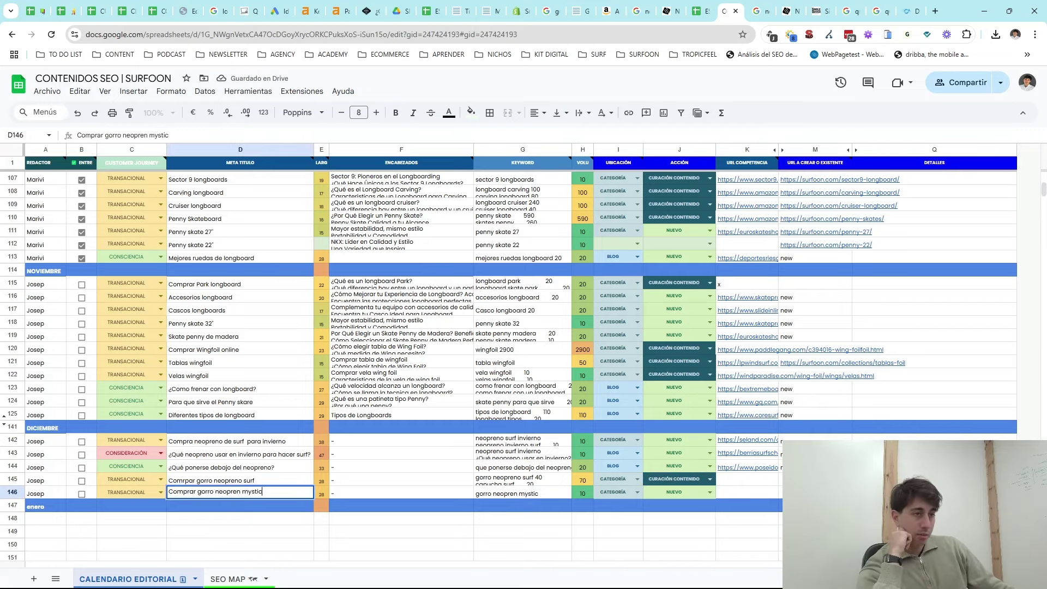
{"action": "key", "text": "ctrl+a"}
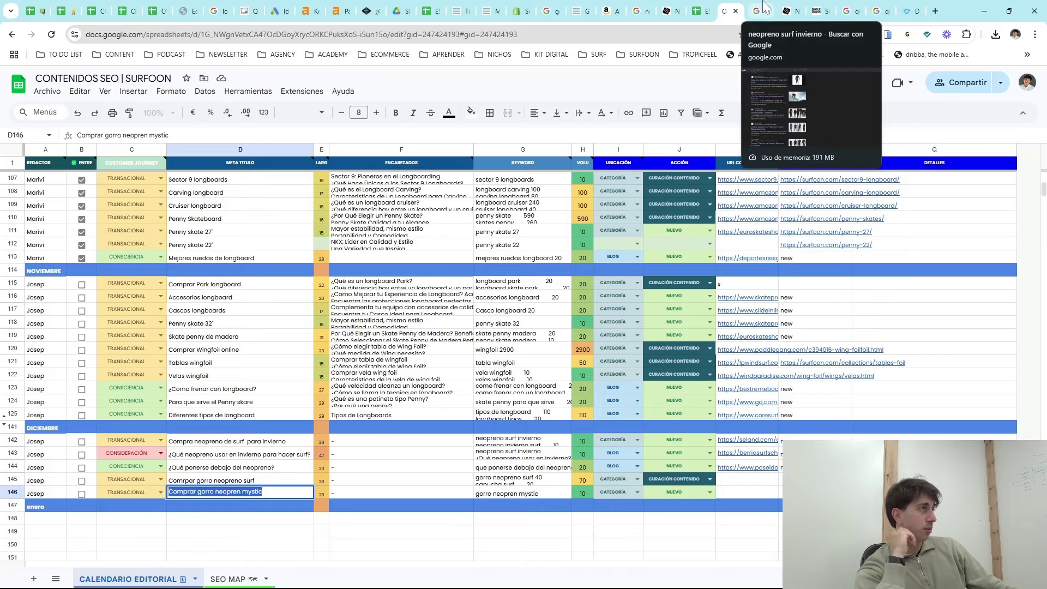
{"action": "left_click", "coordinate": [762, 482]}
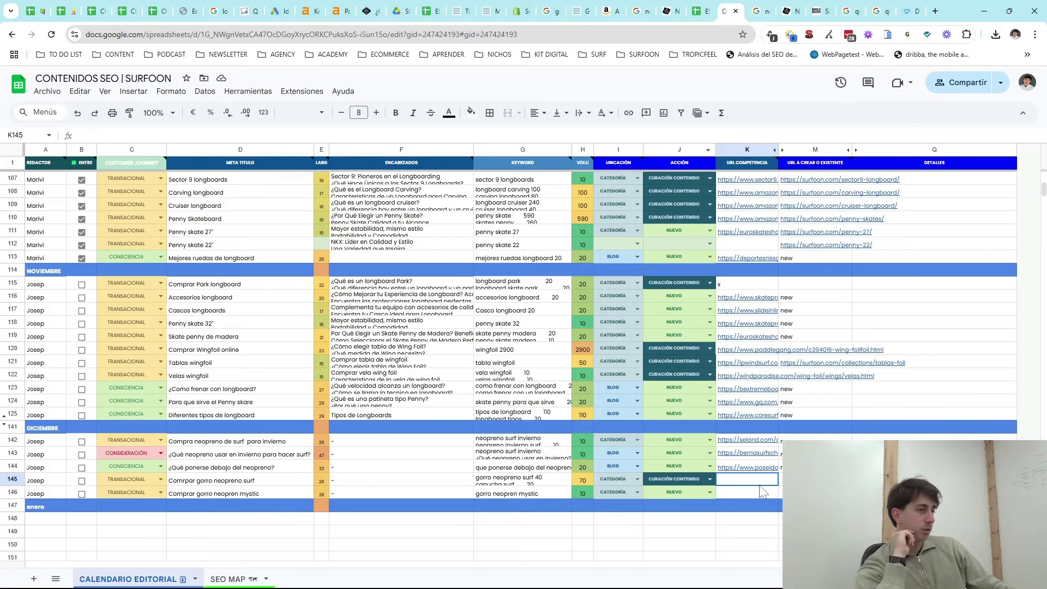
{"action": "left_click", "coordinate": [195, 498]}
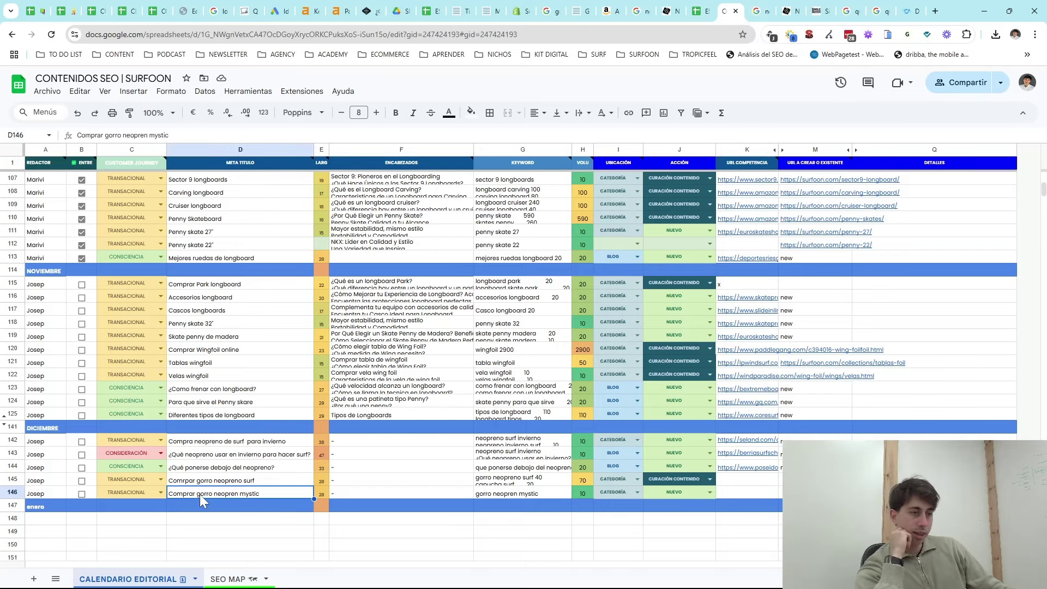
{"action": "triple_click", "coordinate": [200, 494]}
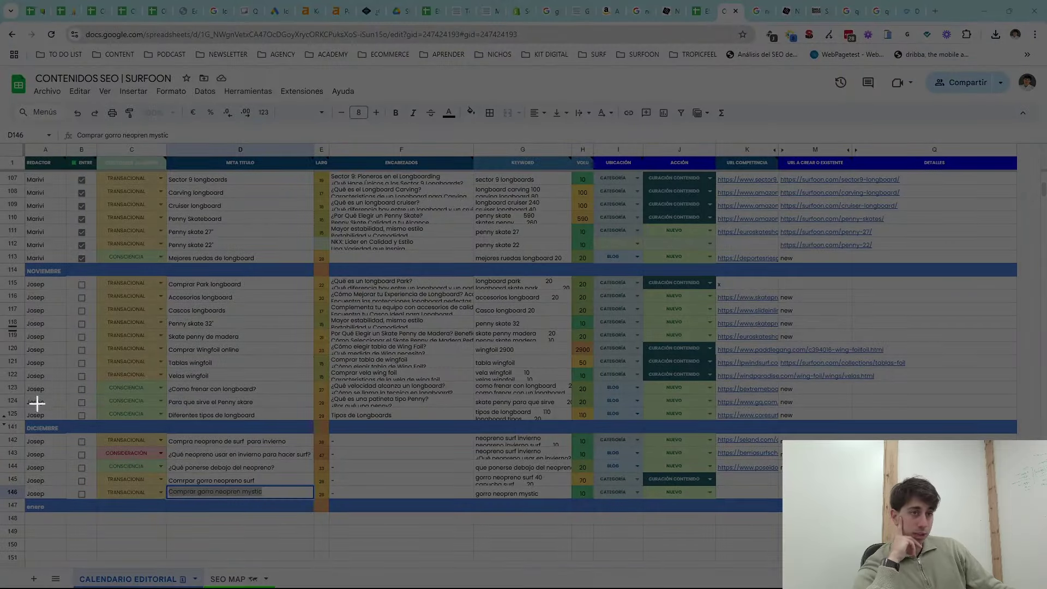
- Capture the calendar's December rows and insert the image under "Trasladar al calendario editorial" in the WordPress lesson
{"action": "left_click_drag", "start_coordinate": [23, 408], "coordinate": [857, 558]}
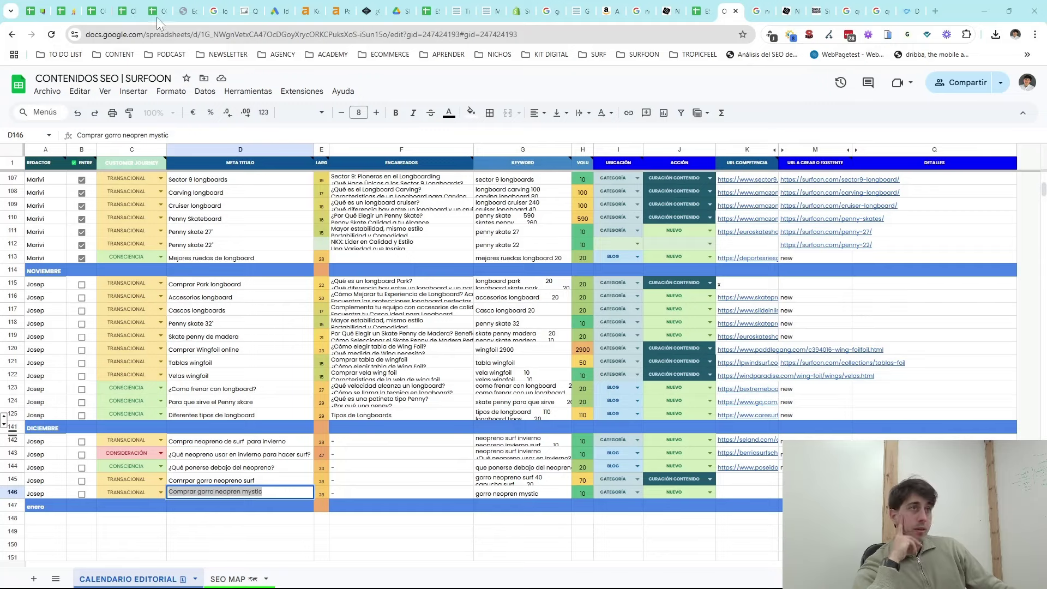
{"action": "left_click", "coordinate": [183, 11]}
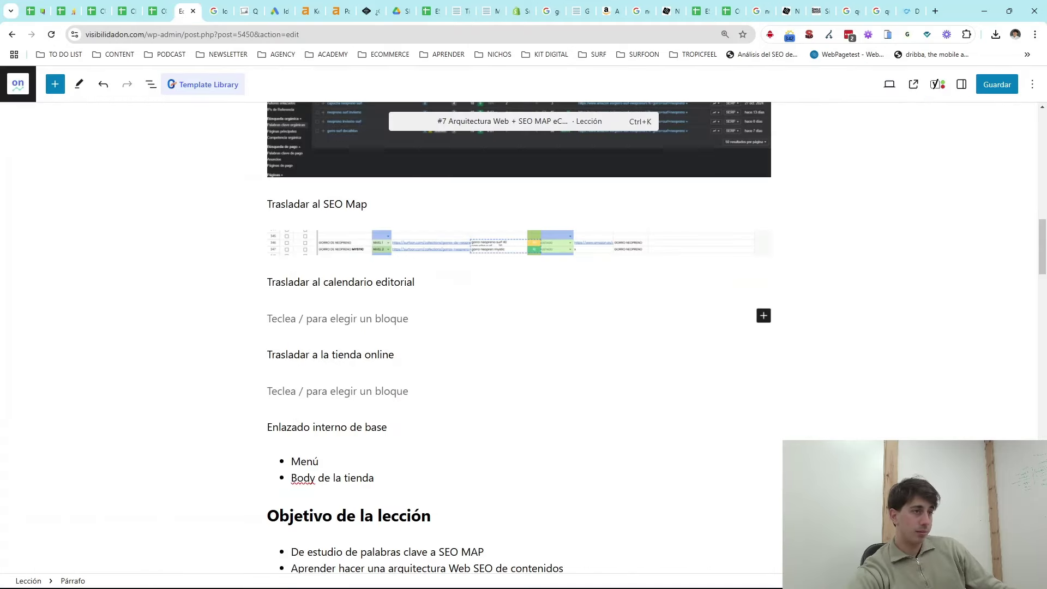
{"action": "key", "text": "ctrl+v"}
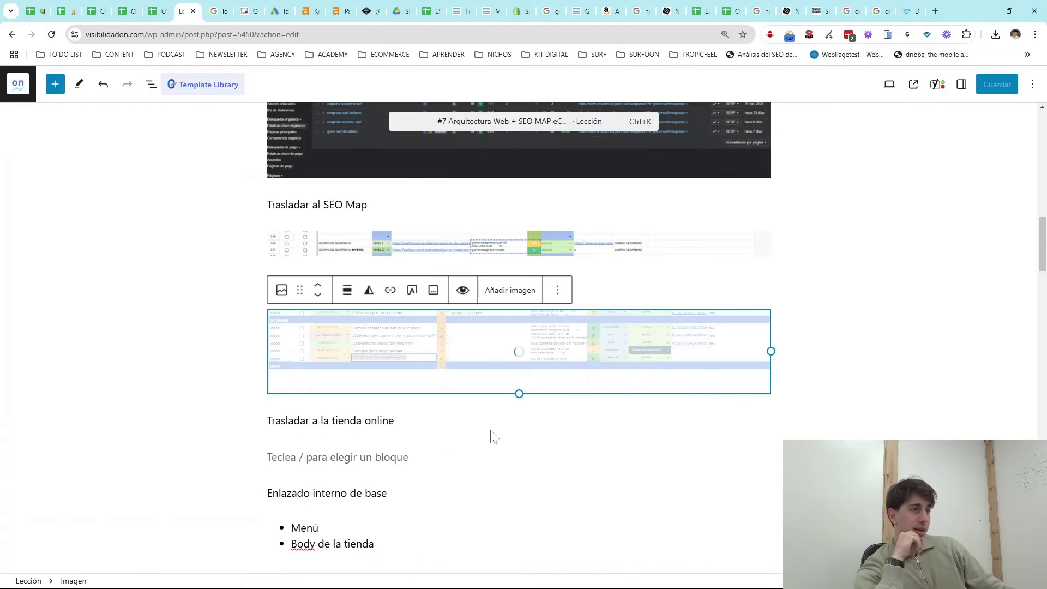
{"action": "left_click", "coordinate": [394, 452]}
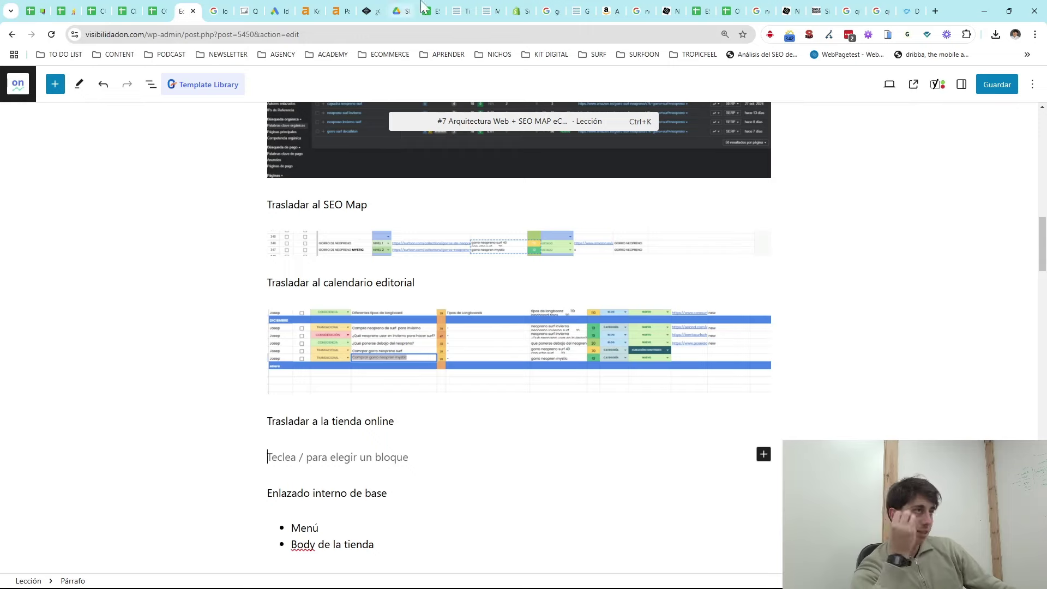
- Open the storefront page of the "Gorros Neopreno Mystic" collection from Shopify and copy its URL
{"action": "left_click", "coordinate": [515, 11]}
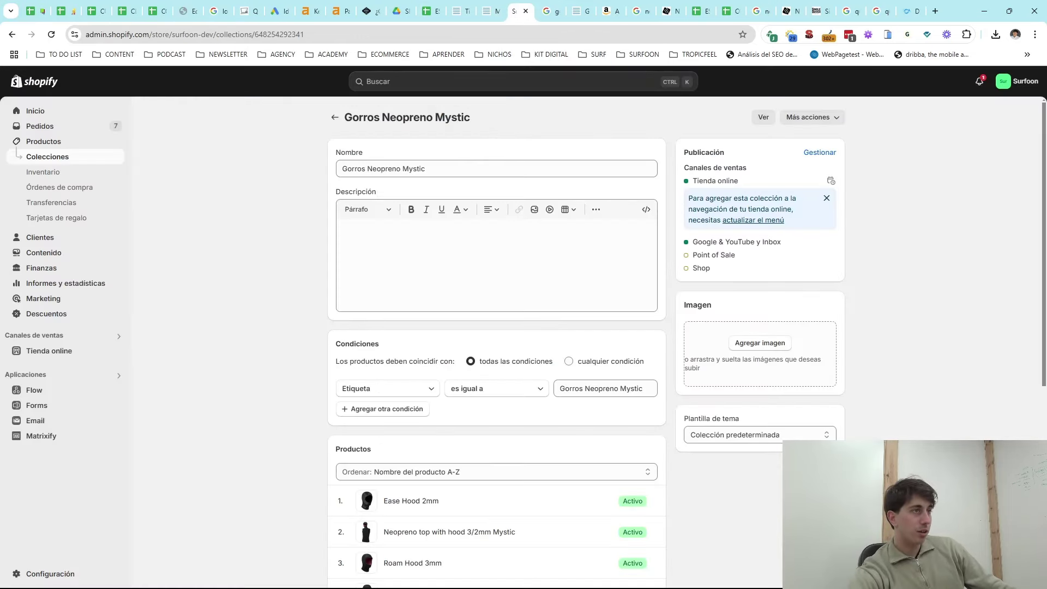
{"action": "left_click_drag", "start_coordinate": [473, 118], "coordinate": [345, 118]}
{"action": "right_click", "coordinate": [766, 117]}
{"action": "left_click", "coordinate": [725, 100]}
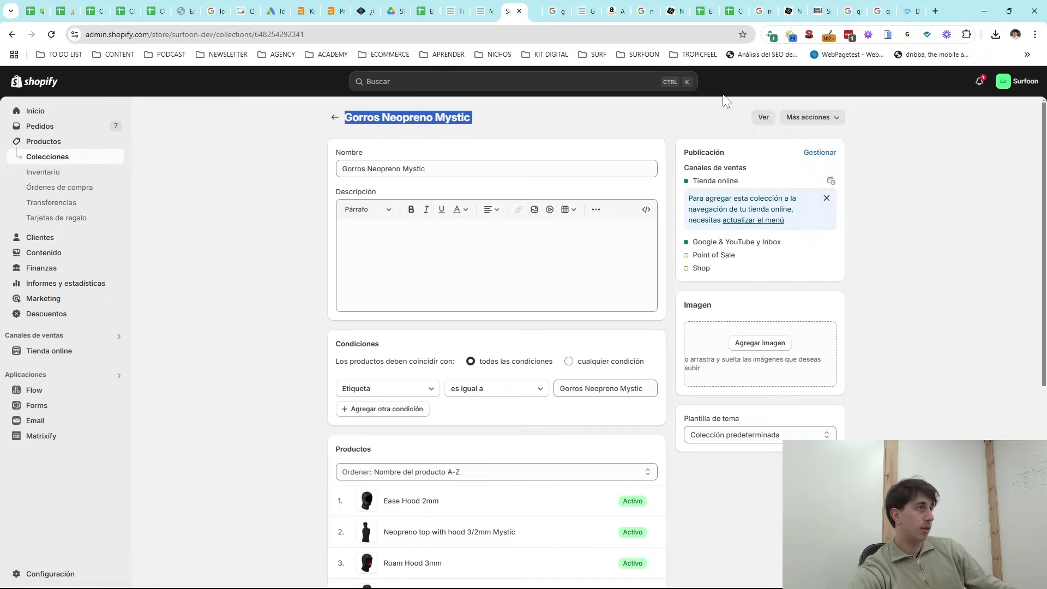
{"action": "left_click", "coordinate": [527, 10]}
{"action": "left_click", "coordinate": [230, 36]}
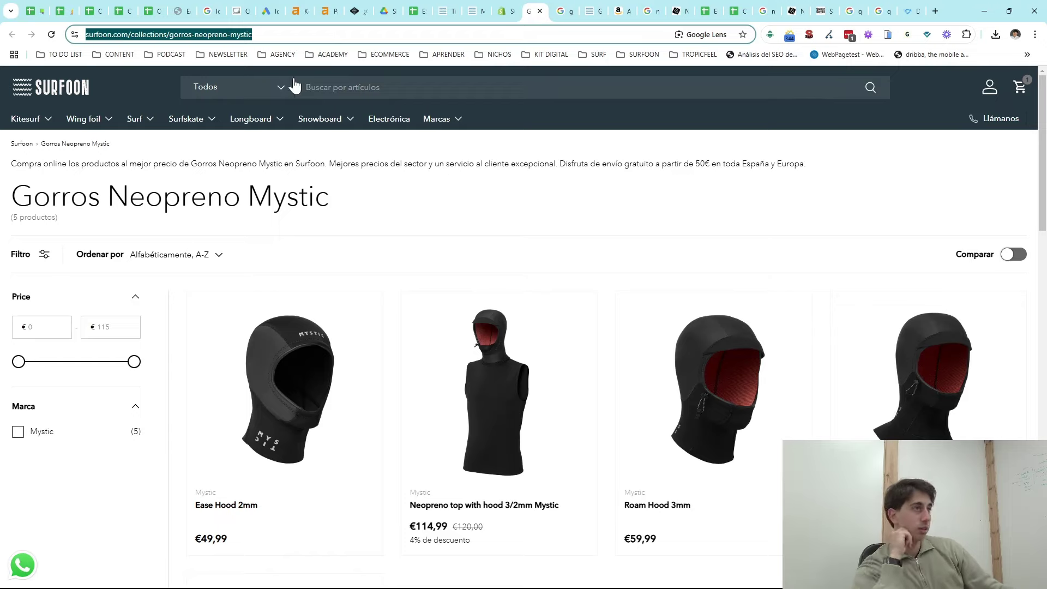
{"action": "left_click", "coordinate": [500, 11]}
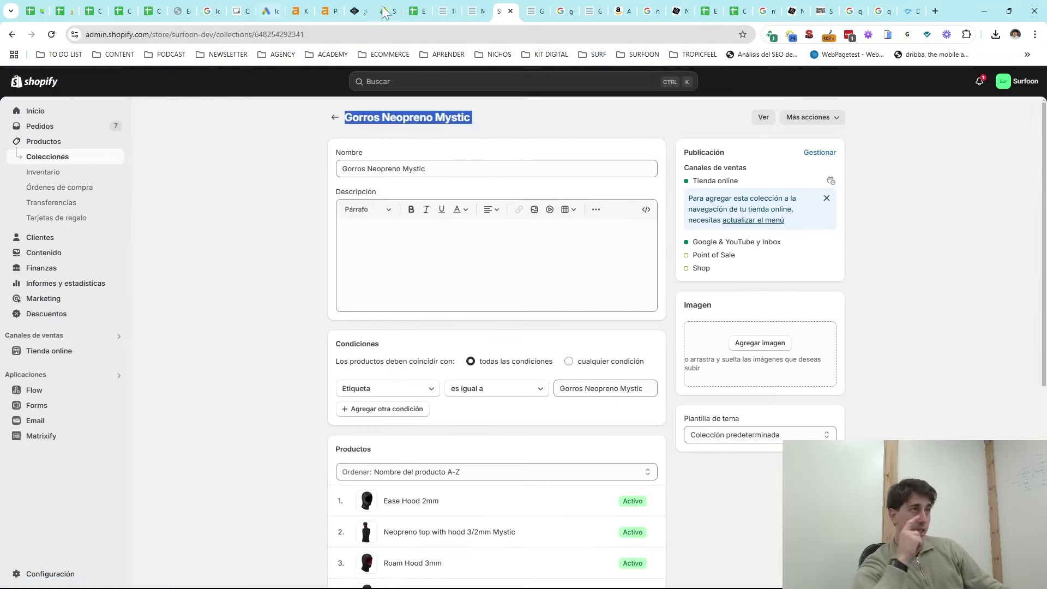
{"action": "left_click", "coordinate": [69, 158]}
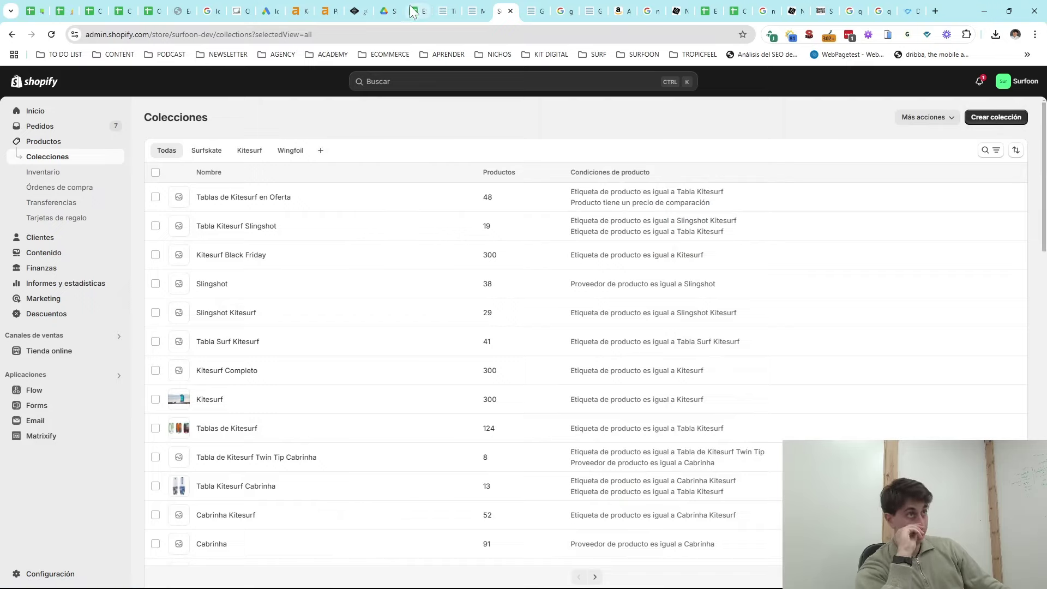
{"action": "left_click", "coordinate": [722, 12]}
{"action": "left_click", "coordinate": [736, 11]}
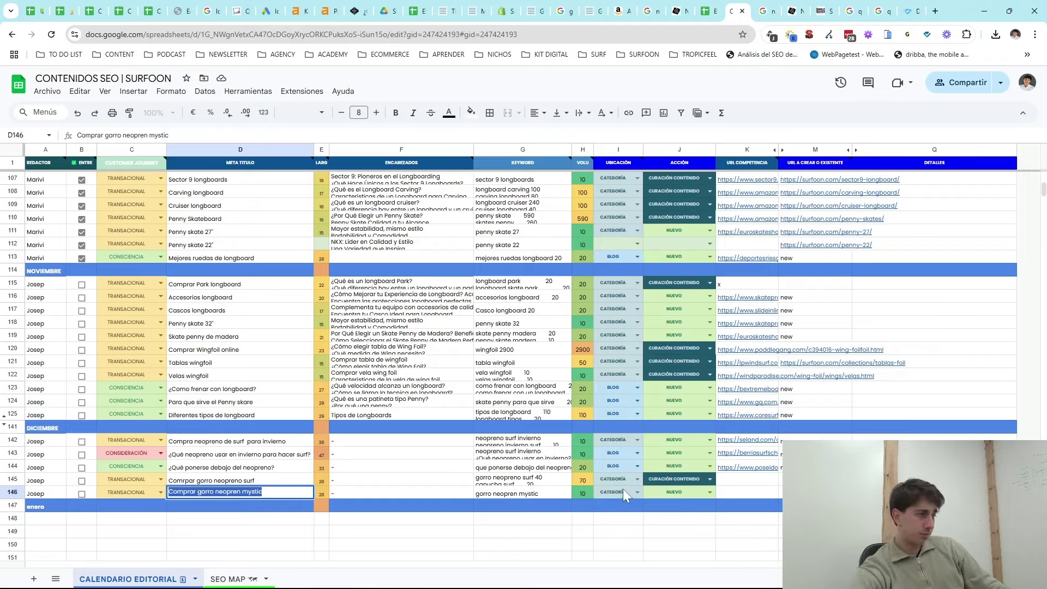
{"action": "left_click", "coordinate": [728, 492]}
{"action": "key", "text": "ctrl+v"}
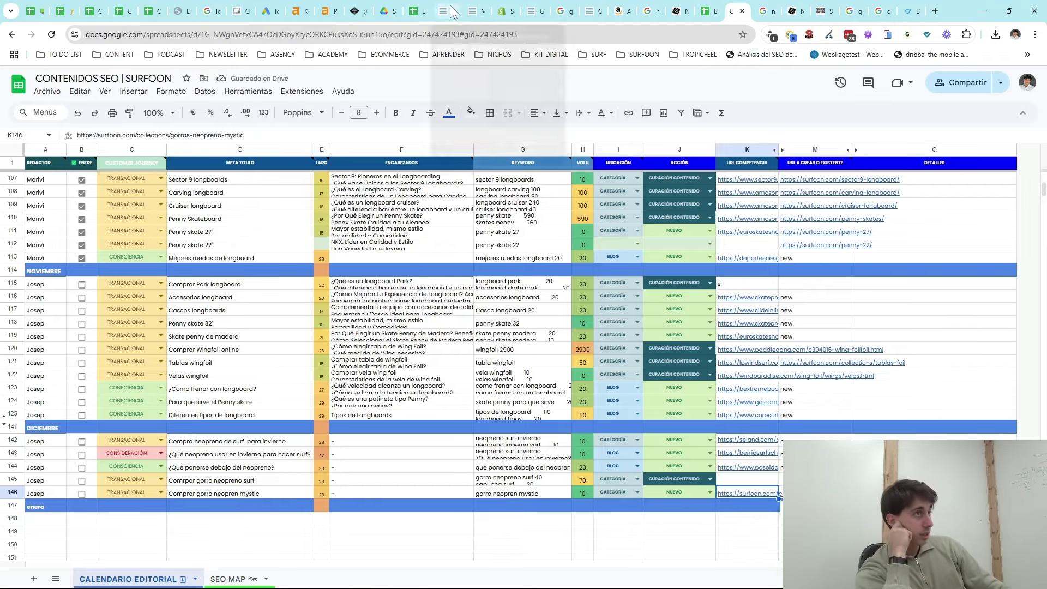
- Search the Shopify collections for "gorros-neopreno-mystic" and open the "Gorros Neopreno Mystic" collection
{"action": "left_click", "coordinate": [506, 11]}
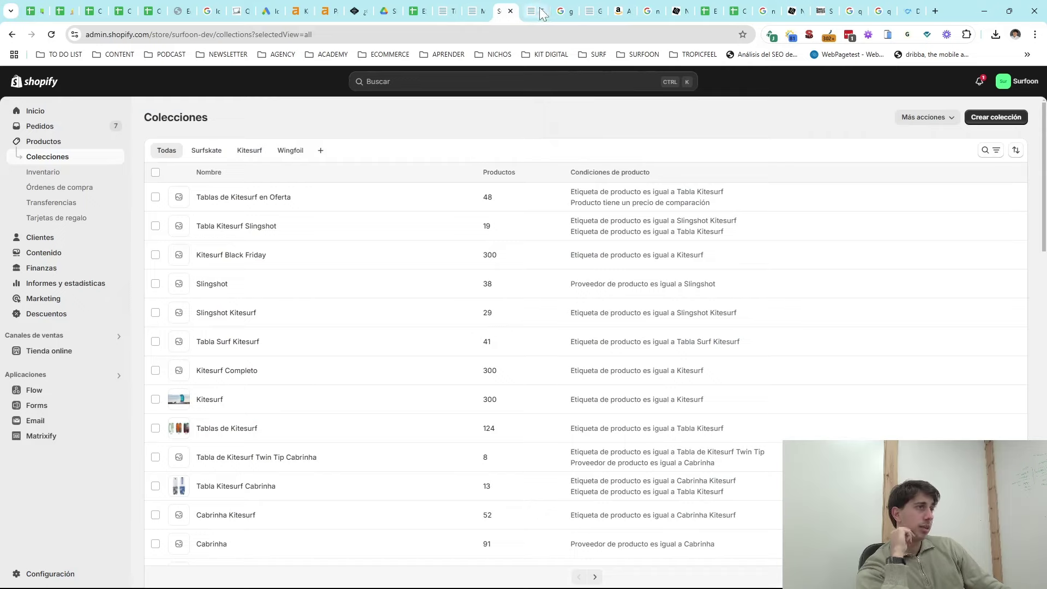
{"action": "left_click", "coordinate": [984, 150]}
{"action": "key", "text": "ctrl+v"}
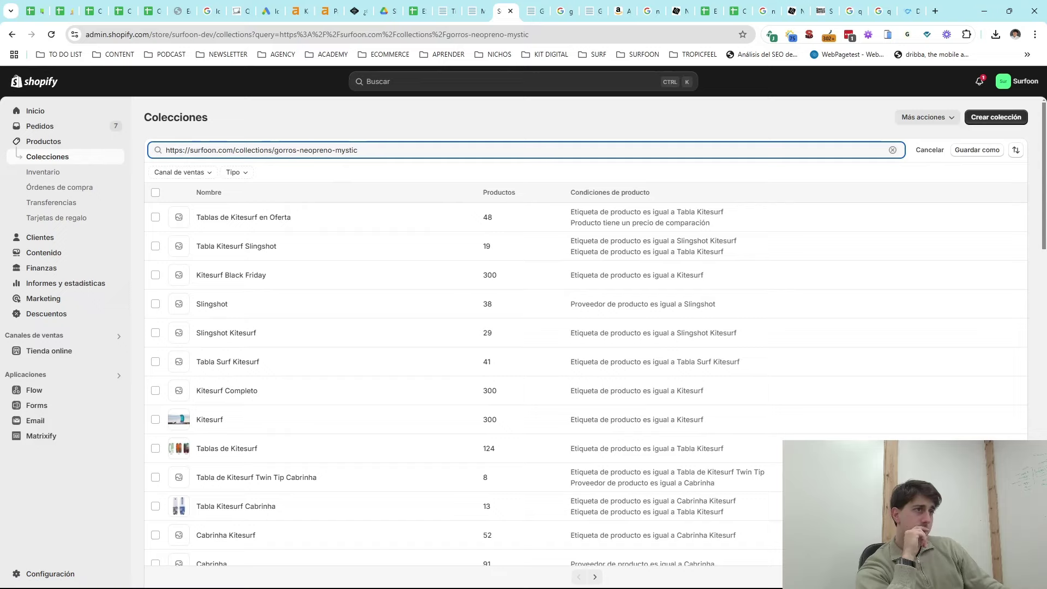
{"action": "left_click_drag", "start_coordinate": [275, 150], "coordinate": [158, 150]}
{"action": "key", "text": "BackSpace"}
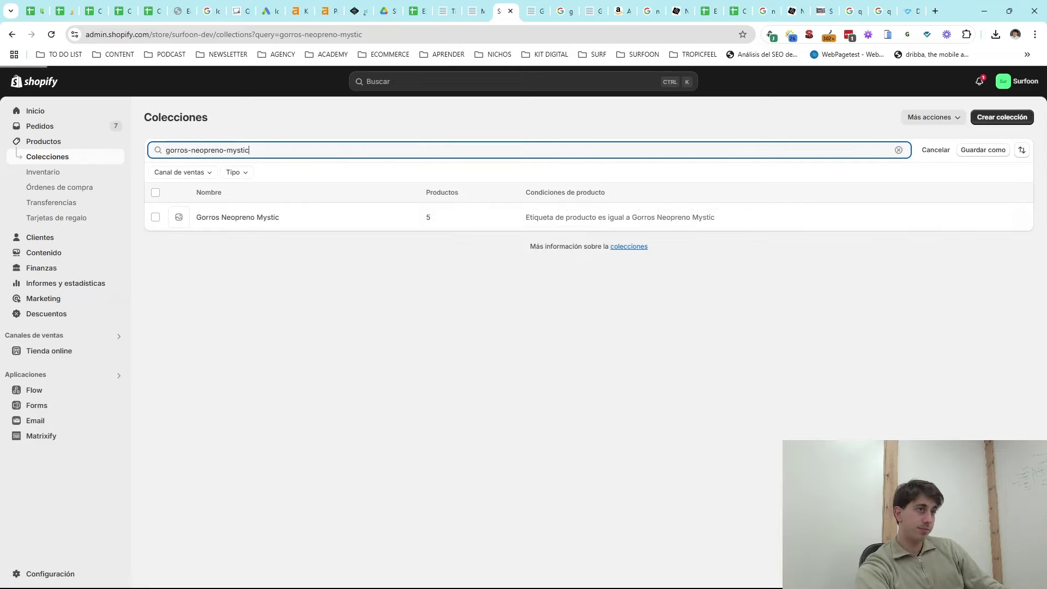
{"action": "left_click", "coordinate": [247, 218]}
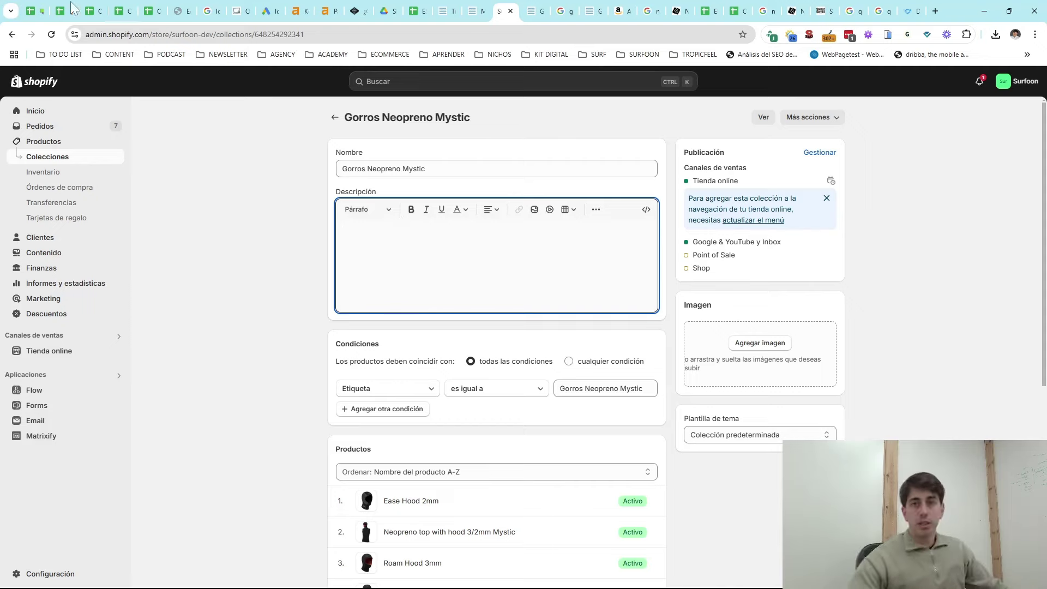
- Capture the "Gorros Neopreno Mystic" collection page in Shopify and insert the image under "Trasladar a la tienda online" in the WordPress lesson
{"action": "left_click", "coordinate": [187, 11]}
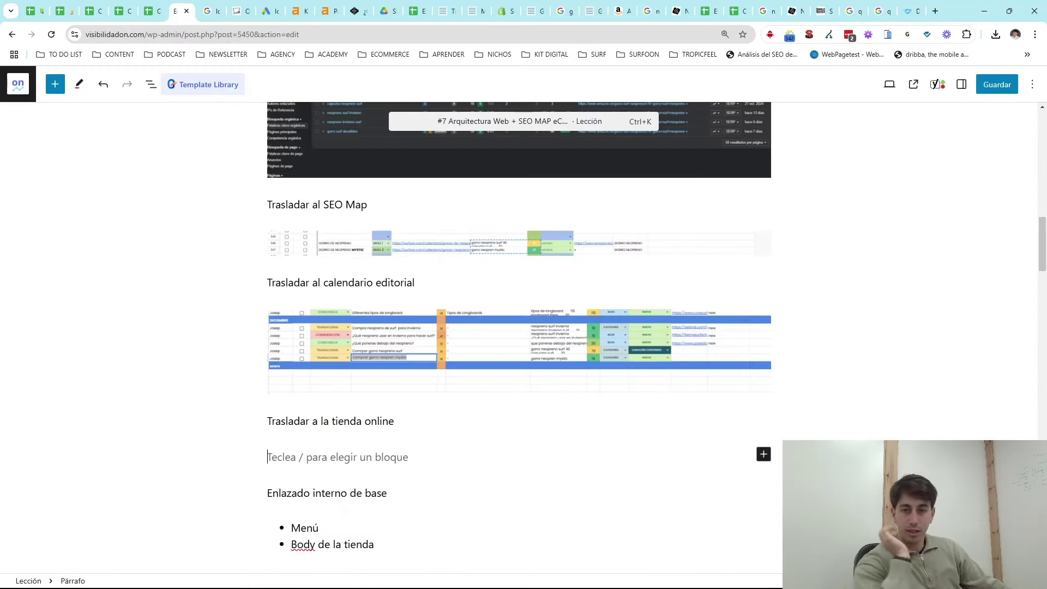
{"action": "left_click", "coordinate": [505, 11]}
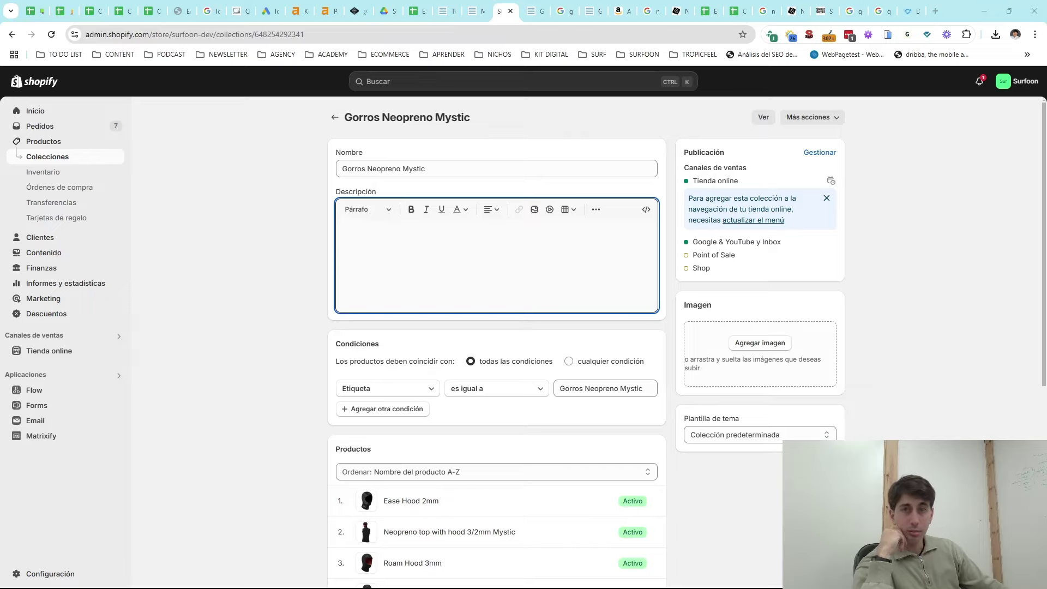
{"action": "key", "text": "super+shift+s"}
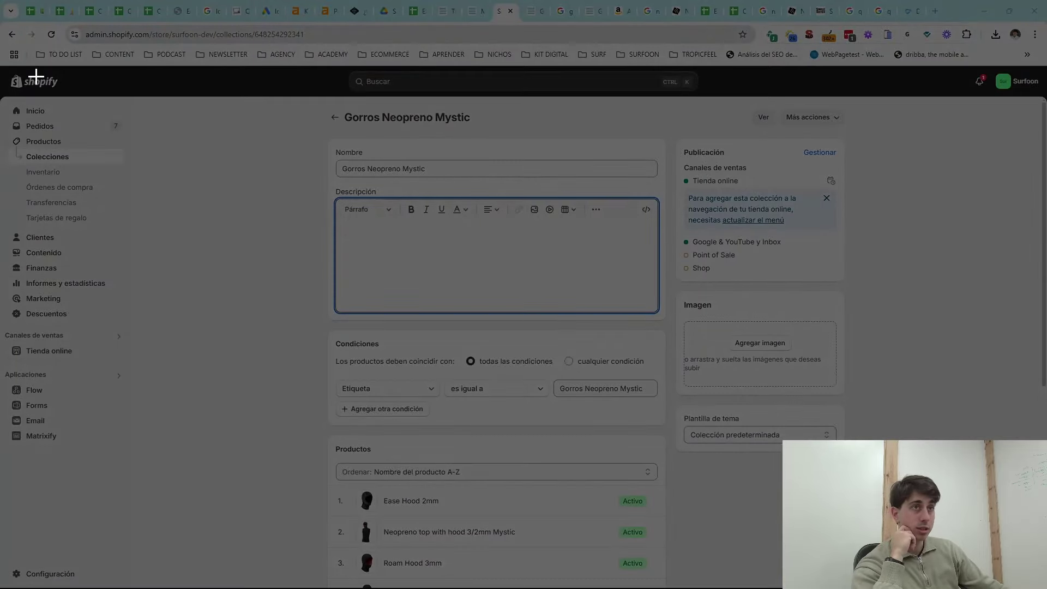
{"action": "left_click_drag", "start_coordinate": [16, 66], "coordinate": [784, 525]}
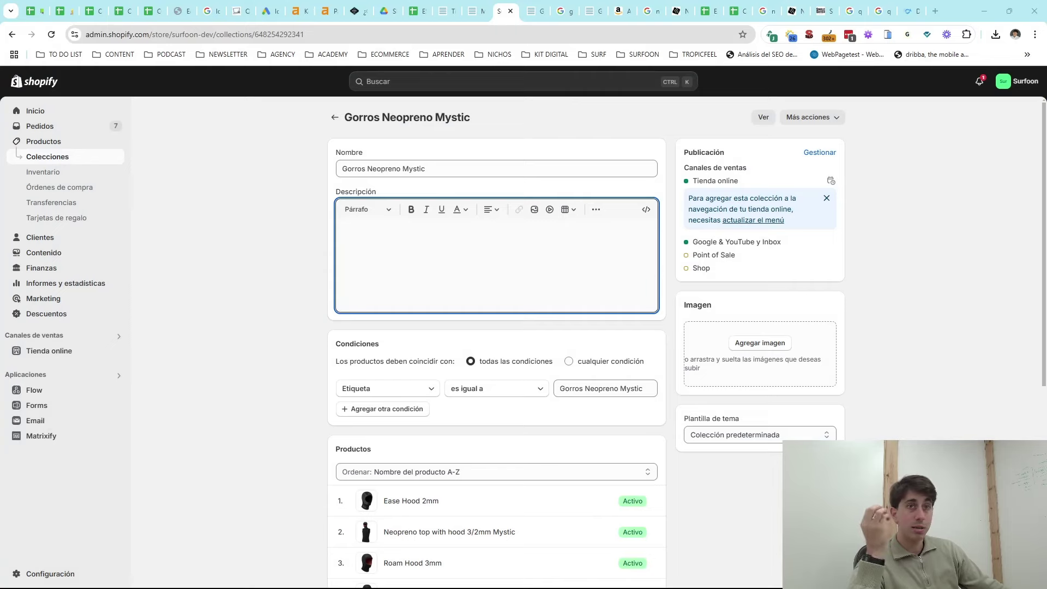
{"action": "left_click", "coordinate": [192, 10]}
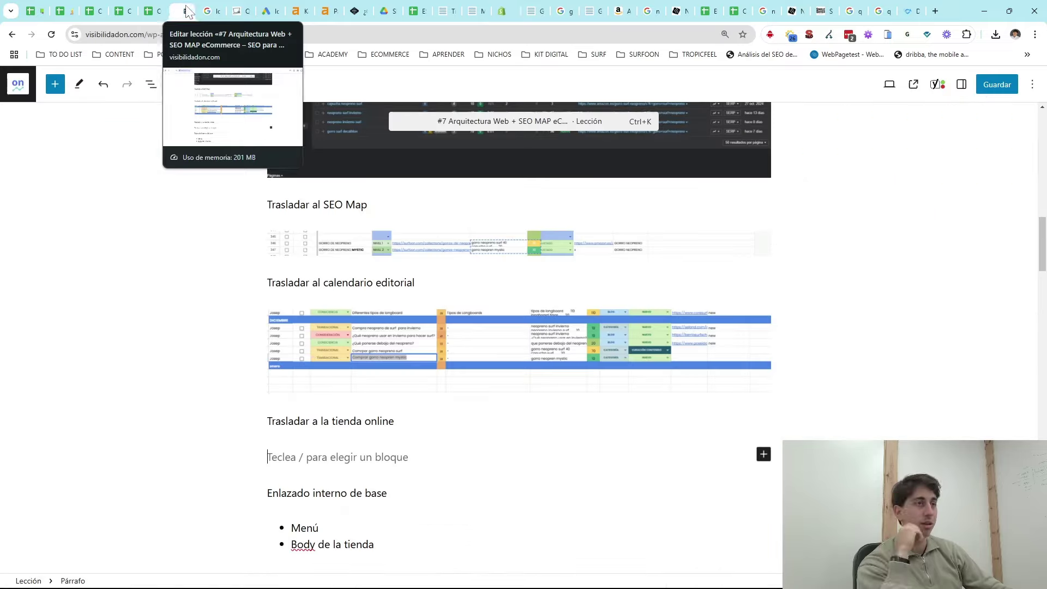
{"action": "key", "text": "ctrl+v"}
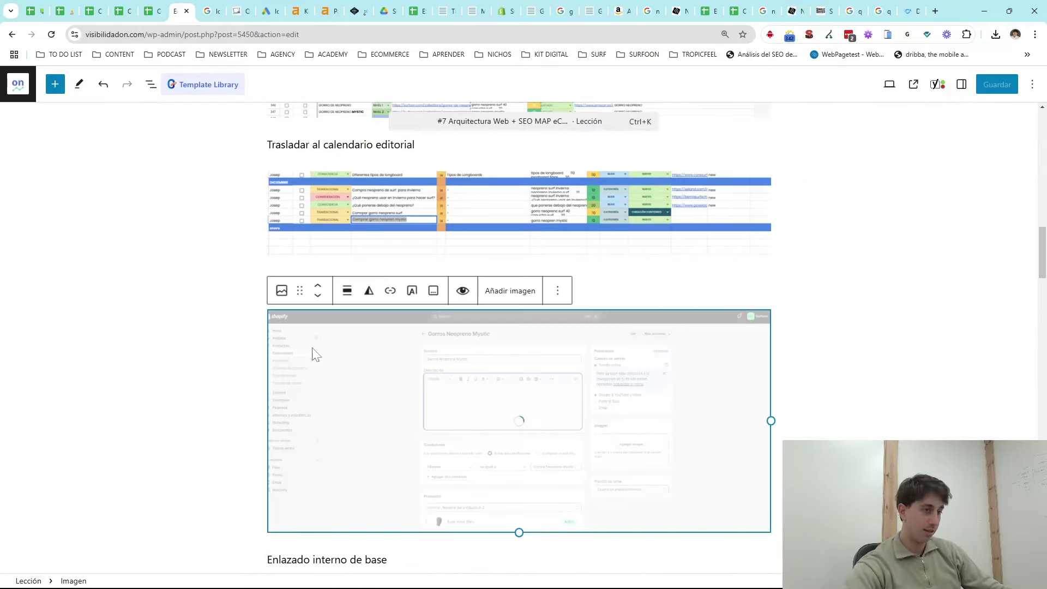
- Check the "Gorros Neopreno Mystic" collection in Shopify and close the "long tails seo" image search and Ciudadano 2.0 article tabs
{"action": "left_click", "coordinate": [507, 11]}
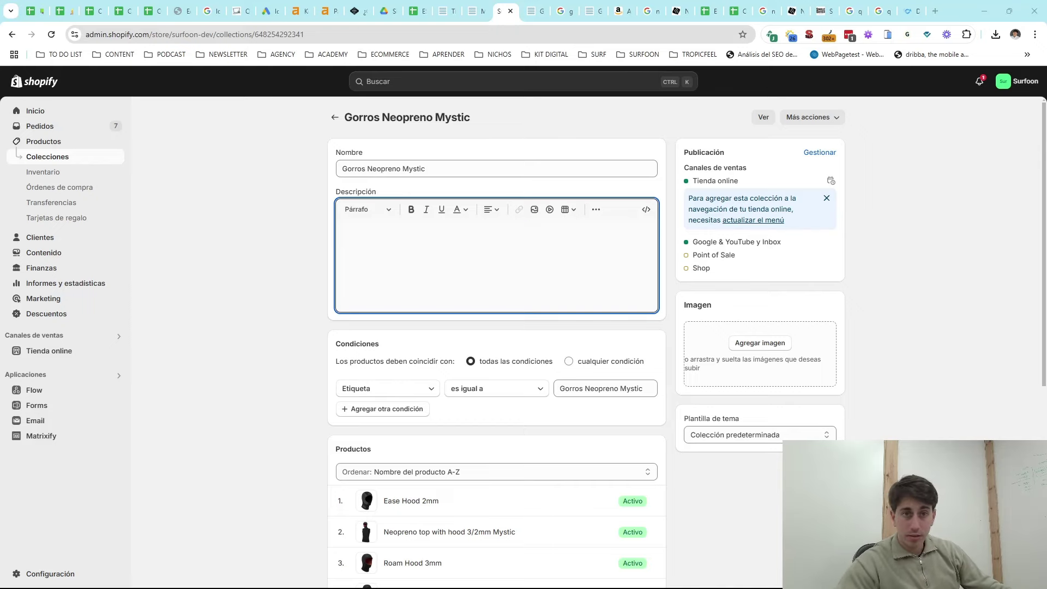
{"action": "key", "text": "alt+Tab"}
{"action": "left_click", "coordinate": [764, 116]}
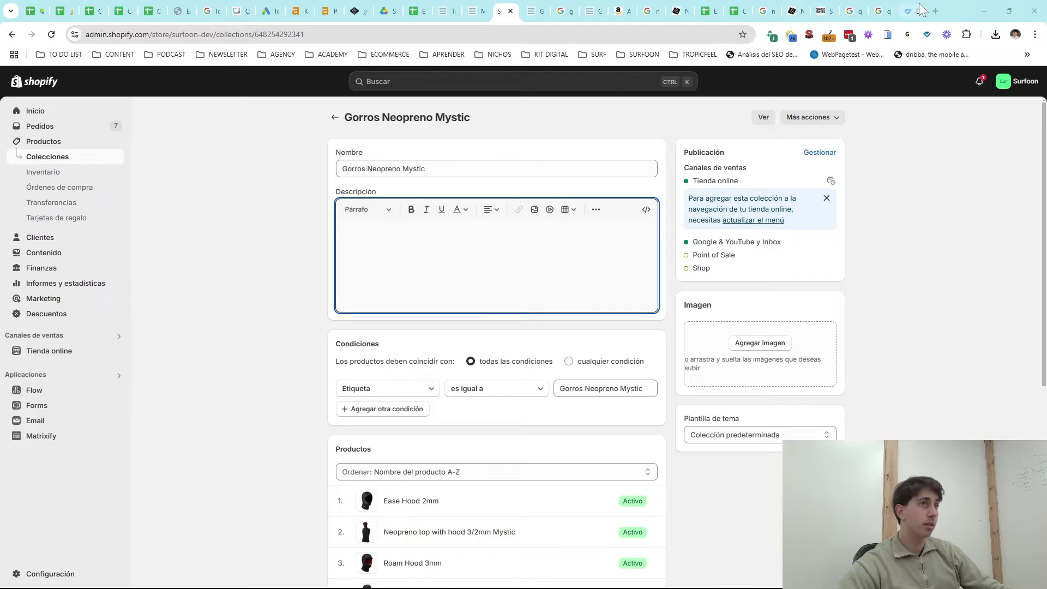
{"action": "left_click", "coordinate": [215, 6]}
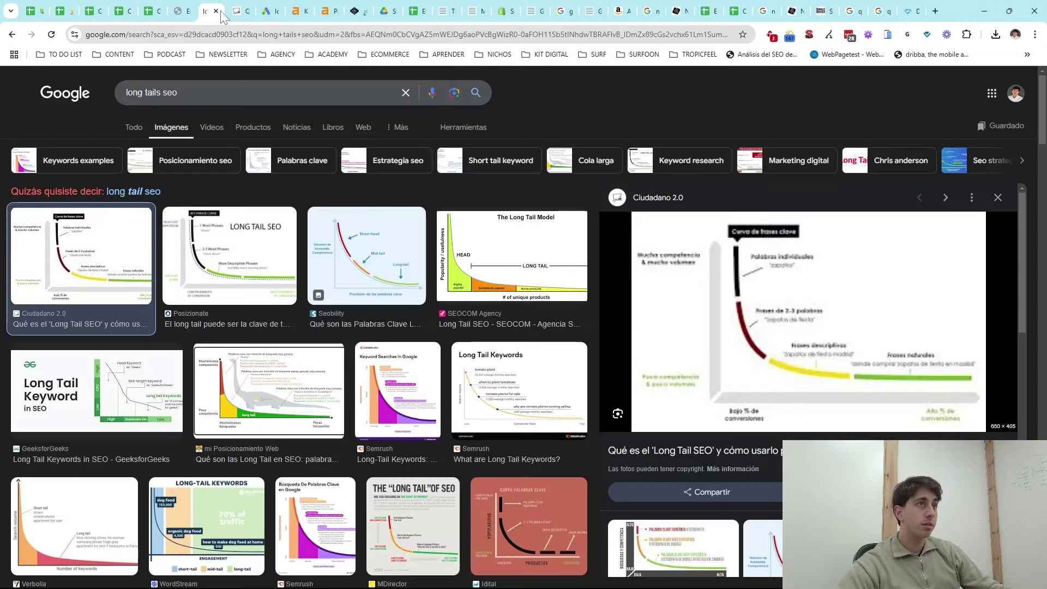
{"action": "left_click", "coordinate": [216, 11]}
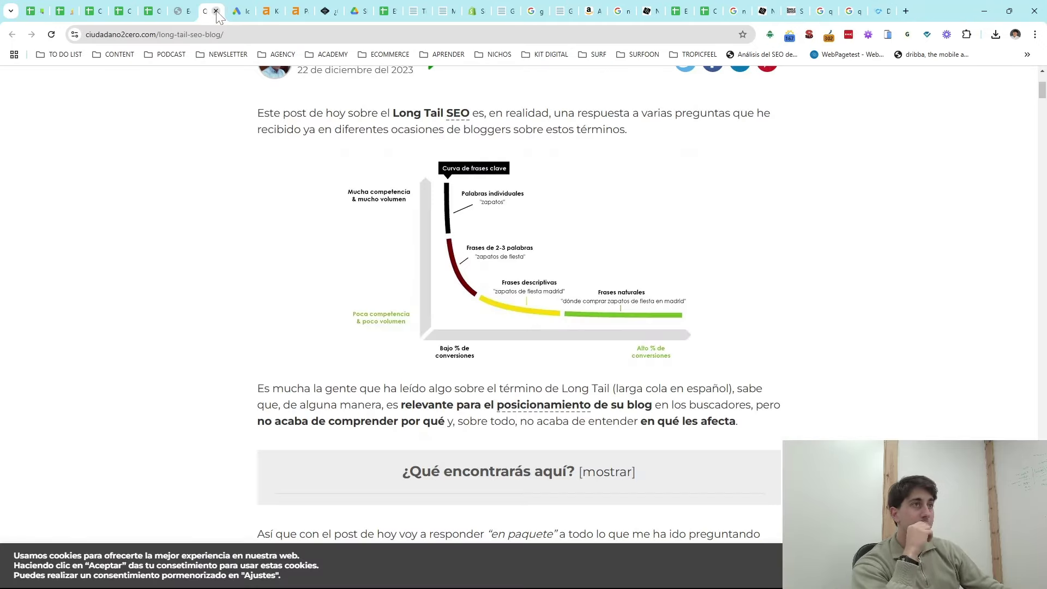
{"action": "left_click", "coordinate": [216, 11]}
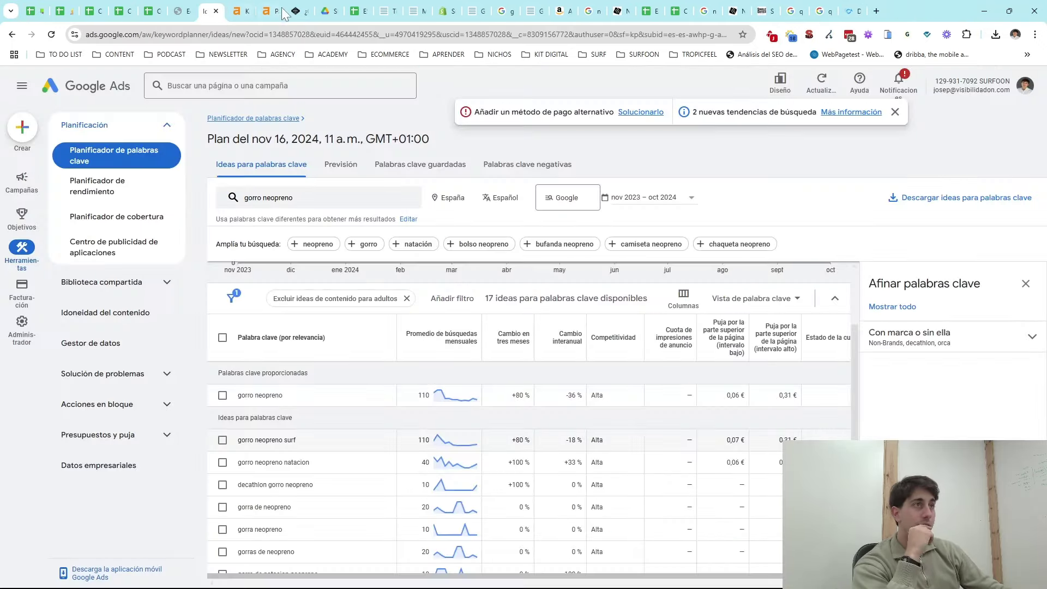
- Open ChatGPT in a new tab and sign in with the agency's Google account
{"action": "left_click", "coordinate": [875, 11]}
{"action": "type", "text": "c"}
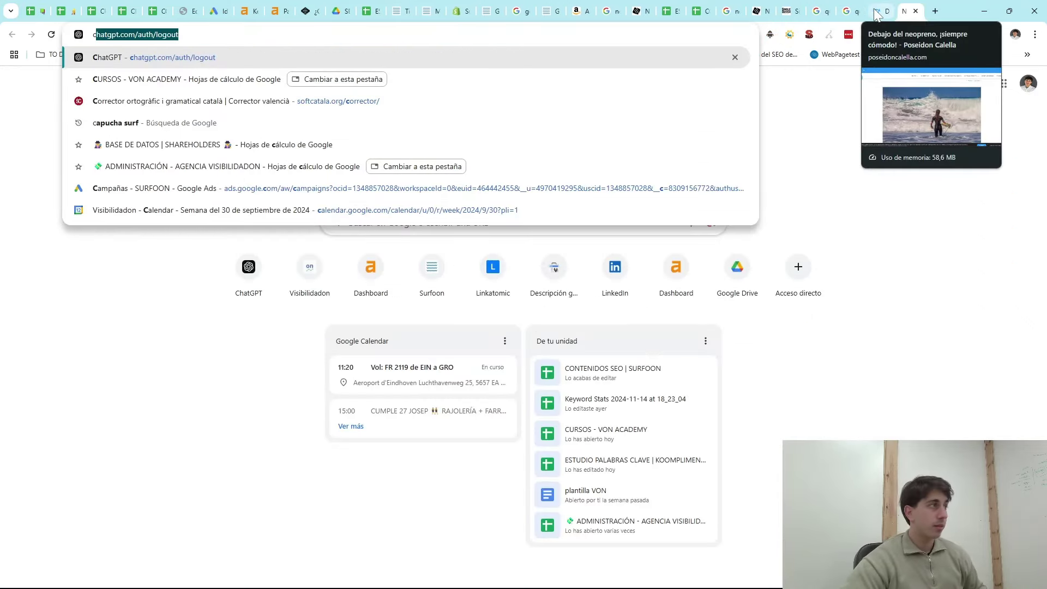
{"action": "key", "text": "Return"}
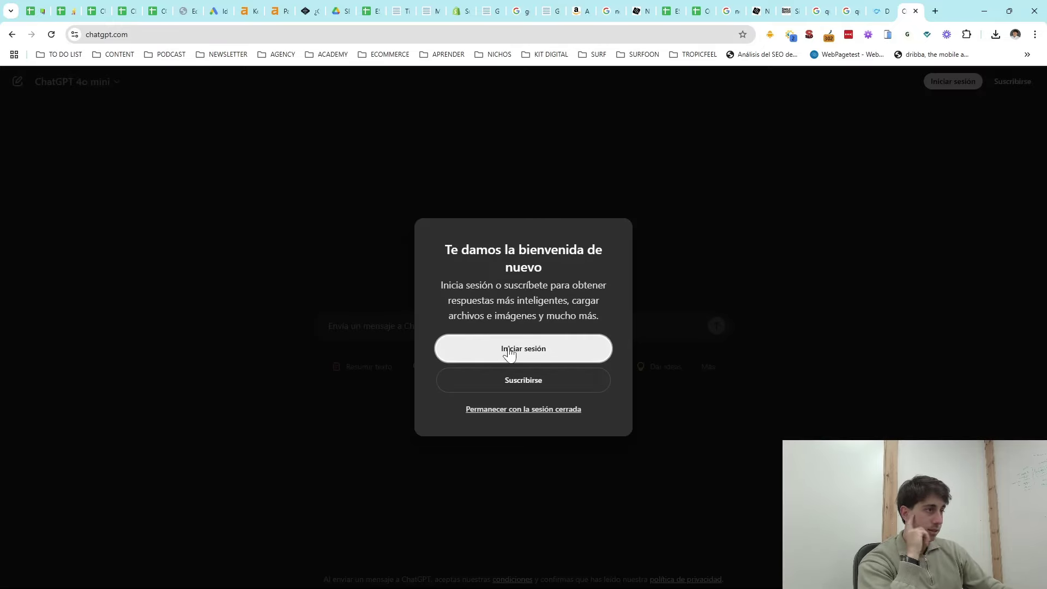
{"action": "left_click", "coordinate": [509, 353]}
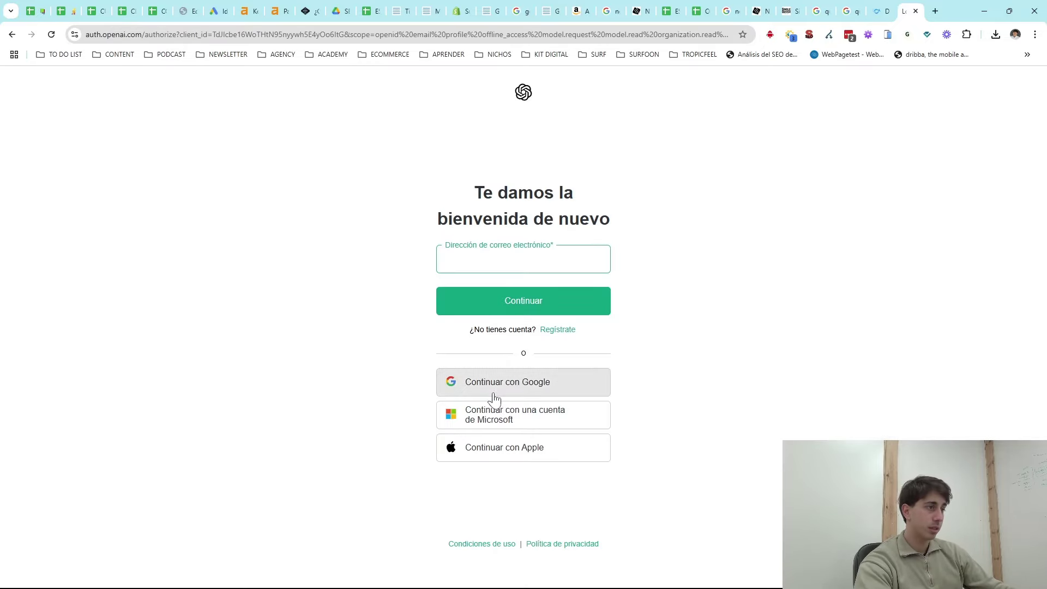
{"action": "left_click", "coordinate": [494, 394]}
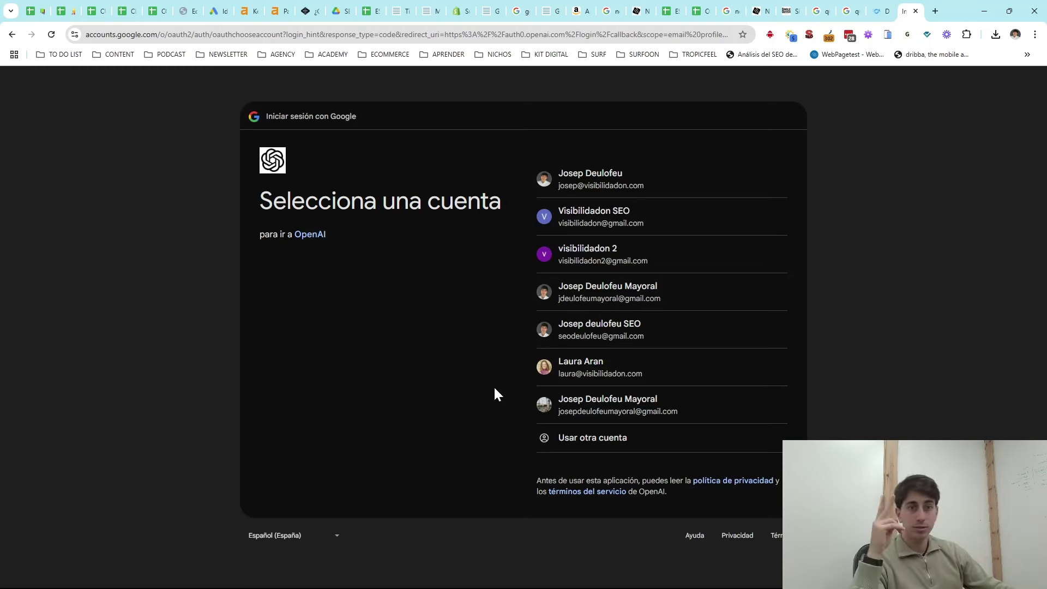
{"action": "left_click", "coordinate": [589, 218]}
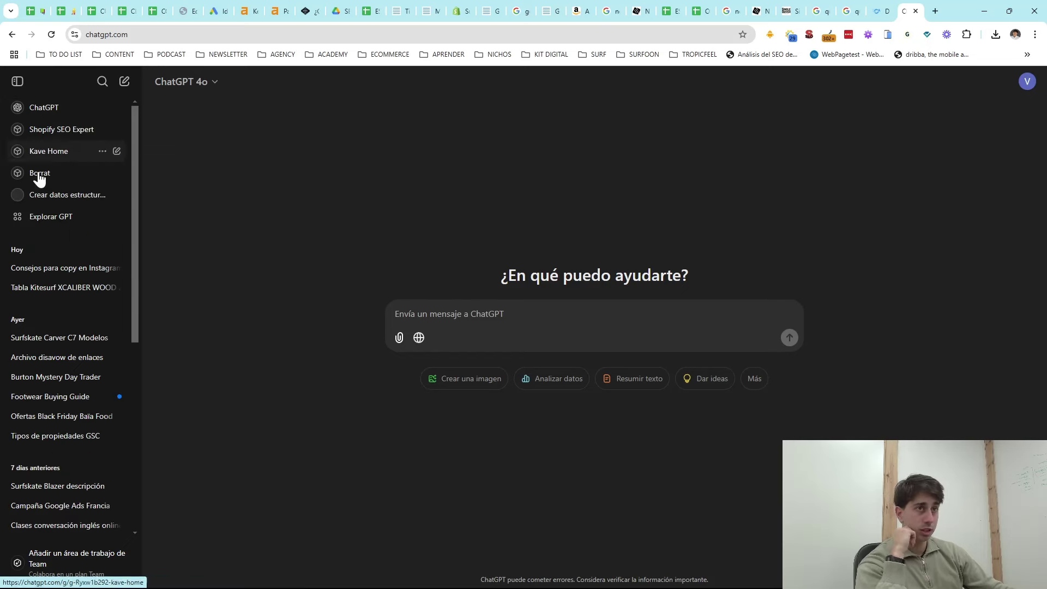
- Search the GPT directory for "surfoon" and start a chat with the "Redactor SEO Surfoon" GPT
{"action": "left_click", "coordinate": [50, 218]}
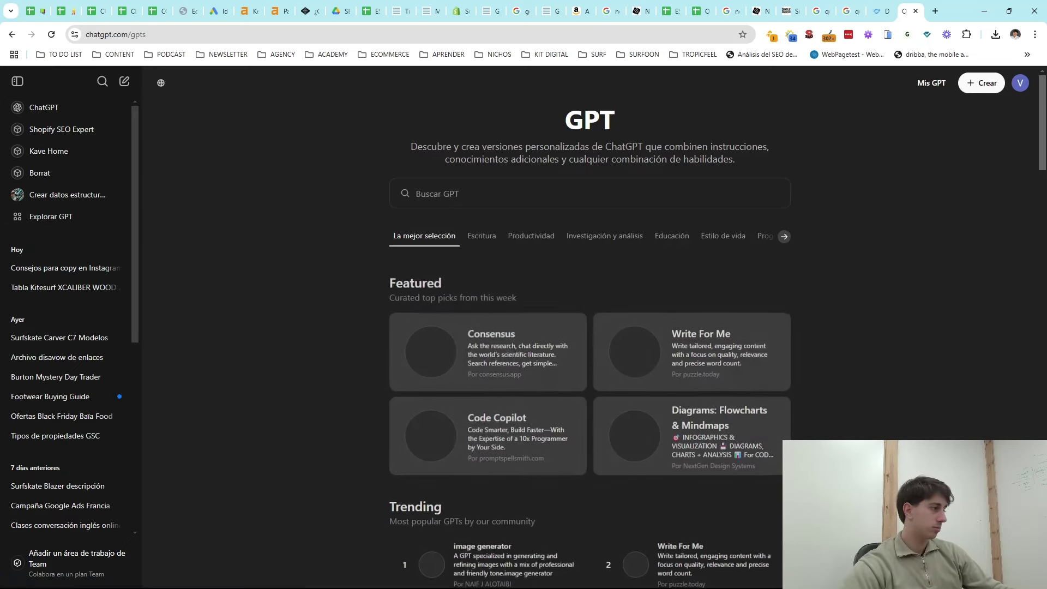
{"action": "left_click", "coordinate": [418, 194]}
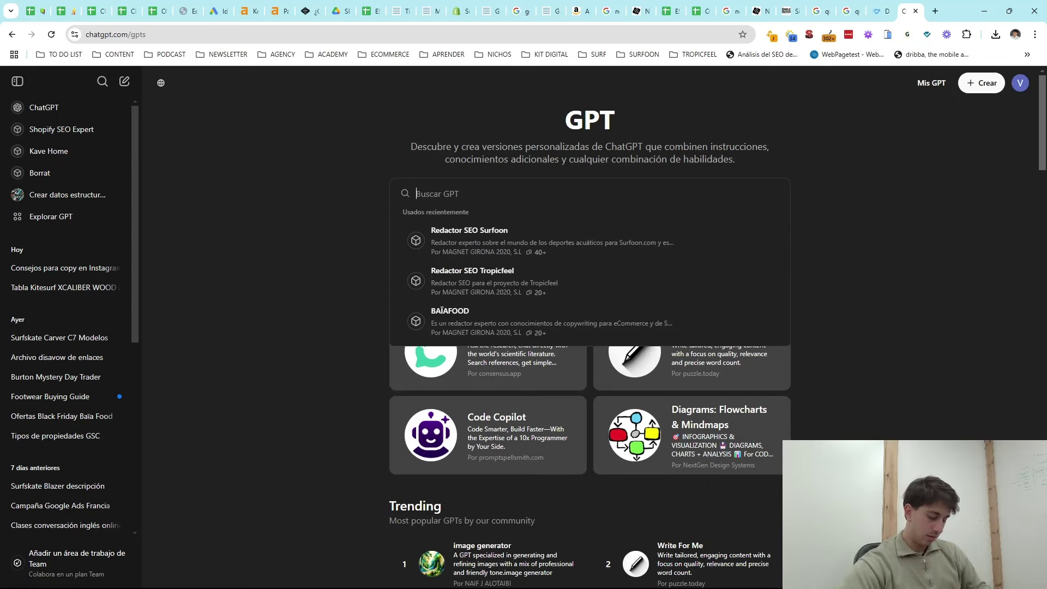
{"action": "type", "text": "surfoon"}
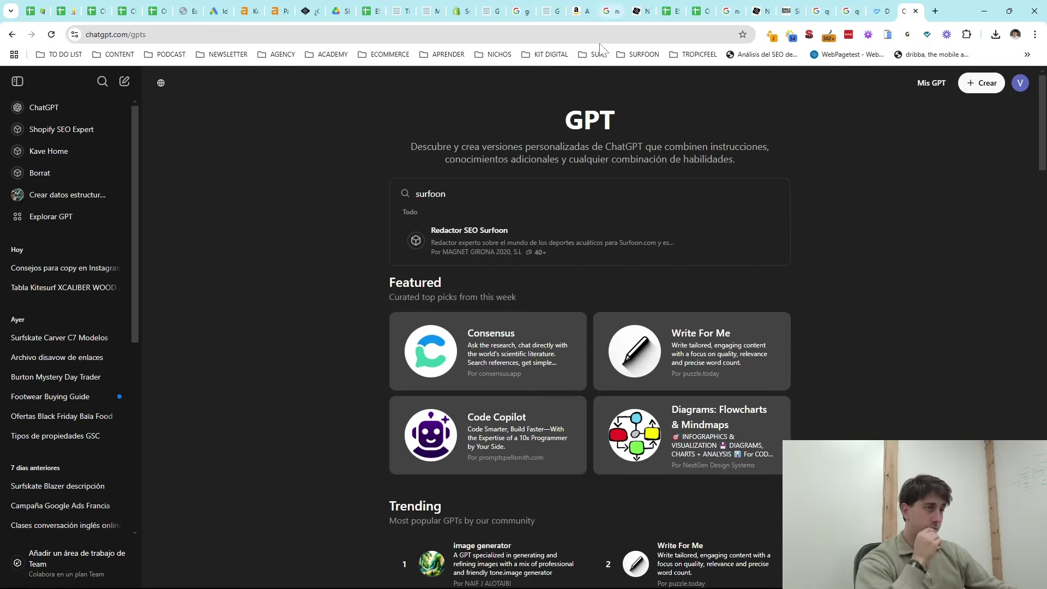
{"action": "left_click", "coordinate": [502, 240]}
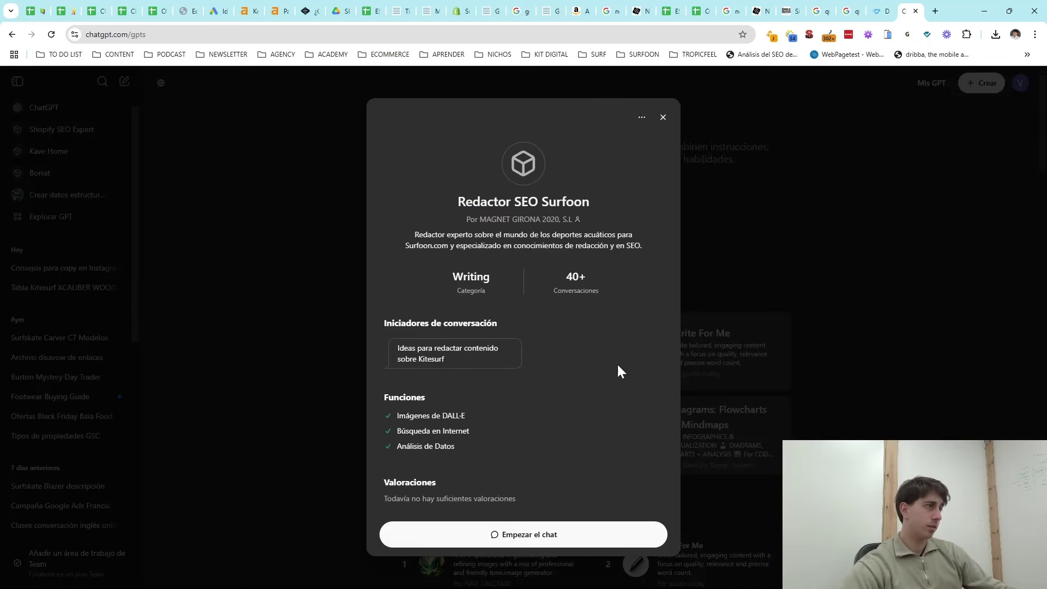
{"action": "left_click", "coordinate": [482, 534]}
- Send the prompt "Crea la descripción para la categoría de gorro neopren mystic", copying the keyword from G146 of CALENDARIO EDITORIAL
{"action": "type", "text": "q"}
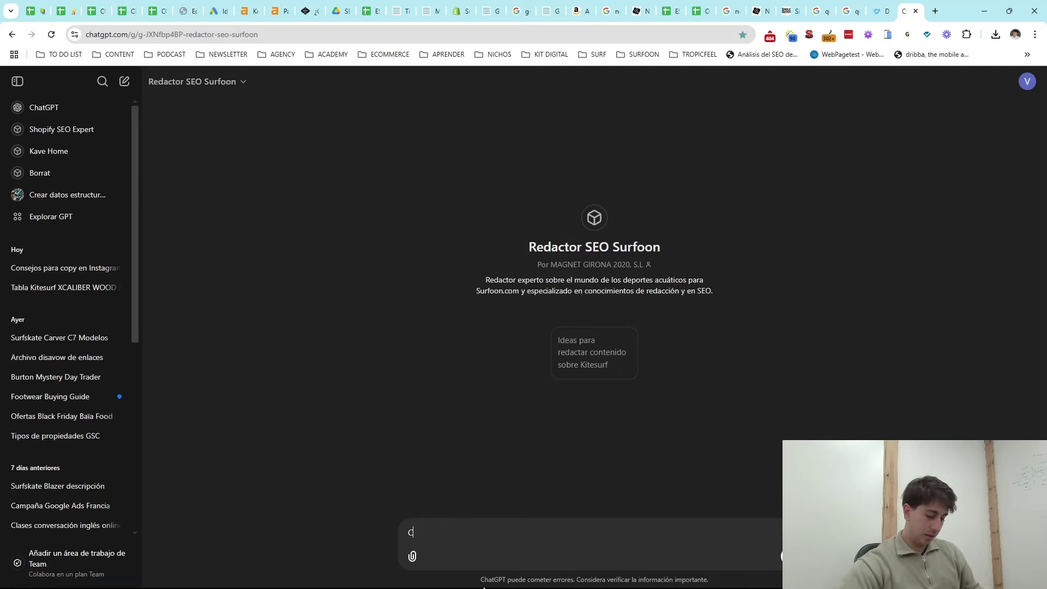
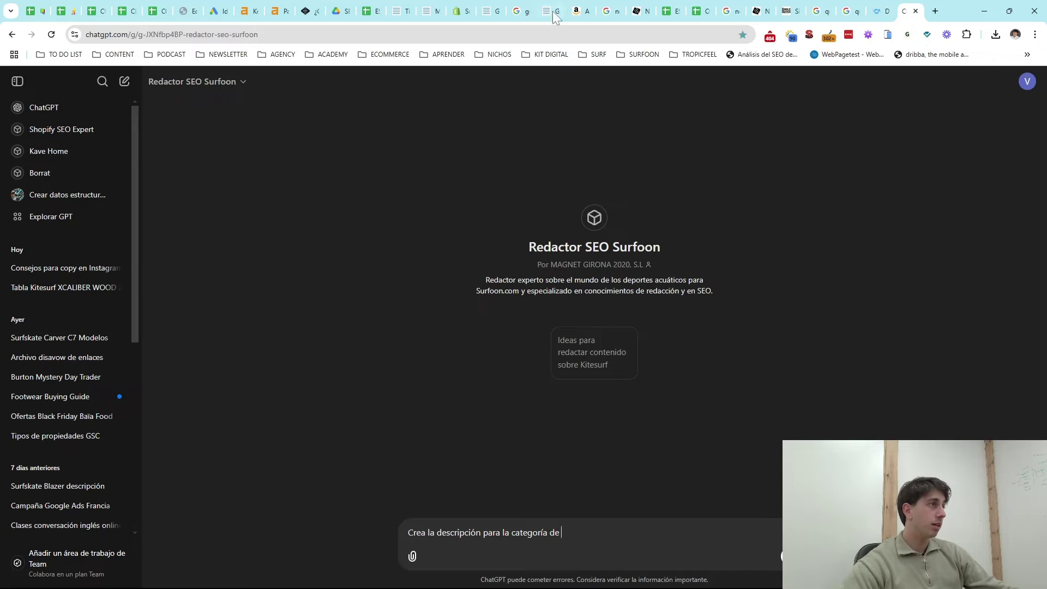
{"action": "left_click", "coordinate": [700, 11]}
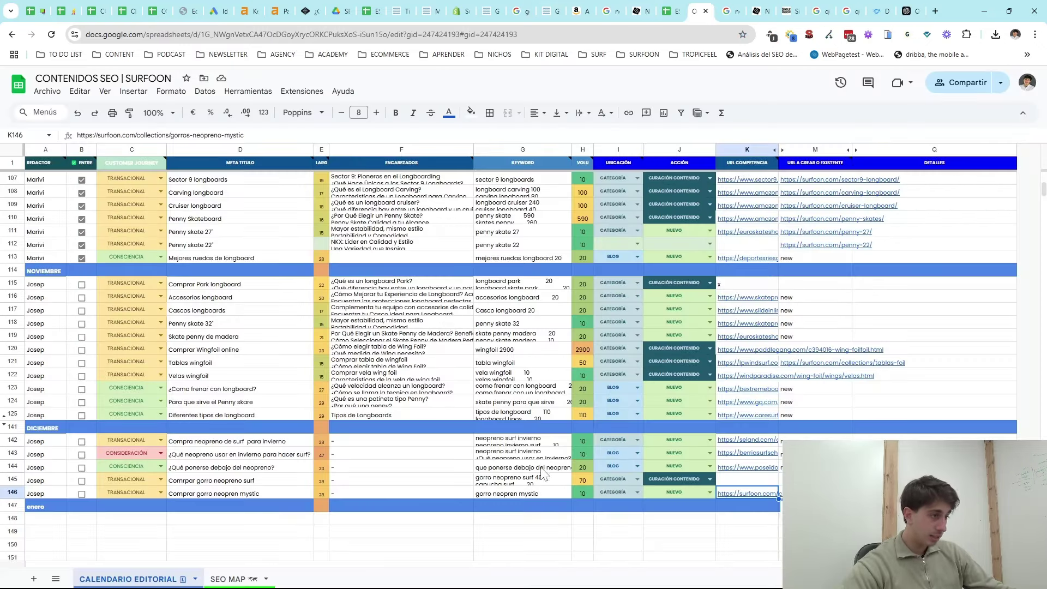
{"action": "left_click", "coordinate": [521, 493]}
{"action": "triple_click", "coordinate": [521, 492]}
{"action": "key", "text": "ctrl+c"}
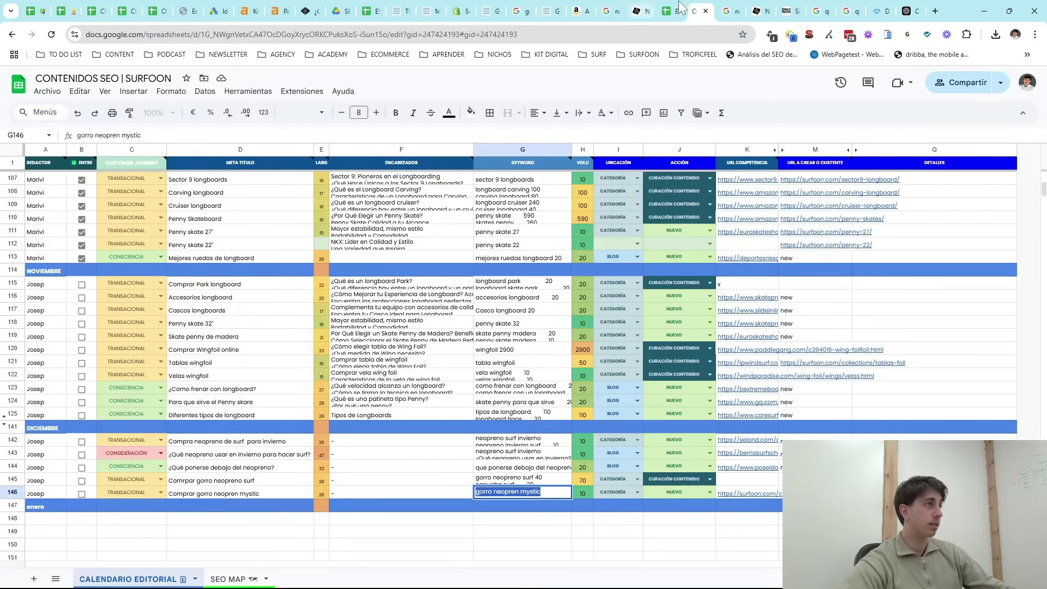
{"action": "left_click", "coordinate": [912, 11]}
{"action": "key", "text": "ctrl+v"}
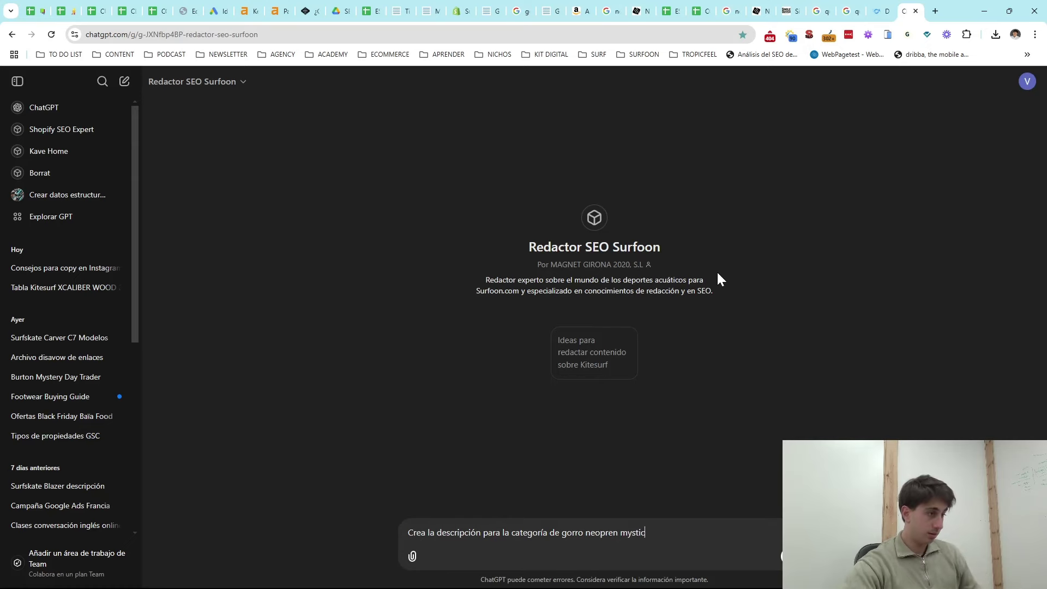
{"action": "key", "text": "Return"}
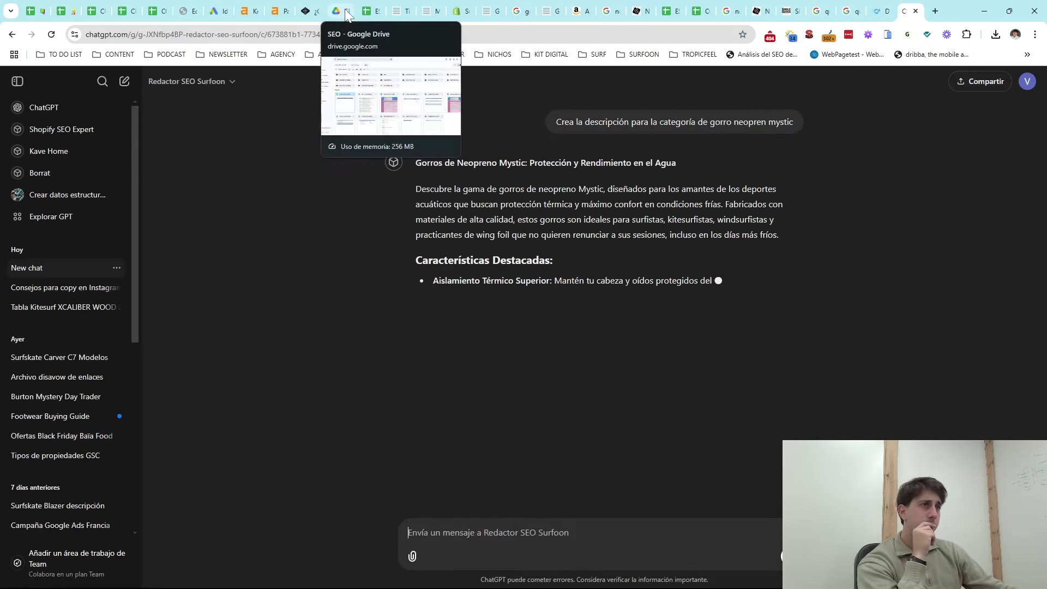
- Regroup the Drive and Surfoon collection tabs, placing the collection before Shopify, and close the leftover store and Google search tabs
{"action": "left_click", "coordinate": [255, 12]}
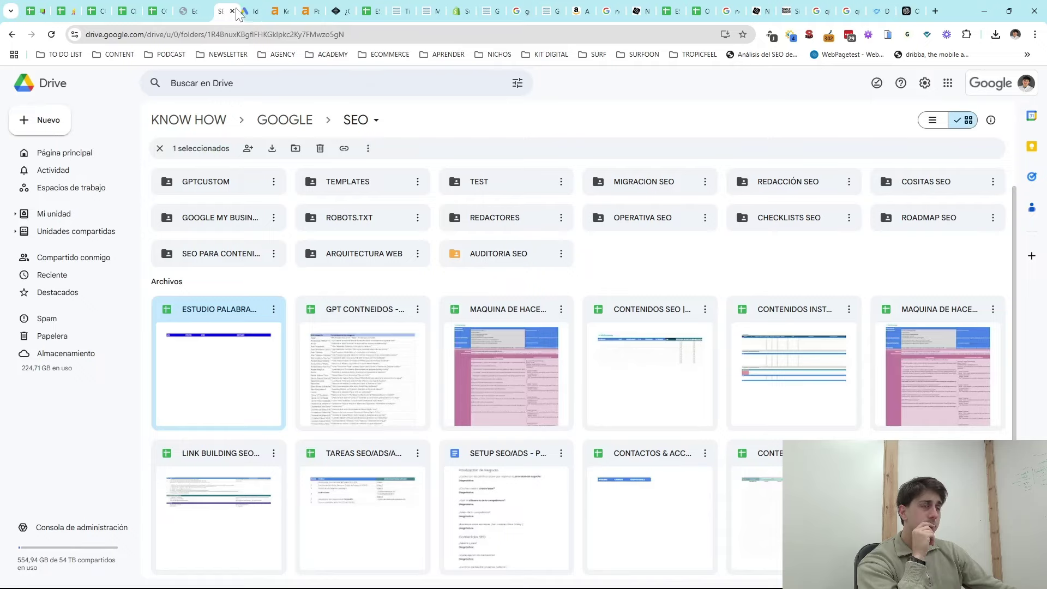
{"action": "left_click", "coordinate": [377, 12]}
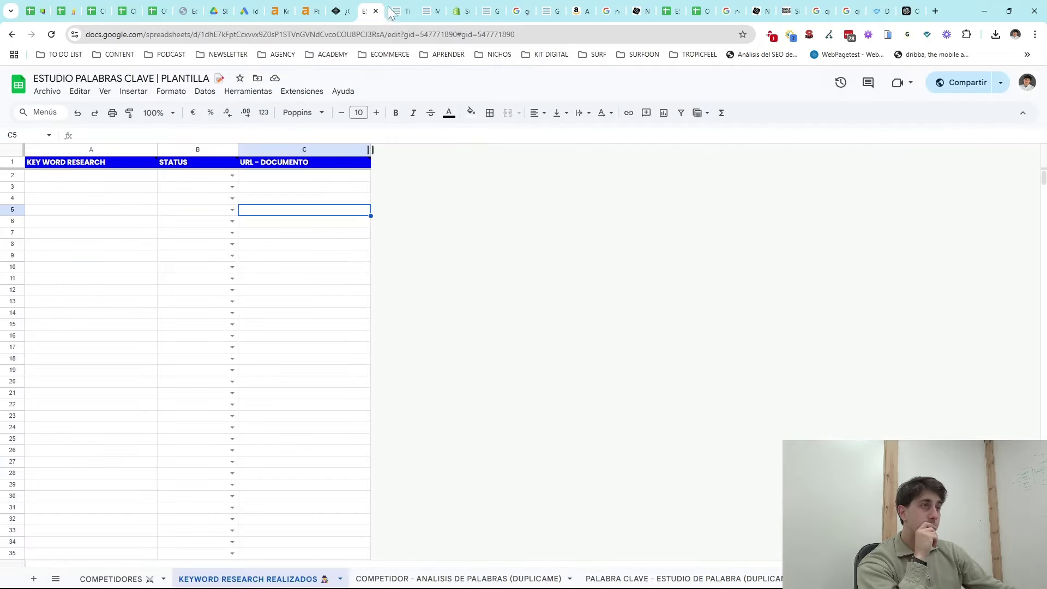
{"action": "left_click", "coordinate": [403, 11]}
{"action": "left_click", "coordinate": [405, 10]}
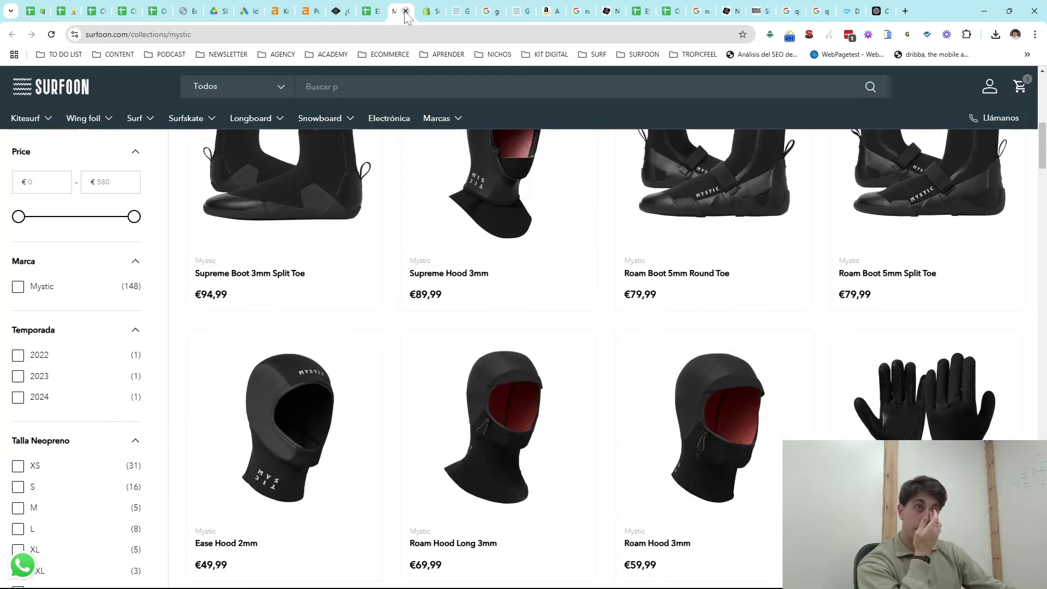
{"action": "scroll", "coordinate": [427, 182], "scroll_direction": "up", "scroll_amount": 5}
{"action": "left_click", "coordinate": [443, 12]}
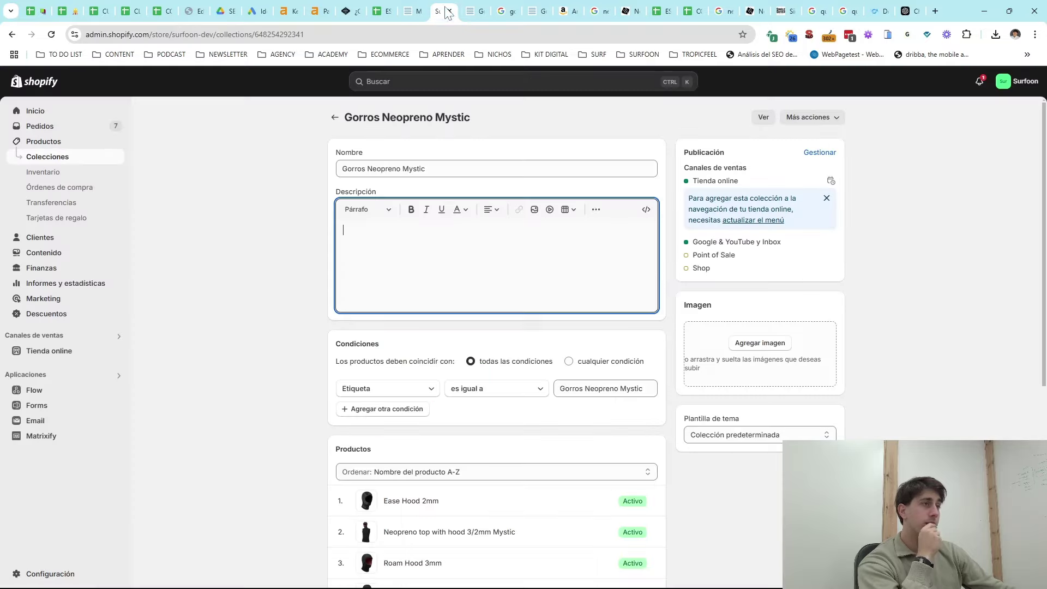
{"action": "left_click", "coordinate": [448, 11]}
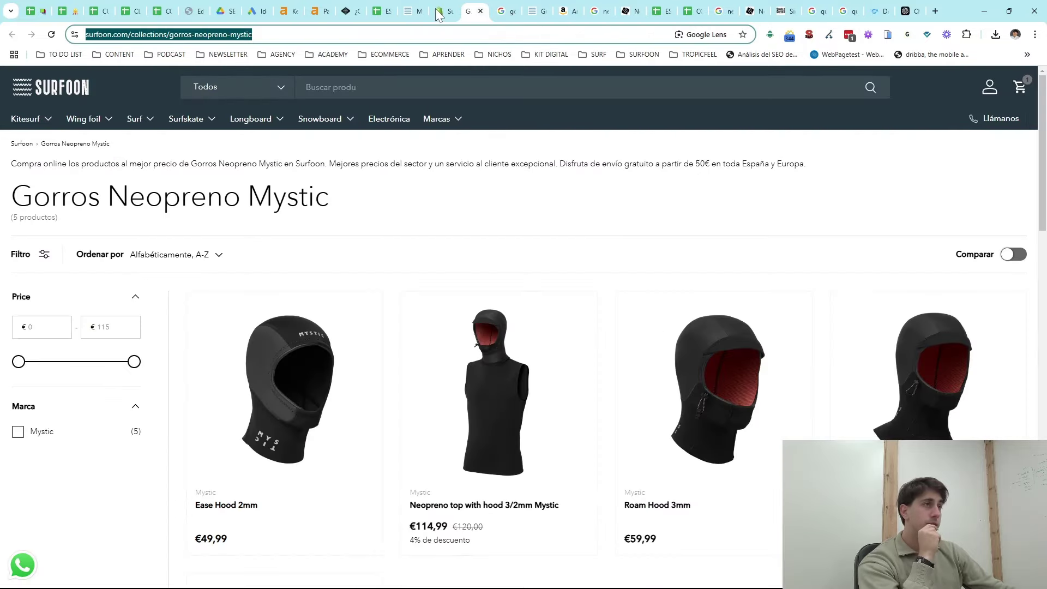
{"action": "left_click_drag", "start_coordinate": [467, 11], "coordinate": [438, 11]}
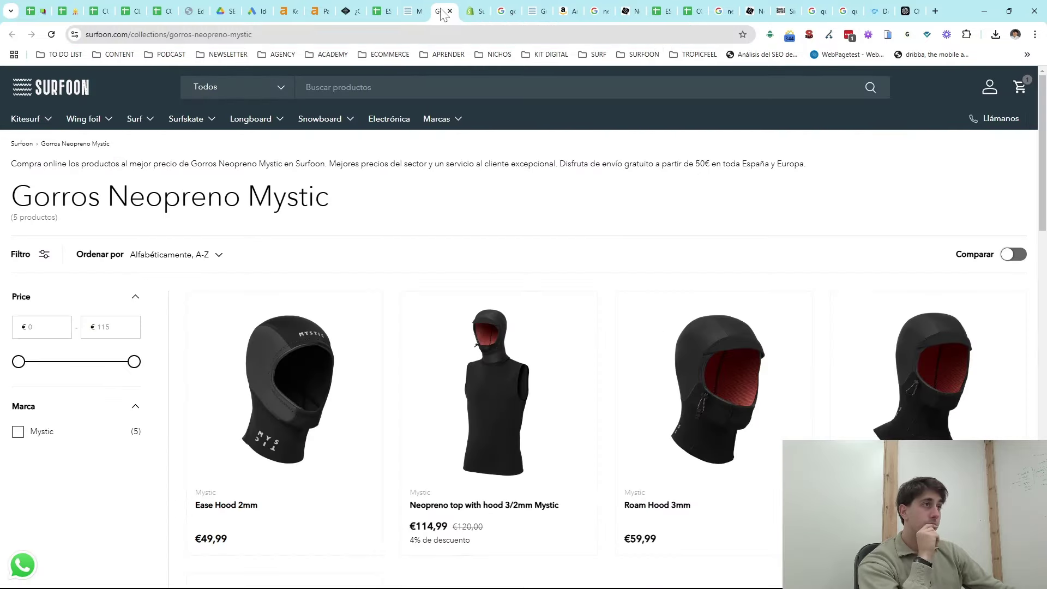
{"action": "left_click", "coordinate": [503, 16]}
{"action": "left_click", "coordinate": [512, 14]}
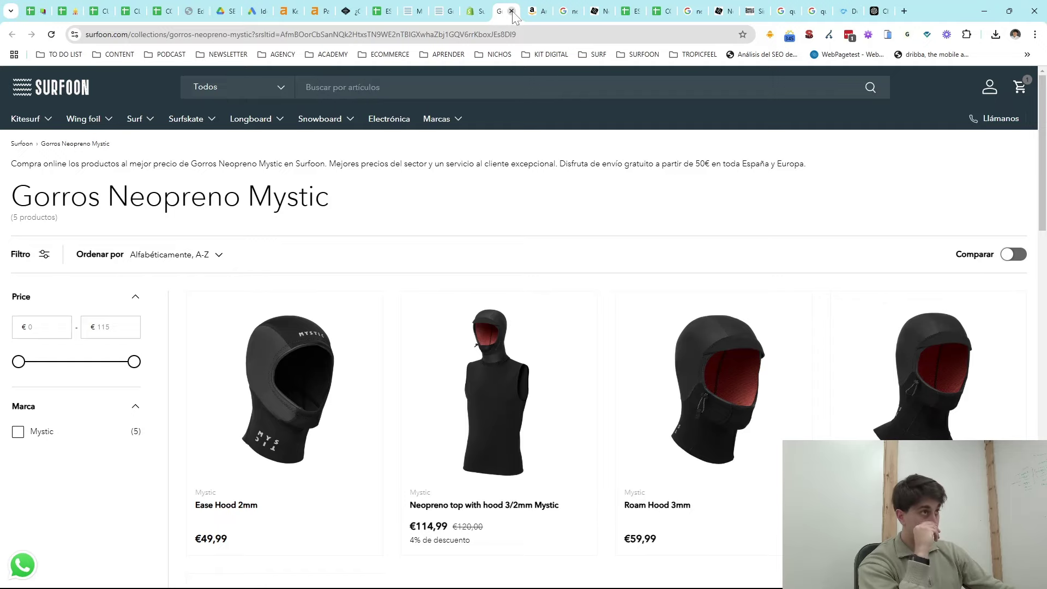
- Close the Amazon results, the Google search beside it and the Seland winter wetsuit tab
{"action": "left_click", "coordinate": [532, 12]}
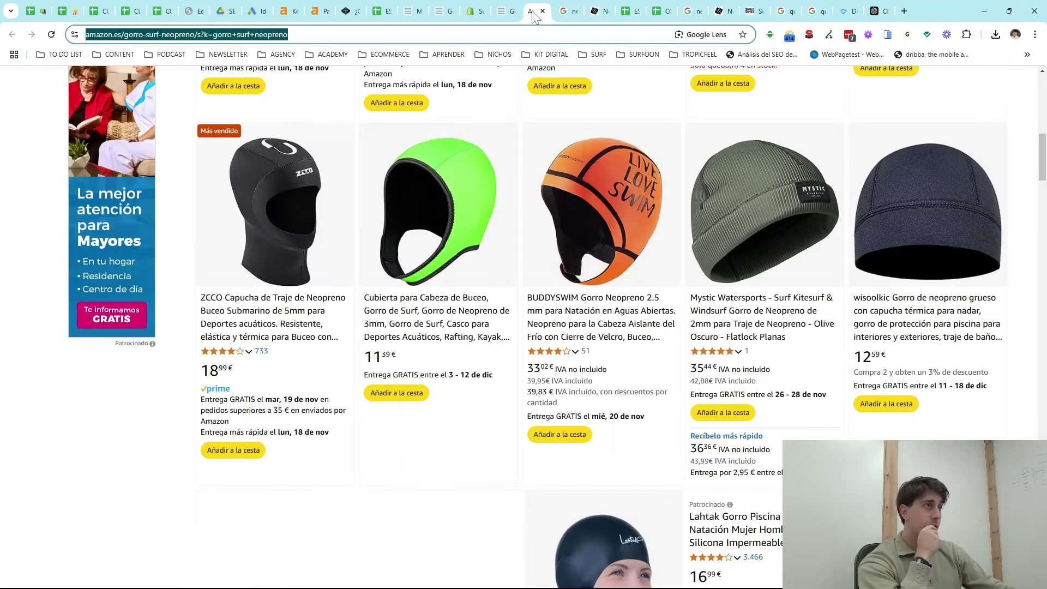
{"action": "left_click", "coordinate": [543, 12]}
{"action": "left_click", "coordinate": [544, 12]}
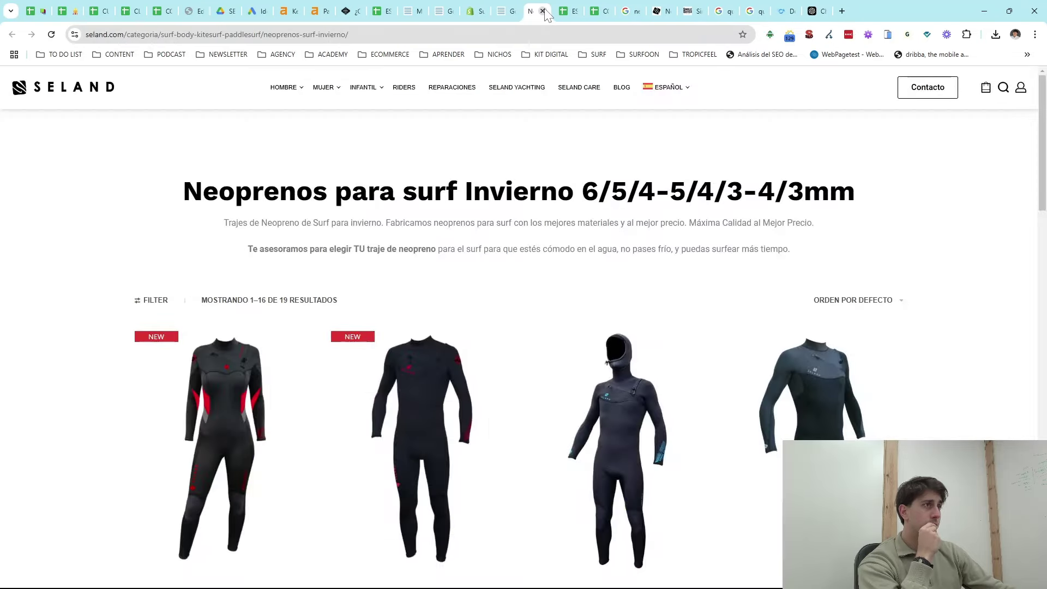
{"action": "left_click", "coordinate": [542, 11]}
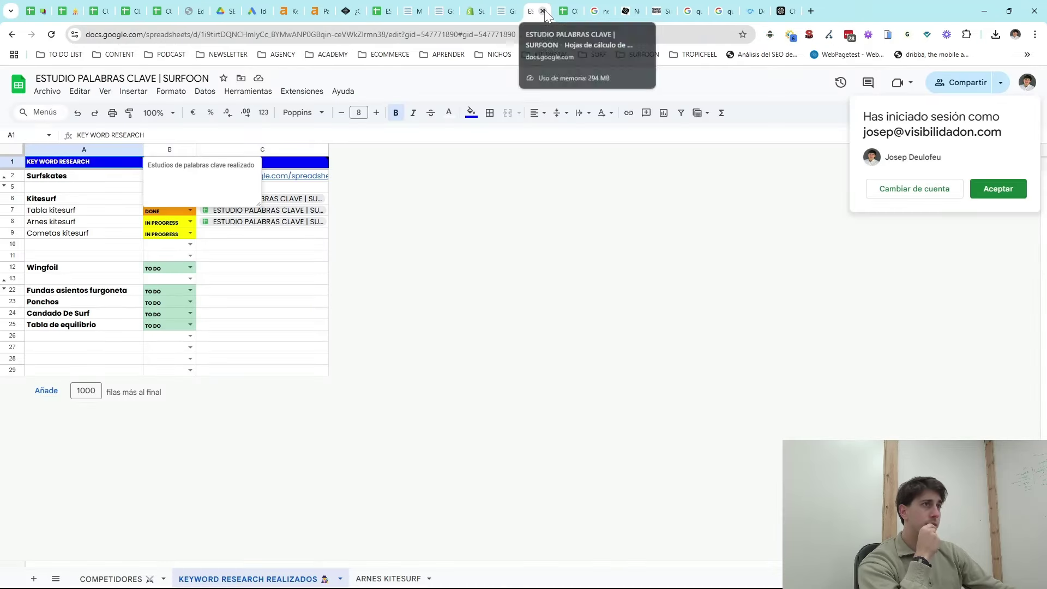
- Move the ESTUDIO PALABRAS CLAVE | SURFOON and CONTENIDOS SEO tabs beside the WordPress lesson, and the second collection tab before Shopify
{"action": "left_click_drag", "start_coordinate": [537, 12], "coordinate": [231, 15]}
{"action": "left_click_drag", "start_coordinate": [571, 13], "coordinate": [256, 15]}
{"action": "left_click_drag", "start_coordinate": [537, 11], "coordinate": [567, 10]}
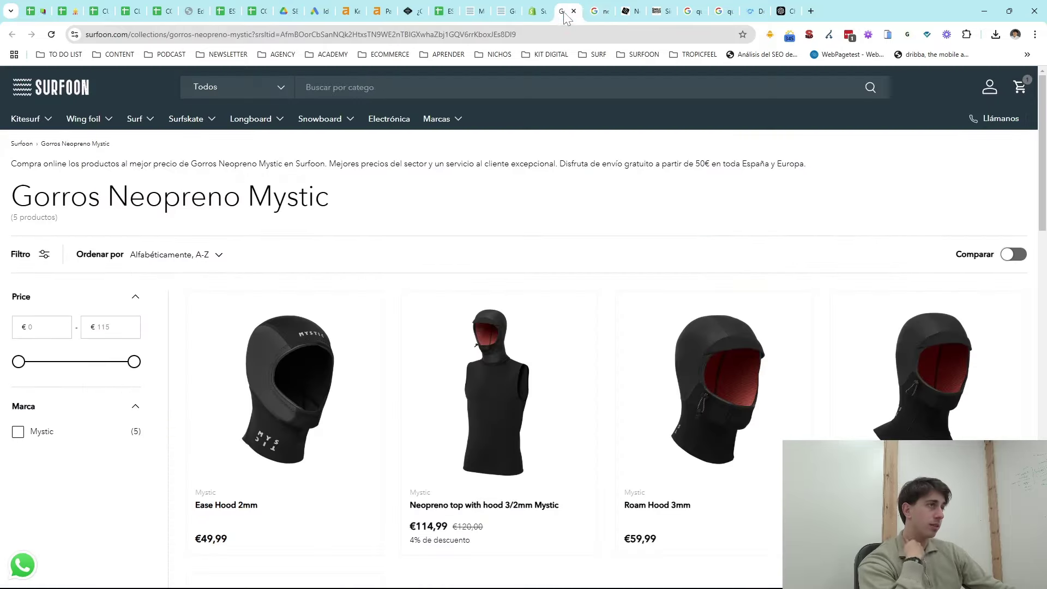
- Close the "neopreno surf invierno" and "que ponerse debajo del neopreno" searches and the remaining competitor tabs before ChatGPT
{"action": "left_click", "coordinate": [606, 11]}
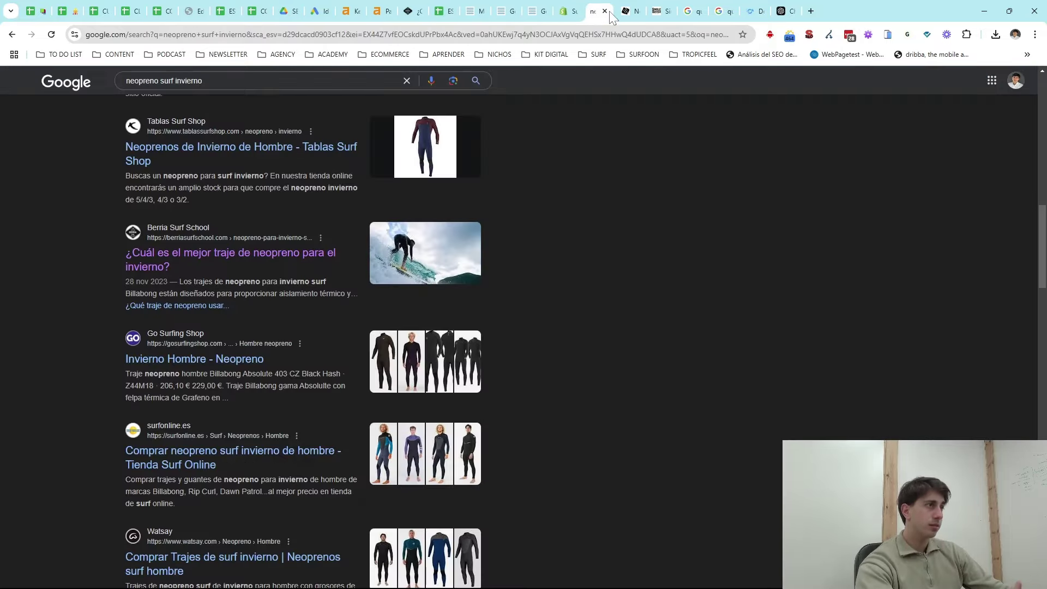
{"action": "left_click", "coordinate": [606, 12]}
{"action": "left_click", "coordinate": [607, 12]}
{"action": "left_click", "coordinate": [606, 12]}
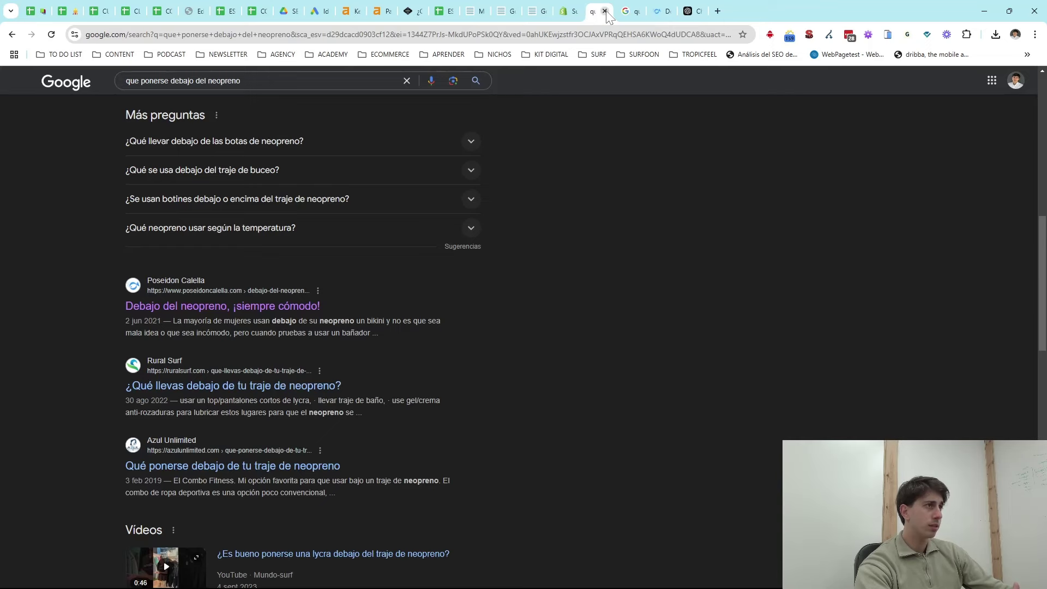
{"action": "left_click", "coordinate": [605, 11]}
{"action": "left_click", "coordinate": [605, 12]}
{"action": "left_click", "coordinate": [605, 12]}
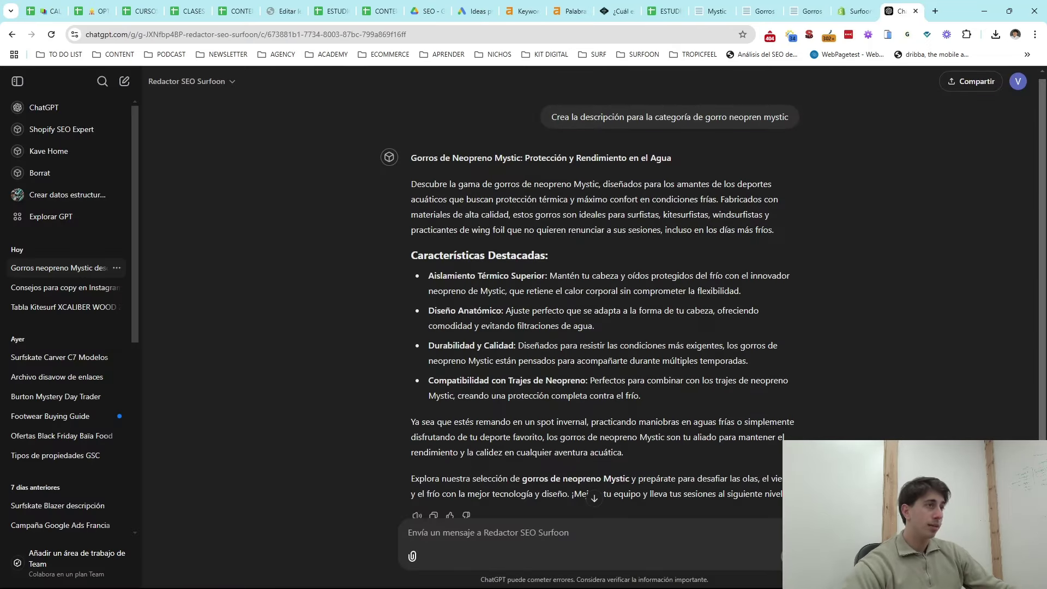
- Copy the generated text below its title from ChatGPT into the Shopify collection's description, moving the Shopify tab beside the WordPress lesson
{"action": "left_click_drag", "start_coordinate": [410, 184], "coordinate": [785, 452]}
{"action": "key", "text": "ctrl+c"}
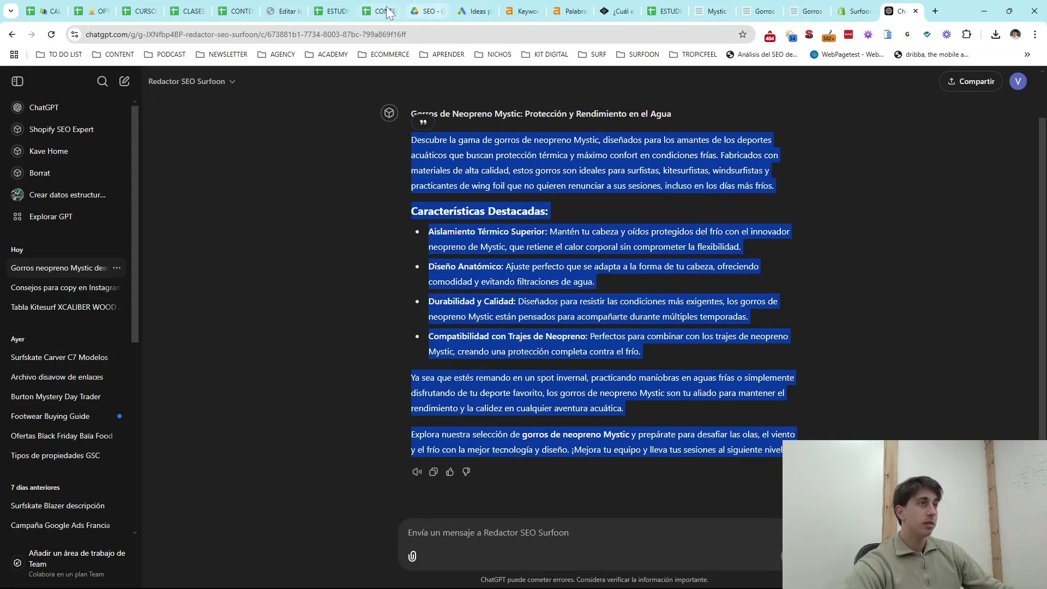
{"action": "left_click", "coordinate": [368, 11]}
{"action": "left_click", "coordinate": [284, 11]}
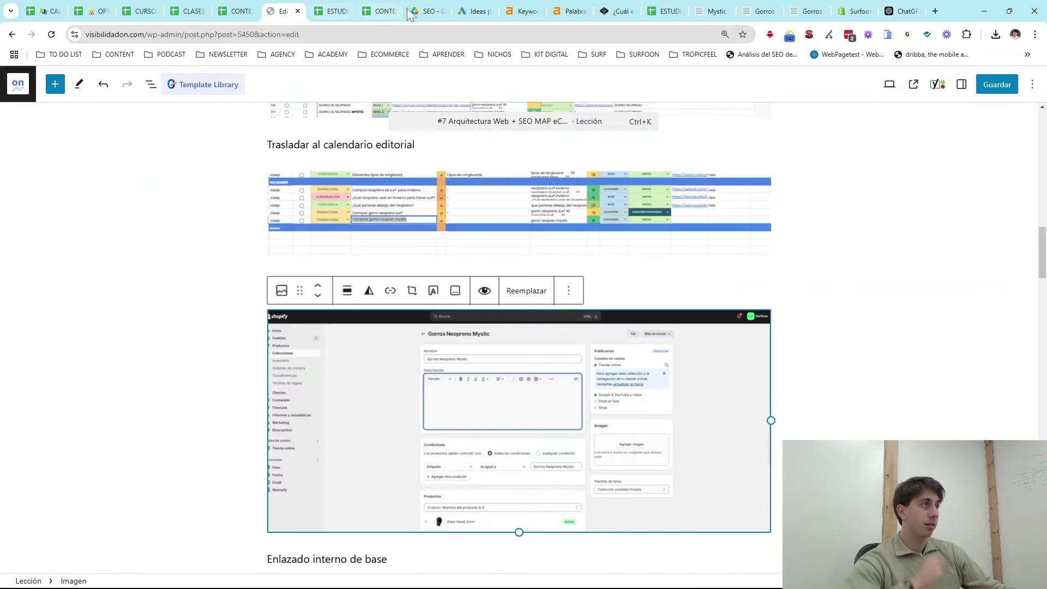
{"action": "left_click", "coordinate": [852, 11]}
{"action": "left_click_drag", "start_coordinate": [853, 12], "coordinate": [329, 12]}
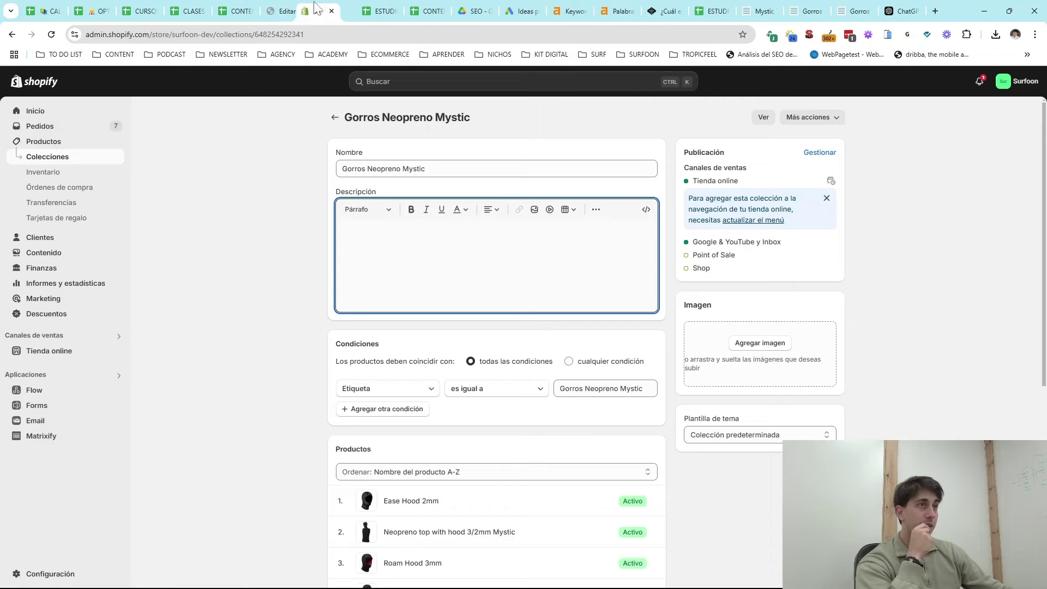
{"action": "key", "text": "ctrl+v"}
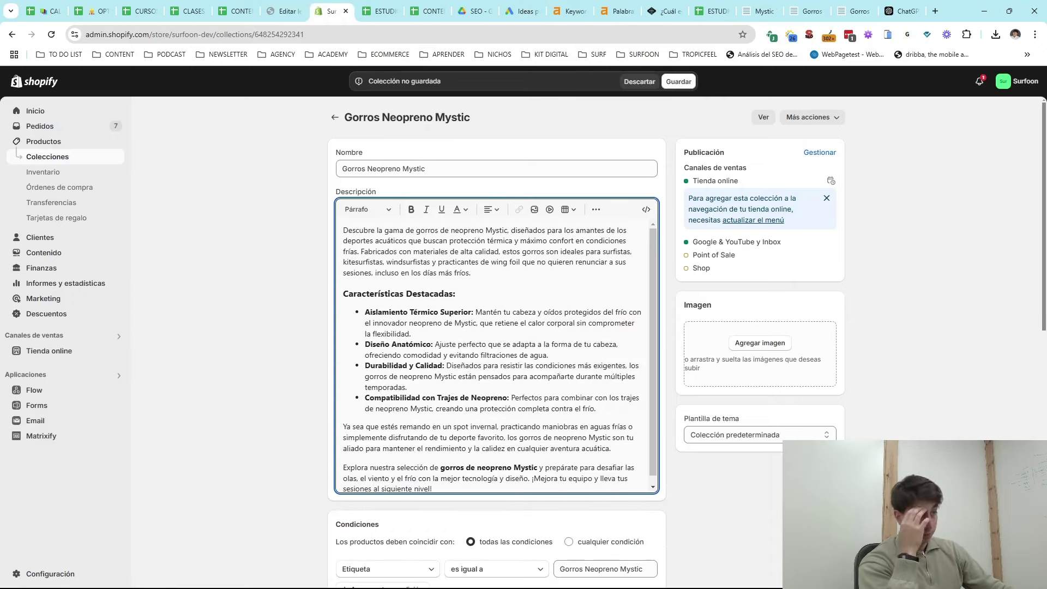
- Bold "gorros de neopreno Mystic" in the description's opening sentence and start a new paragraph at "Fabricados con materiales de alta calidad"
{"action": "left_click", "coordinate": [351, 230]}
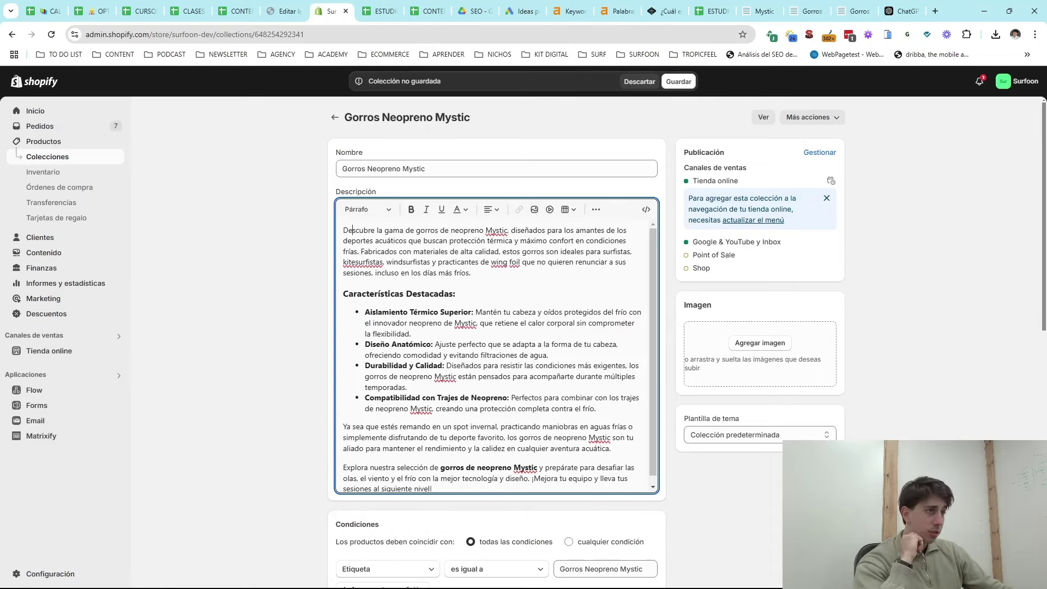
{"action": "left_click_drag", "start_coordinate": [416, 230], "coordinate": [496, 230]}
{"action": "key", "text": "ctrl+b"}
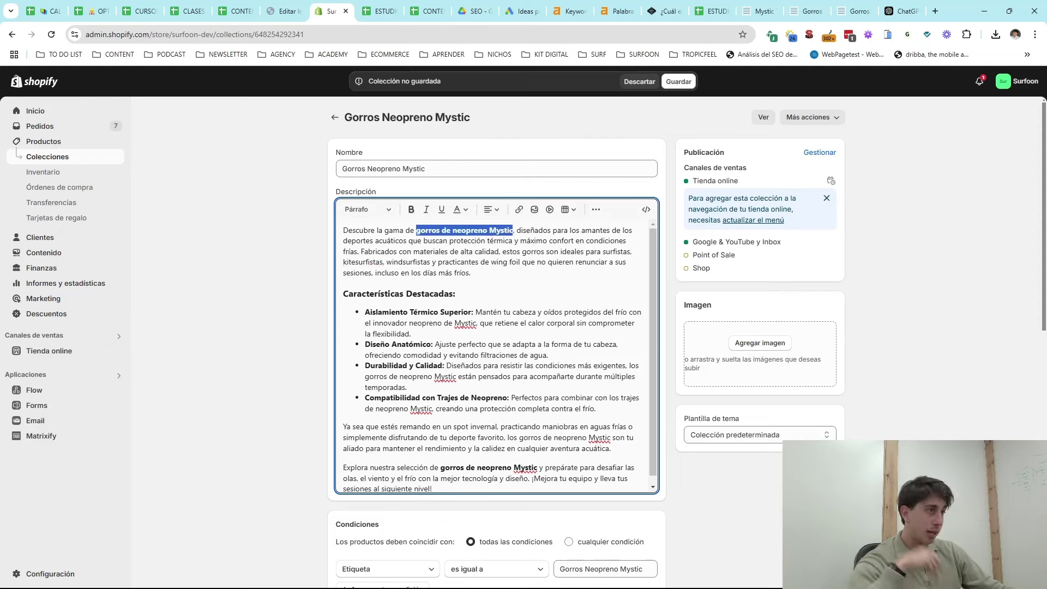
{"action": "left_click", "coordinate": [520, 241]}
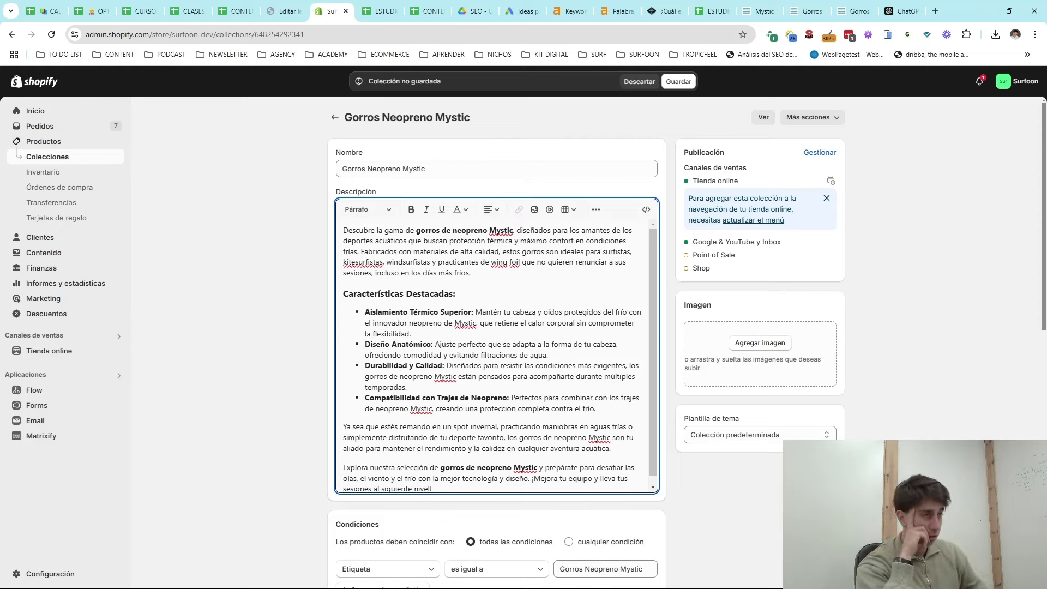
{"action": "key", "text": "Return"}
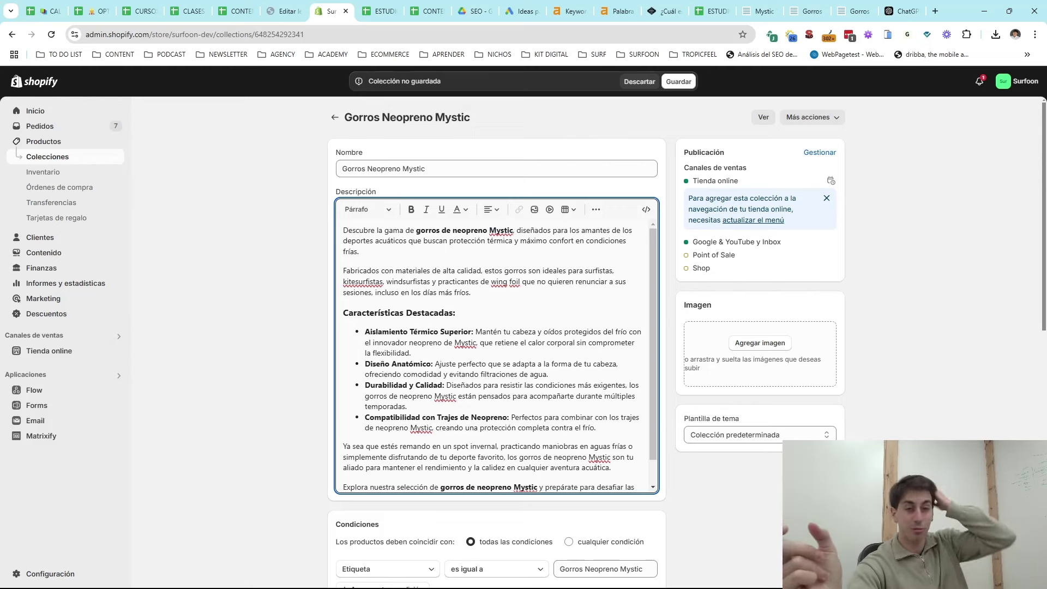
- Find "gorro" on the page and change "estos gorros" in the second paragraph to "estas capuchas de neopreno", bolding "capuchas de neopreno"
{"action": "key", "text": "ctrl+f"}
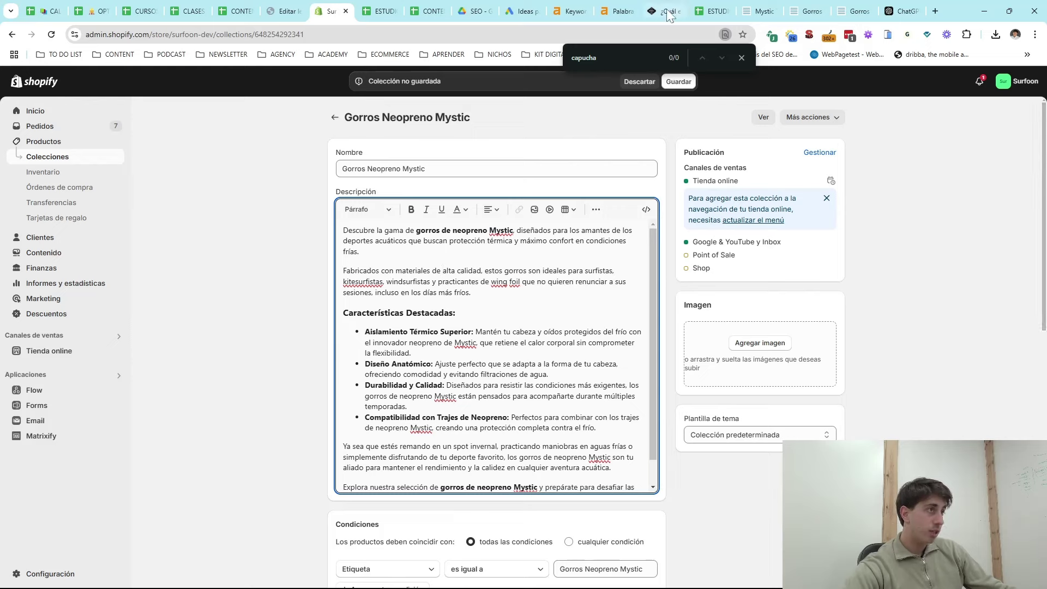
{"action": "key", "text": "ctrl+f"}
{"action": "key", "text": "BackSpace"}
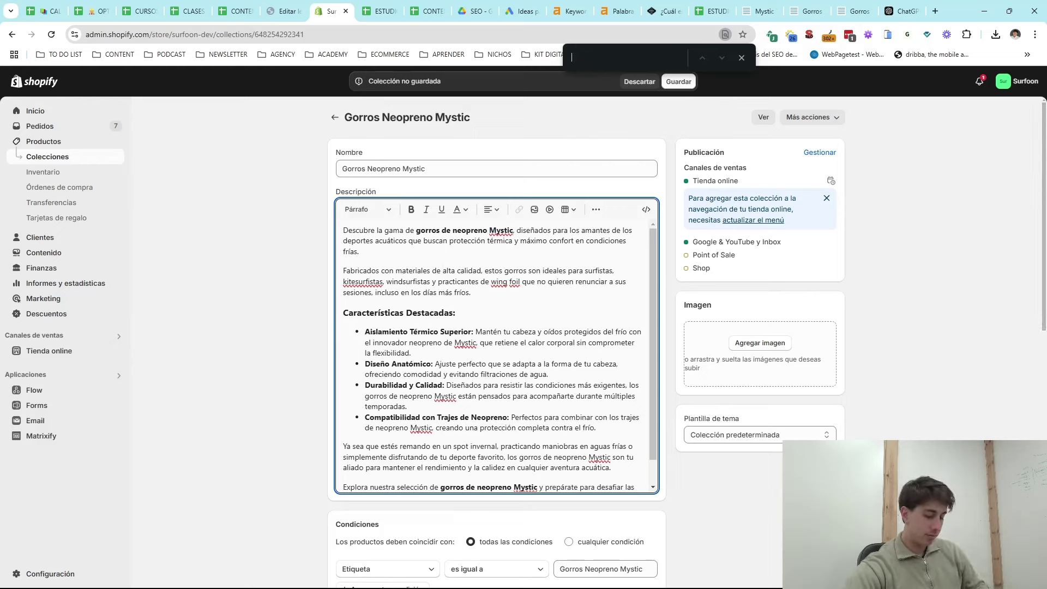
{"action": "type", "text": "gorro"}
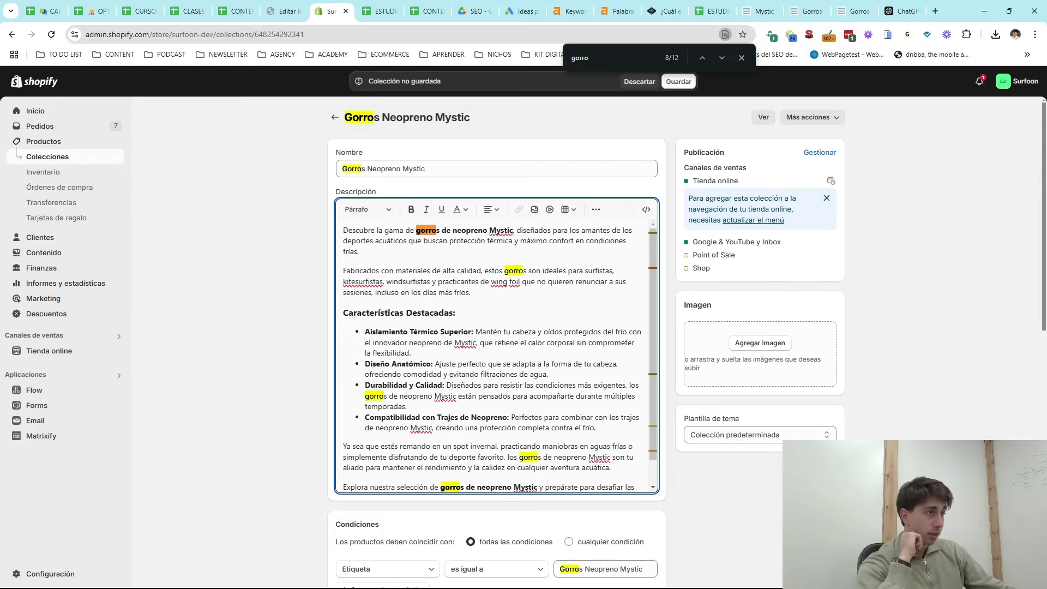
{"action": "double_click", "coordinate": [516, 270]}
{"action": "type", "text": "ca"}
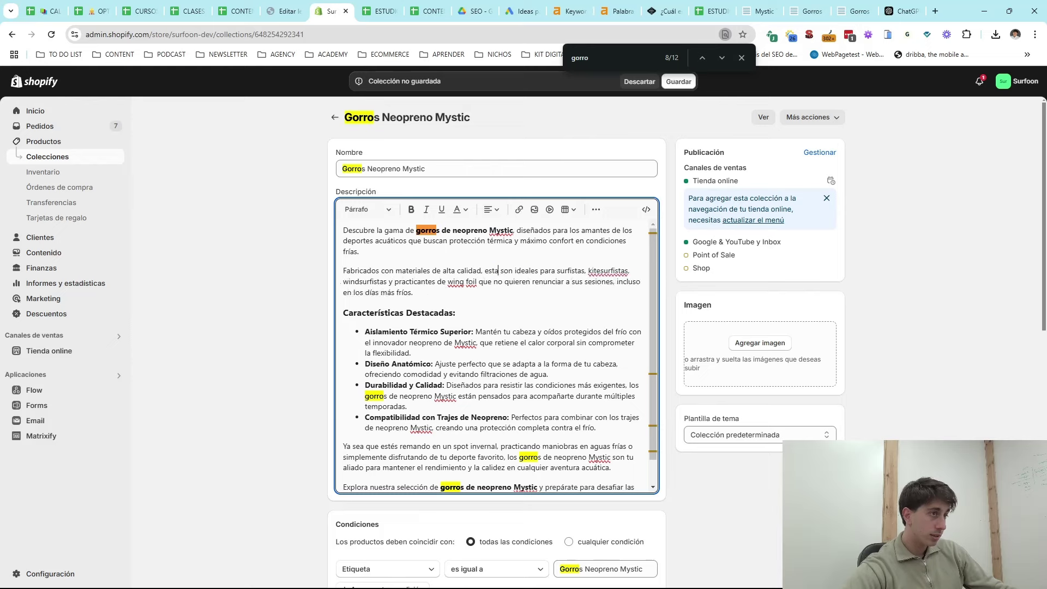
{"action": "type", "text": "puchas de neo"}
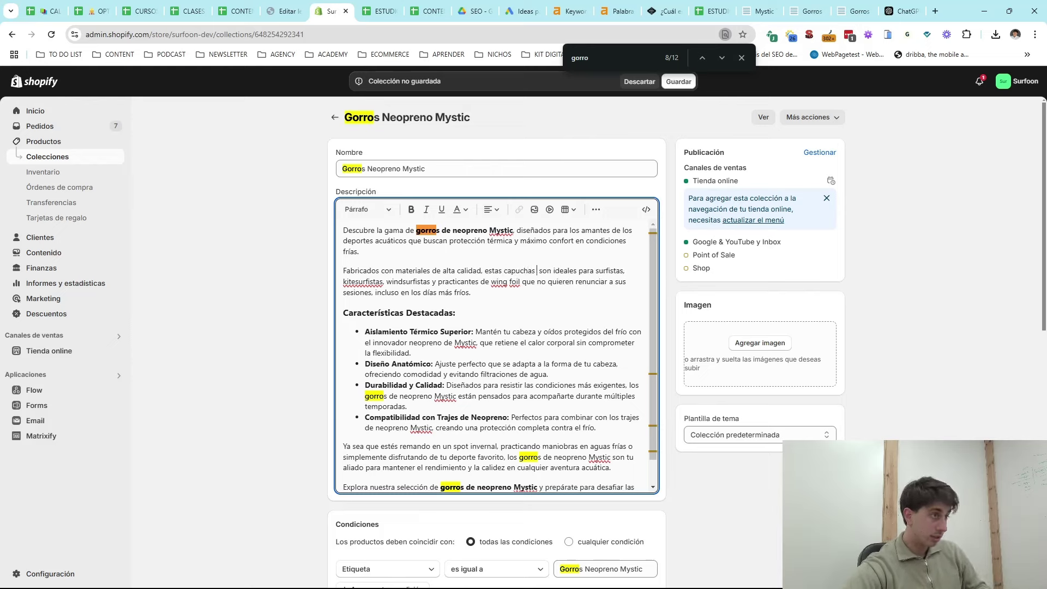
{"action": "type", "text": "preno"}
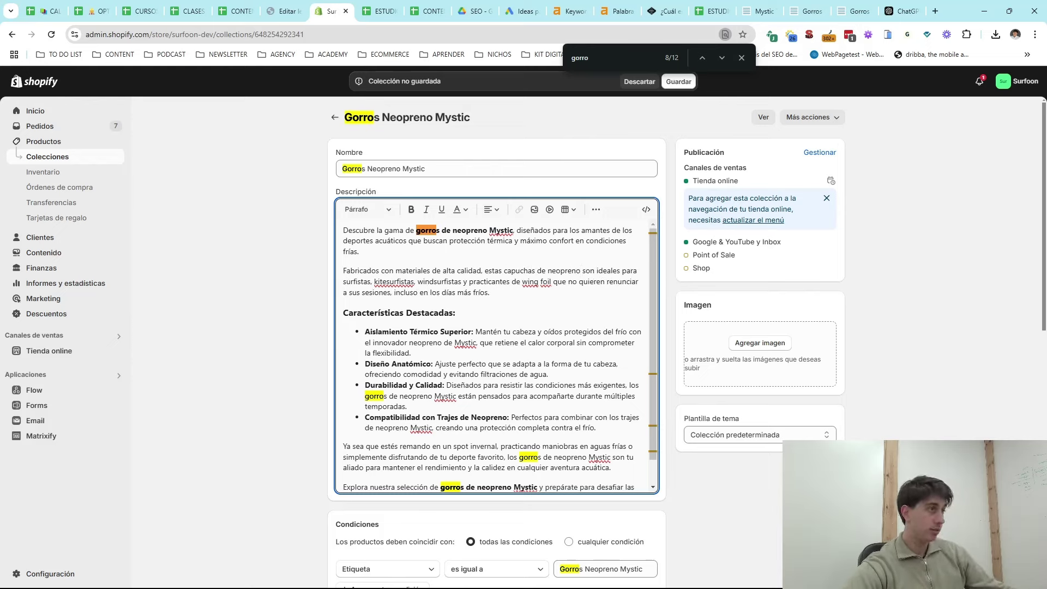
{"action": "left_click_drag", "start_coordinate": [503, 270], "coordinate": [585, 271]}
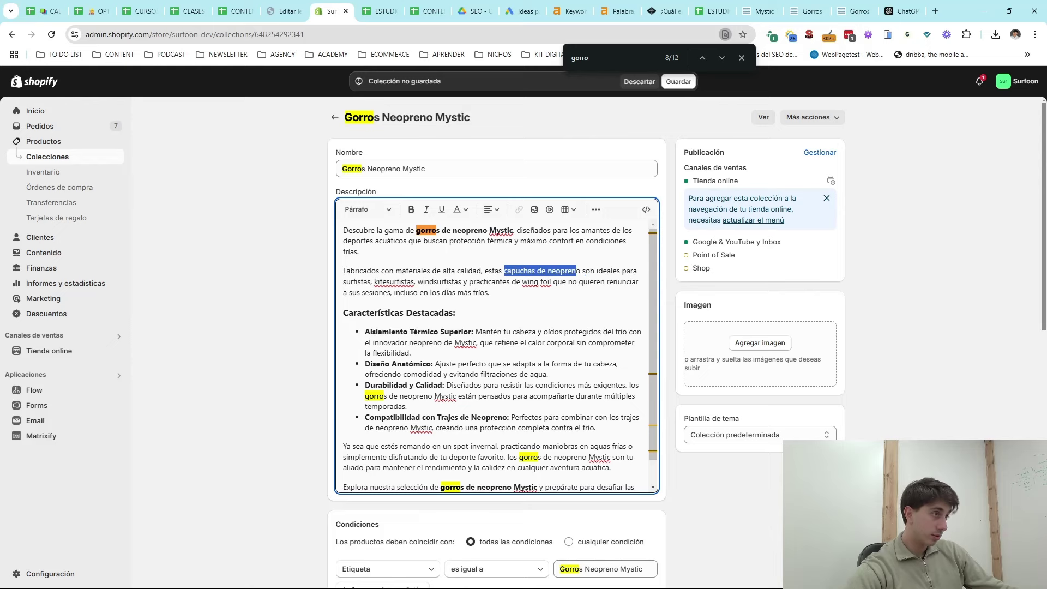
{"action": "key", "text": "ctrl+b"}
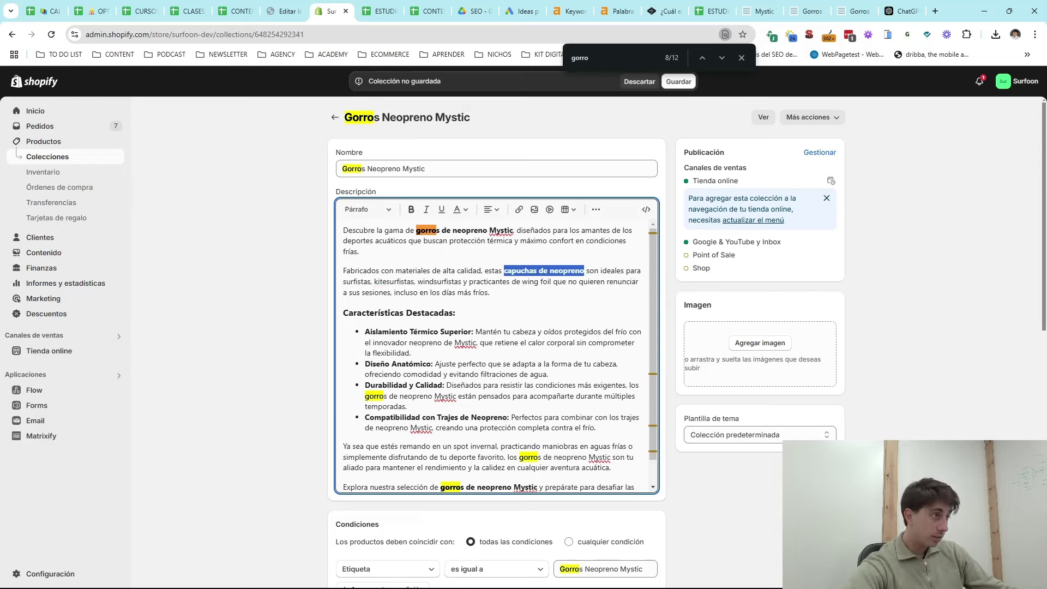
{"action": "left_click", "coordinate": [455, 312]}
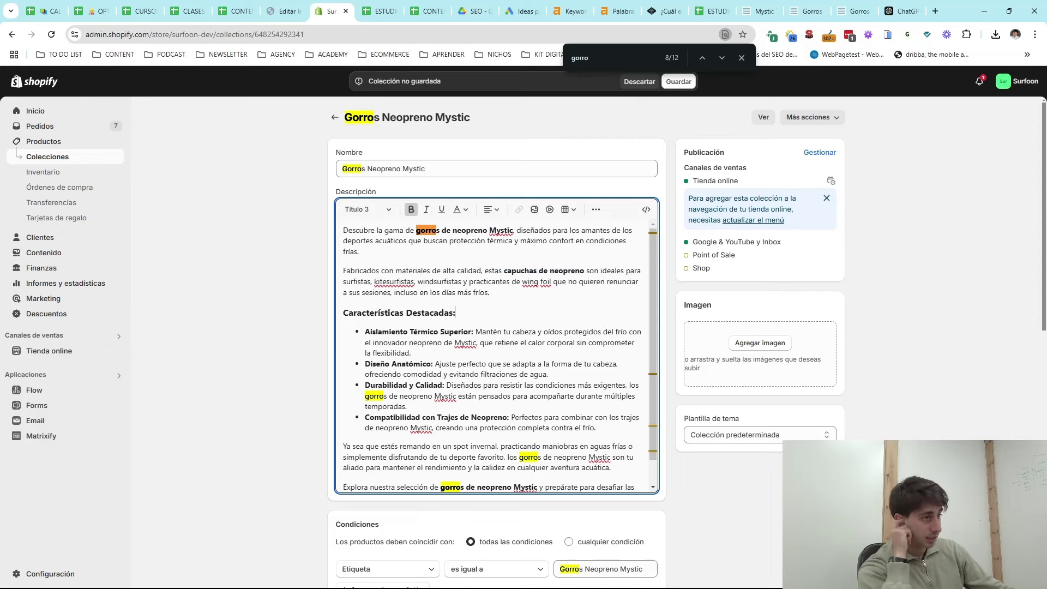
- Replace "gorros" with "capuchas" in the "Ya sea que estés remando" paragraph and bold "capuchas de neopreno Mystic"
{"action": "scroll", "coordinate": [499, 356], "scroll_direction": "down", "scroll_amount": 1}
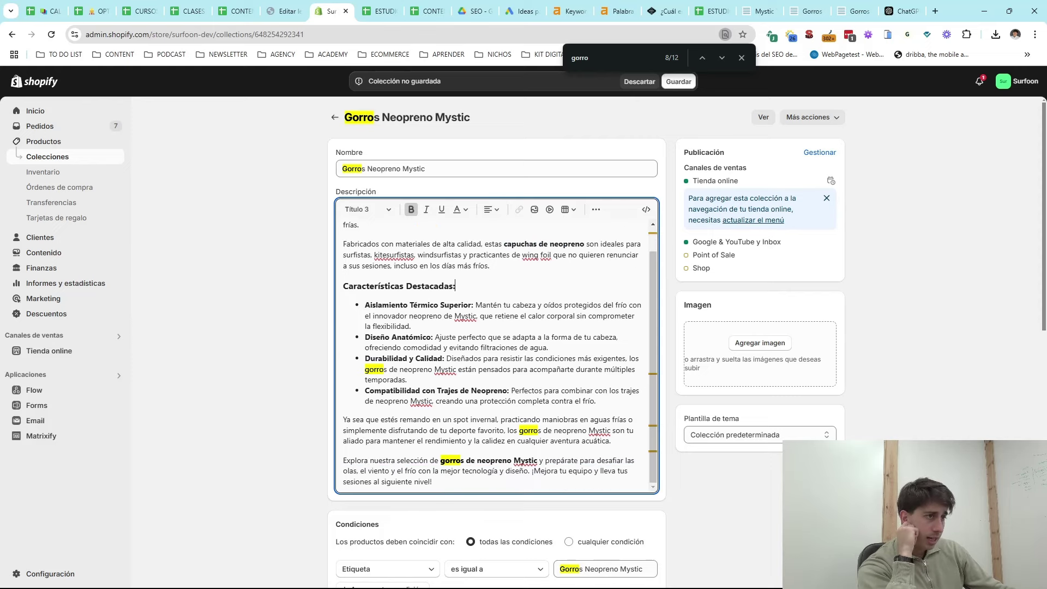
{"action": "left_click_drag", "start_coordinate": [541, 430], "coordinate": [530, 430]}
{"action": "left_click", "coordinate": [524, 430]}
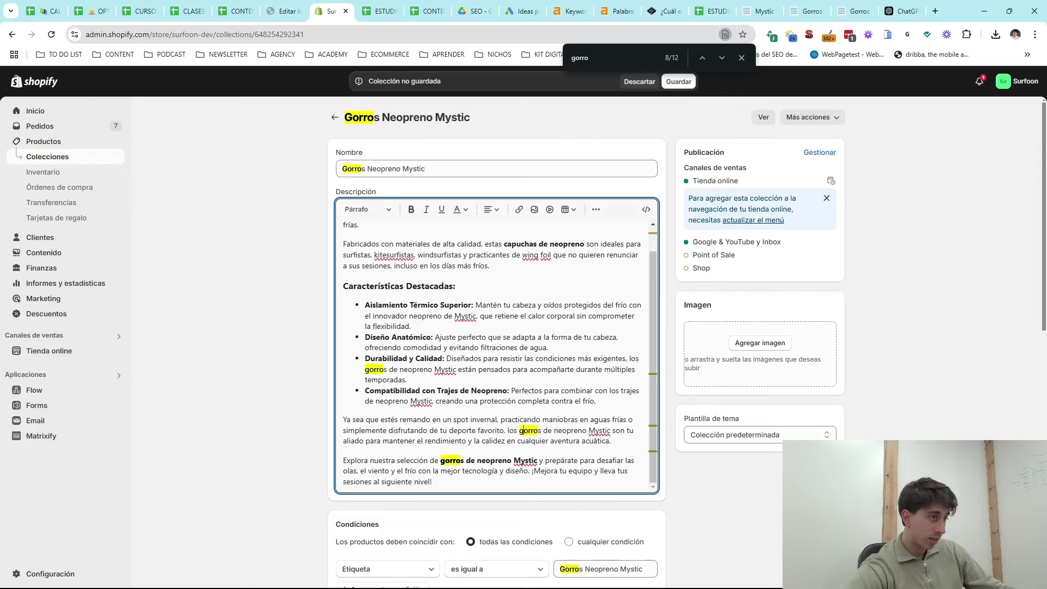
{"action": "left_click_drag", "start_coordinate": [534, 430], "coordinate": [519, 431]}
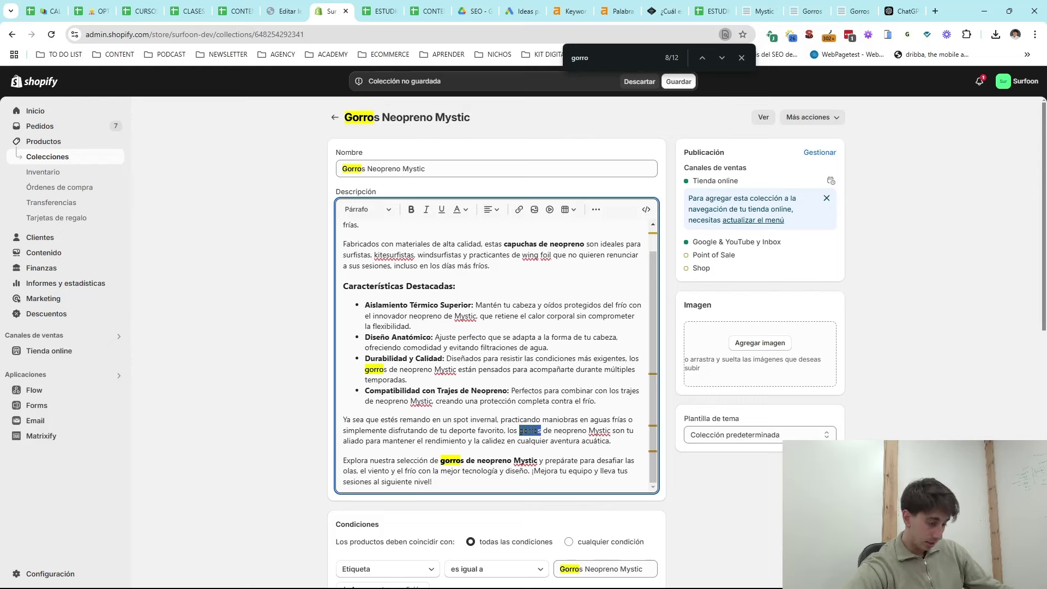
{"action": "type", "text": "capuchas"}
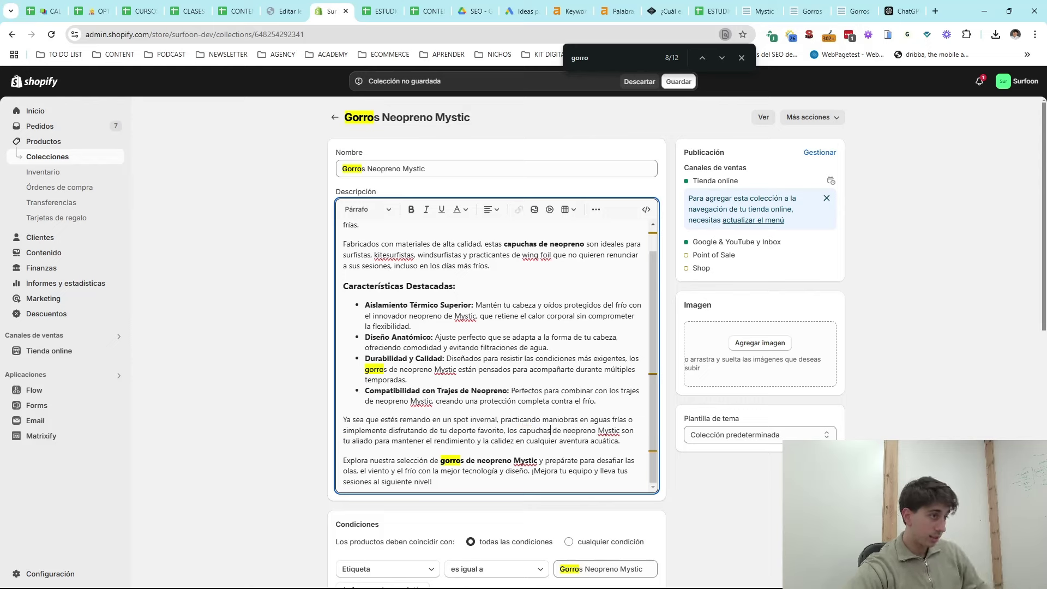
{"action": "left_click_drag", "start_coordinate": [522, 431], "coordinate": [617, 430]}
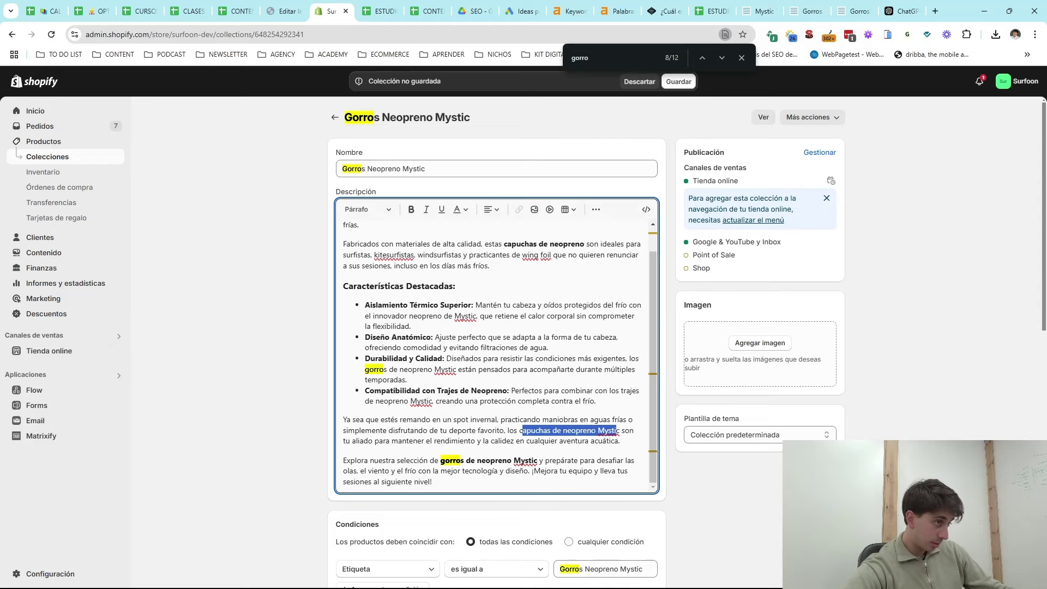
{"action": "left_click", "coordinate": [538, 440]}
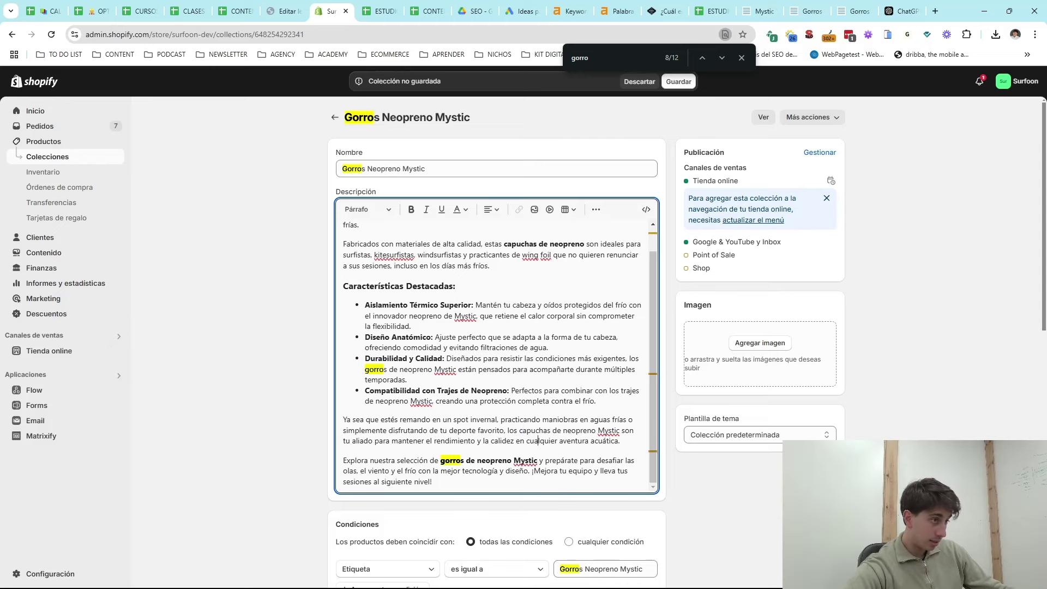
{"action": "left_click_drag", "start_coordinate": [519, 430], "coordinate": [619, 430]}
{"action": "key", "text": "ctrl+b"}
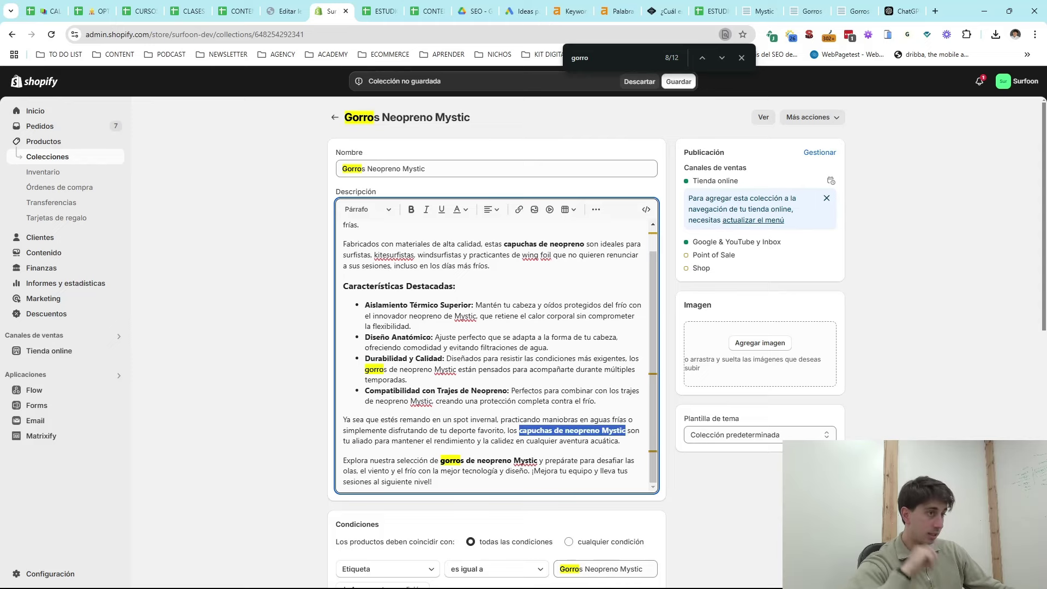
- Close the page search and save the edited collection description
{"action": "scroll", "coordinate": [523, 342], "scroll_direction": "down", "scroll_amount": 3}
{"action": "left_click", "coordinate": [431, 318]}
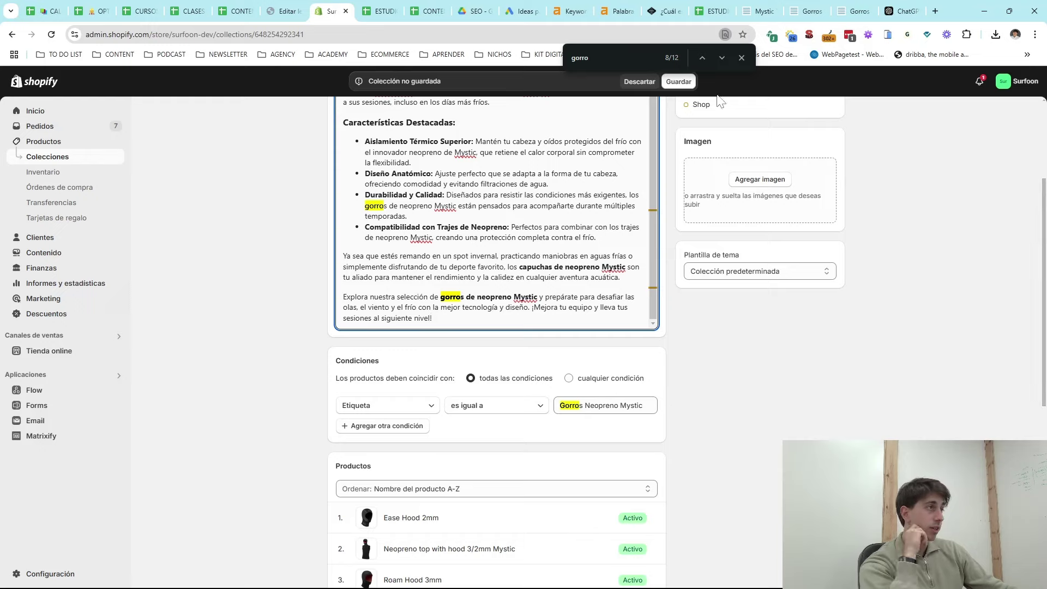
{"action": "left_click", "coordinate": [741, 58]}
{"action": "left_click", "coordinate": [678, 82]}
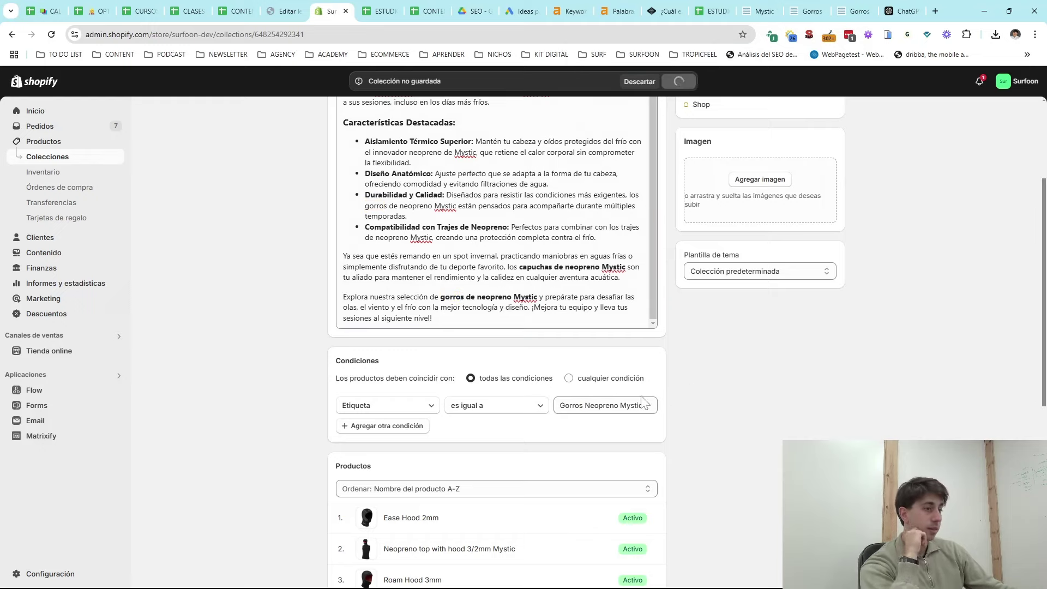
- Open the live Gorros Neopreno Mystic collection page in a new tab and check its SEO title and meta description with the SEO extension
{"action": "scroll", "coordinate": [747, 355], "scroll_direction": "up", "scroll_amount": 3}
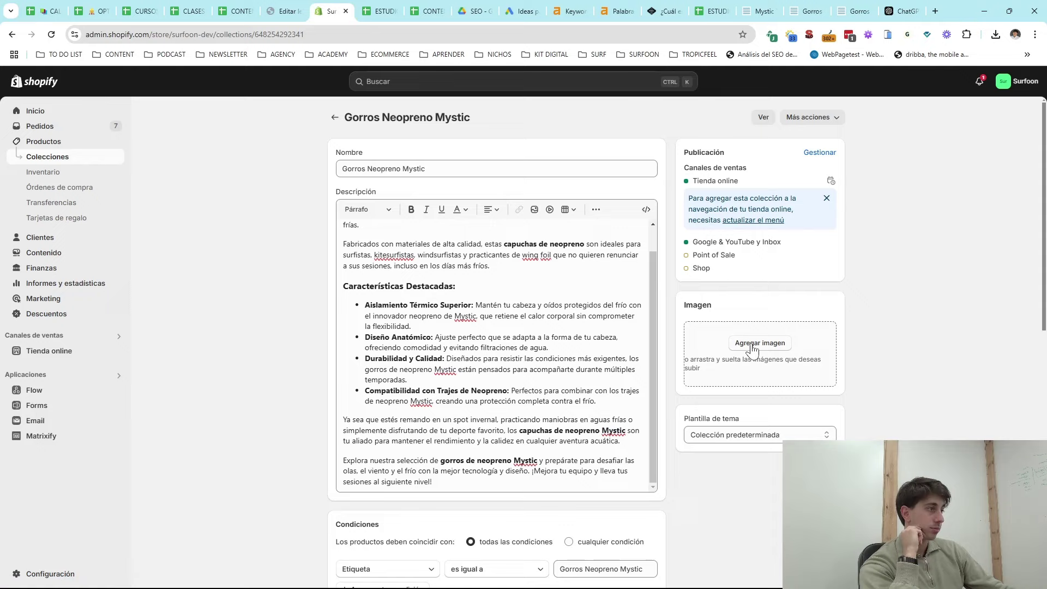
{"action": "right_click", "coordinate": [760, 117]}
{"action": "left_click", "coordinate": [777, 130]}
{"action": "left_click", "coordinate": [361, 8]}
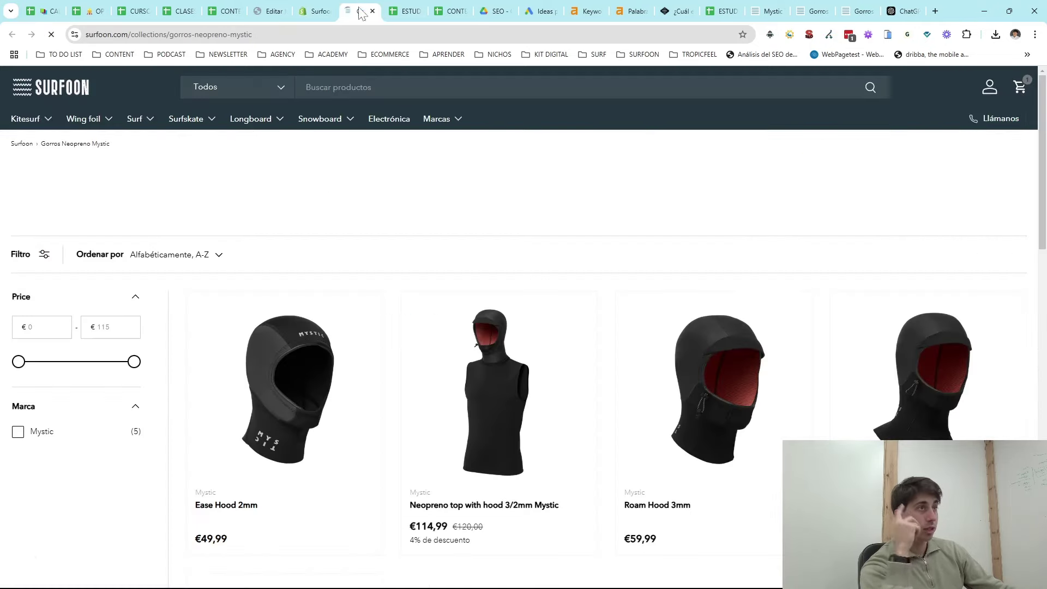
{"action": "left_click", "coordinate": [809, 35]}
{"action": "left_click_drag", "start_coordinate": [572, 91], "coordinate": [690, 91]}
{"action": "left_click_drag", "start_coordinate": [649, 122], "coordinate": [572, 122]}
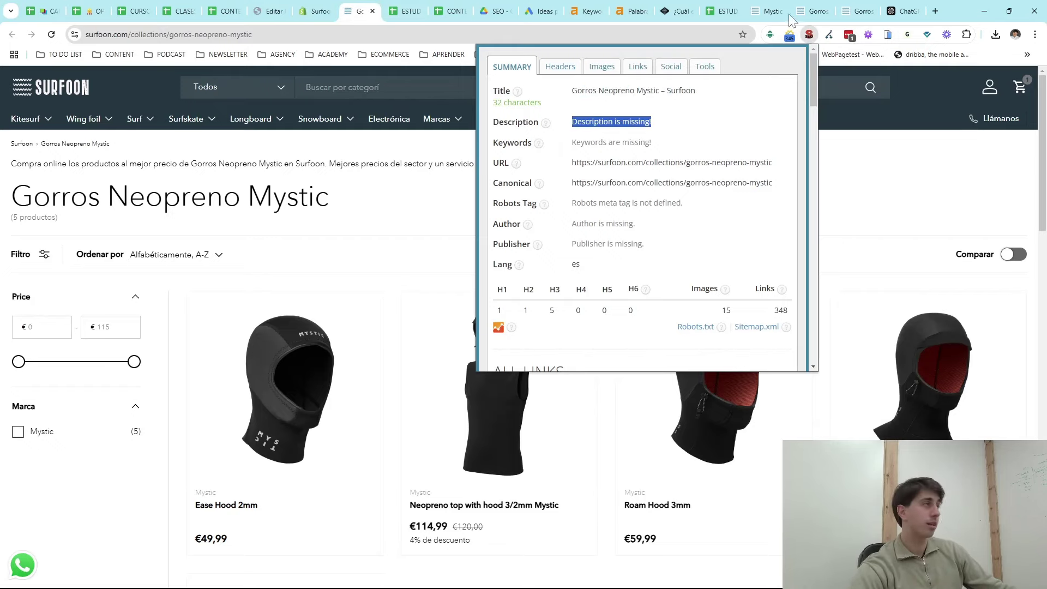
- Switch to ChatGPT and send the request "crea una meta description para la categoría"
{"action": "left_click", "coordinate": [903, 11]}
{"action": "left_click", "coordinate": [503, 512]}
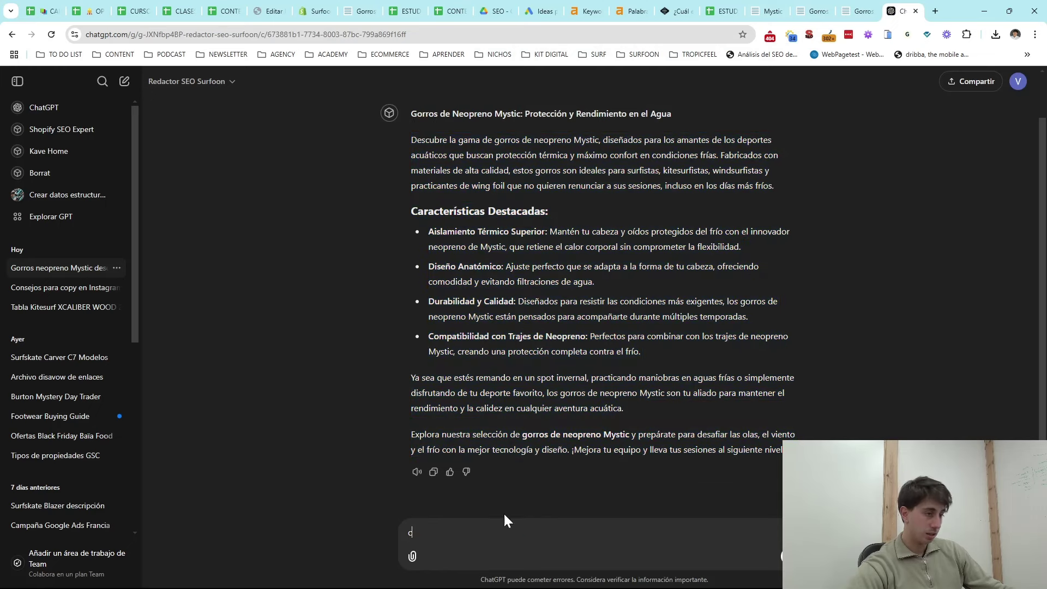
{"action": "type", "text": "crea una meta descriptio"}
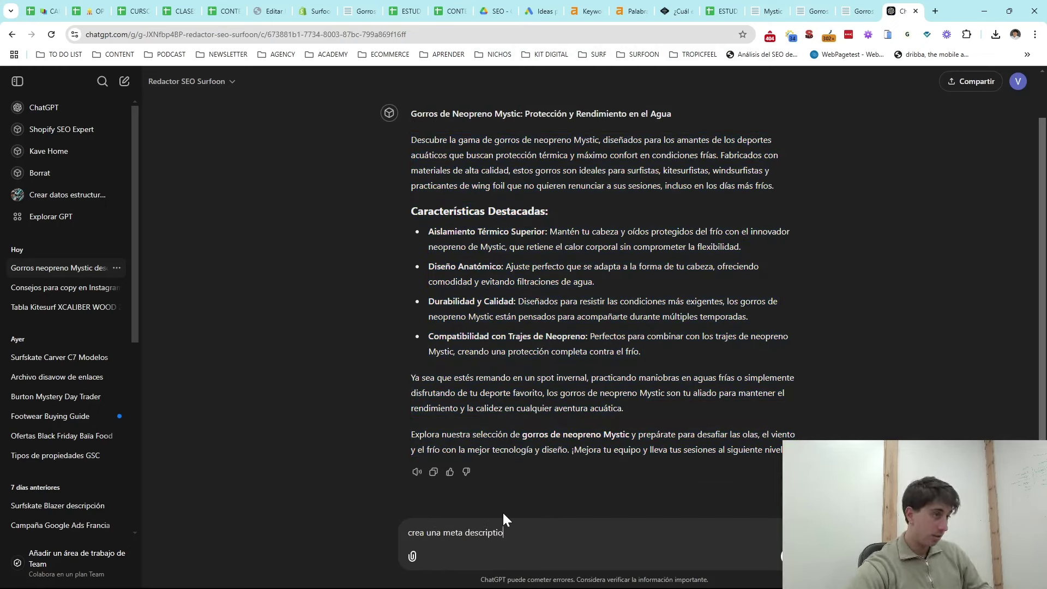
{"action": "type", "text": "n para la cate"}
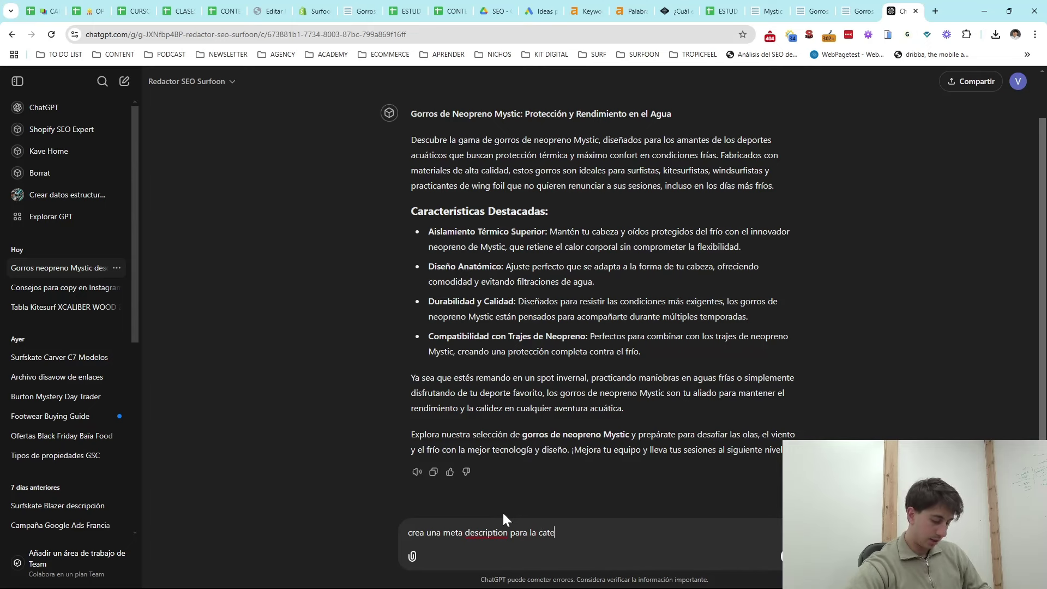
{"action": "type", "text": "goría en de"}
{"action": "key", "text": "BackSpace"}
{"action": "key", "text": "BackSpace"}
{"action": "key", "text": "BackSpace"}
{"action": "key", "text": "BackSpace"}
{"action": "key", "text": "BackSpace"}
{"action": "key", "text": "BackSpace"}
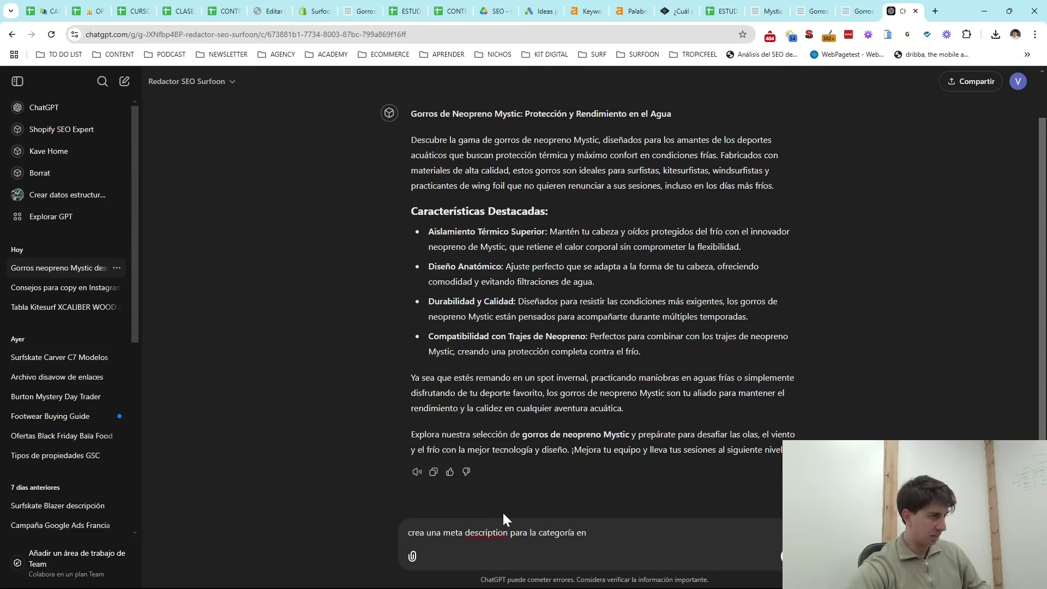
{"action": "key", "text": "Return"}
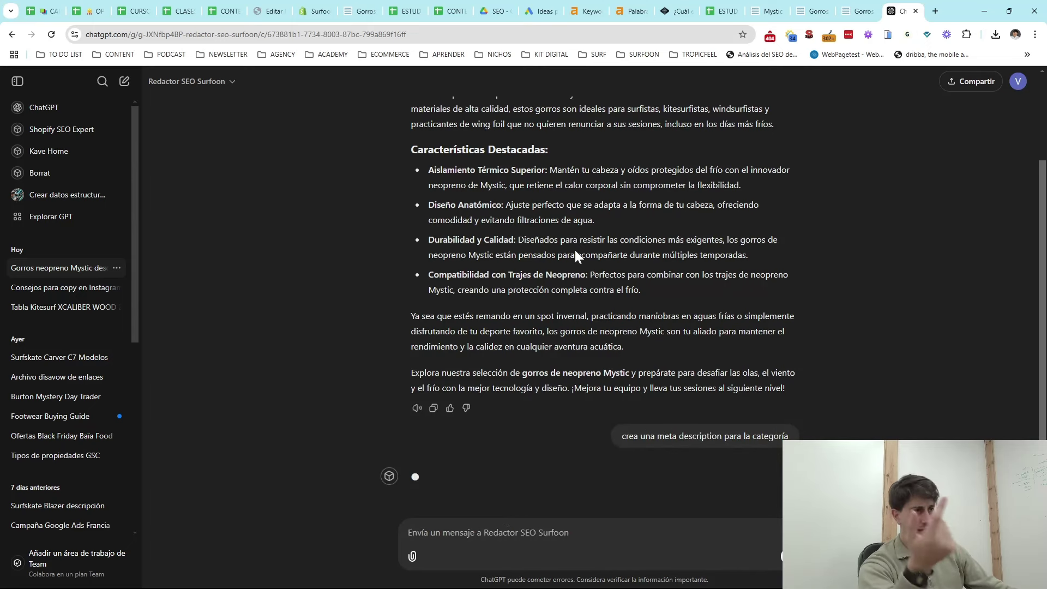
- Examine the heading structure of the live Gorros Neopreno Mystic collection page with the SEO extension, including the H2 entry
{"action": "left_click", "coordinate": [325, 10]}
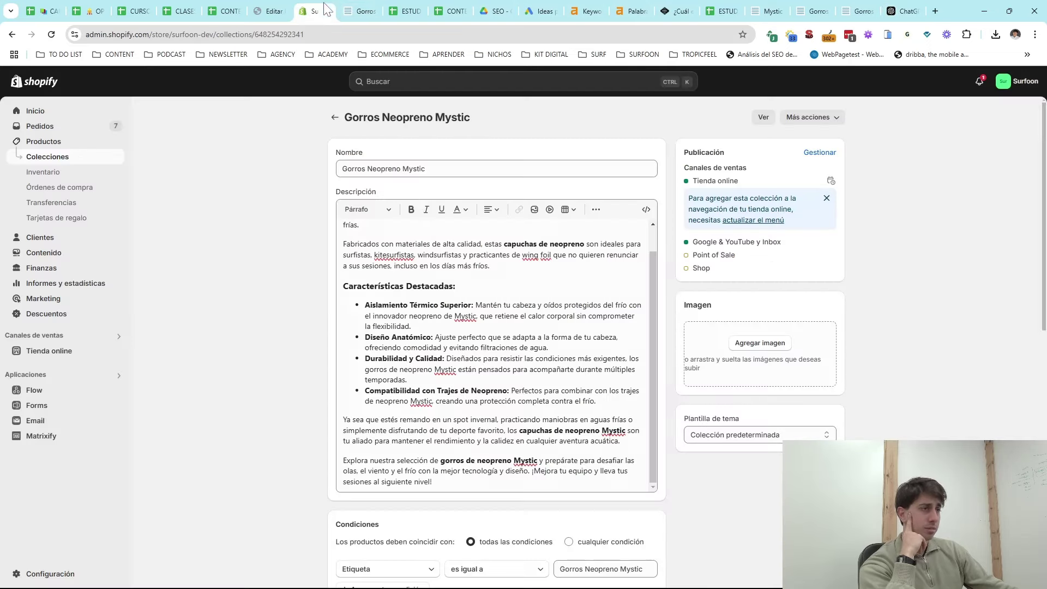
{"action": "left_click", "coordinate": [369, 15]}
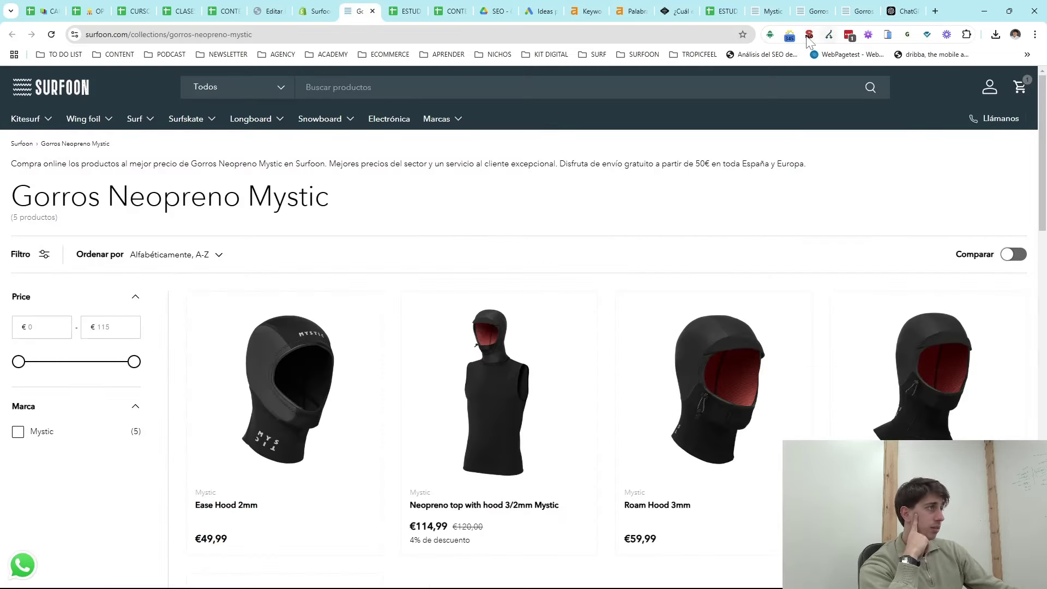
{"action": "left_click", "coordinate": [808, 37]}
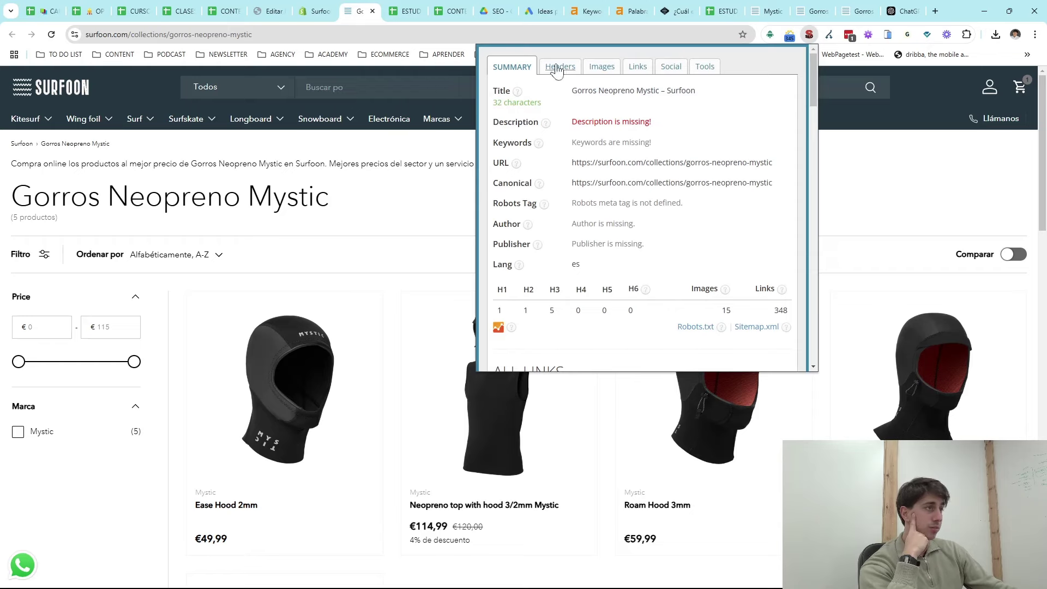
{"action": "left_click", "coordinate": [557, 67]}
{"action": "left_click_drag", "start_coordinate": [529, 172], "coordinate": [654, 224]}
{"action": "left_click", "coordinate": [592, 238]}
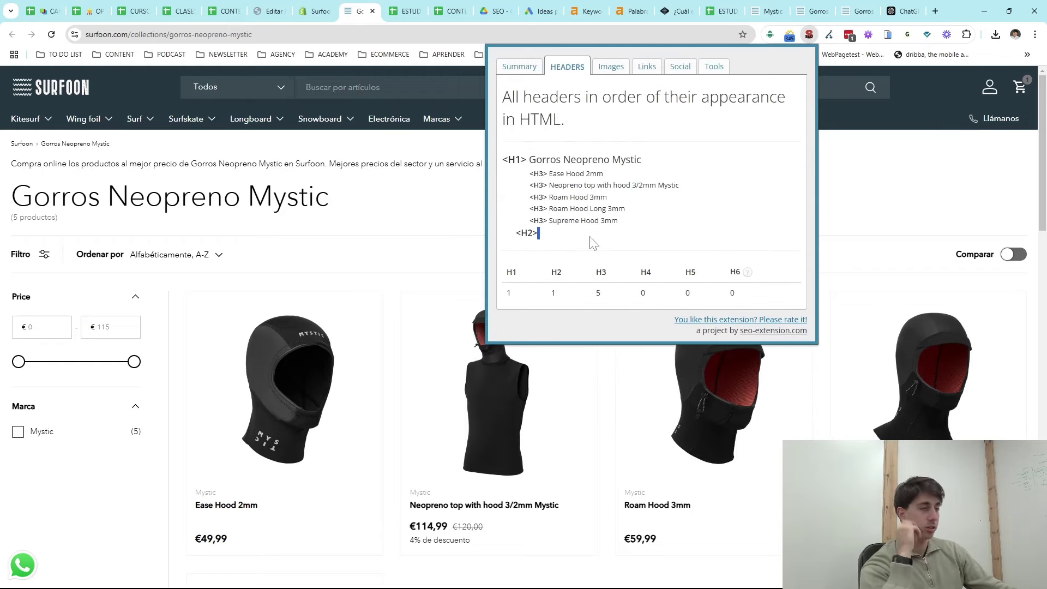
{"action": "double_click", "coordinate": [548, 235]}
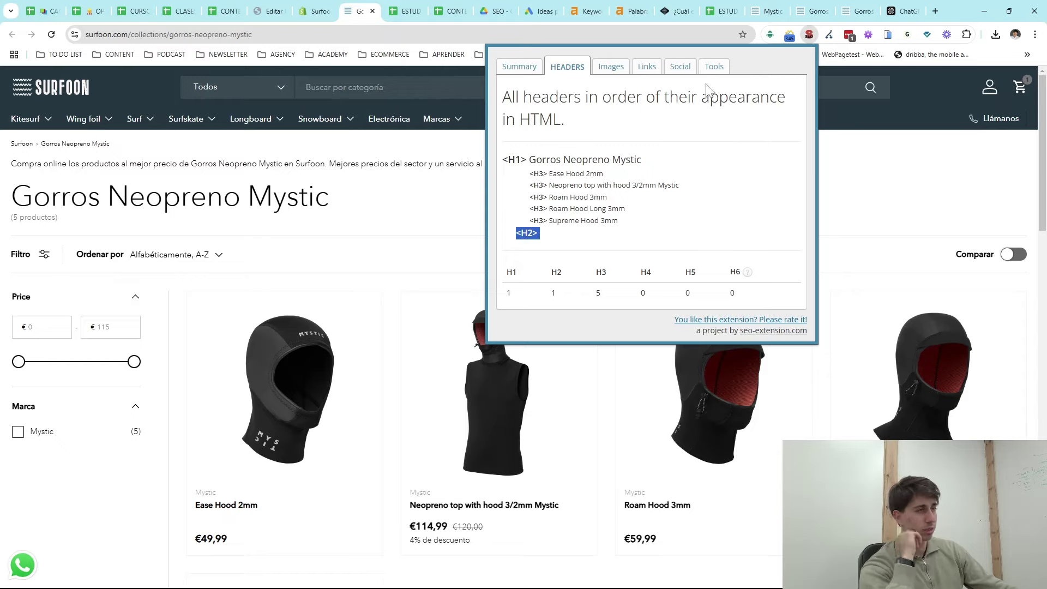
{"action": "scroll", "coordinate": [322, 273], "scroll_direction": "down", "scroll_amount": 10}
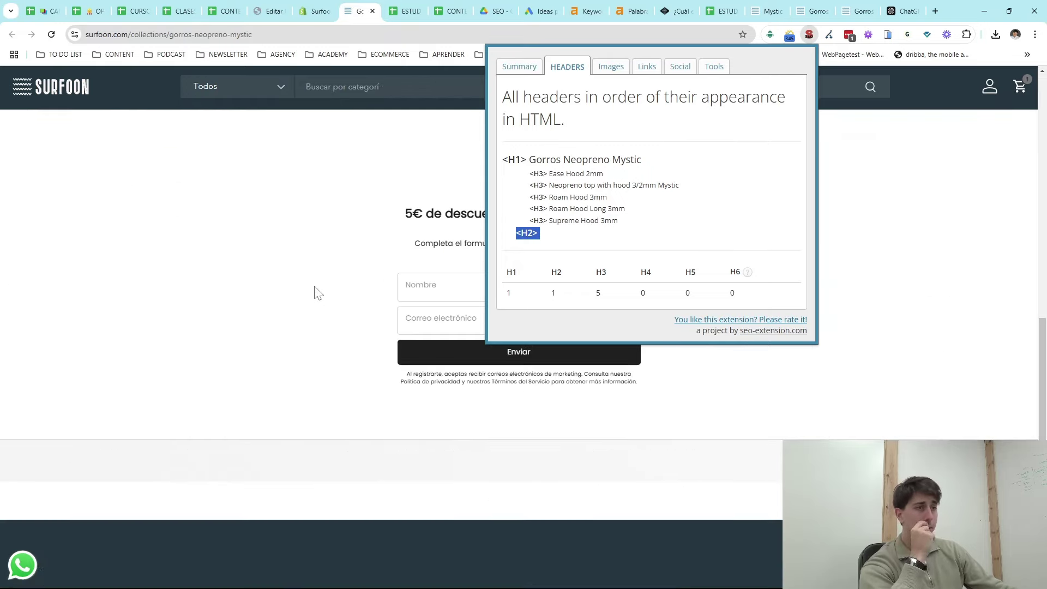
{"action": "scroll", "coordinate": [298, 263], "scroll_direction": "up", "scroll_amount": 6}
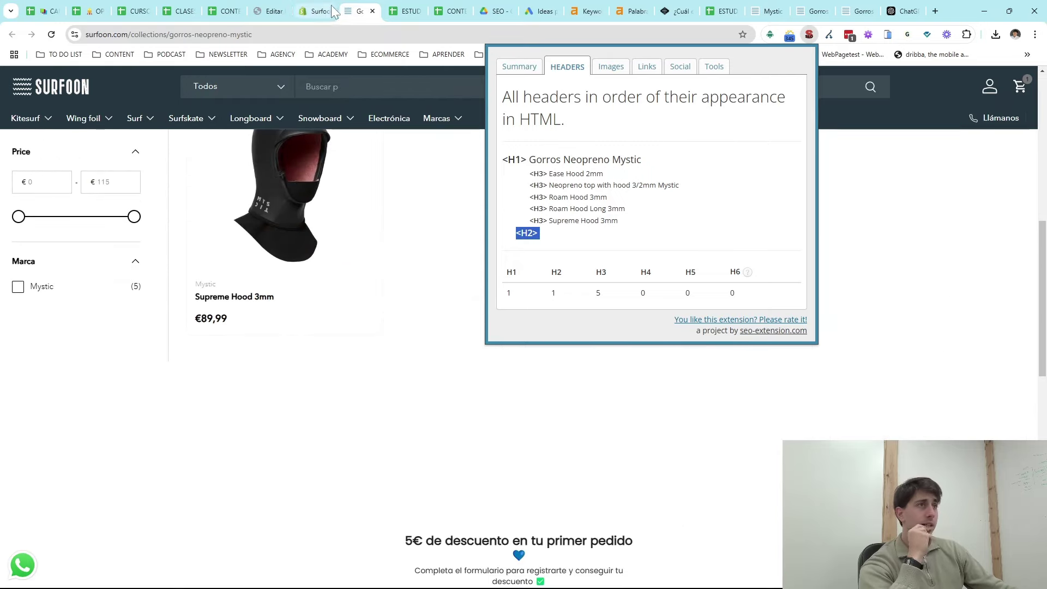
- Reload the live collection page and check the level of the "Características Destacadas:" heading in the SEO extension
{"action": "left_click", "coordinate": [50, 35]}
{"action": "scroll", "coordinate": [152, 362], "scroll_direction": "down", "scroll_amount": 1}
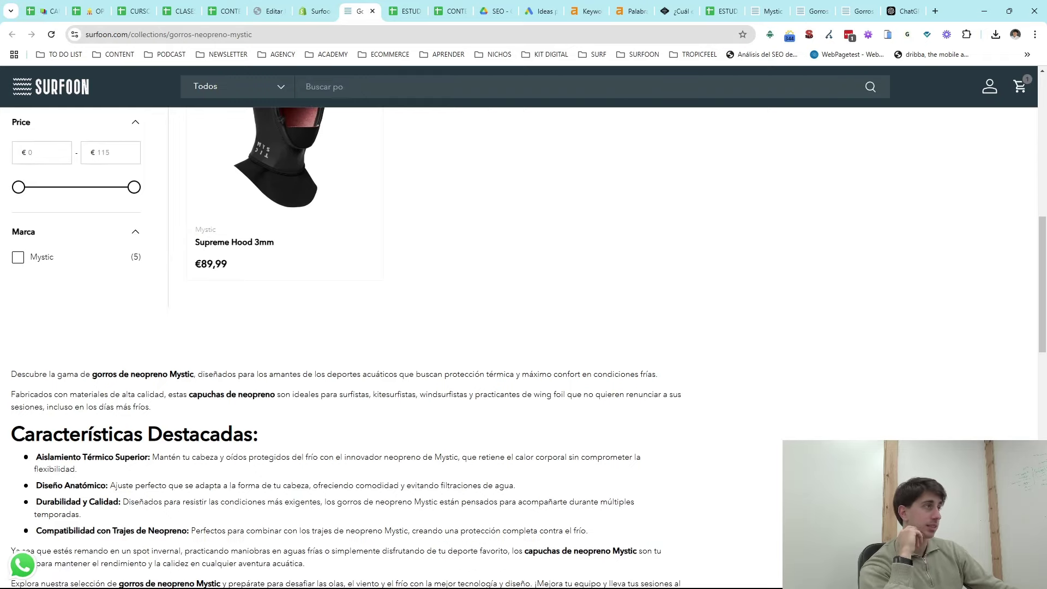
{"action": "left_click", "coordinate": [808, 34]}
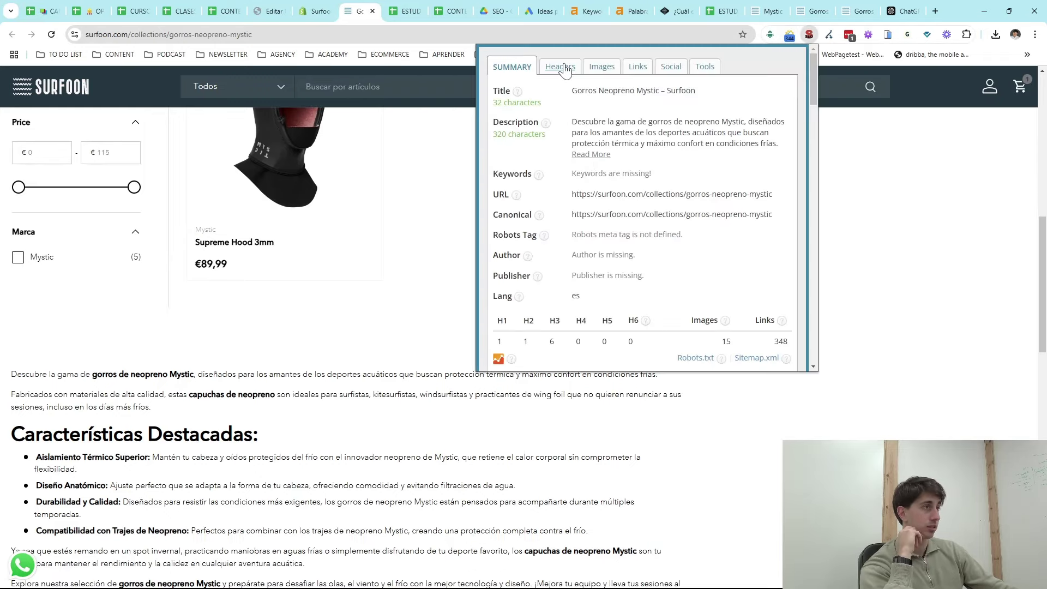
{"action": "left_click", "coordinate": [562, 66]}
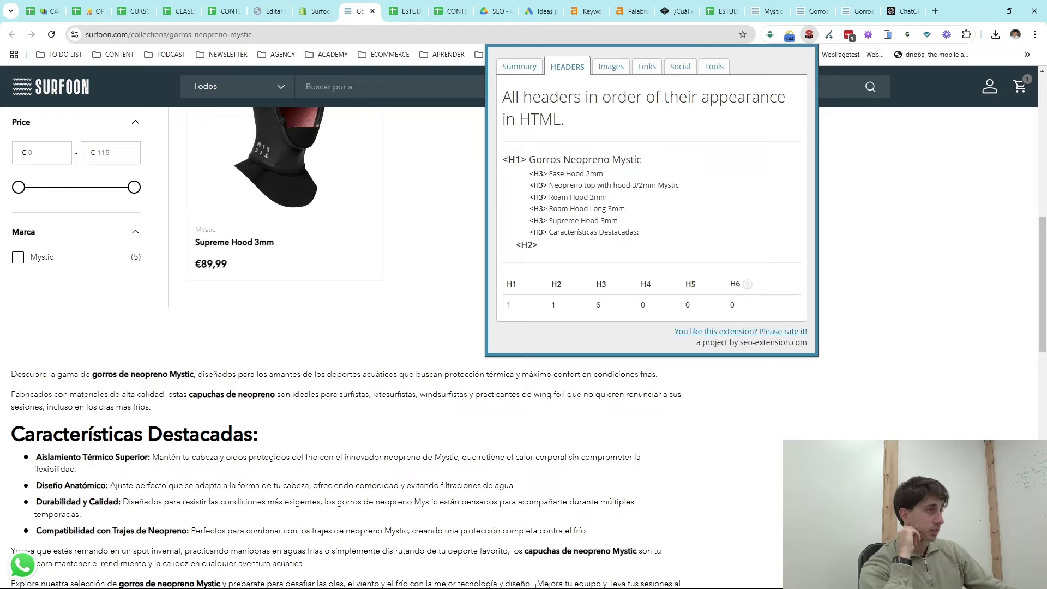
{"action": "left_click_drag", "start_coordinate": [768, 231], "coordinate": [547, 232]}
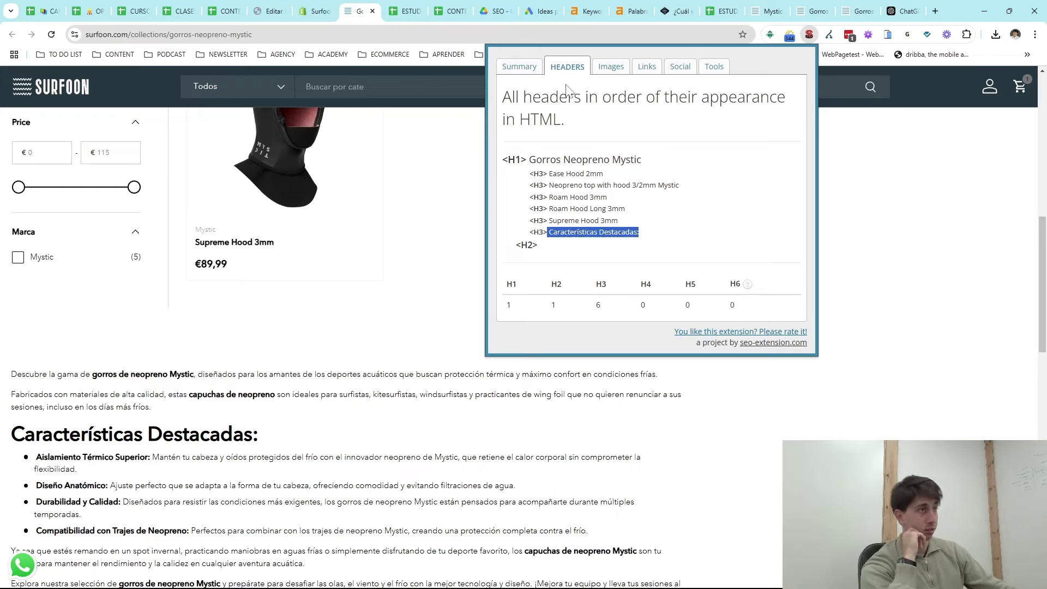
{"action": "left_click", "coordinate": [268, 11]}
{"action": "left_click", "coordinate": [357, 10]}
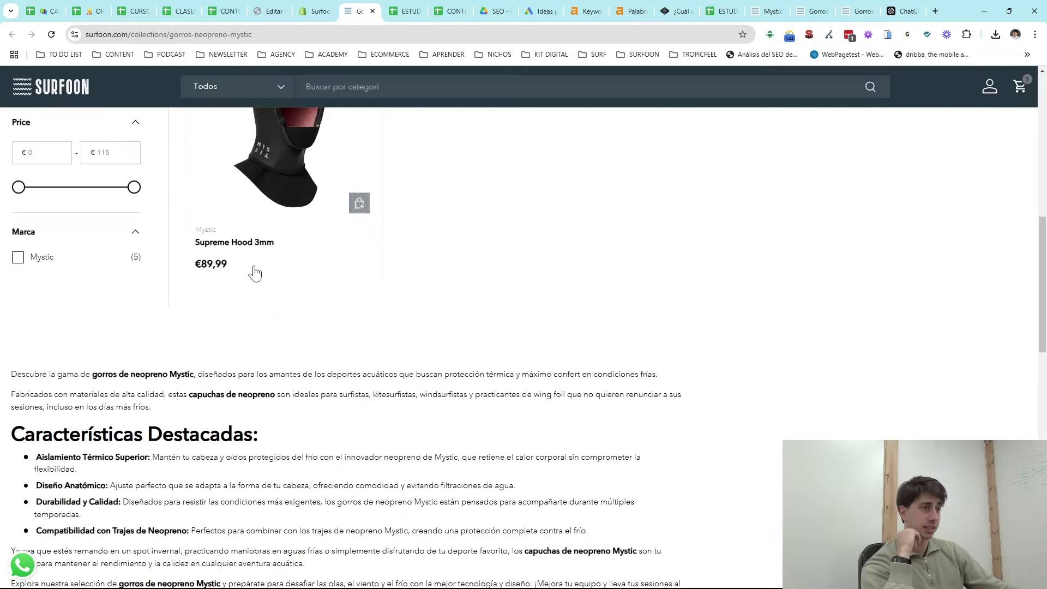
- In the Shopify collection description, change the heading to "Características Destacadas de las capuchas de neopreno de mystic"
{"action": "left_click", "coordinate": [311, 11]}
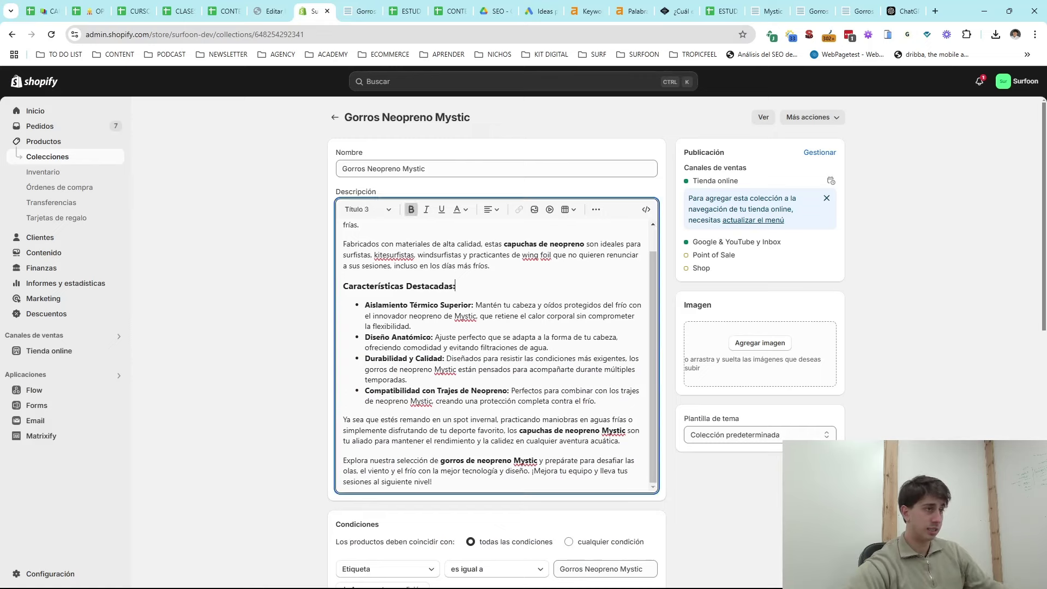
{"action": "key", "text": "BackSpace"}
{"action": "type", "text": "de las capuchas de neopreno de m"}
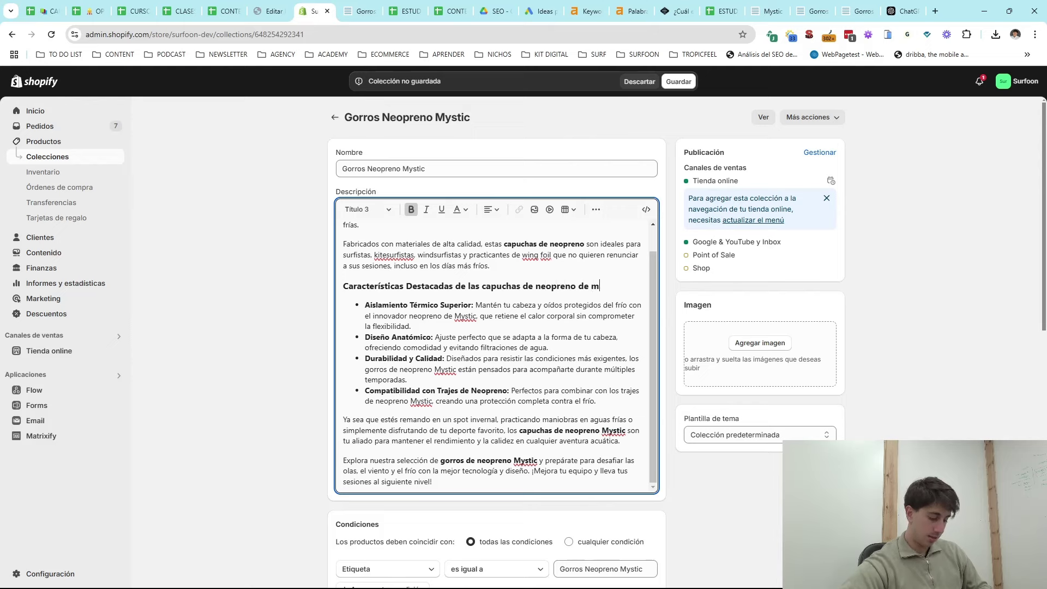
{"action": "type", "text": "c"}
- Format the "Características Destacadas" heading as Título 2 and save the collection
{"action": "left_click_drag", "start_coordinate": [619, 286], "coordinate": [343, 286]}
{"action": "left_click", "coordinate": [368, 209]}
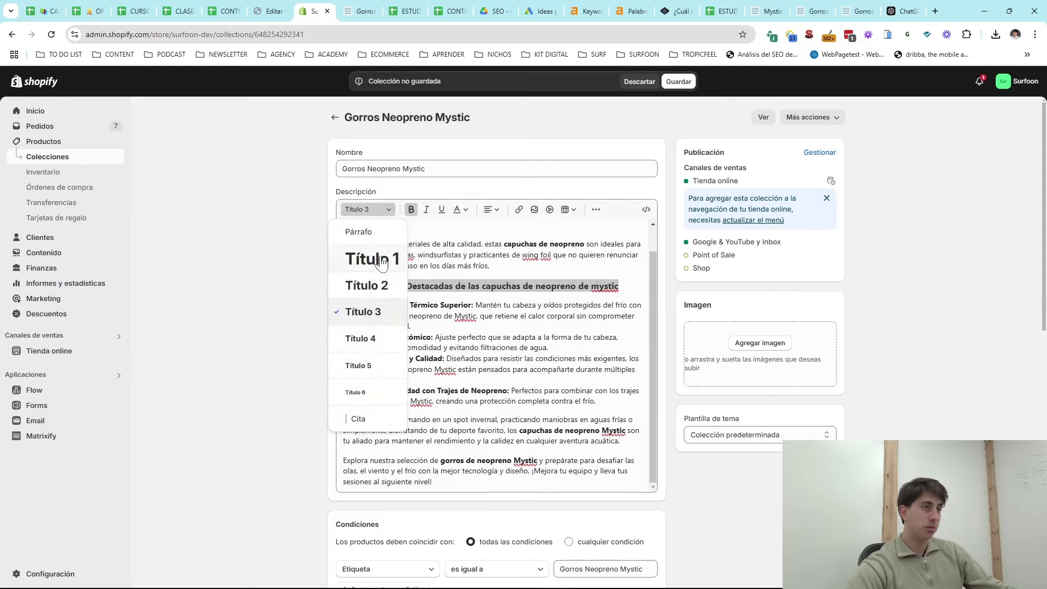
{"action": "left_click", "coordinate": [376, 284]}
{"action": "left_click", "coordinate": [414, 265]}
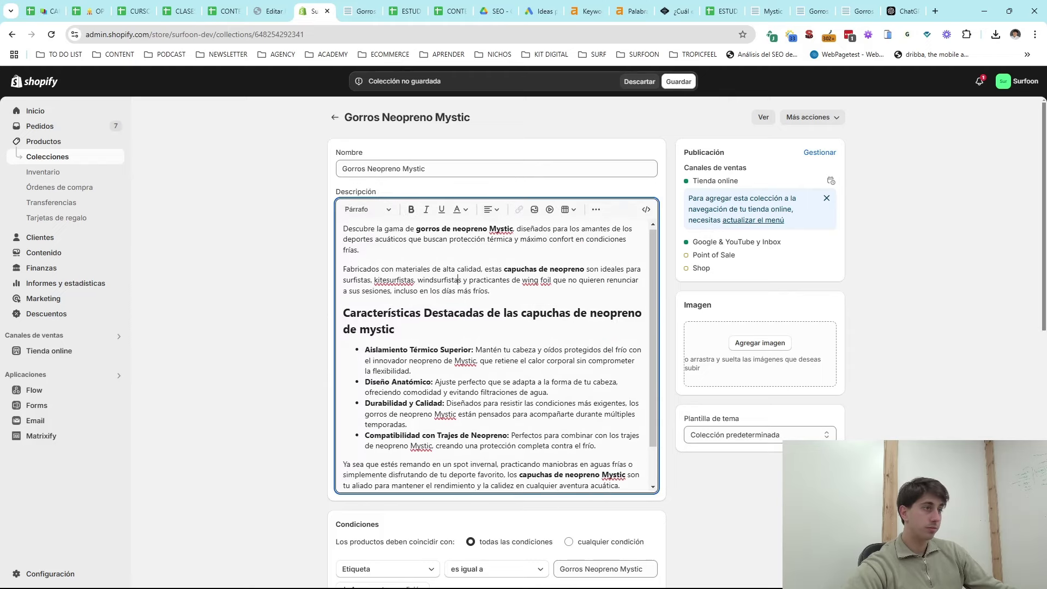
{"action": "scroll", "coordinate": [496, 354], "scroll_direction": "up", "scroll_amount": 1}
{"action": "left_click", "coordinate": [678, 81]}
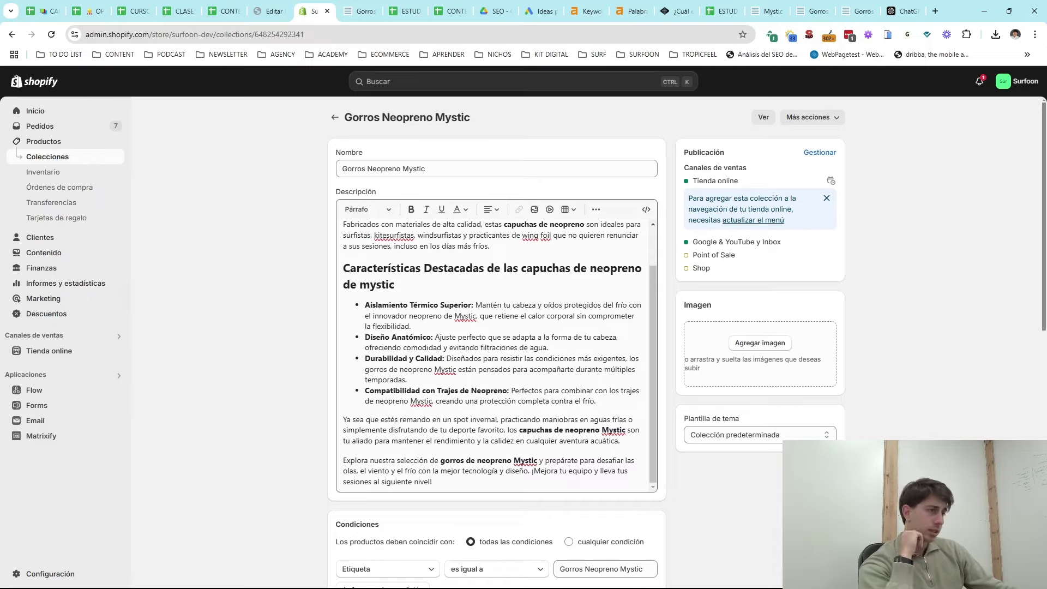
- Reload the live collection page and review the revised heading and description text below the products
{"action": "left_click", "coordinate": [348, 10]}
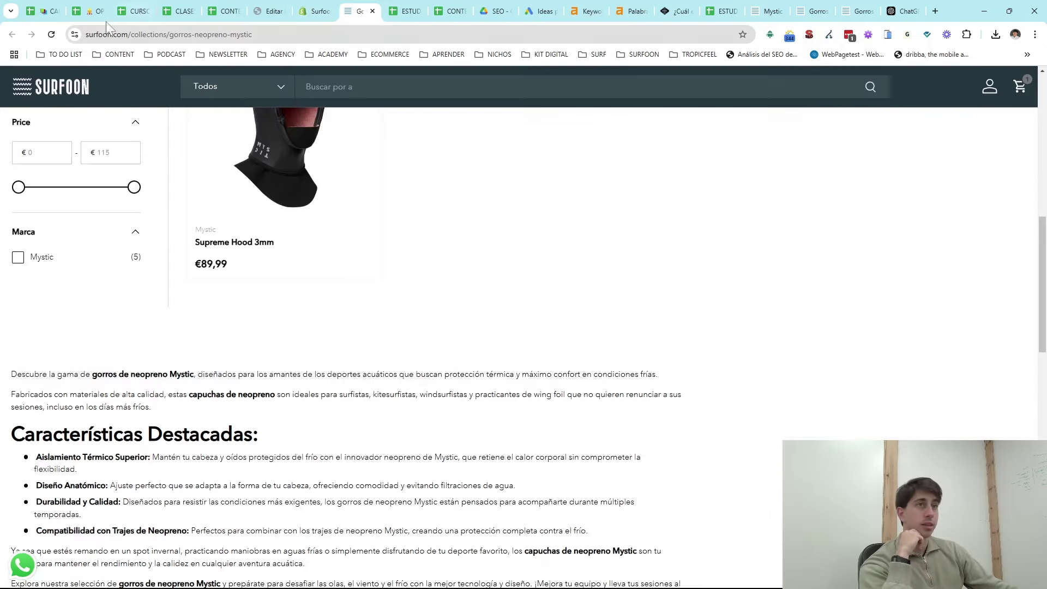
{"action": "left_click", "coordinate": [50, 34]}
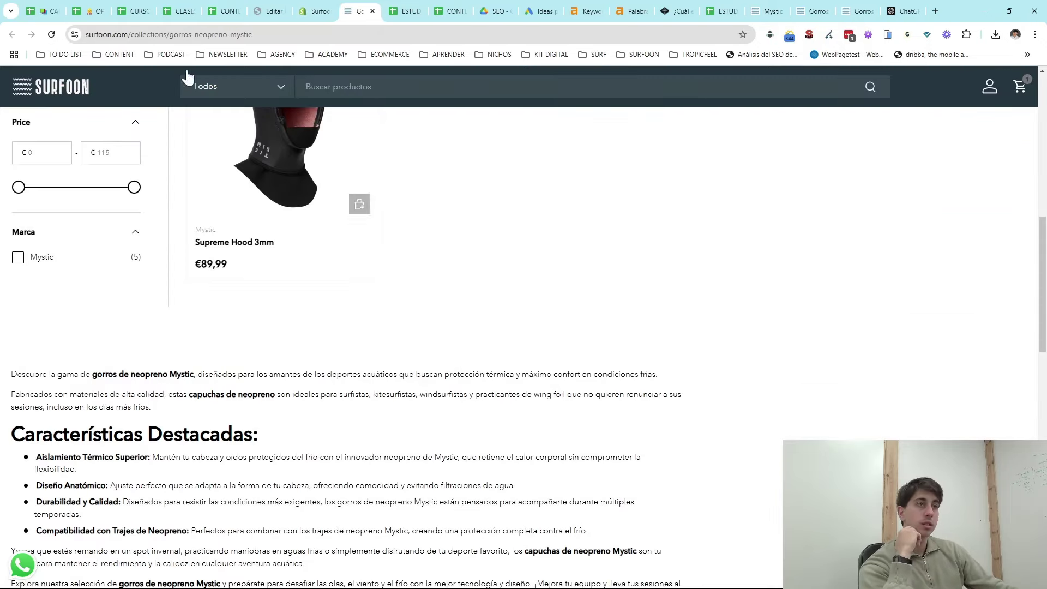
{"action": "left_click", "coordinate": [314, 10]}
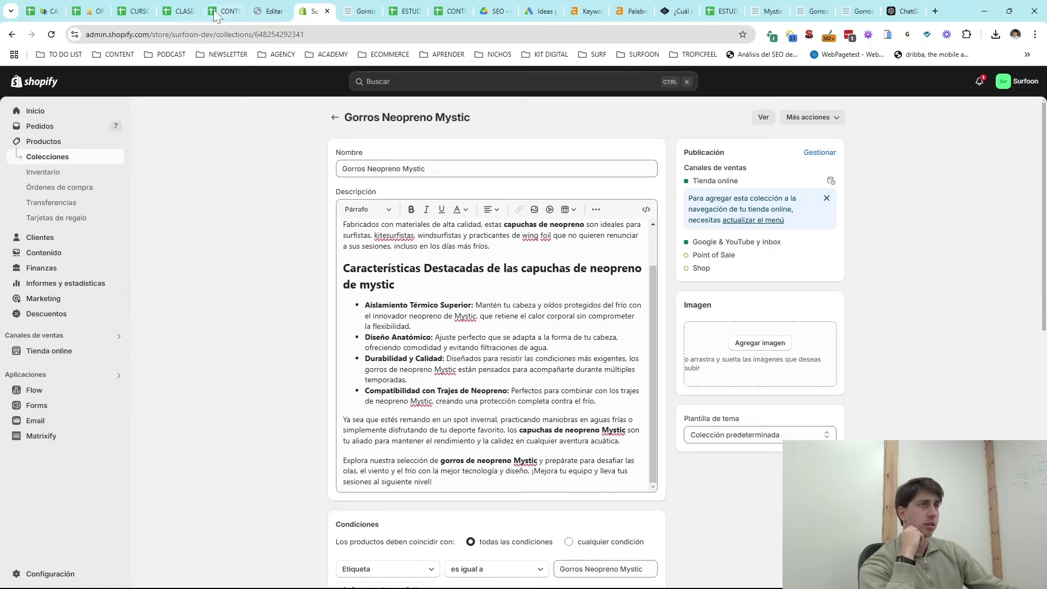
{"action": "left_click", "coordinate": [367, 11]}
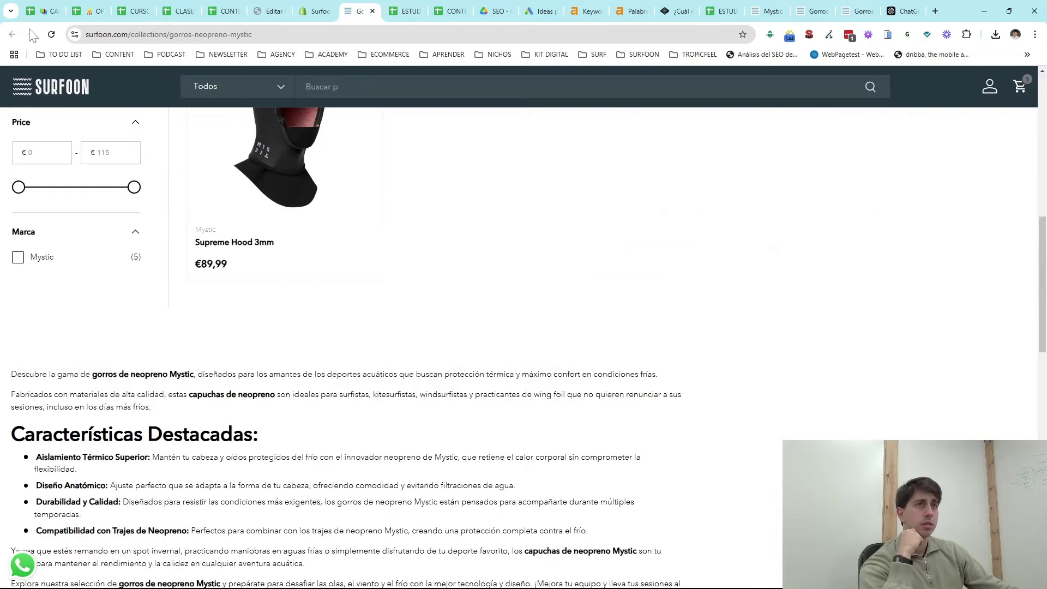
{"action": "left_click", "coordinate": [51, 34]}
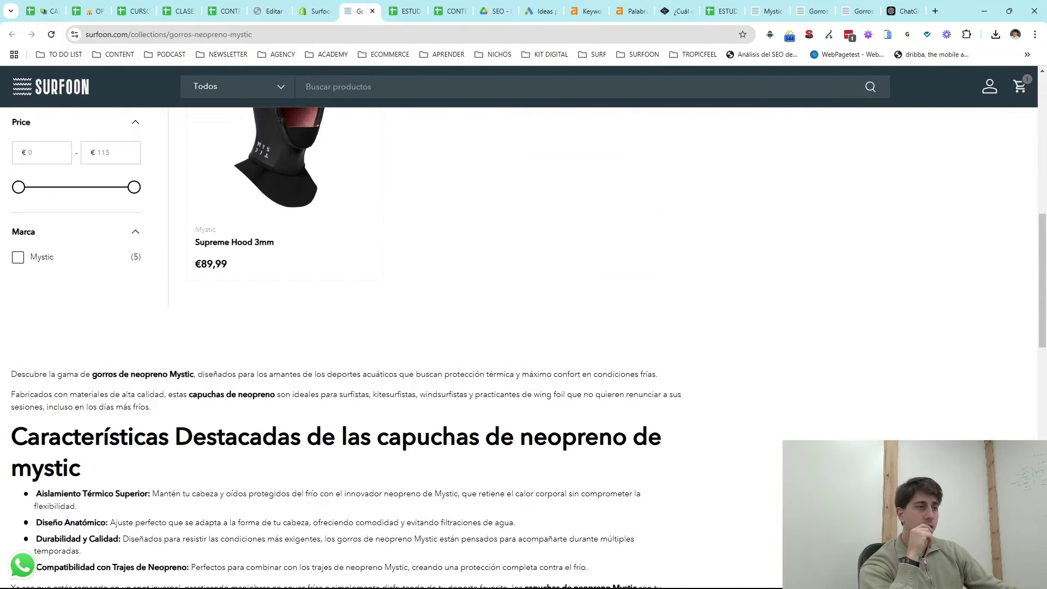
{"action": "scroll", "coordinate": [259, 483], "scroll_direction": "down", "scroll_amount": 4}
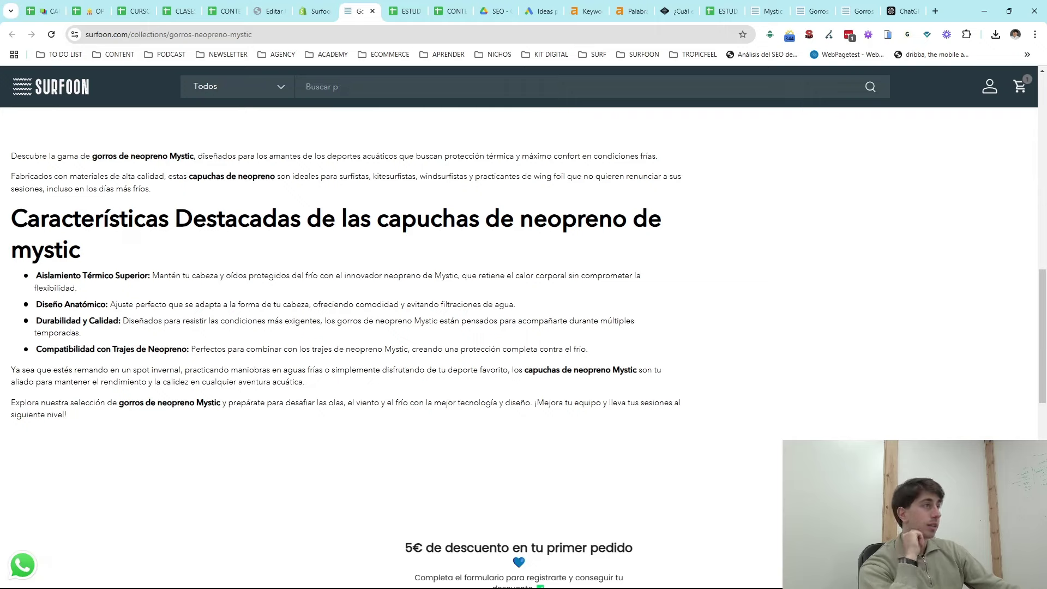
- Review the live page's SEO title and meta description in the SEO extension
{"action": "left_click", "coordinate": [810, 36]}
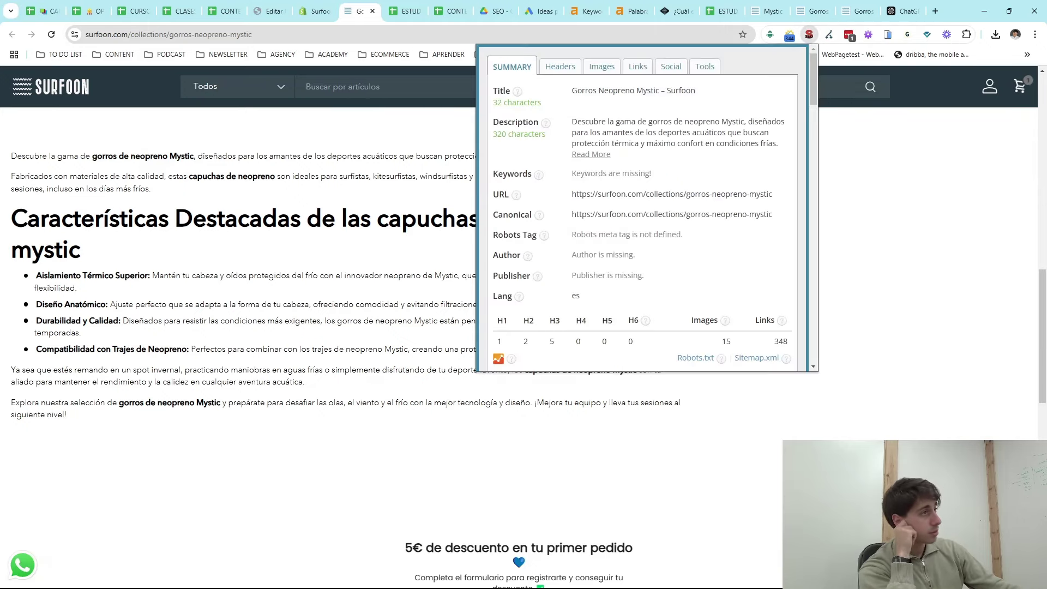
{"action": "left_click_drag", "start_coordinate": [576, 90], "coordinate": [655, 91]}
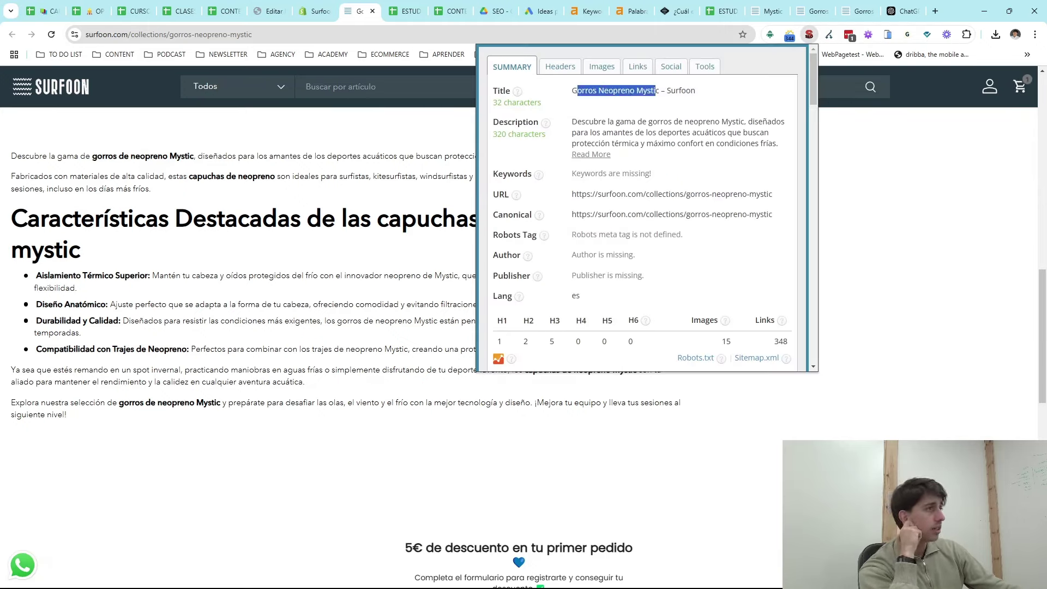
{"action": "left_click_drag", "start_coordinate": [577, 122], "coordinate": [690, 144]}
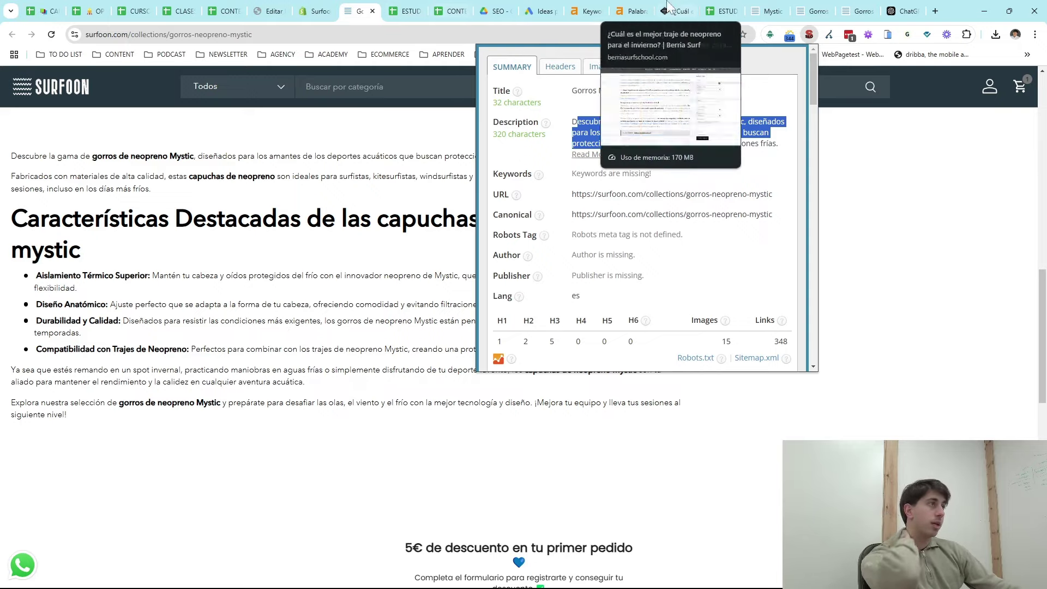
- Switch to ChatGPT and copy the generated meta description for the category
{"action": "left_click", "coordinate": [905, 11]}
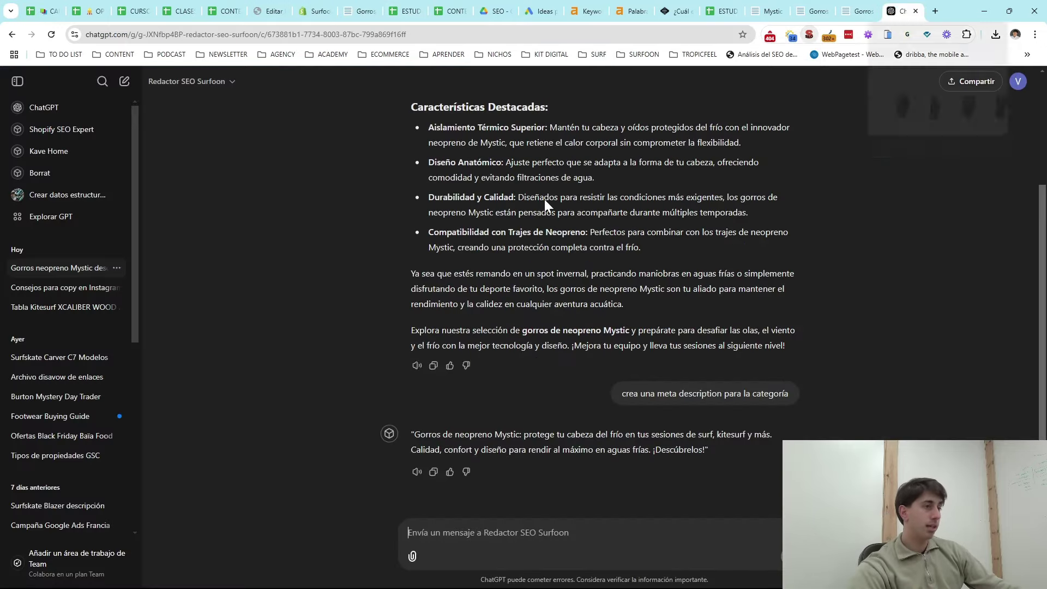
{"action": "triple_click", "coordinate": [483, 439]}
{"action": "key", "text": "ctrl+c"}
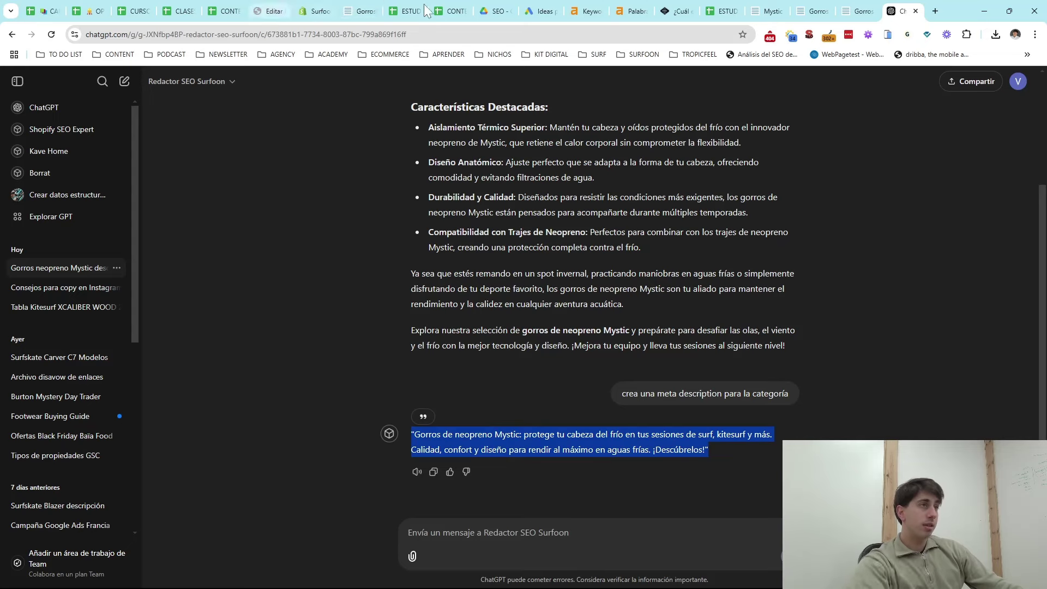
- Back in the Shopify collection, replace the search engine listing's meta description with the copied ChatGPT text
{"action": "left_click", "coordinate": [316, 11]}
{"action": "scroll", "coordinate": [725, 400], "scroll_direction": "down", "scroll_amount": 8}
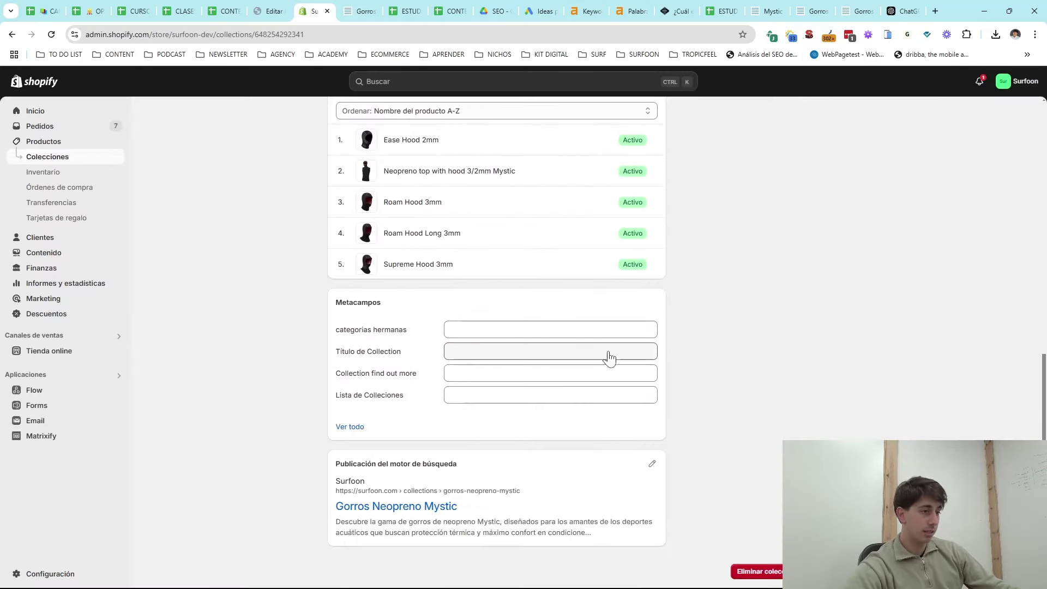
{"action": "left_click", "coordinate": [651, 464]}
{"action": "scroll", "coordinate": [526, 507], "scroll_direction": "down", "scroll_amount": 3}
{"action": "left_click", "coordinate": [360, 462]}
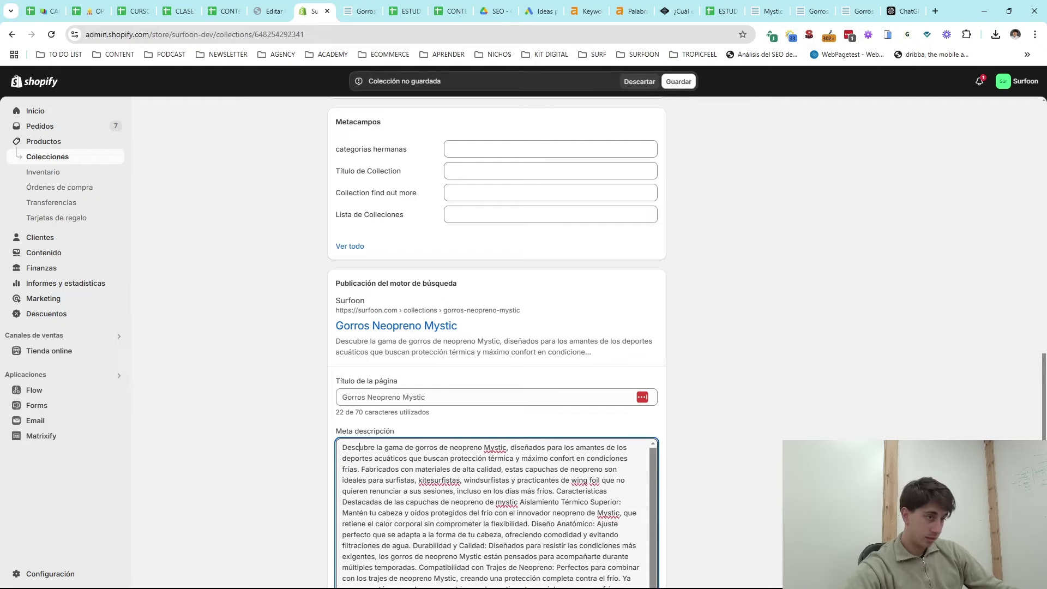
{"action": "left_click_drag", "start_coordinate": [343, 447], "coordinate": [684, 583]}
{"action": "key", "text": "BackSpace"}
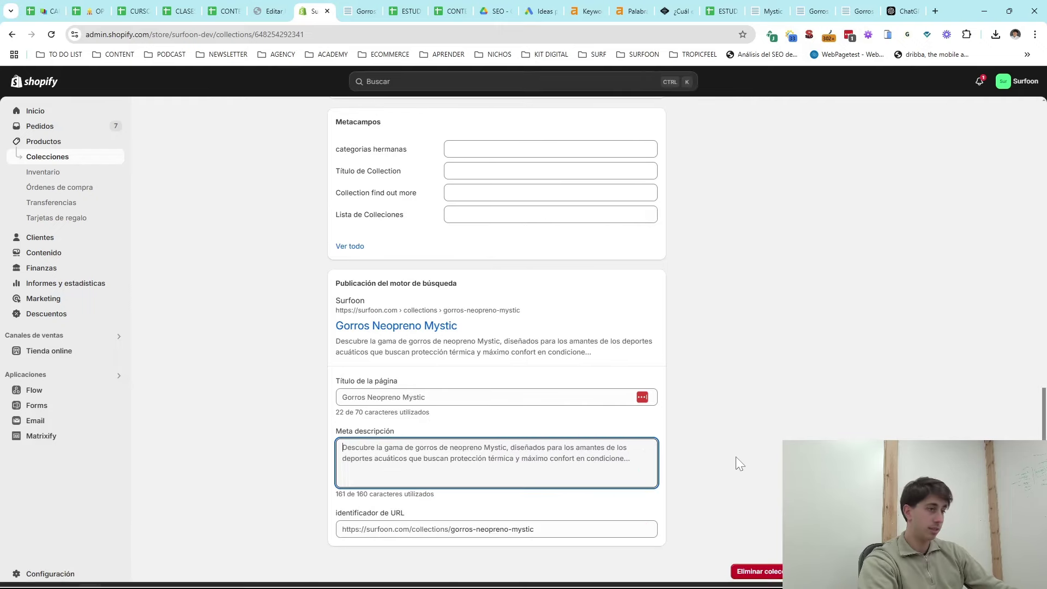
{"action": "key", "text": "ctrl+v"}
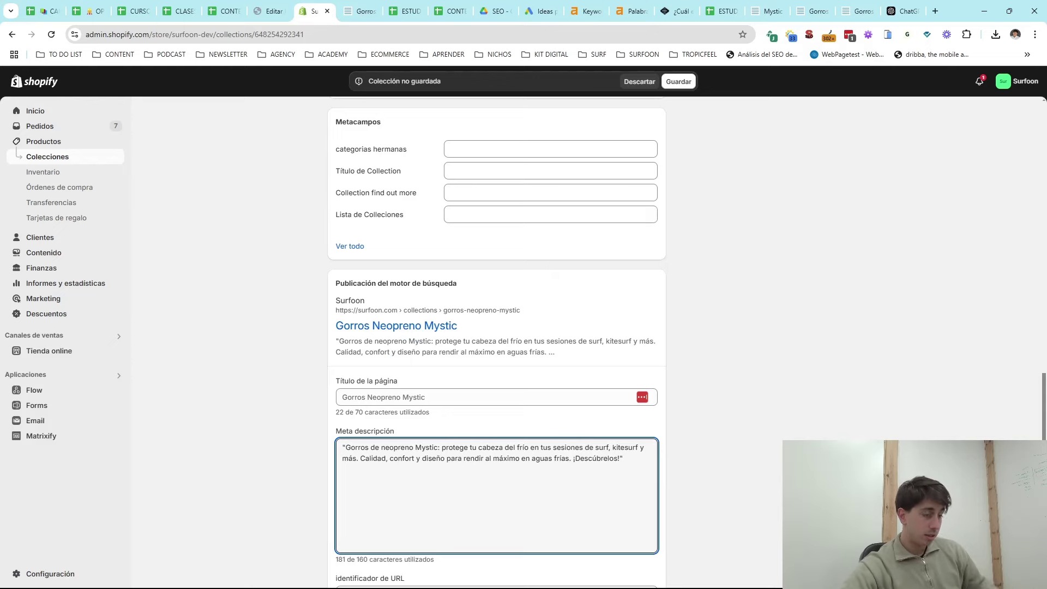
- Remove the extra line breaks and the opening quotation mark from the meta description, and begin it with "Compra"
{"action": "key", "text": "BackSpace"}
{"action": "key", "text": "BackSpace"}
{"action": "key", "text": "BackSpace"}
{"action": "key", "text": "BackSpace"}
{"action": "key", "text": "BackSpace"}
{"action": "key", "text": "BackSpace"}
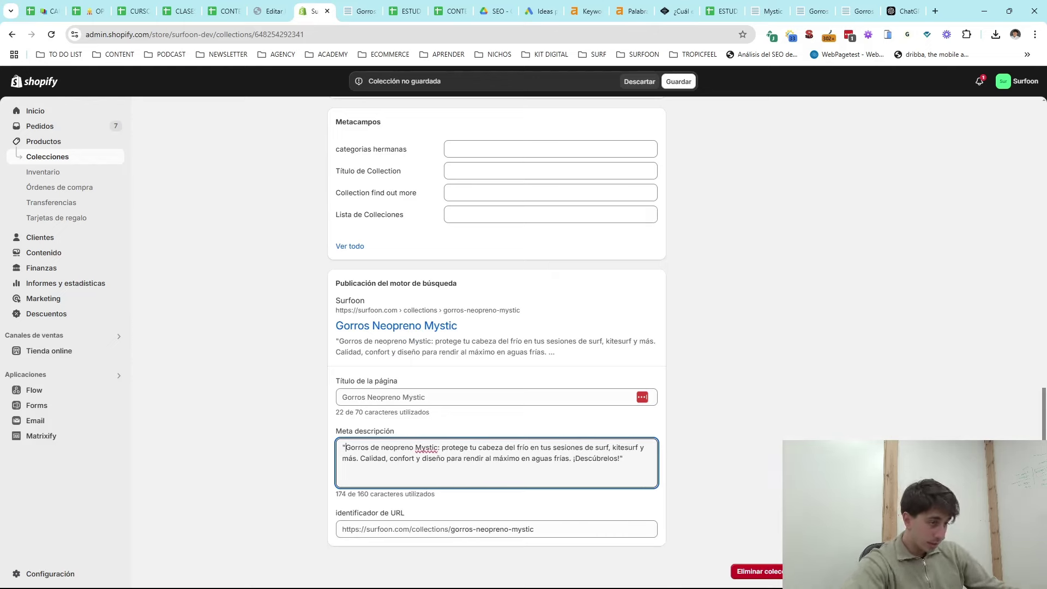
{"action": "key", "text": "BackSpace"}
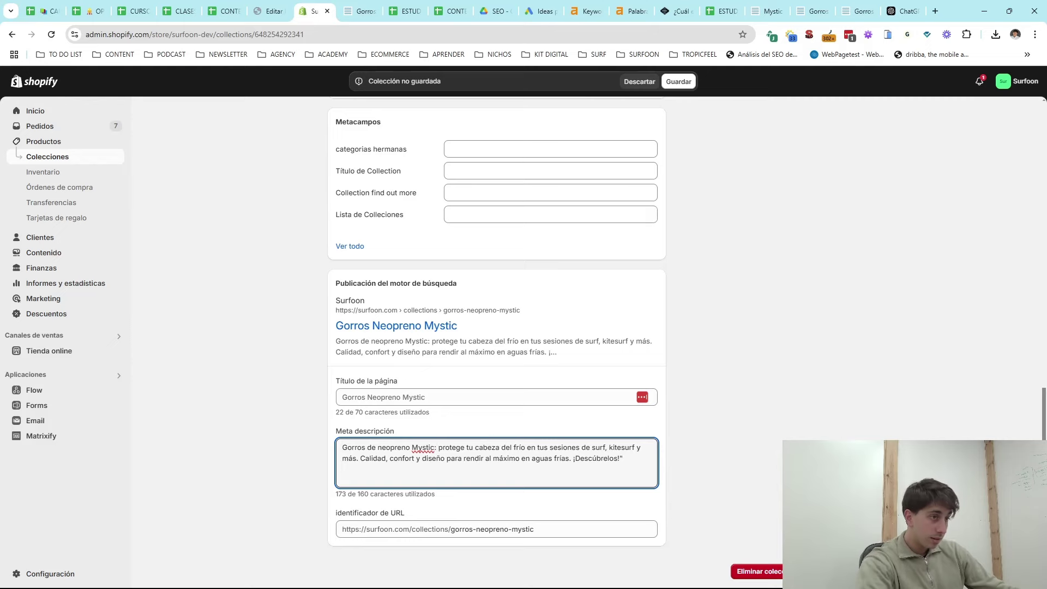
{"action": "type", "text": "Compra"}
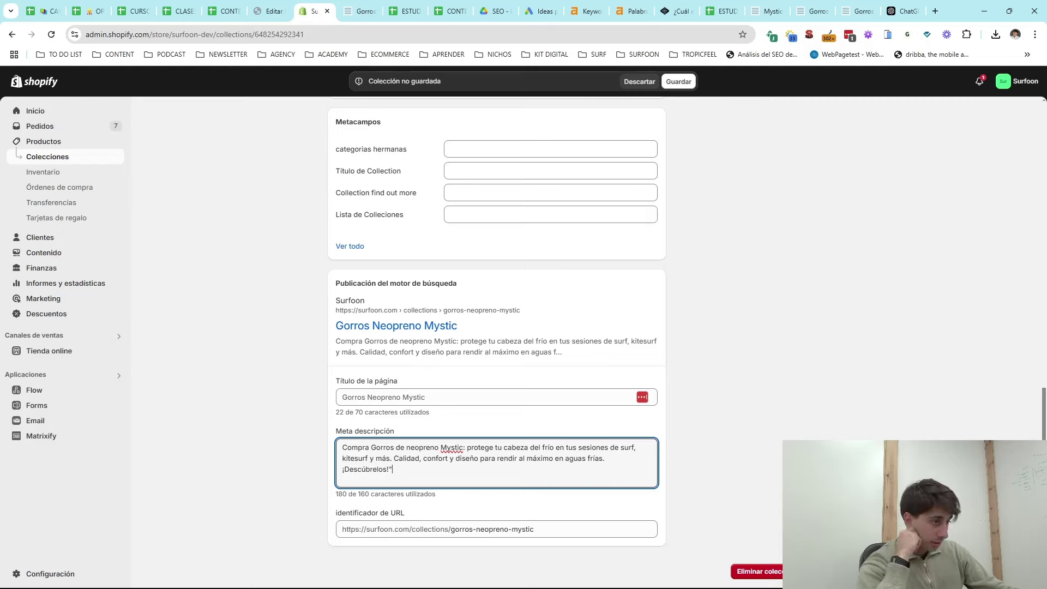
- Remove the closing "¡Descúbrelos!" and its quotation mark from the meta description, and make the word "gorros" lowercase
{"action": "left_click_drag", "start_coordinate": [393, 470], "coordinate": [334, 474]}
{"action": "key", "text": "BackSpace"}
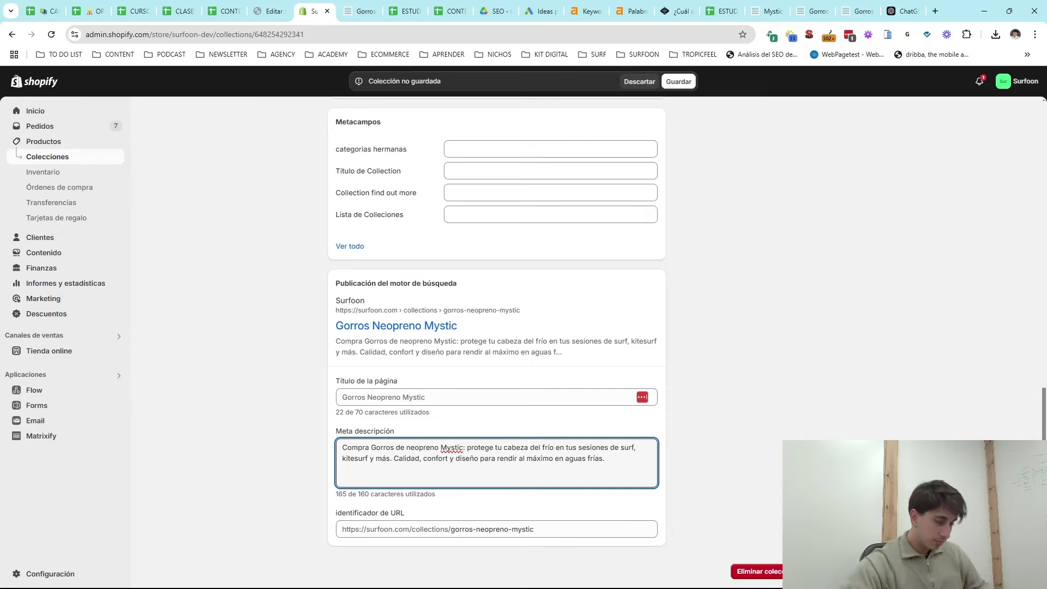
{"action": "key", "text": "BackSpace"}
{"action": "type", "text": "g"}
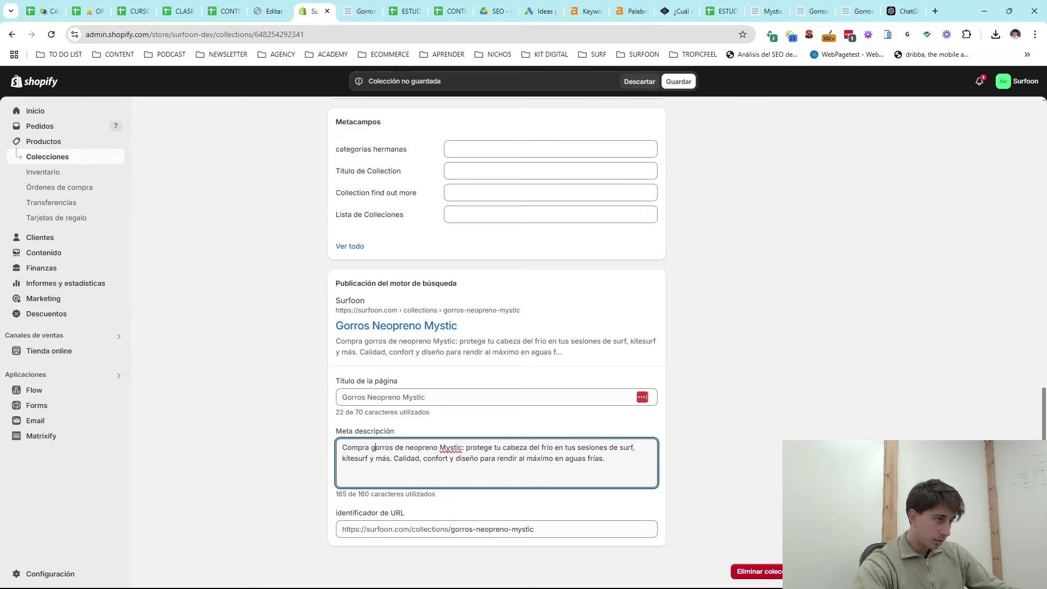
- Delete "y diseño" from the meta description and save the collection
{"action": "left_click_drag", "start_coordinate": [449, 458], "coordinate": [474, 458]}
{"action": "key", "text": "BackSpace"}
{"action": "key", "text": "BackSpace"}
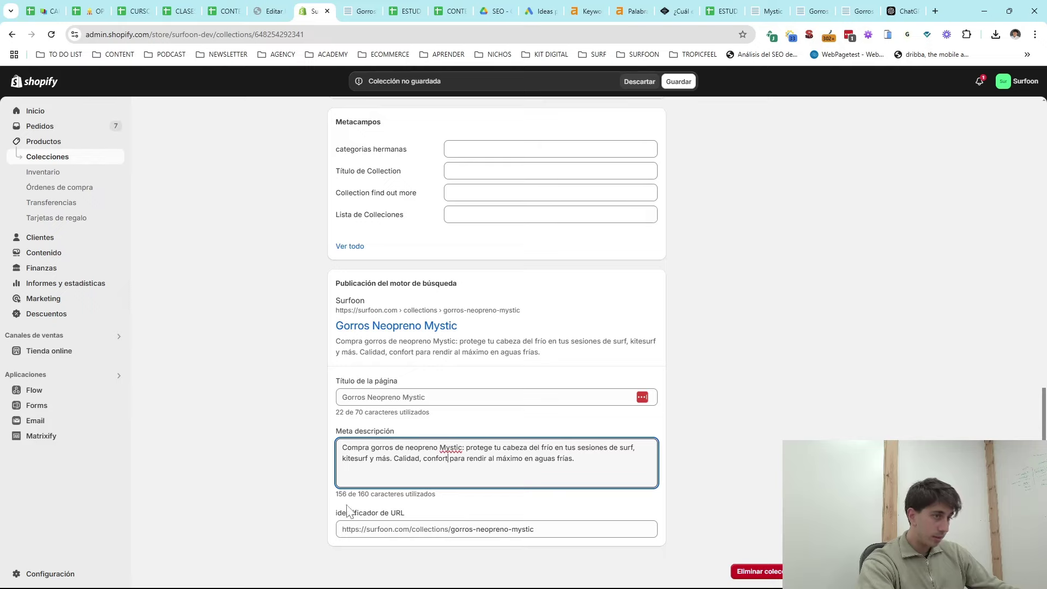
{"action": "key", "text": "ctrl+s"}
- Switch to the live Gorros Neopreno Mystic page, reload it, and check its meta description and heading structure in the SEO extension
{"action": "scroll", "coordinate": [700, 254], "scroll_direction": "up", "scroll_amount": 7}
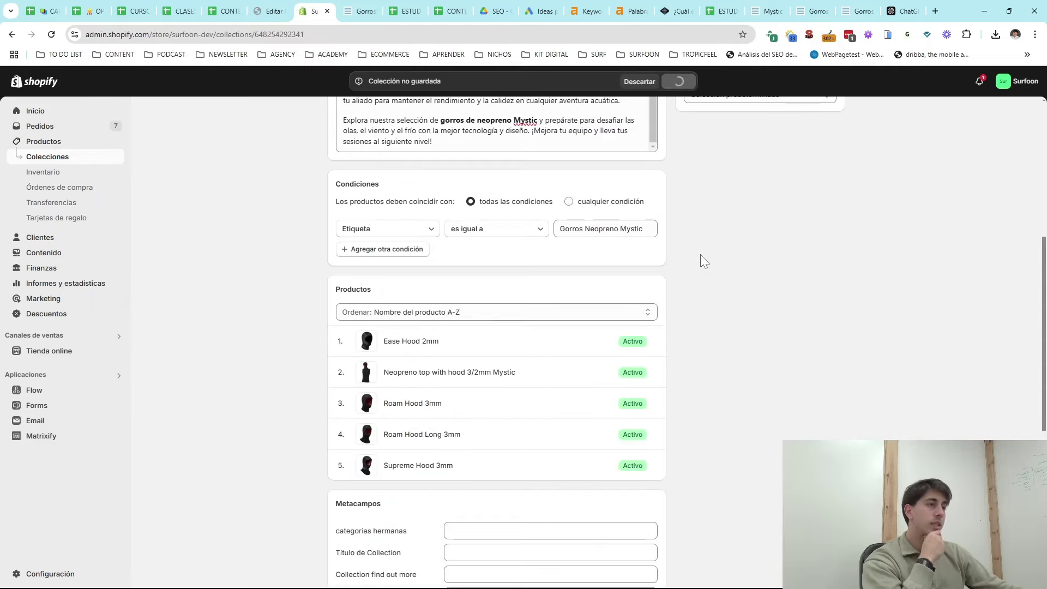
{"action": "scroll", "coordinate": [730, 378], "scroll_direction": "down", "scroll_amount": 5}
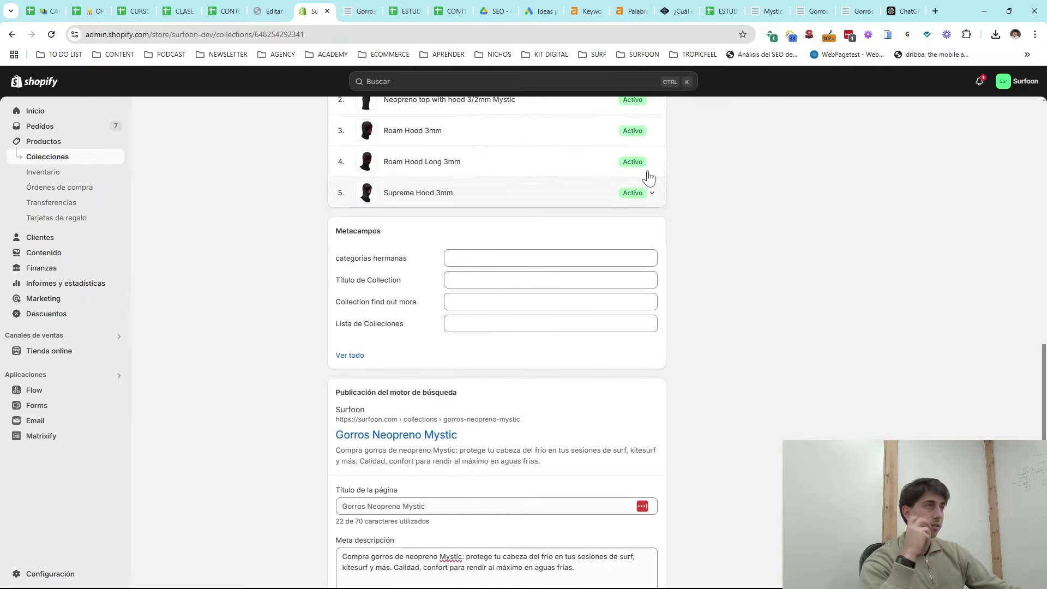
{"action": "scroll", "coordinate": [647, 175], "scroll_direction": "up", "scroll_amount": 6}
{"action": "left_click", "coordinate": [364, 11]}
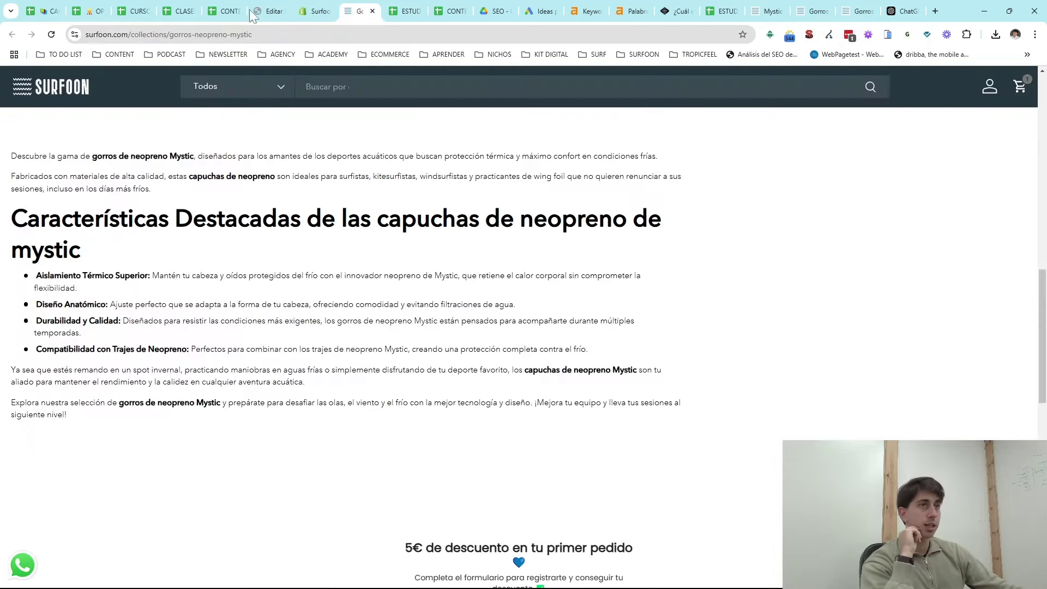
{"action": "left_click", "coordinate": [50, 35]}
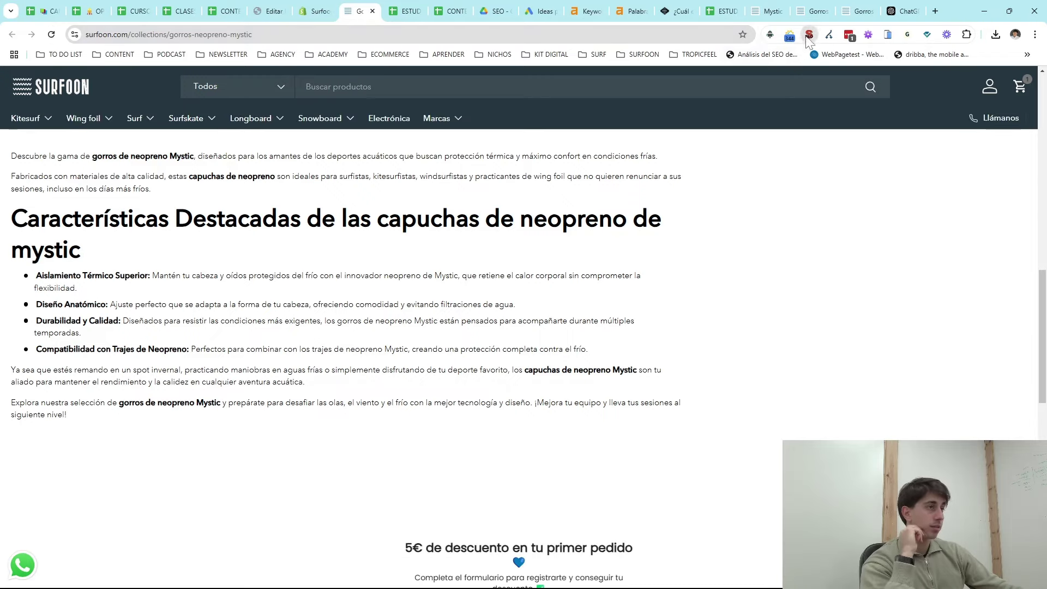
{"action": "left_click", "coordinate": [809, 34]}
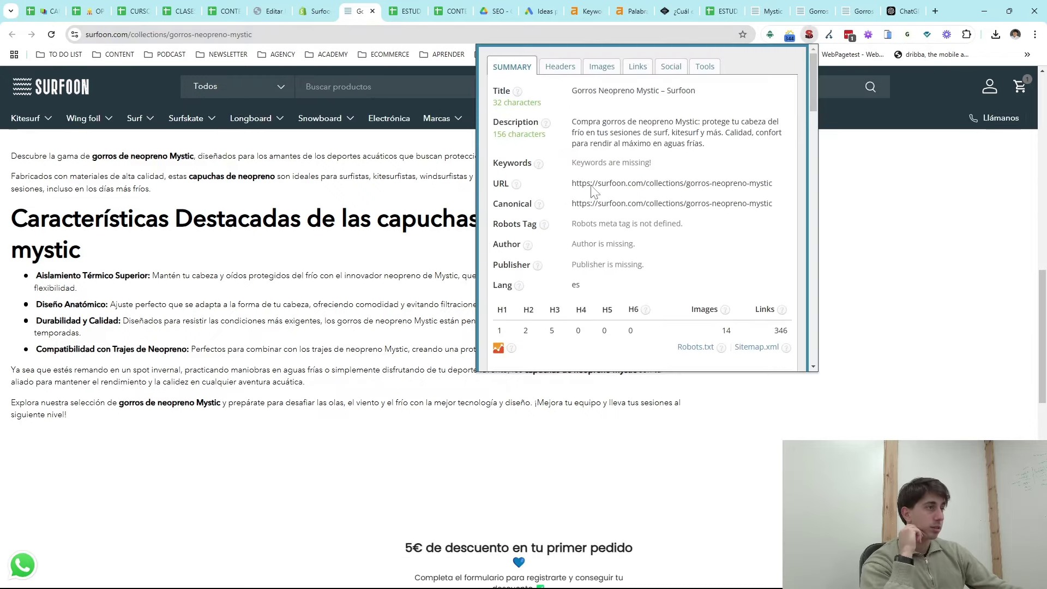
{"action": "left_click", "coordinate": [559, 66]}
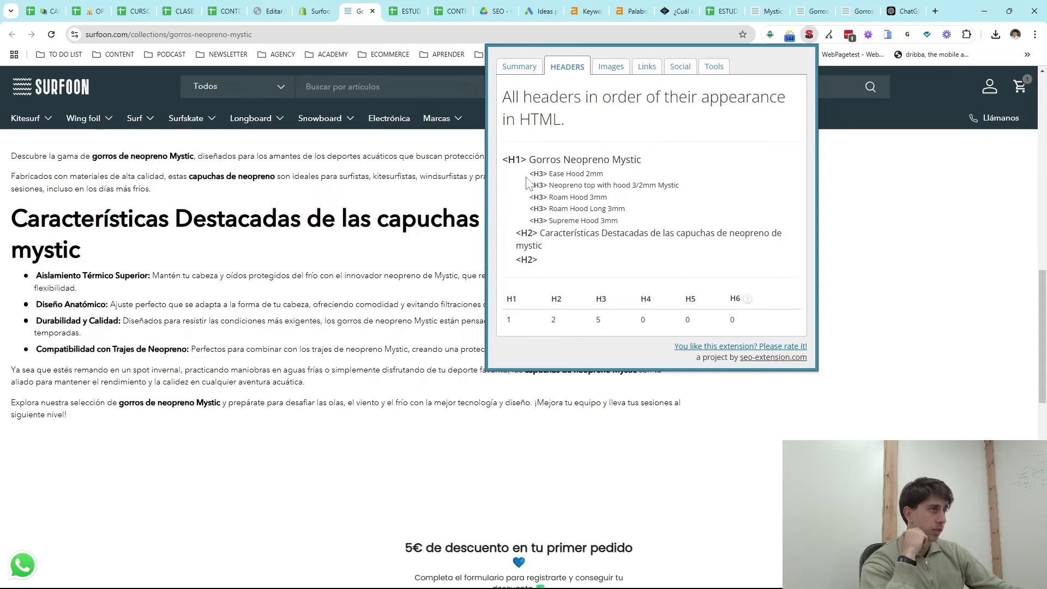
{"action": "left_click_drag", "start_coordinate": [527, 179], "coordinate": [616, 229]}
{"action": "double_click", "coordinate": [569, 233]}
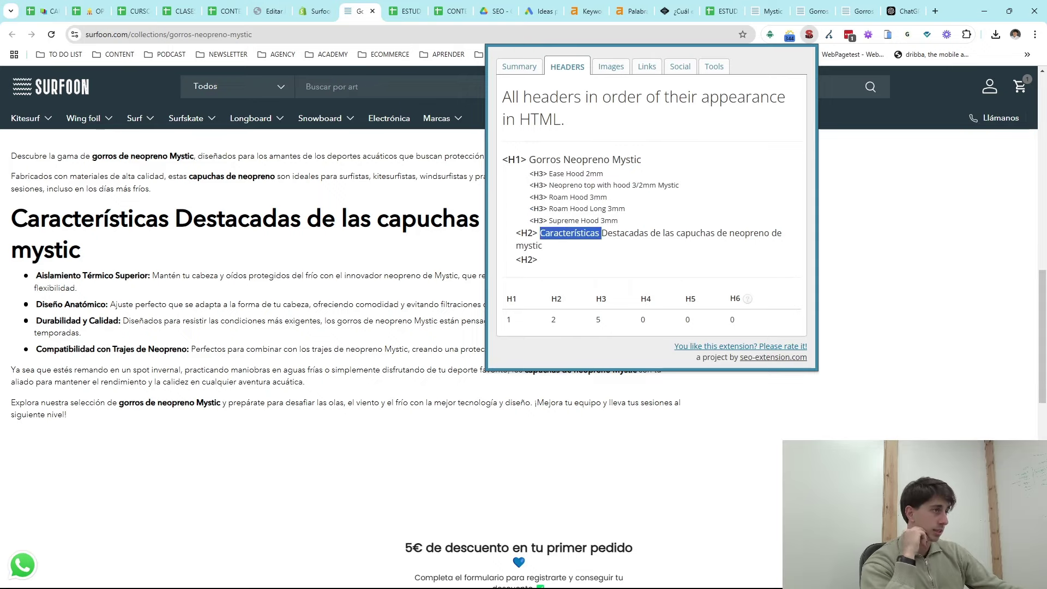
{"action": "triple_click", "coordinate": [569, 232]}
{"action": "left_click", "coordinate": [878, 273]}
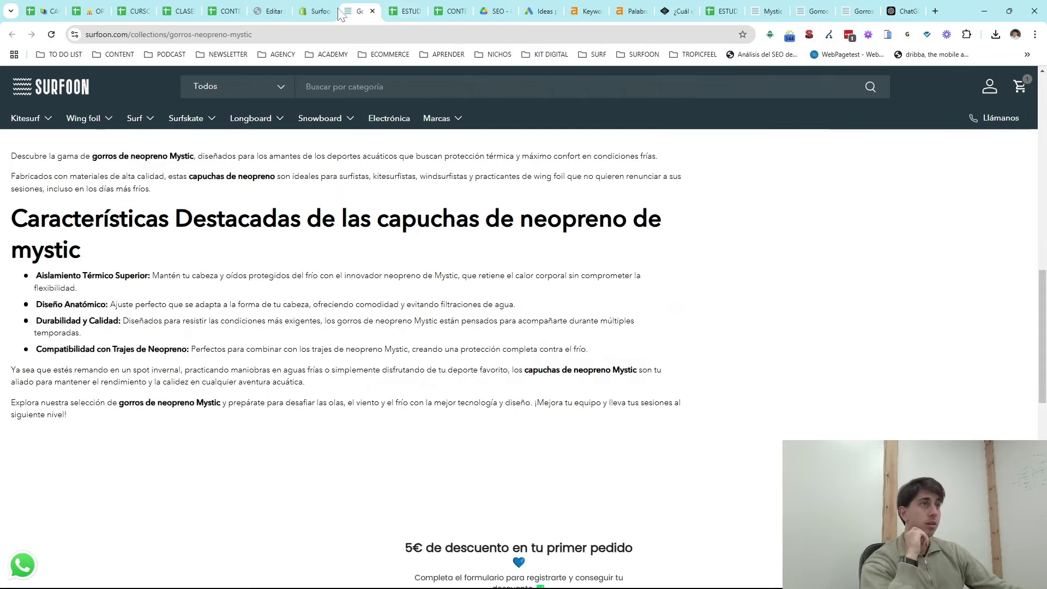
- Look over the Shopify collection's fields, and review the "Enlazado interno de base" list in the WordPress lesson
{"action": "left_click", "coordinate": [319, 11]}
{"action": "scroll", "coordinate": [763, 382], "scroll_direction": "down", "scroll_amount": 8}
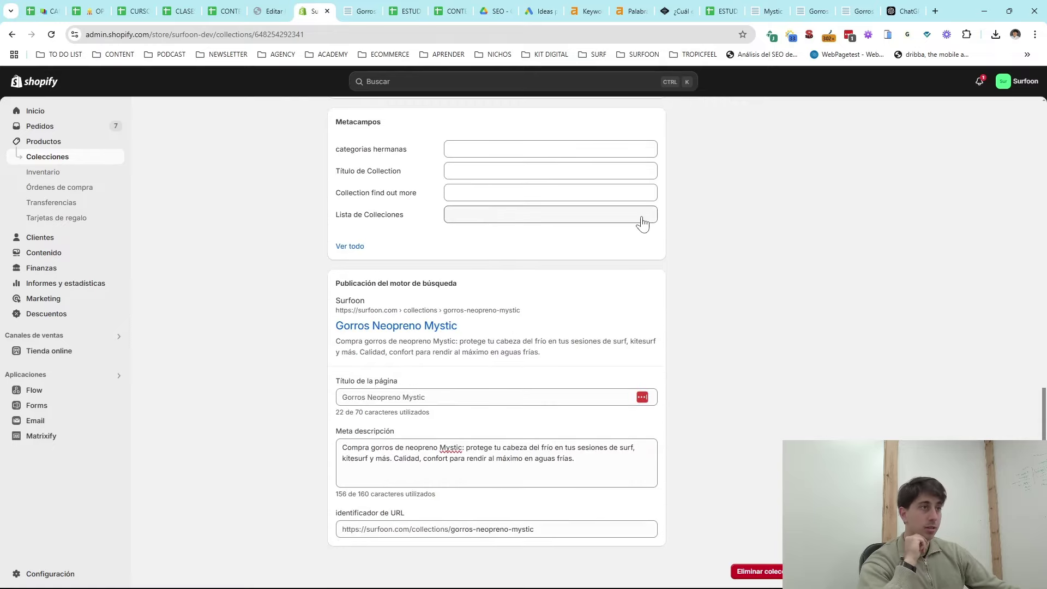
{"action": "scroll", "coordinate": [600, 191], "scroll_direction": "up", "scroll_amount": 6}
{"action": "left_click", "coordinate": [260, 12]}
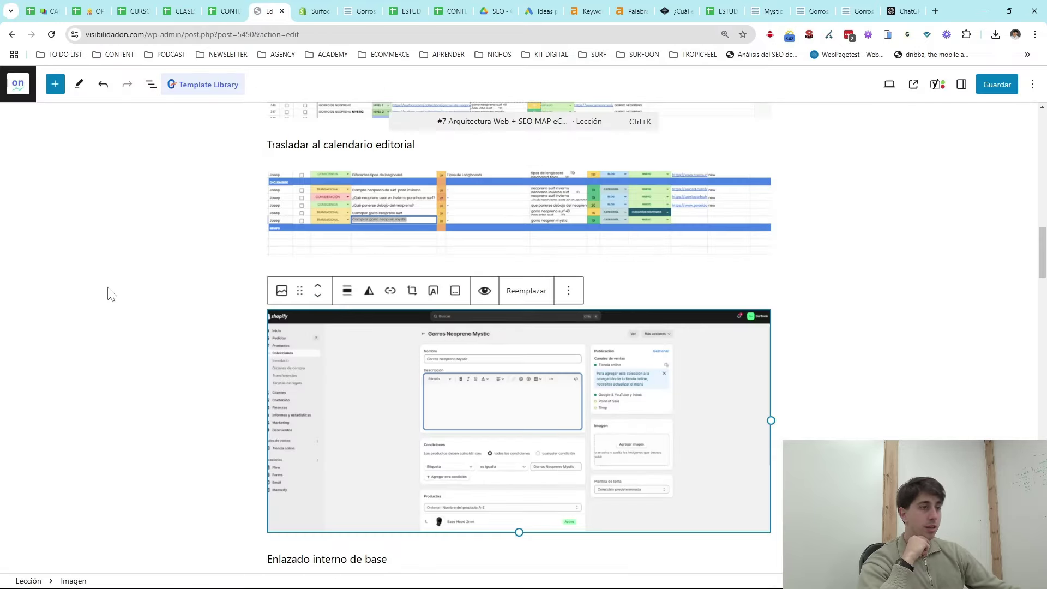
{"action": "scroll", "coordinate": [157, 350], "scroll_direction": "down", "scroll_amount": 5}
{"action": "scroll", "coordinate": [321, 327], "scroll_direction": "up", "scroll_amount": 5}
{"action": "key", "text": "Up"}
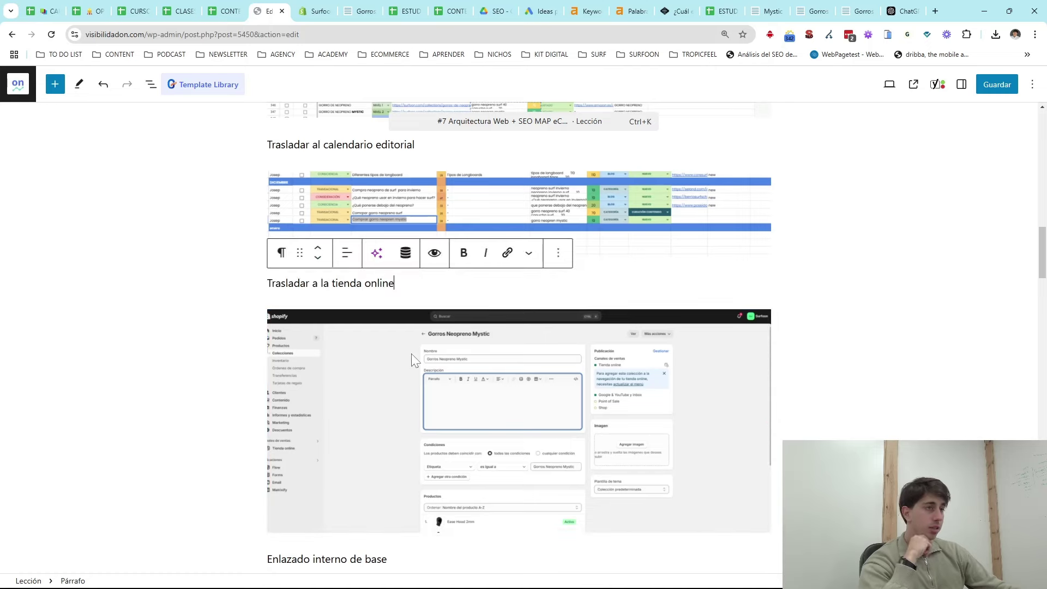
{"action": "scroll", "coordinate": [547, 291], "scroll_direction": "down", "scroll_amount": 4}
{"action": "left_click", "coordinate": [386, 341]}
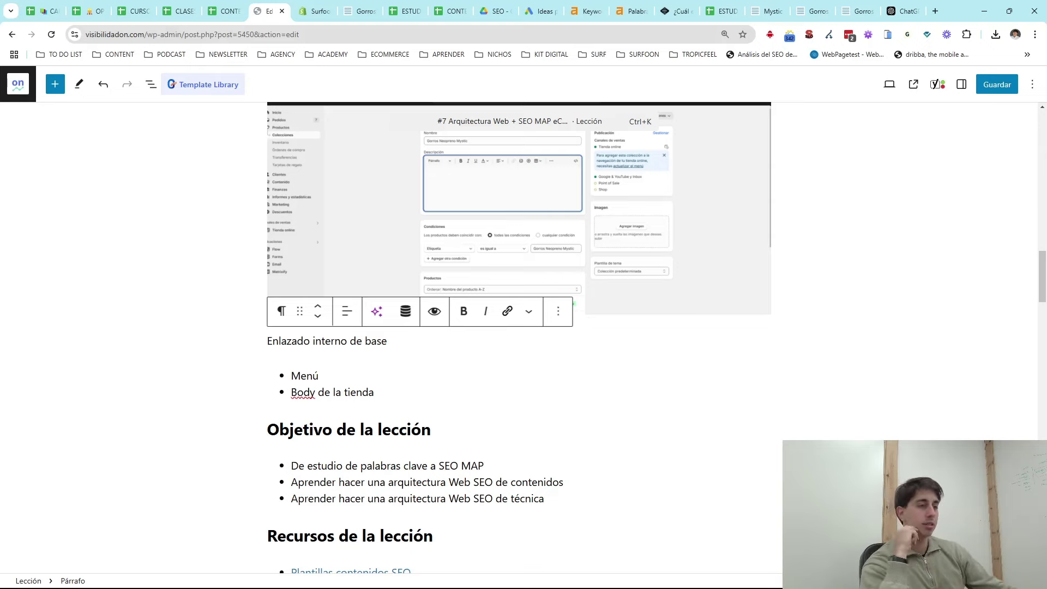
{"action": "left_click", "coordinate": [374, 392]}
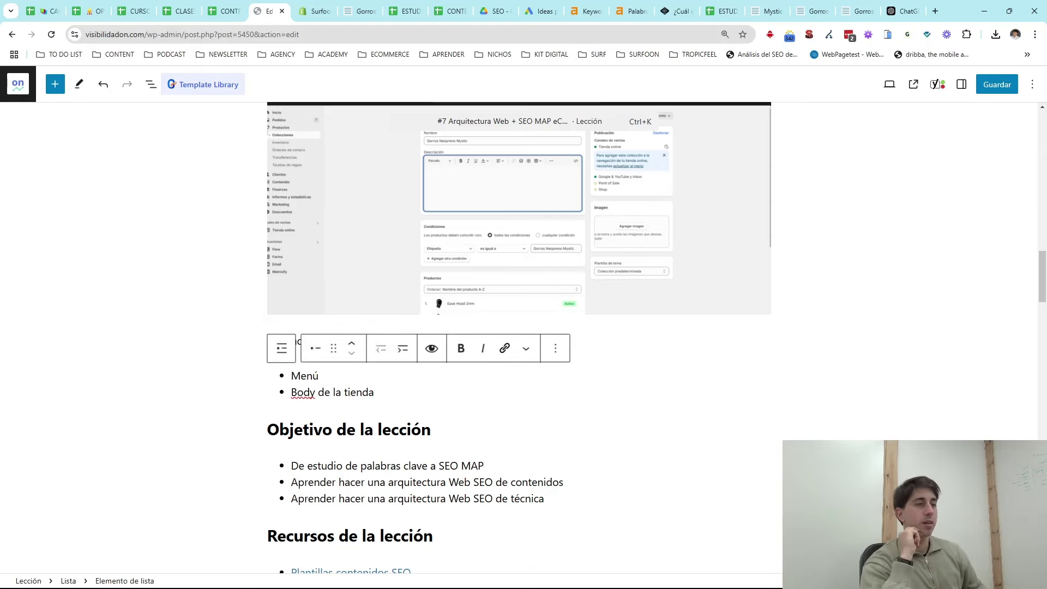
- Back in the Shopify collection, add Escarpines Mystic, Guantes Neopreno Mystic and Mystic to the Lista de Colleciones metafield
{"action": "left_click", "coordinate": [323, 10]}
{"action": "left_click", "coordinate": [494, 542]}
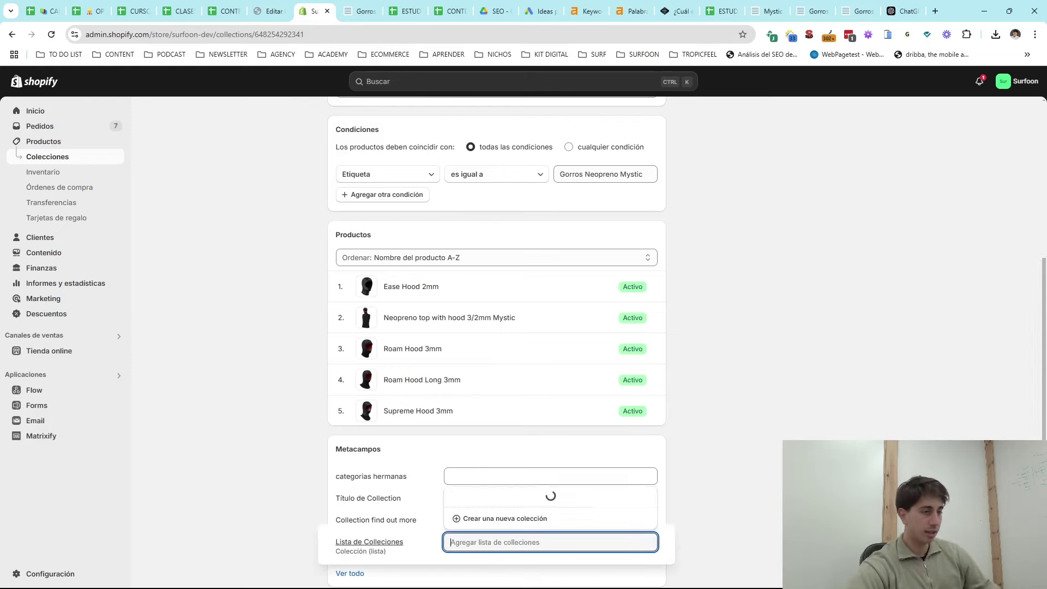
{"action": "type", "text": "mystic"}
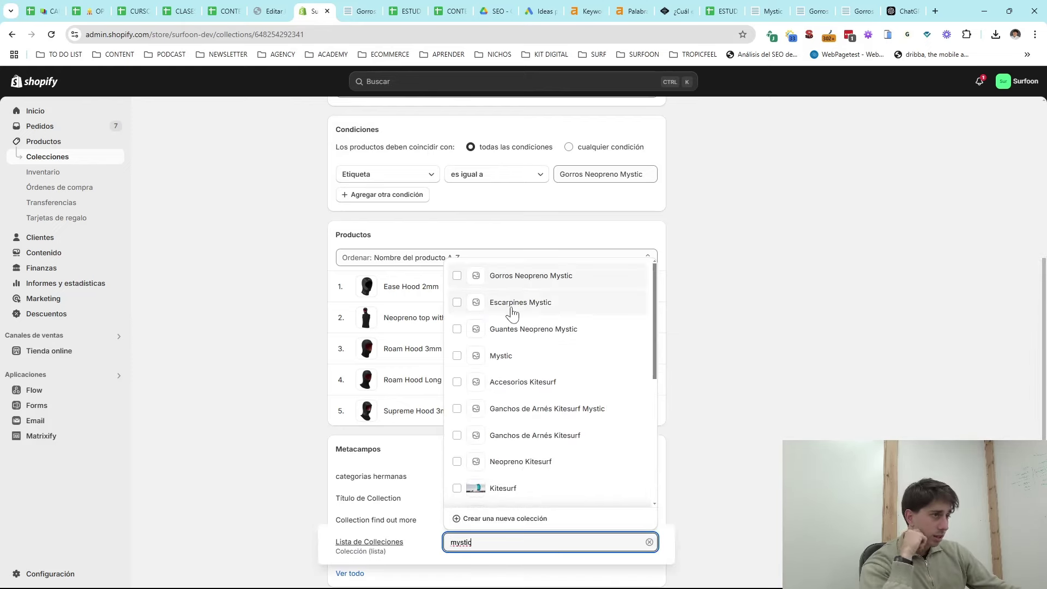
{"action": "left_click", "coordinate": [513, 309]}
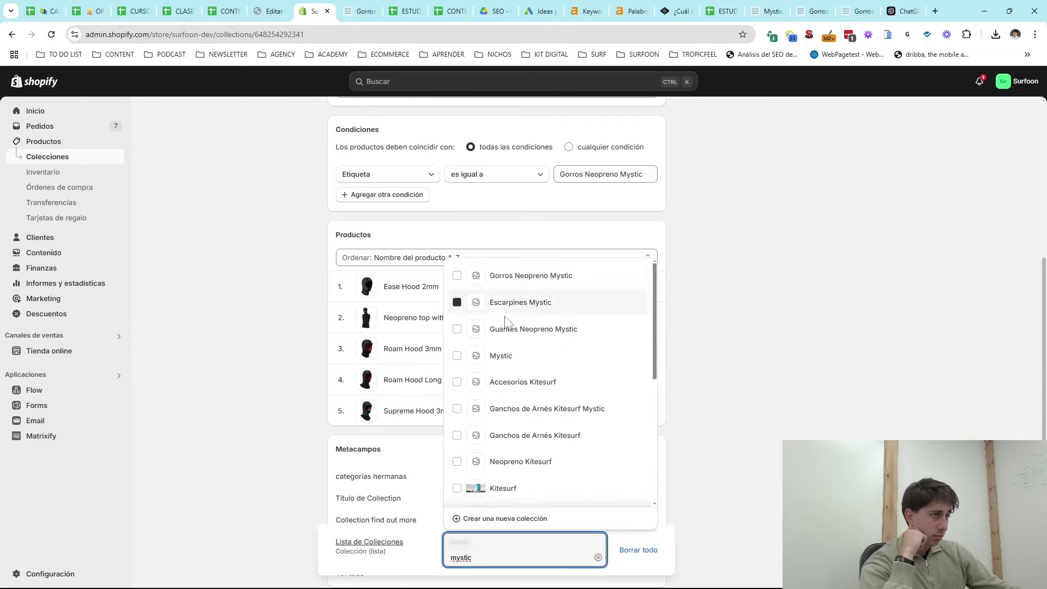
{"action": "left_click", "coordinate": [532, 337]}
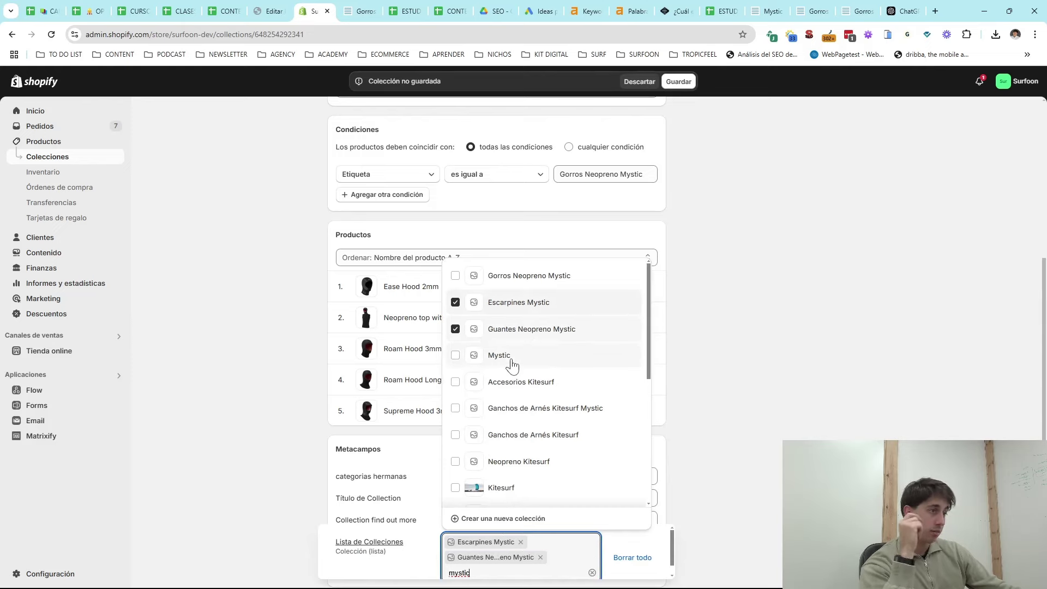
{"action": "left_click", "coordinate": [511, 361]}
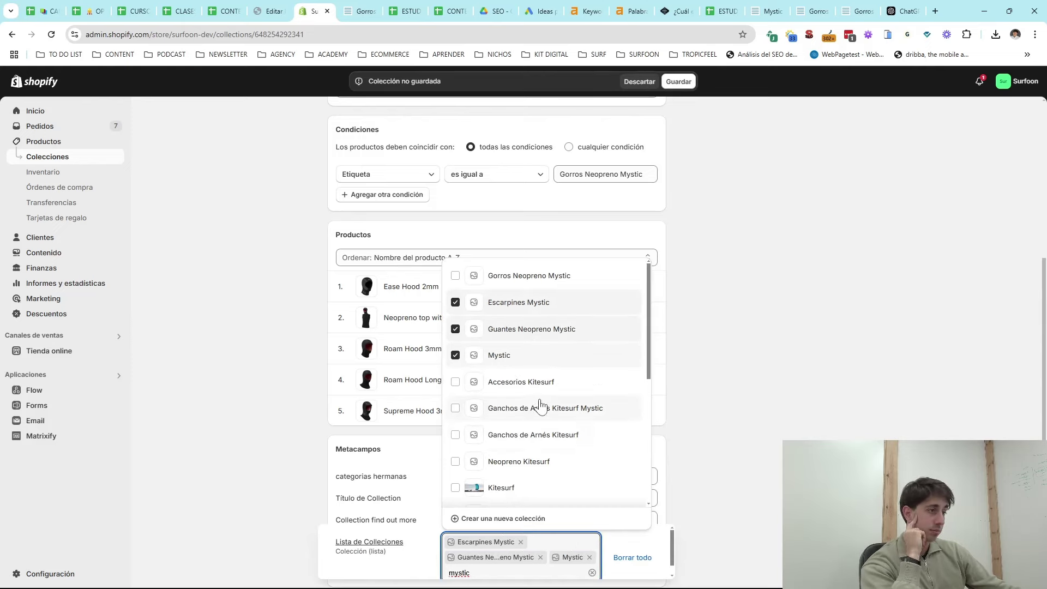
{"action": "scroll", "coordinate": [578, 425], "scroll_direction": "down", "scroll_amount": 1}
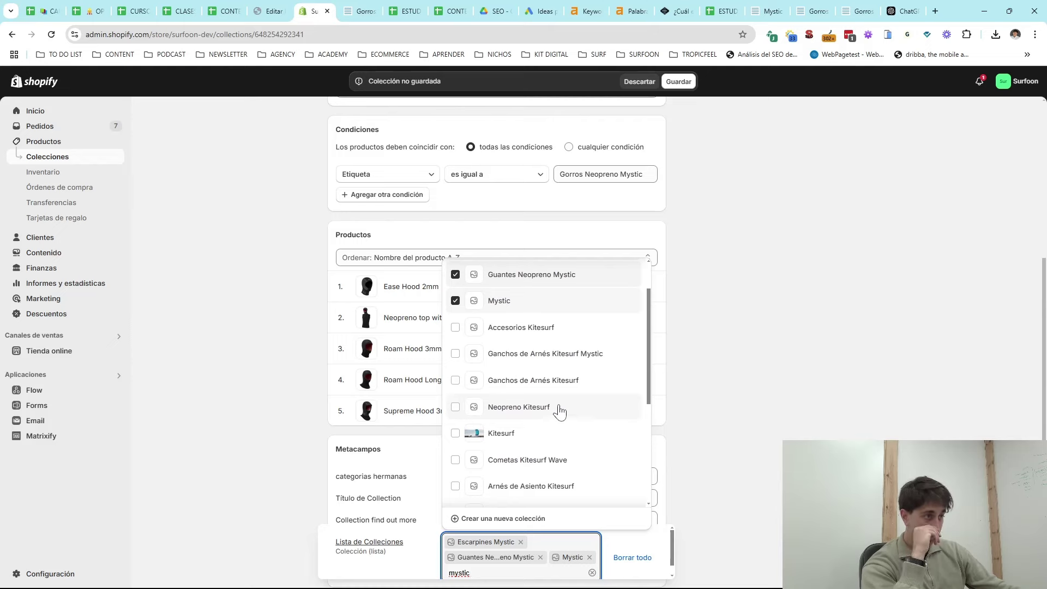
{"action": "scroll", "coordinate": [552, 375], "scroll_direction": "up", "scroll_amount": 1}
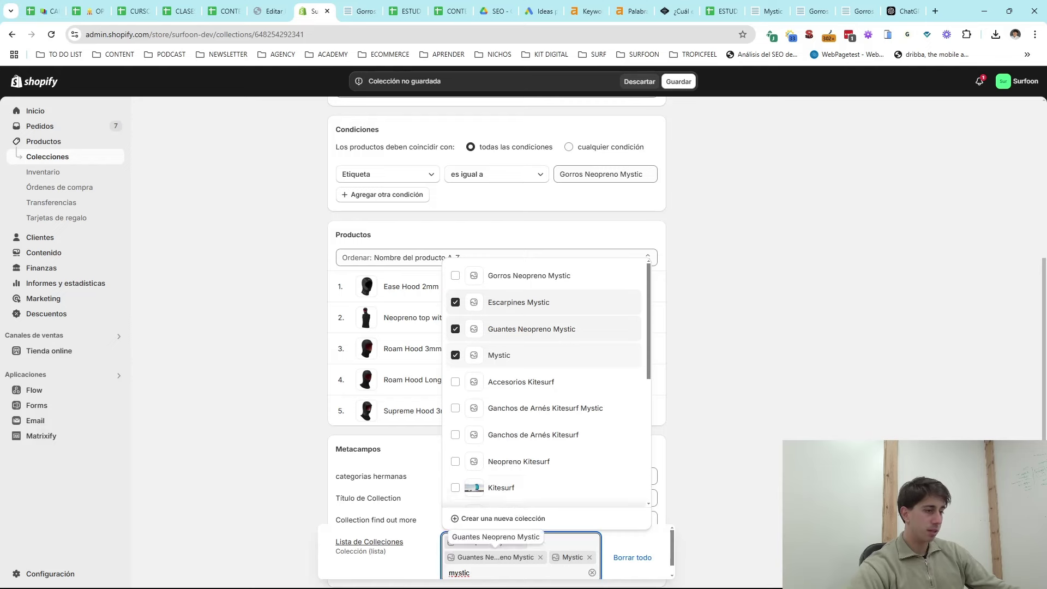
- Add the Gorros de Neopreno collection to the Lista de Colleciones metafield and save the collection
{"action": "double_click", "coordinate": [459, 572]}
{"action": "type", "text": "gorros"}
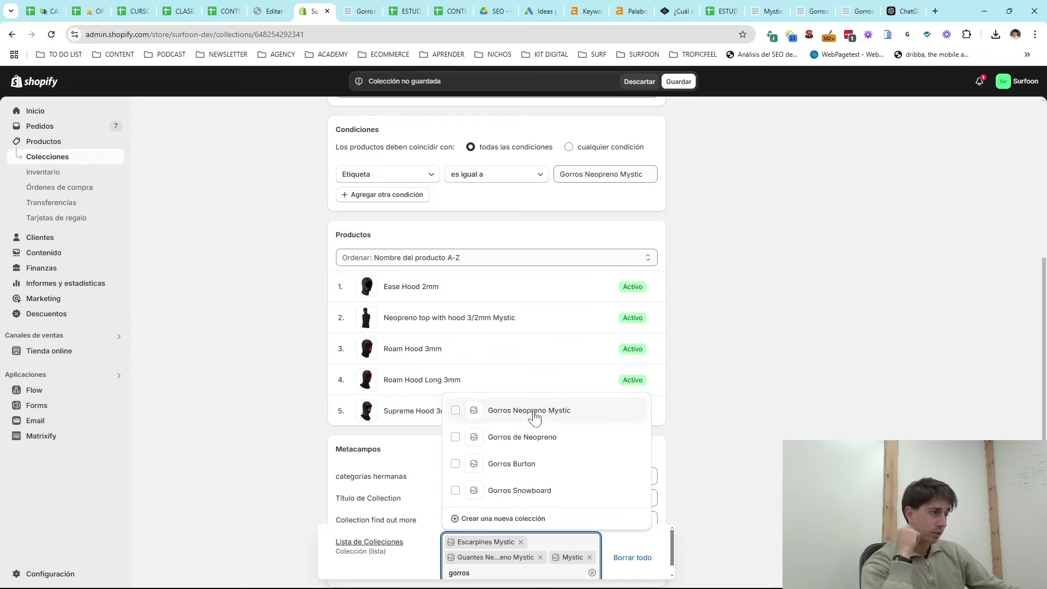
{"action": "left_click", "coordinate": [512, 444]}
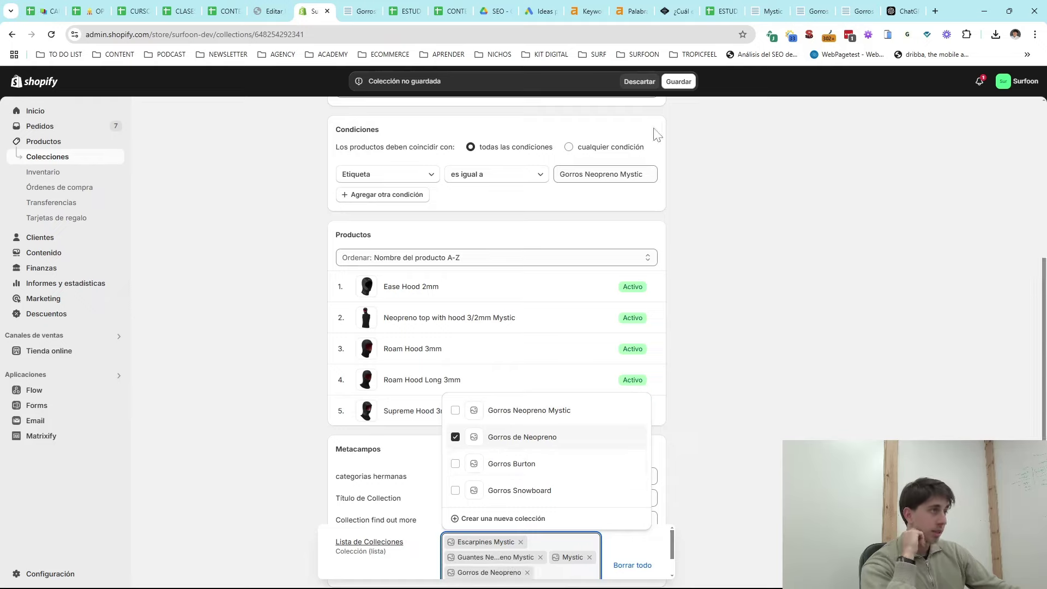
{"action": "left_click", "coordinate": [678, 81]}
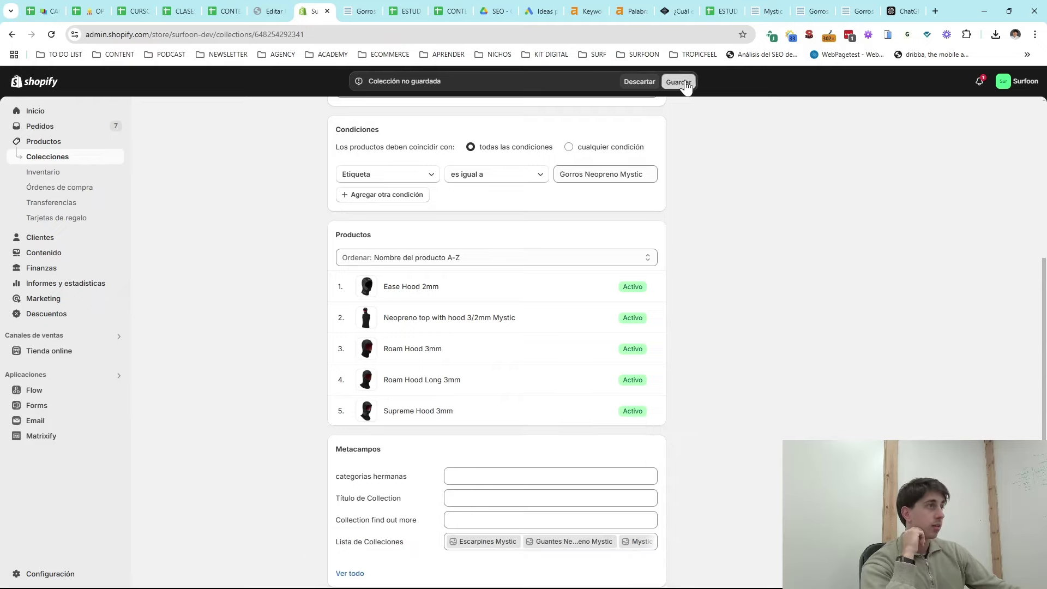
- Reload the live Gorros Neopreno Mystic page and check the related collection links below the description
{"action": "left_click", "coordinate": [364, 10]}
{"action": "left_click", "coordinate": [51, 34]}
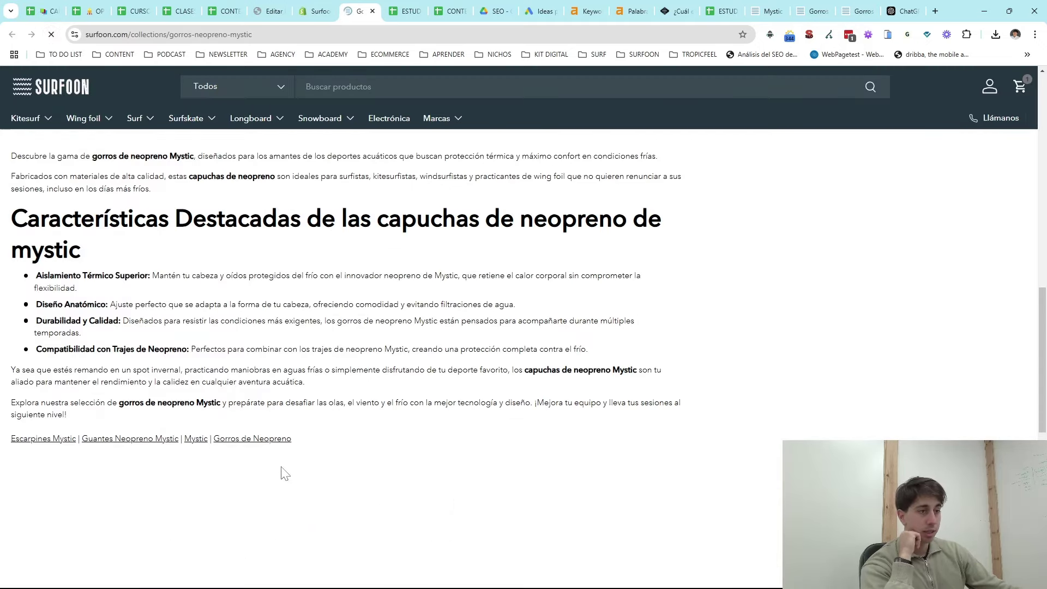
{"action": "scroll", "coordinate": [283, 473], "scroll_direction": "down", "scroll_amount": 4}
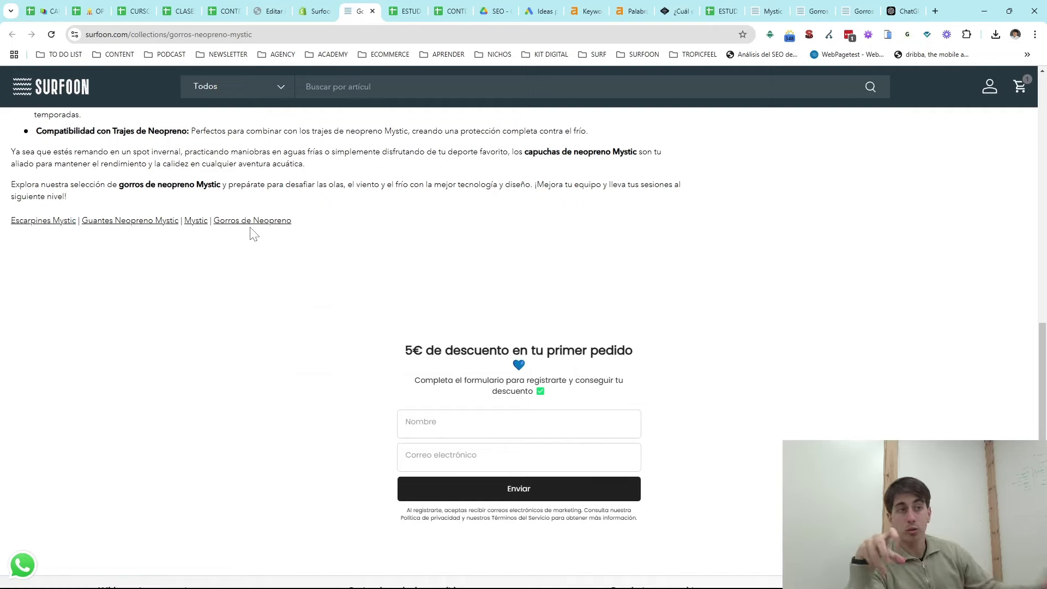
{"action": "scroll", "coordinate": [234, 464], "scroll_direction": "up", "scroll_amount": 5}
- Open the linked Gorros de Neopreno collection in a new browser tab and copy its page title
{"action": "right_click", "coordinate": [234, 492]}
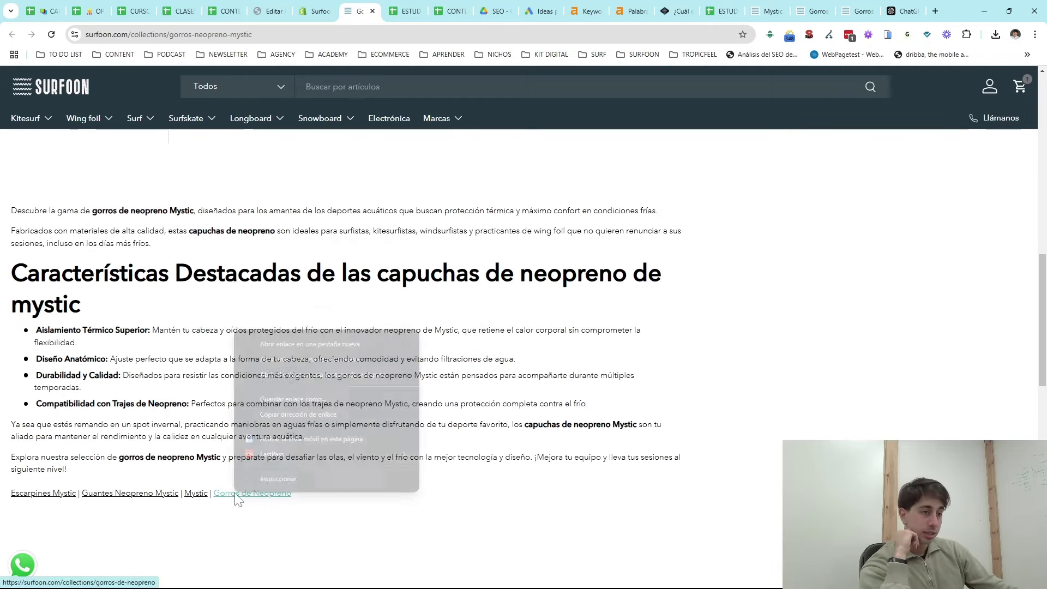
{"action": "left_click", "coordinate": [300, 349]}
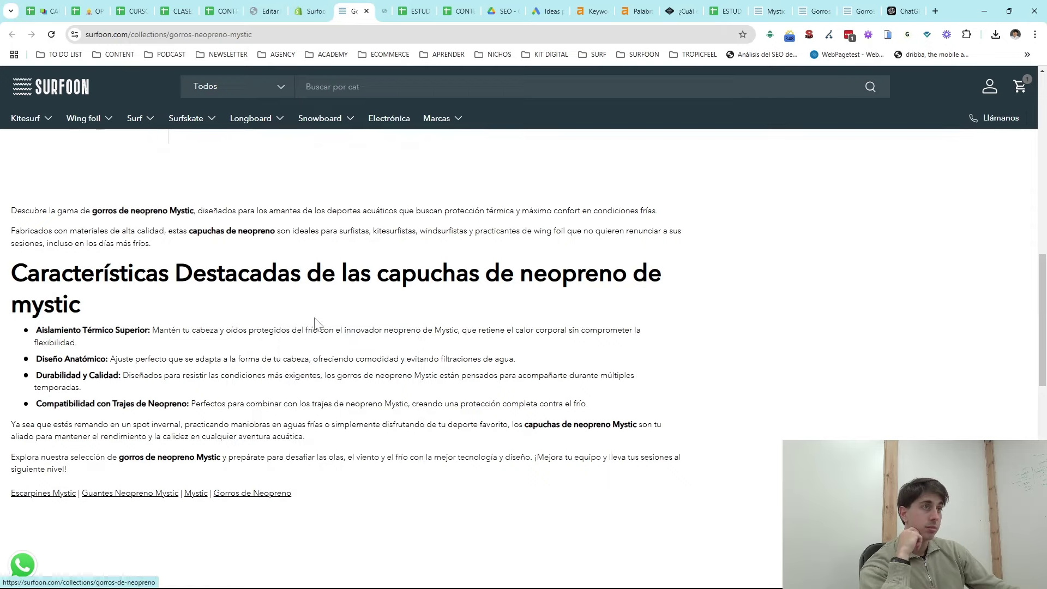
{"action": "key", "text": "ctrl+Tab"}
{"action": "triple_click", "coordinate": [234, 196]}
{"action": "key", "text": "ctrl+c"}
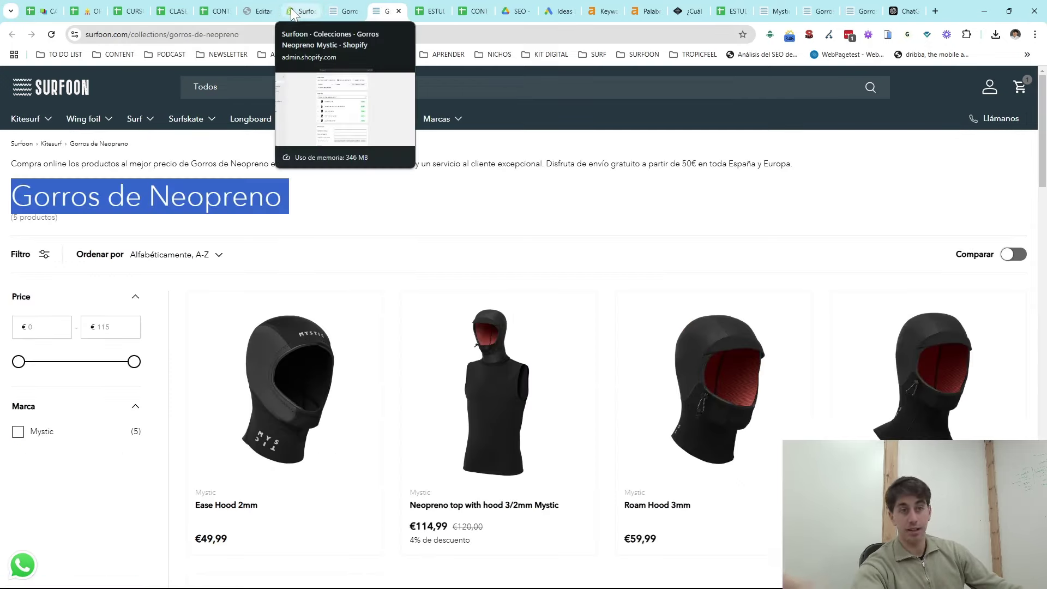
- Return to Shopify's collections list and replace the search term with the copied title "Gorros de Neopreno"
{"action": "left_click", "coordinate": [262, 12]}
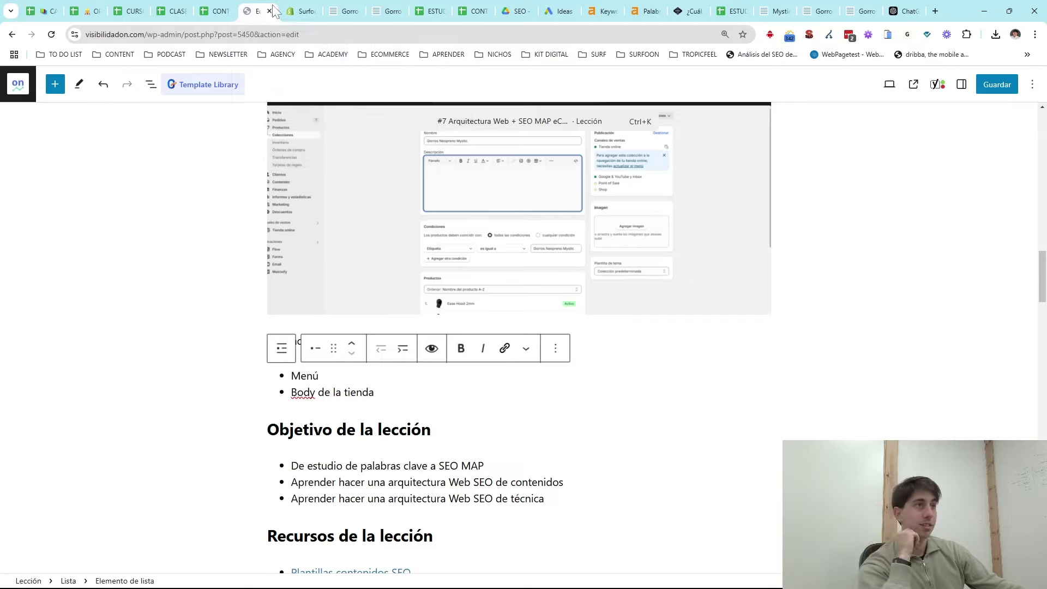
{"action": "left_click", "coordinate": [299, 10]}
{"action": "scroll", "coordinate": [335, 126], "scroll_direction": "up", "scroll_amount": 6}
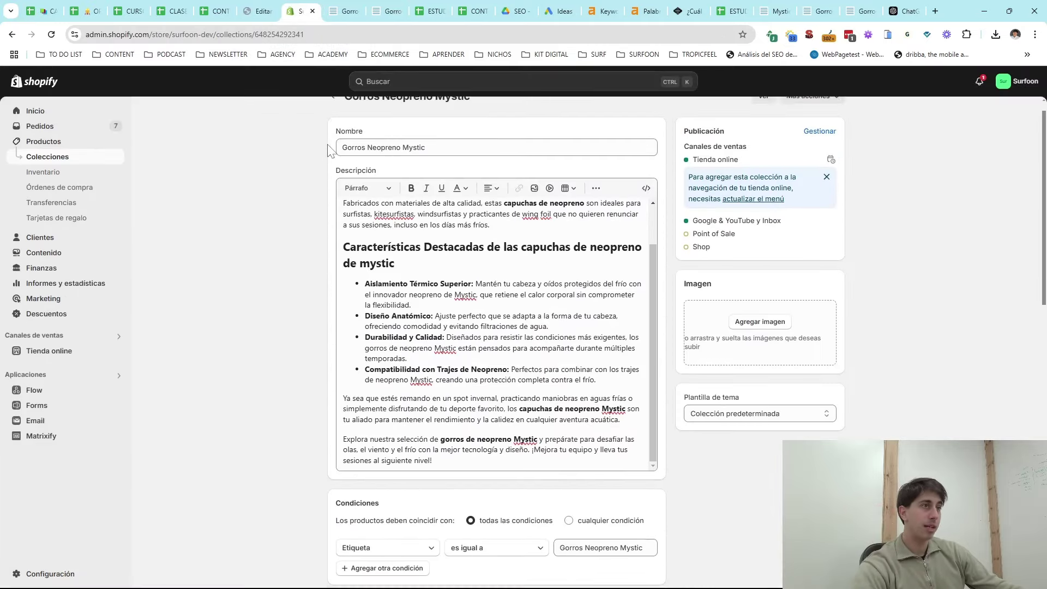
{"action": "left_click", "coordinate": [334, 117]}
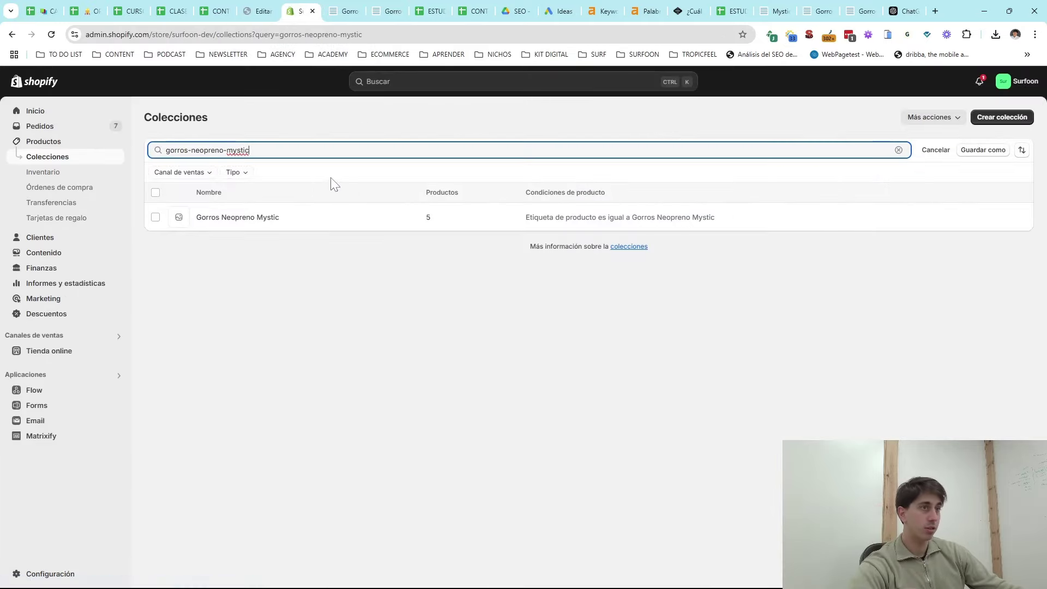
{"action": "key", "text": "ctrl+shift+Left"}
{"action": "key", "text": "ctrl+shift+Left"}
{"action": "key", "text": "ctrl+shift+Left"}
{"action": "key", "text": "ctrl+v"}
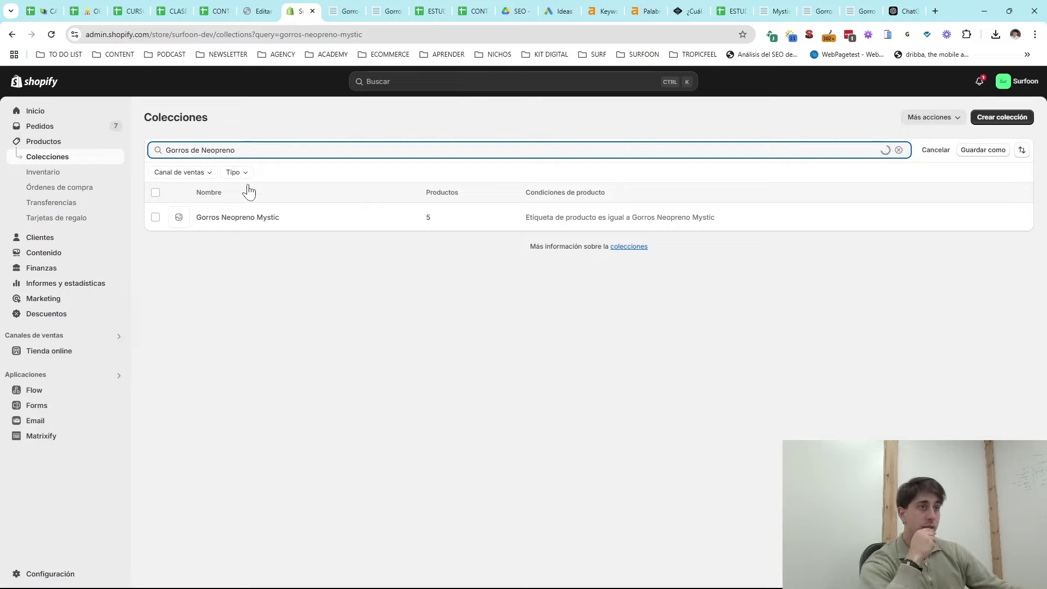
- Open the Gorros de Neopreno collection, add Gorros Neopreno Mystic to its Lista de Colleciones metafield and save the collection
{"action": "left_click", "coordinate": [229, 246]}
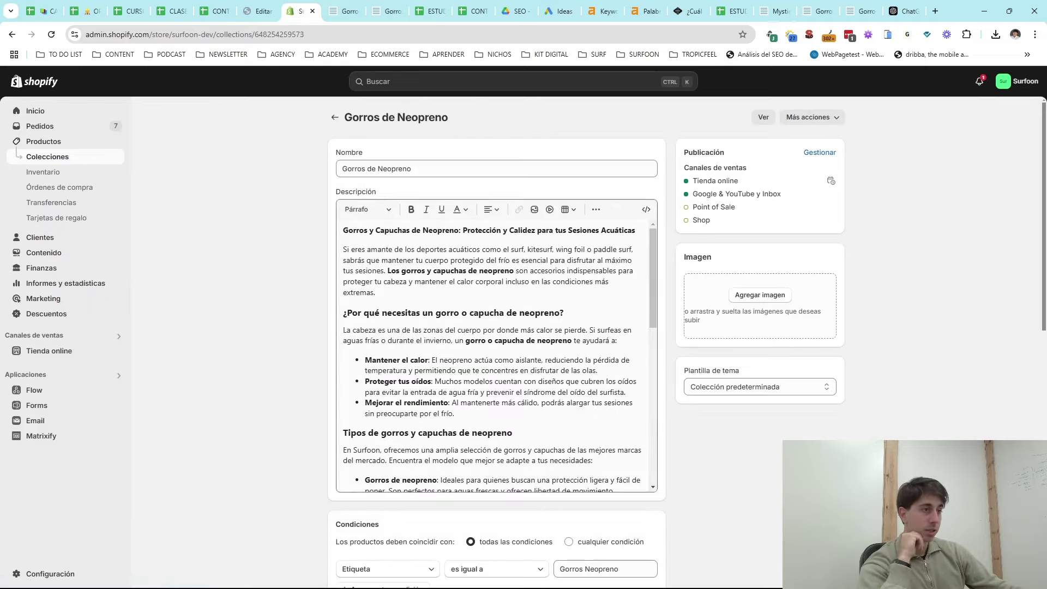
{"action": "scroll", "coordinate": [822, 429], "scroll_direction": "down", "scroll_amount": 7}
{"action": "scroll", "coordinate": [822, 428], "scroll_direction": "down", "scroll_amount": 3}
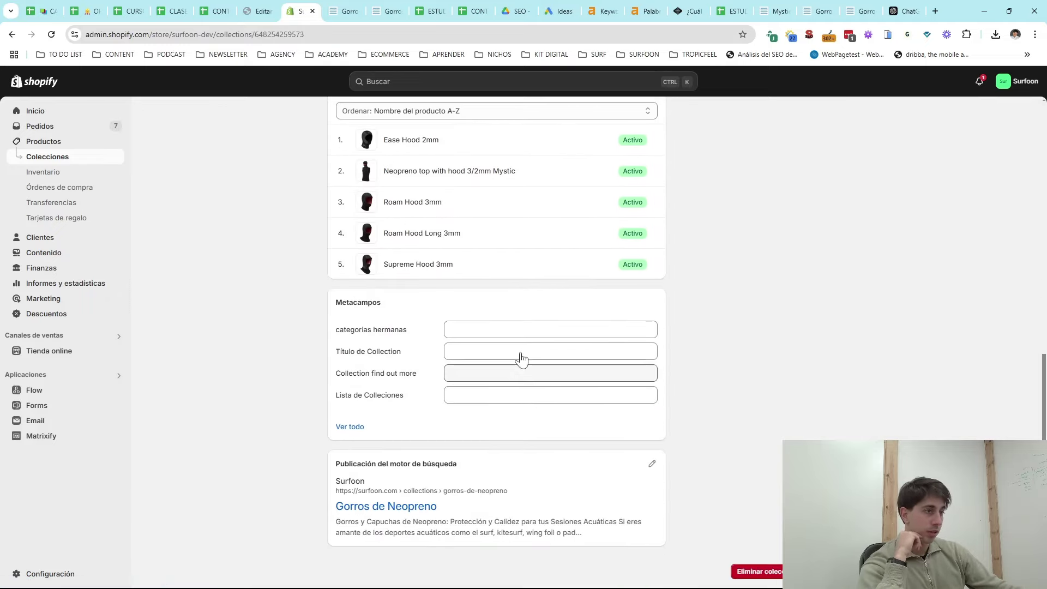
{"action": "left_click", "coordinate": [468, 397]}
{"action": "type", "text": "mys"}
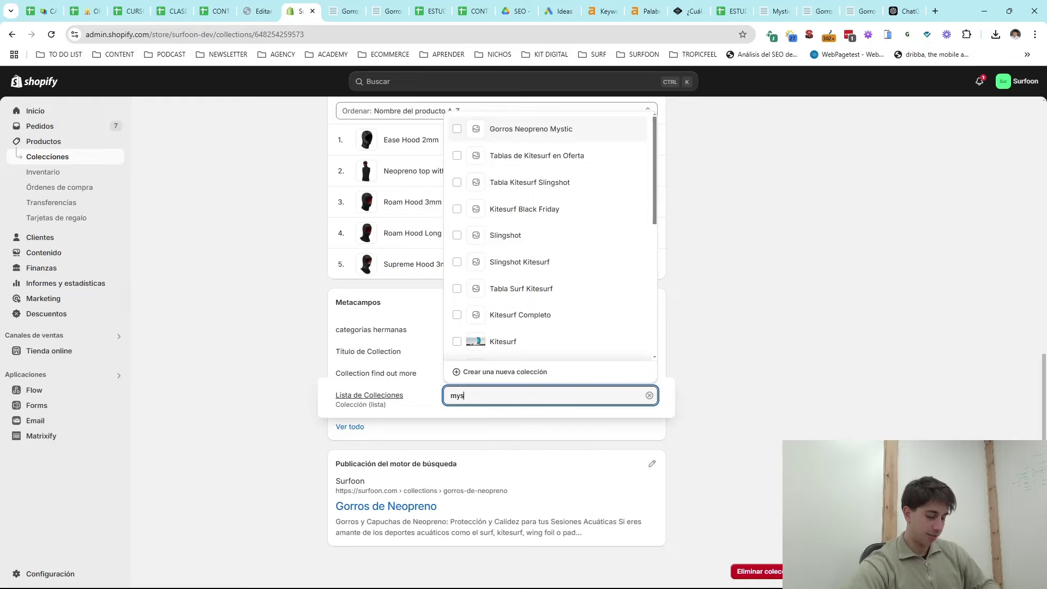
{"action": "type", "text": "tic"}
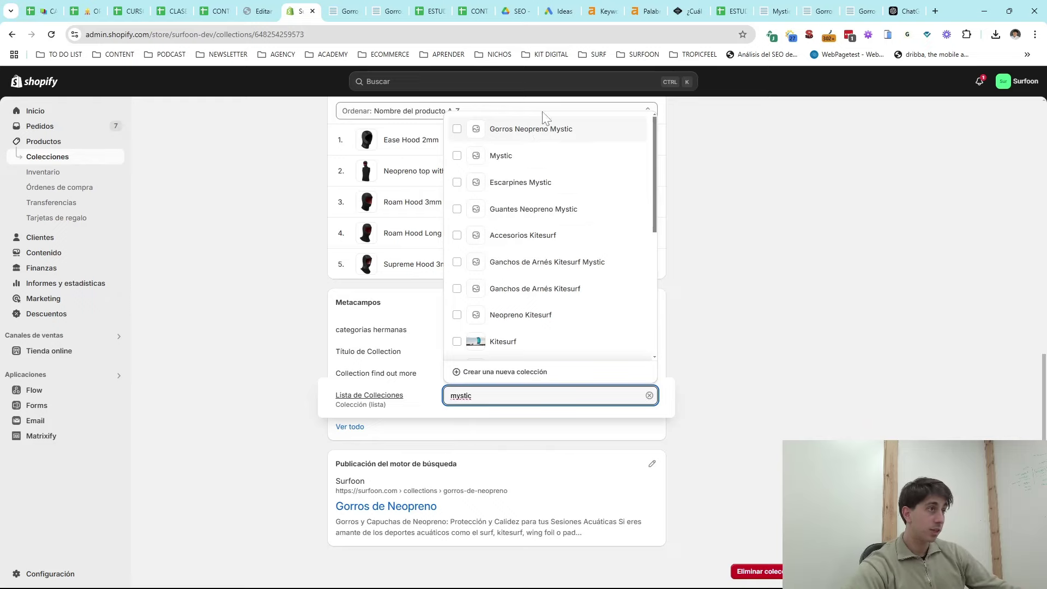
{"action": "left_click", "coordinate": [544, 131]}
{"action": "left_click", "coordinate": [679, 82]}
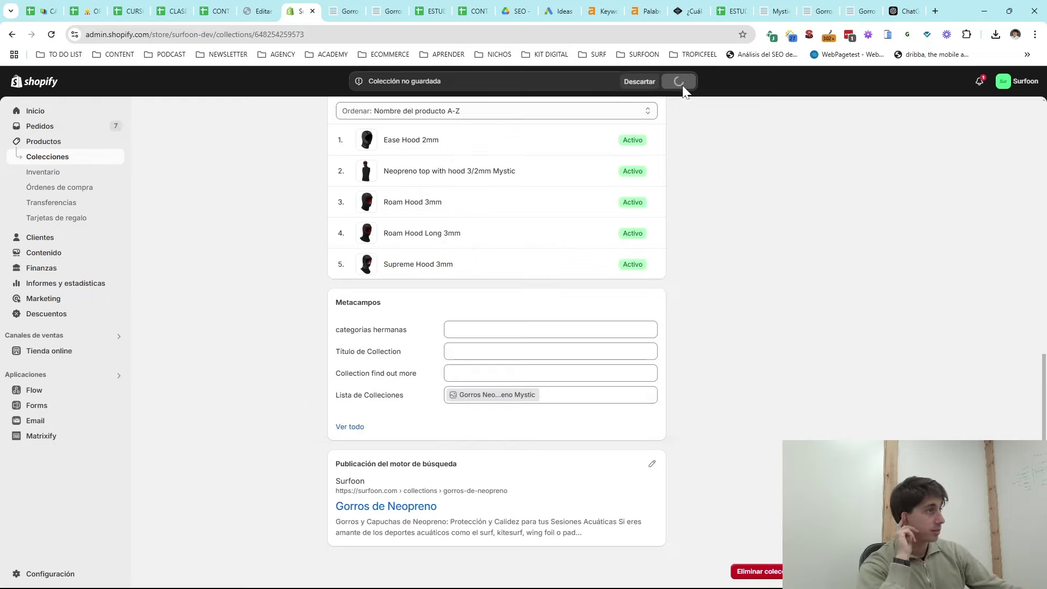
- View the Gorros de Neopreno collection in the online store and check the related collection link below the description
{"action": "scroll", "coordinate": [735, 284], "scroll_direction": "up", "scroll_amount": 10}
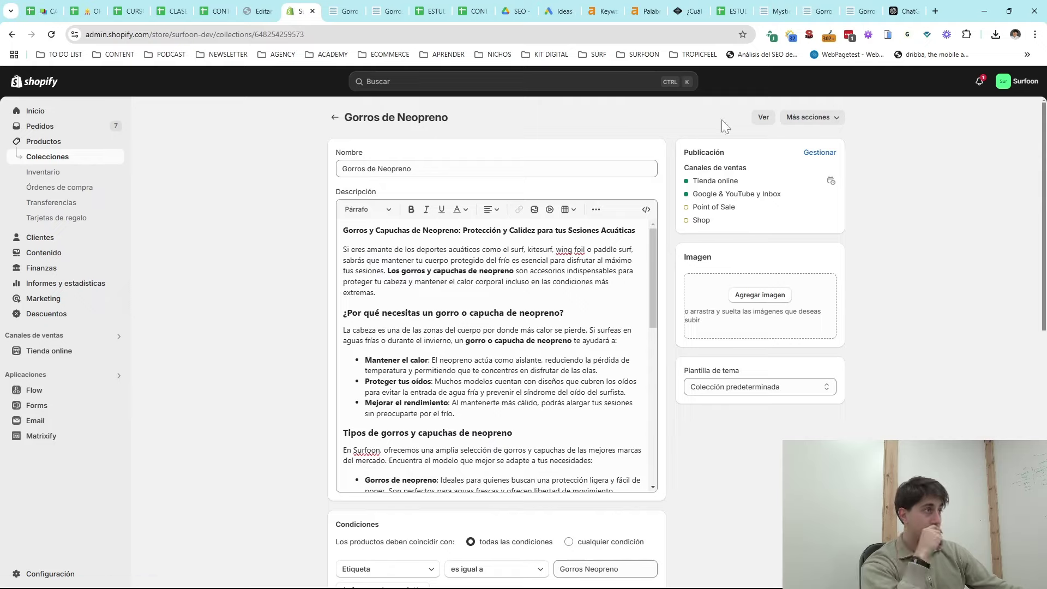
{"action": "left_click", "coordinate": [765, 118]}
{"action": "left_click", "coordinate": [809, 132]}
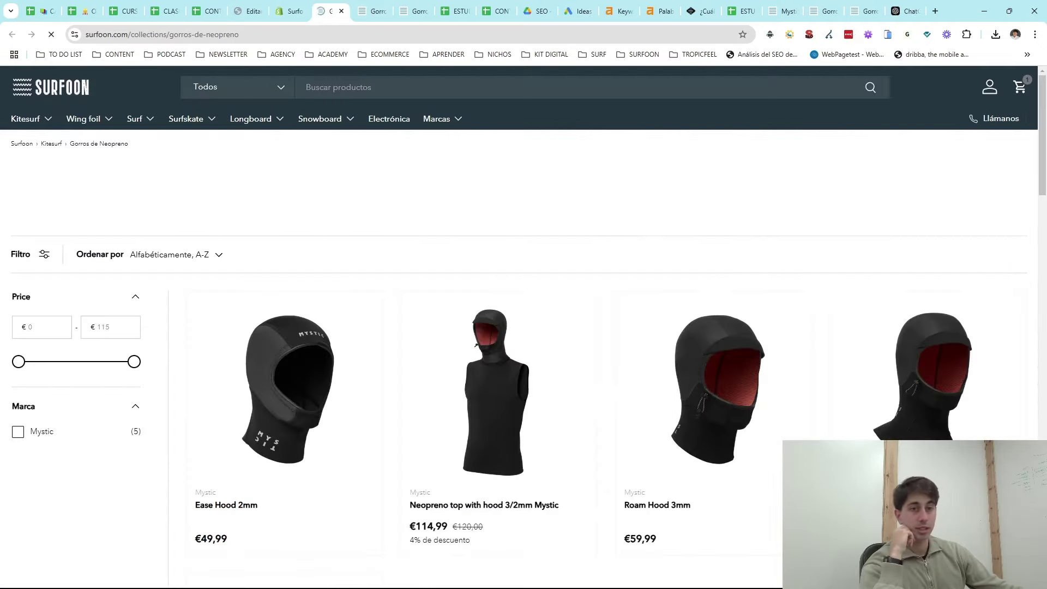
{"action": "scroll", "coordinate": [241, 217], "scroll_direction": "down", "scroll_amount": 20}
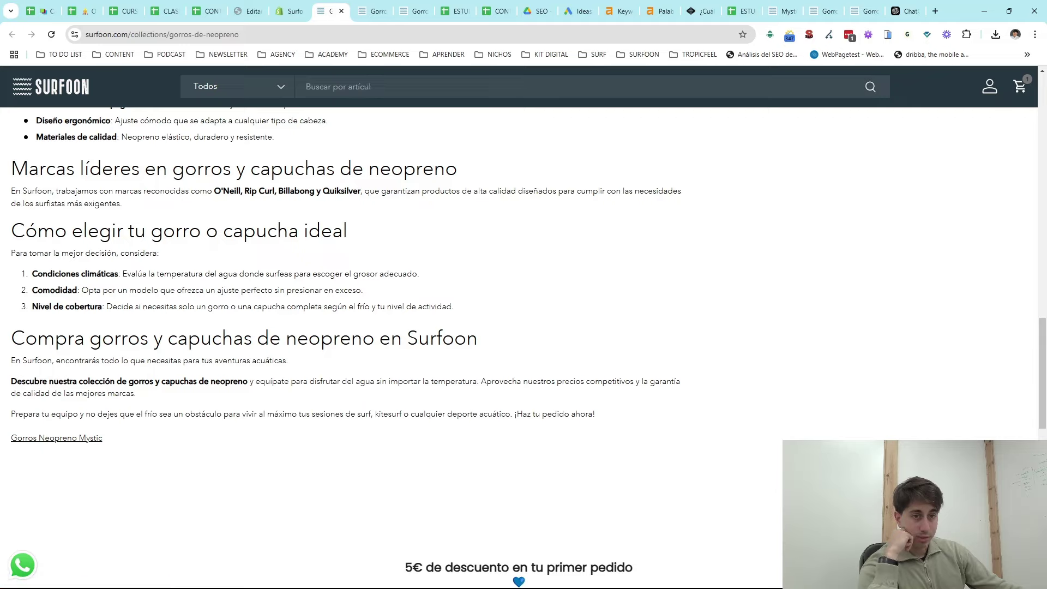
- Check the lesson's internal linking section, then compare the breadcrumbs on the live Gorros de Neopreno and Gorros Neopreno Mystic pages
{"action": "left_click", "coordinate": [248, 11]}
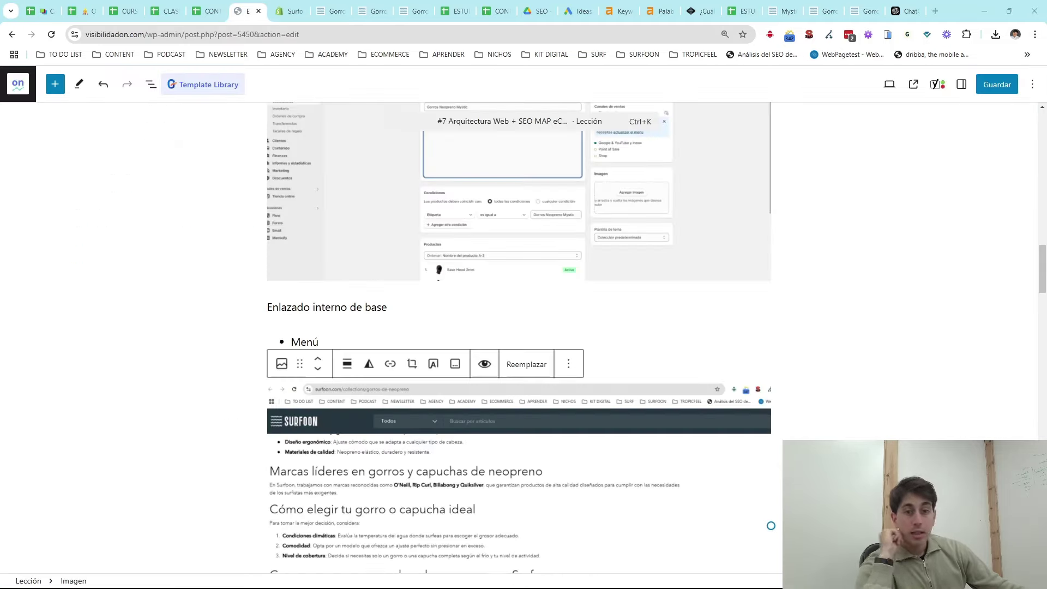
{"action": "left_click", "coordinate": [342, 2]}
{"action": "scroll", "coordinate": [345, 243], "scroll_direction": "up", "scroll_amount": 20}
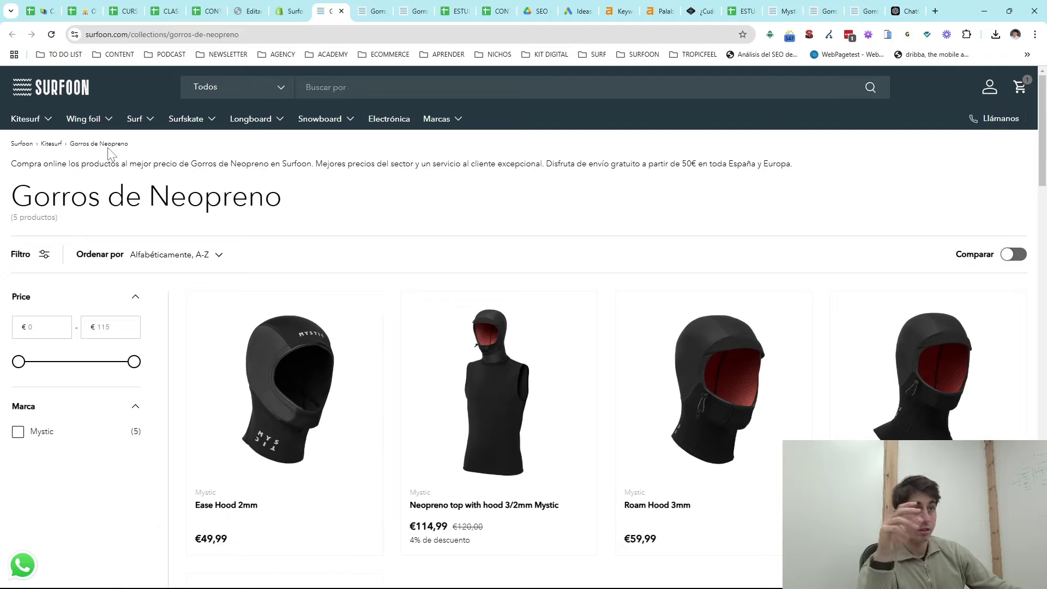
{"action": "left_click", "coordinate": [385, 8]}
{"action": "scroll", "coordinate": [365, 262], "scroll_direction": "up", "scroll_amount": 15}
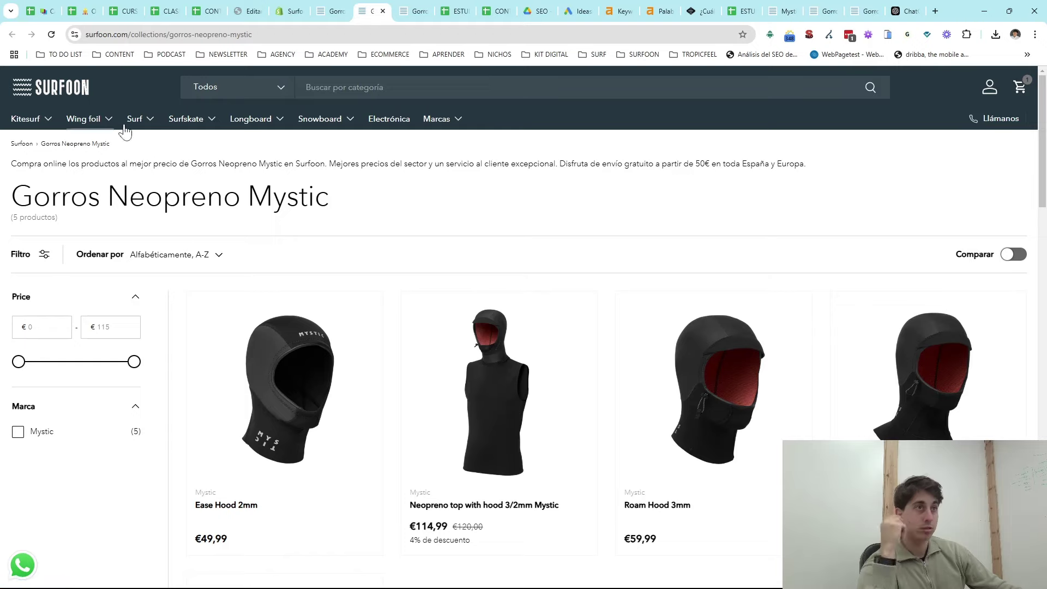
- Return to the Shopify admin and open the breadcrumb-menu in the online store's navigation settings
{"action": "left_click", "coordinate": [283, 12]}
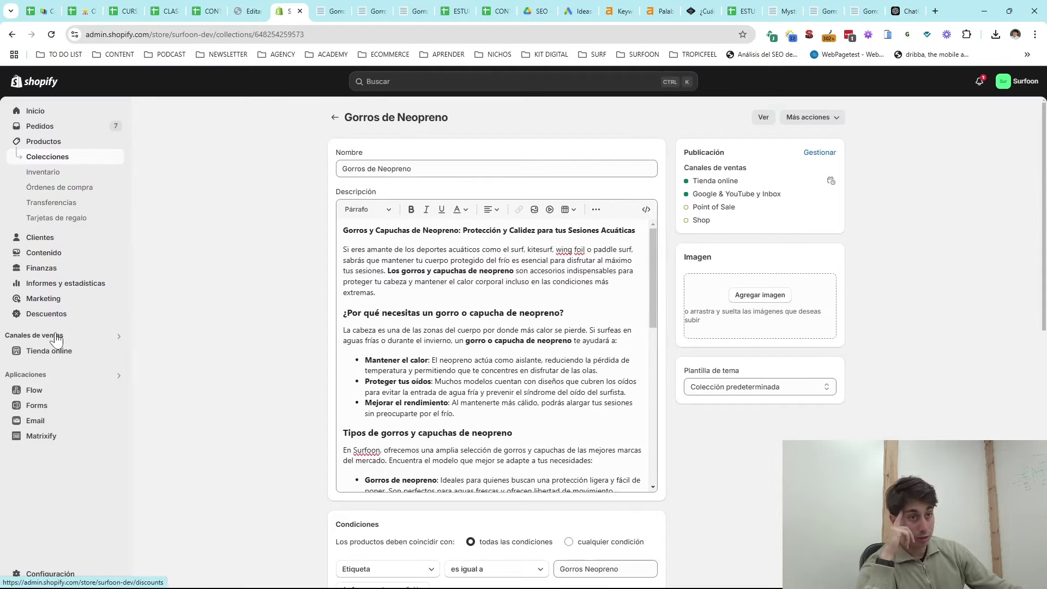
{"action": "left_click", "coordinate": [55, 352]}
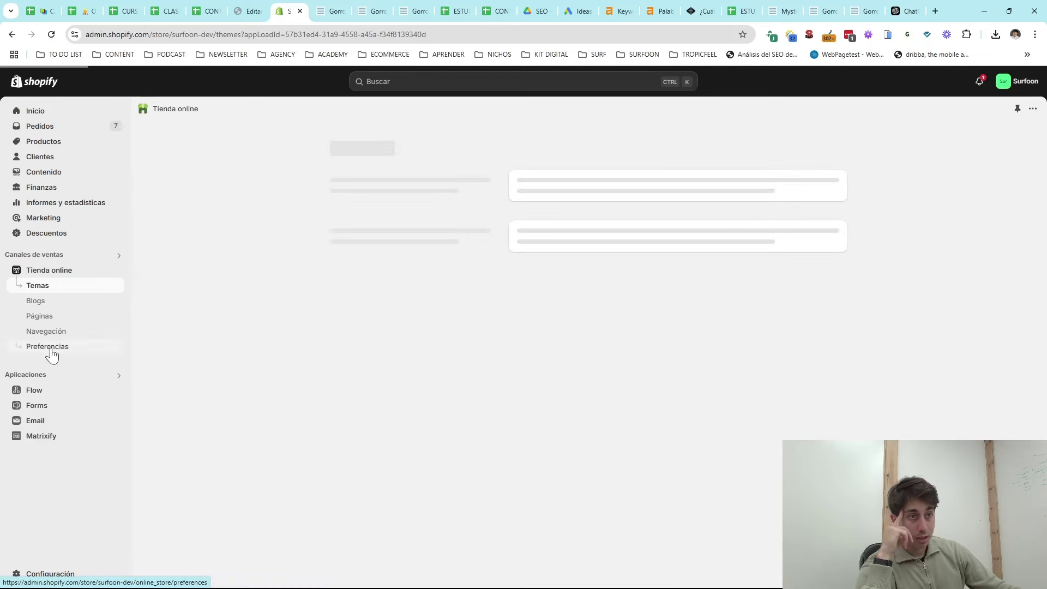
{"action": "left_click", "coordinate": [52, 347]}
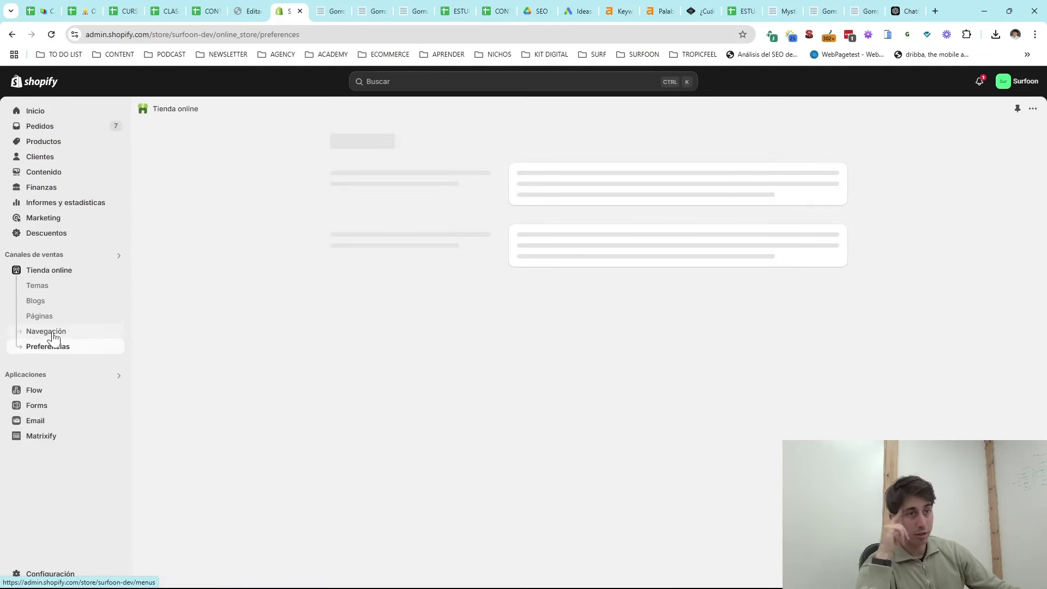
{"action": "left_click", "coordinate": [53, 334]}
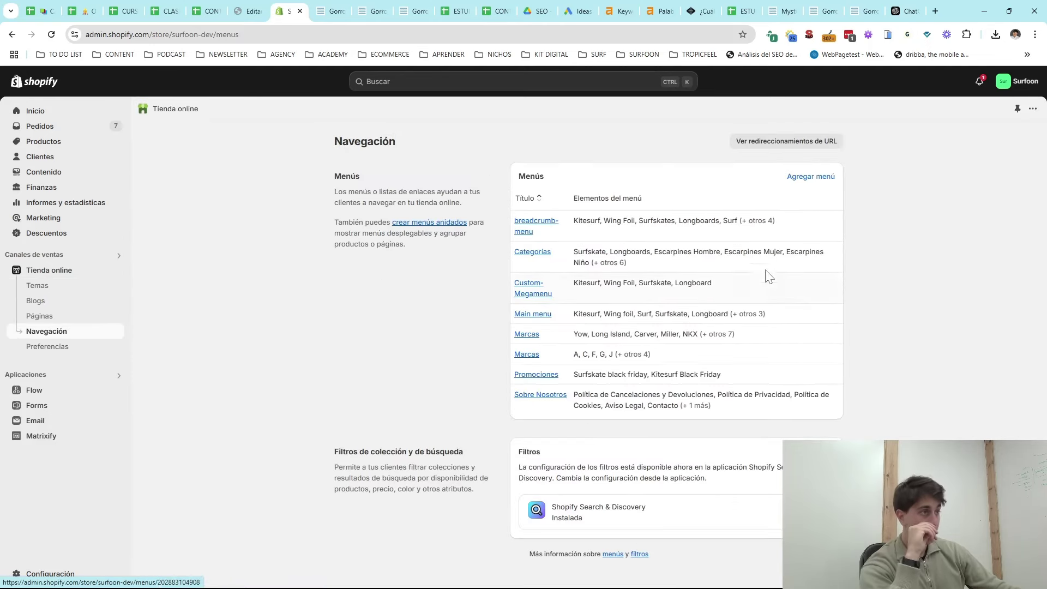
{"action": "left_click", "coordinate": [533, 230]}
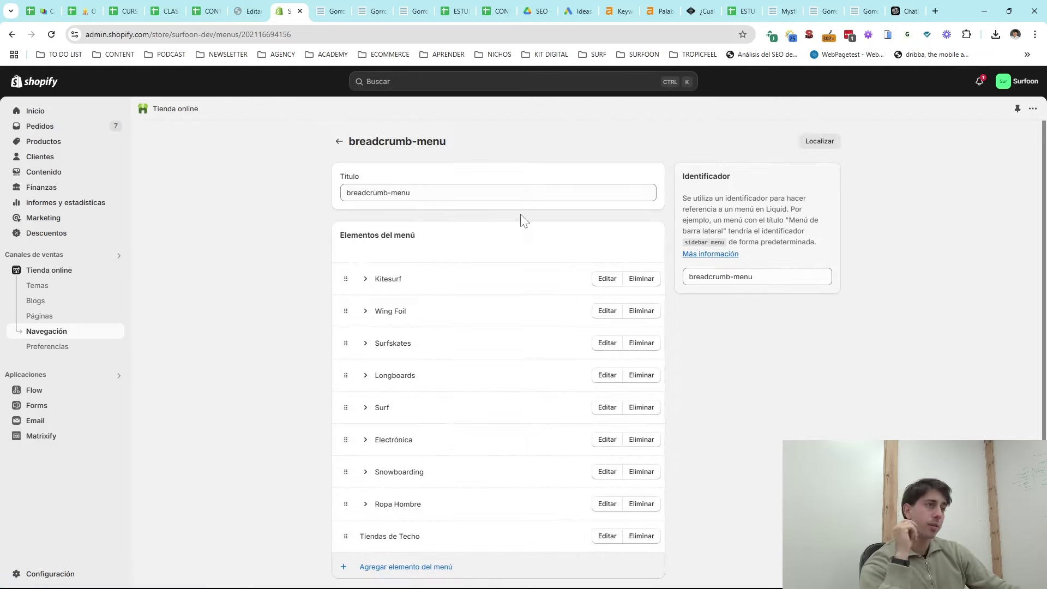
- Expand the Kitesurf branch and its Neopreno Kitesurf submenu to locate the Gorros de Neopreno entry
{"action": "left_click", "coordinate": [365, 279]}
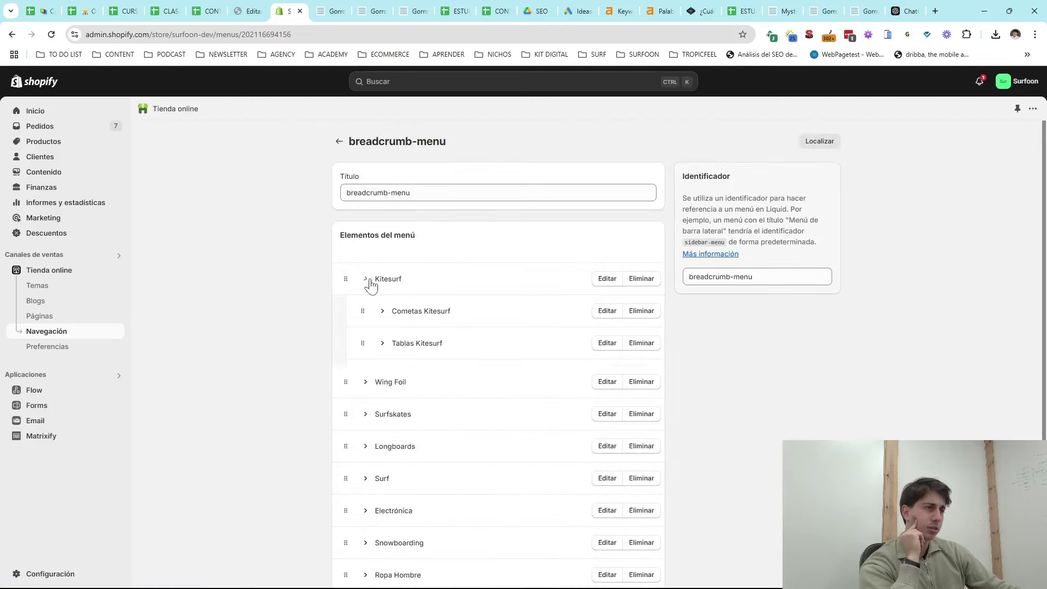
{"action": "scroll", "coordinate": [411, 319], "scroll_direction": "down", "scroll_amount": 3}
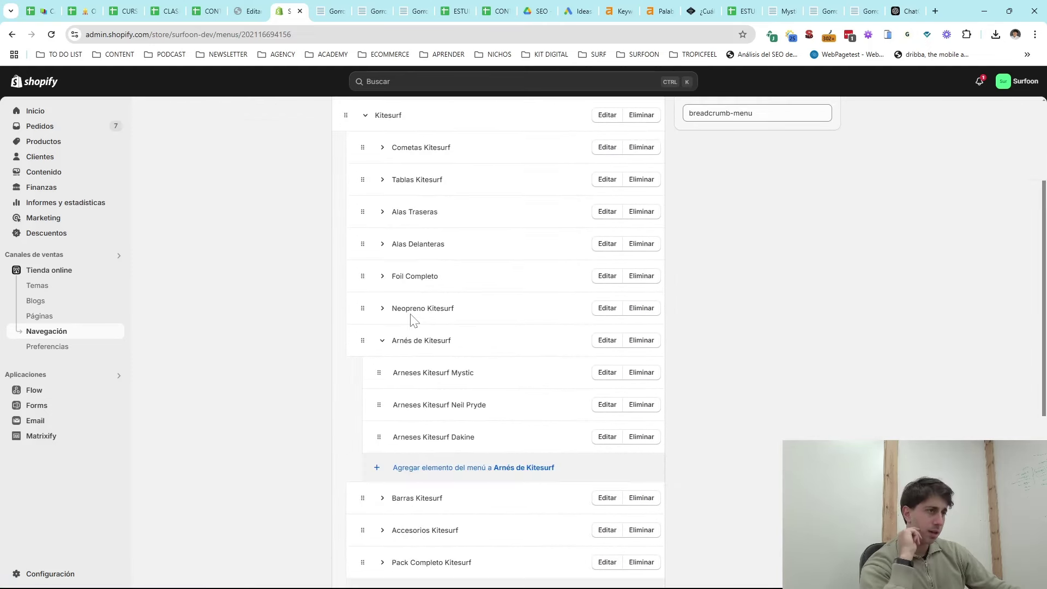
{"action": "left_click", "coordinate": [382, 341]}
{"action": "left_click", "coordinate": [382, 308]}
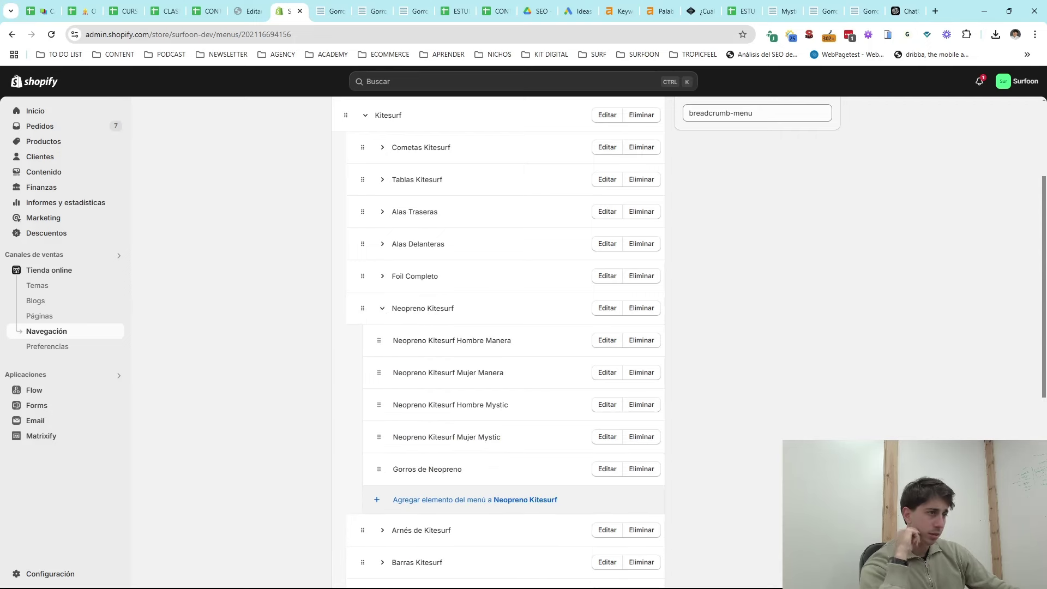
{"action": "scroll", "coordinate": [455, 384], "scroll_direction": "down", "scroll_amount": 3}
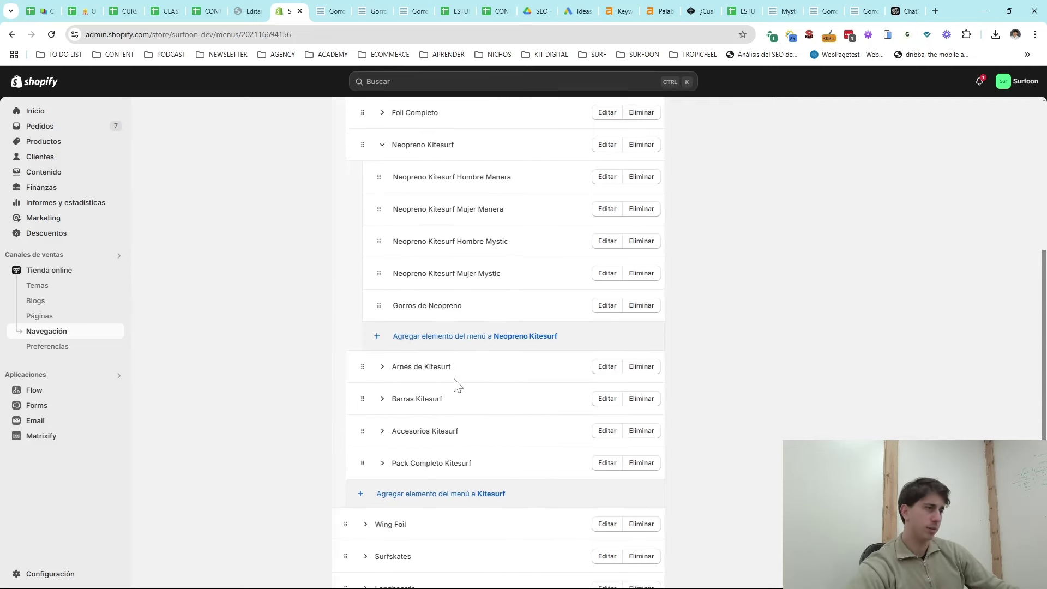
{"action": "scroll", "coordinate": [440, 321], "scroll_direction": "up", "scroll_amount": 2}
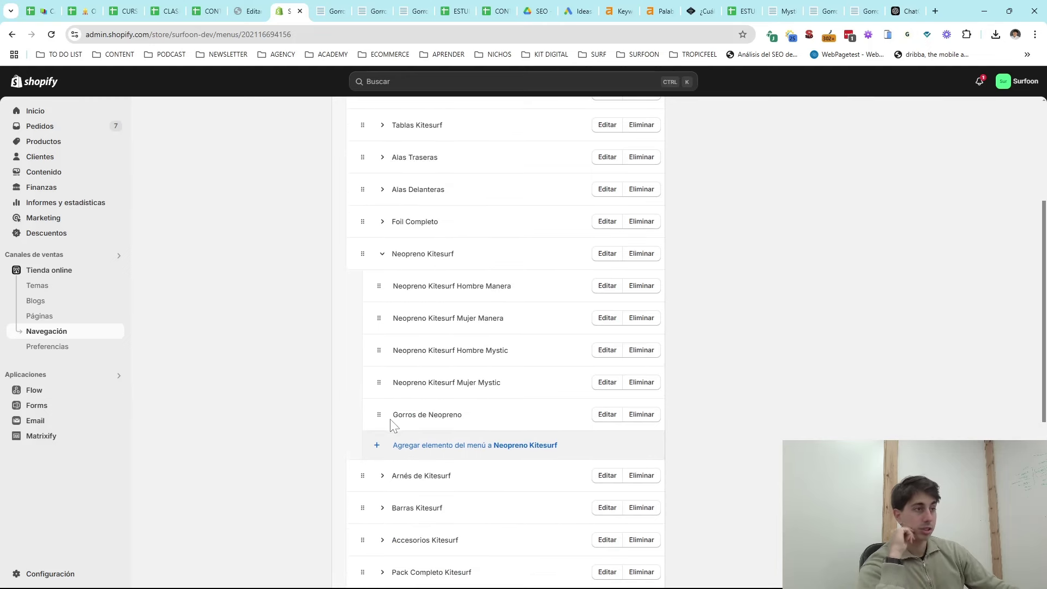
- Add a menu item linking to the Gorros Neopreno Mystic collection under Neopreno Kitesurf and save the menu
{"action": "left_click", "coordinate": [464, 447]}
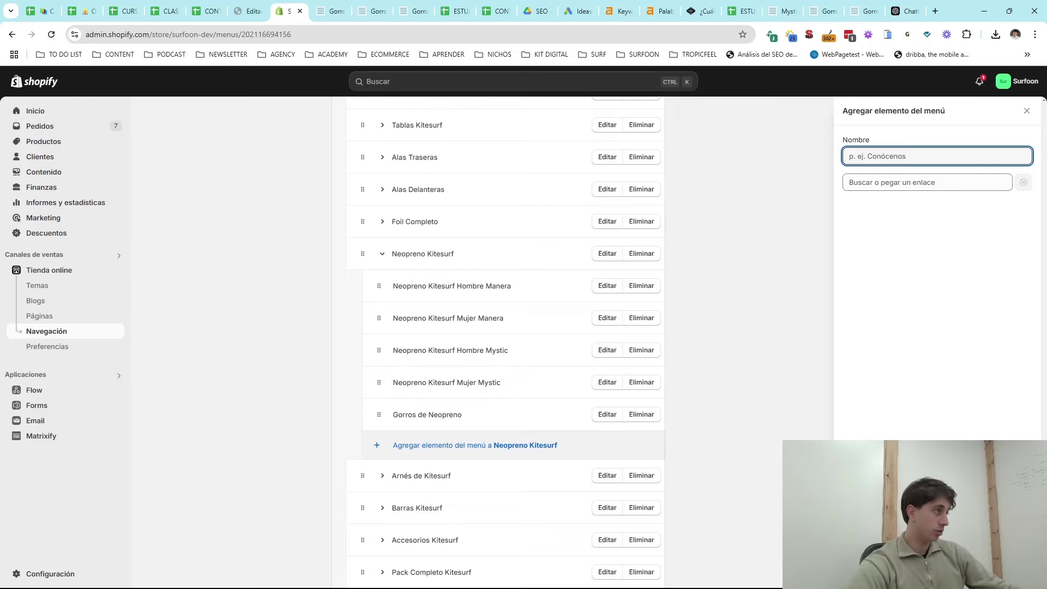
{"action": "left_click", "coordinate": [927, 182]}
{"action": "type", "text": "gorro"}
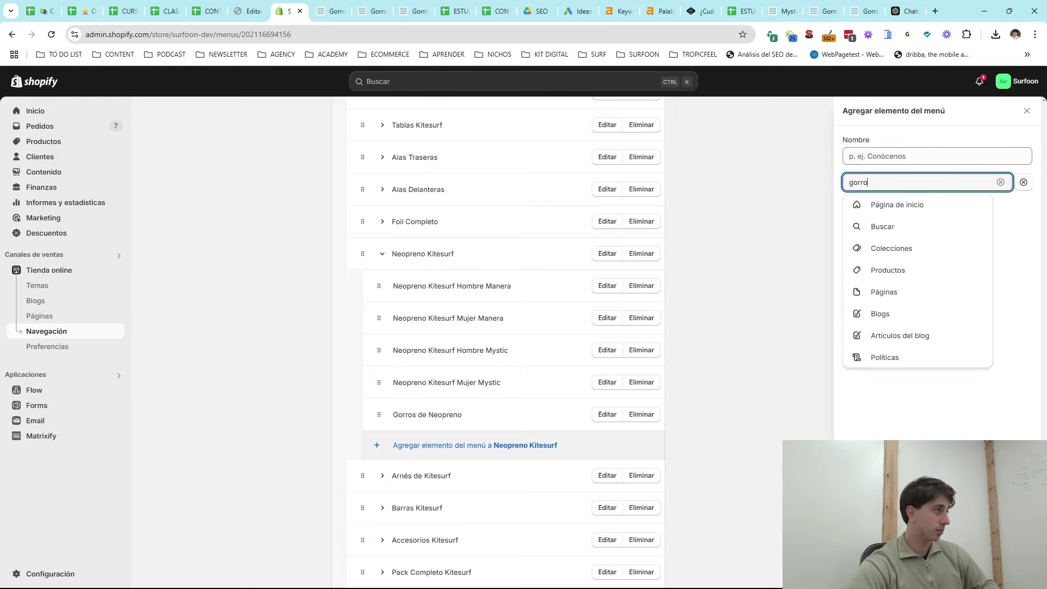
{"action": "type", "text": "s"}
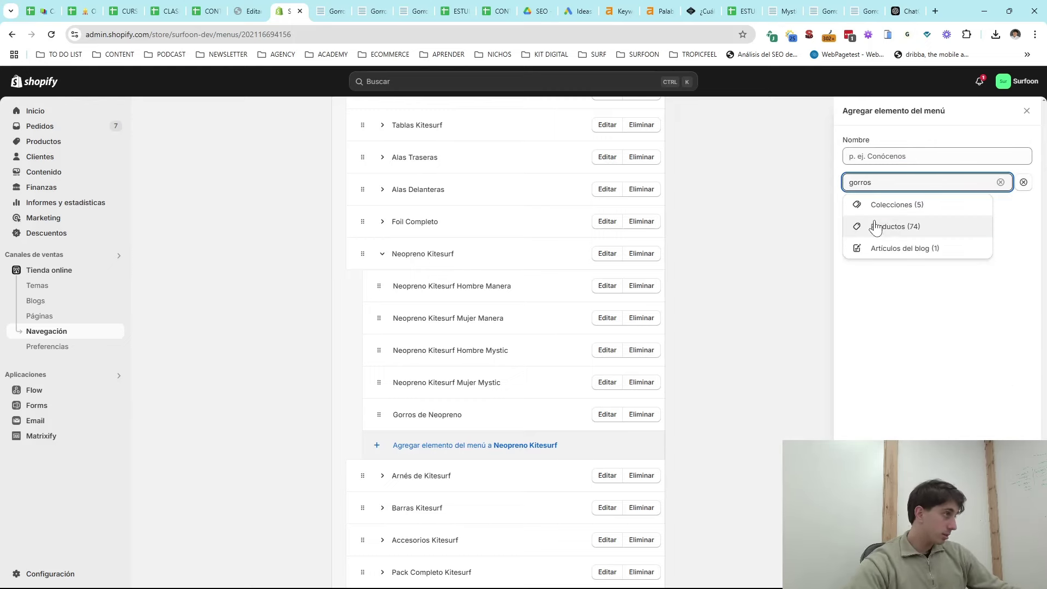
{"action": "type", "text": " my"}
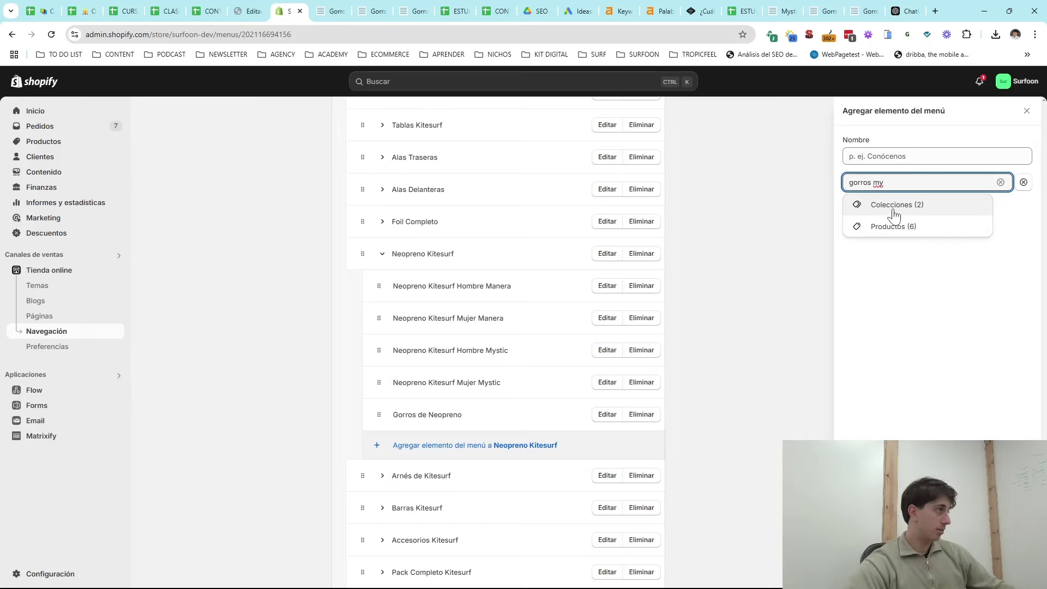
{"action": "left_click", "coordinate": [894, 212]}
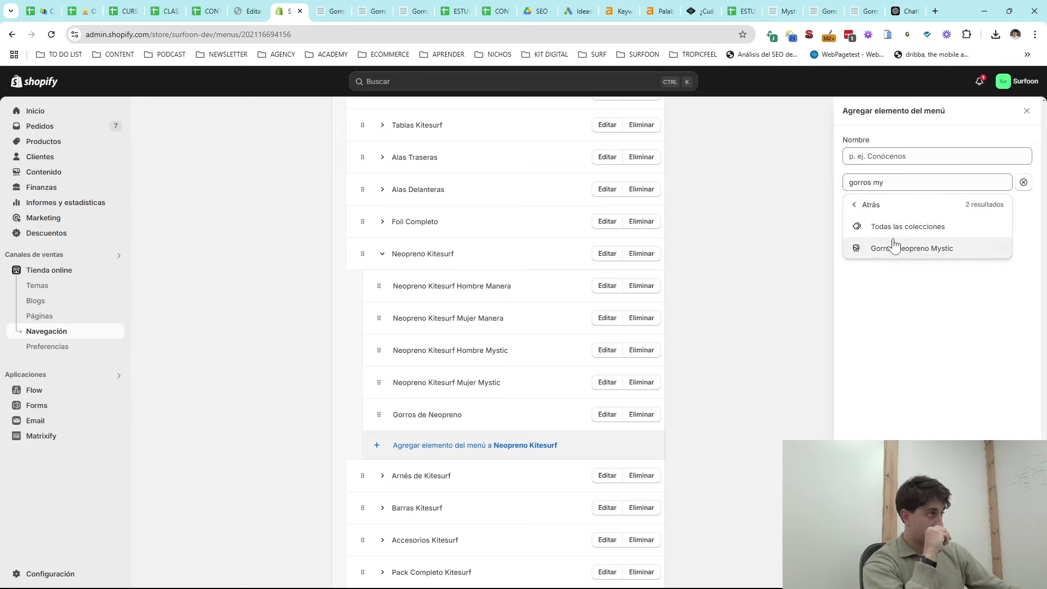
{"action": "left_click", "coordinate": [898, 250]}
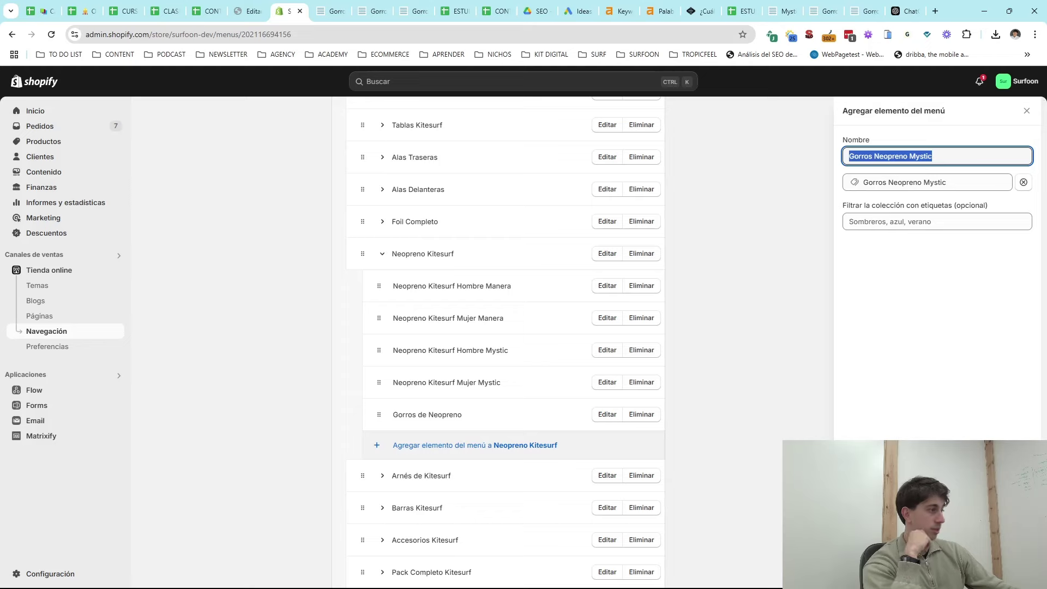
{"action": "key", "text": "Return"}
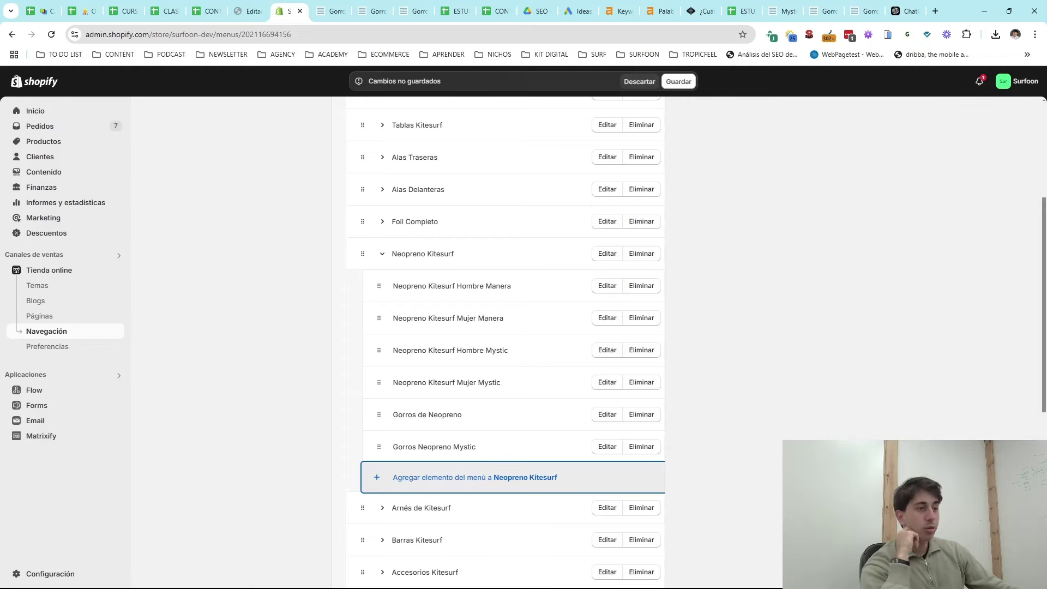
{"action": "left_click_drag", "start_coordinate": [380, 448], "coordinate": [414, 439]}
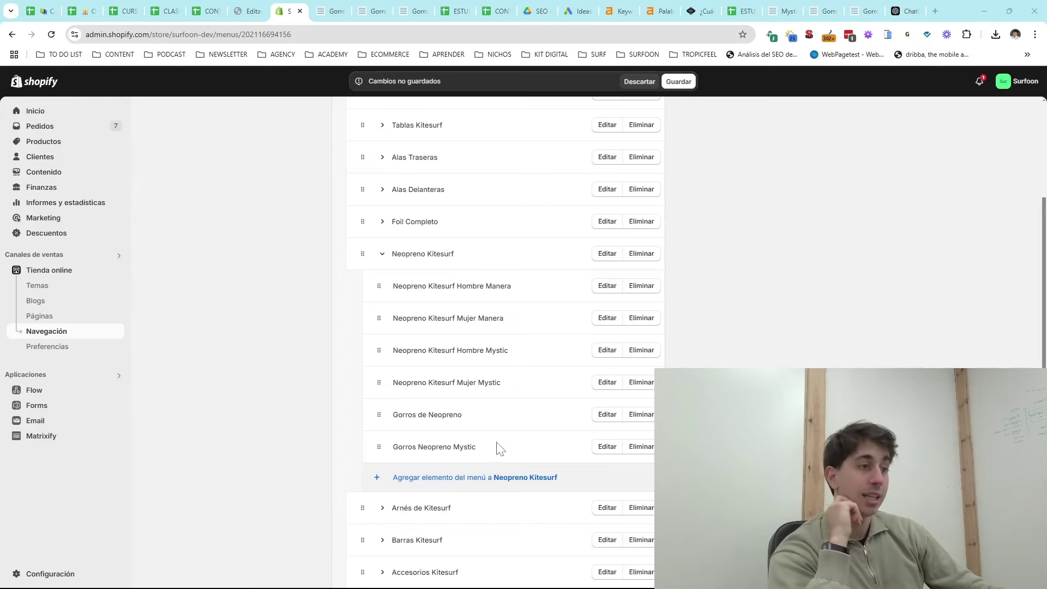
{"action": "left_click", "coordinate": [678, 81]}
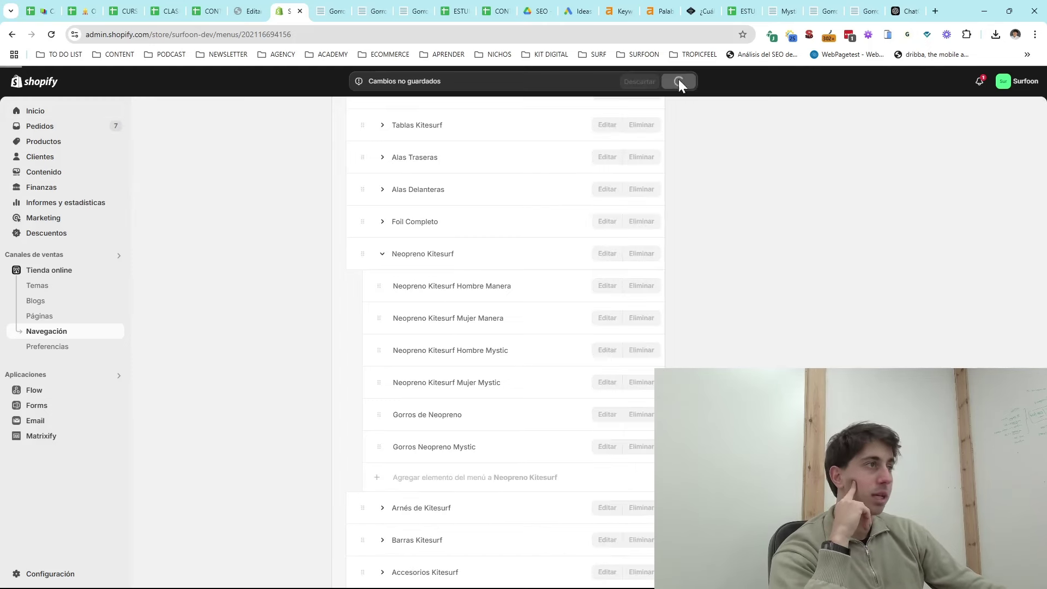
- Reload the live Gorros Neopreno Mystic page, check its breadcrumb trail and return to the breadcrumb-menu in Shopify
{"action": "left_click", "coordinate": [338, 9]}
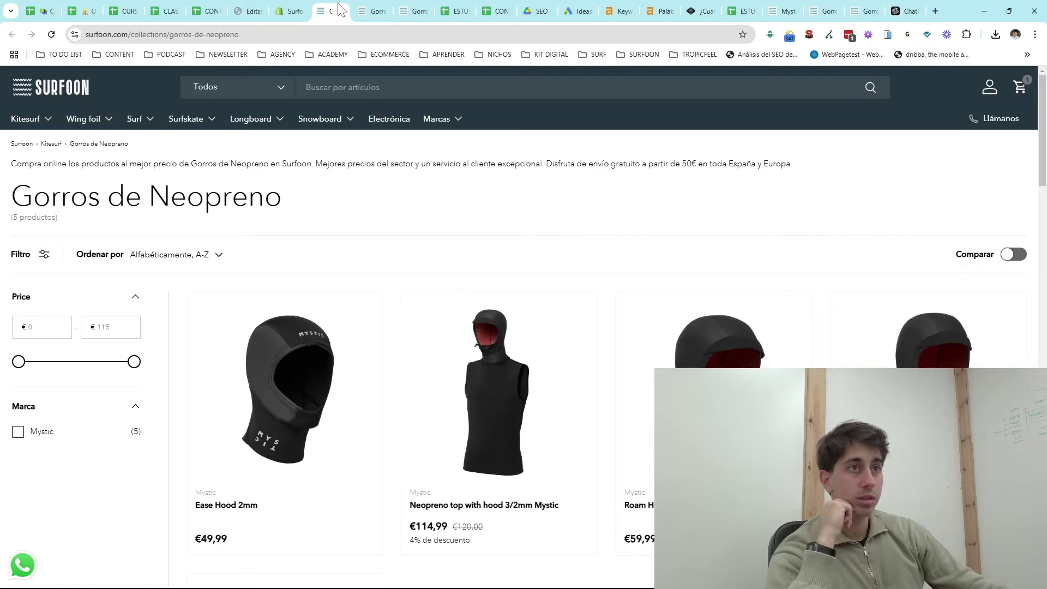
{"action": "left_click", "coordinate": [361, 10]}
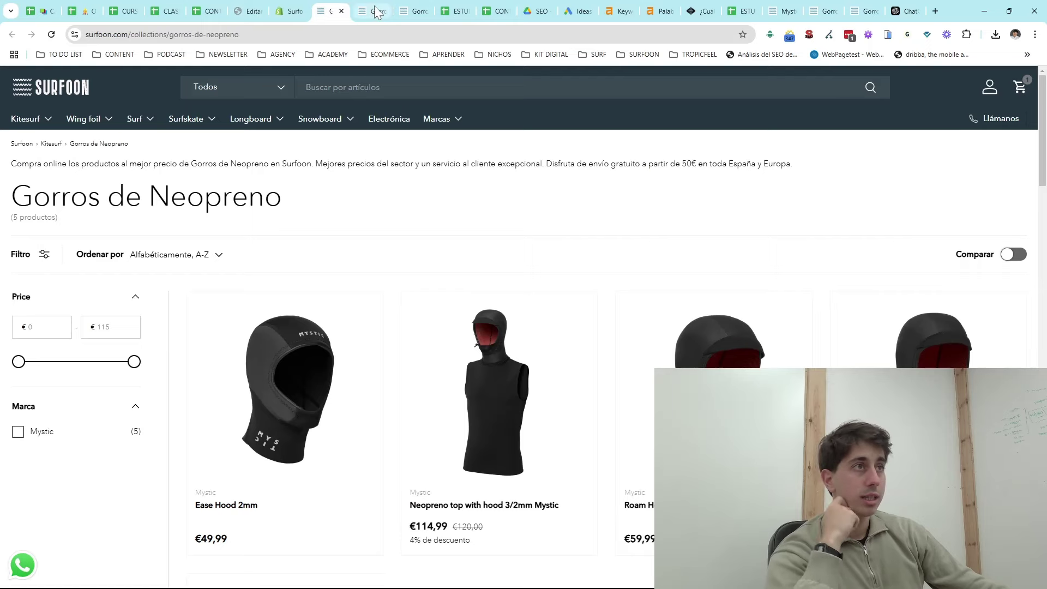
{"action": "left_click", "coordinate": [52, 34]}
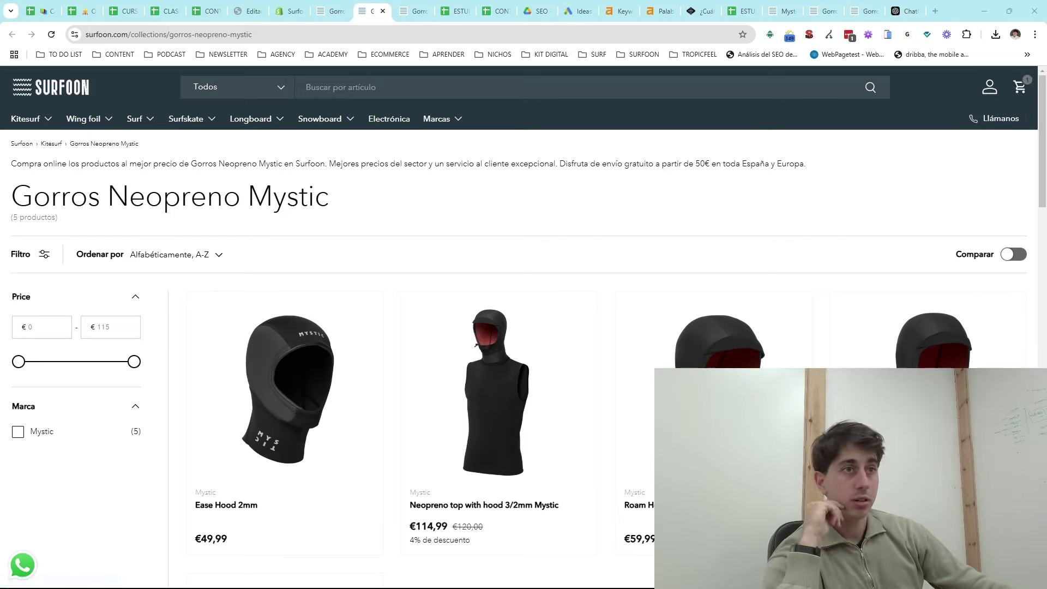
{"action": "left_click_drag", "start_coordinate": [74, 144], "coordinate": [160, 149]}
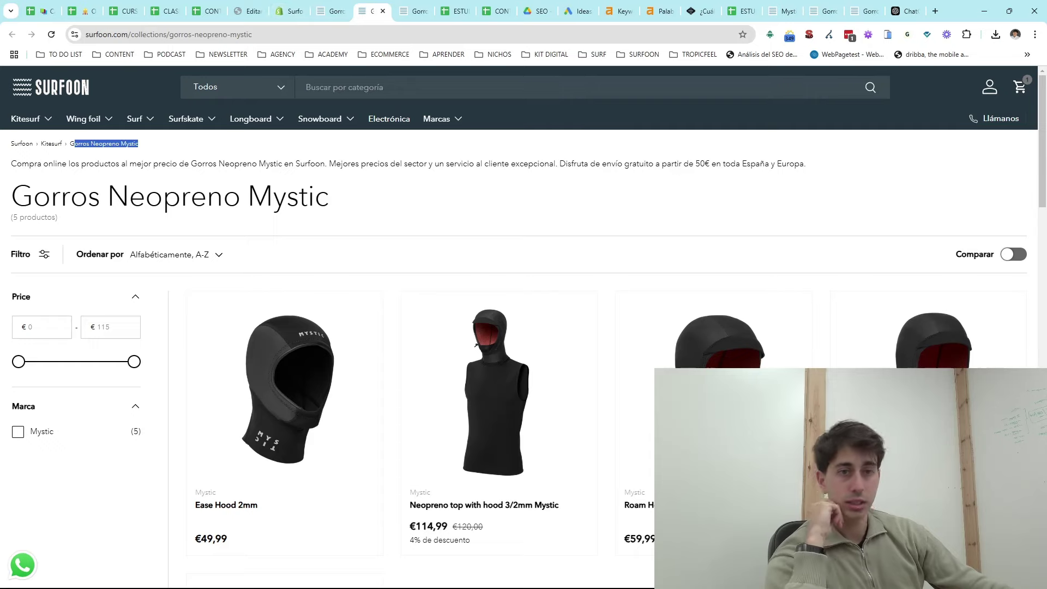
{"action": "key", "text": "ctrl+shift+Tab"}
{"action": "key", "text": "ctrl+shift+Tab"}
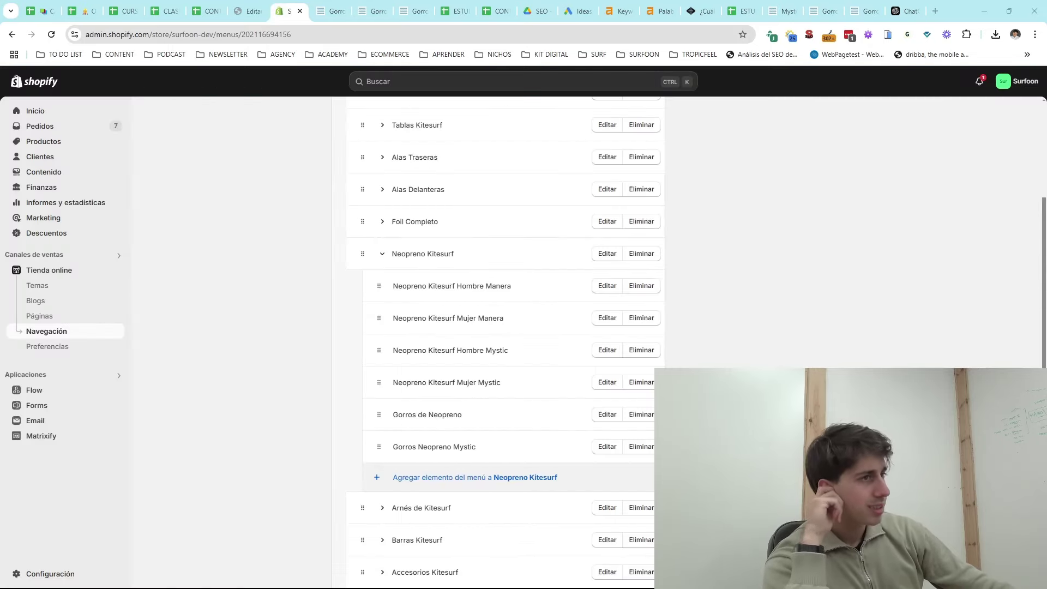
- Review the Kitesurf breadcrumb structure, then compare the live Gorros de Neopreno and Gorros Neopreno Mystic pages, including the latter's related collection links
{"action": "left_click_drag", "start_coordinate": [391, 253], "coordinate": [467, 256]}
{"action": "scroll", "coordinate": [460, 250], "scroll_direction": "up", "scroll_amount": 4}
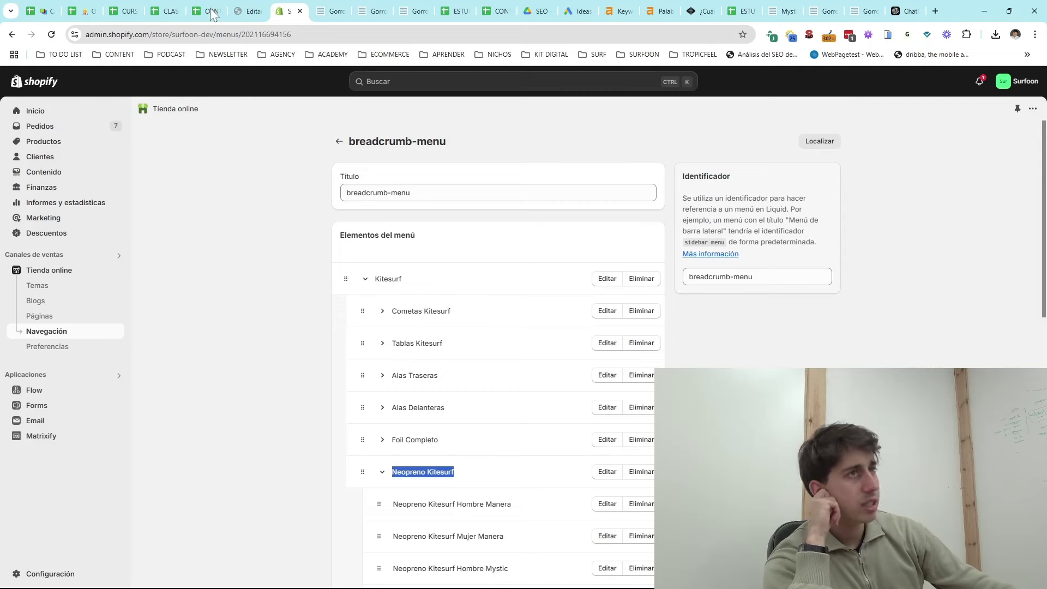
{"action": "left_click", "coordinate": [245, 11]}
{"action": "left_click", "coordinate": [346, 6]}
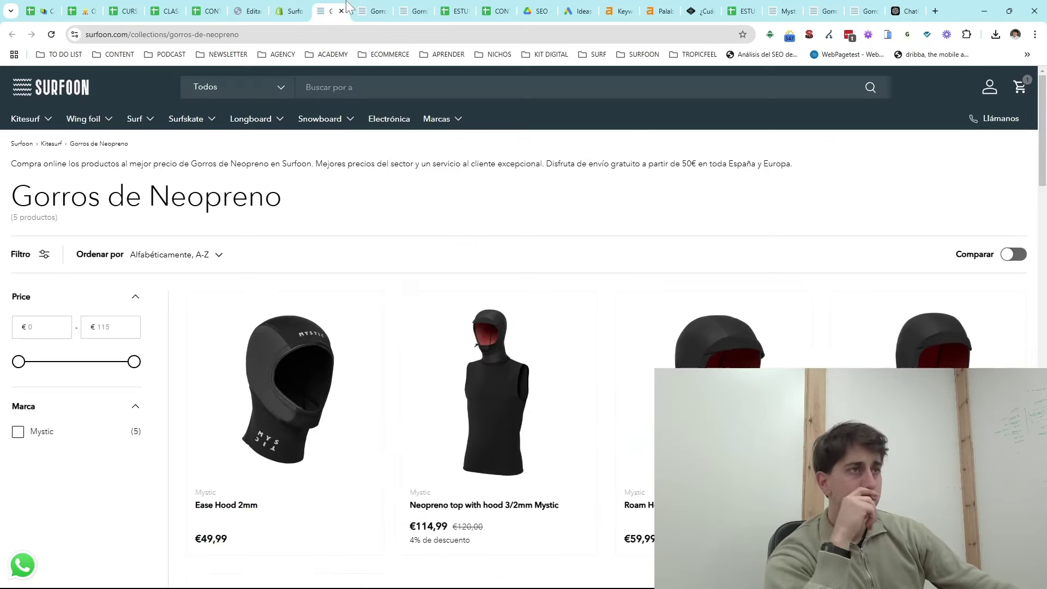
{"action": "left_click", "coordinate": [365, 10]}
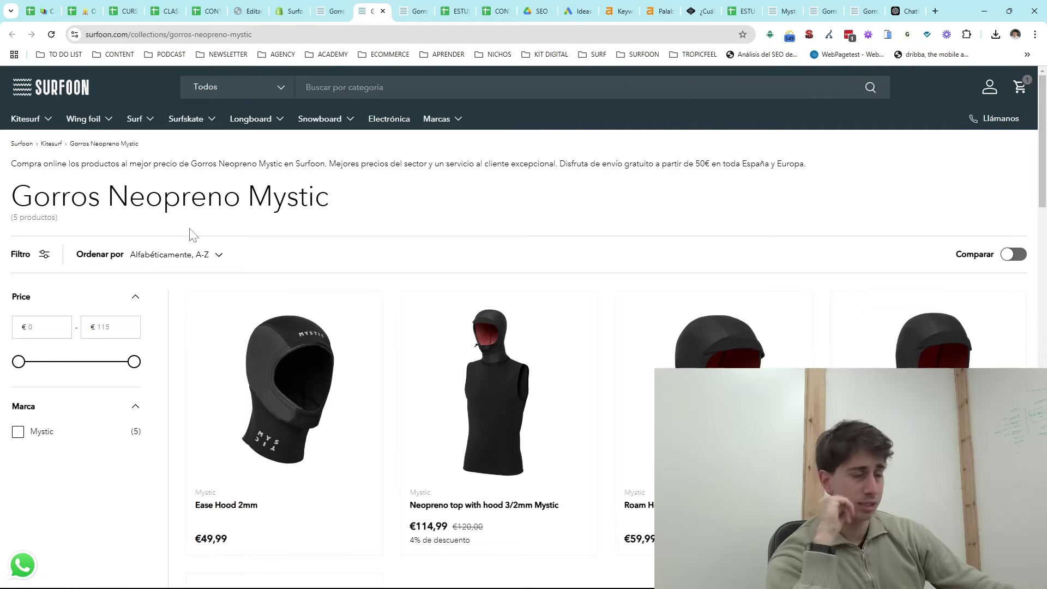
{"action": "scroll", "coordinate": [261, 222], "scroll_direction": "down", "scroll_amount": 20}
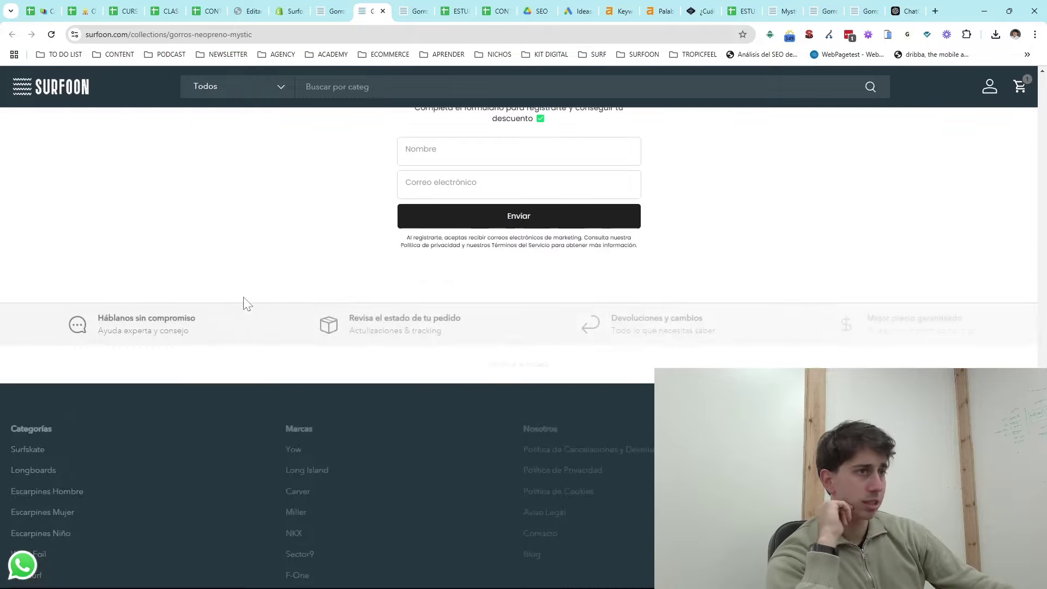
{"action": "scroll", "coordinate": [243, 299], "scroll_direction": "up", "scroll_amount": 4}
{"action": "scroll", "coordinate": [198, 292], "scroll_direction": "up", "scroll_amount": 2}
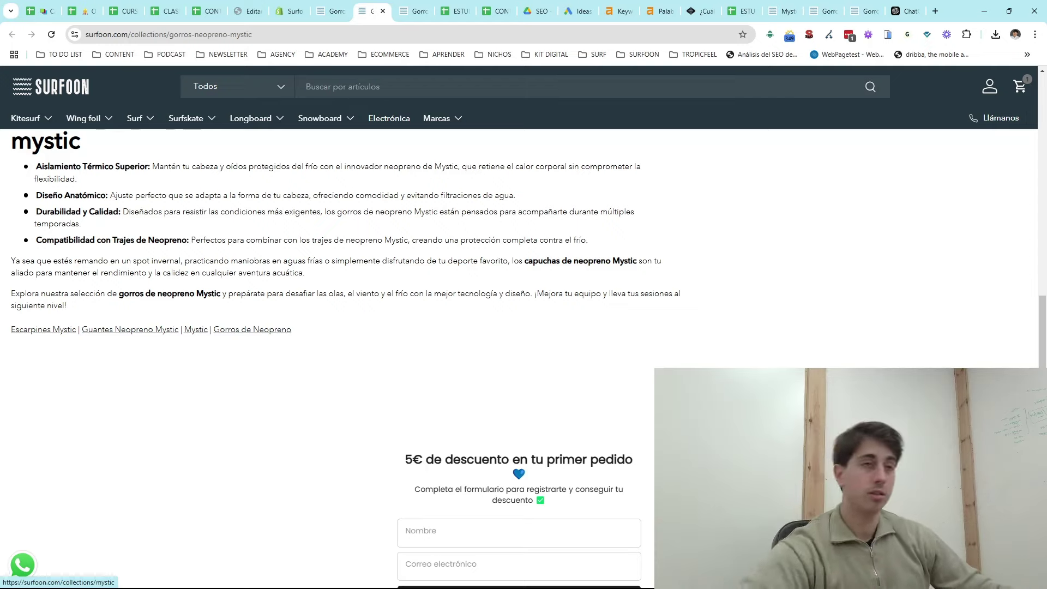
{"action": "scroll", "coordinate": [494, 170], "scroll_direction": "up", "scroll_amount": 8}
{"action": "scroll", "coordinate": [615, 131], "scroll_direction": "up", "scroll_amount": 3}
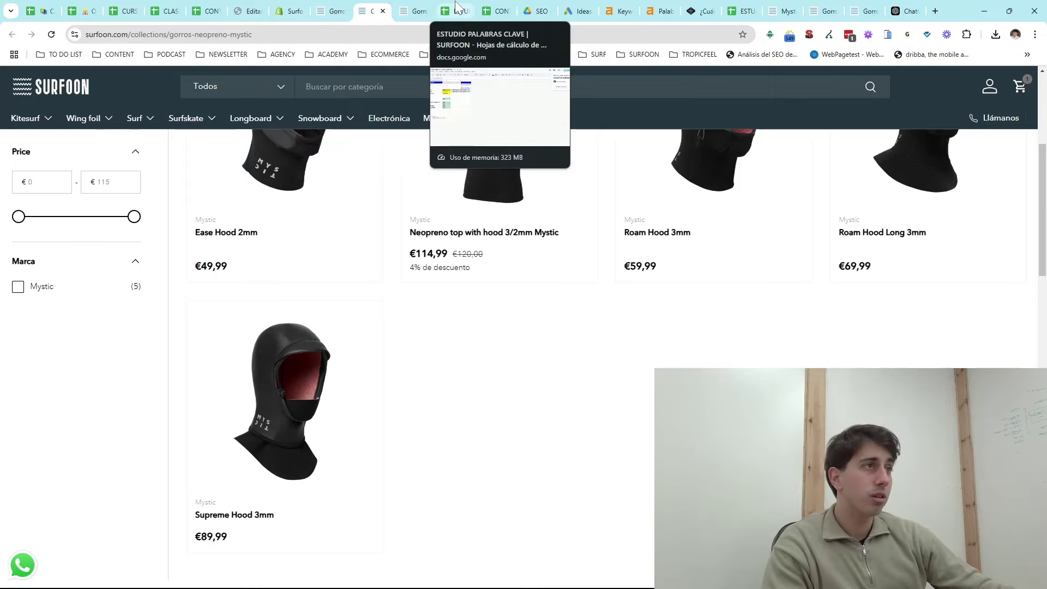
- Switch to the CONTENIDOS SEO spreadsheet and inspect the competitor URL in the editorial calendar's "gorro neopren mystic" row
{"action": "left_click", "coordinate": [488, 12]}
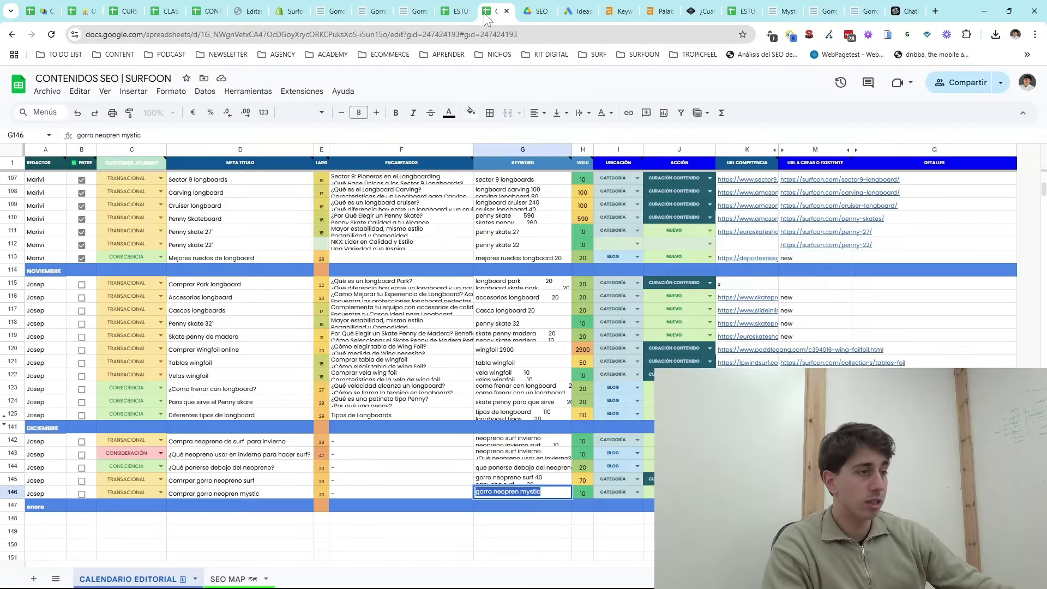
{"action": "left_click", "coordinate": [439, 494]}
{"action": "left_click", "coordinate": [815, 467]}
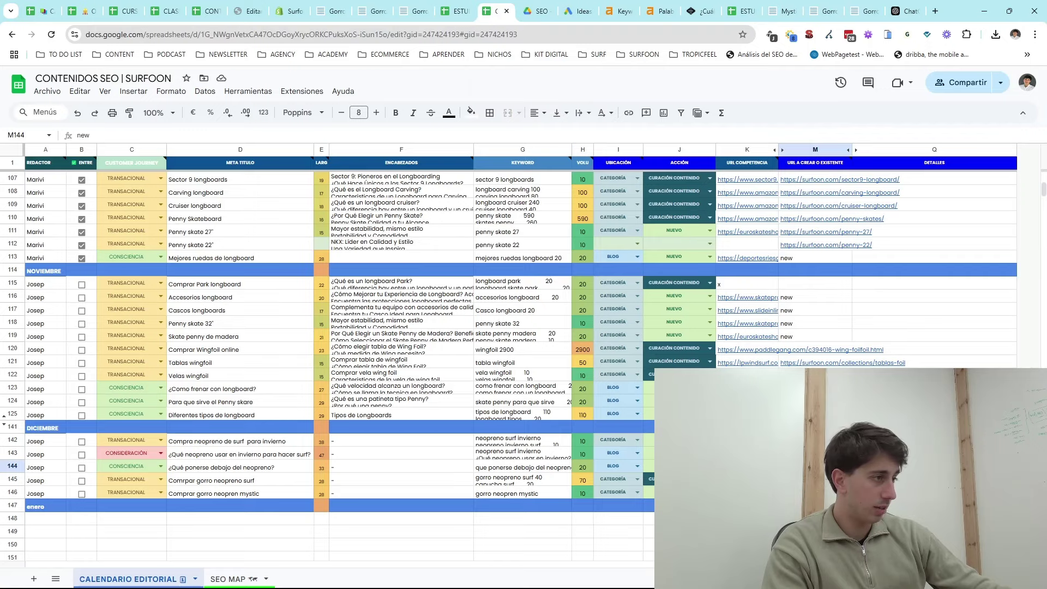
{"action": "key", "text": "Down"}
{"action": "key", "text": "Down"}
{"action": "key", "text": "Left"}
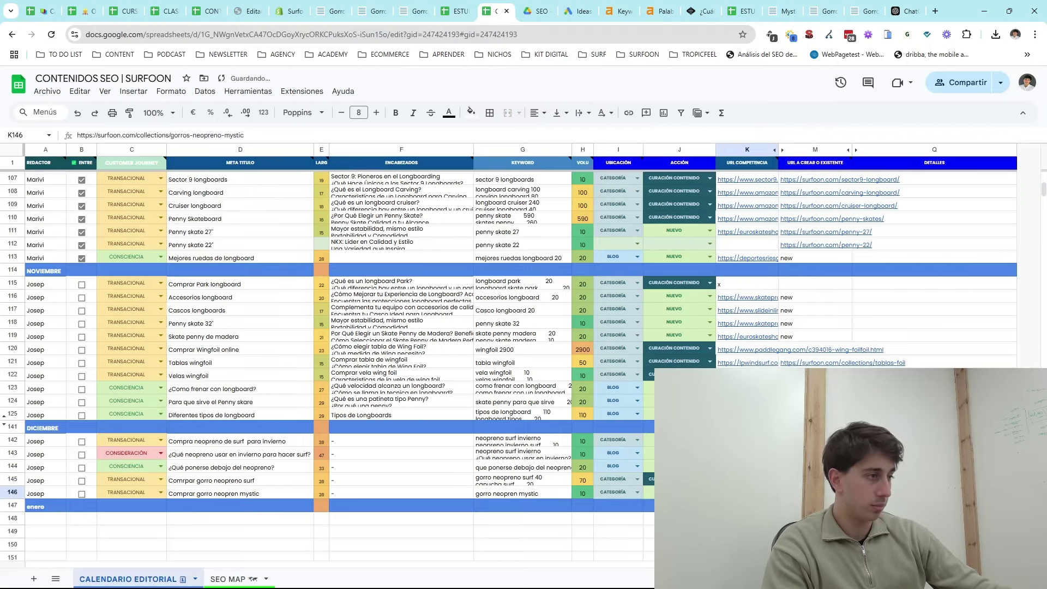
- Open the SEO MAP sheet and right-align the GORRO DE NEOPRENO MYSTIC page name beneath GORRO DE NEOPRENO
{"action": "left_click", "coordinate": [228, 579]}
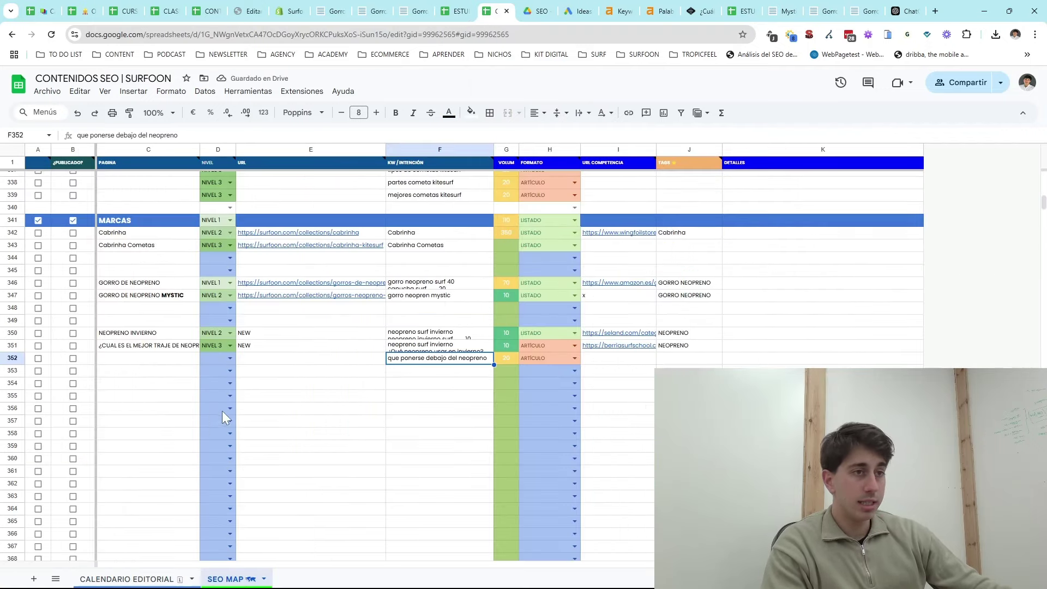
{"action": "left_click", "coordinate": [123, 288]}
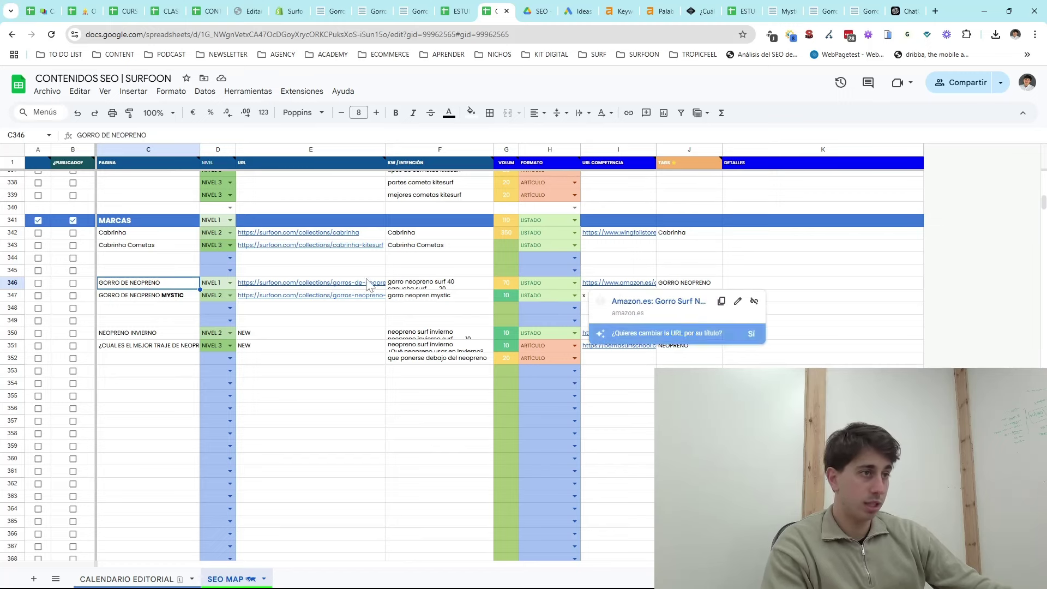
{"action": "left_click", "coordinate": [327, 296]}
{"action": "left_click", "coordinate": [152, 296]}
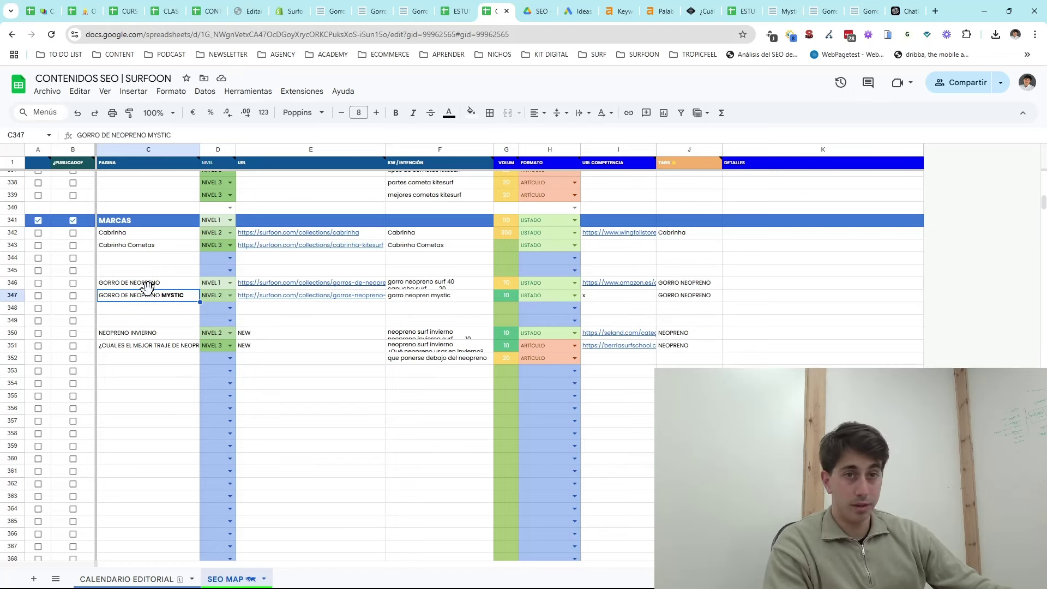
{"action": "left_click_drag", "start_coordinate": [139, 309], "coordinate": [592, 312]}
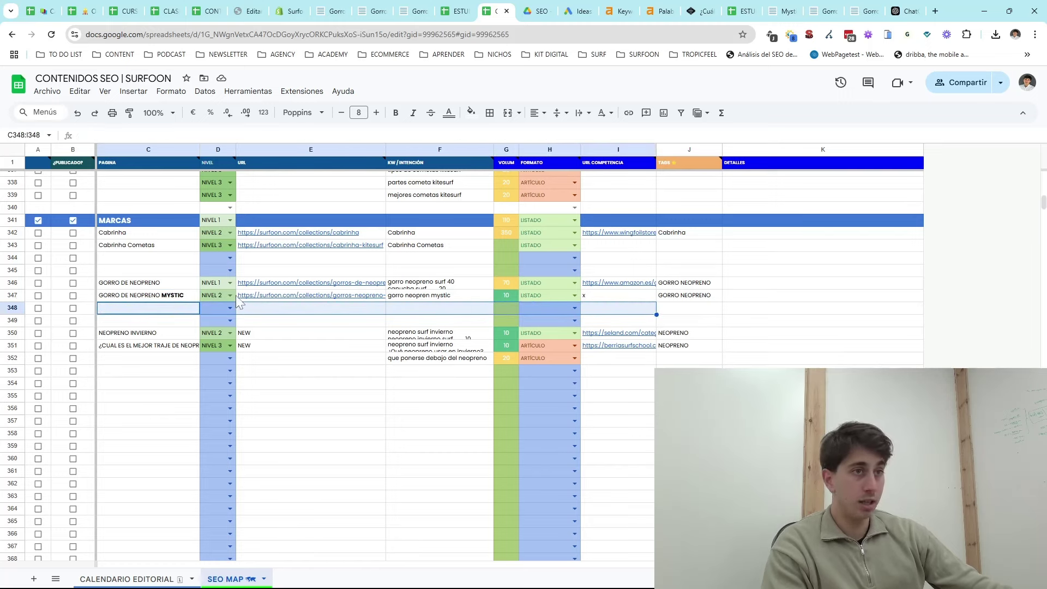
{"action": "key", "text": "Up"}
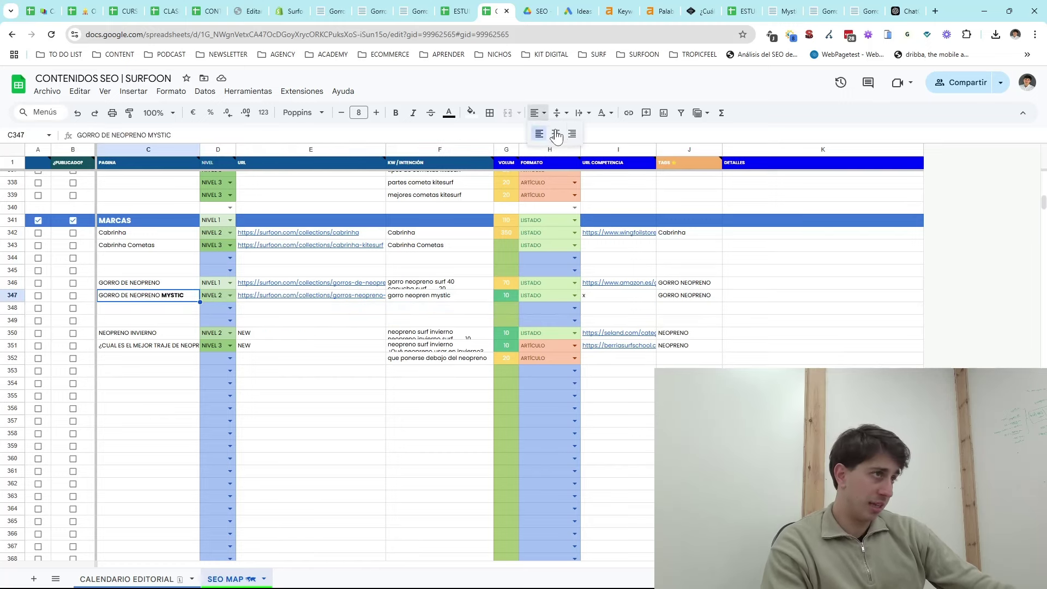
{"action": "left_click", "coordinate": [545, 115]}
{"action": "left_click", "coordinate": [572, 138]}
{"action": "left_click", "coordinate": [156, 308]}
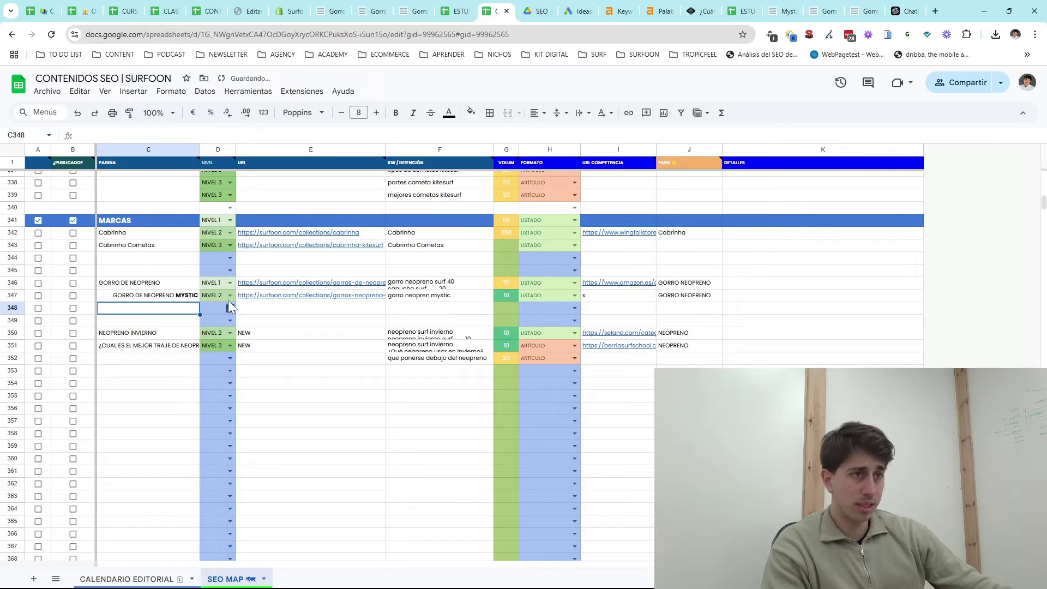
- Examine how the SEO MAP's Kitesurf branch groups its subfamilies, board types, board brands and kite pages by level
{"action": "scroll", "coordinate": [120, 303], "scroll_direction": "up", "scroll_amount": 9}
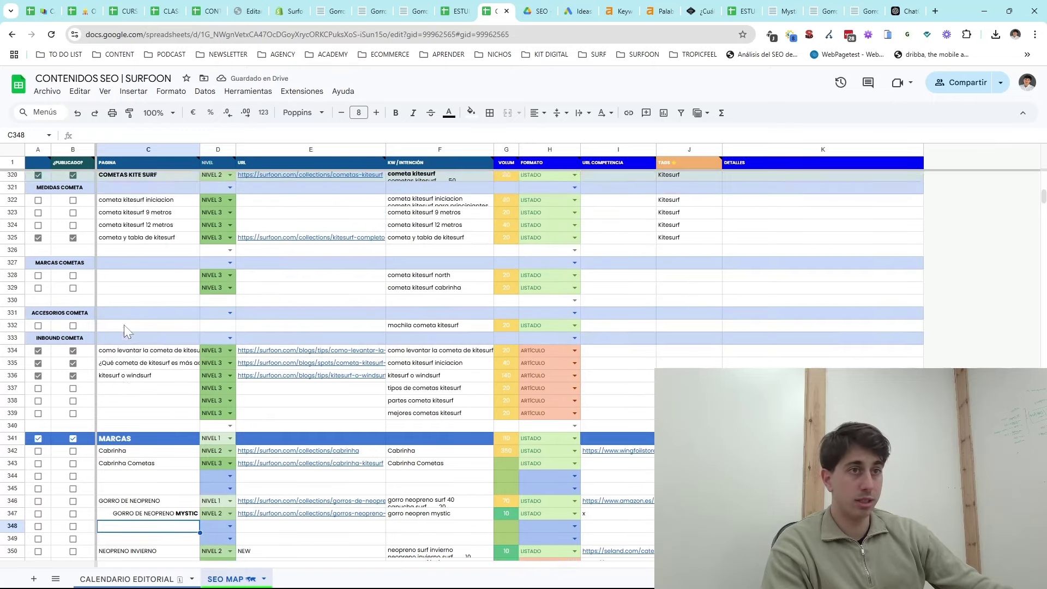
{"action": "scroll", "coordinate": [120, 303], "scroll_direction": "up", "scroll_amount": 10}
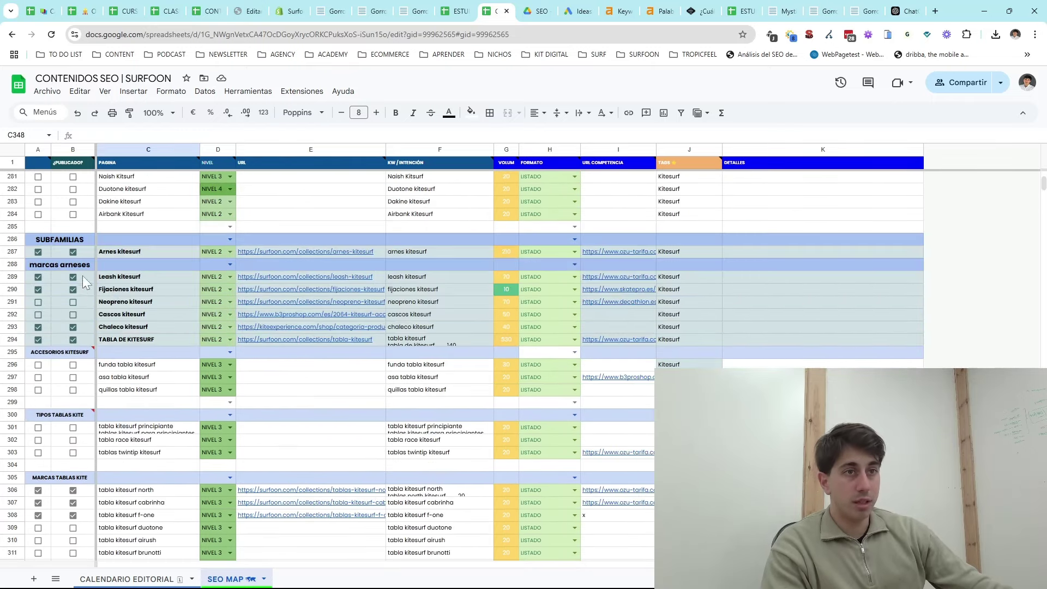
{"action": "mouse_move", "coordinate": [138, 275]}
{"action": "left_mouse_down"}
{"action": "mouse_move", "coordinate": [151, 291]}
{"action": "mouse_move", "coordinate": [151, 267]}
{"action": "left_mouse_up"}
{"action": "left_click", "coordinate": [75, 266]}
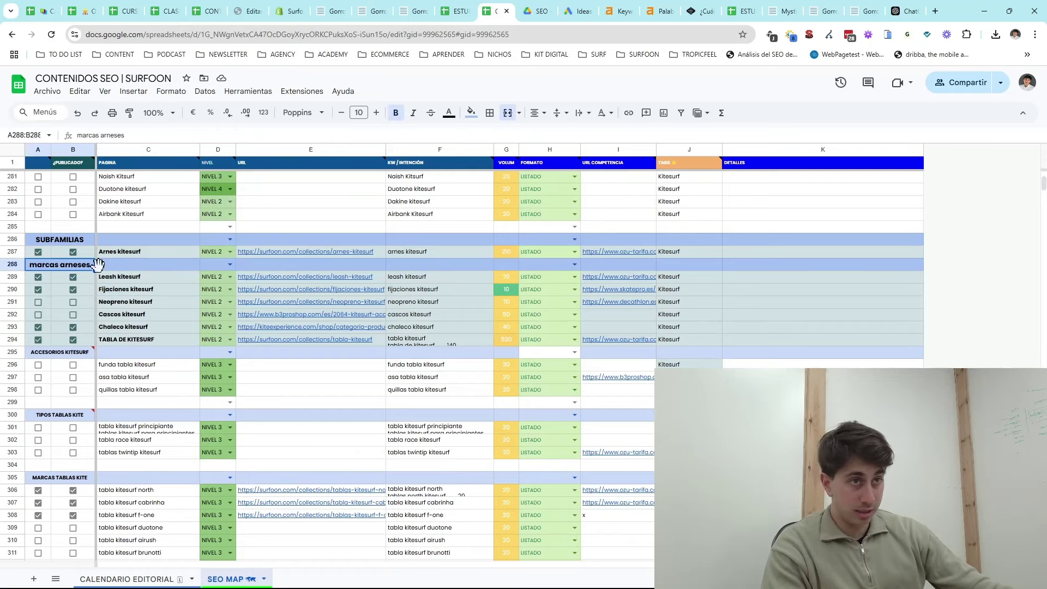
{"action": "scroll", "coordinate": [169, 286], "scroll_direction": "down", "scroll_amount": 3}
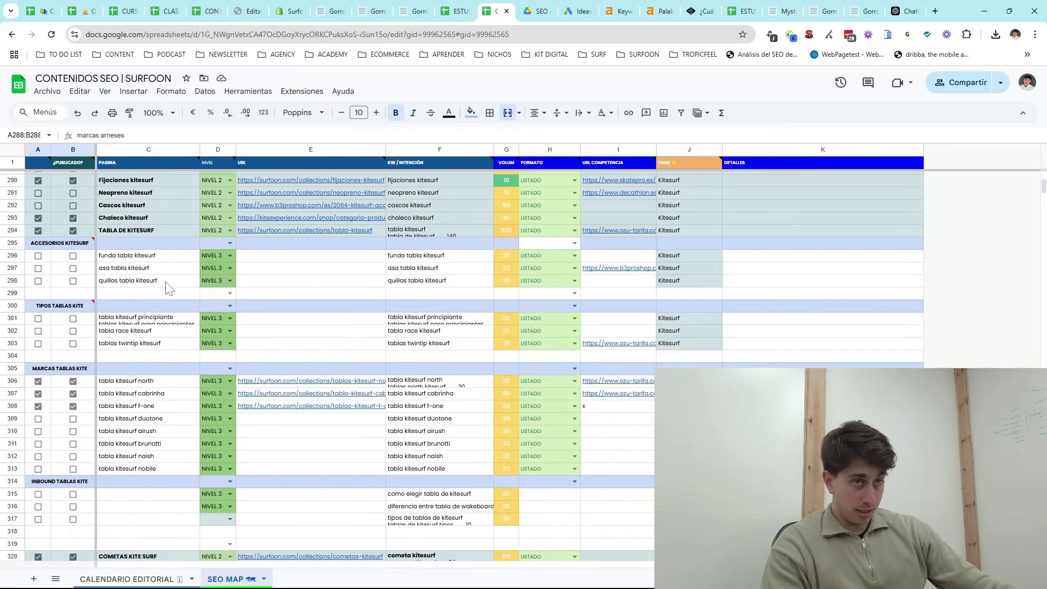
{"action": "left_click", "coordinate": [63, 246]}
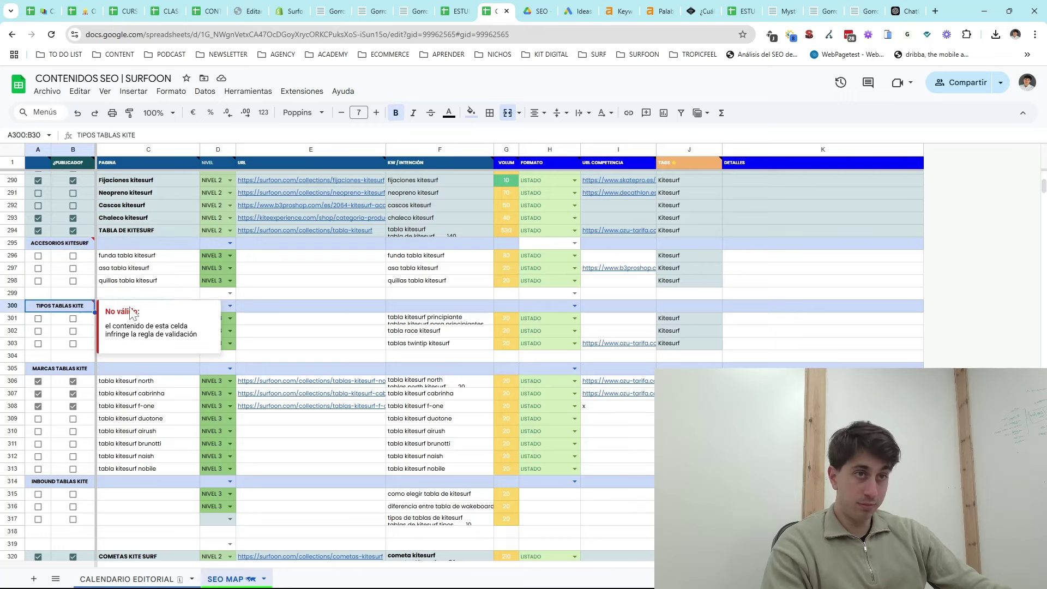
{"action": "left_click", "coordinate": [418, 297]}
{"action": "left_click_drag", "start_coordinate": [136, 324], "coordinate": [138, 349]}
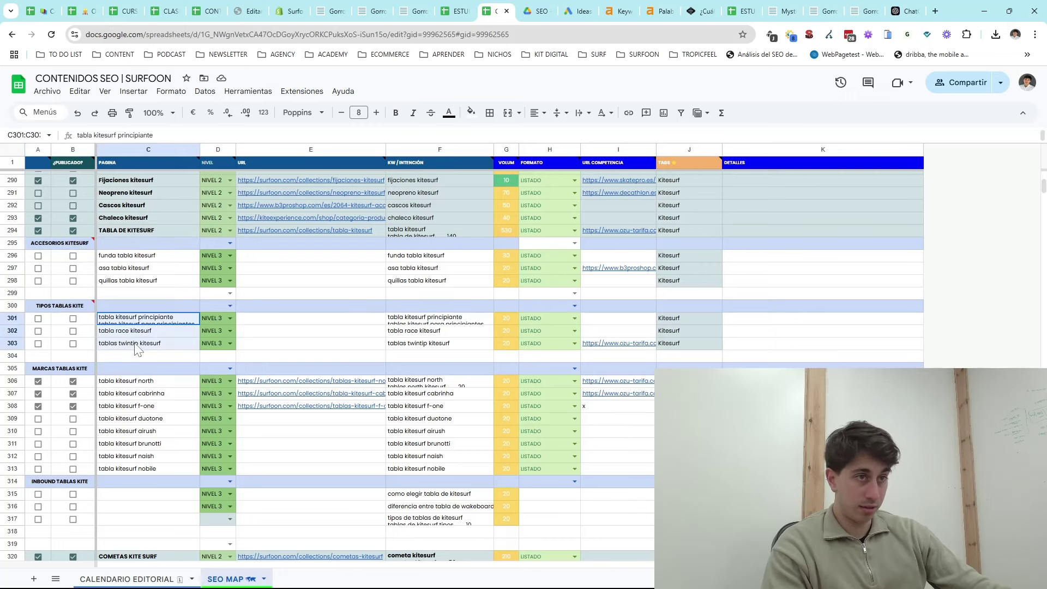
{"action": "left_click", "coordinate": [145, 374]}
{"action": "left_click_drag", "start_coordinate": [153, 386], "coordinate": [162, 473]}
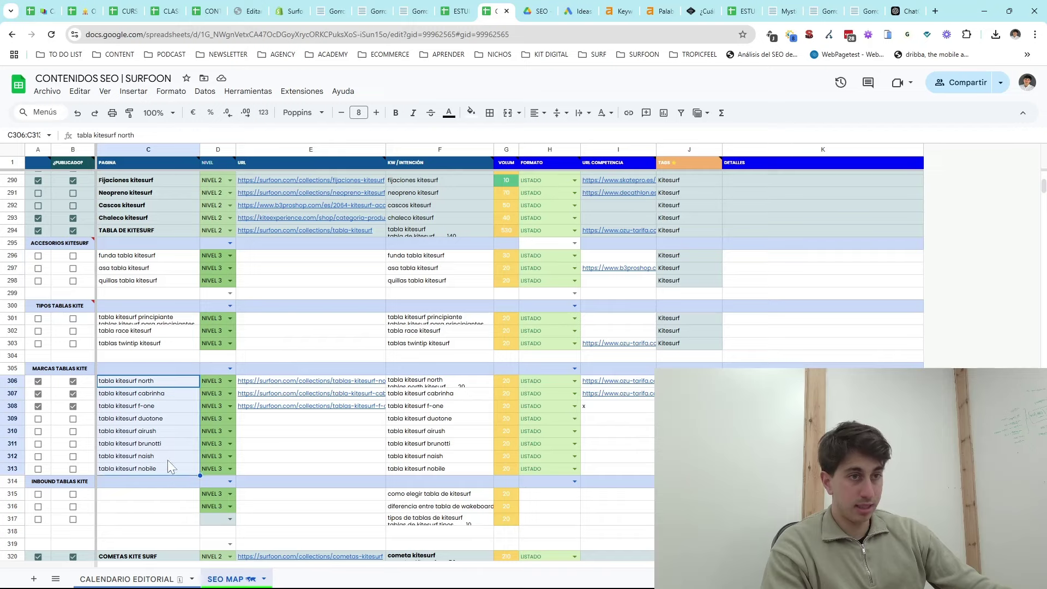
{"action": "scroll", "coordinate": [166, 436], "scroll_direction": "down", "scroll_amount": 5}
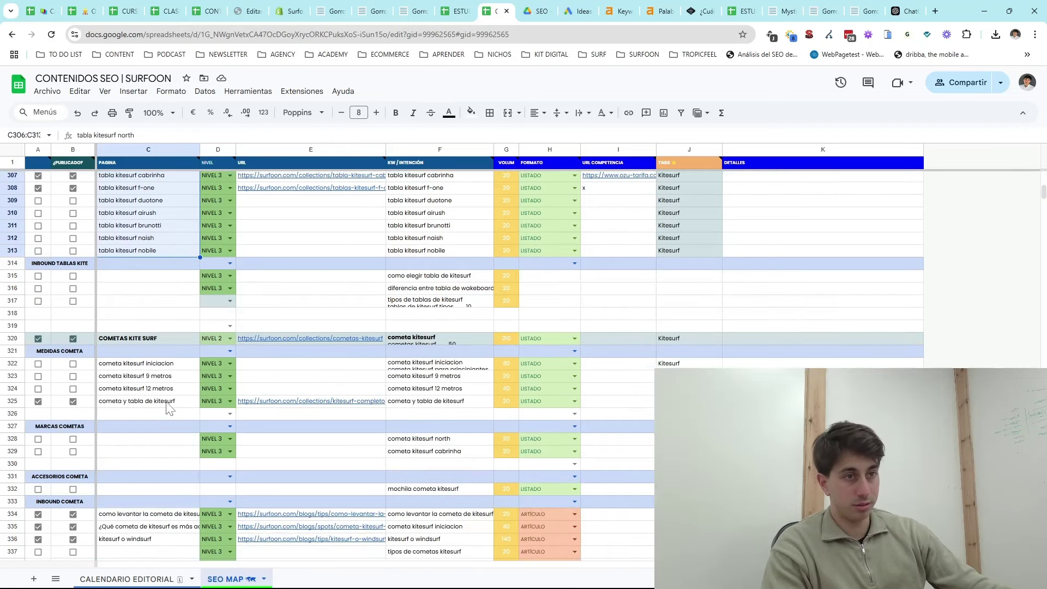
{"action": "left_click_drag", "start_coordinate": [146, 391], "coordinate": [165, 372]}
{"action": "left_click", "coordinate": [145, 338]}
- Hide rows 275 to 340, the Kitesurf detail rows between the KITESURF and MARCAS headings
{"action": "scroll", "coordinate": [147, 338], "scroll_direction": "up", "scroll_amount": 10}
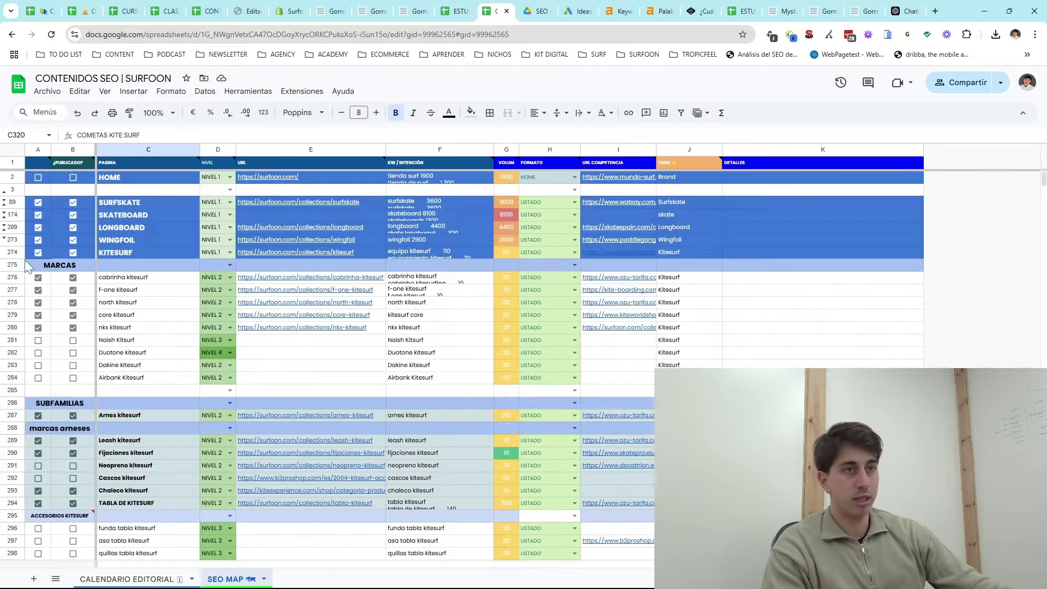
{"action": "left_click_drag", "start_coordinate": [13, 265], "coordinate": [12, 316]}
{"action": "right_click", "coordinate": [12, 316]}
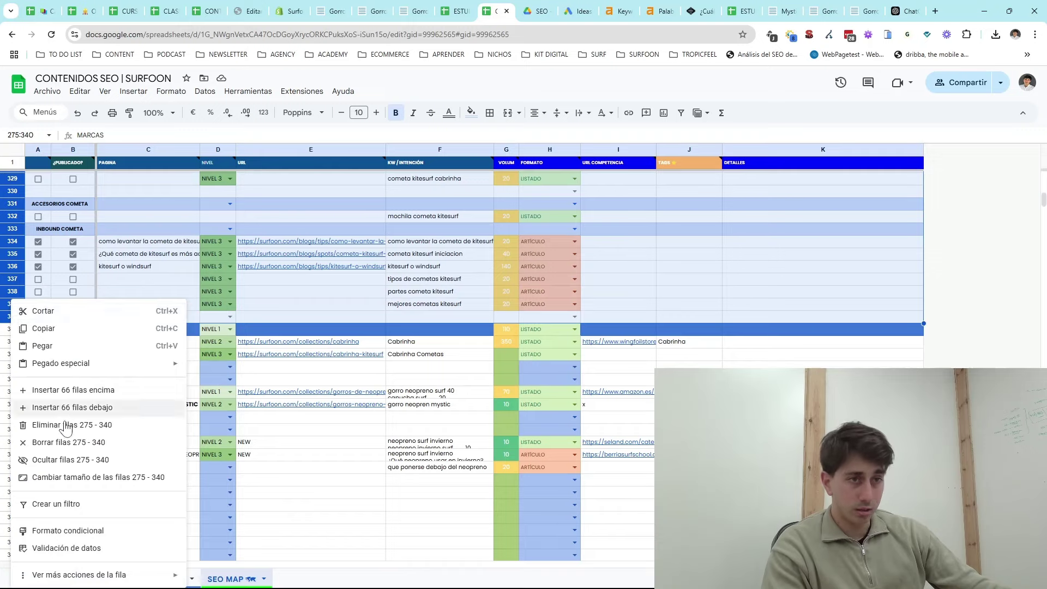
{"action": "left_click", "coordinate": [64, 460]}
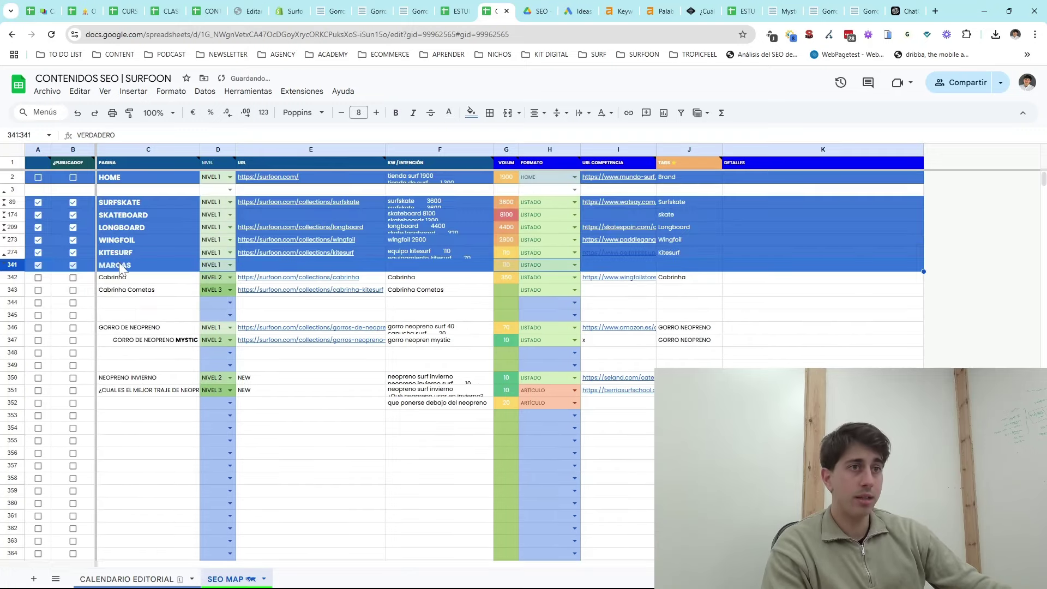
- Right-align the Cabrinha Cometas page name beneath Cabrinha and select cells J342:J351
{"action": "left_click", "coordinate": [136, 279]}
{"action": "left_click", "coordinate": [143, 292]}
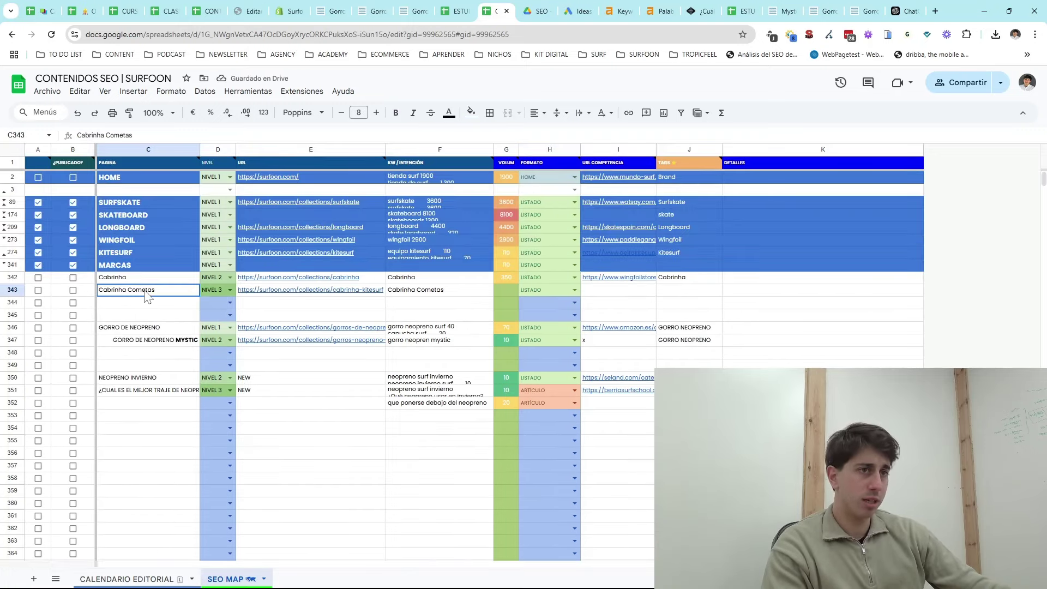
{"action": "left_click", "coordinate": [547, 116]}
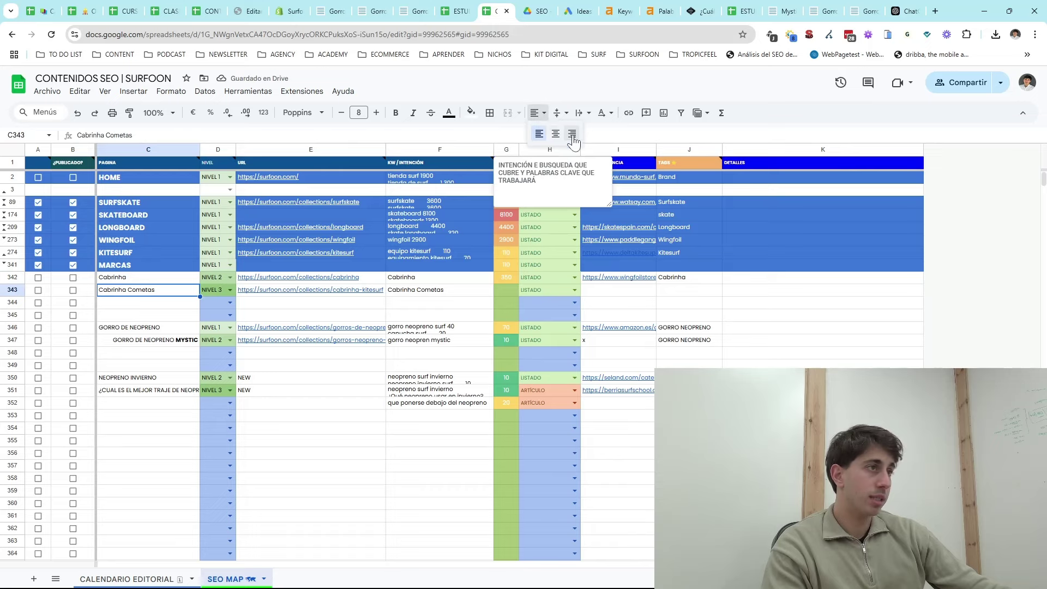
{"action": "left_click", "coordinate": [572, 135]}
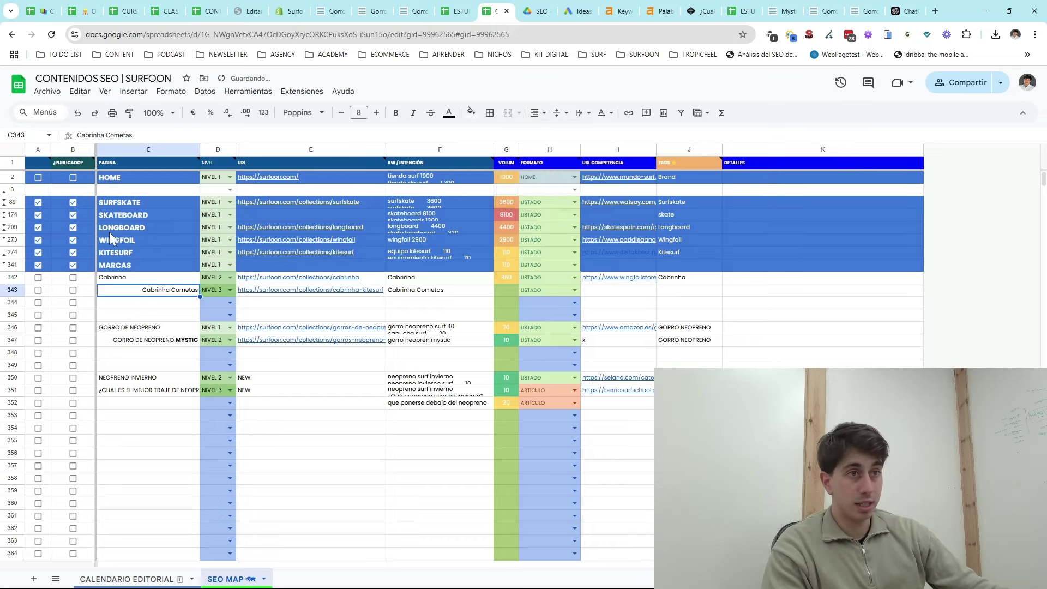
{"action": "left_click", "coordinate": [151, 330]}
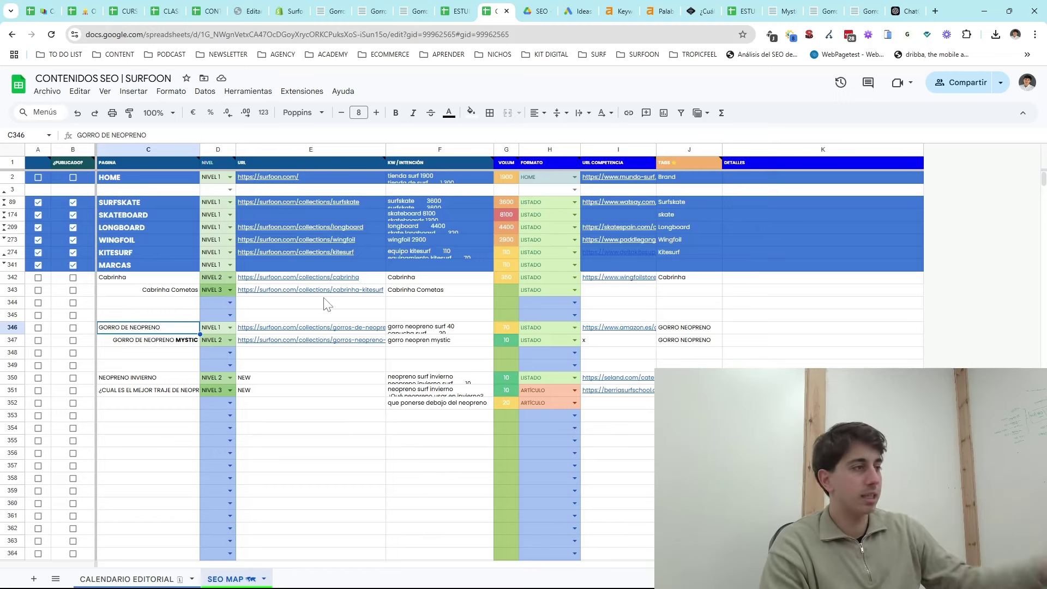
{"action": "left_click_drag", "start_coordinate": [688, 277], "coordinate": [688, 390]}
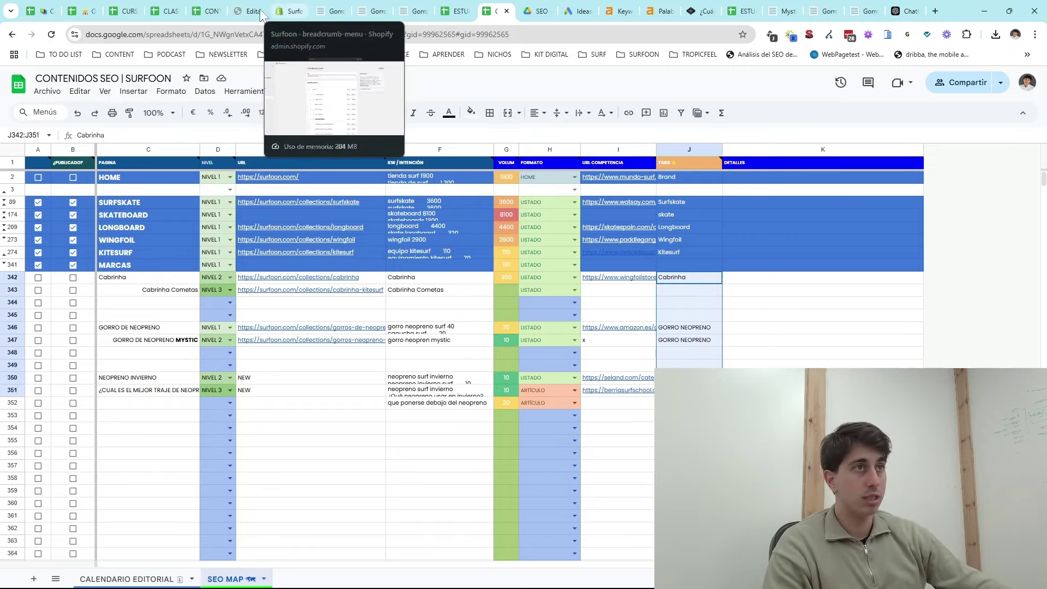
- Switch to the WordPress lesson editor and review its workflow from Estudio de palabras clave to Trasladar al SEO Map
{"action": "left_click", "coordinate": [238, 16]}
{"action": "scroll", "coordinate": [382, 305], "scroll_direction": "down", "scroll_amount": 5}
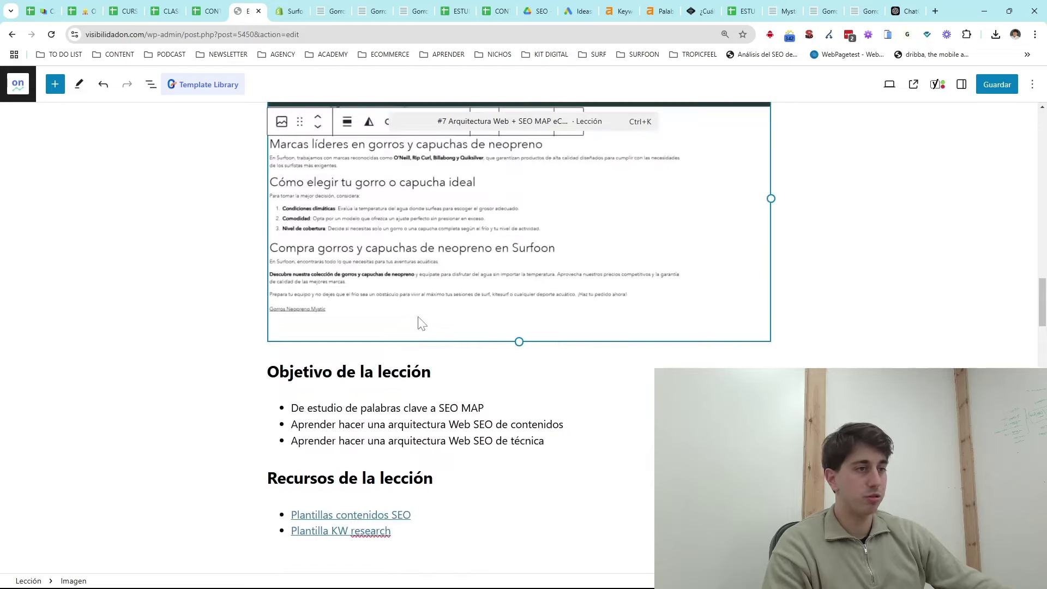
{"action": "scroll", "coordinate": [394, 322], "scroll_direction": "up", "scroll_amount": 14}
{"action": "scroll", "coordinate": [368, 289], "scroll_direction": "up", "scroll_amount": 10}
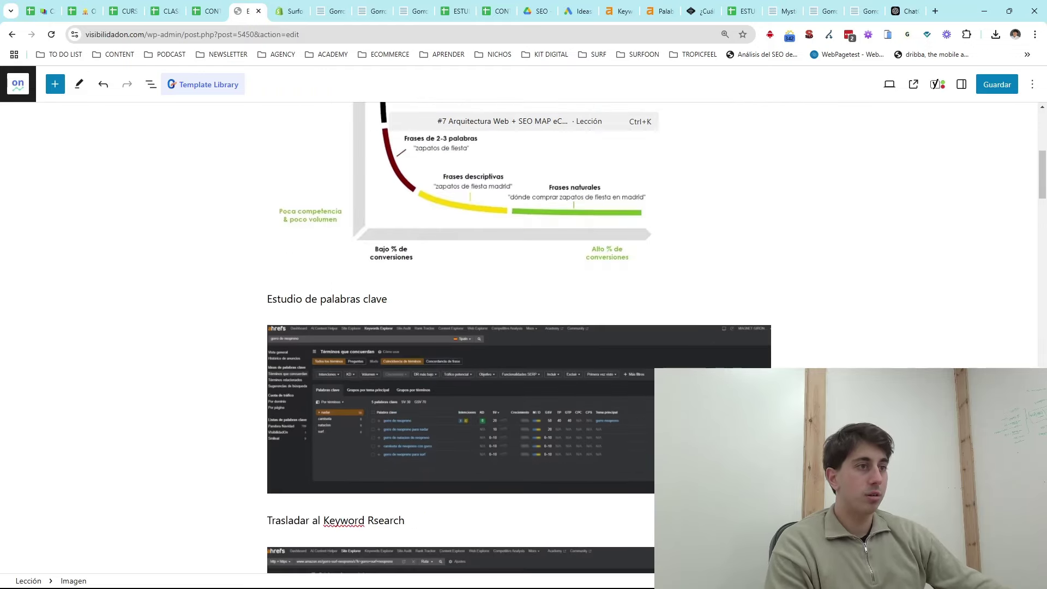
{"action": "triple_click", "coordinate": [312, 298]}
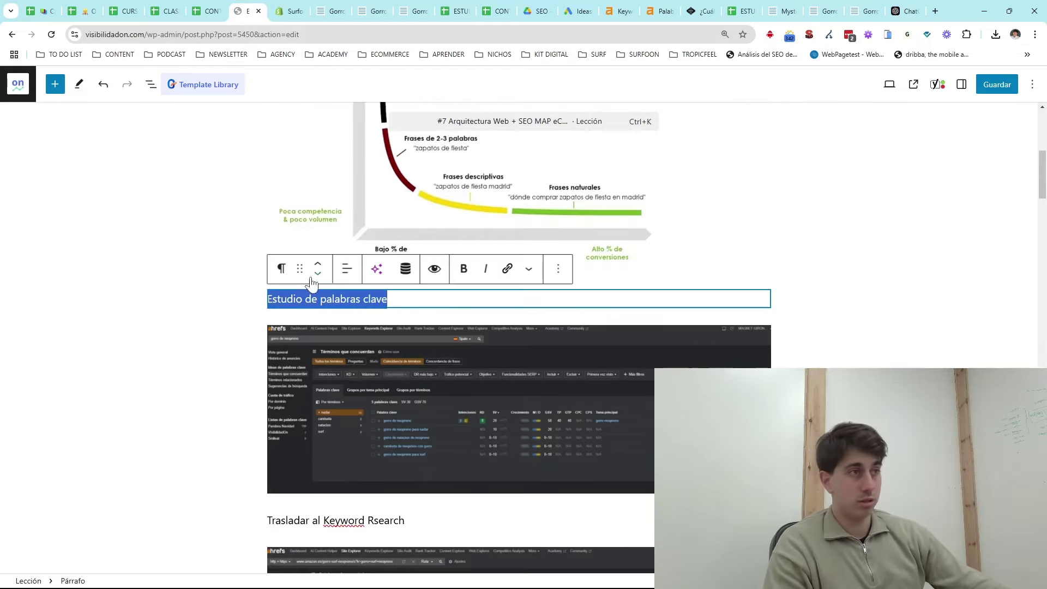
{"action": "scroll", "coordinate": [699, 252], "scroll_direction": "up", "scroll_amount": 2}
{"action": "scroll", "coordinate": [363, 285], "scroll_direction": "down", "scroll_amount": 6}
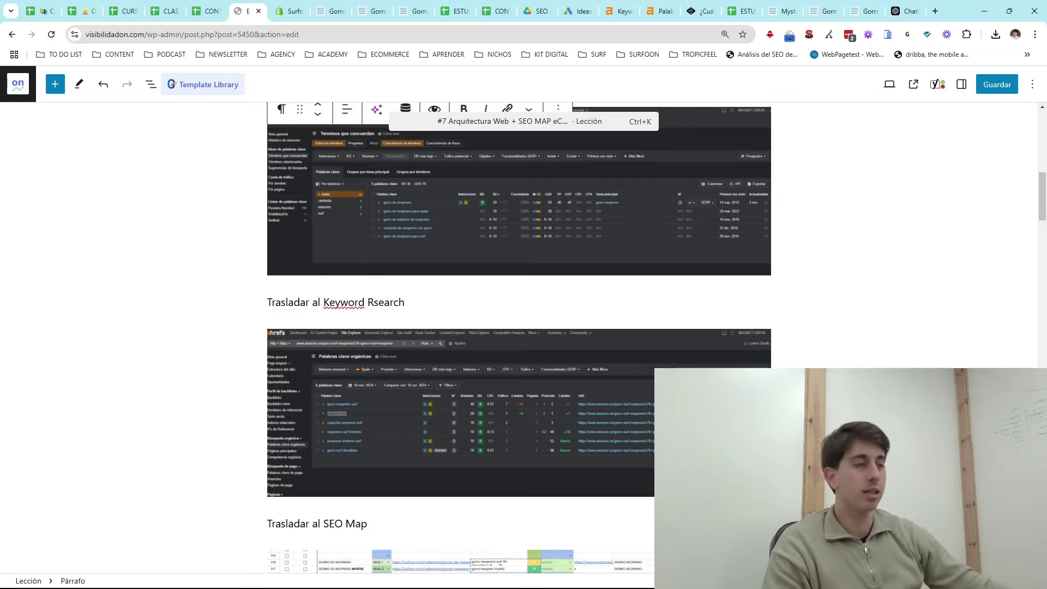
- Review the lesson's remaining workflow, from Trasladar al Keyword Rsearch through the editorial calendar and online store to Enlazado interno de base
{"action": "triple_click", "coordinate": [335, 302]}
{"action": "scroll", "coordinate": [423, 444], "scroll_direction": "down", "scroll_amount": 4}
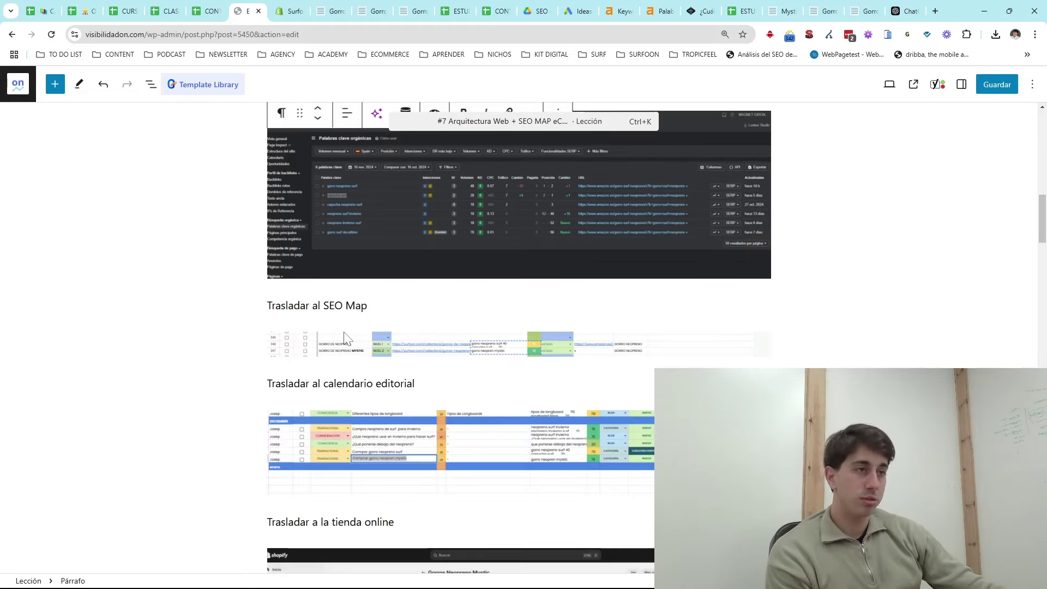
{"action": "triple_click", "coordinate": [327, 305]}
{"action": "triple_click", "coordinate": [341, 384]}
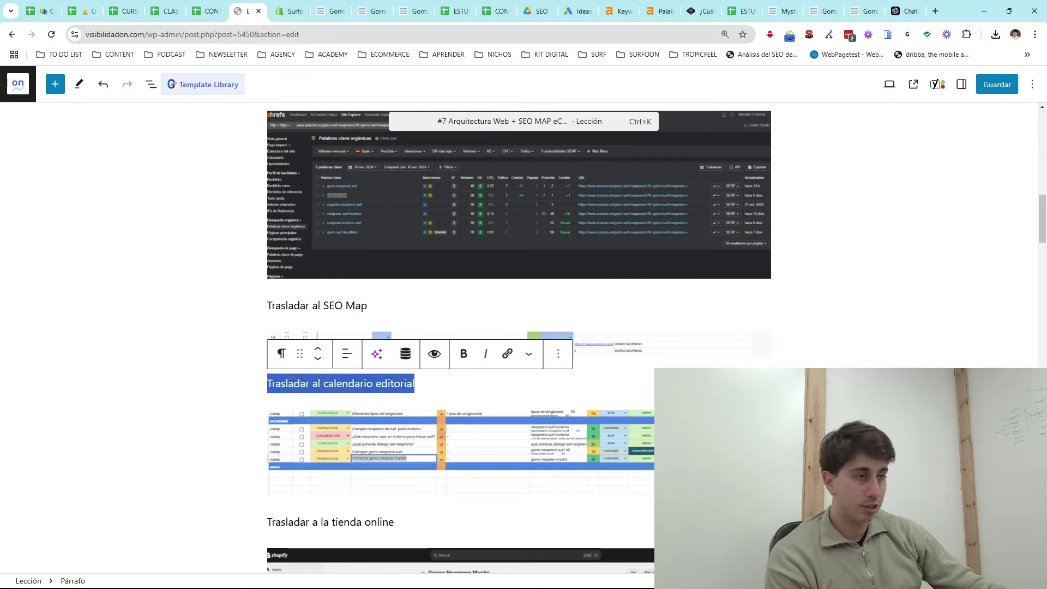
{"action": "scroll", "coordinate": [341, 386], "scroll_direction": "down", "scroll_amount": 4}
{"action": "triple_click", "coordinate": [330, 304]}
{"action": "scroll", "coordinate": [330, 304], "scroll_direction": "down", "scroll_amount": 5}
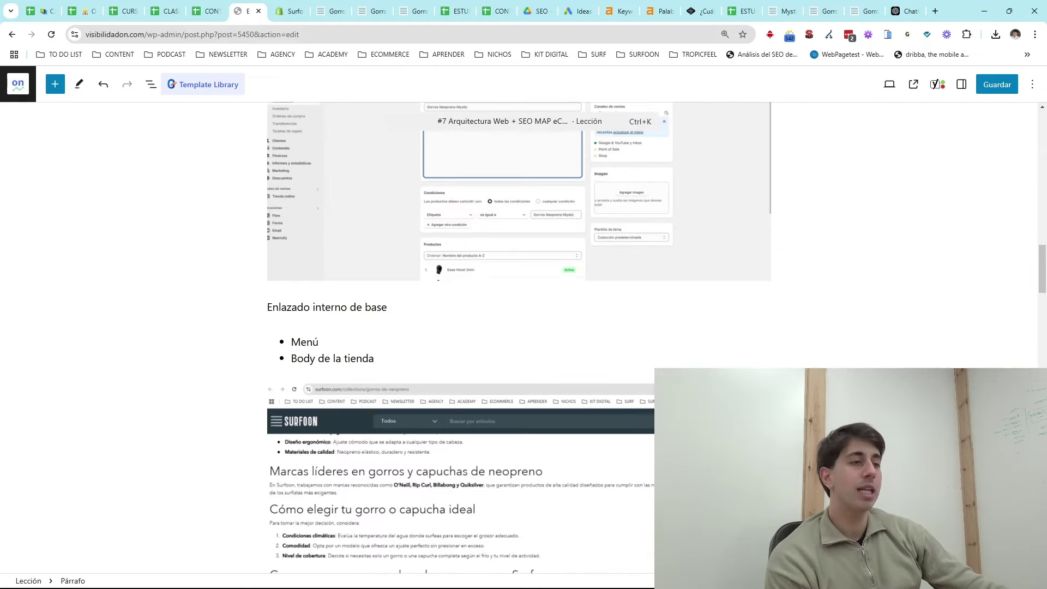
{"action": "scroll", "coordinate": [392, 388], "scroll_direction": "down", "scroll_amount": 3}
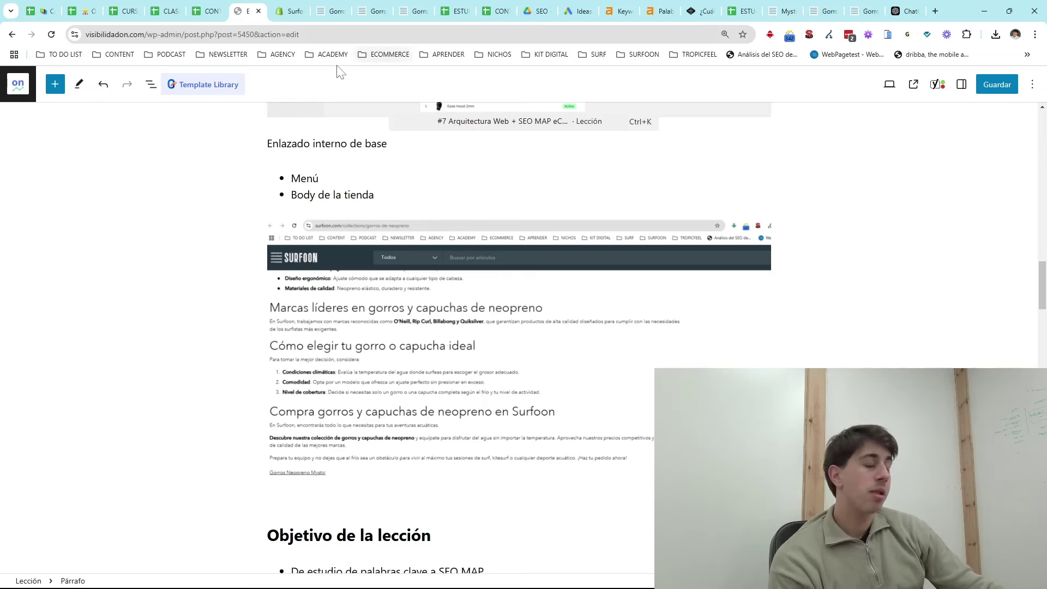
- Check the Surfoon storefront's navigation menus, and expand Neoprenos Kitesurf in Shopify's Main menu navigation
{"action": "left_click", "coordinate": [331, 12]}
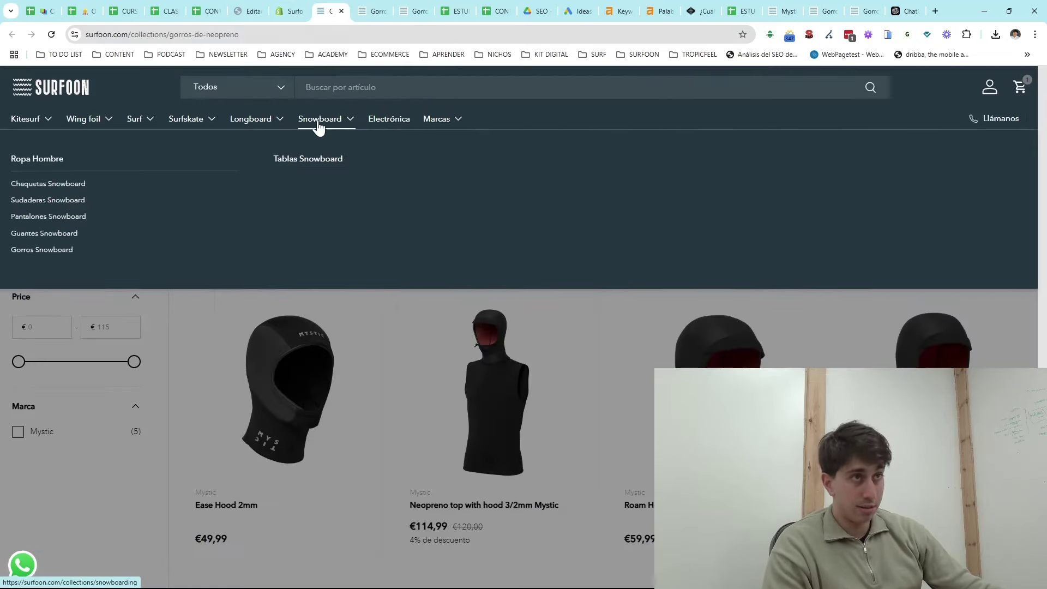
{"action": "mouse_move", "coordinate": [45, 126]}
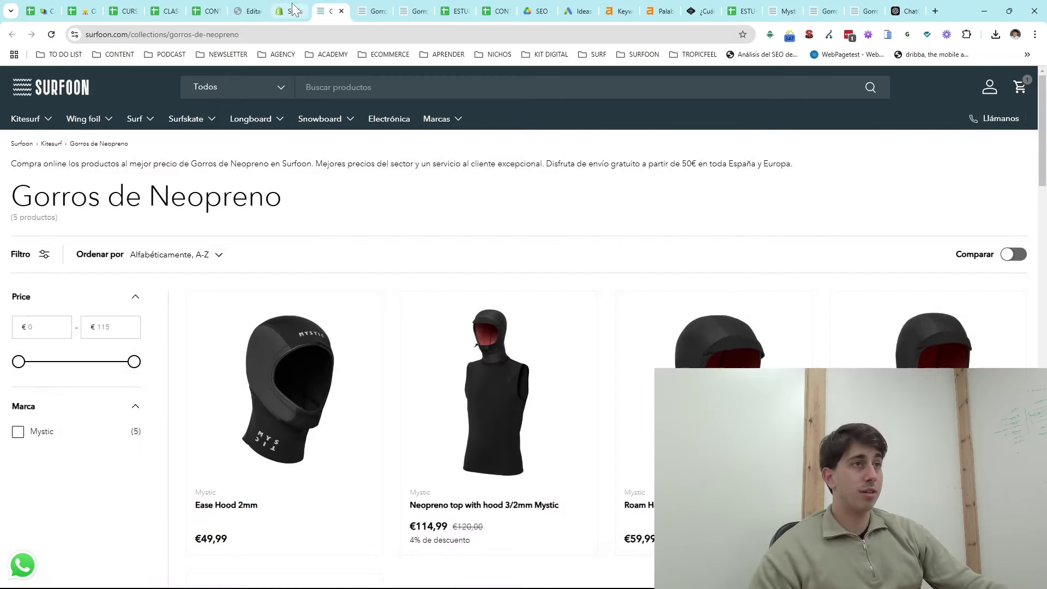
{"action": "left_click", "coordinate": [285, 17]}
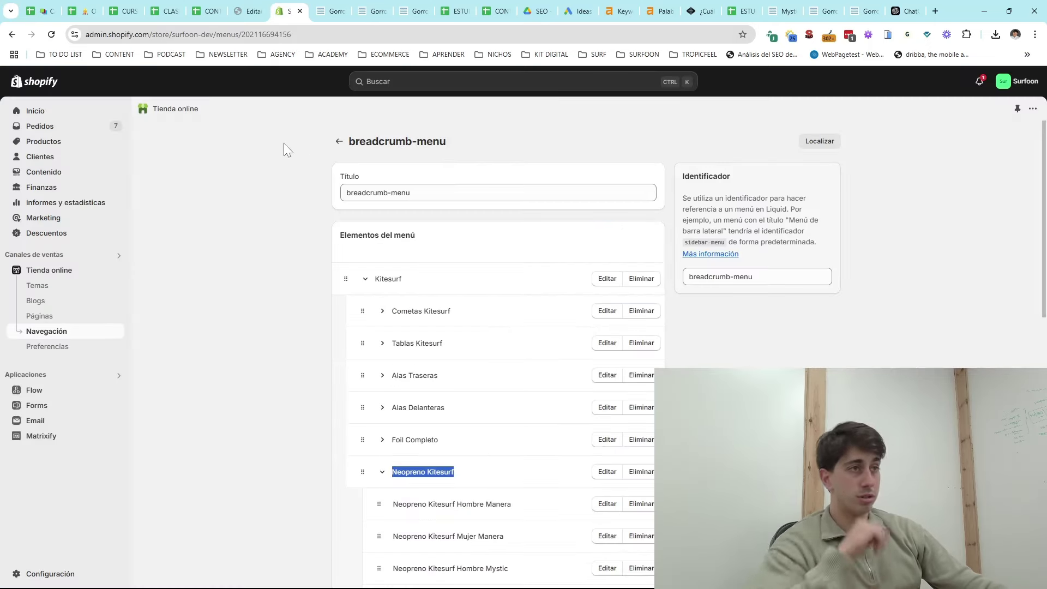
{"action": "left_click", "coordinate": [338, 141]}
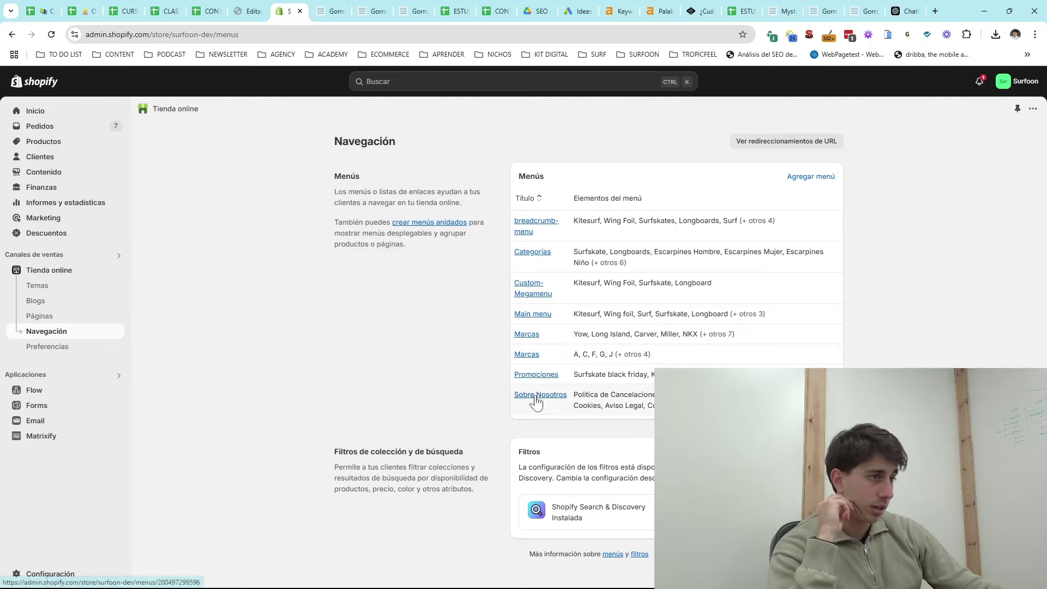
{"action": "left_click", "coordinate": [535, 315]}
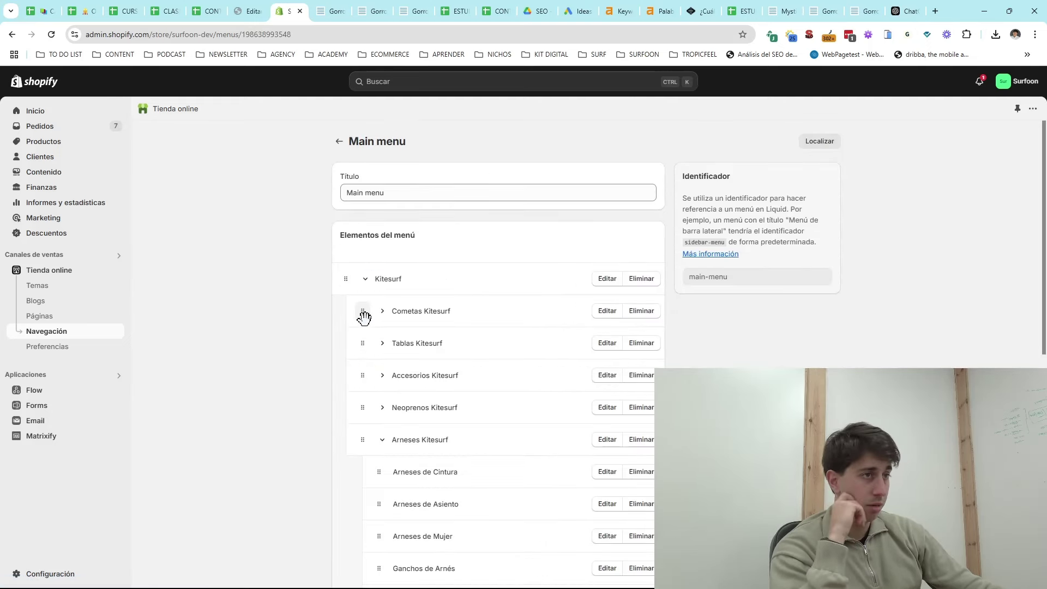
{"action": "scroll", "coordinate": [364, 316], "scroll_direction": "down", "scroll_amount": 3}
{"action": "left_click", "coordinate": [383, 278]}
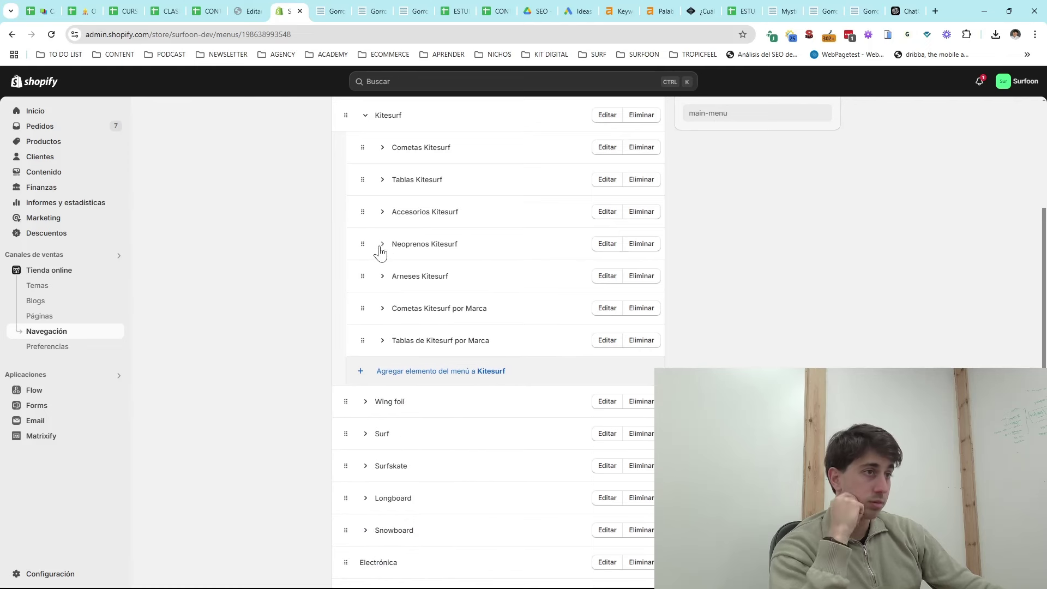
{"action": "left_click", "coordinate": [382, 245]}
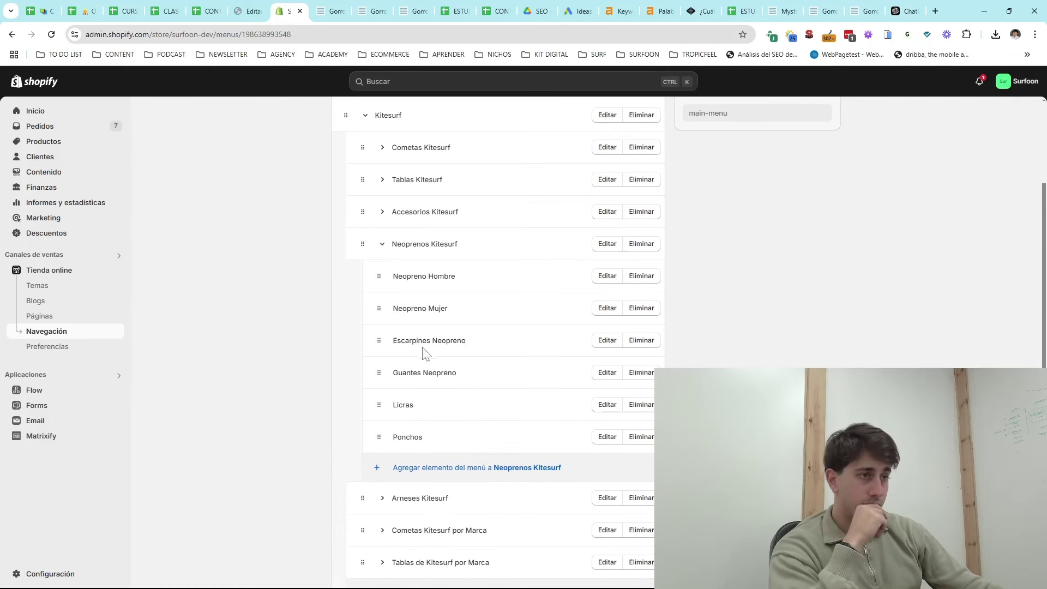
- Start a new menu item under Neoprenos Kitesurf linked to the Gorros de Neopreno collection
{"action": "left_click", "coordinate": [455, 473]}
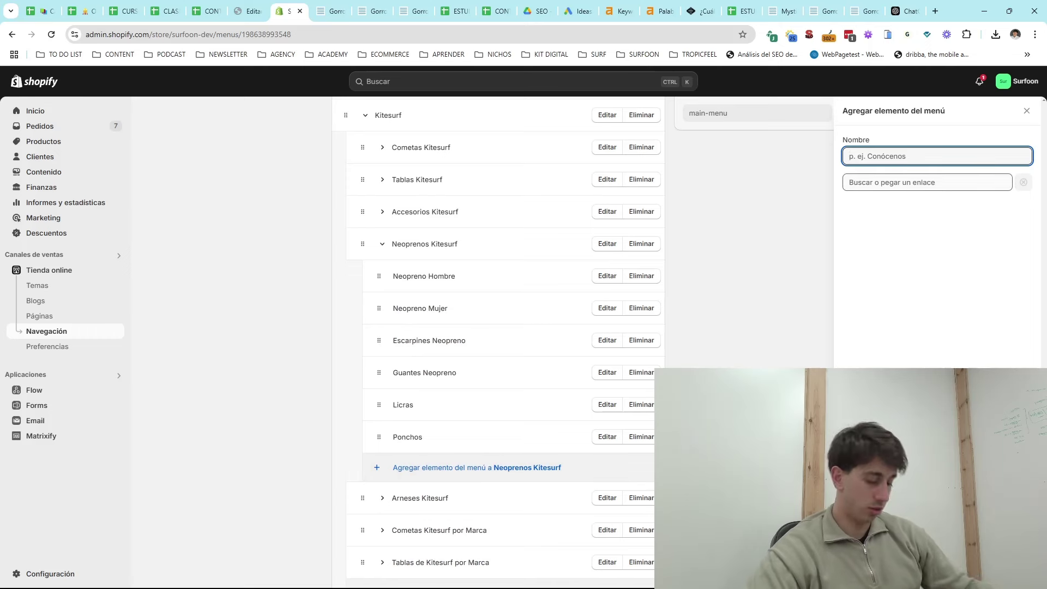
{"action": "left_click", "coordinate": [927, 182]}
{"action": "type", "text": "gorros"}
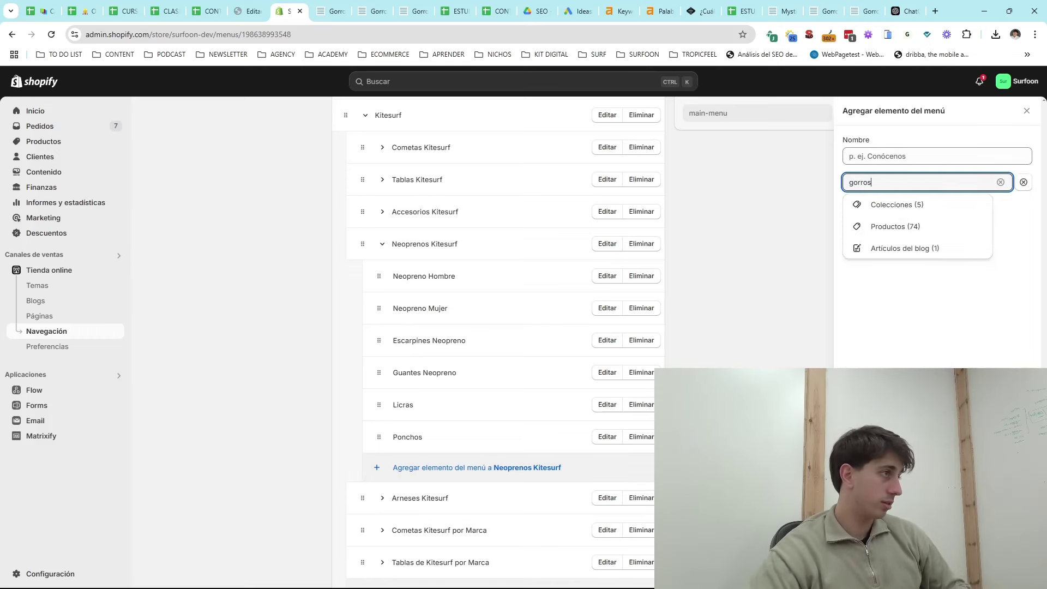
{"action": "left_click", "coordinate": [894, 205]}
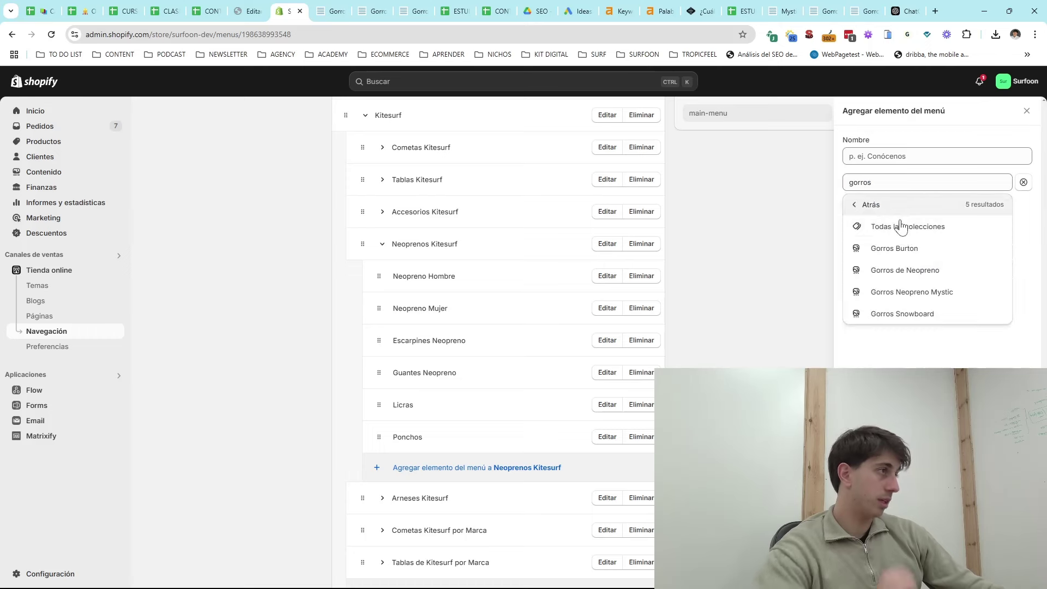
{"action": "left_click", "coordinate": [948, 276]}
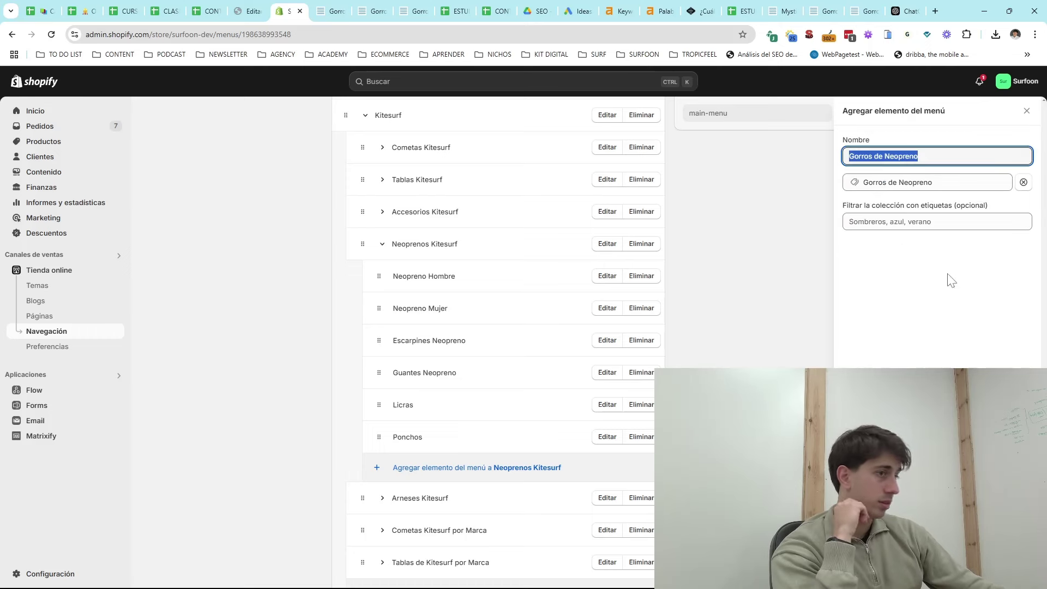
{"action": "left_click", "coordinate": [919, 156]}
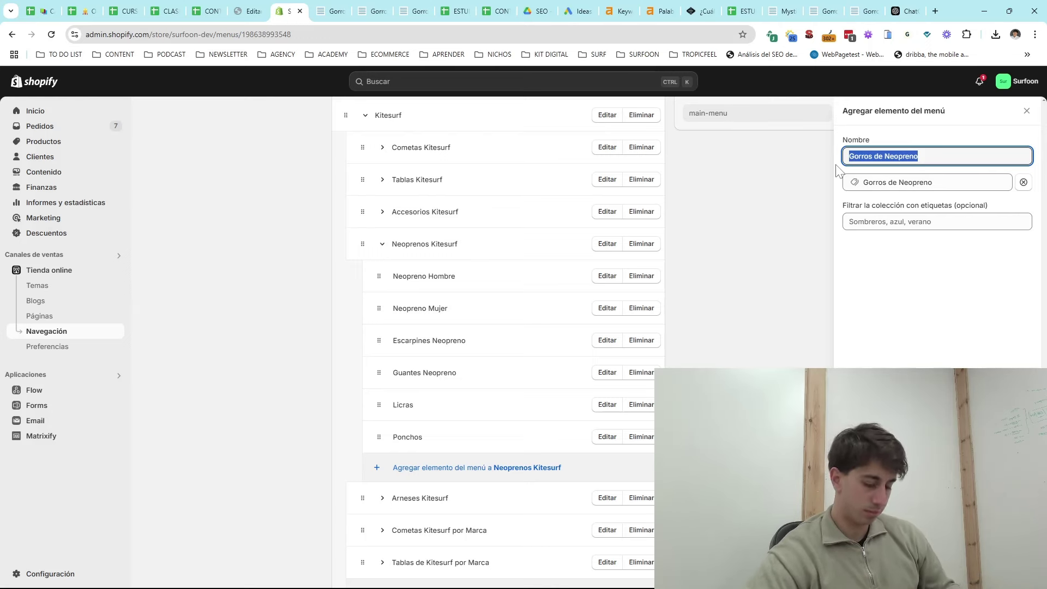
{"action": "type", "text": "Ca"}
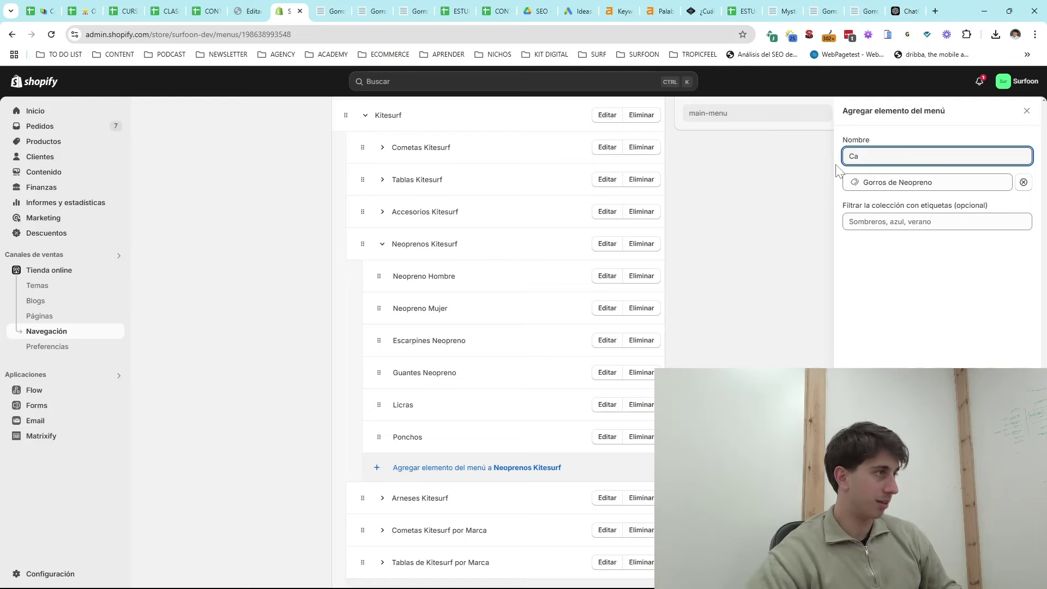
{"action": "key", "text": "ctrl+z"}
- Add the Gorros de Neopreno item to the menu and place it between Escarpines Neopreno and Guantes Neopreno
{"action": "left_click", "coordinate": [966, 341]}
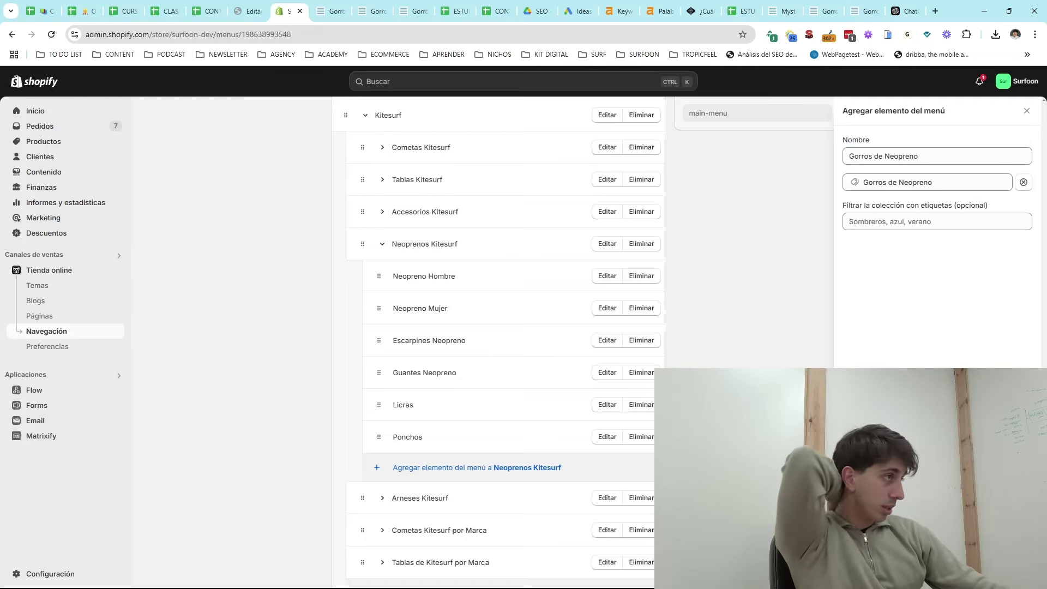
{"action": "mouse_move", "coordinate": [975, 586]}
{"action": "left_click", "coordinate": [1012, 573]}
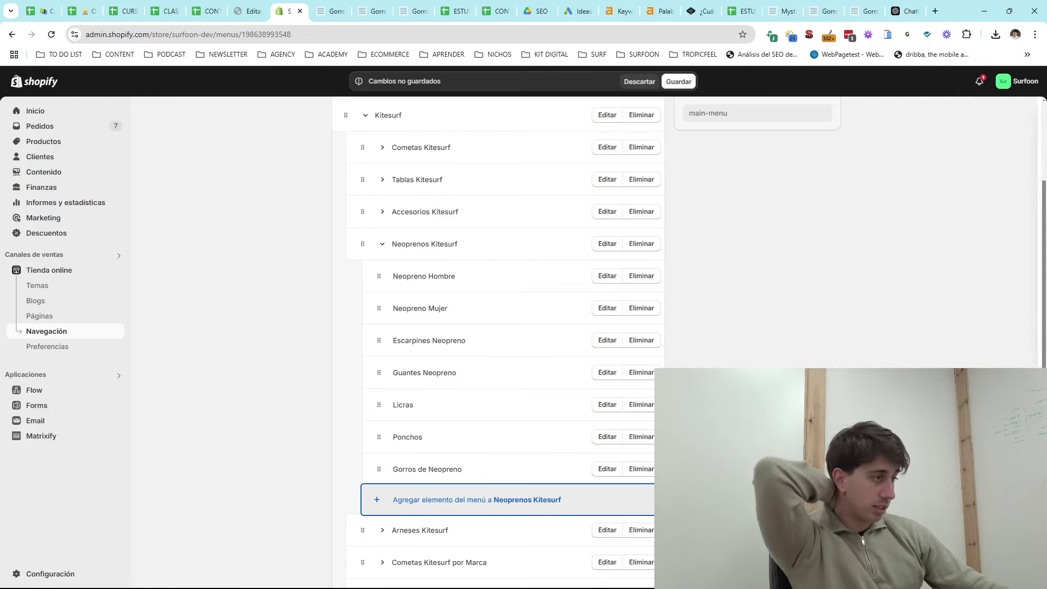
{"action": "left_click_drag", "start_coordinate": [371, 465], "coordinate": [377, 395]}
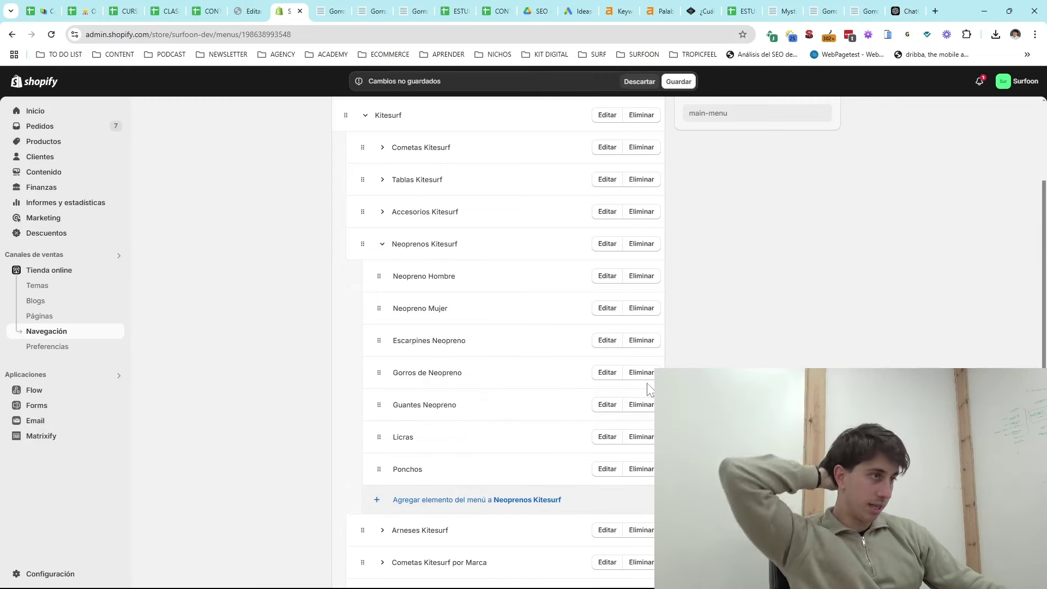
- Add a menu item under Neoprenos Kitesurf linked to the Gorros Neopreno Mystic collection
{"action": "left_click", "coordinate": [433, 503]}
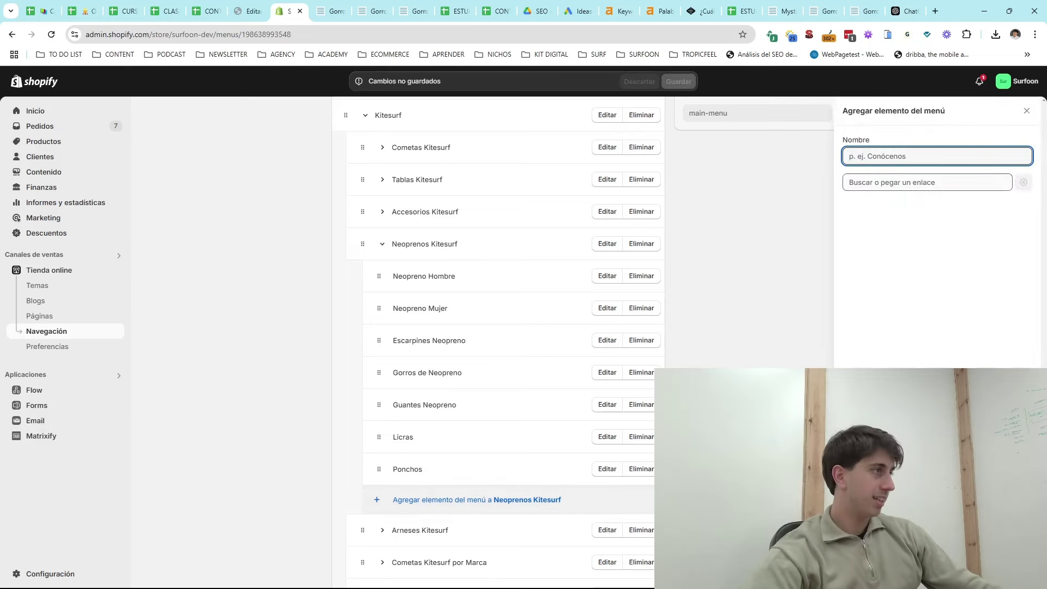
{"action": "left_click", "coordinate": [921, 182]}
{"action": "type", "text": "g"}
{"action": "key", "text": "BackSpace"}
{"action": "key", "text": "BackSpace"}
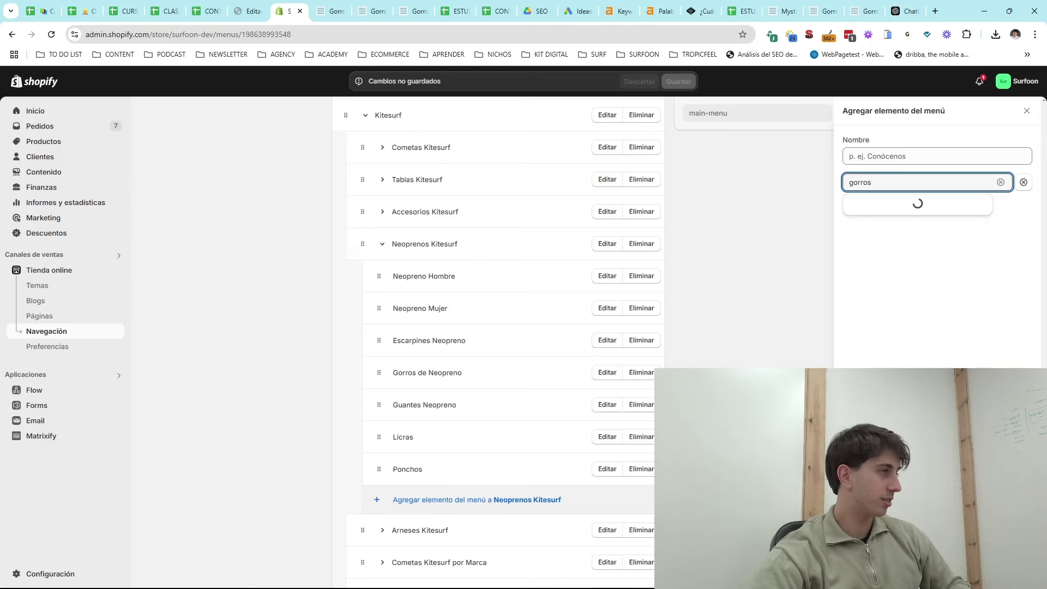
{"action": "left_click", "coordinate": [903, 206]}
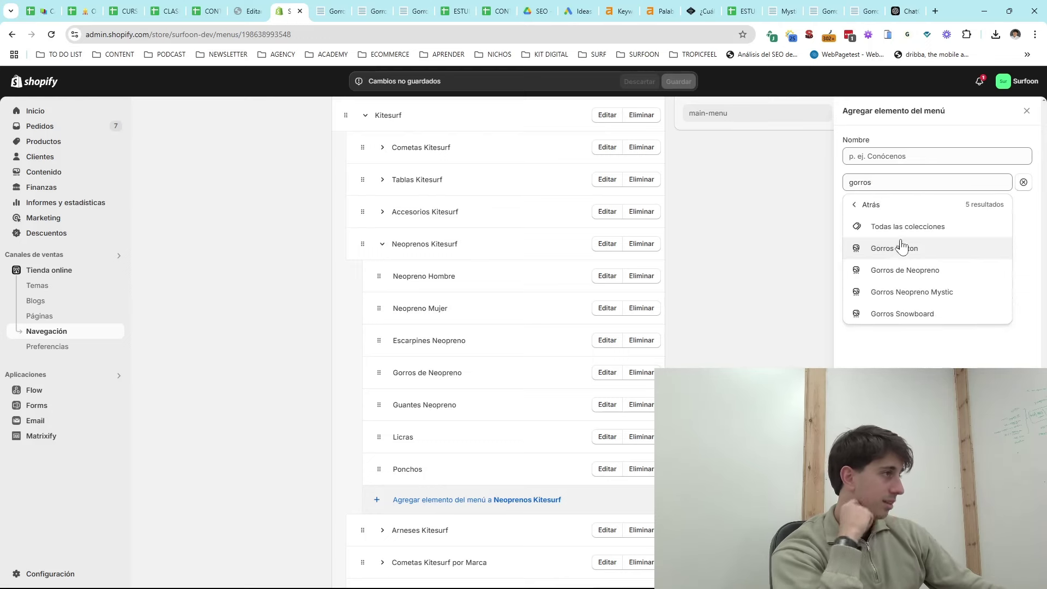
{"action": "left_click", "coordinate": [927, 293]}
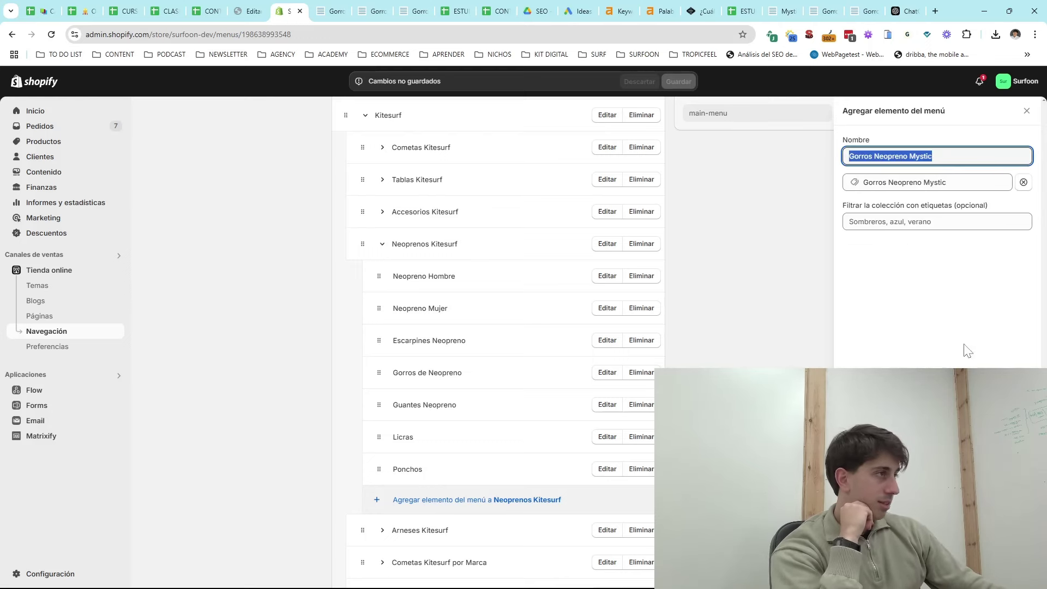
{"action": "key", "text": "Return"}
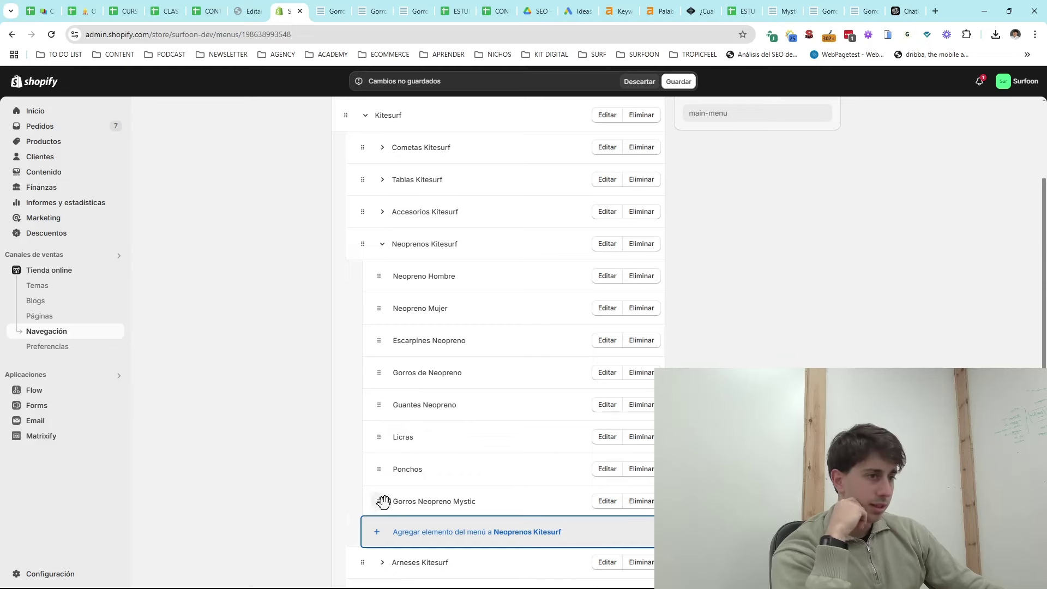
- Try to nest Gorros Neopreno Mystic beneath Gorros de Neopreno, and delete the Mystic item from the menu
{"action": "left_click_drag", "start_coordinate": [384, 502], "coordinate": [468, 414]}
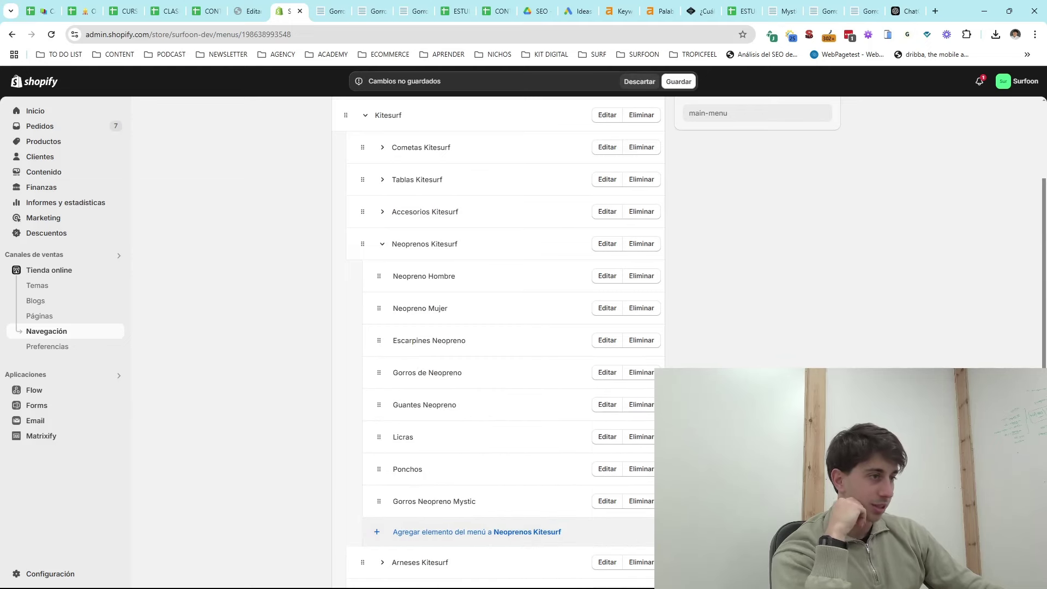
{"action": "left_click", "coordinate": [641, 502]}
{"action": "left_click", "coordinate": [668, 364]}
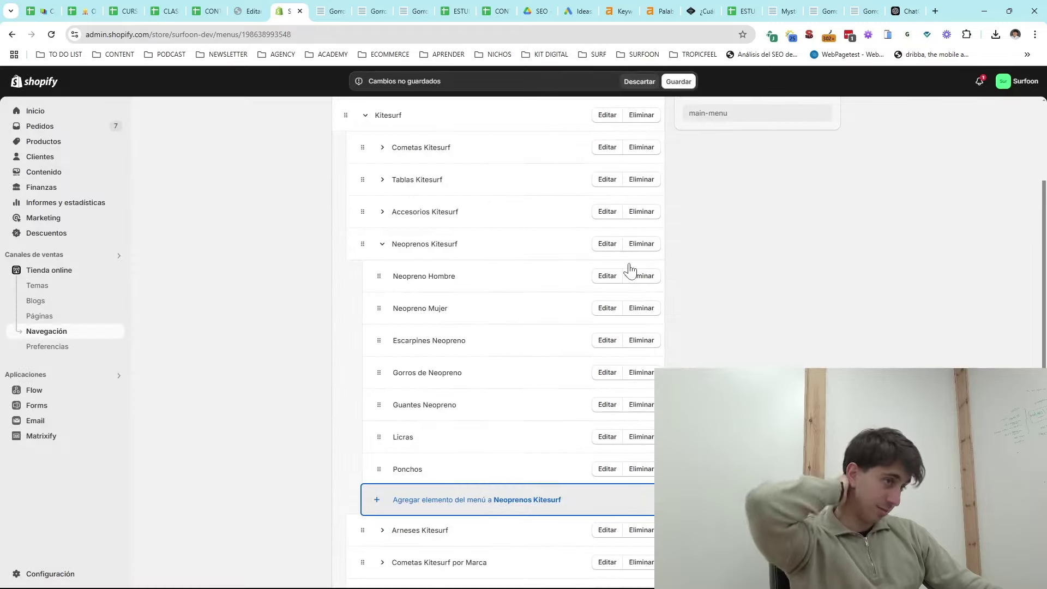
- Save the Main menu, and reload the storefront's Gorros de Neopreno page to check its Kitesurf menu
{"action": "left_click", "coordinate": [679, 81]}
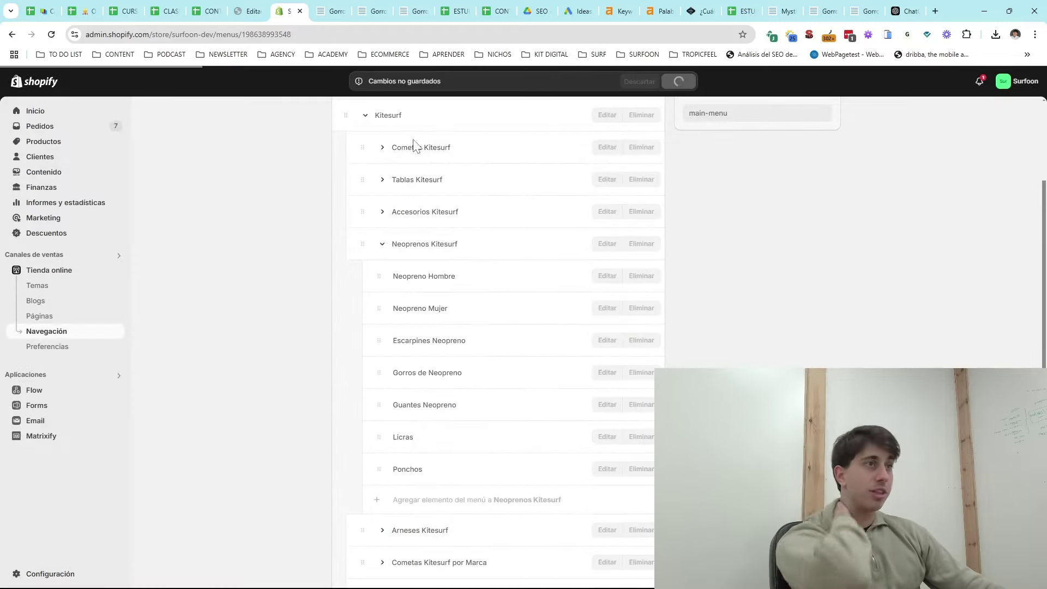
{"action": "left_click", "coordinate": [374, 14]}
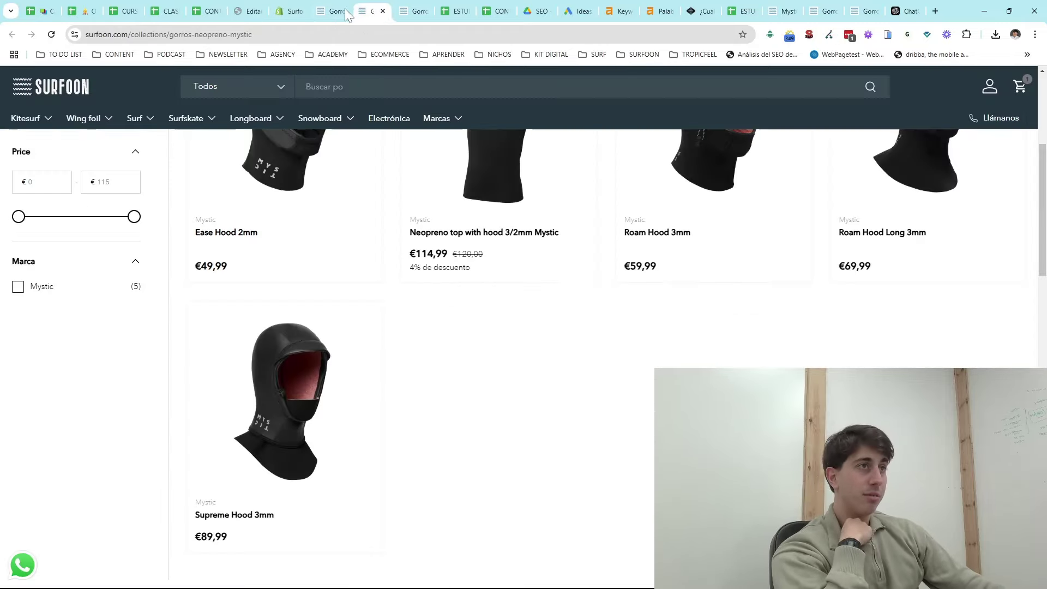
{"action": "left_click", "coordinate": [346, 14]}
{"action": "mouse_move", "coordinate": [30, 121]}
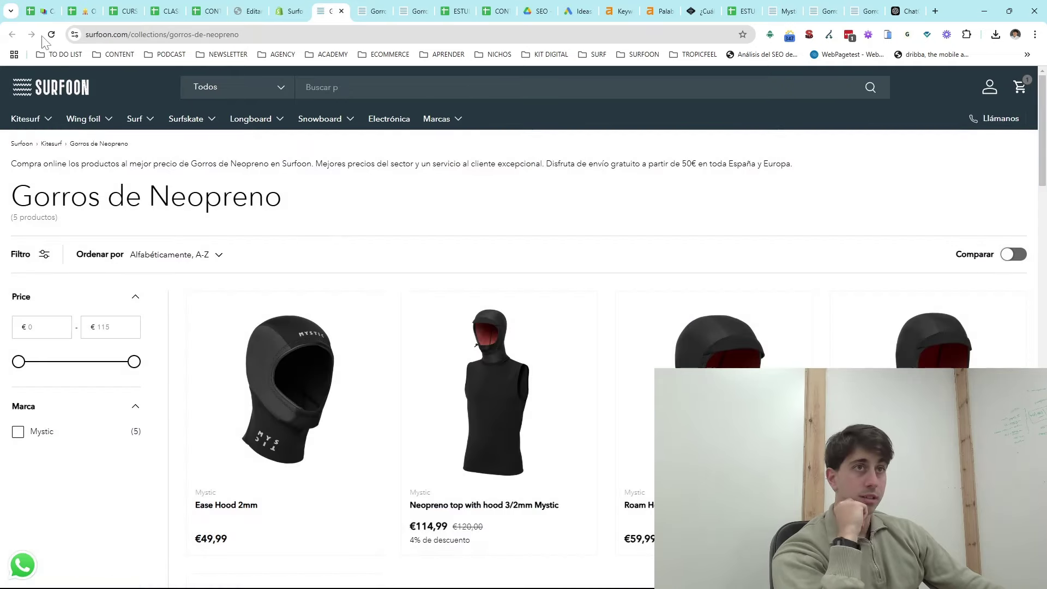
{"action": "left_click", "coordinate": [51, 34]}
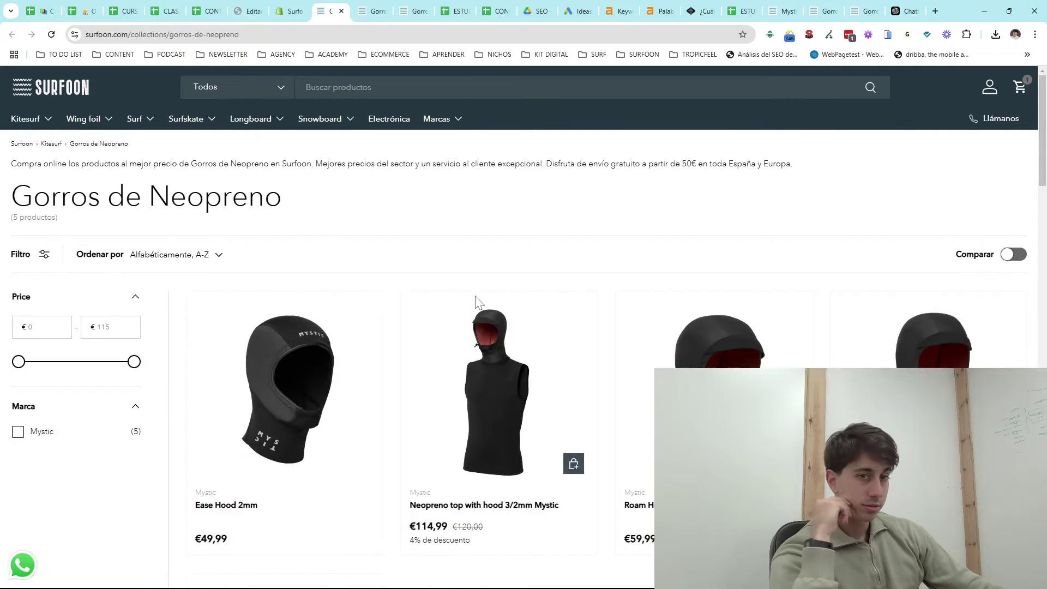
{"action": "mouse_move", "coordinate": [36, 125]}
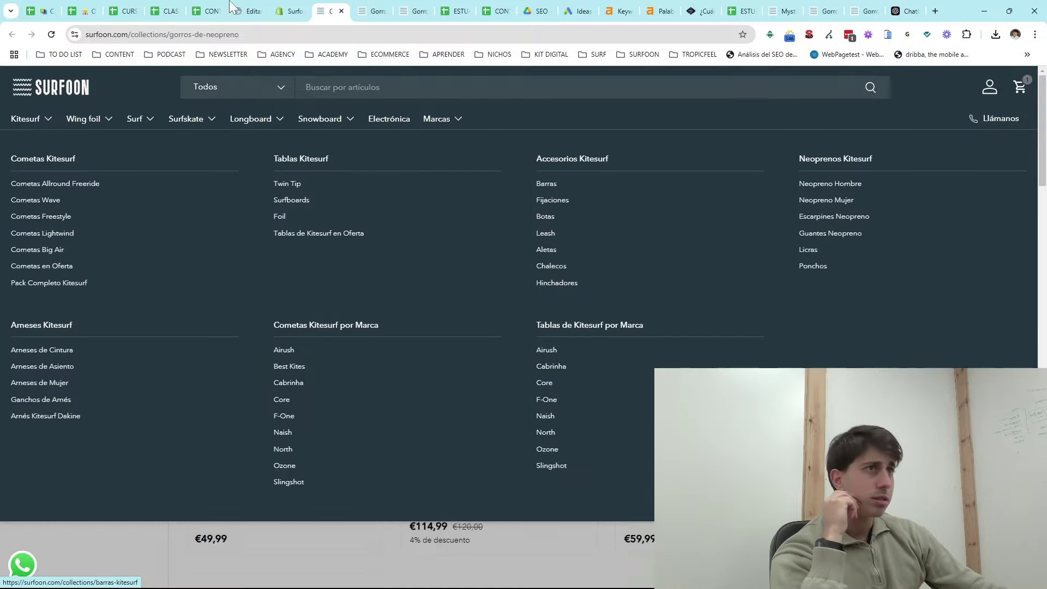
- Recheck the Main menu's items in Shopify and return to the list of navigation menus
{"action": "key", "text": "ctrl+shift+Tab"}
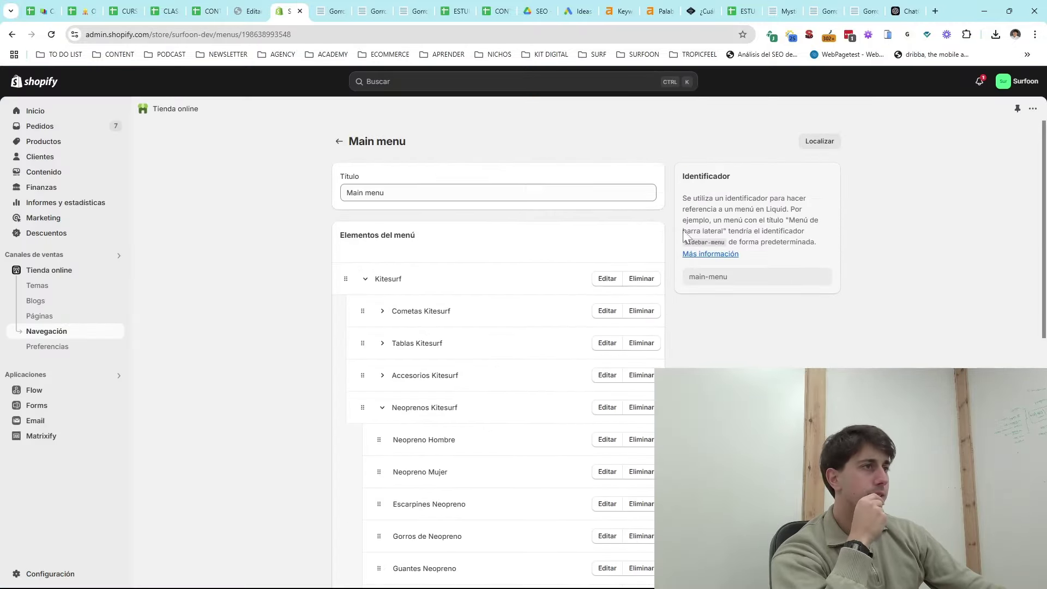
{"action": "scroll", "coordinate": [609, 278], "scroll_direction": "down", "scroll_amount": 10}
{"action": "scroll", "coordinate": [498, 283], "scroll_direction": "up", "scroll_amount": 10}
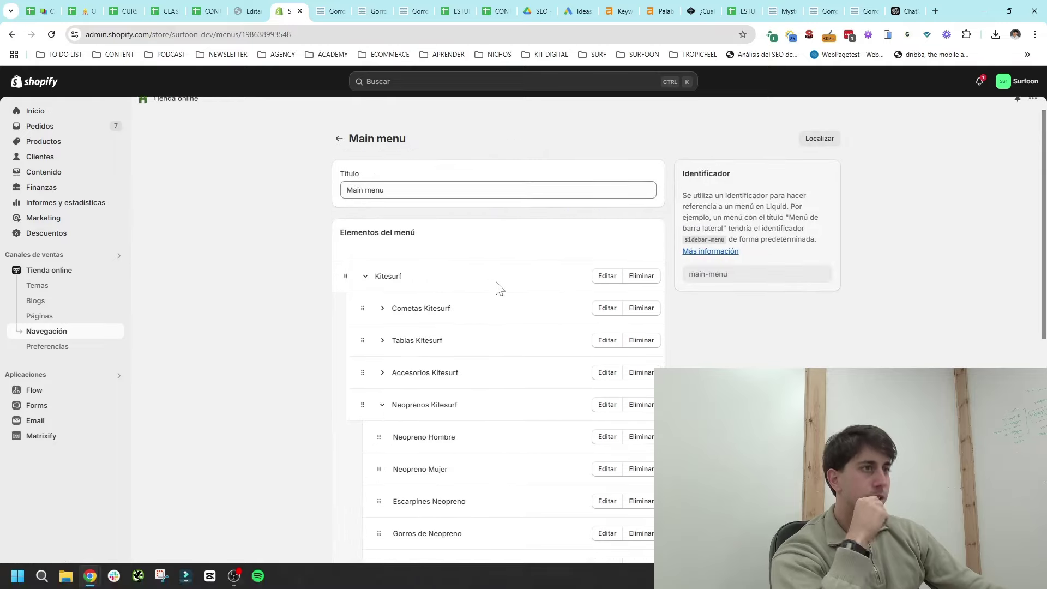
{"action": "left_click", "coordinate": [339, 142]}
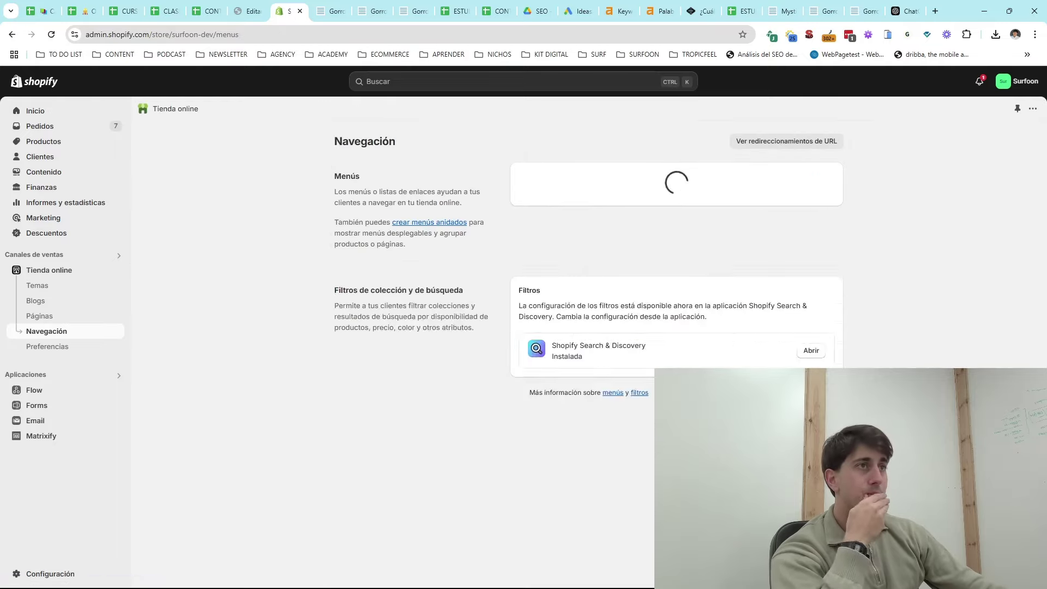
- Close the two duplicate Gorros storefront pages and return to the remaining Gorros de Neopreno collection page
{"action": "left_click", "coordinate": [346, 12]}
{"action": "left_click", "coordinate": [375, 11]}
{"action": "left_click", "coordinate": [383, 11]}
{"action": "left_click", "coordinate": [382, 11]}
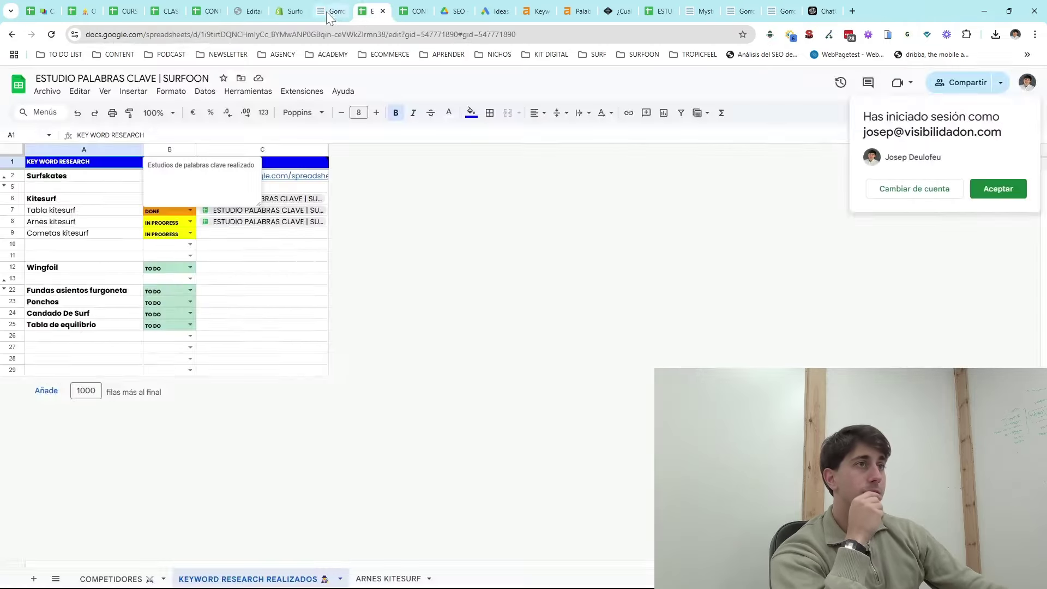
{"action": "left_click", "coordinate": [326, 12]}
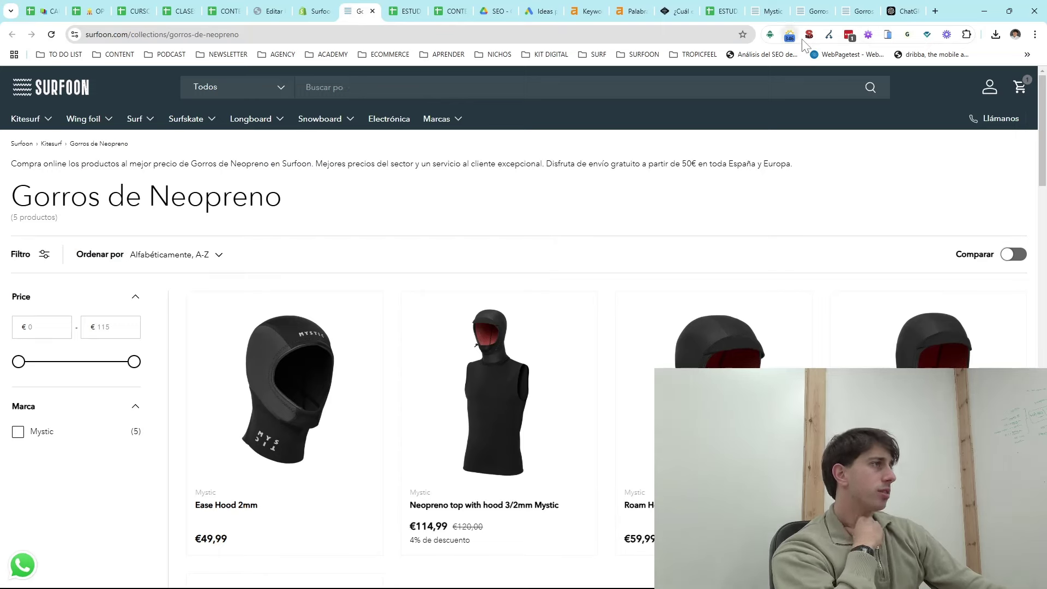
- Clear the browser cache with the web developer extension and reload the Gorros de Neopreno collection page
{"action": "left_click", "coordinate": [867, 35]}
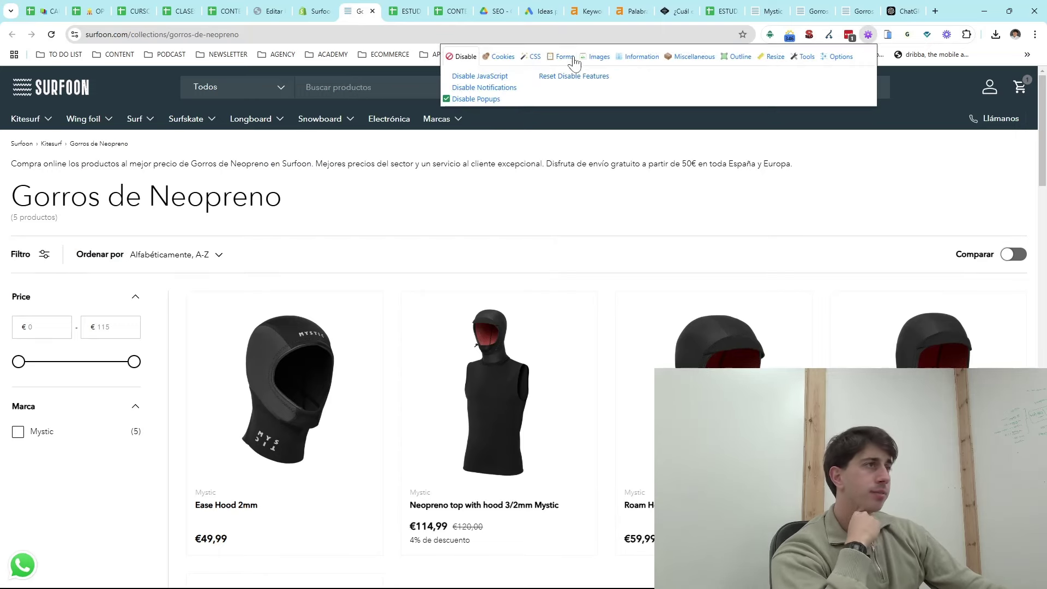
{"action": "left_click", "coordinate": [637, 63]}
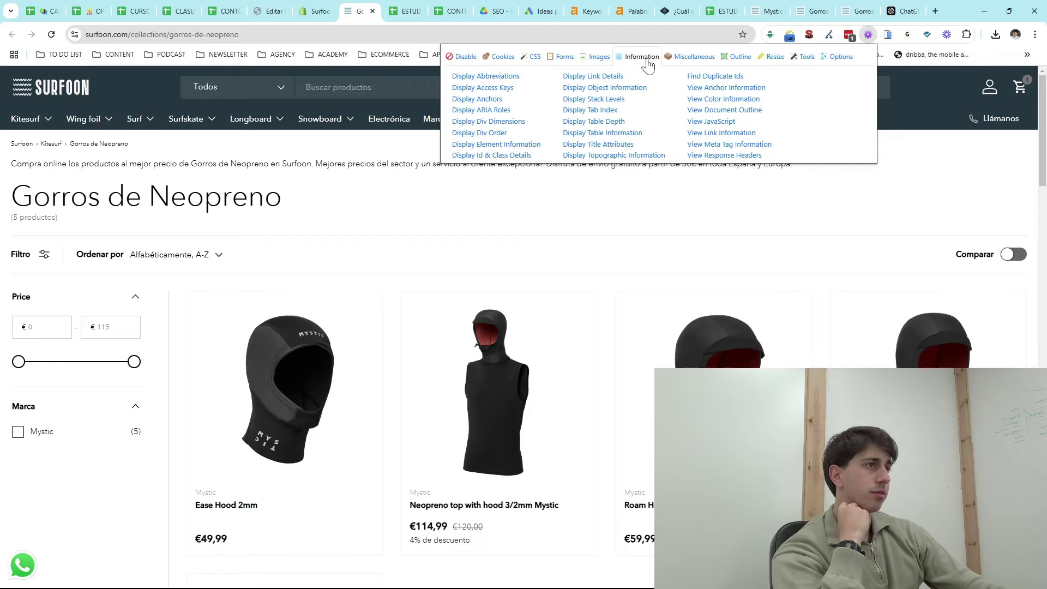
{"action": "left_click", "coordinate": [681, 65]}
{"action": "left_click", "coordinate": [471, 78]}
{"action": "left_click", "coordinate": [675, 139]}
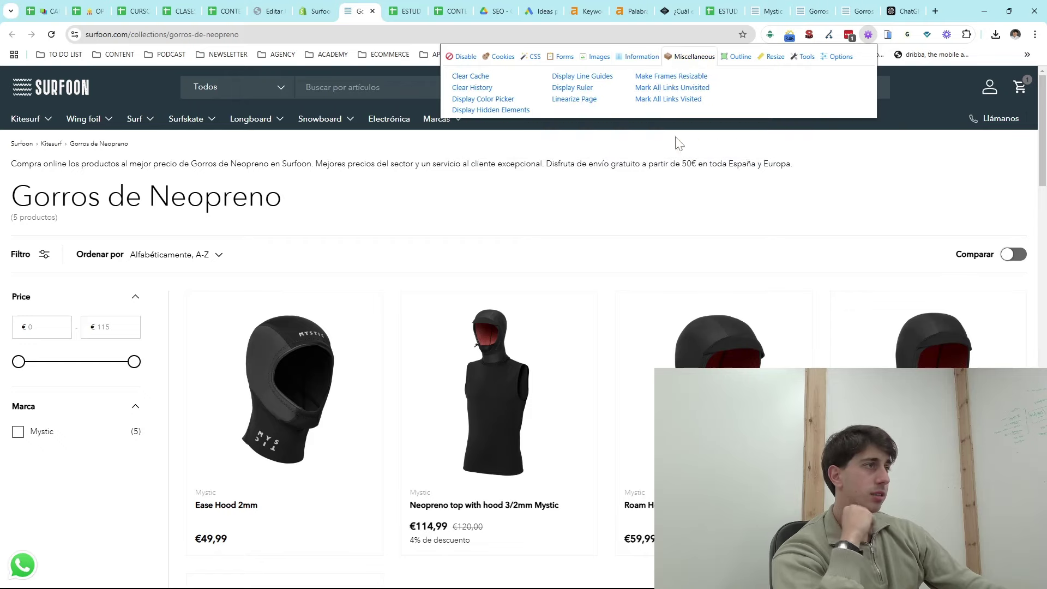
{"action": "left_click", "coordinate": [440, 158]}
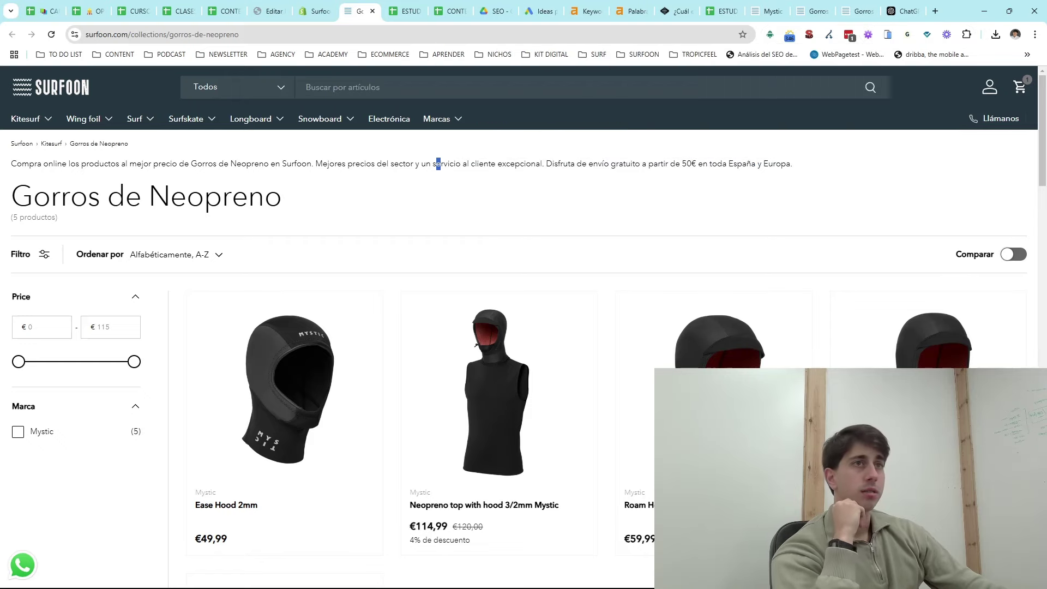
{"action": "left_click", "coordinate": [51, 34]}
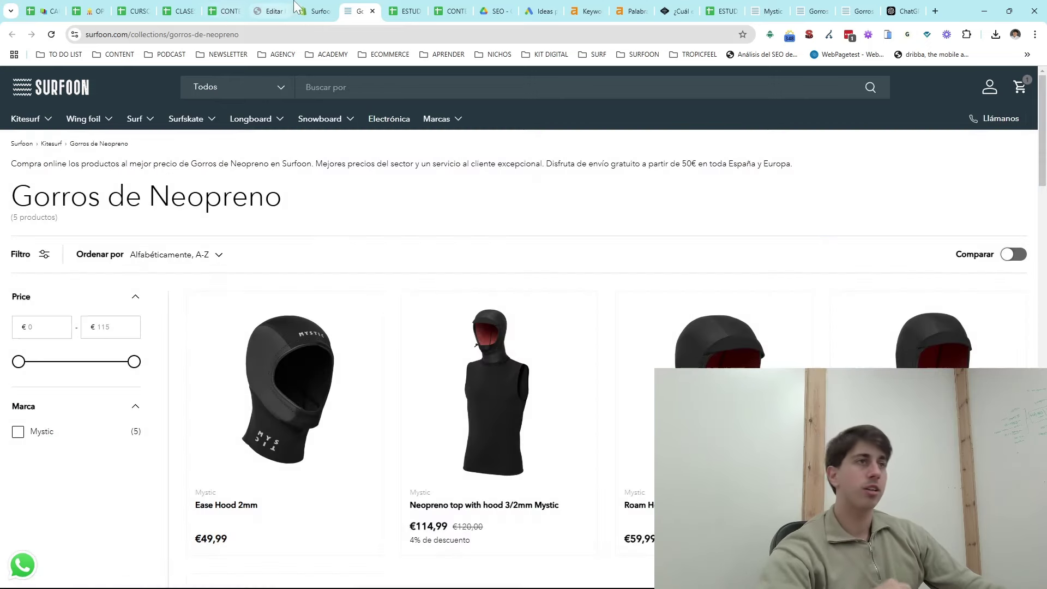
- Review the lesson's base internal linking notes, and start a text search within the Gorros de Neopreno collection description
{"action": "left_click", "coordinate": [282, 7]}
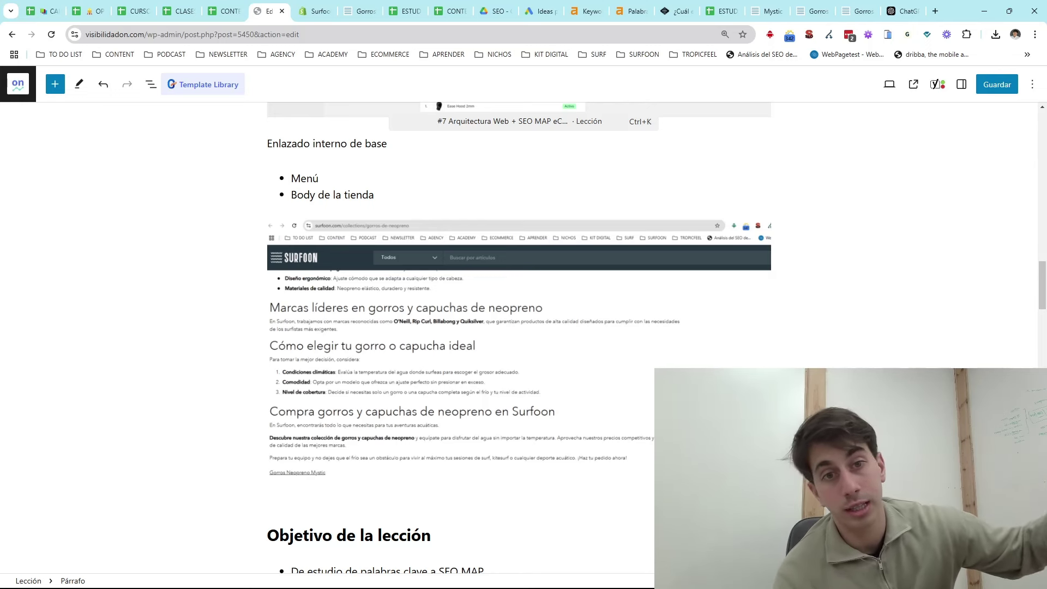
{"action": "left_click", "coordinate": [366, 10]}
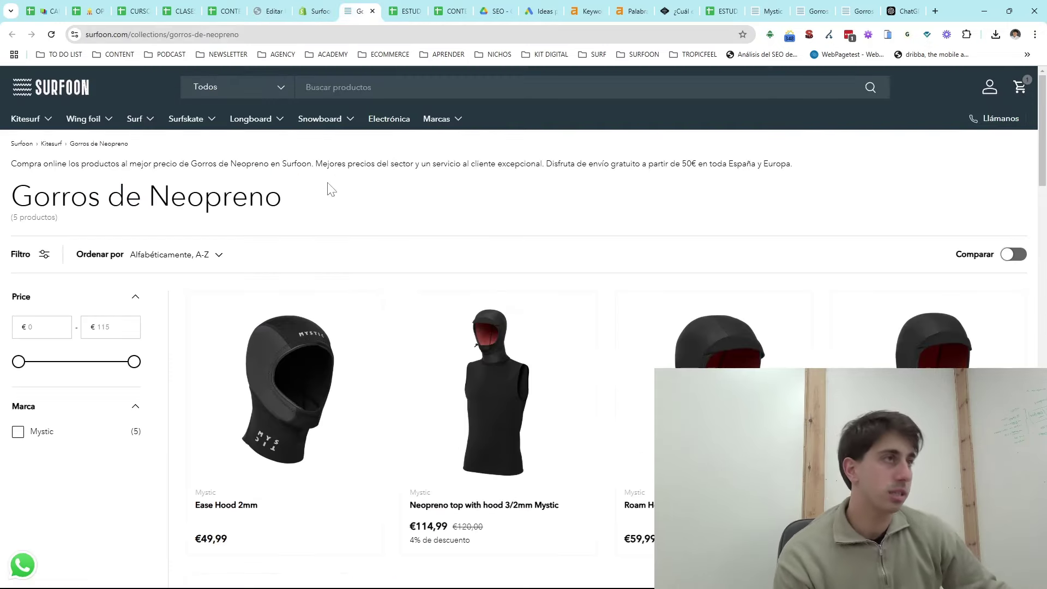
{"action": "scroll", "coordinate": [402, 175], "scroll_direction": "down", "scroll_amount": 12}
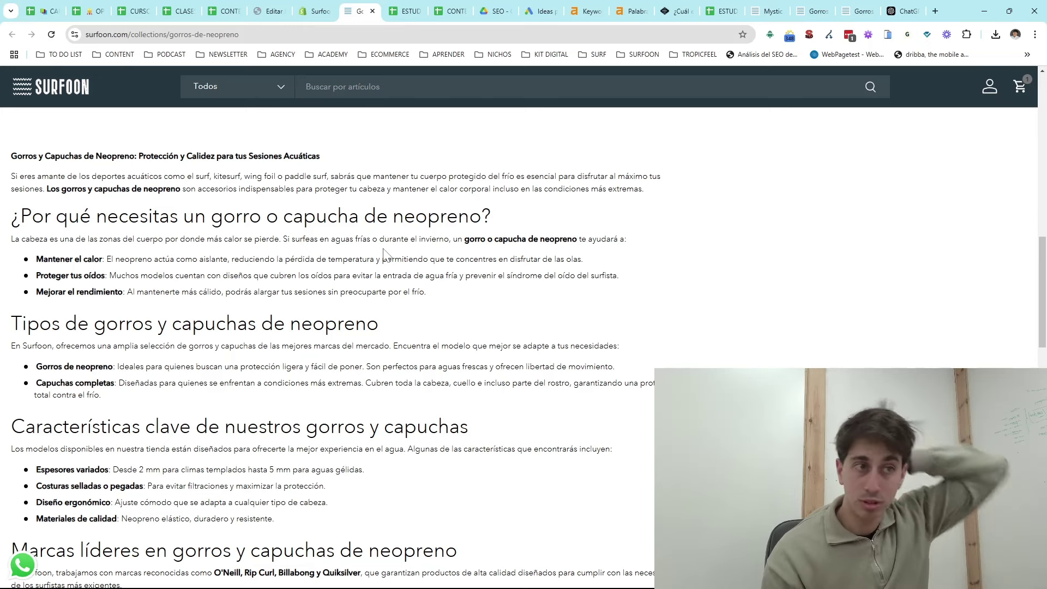
{"action": "key", "text": "ctrl+f"}
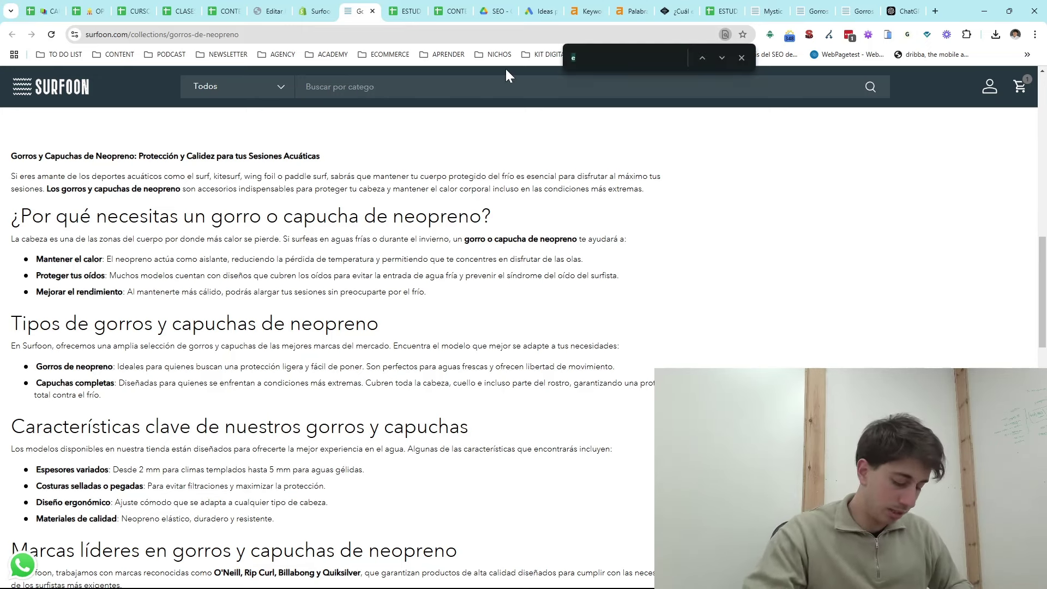